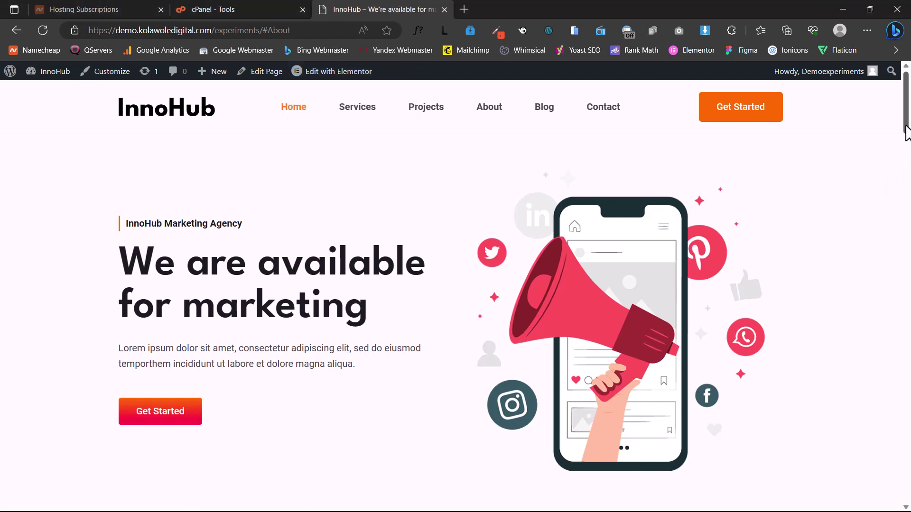
Look through the finished InnoHub demo homepage down to its contact section and return to the page's start.
{"action": "left_click_drag", "start_coordinate": [907, 133], "coordinate": [908, 295]}
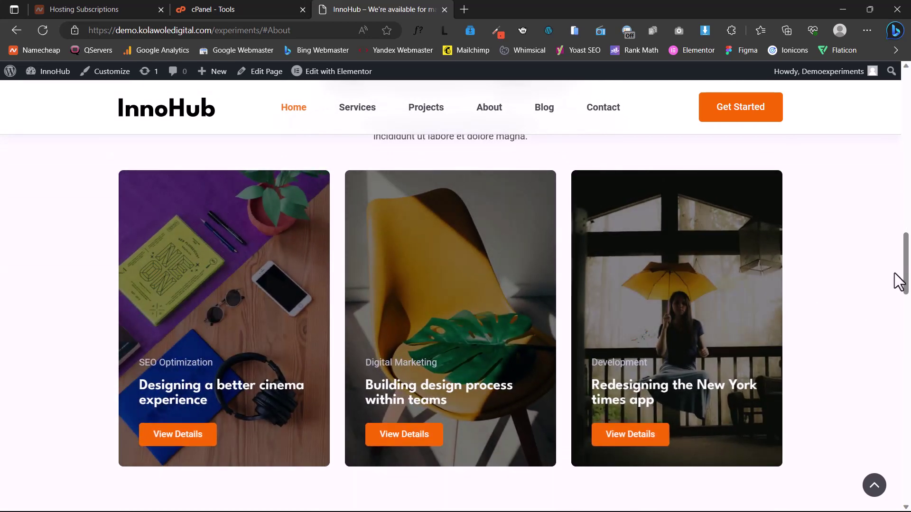
{"action": "left_click_drag", "start_coordinate": [906, 274], "coordinate": [908, 448]}
{"action": "scroll", "coordinate": [869, 436], "scroll_direction": "down", "scroll_amount": 5}
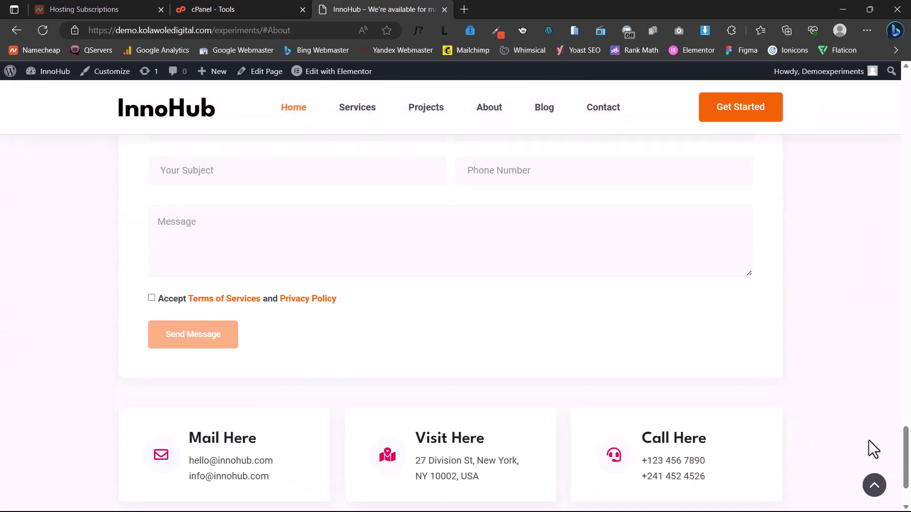
{"action": "left_click", "coordinate": [874, 488]}
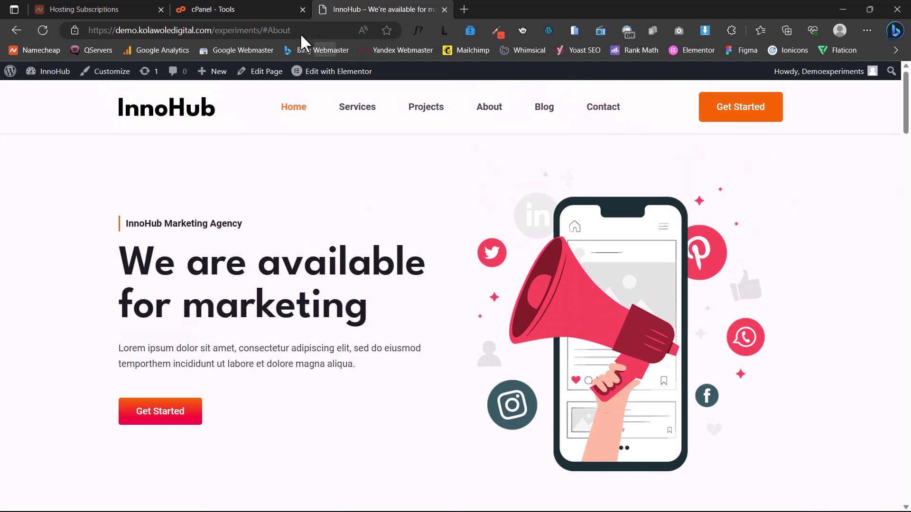
Switch to cPanel and open the installation form for WordPress in the Softaculous Apps Installer.
{"action": "key", "text": "ctrl+shift+Tab"}
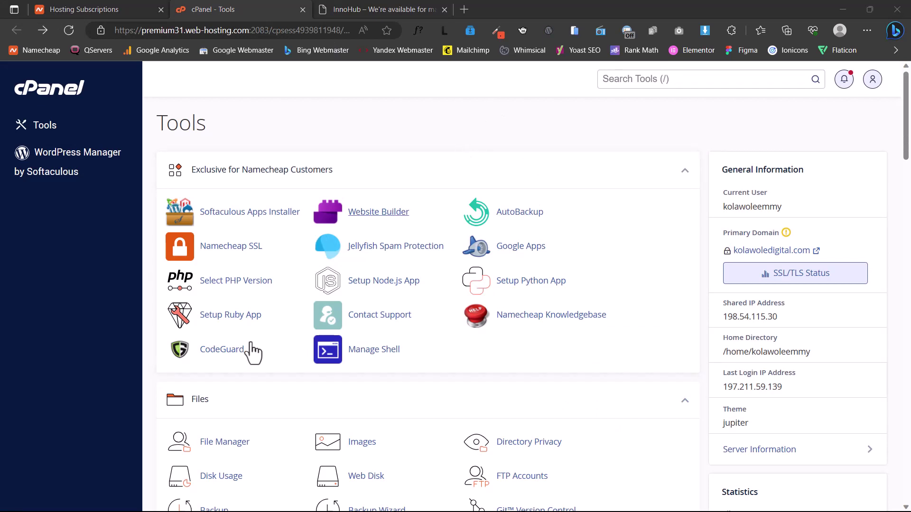
{"action": "scroll", "coordinate": [250, 353], "scroll_direction": "down", "scroll_amount": 5}
{"action": "scroll", "coordinate": [250, 353], "scroll_direction": "down", "scroll_amount": 2}
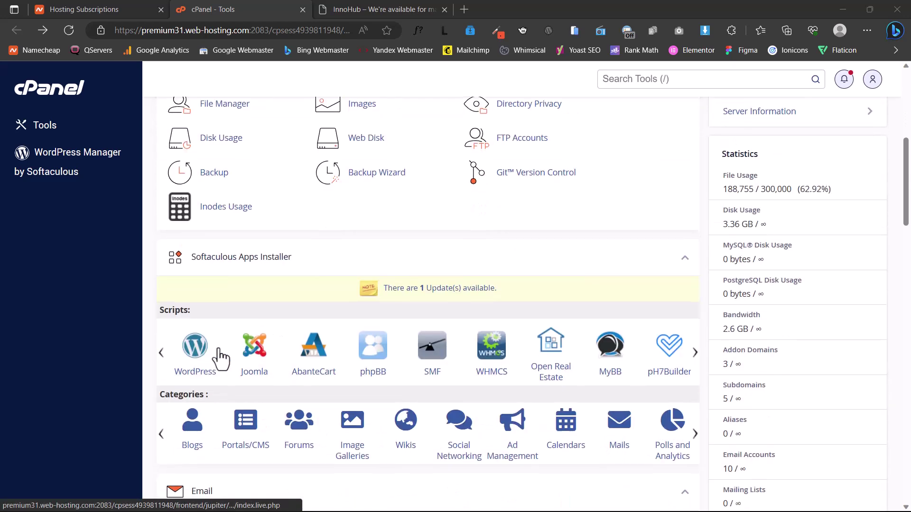
{"action": "left_click", "coordinate": [194, 355]}
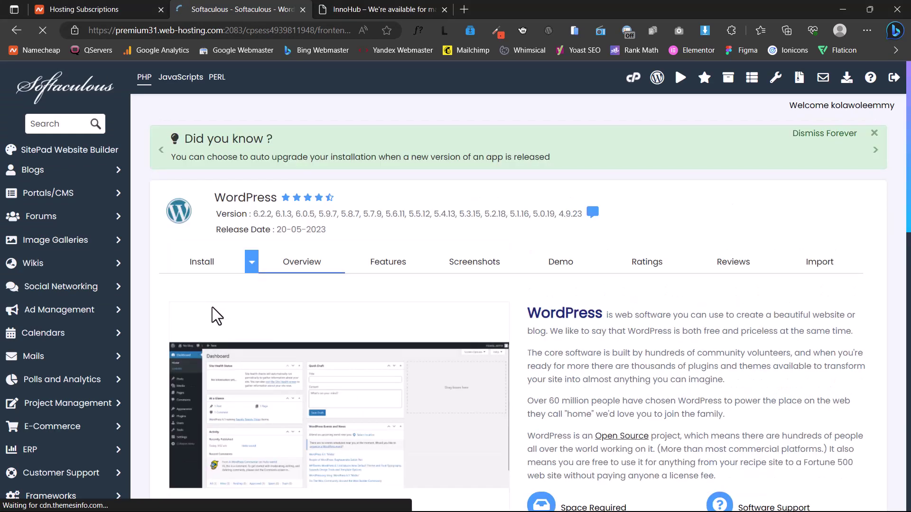
{"action": "left_click", "coordinate": [202, 267]}
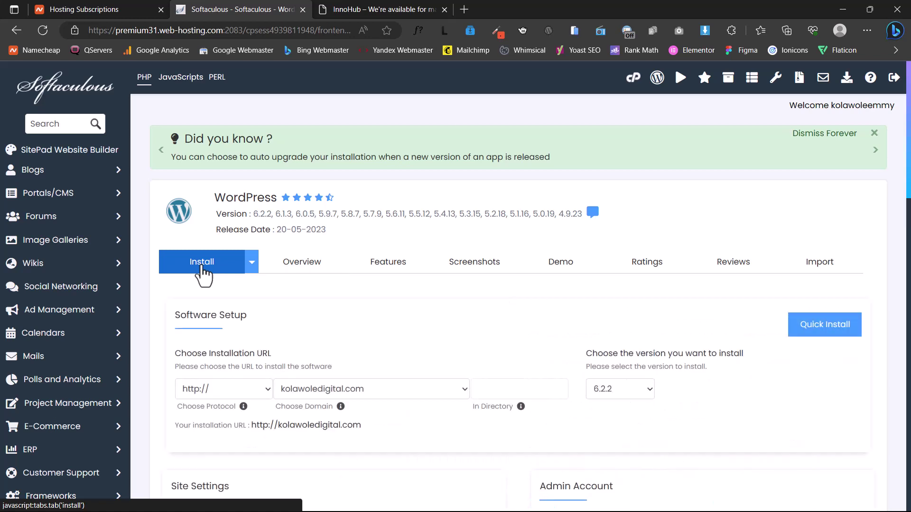
{"action": "left_click", "coordinate": [443, 392]}
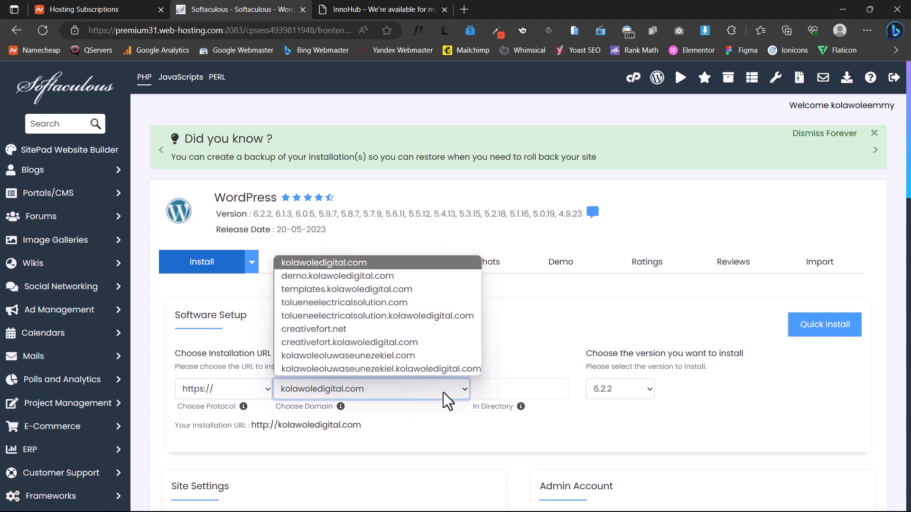
{"action": "left_click", "coordinate": [392, 279]}
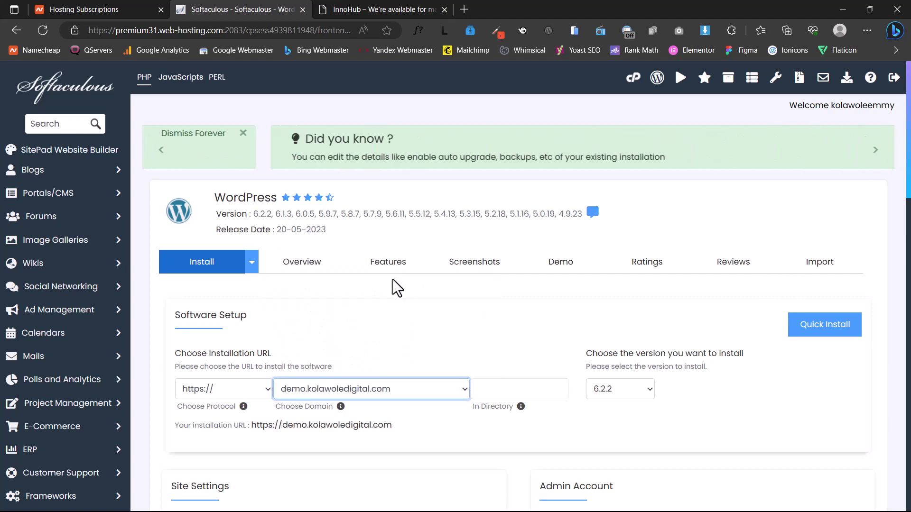
{"action": "left_click", "coordinate": [491, 390]}
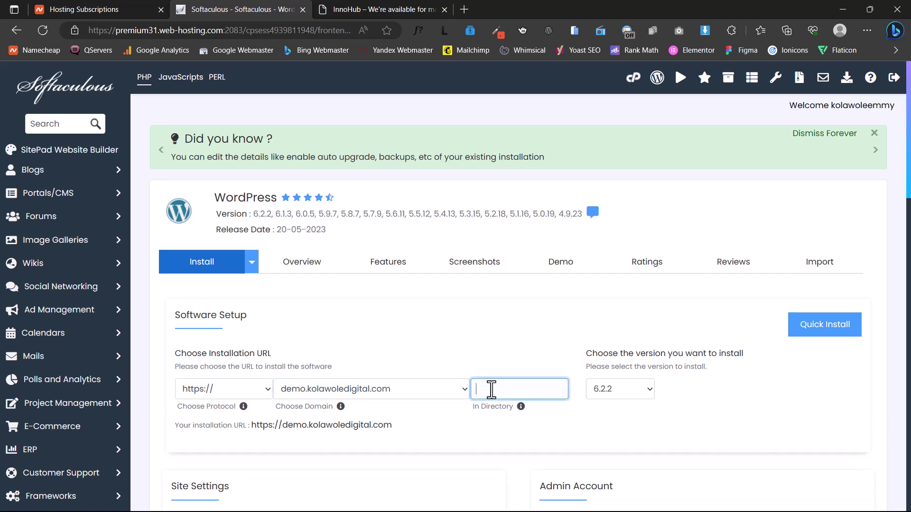
{"action": "type", "text": "Inn"}
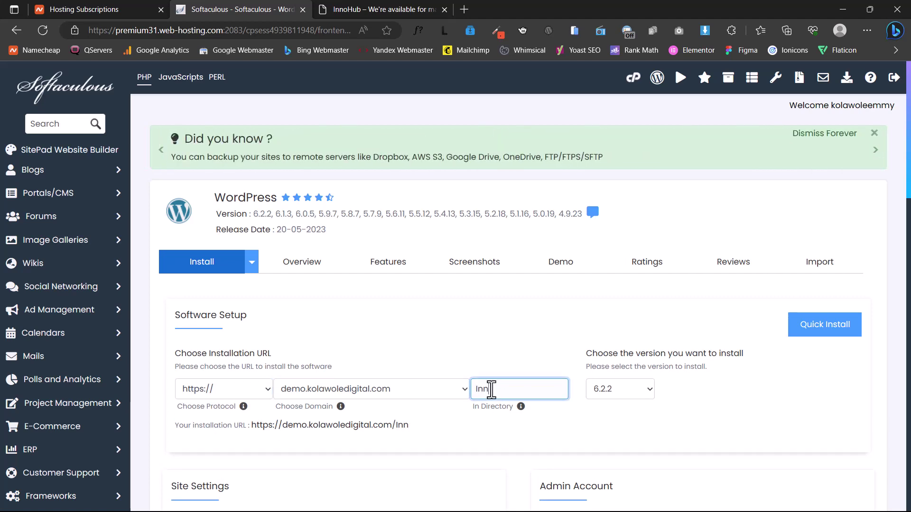
{"action": "type", "text": "ohub"}
Set the site name to Innohub and the site description to "We're available for marketing".
{"action": "scroll", "coordinate": [389, 389], "scroll_direction": "down", "scroll_amount": 3}
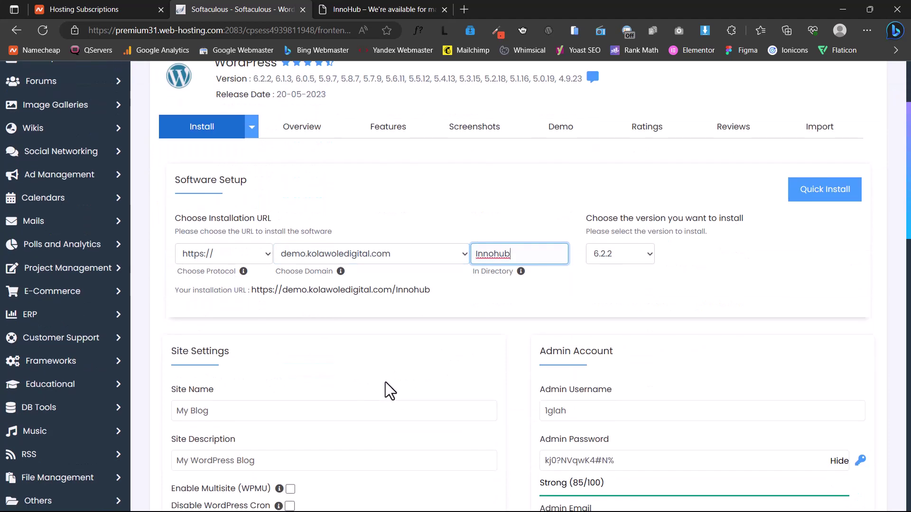
{"action": "left_click_drag", "start_coordinate": [230, 411], "coordinate": [150, 415]}
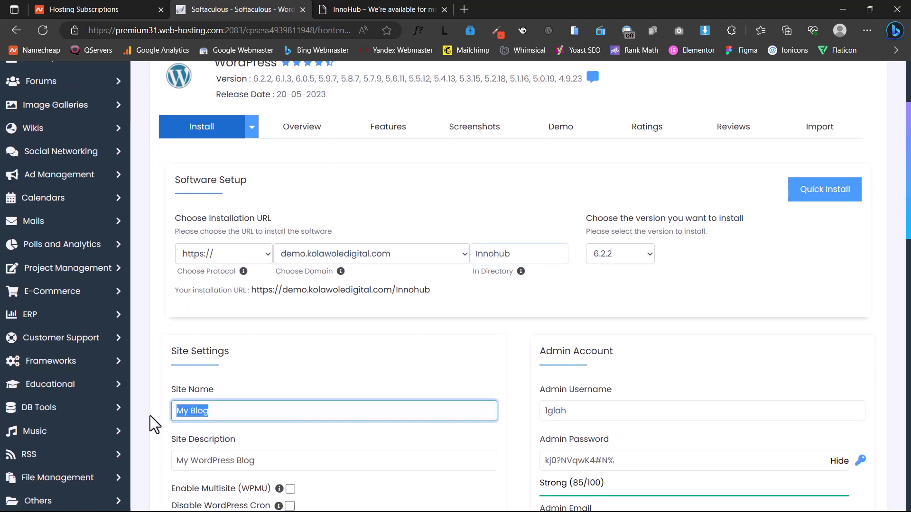
{"action": "type", "text": "In"}
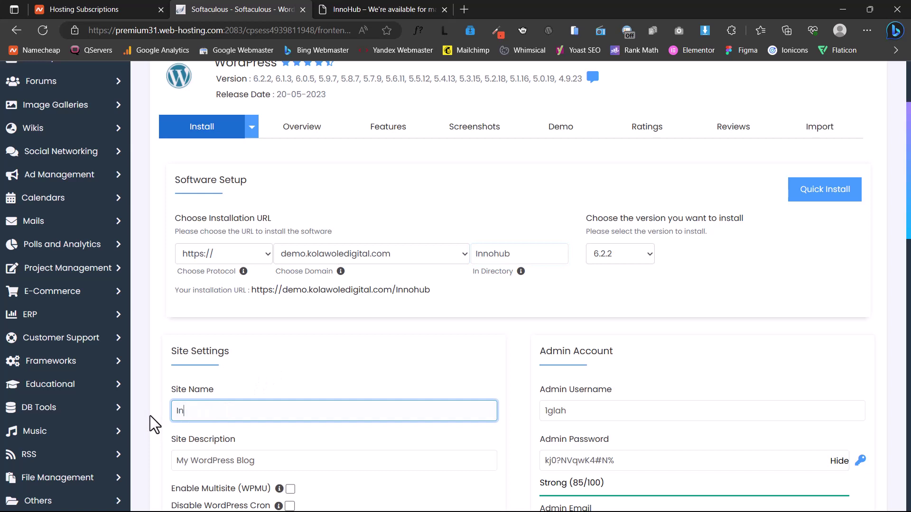
{"action": "type", "text": "nohub"}
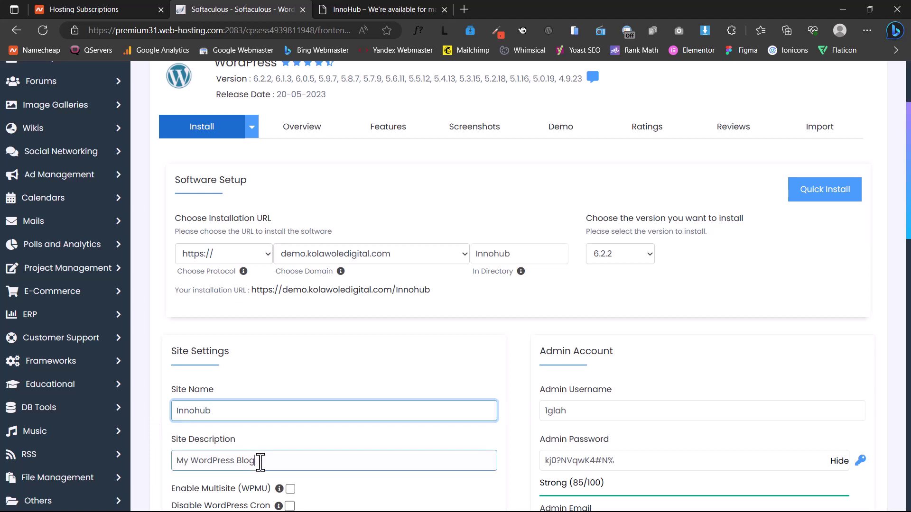
{"action": "left_click_drag", "start_coordinate": [256, 460], "coordinate": [150, 459]}
{"action": "type", "text": "We're available for marketing"}
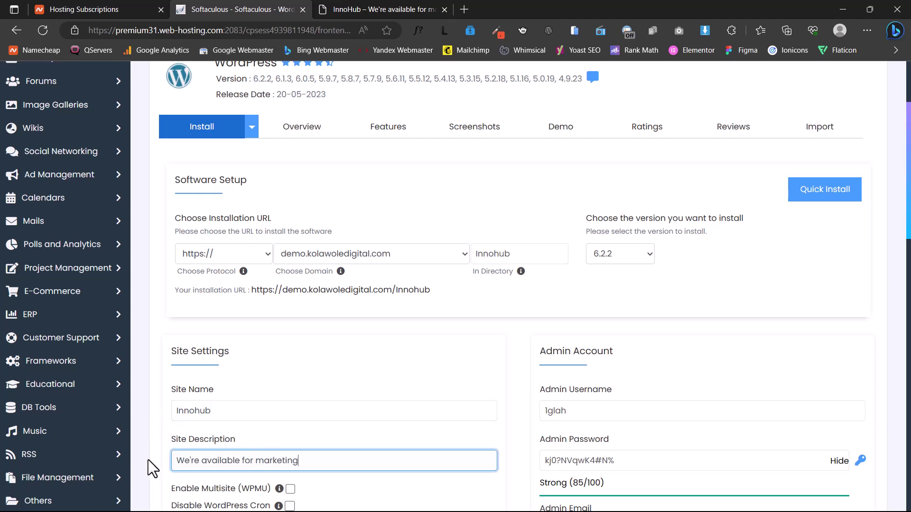
Replace the suggested admin username with Innohub.
{"action": "left_click_drag", "start_coordinate": [599, 410], "coordinate": [545, 393]}
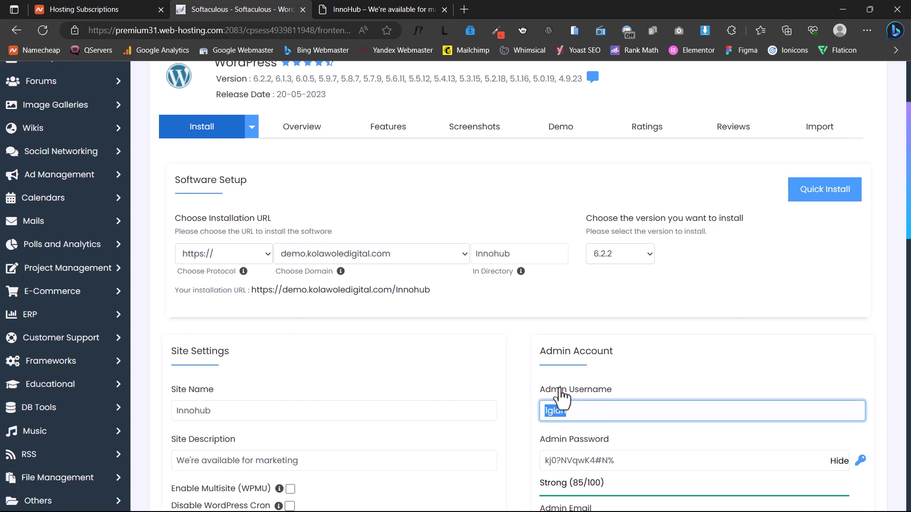
{"action": "key", "text": "BackSpace"}
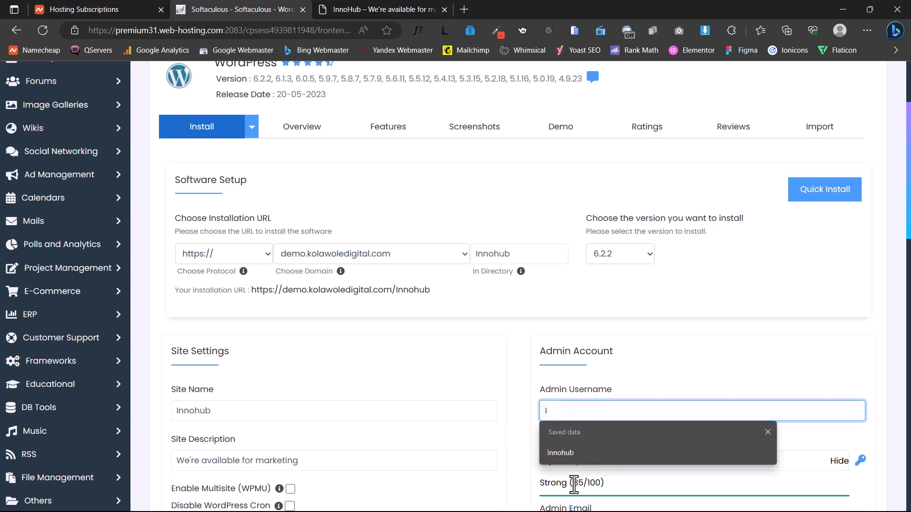
{"action": "left_click", "coordinate": [562, 451]}
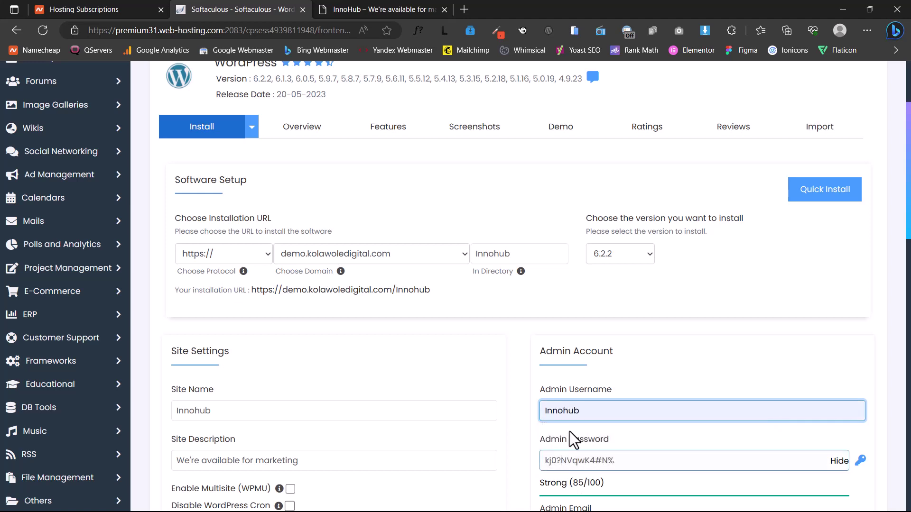
Install WordPress with the entered settings and open the new site's administrative URL.
{"action": "scroll", "coordinate": [582, 428], "scroll_direction": "down", "scroll_amount": 1}
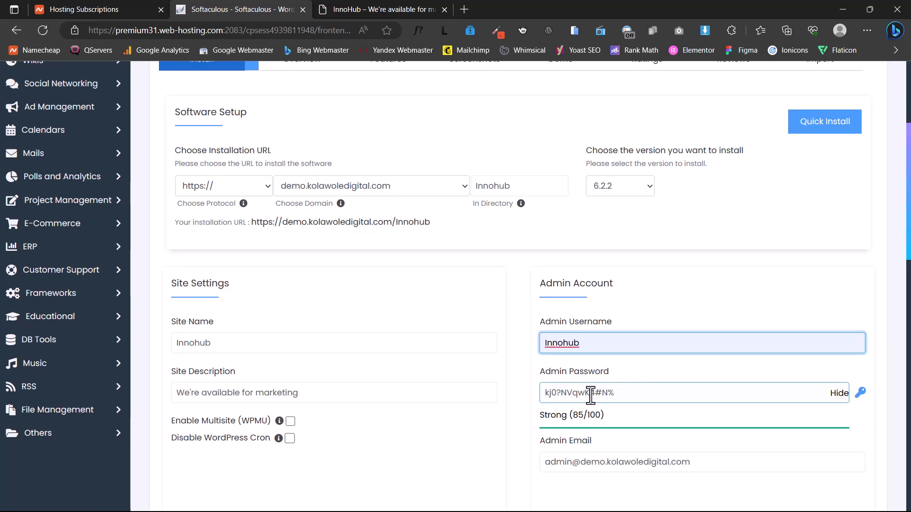
{"action": "scroll", "coordinate": [611, 376], "scroll_direction": "down", "scroll_amount": 1}
{"action": "scroll", "coordinate": [611, 382], "scroll_direction": "down", "scroll_amount": 2}
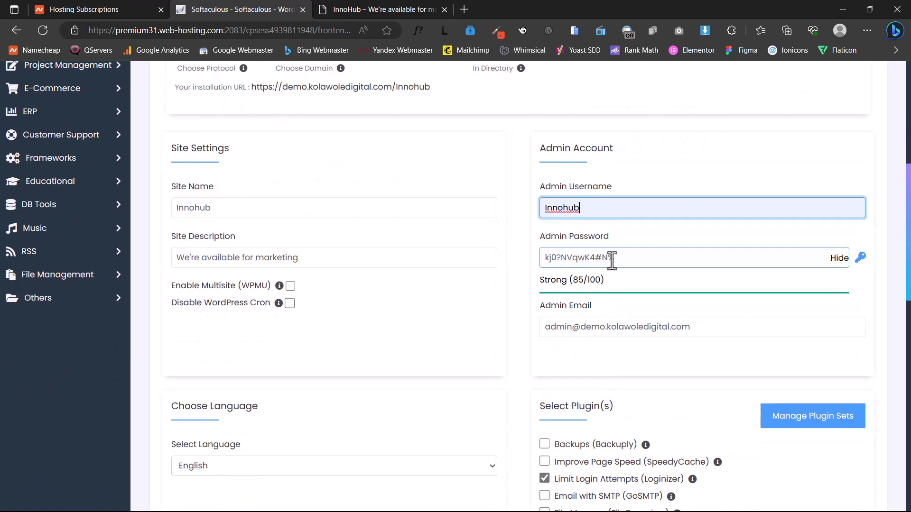
{"action": "scroll", "coordinate": [406, 307], "scroll_direction": "down", "scroll_amount": 14}
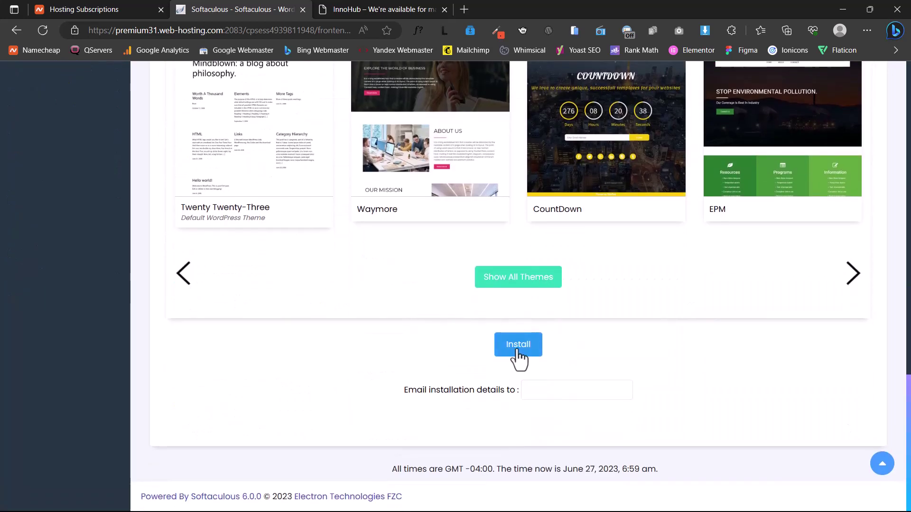
{"action": "left_click", "coordinate": [517, 351]}
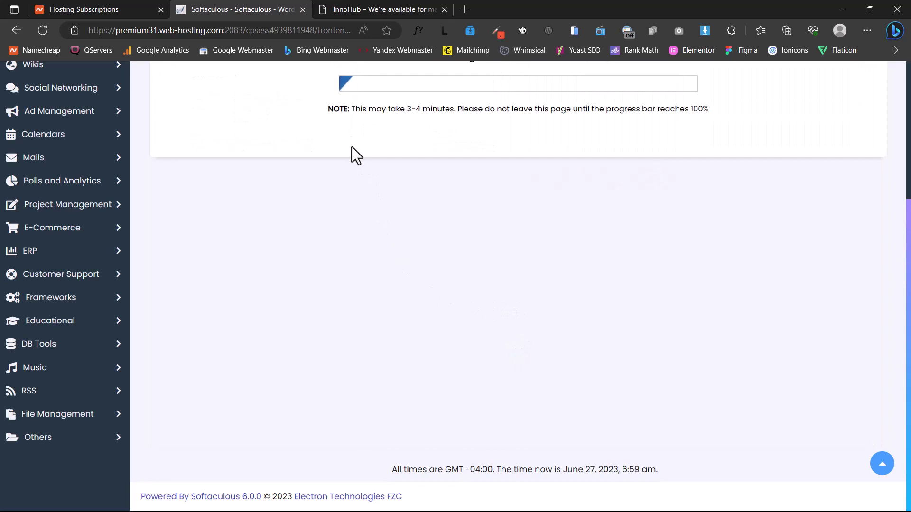
{"action": "scroll", "coordinate": [366, 194], "scroll_direction": "up", "scroll_amount": 3}
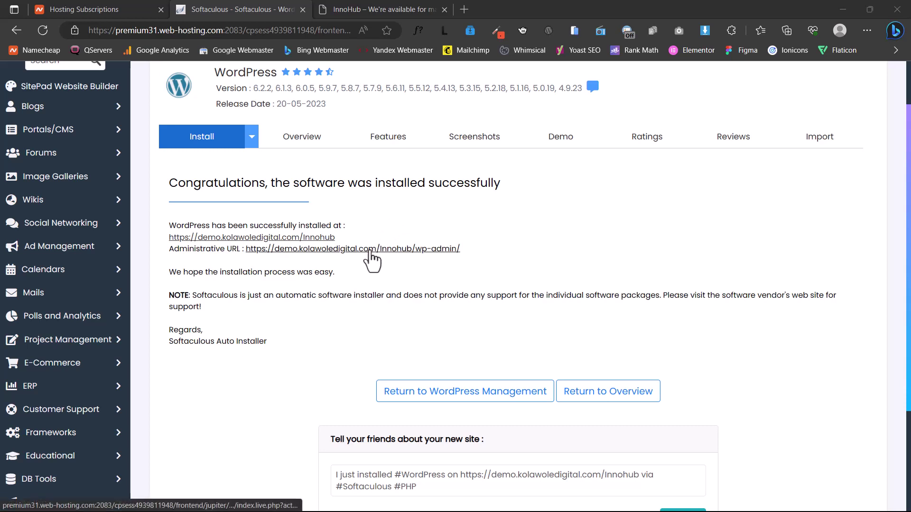
{"action": "left_click", "coordinate": [408, 251]}
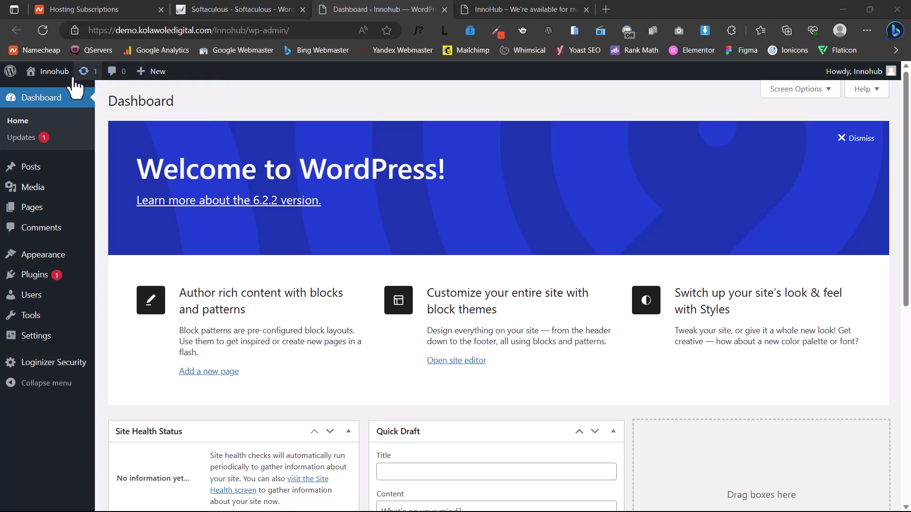
Visit the new Innohub site's front page and look over its default content.
{"action": "left_click", "coordinate": [55, 82]}
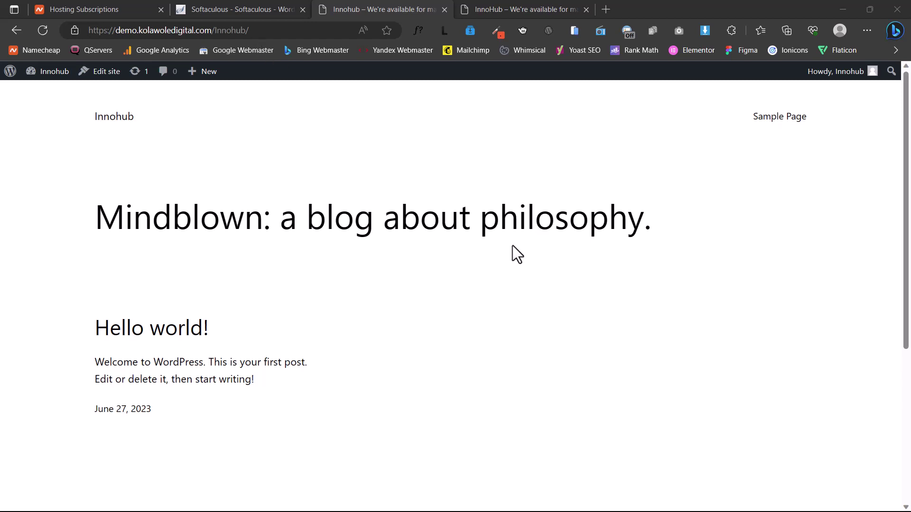
{"action": "scroll", "coordinate": [425, 317], "scroll_direction": "down", "scroll_amount": 5}
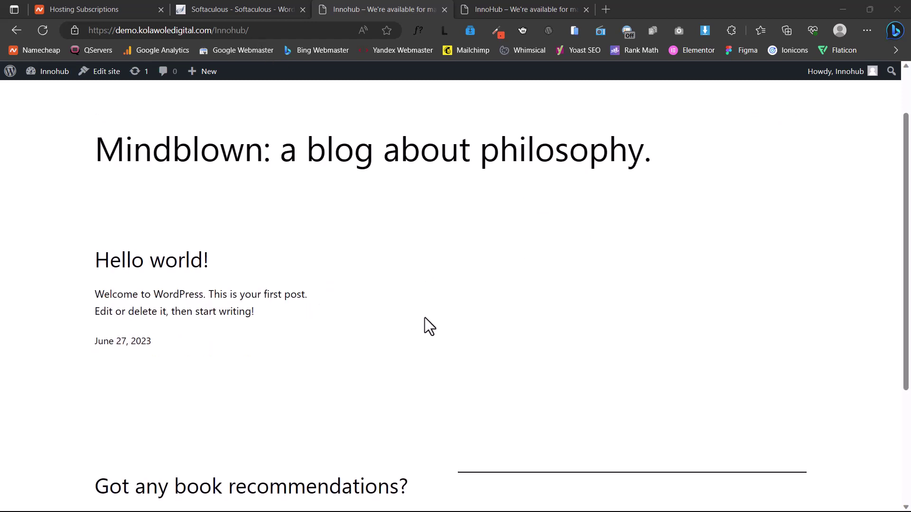
{"action": "scroll", "coordinate": [436, 321], "scroll_direction": "up", "scroll_amount": 5}
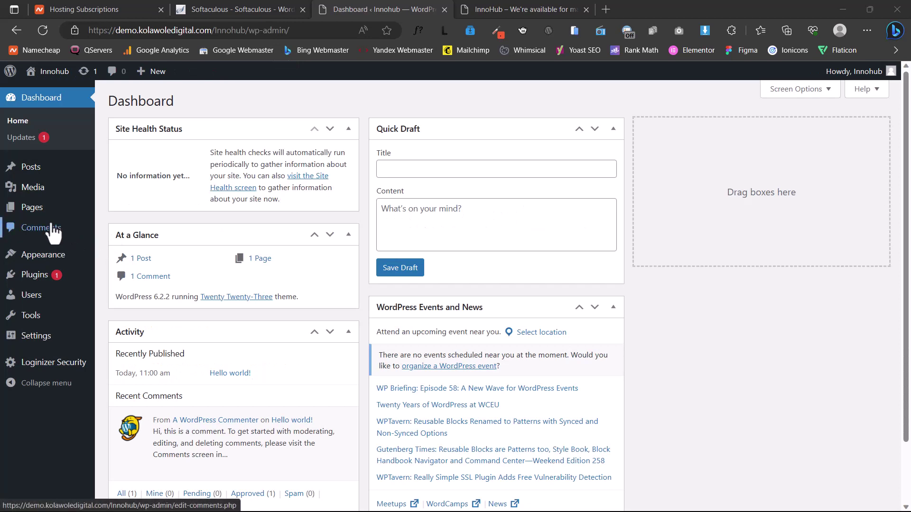
Add a new page titled Home from the WordPress dashboard, publish it and return to the list of pages.
{"action": "mouse_move", "coordinate": [28, 210]}
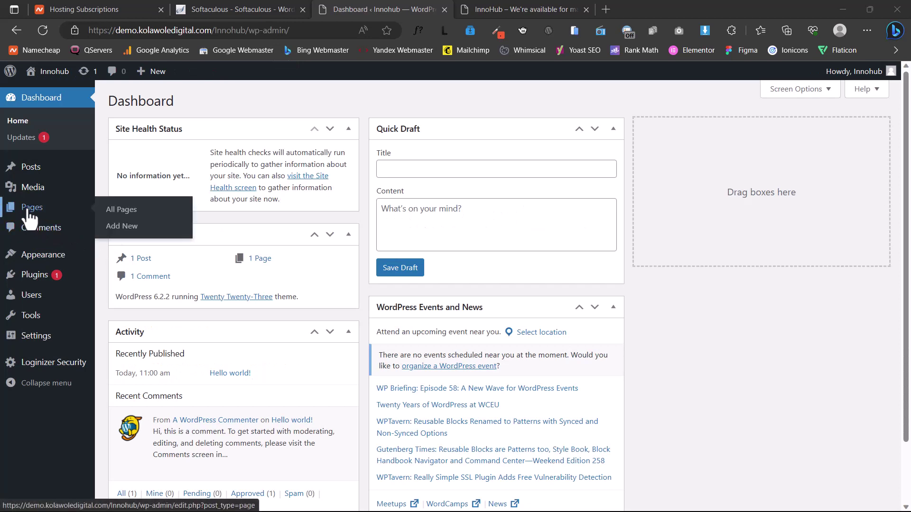
{"action": "left_click", "coordinate": [115, 228]}
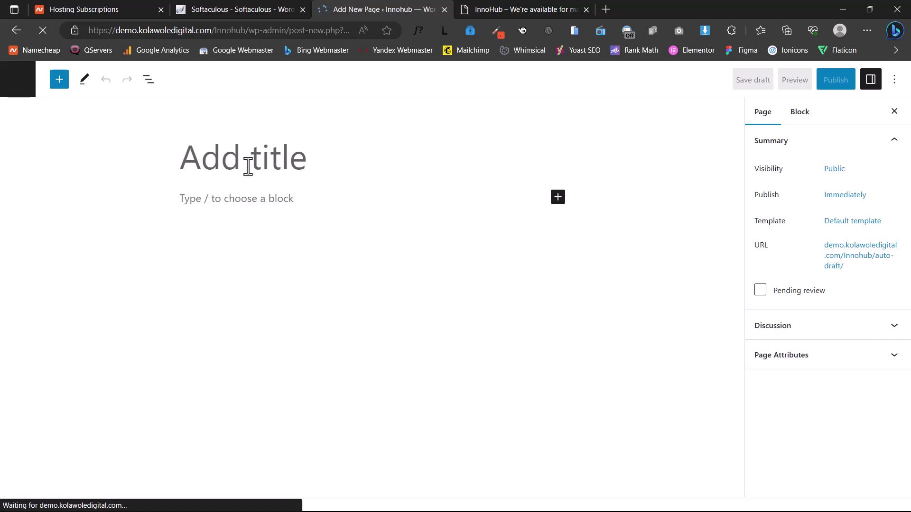
{"action": "type", "text": "H"}
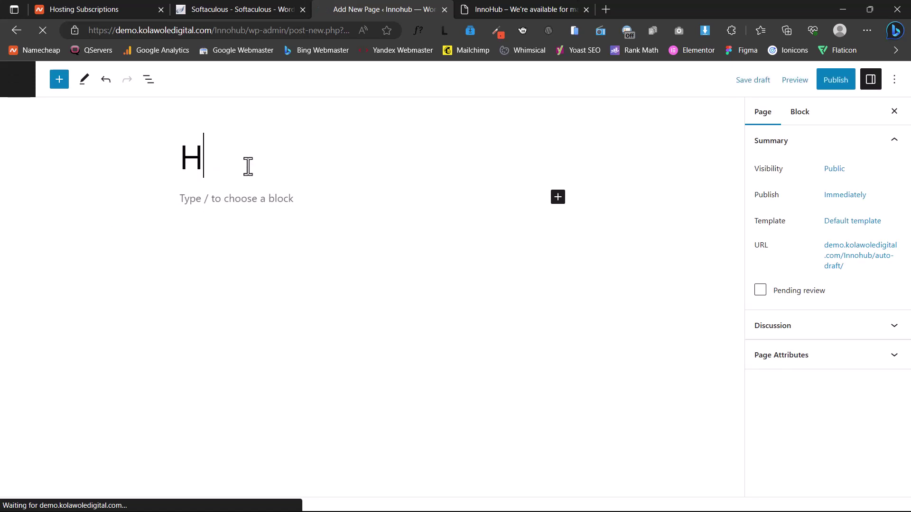
{"action": "type", "text": "ome"}
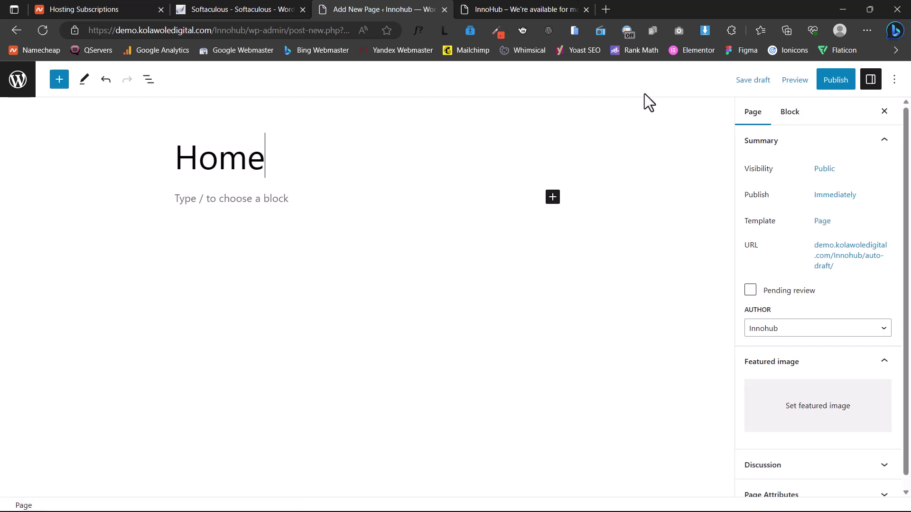
{"action": "left_click", "coordinate": [834, 87]}
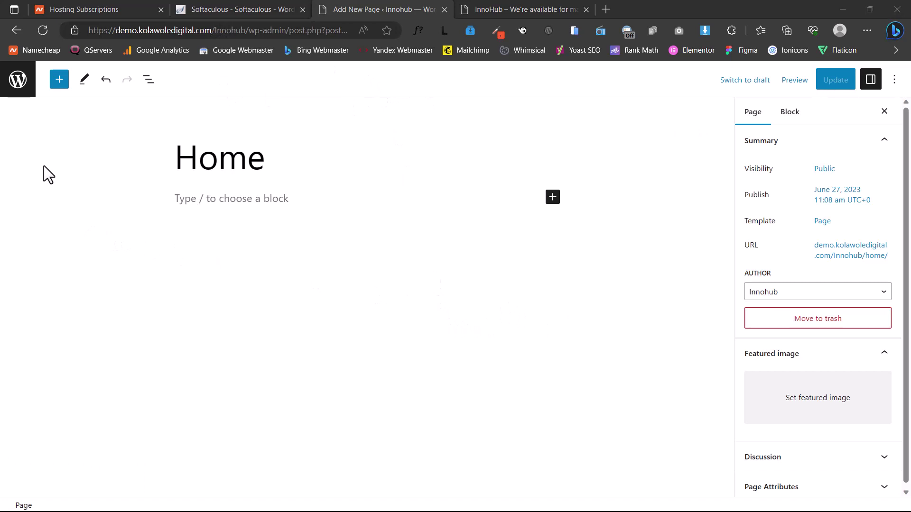
{"action": "left_click", "coordinate": [29, 88]}
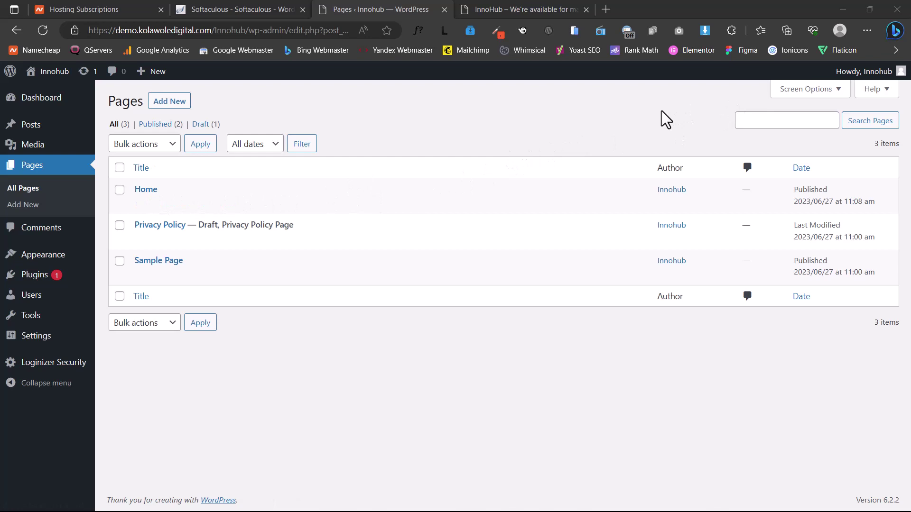
Add a new page titled Blog, publish it and return to the list of pages.
{"action": "left_click", "coordinate": [173, 104]}
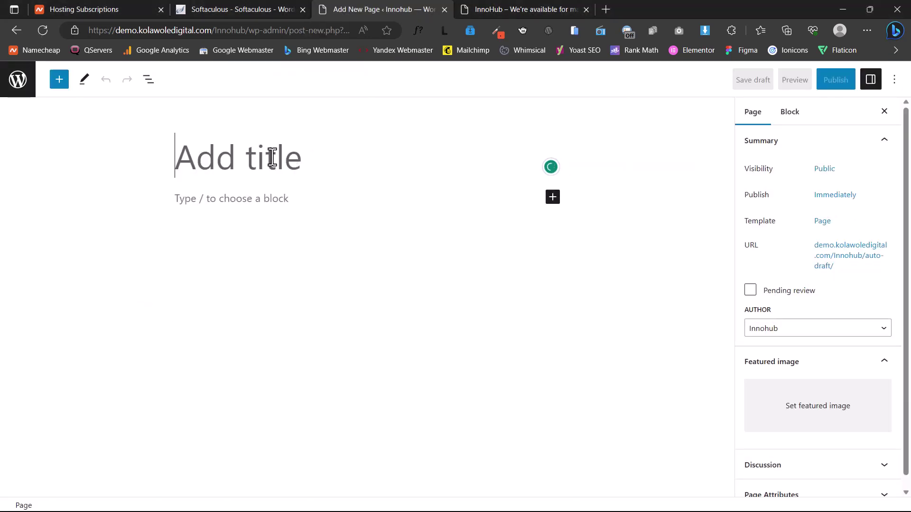
{"action": "type", "text": "Blog"}
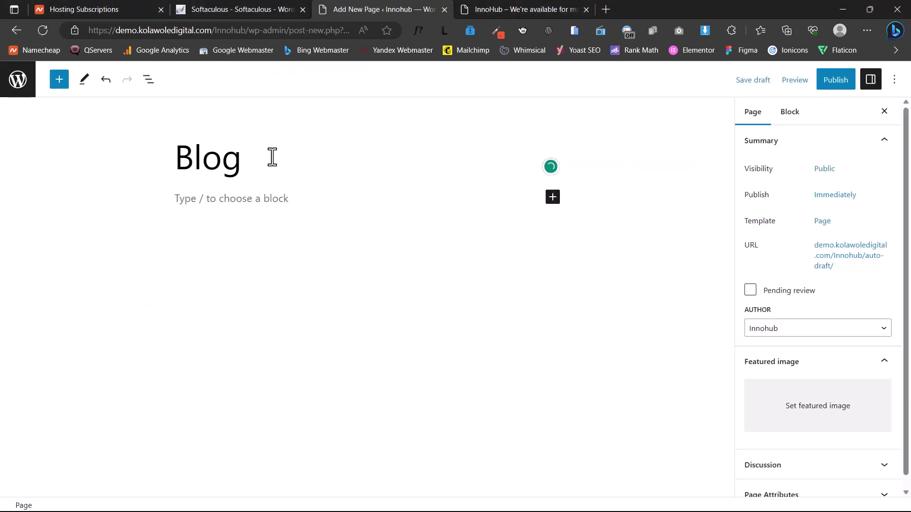
{"action": "left_click", "coordinate": [837, 90]}
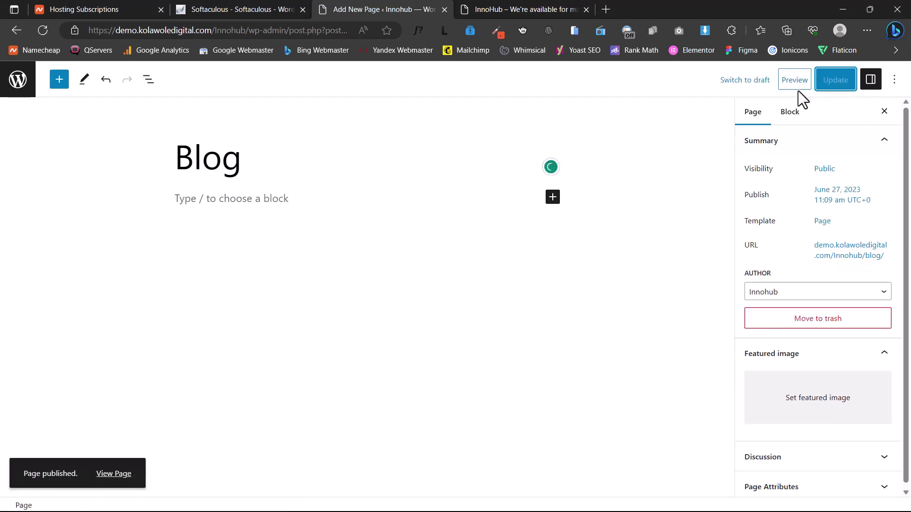
{"action": "left_click", "coordinate": [19, 82]}
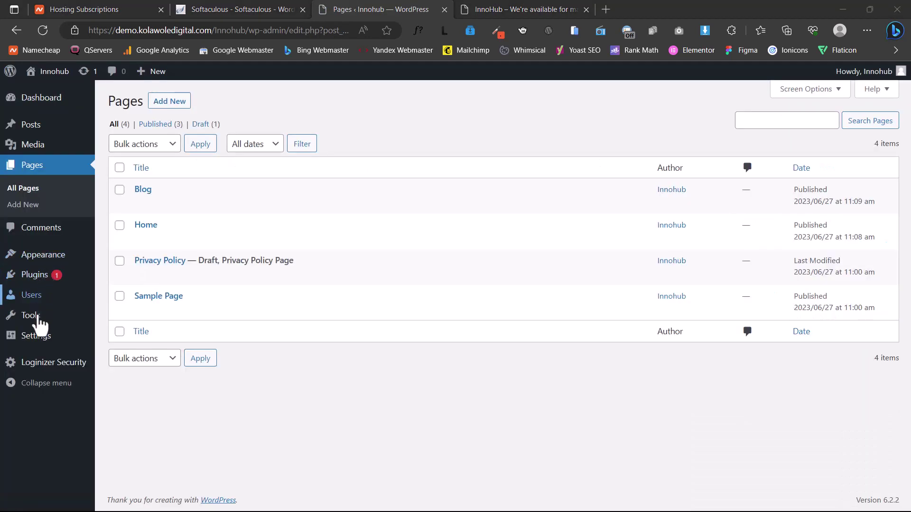
Change the site's permalink structure to Post name and save the settings.
{"action": "mouse_move", "coordinate": [31, 338]}
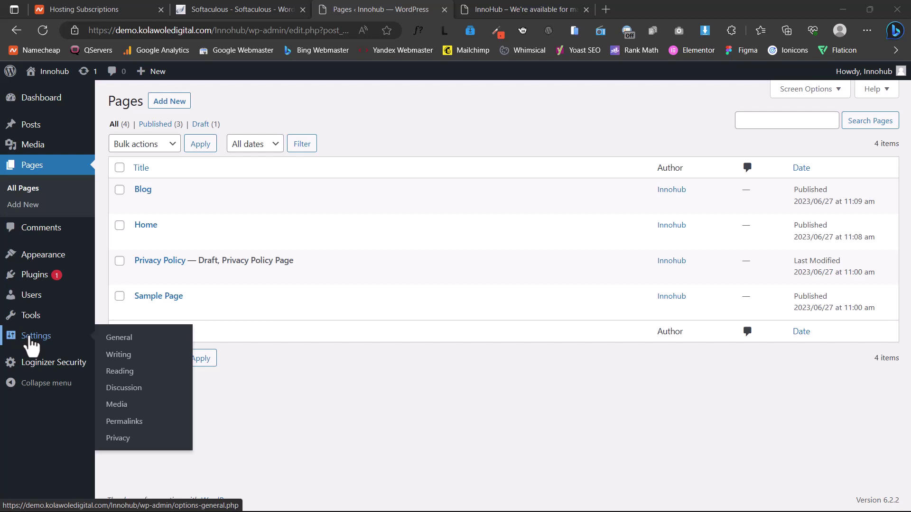
{"action": "left_click", "coordinate": [124, 421]}
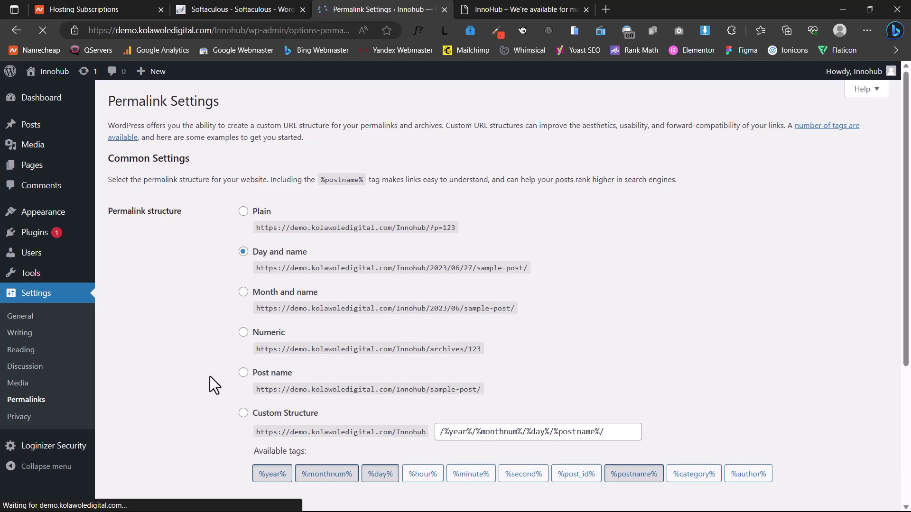
{"action": "left_click", "coordinate": [242, 373]}
{"action": "scroll", "coordinate": [245, 382], "scroll_direction": "down", "scroll_amount": 3}
{"action": "scroll", "coordinate": [245, 382], "scroll_direction": "down", "scroll_amount": 2}
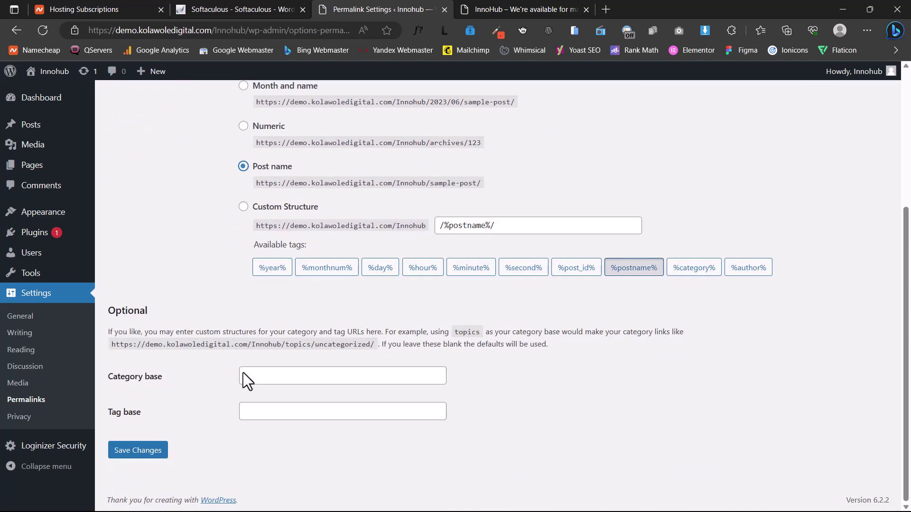
{"action": "left_click", "coordinate": [140, 454]}
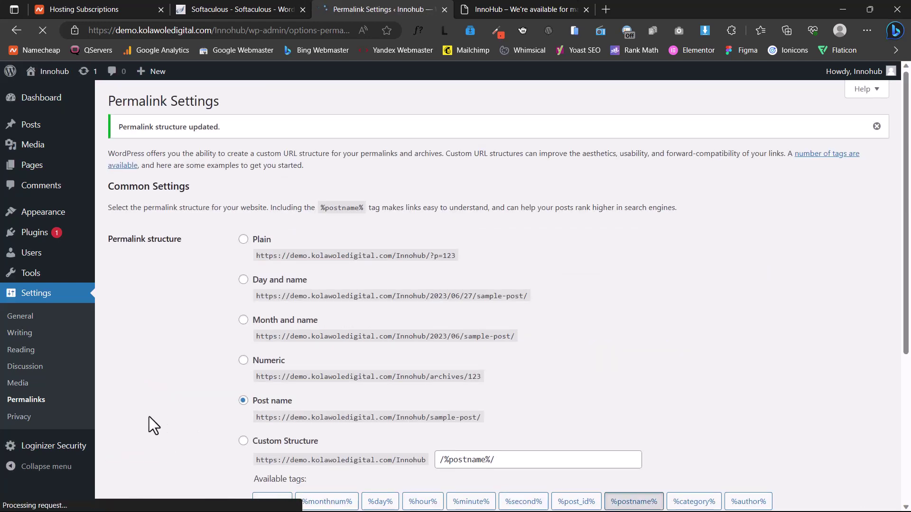
In the reading settings, use a static page with Home as homepage and Blog as posts page, and save.
{"action": "left_click", "coordinate": [32, 356]}
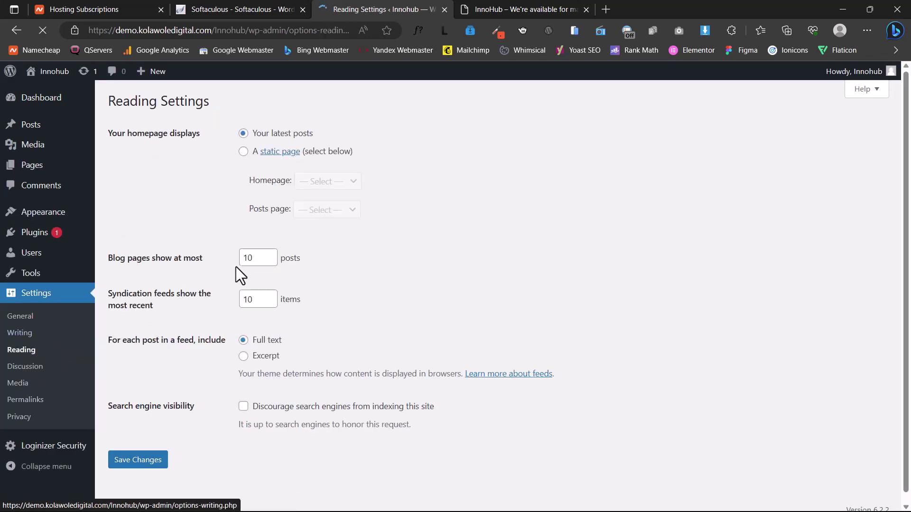
{"action": "left_click", "coordinate": [244, 151]}
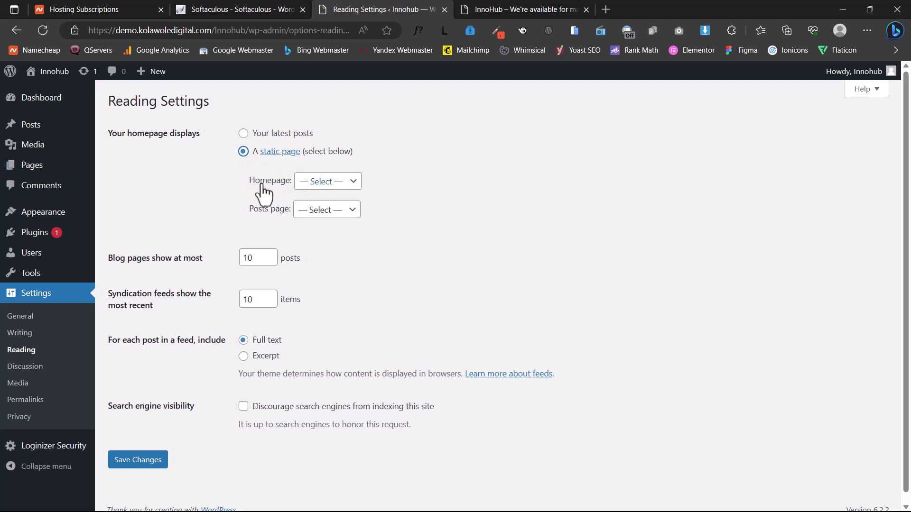
{"action": "left_click", "coordinate": [344, 186]}
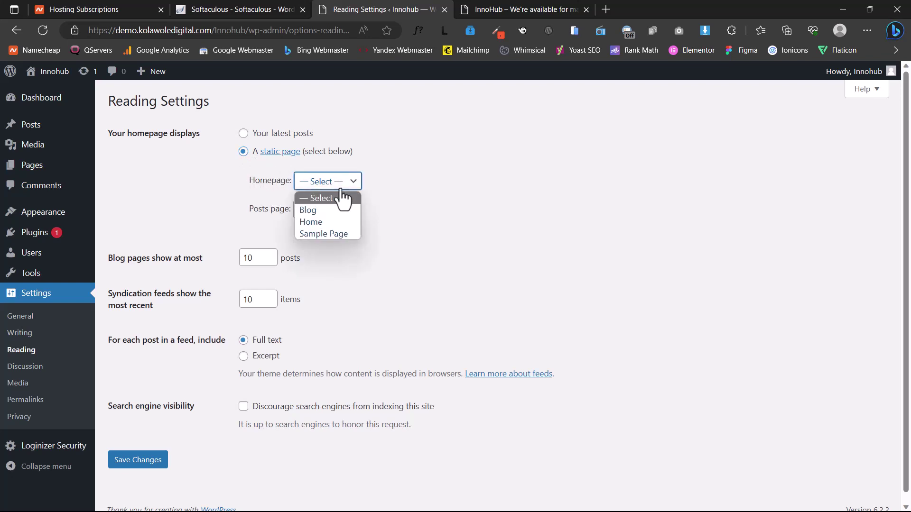
{"action": "left_click", "coordinate": [328, 223]}
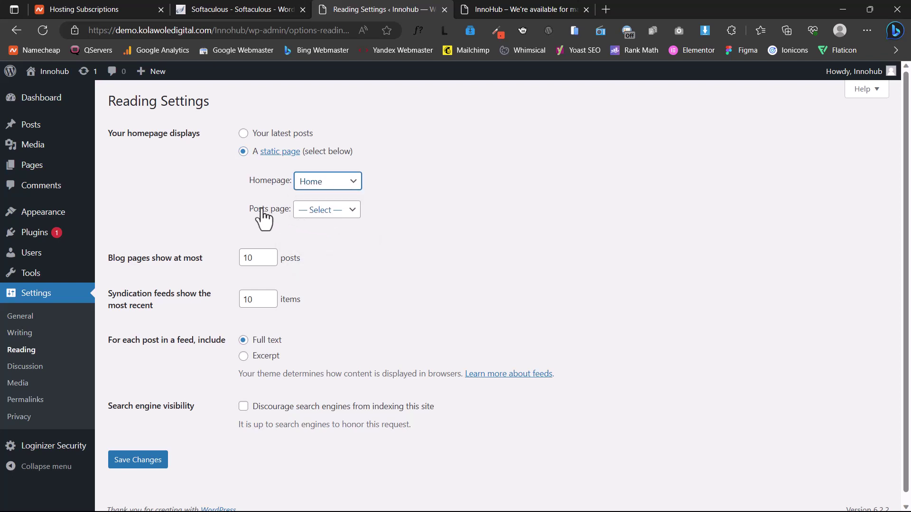
{"action": "left_click", "coordinate": [353, 219]}
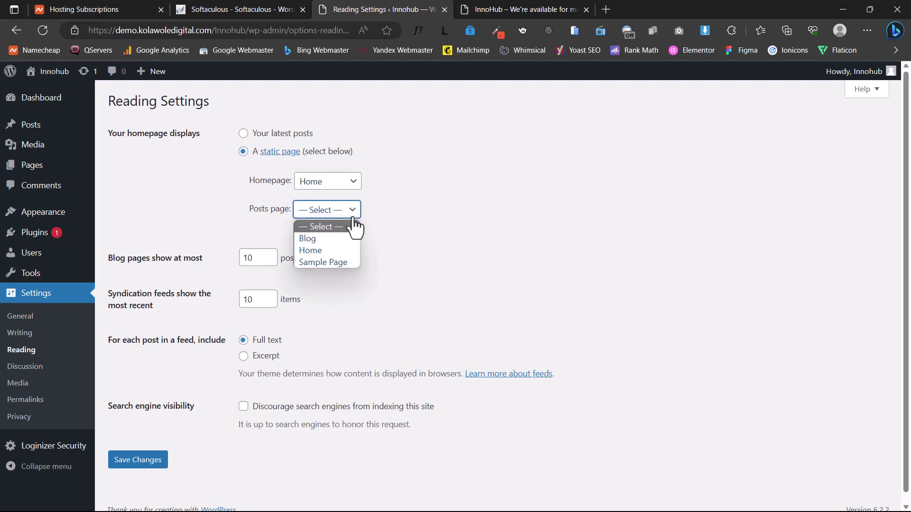
{"action": "left_click", "coordinate": [315, 237]}
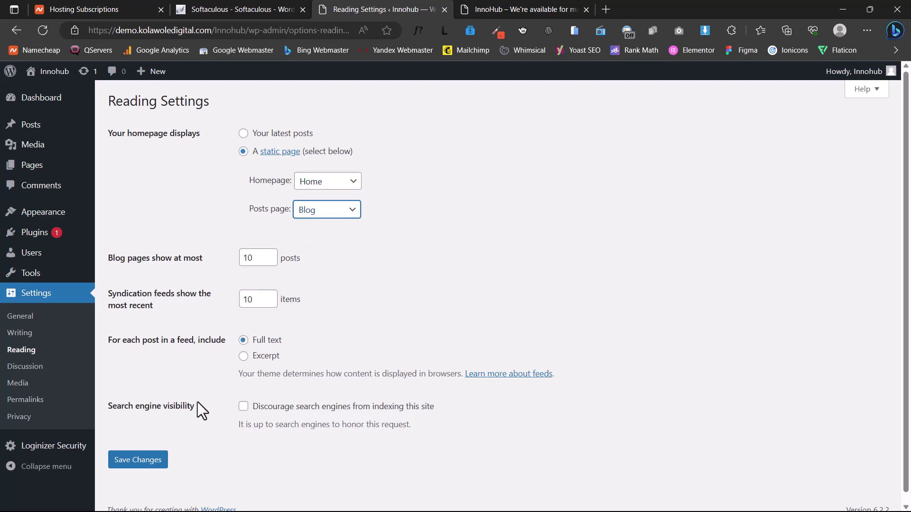
{"action": "left_click", "coordinate": [140, 466]}
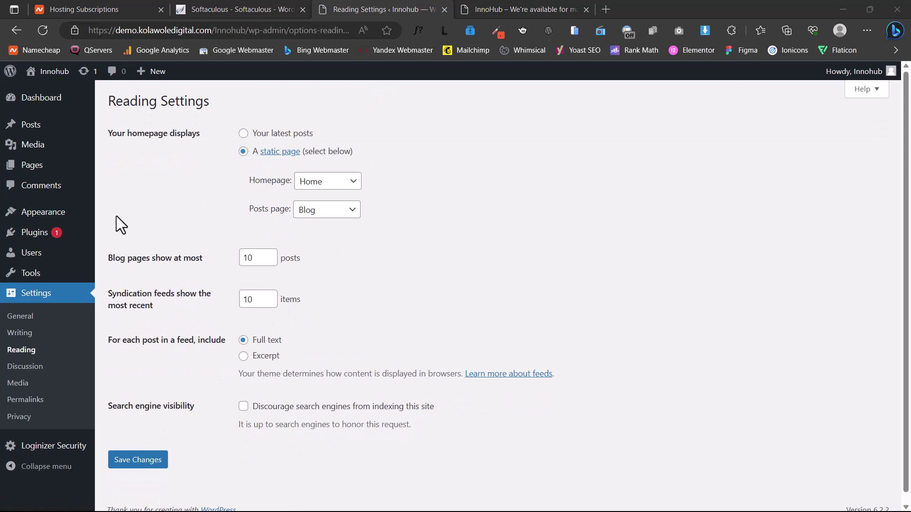
Find the Blocksy theme among the popular themes and install it.
{"action": "mouse_move", "coordinate": [63, 214]}
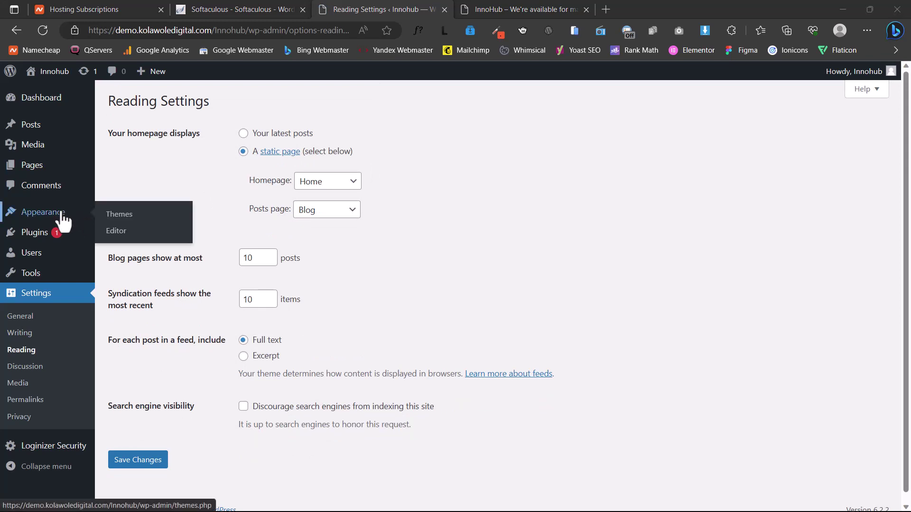
{"action": "left_click", "coordinate": [126, 220]}
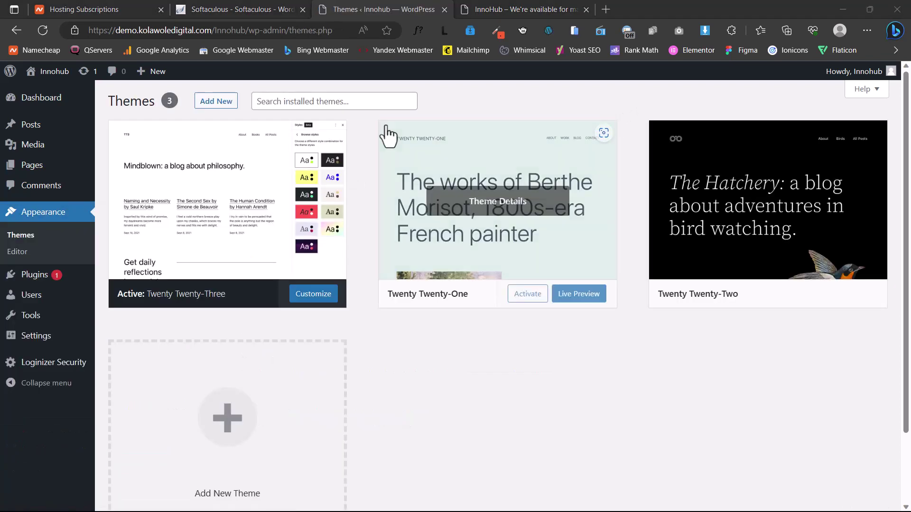
{"action": "left_click", "coordinate": [219, 103]}
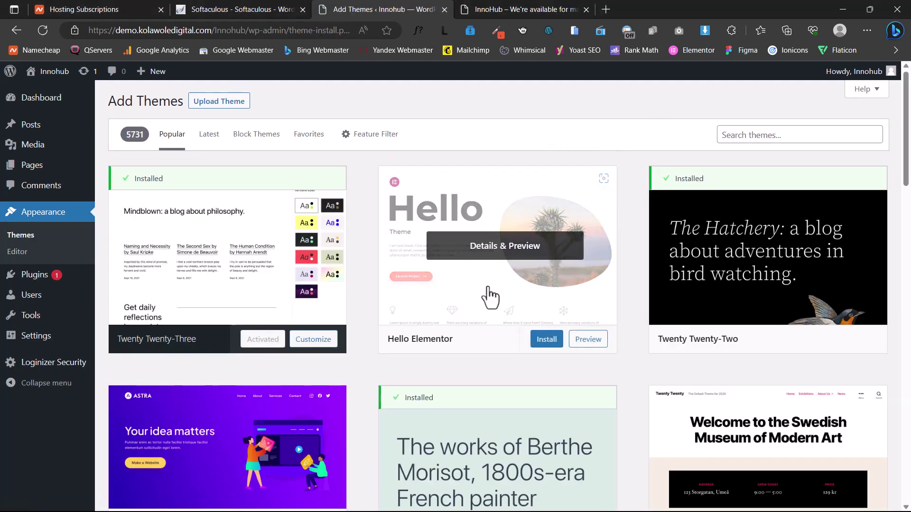
{"action": "scroll", "coordinate": [491, 298], "scroll_direction": "down", "scroll_amount": 8}
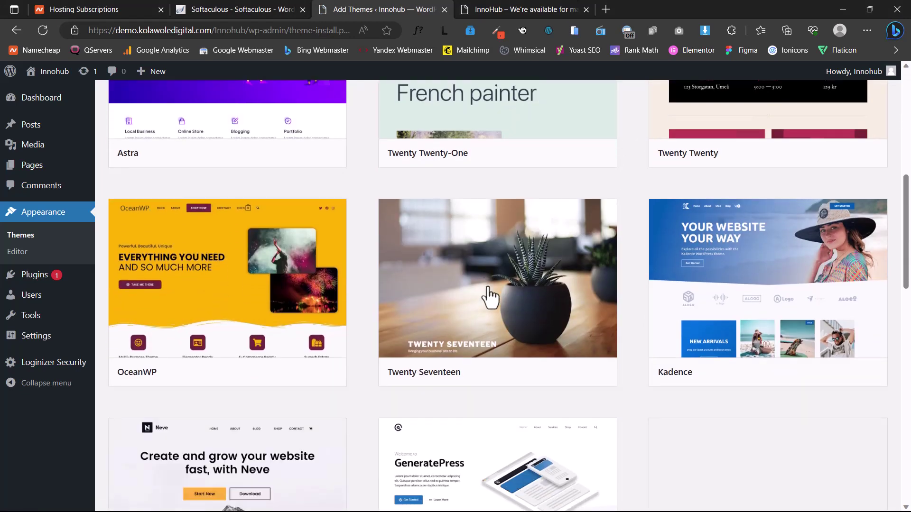
{"action": "scroll", "coordinate": [491, 298], "scroll_direction": "down", "scroll_amount": 10}
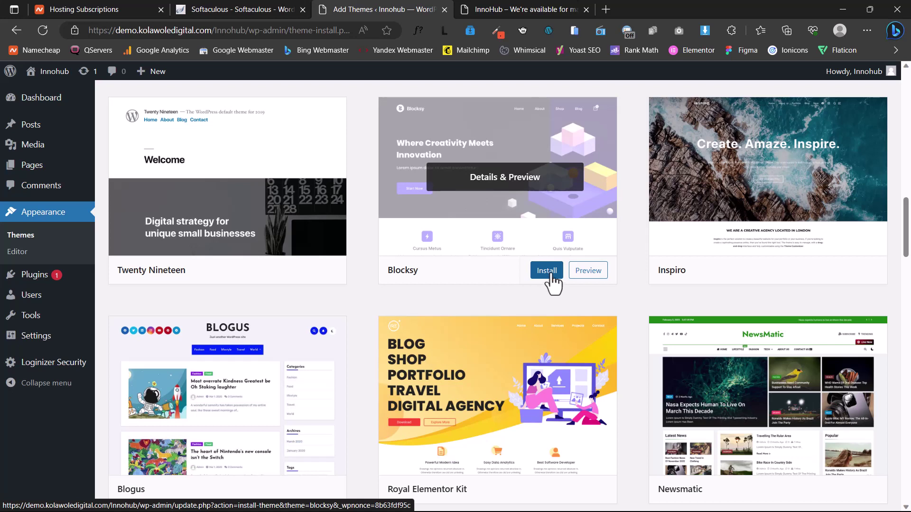
{"action": "left_click", "coordinate": [551, 276]}
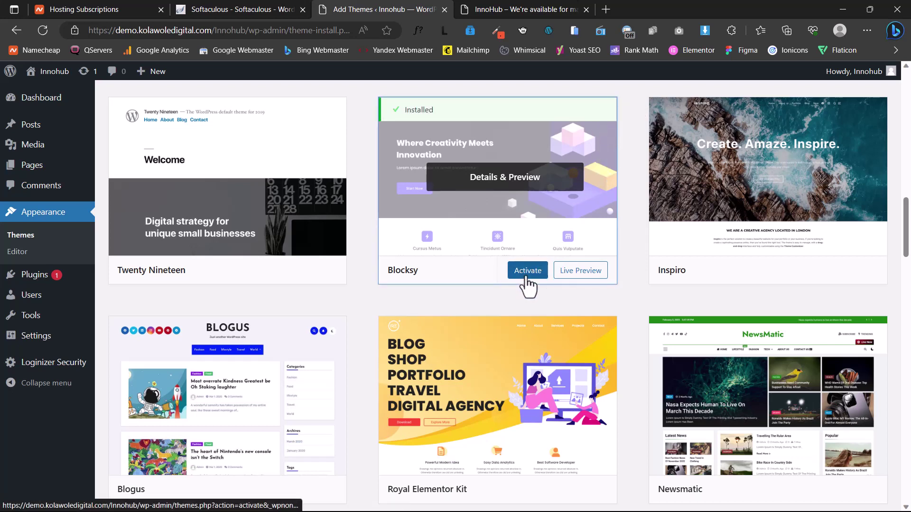
{"action": "left_click", "coordinate": [528, 277]}
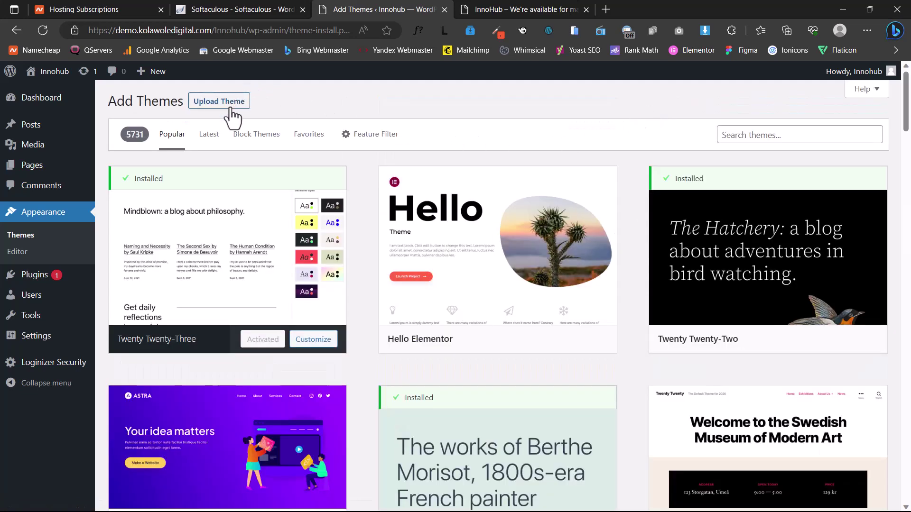
Show the form for uploading a theme archive, and activate the installed Blocksy theme.
{"action": "left_click", "coordinate": [230, 102]}
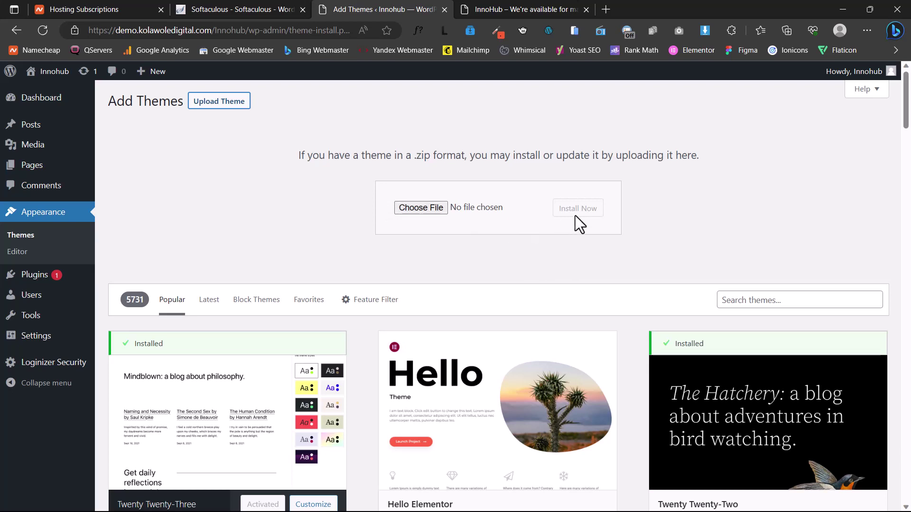
{"action": "scroll", "coordinate": [636, 101], "scroll_direction": "down", "scroll_amount": 12}
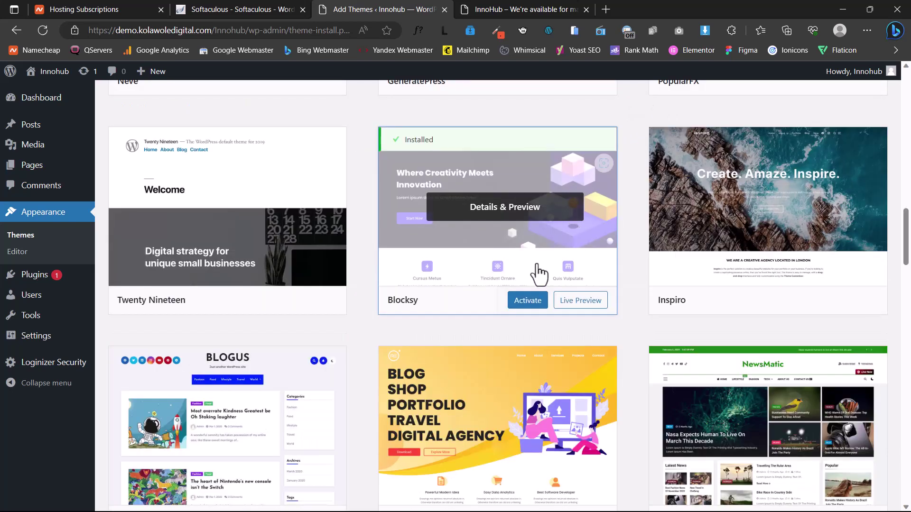
{"action": "left_click", "coordinate": [531, 302]}
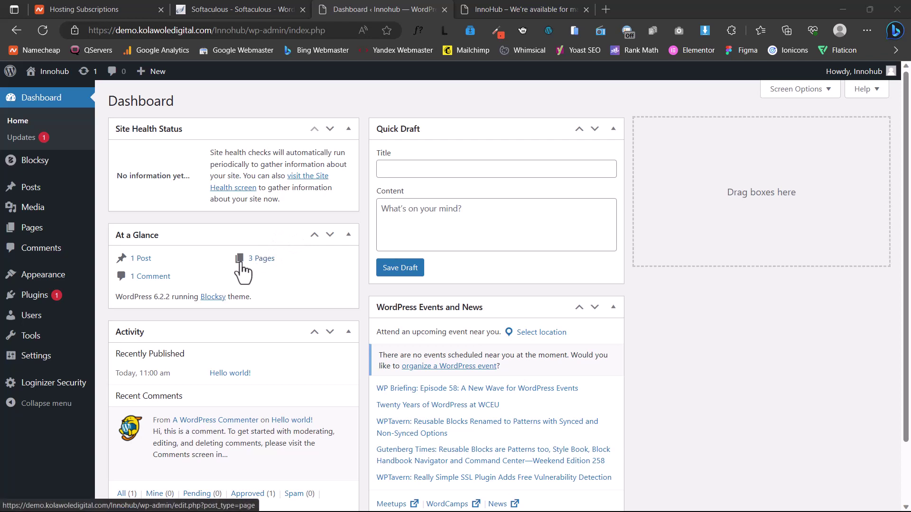
Search the plugin directory for Elementor Pro and install the Elementor Website Builder plugin.
{"action": "mouse_move", "coordinate": [49, 296]}
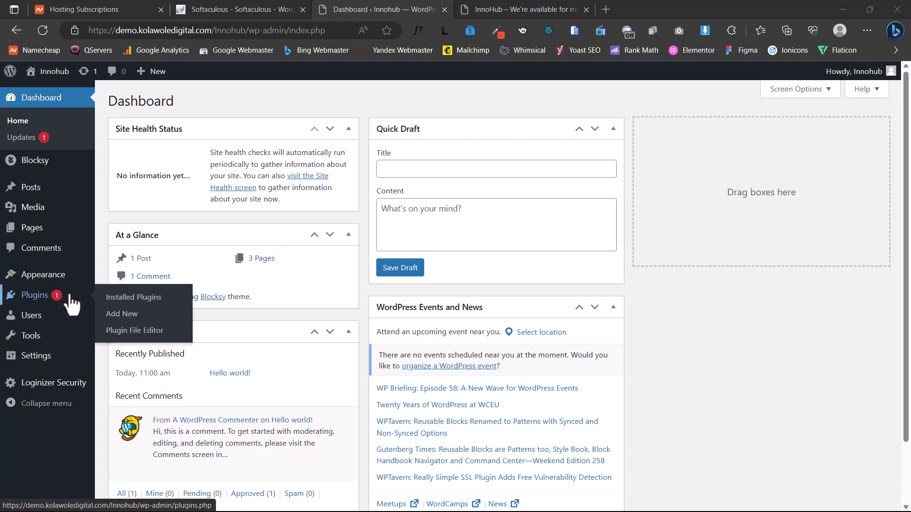
{"action": "left_click", "coordinate": [137, 317]}
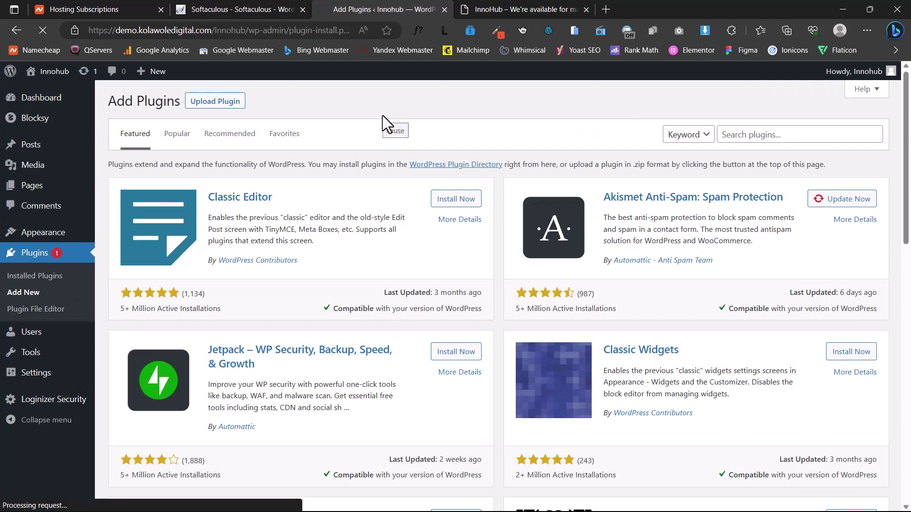
{"action": "left_click", "coordinate": [752, 134]}
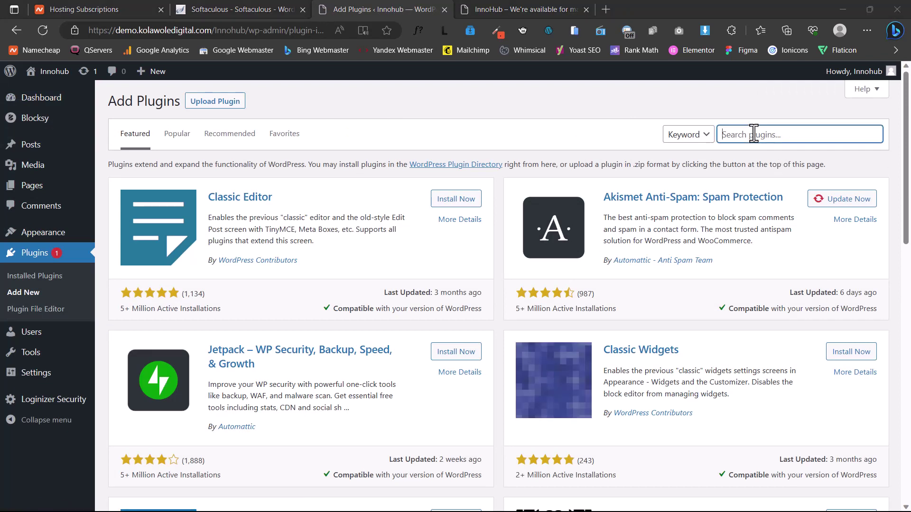
{"action": "left_click", "coordinate": [764, 174]}
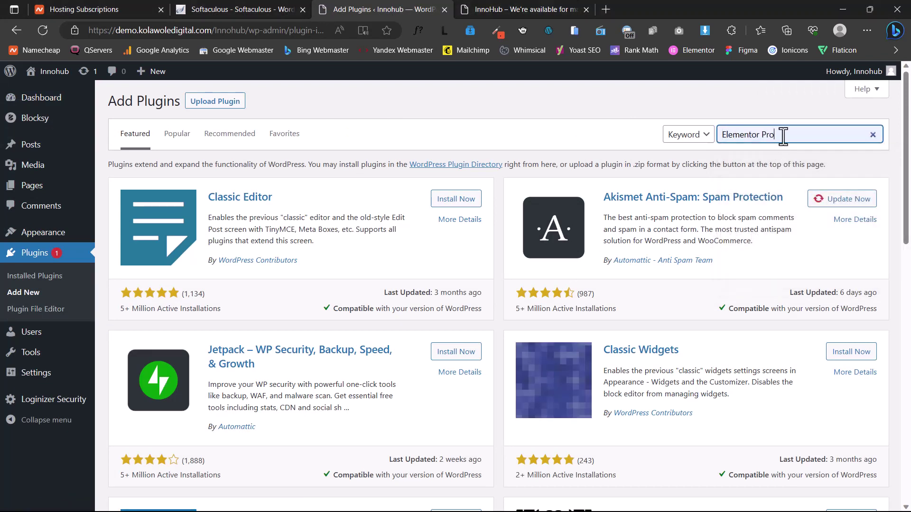
{"action": "mouse_move", "coordinate": [779, 136]}
{"action": "left_mouse_down"}
{"action": "mouse_move", "coordinate": [763, 137]}
{"action": "mouse_move", "coordinate": [790, 135]}
{"action": "left_mouse_up"}
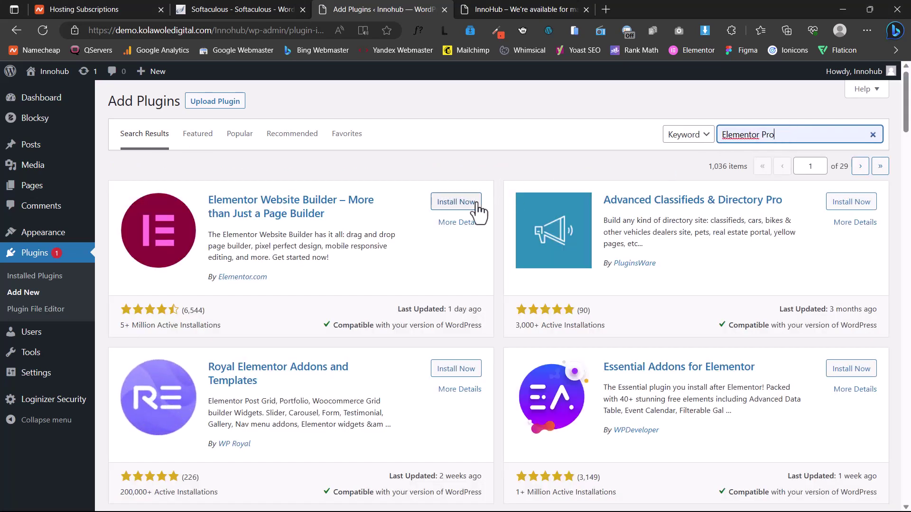
{"action": "left_click", "coordinate": [455, 202]}
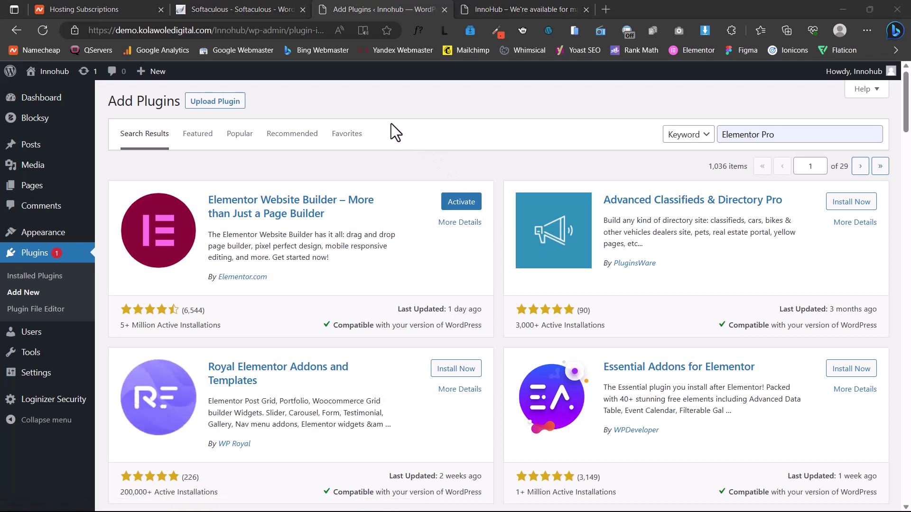
Search the plugin directory for contact form 7 and install the Contact Form 7 plugin.
{"action": "left_click_drag", "start_coordinate": [788, 141], "coordinate": [697, 142]}
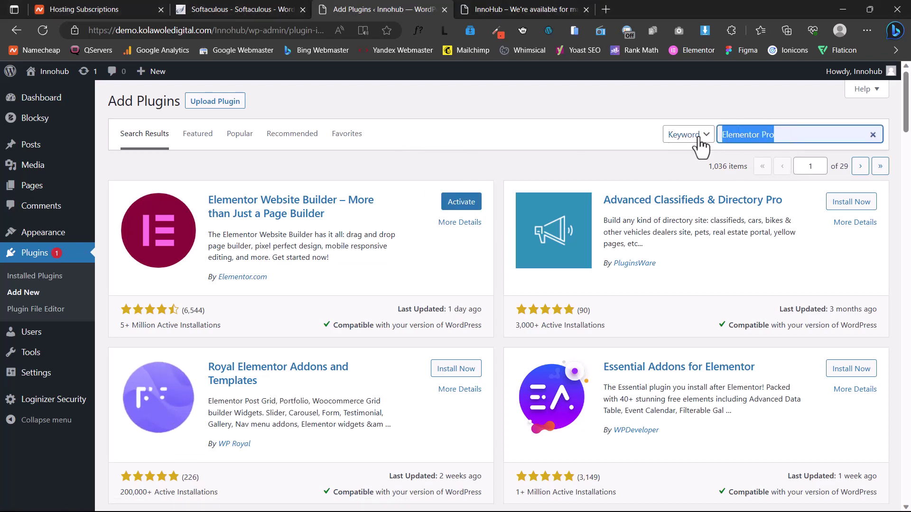
{"action": "type", "text": "c"}
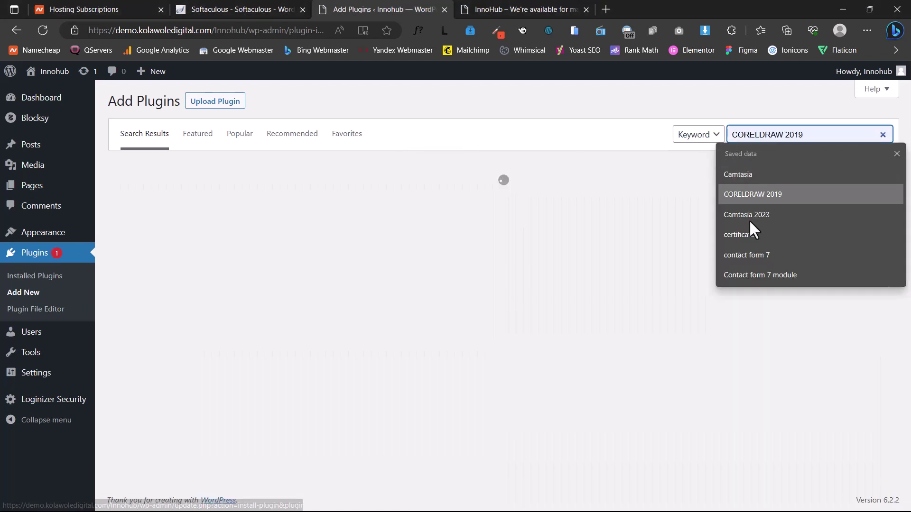
{"action": "left_click", "coordinate": [762, 134]}
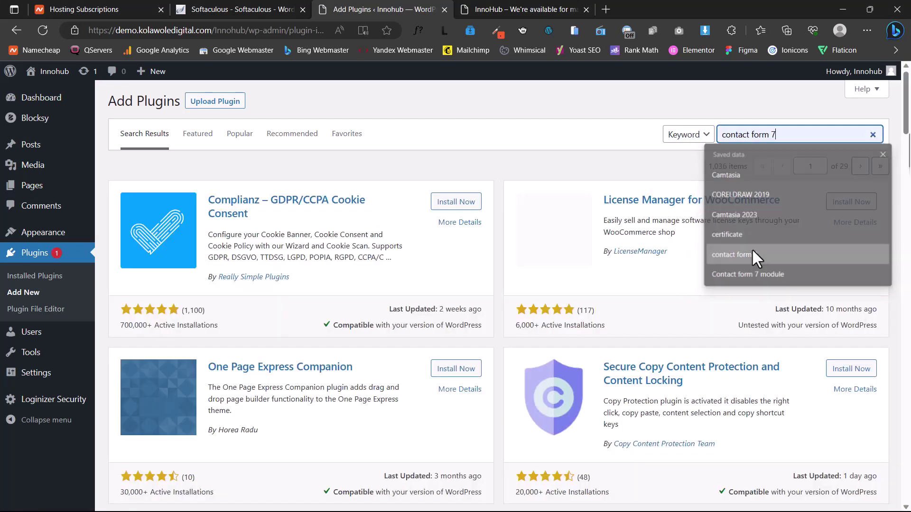
{"action": "left_click", "coordinate": [752, 252]}
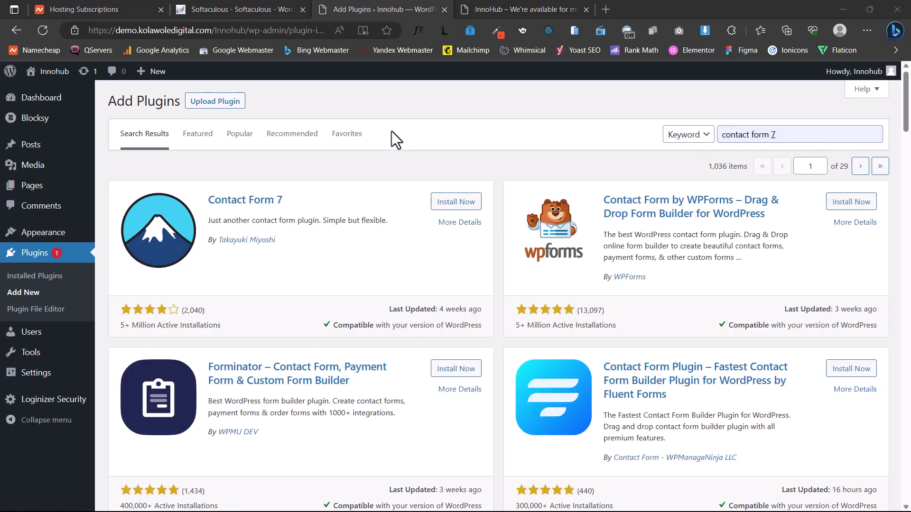
{"action": "left_click", "coordinate": [462, 205]}
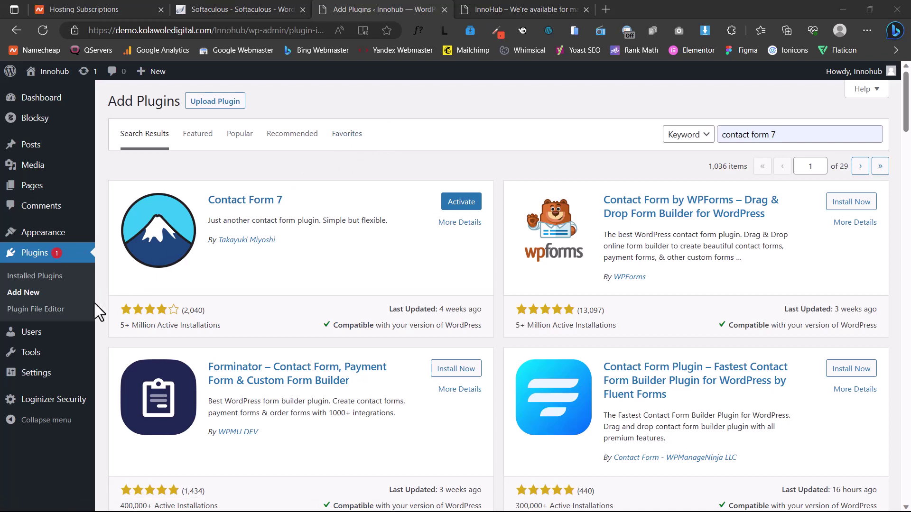
Activate the Contact Form 7 and Elementor plugins together as a bulk action on the installed plugins page.
{"action": "left_click", "coordinate": [53, 280]}
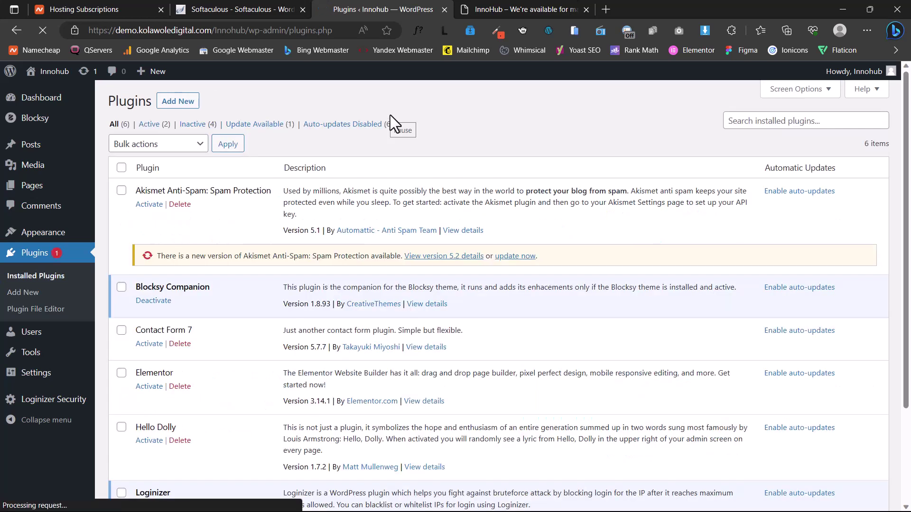
{"action": "left_click", "coordinate": [121, 331]}
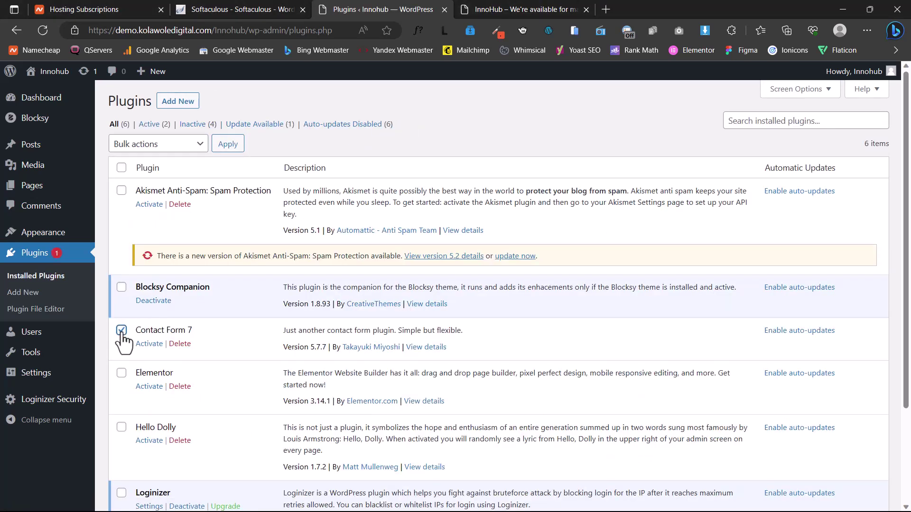
{"action": "left_click", "coordinate": [122, 375]}
{"action": "left_click", "coordinate": [166, 147]}
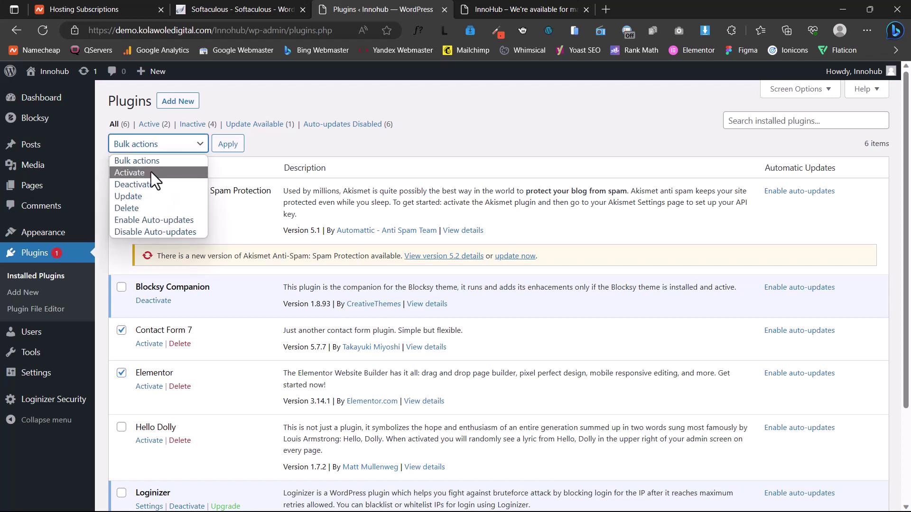
{"action": "left_click", "coordinate": [151, 172]}
{"action": "left_click", "coordinate": [227, 144]}
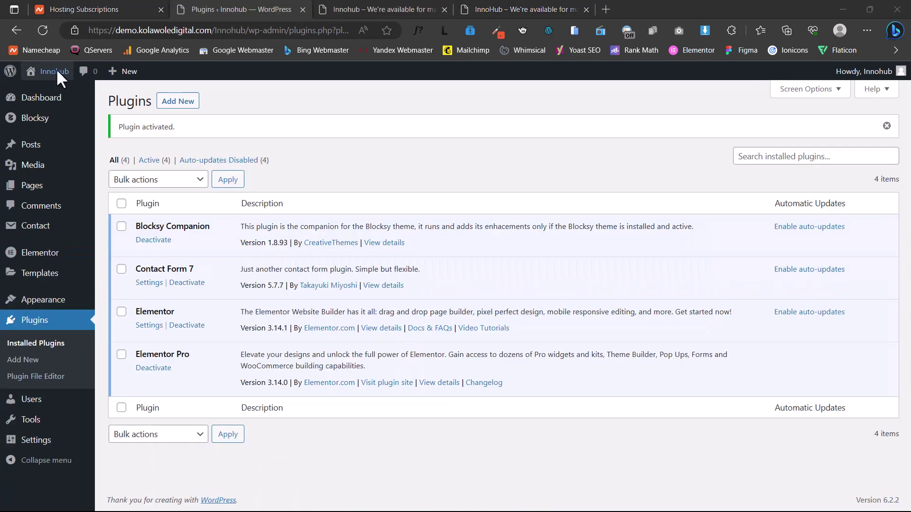
View the site's front end and open its menu management page from there.
{"action": "mouse_move", "coordinate": [52, 78]}
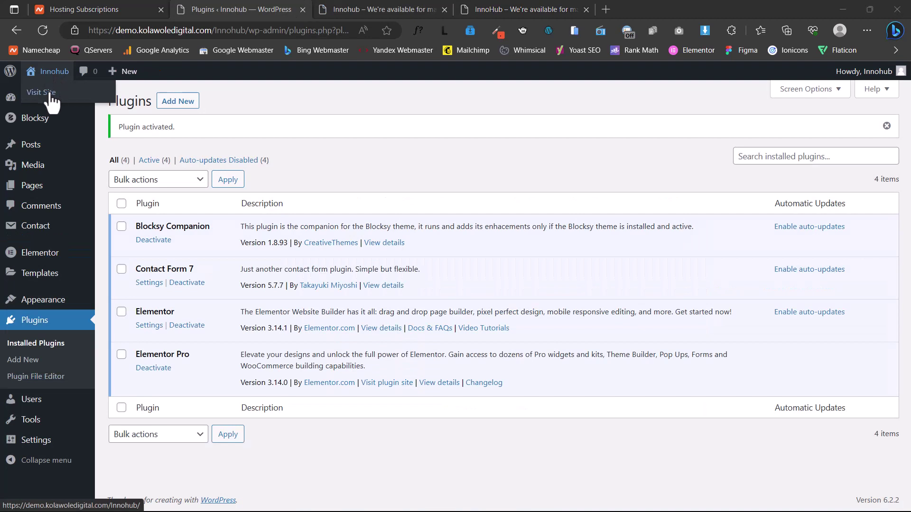
{"action": "left_click", "coordinate": [380, 9]}
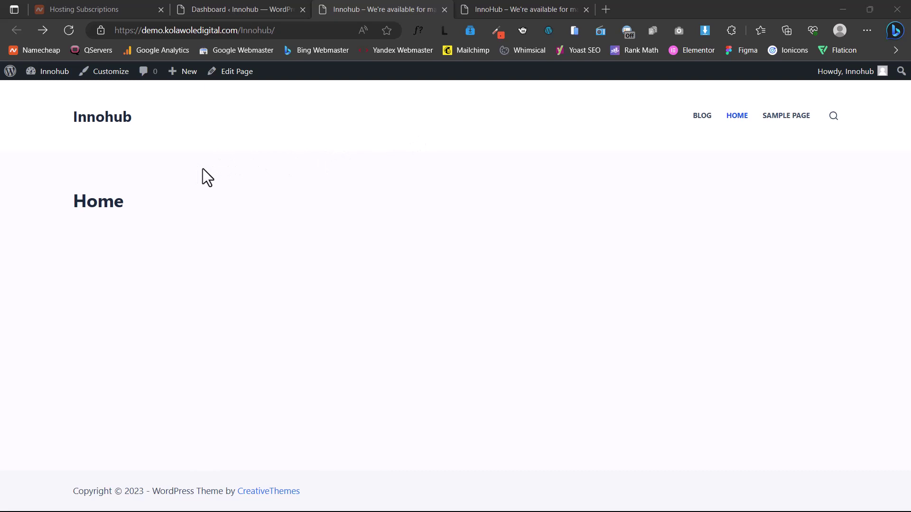
{"action": "mouse_move", "coordinate": [55, 80]}
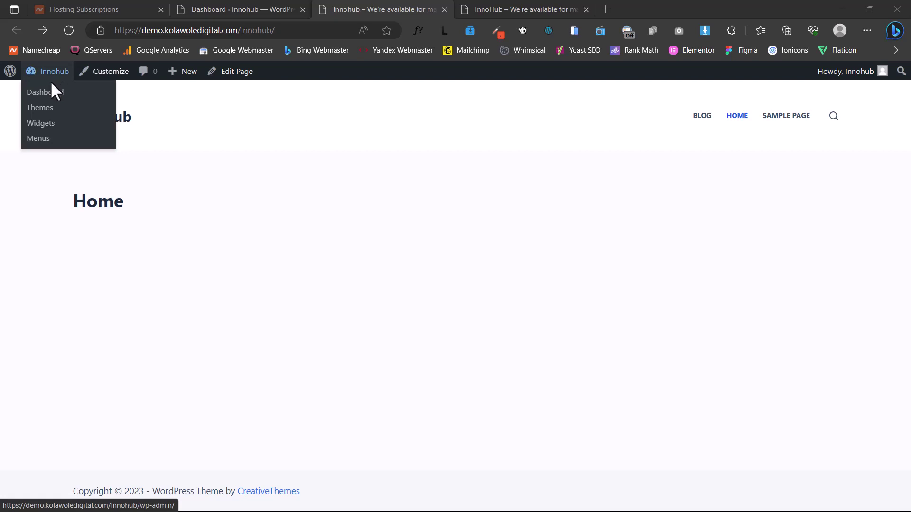
{"action": "left_click", "coordinate": [39, 139]}
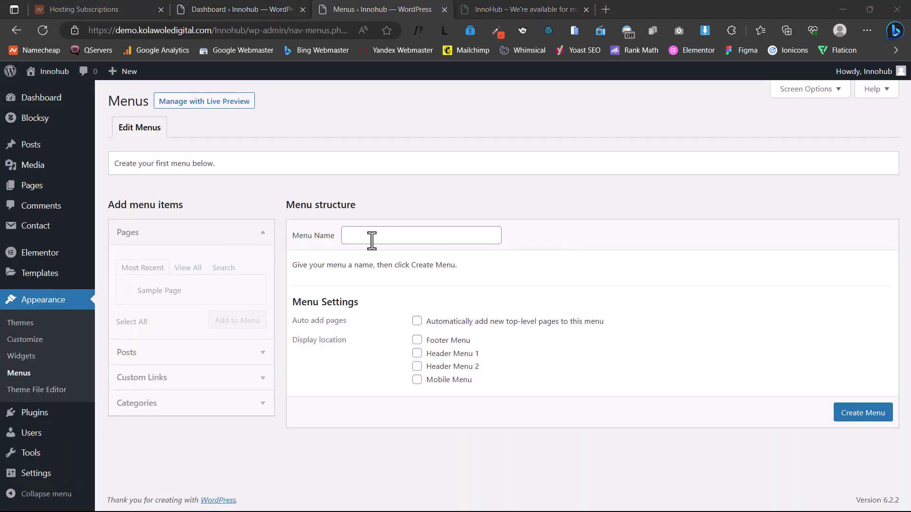
Create a menu named Main Menu, displayed at the Header Menu 1 and Mobile Menu locations.
{"action": "left_click", "coordinate": [372, 240]}
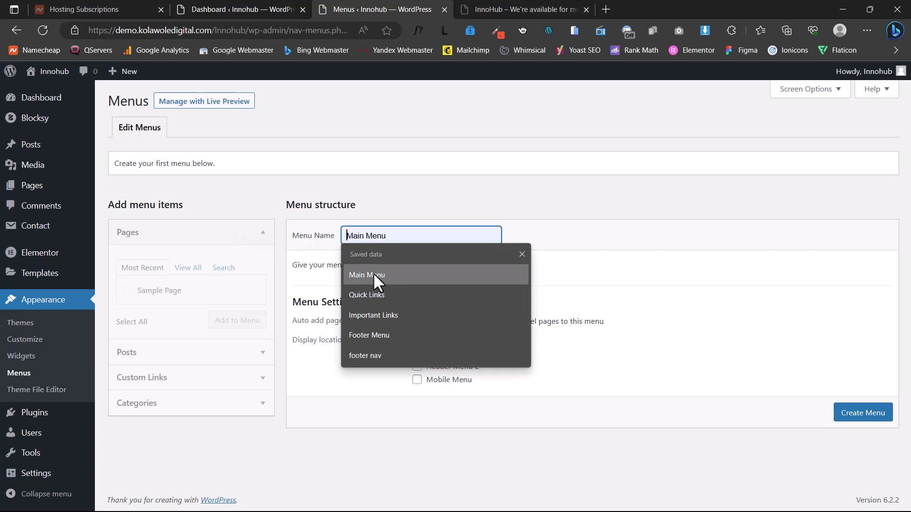
{"action": "left_click", "coordinate": [375, 277]}
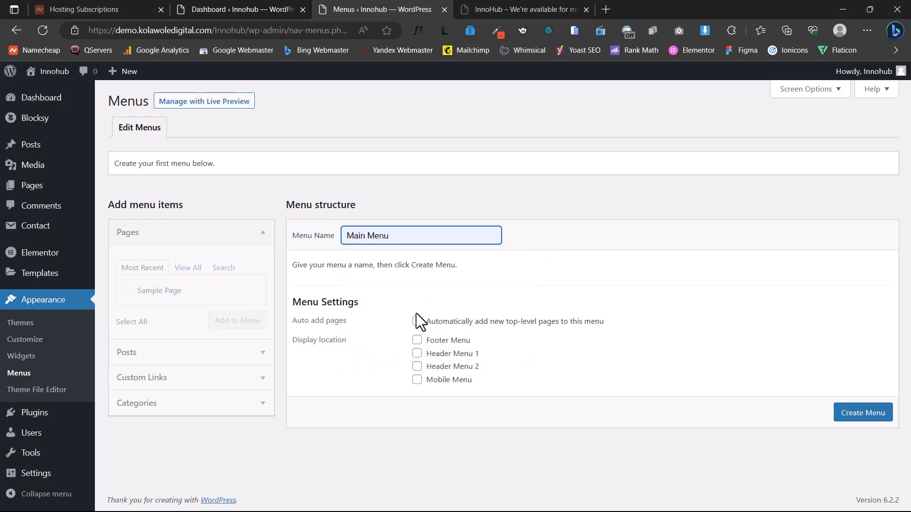
{"action": "left_click", "coordinate": [417, 355]}
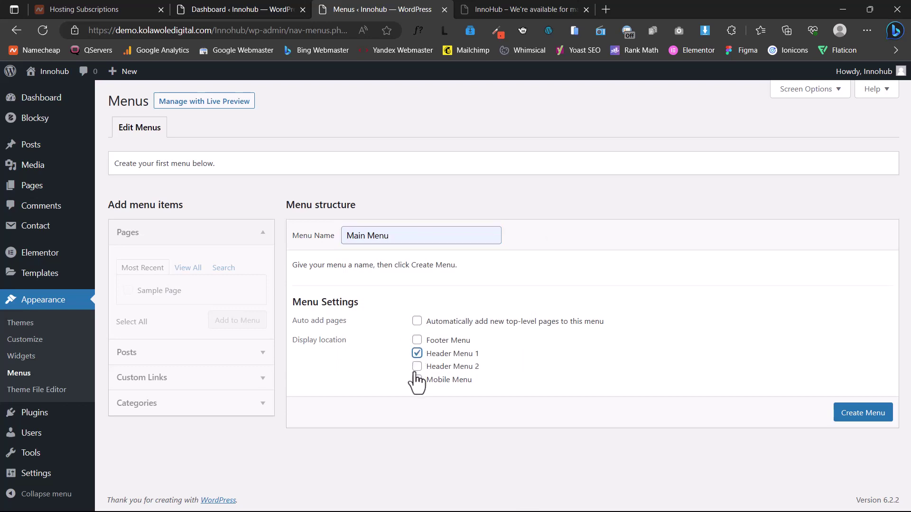
{"action": "left_click", "coordinate": [417, 381]}
{"action": "left_click", "coordinate": [861, 413]}
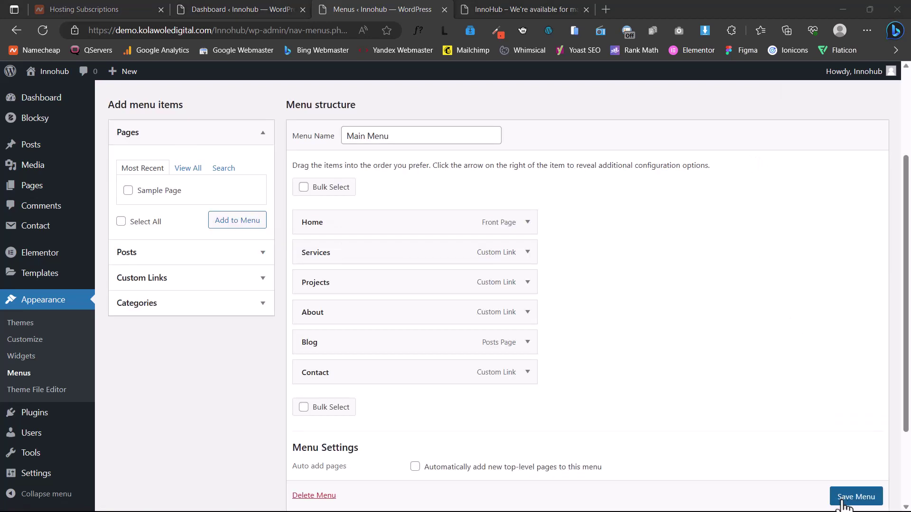
Save Main Menu with Home, Services, Projects, About, Blog and Contact, and view the site in a new tab.
{"action": "left_click", "coordinate": [844, 505]}
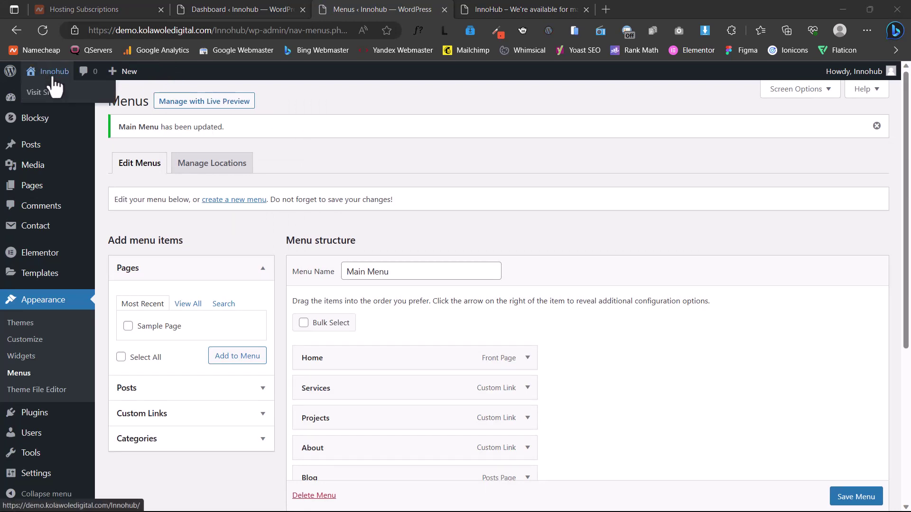
{"action": "mouse_move", "coordinate": [49, 91]}
{"action": "left_click", "coordinate": [79, 97]}
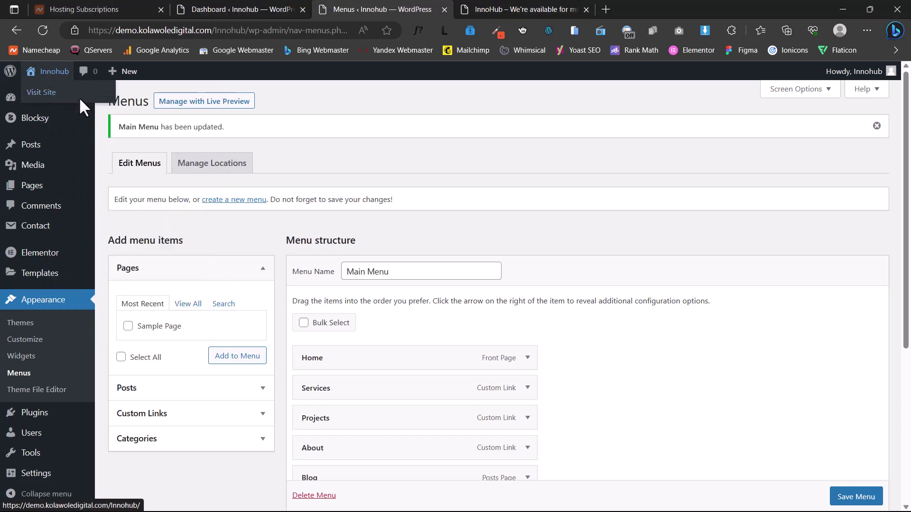
{"action": "left_click", "coordinate": [495, 6]}
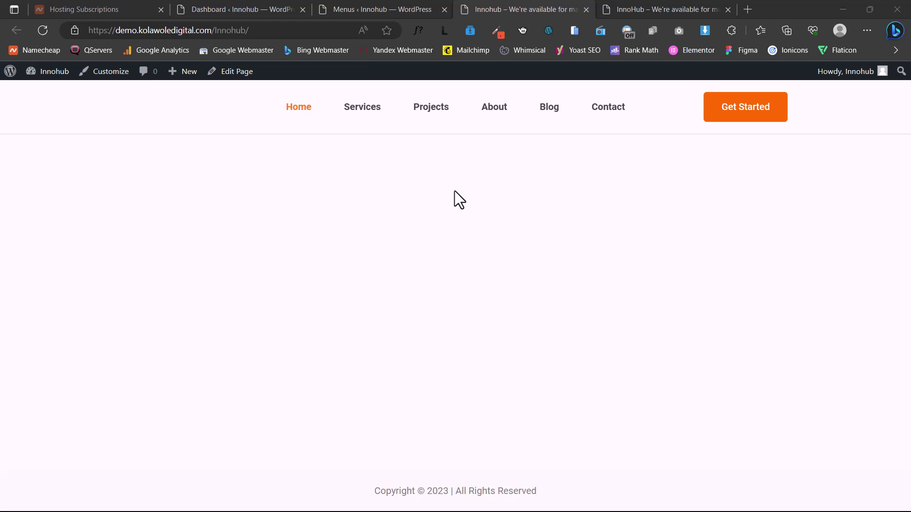
Open the Home page for editing in Elementor and dismiss its What's New announcement.
{"action": "left_click", "coordinate": [239, 76]}
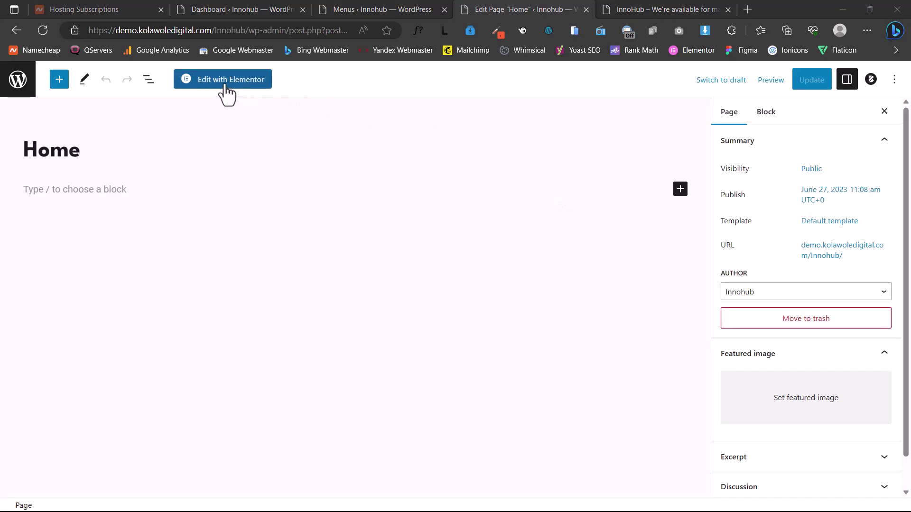
{"action": "left_click", "coordinate": [227, 94]}
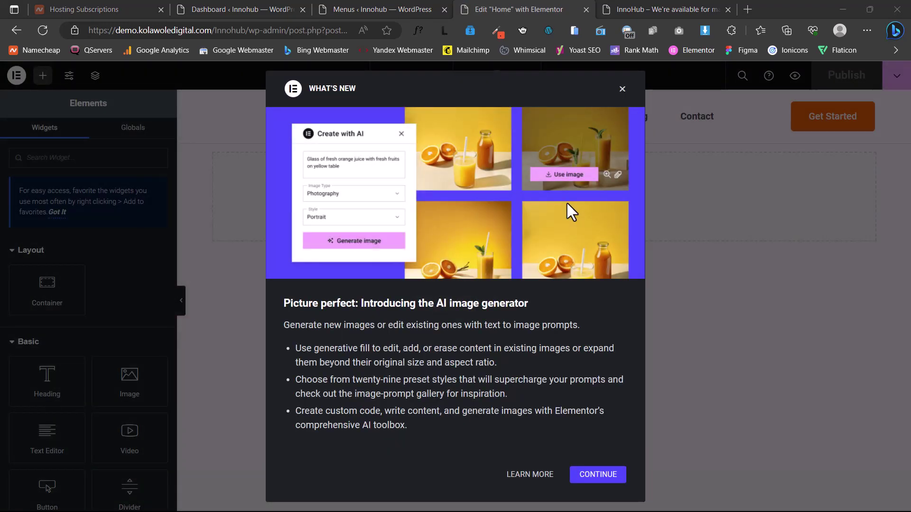
{"action": "left_click", "coordinate": [599, 474]}
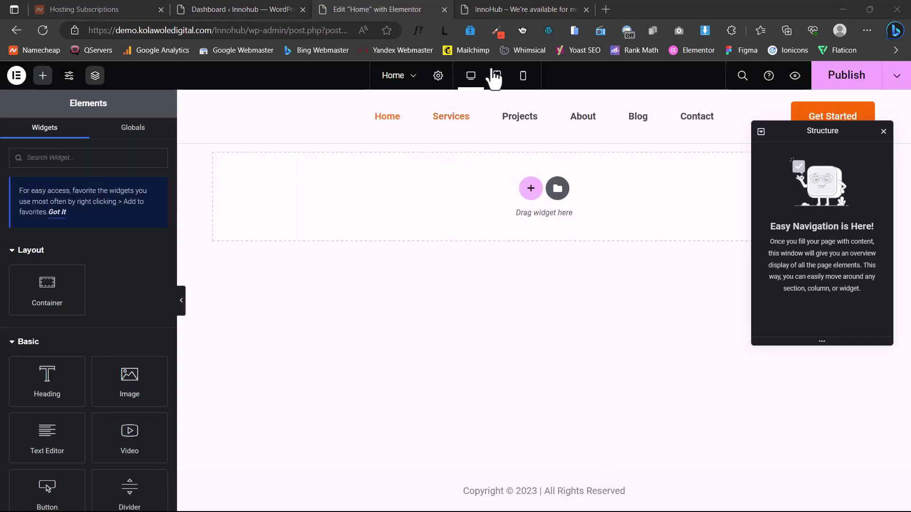
Check the hero section of the InnoHub demo and add a container with two equal columns to the Home page.
{"action": "left_click", "coordinate": [526, 10]}
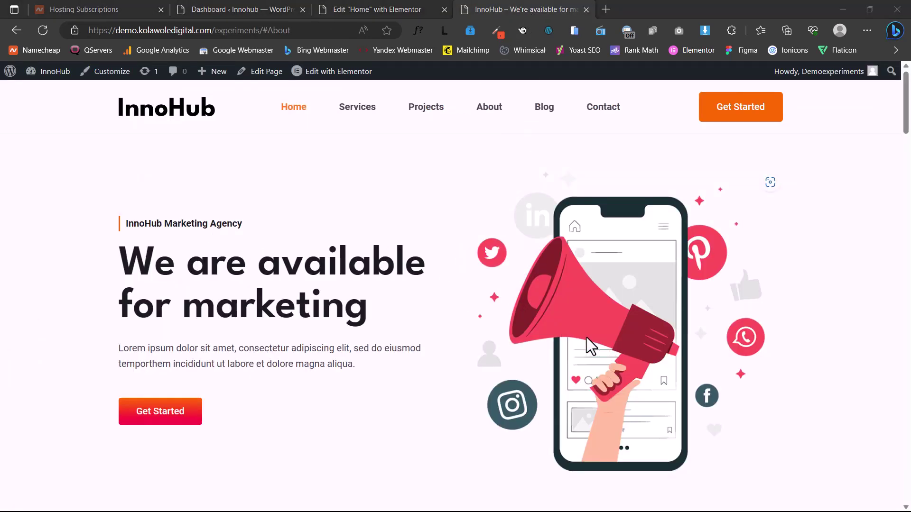
{"action": "left_click", "coordinate": [399, 8]}
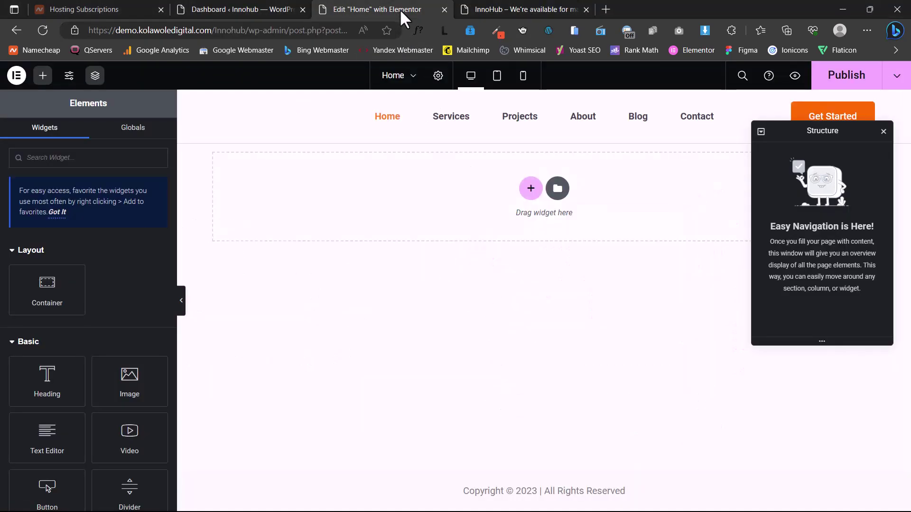
{"action": "left_click", "coordinate": [530, 190]}
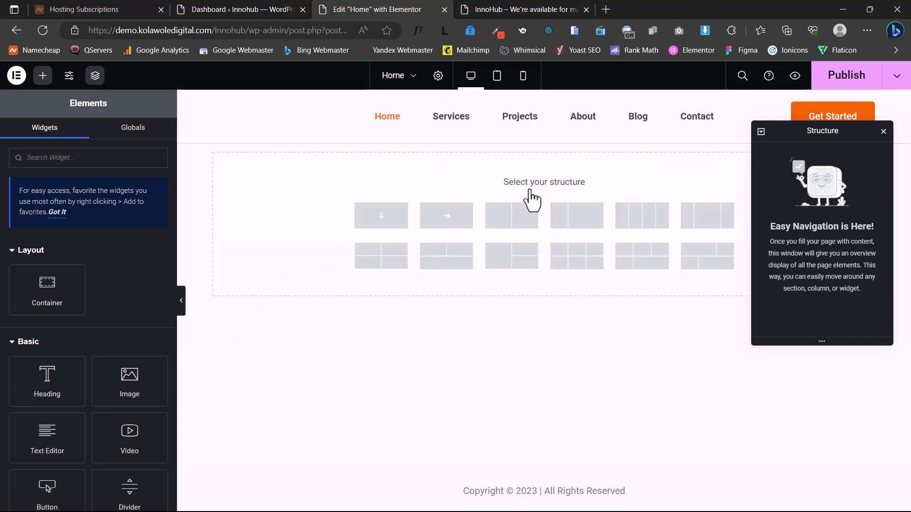
{"action": "left_click", "coordinate": [508, 218]}
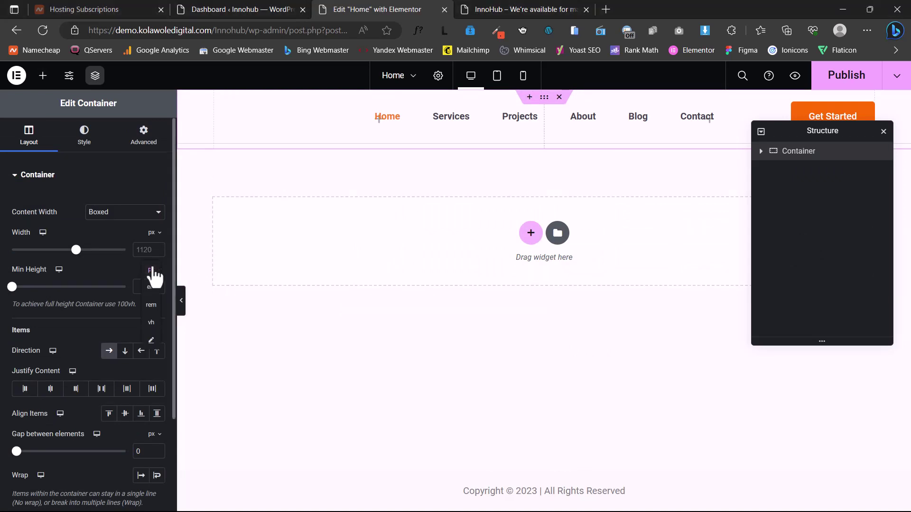
Set the container's minimum height to 100 vh.
{"action": "mouse_move", "coordinate": [152, 273]}
{"action": "left_click", "coordinate": [151, 325]}
{"action": "left_click", "coordinate": [147, 287]}
{"action": "type", "text": "100"}
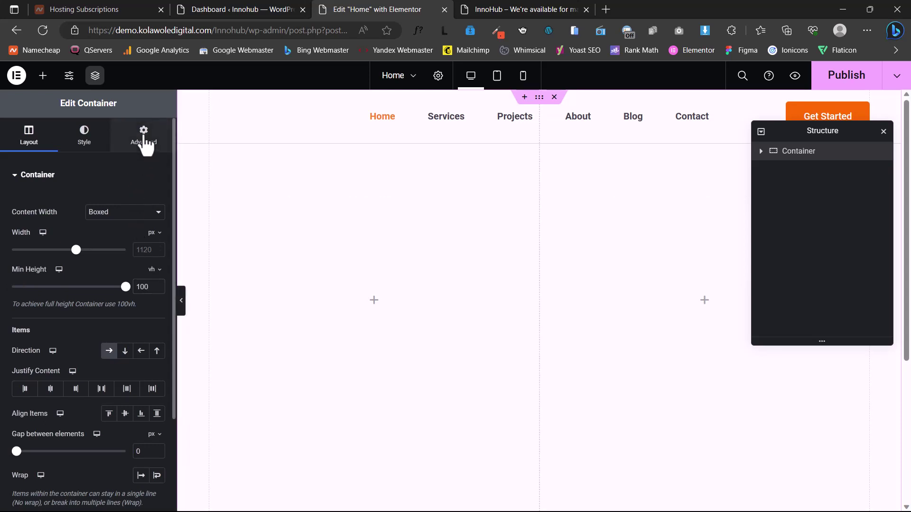
Unlink the container's padding values and set the top and bottom padding to 100 px.
{"action": "left_click", "coordinate": [143, 139]}
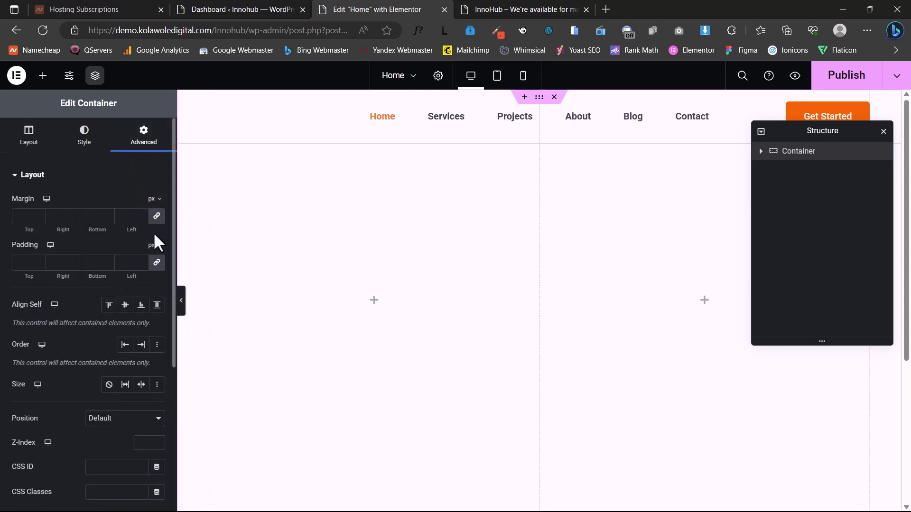
{"action": "left_click", "coordinate": [157, 263]}
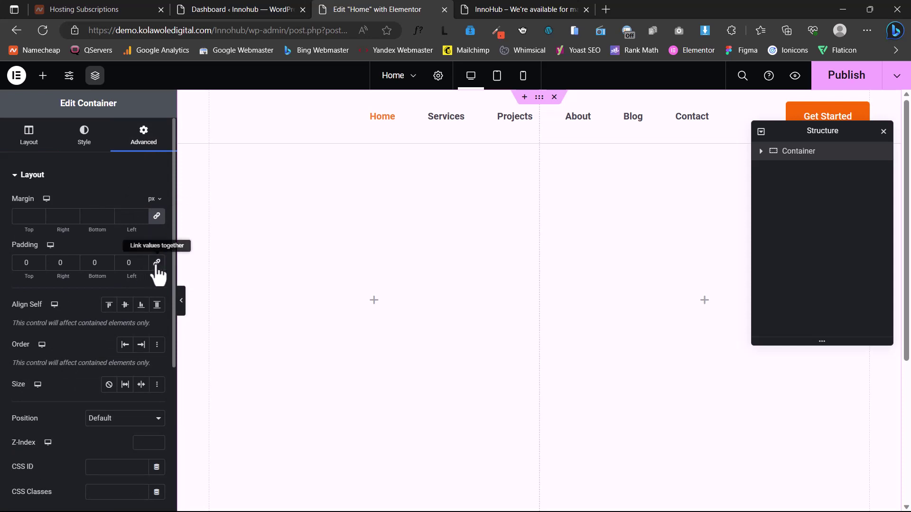
{"action": "left_click", "coordinate": [25, 264]}
{"action": "type", "text": "7"}
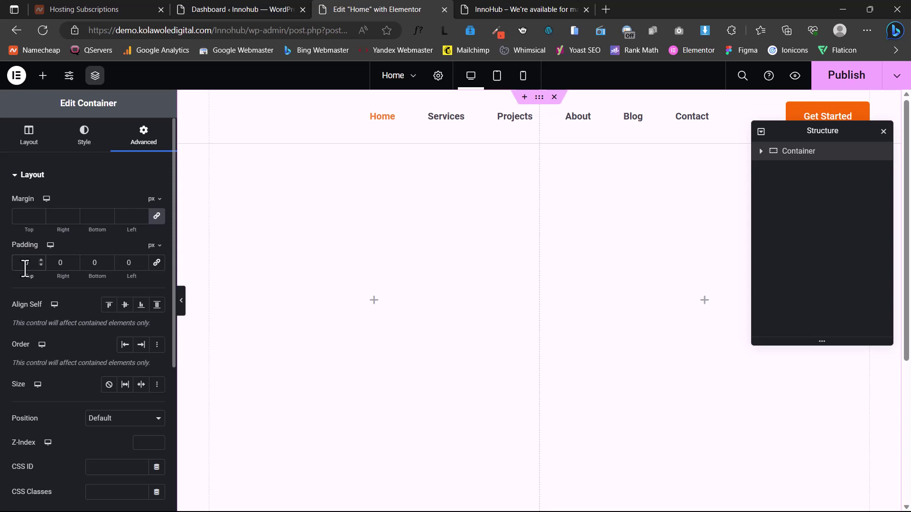
{"action": "type", "text": "00"}
{"action": "left_click", "coordinate": [94, 264]}
{"action": "type", "text": "100"}
Add an Image widget to the right column of the hero container and use hero-banner.png from the media library.
{"action": "left_click", "coordinate": [705, 304]}
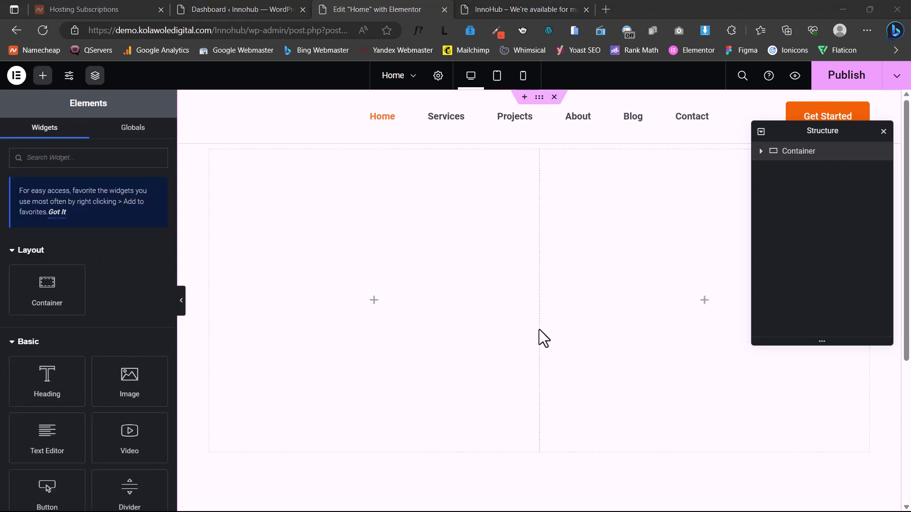
{"action": "left_click_drag", "start_coordinate": [126, 380], "coordinate": [685, 308]}
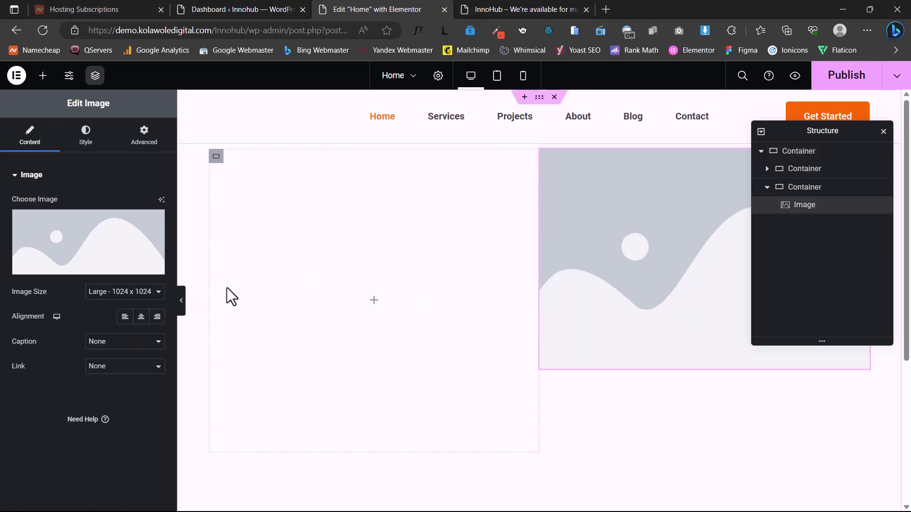
{"action": "left_click", "coordinate": [119, 251]}
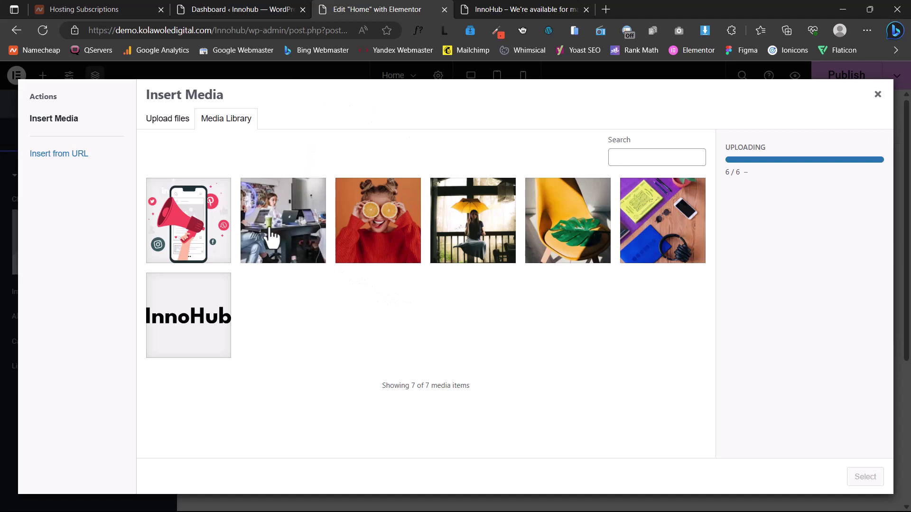
{"action": "left_click", "coordinate": [184, 240]}
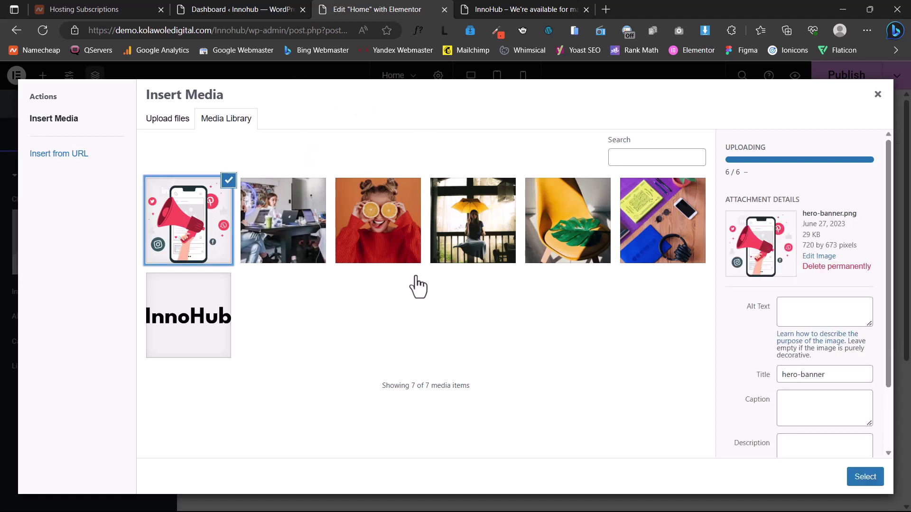
{"action": "left_click", "coordinate": [867, 478]}
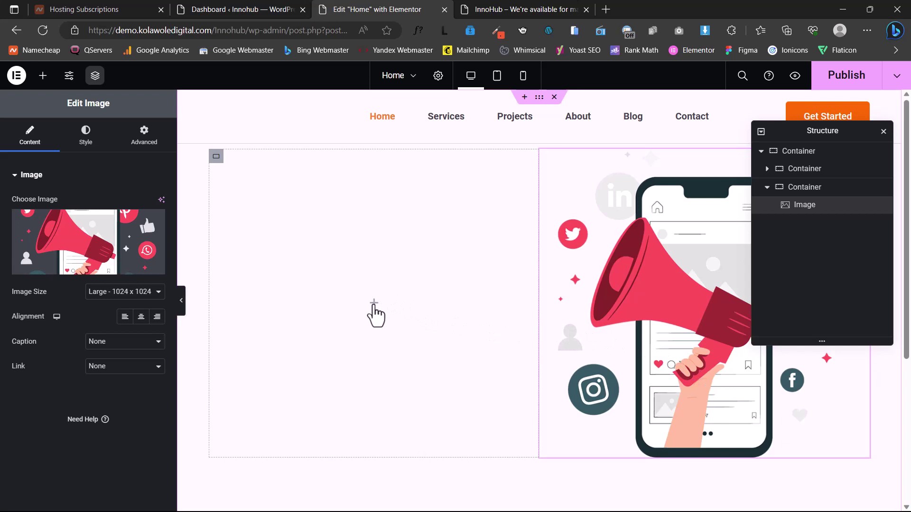
Add a Heading widget to the empty left column with the title "InnoHub Marketing Agency".
{"action": "left_click", "coordinate": [374, 304]}
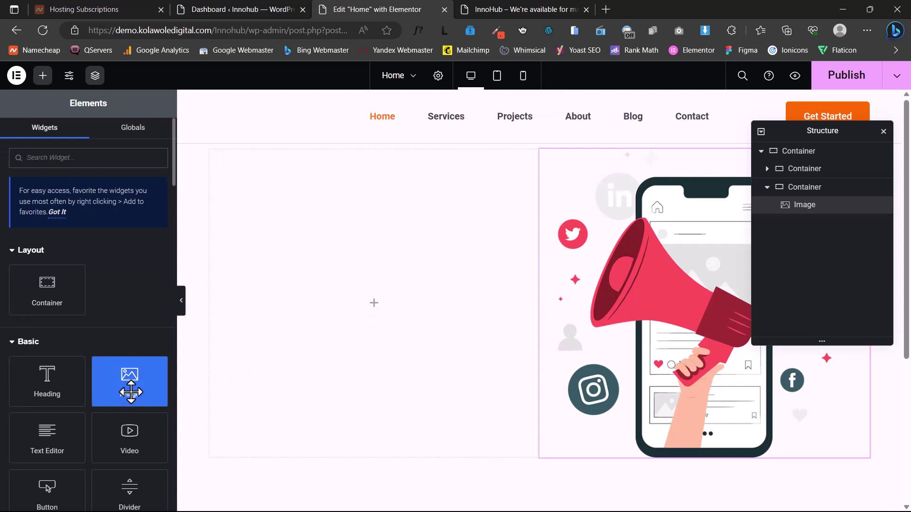
{"action": "left_click_drag", "start_coordinate": [42, 385], "coordinate": [405, 338]}
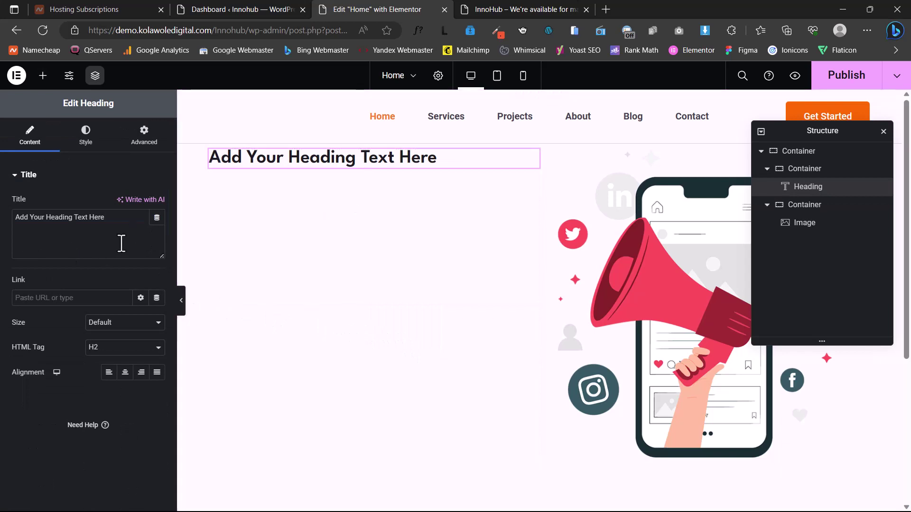
{"action": "left_click", "coordinate": [110, 226]}
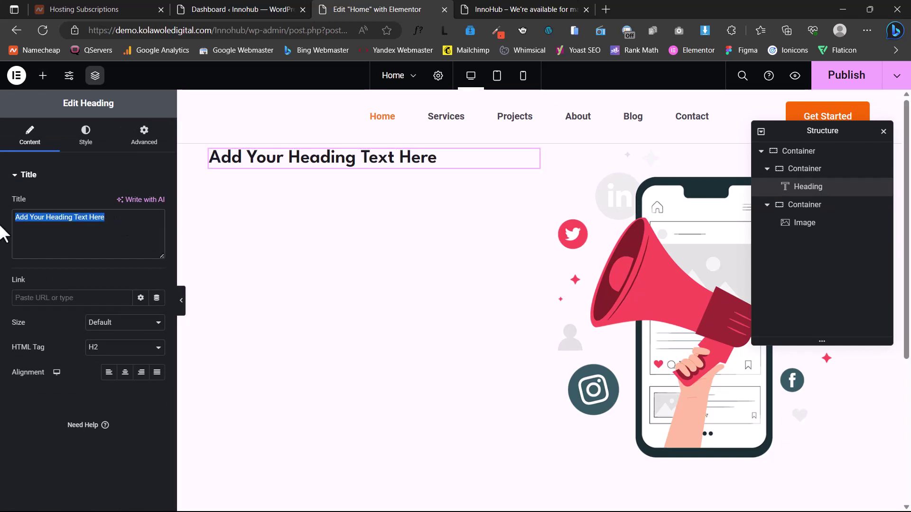
{"action": "type", "text": "InnoHub Marketing Agency"}
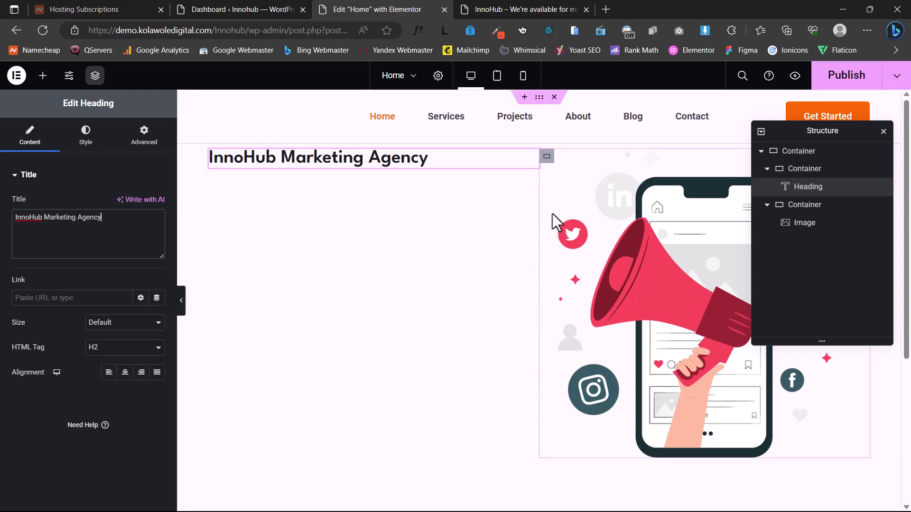
With editing handles on in the user preferences, duplicate the heading and change the copy's title to "We are available for marketing".
{"action": "key", "text": "ctrl+shift+u"}
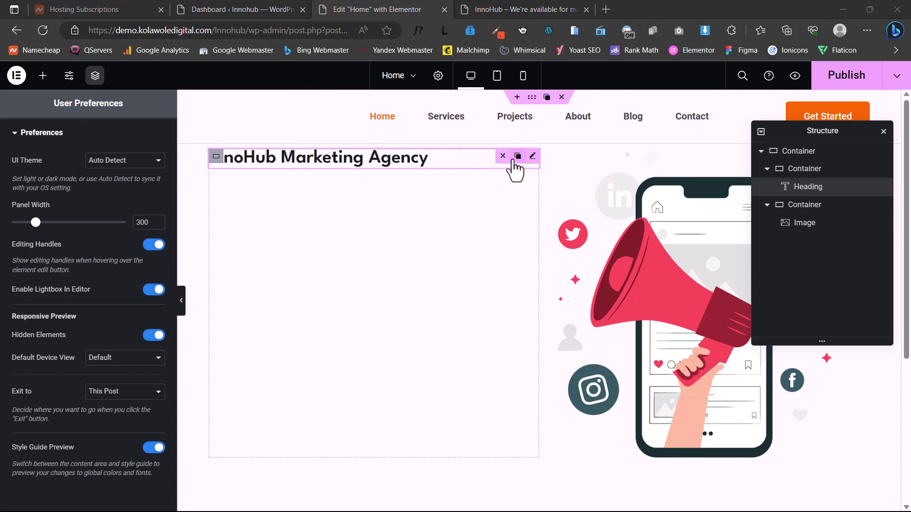
{"action": "left_click", "coordinate": [517, 156]}
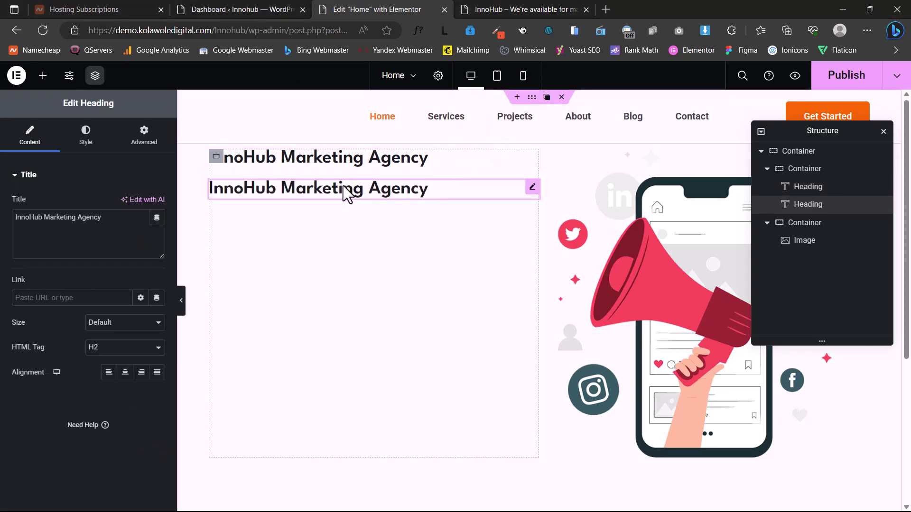
{"action": "left_click", "coordinate": [110, 242]}
{"action": "left_click_drag", "start_coordinate": [109, 242], "coordinate": [2, 240]}
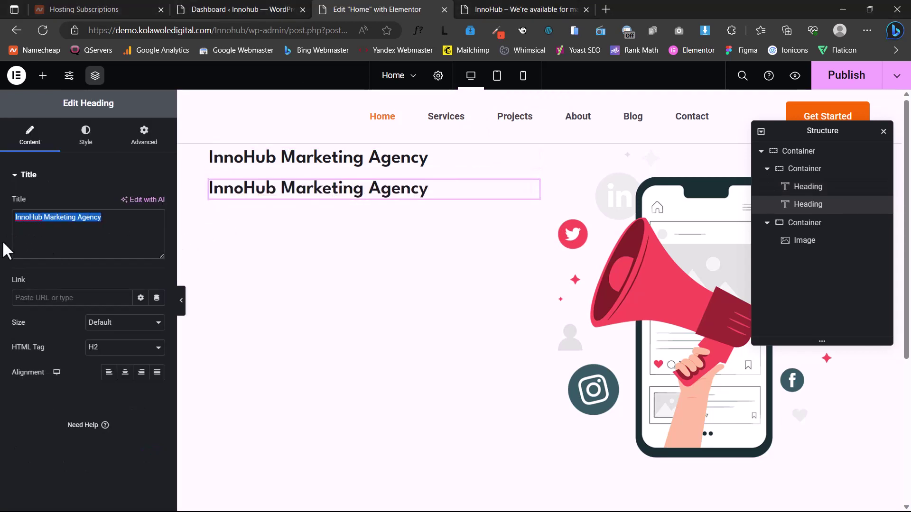
{"action": "type", "text": "We are available for marketing"}
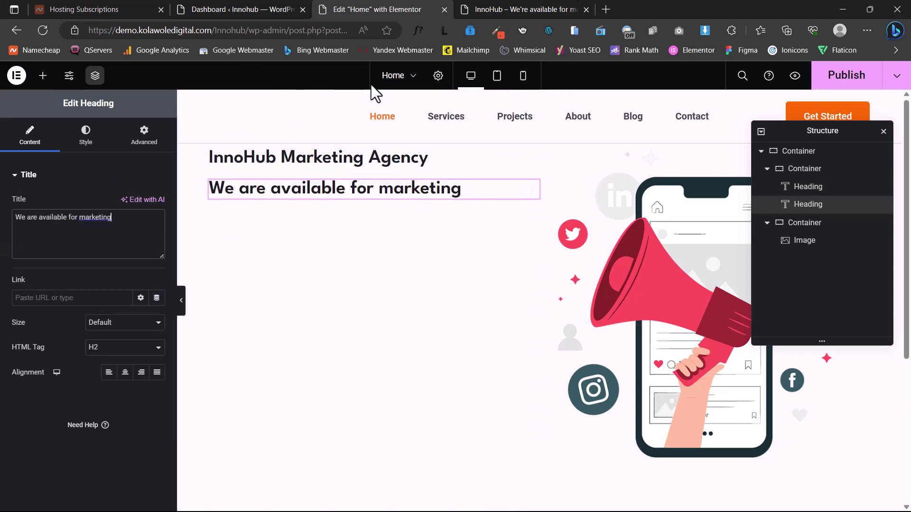
Add a Text Editor under the headings reading "Lorem ipsum dolor sit amet, consectetur adipiscing elit, sed do eiusmod temporthem incididunt ut labore et dolore magna aliqua.".
{"action": "left_click", "coordinate": [42, 76]}
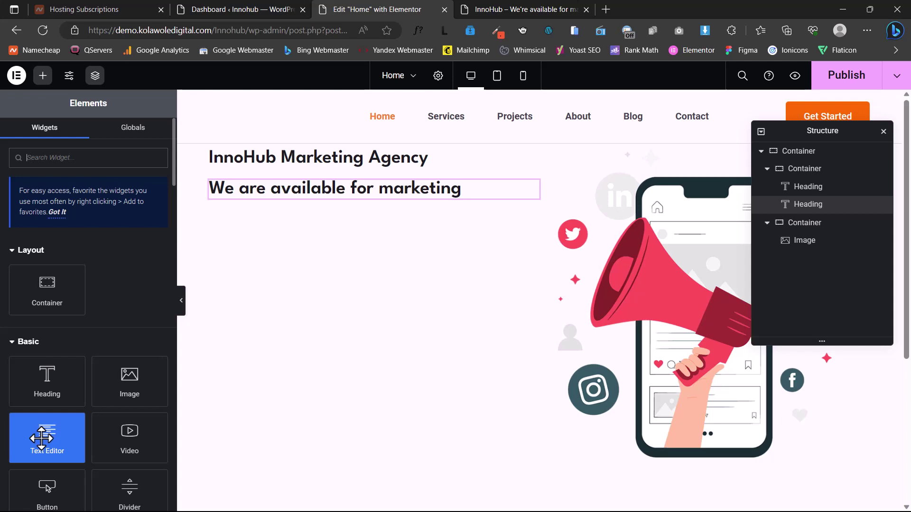
{"action": "left_click_drag", "start_coordinate": [42, 437], "coordinate": [298, 190]}
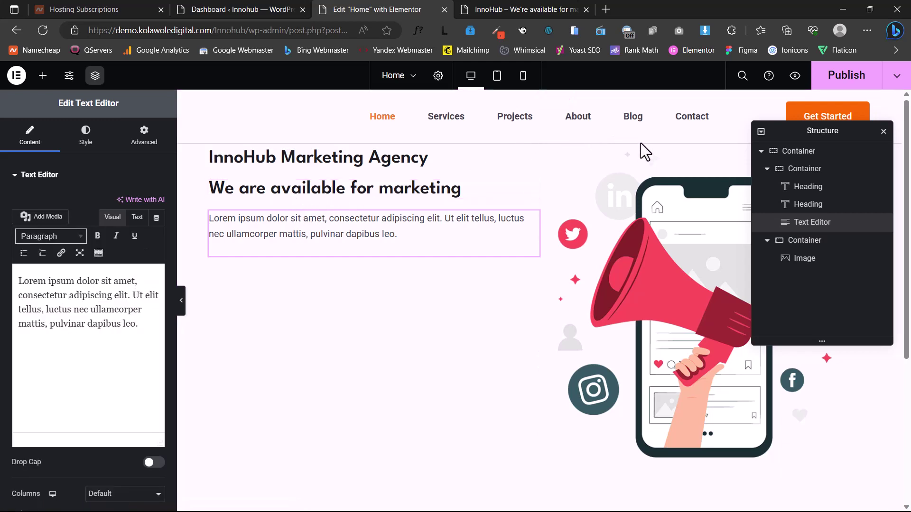
{"action": "left_click", "coordinate": [102, 346]}
{"action": "key", "text": "ctrl+a"}
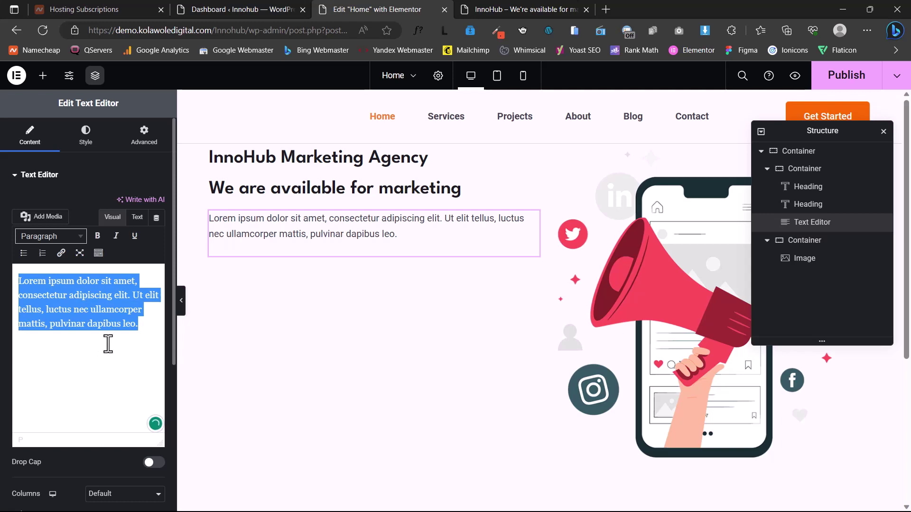
{"action": "type", "text": "Lorem ipsum dolor sit amet, consectetur adipiscing elit, sed do eiusmod temporthem incididunt ut labore et dolore magna aliqua."}
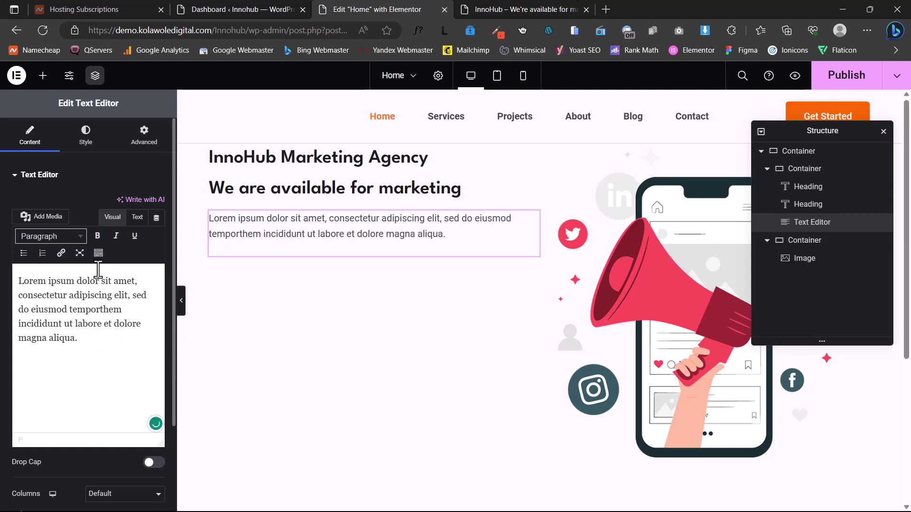
Add a Button widget below the paragraph and set its text to "Get Started".
{"action": "left_click", "coordinate": [45, 81]}
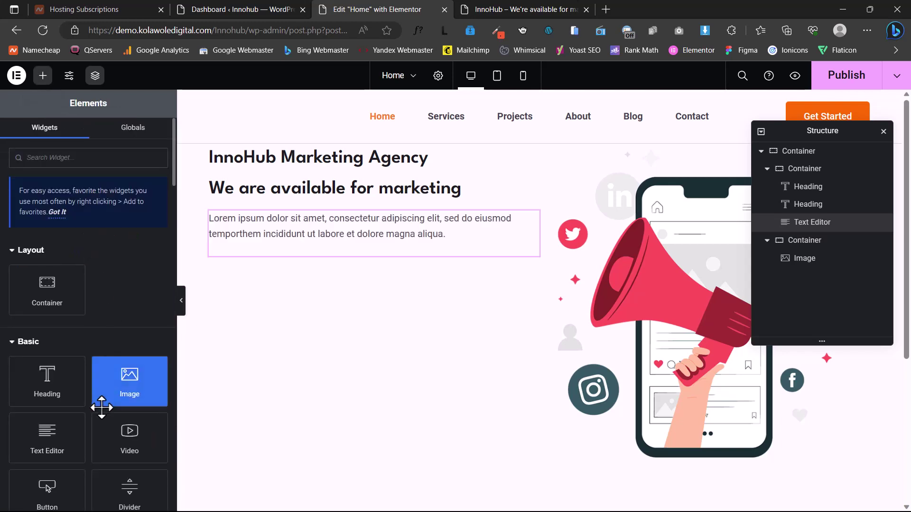
{"action": "scroll", "coordinate": [102, 407], "scroll_direction": "down", "scroll_amount": 2}
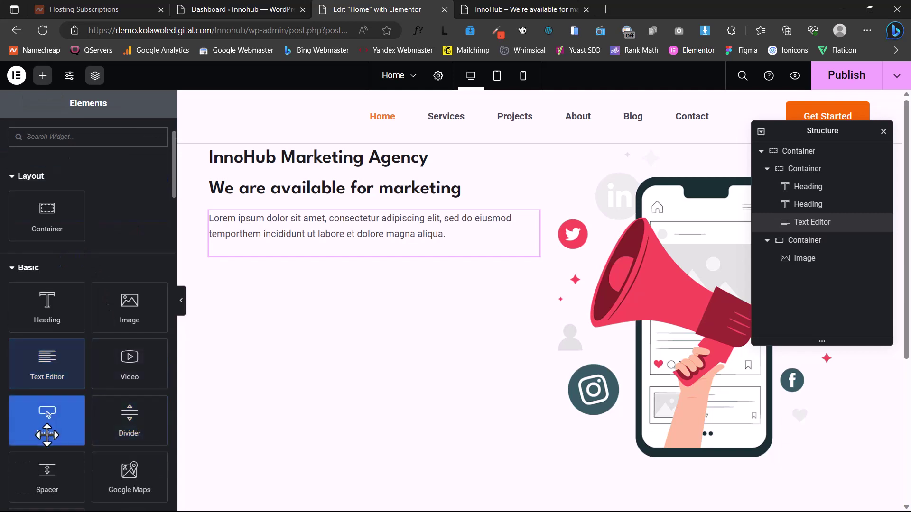
{"action": "left_click_drag", "start_coordinate": [47, 435], "coordinate": [281, 249]}
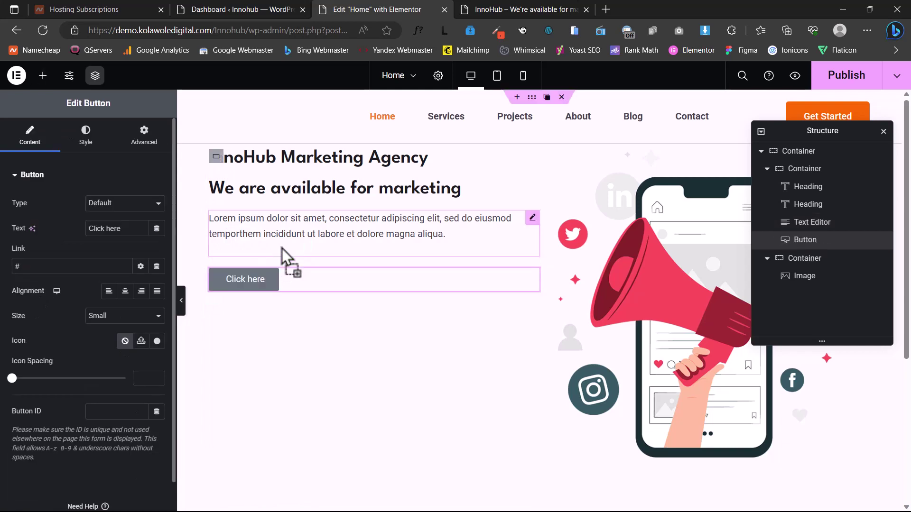
{"action": "left_click", "coordinate": [135, 232]}
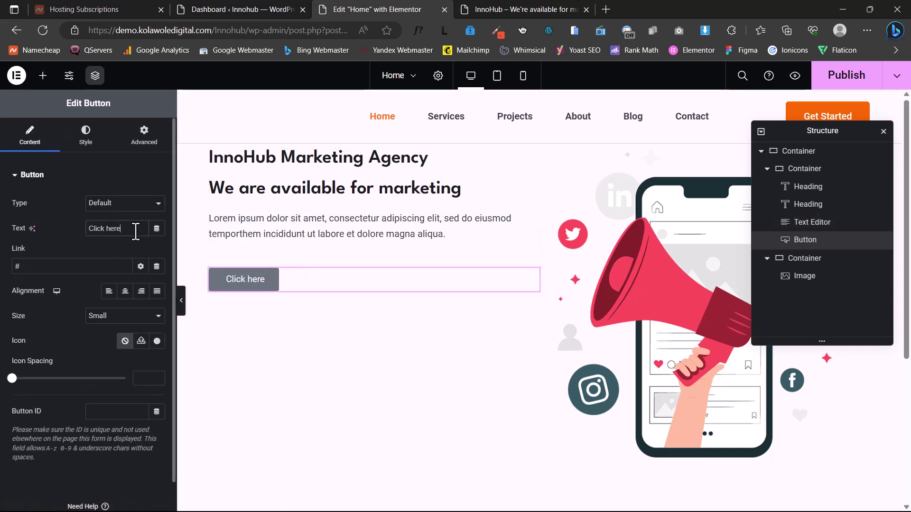
{"action": "left_click_drag", "start_coordinate": [135, 232], "coordinate": [52, 234]}
{"action": "type", "text": "G"}
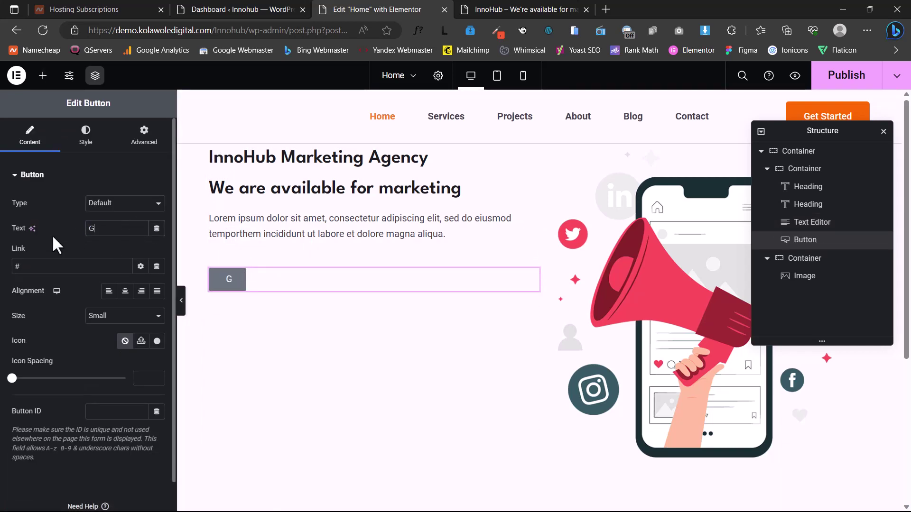
{"action": "type", "text": "et Started"}
Align the items of the outer hero container to the vertical center.
{"action": "left_click", "coordinate": [368, 140]}
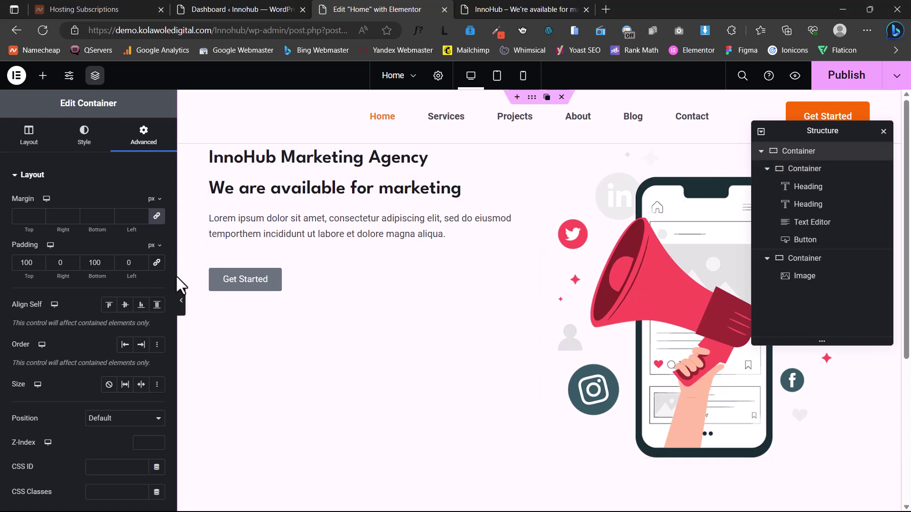
{"action": "left_click", "coordinate": [31, 142]}
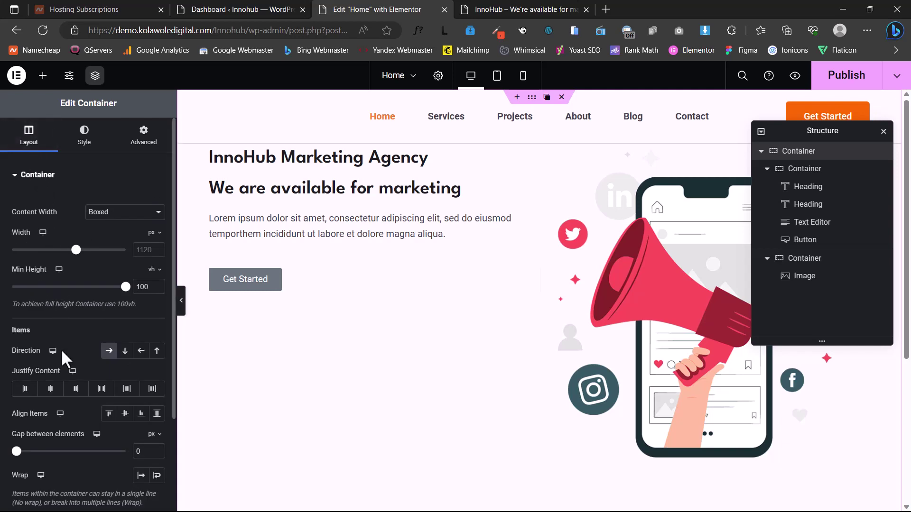
{"action": "left_click", "coordinate": [126, 414]}
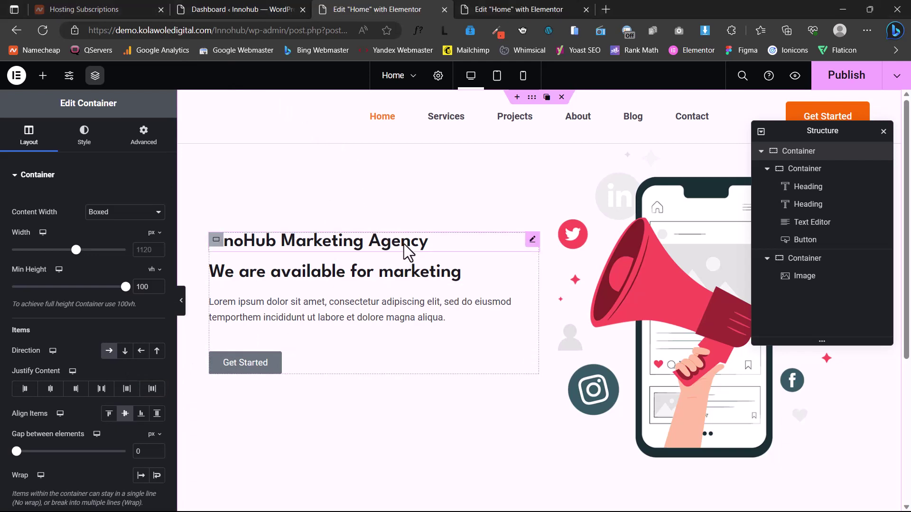
Apply the Body Large global font to the "InnoHub Marketing Agency" heading.
{"action": "left_click", "coordinate": [372, 252]}
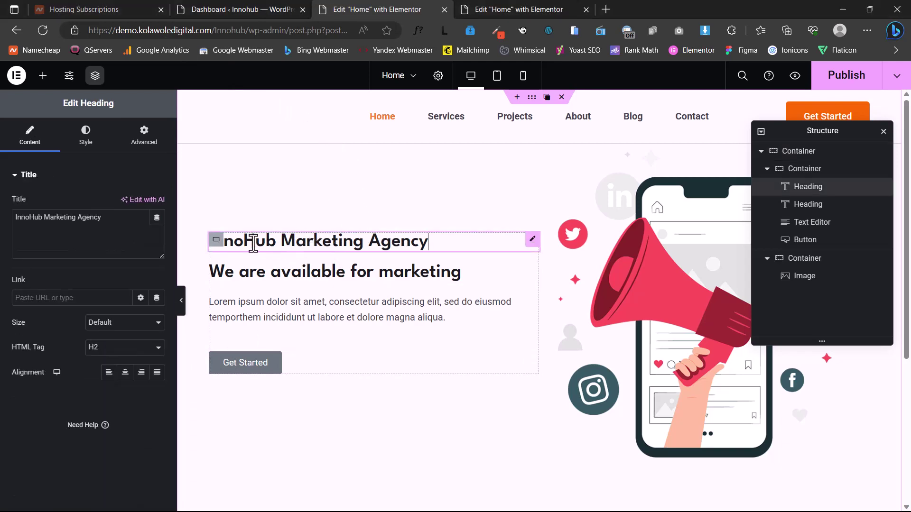
{"action": "left_click", "coordinate": [87, 138]}
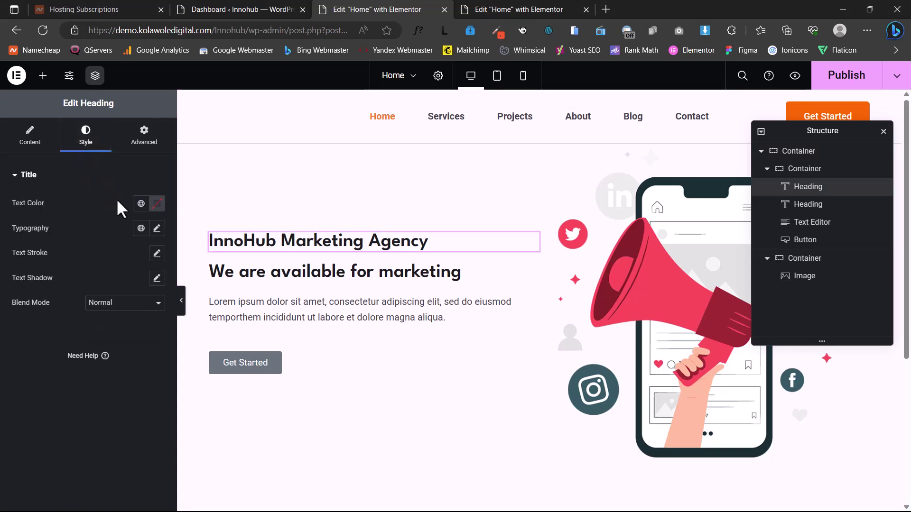
{"action": "left_click", "coordinate": [141, 228]}
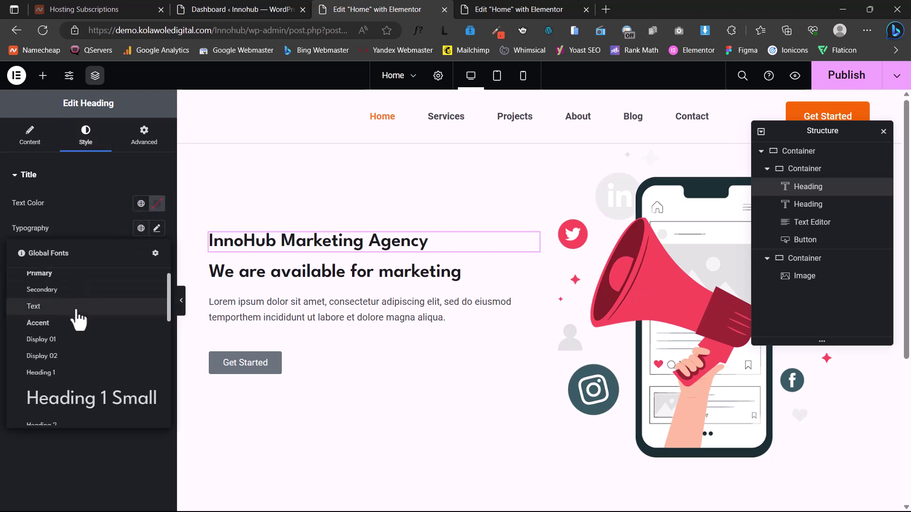
{"action": "scroll", "coordinate": [77, 315], "scroll_direction": "down", "scroll_amount": 1}
{"action": "scroll", "coordinate": [78, 320], "scroll_direction": "down", "scroll_amount": 6}
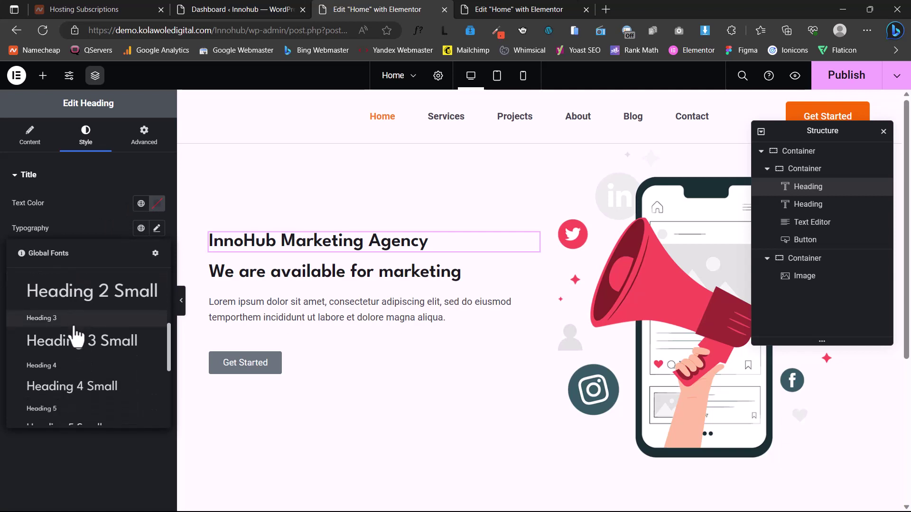
{"action": "scroll", "coordinate": [73, 340], "scroll_direction": "down", "scroll_amount": 1}
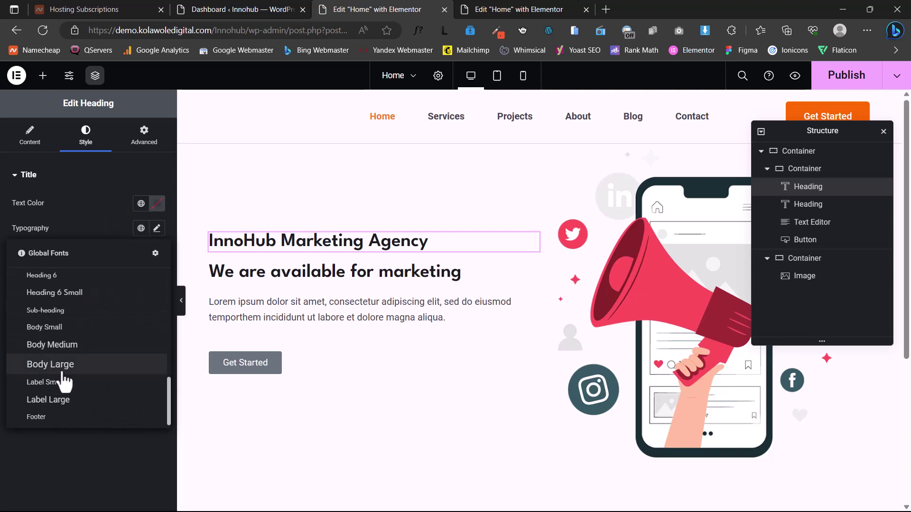
{"action": "left_click", "coordinate": [70, 364]}
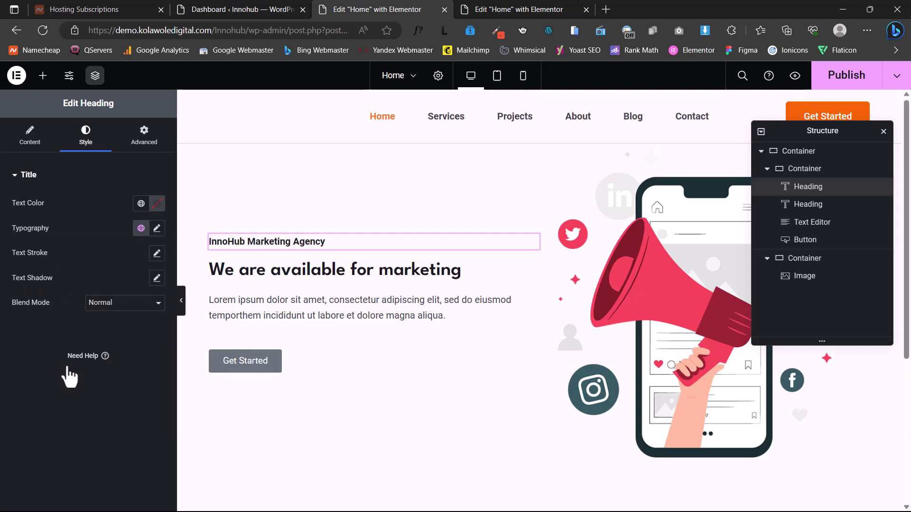
Give the "InnoHub Marketing Agency" heading a solid border with unlinked widths: 3 px on its left side and 0 on the others.
{"action": "left_click", "coordinate": [144, 142]}
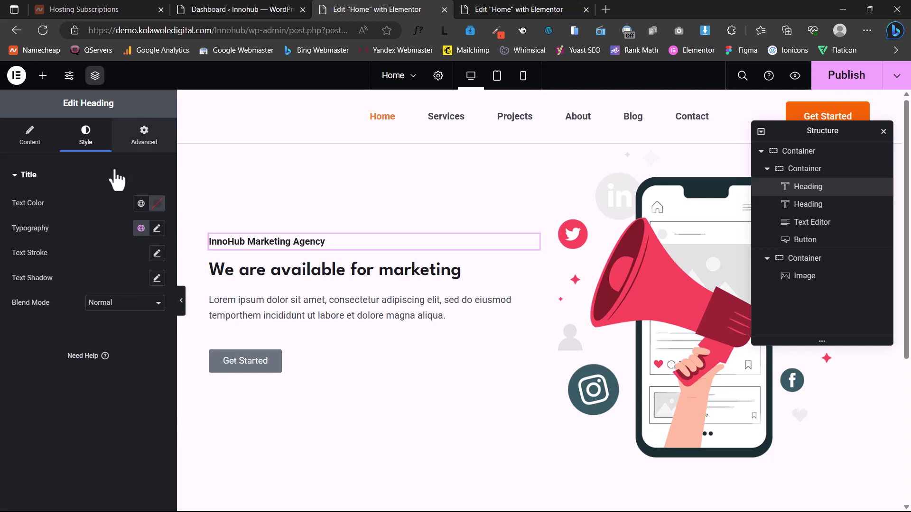
{"action": "scroll", "coordinate": [64, 238], "scroll_direction": "down", "scroll_amount": 6}
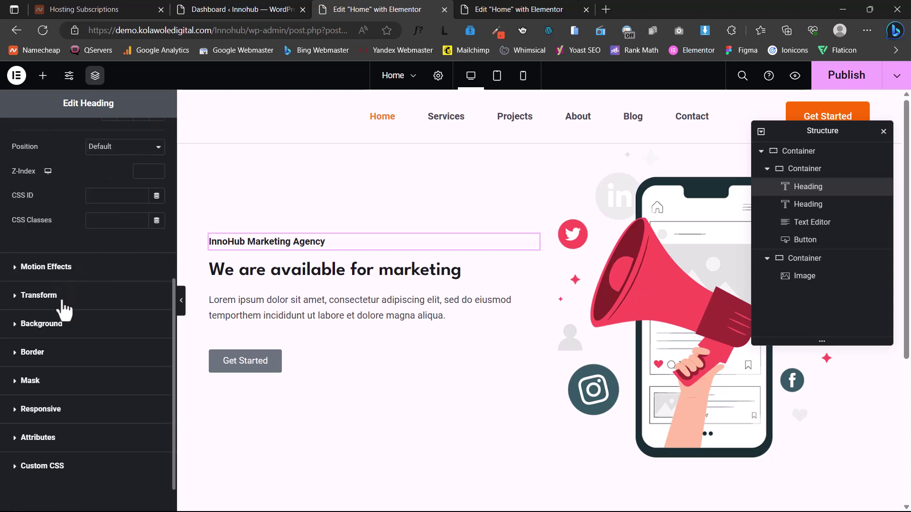
{"action": "left_click", "coordinate": [50, 355]}
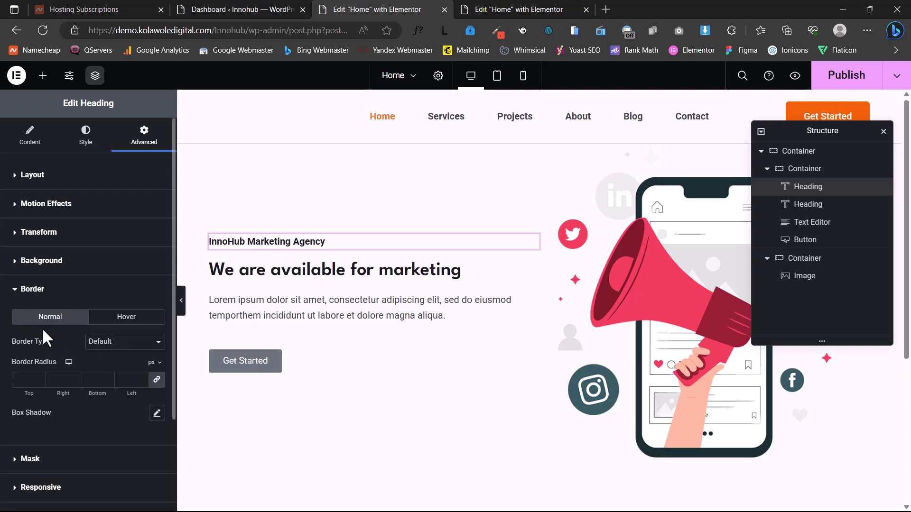
{"action": "left_click", "coordinate": [121, 346]}
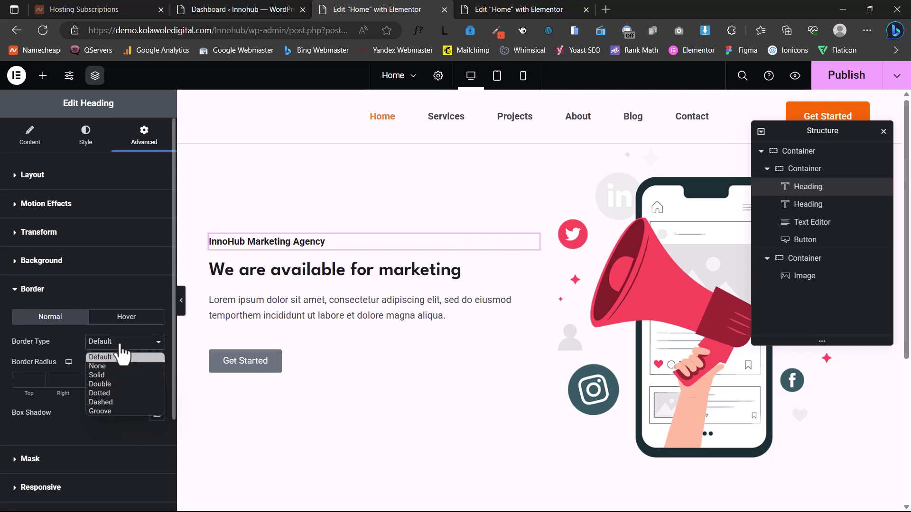
{"action": "left_click", "coordinate": [110, 375]}
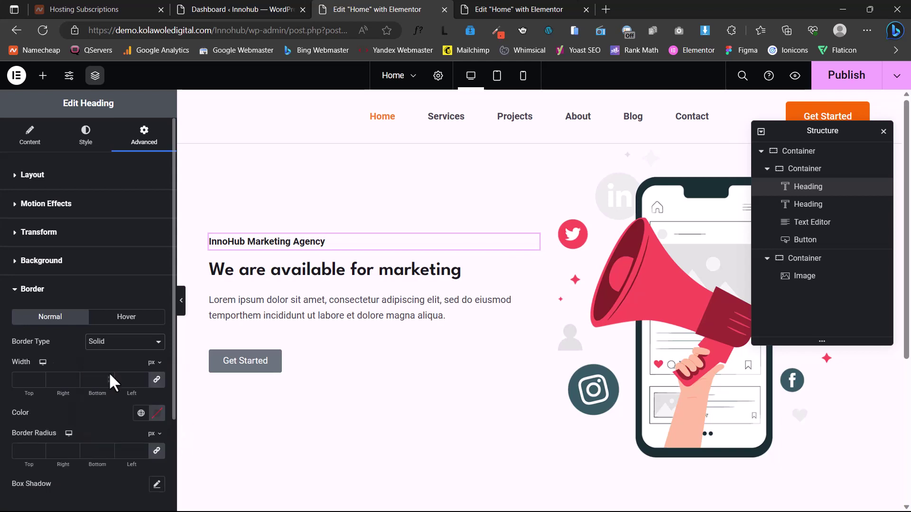
{"action": "left_click", "coordinate": [157, 380]}
{"action": "double_click", "coordinate": [134, 384]}
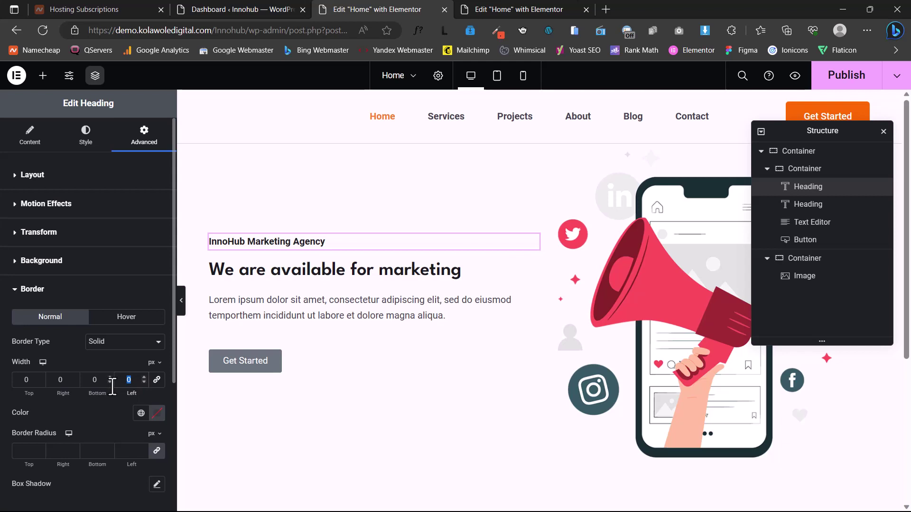
{"action": "type", "text": "3"}
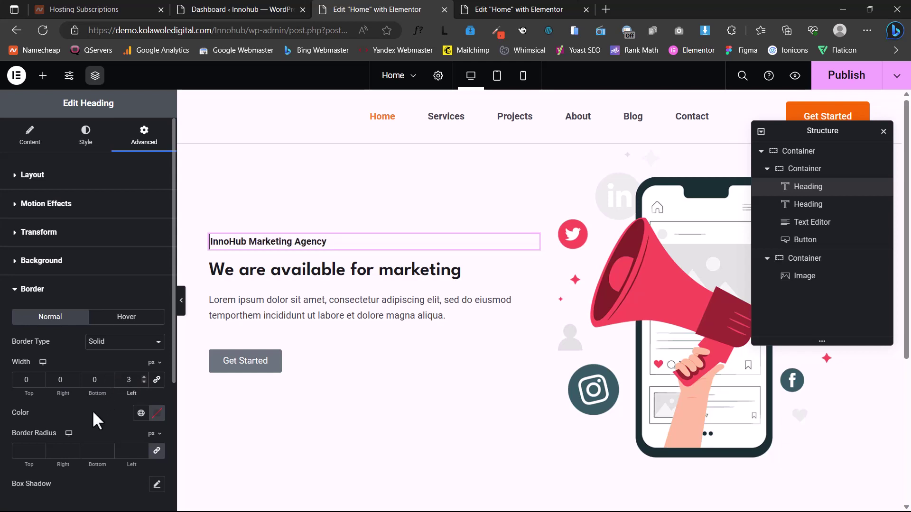
Set the border color of the "InnoHub Marketing Agency" heading to the orange #FF6A00 global color.
{"action": "scroll", "coordinate": [91, 412], "scroll_direction": "down", "scroll_amount": 3}
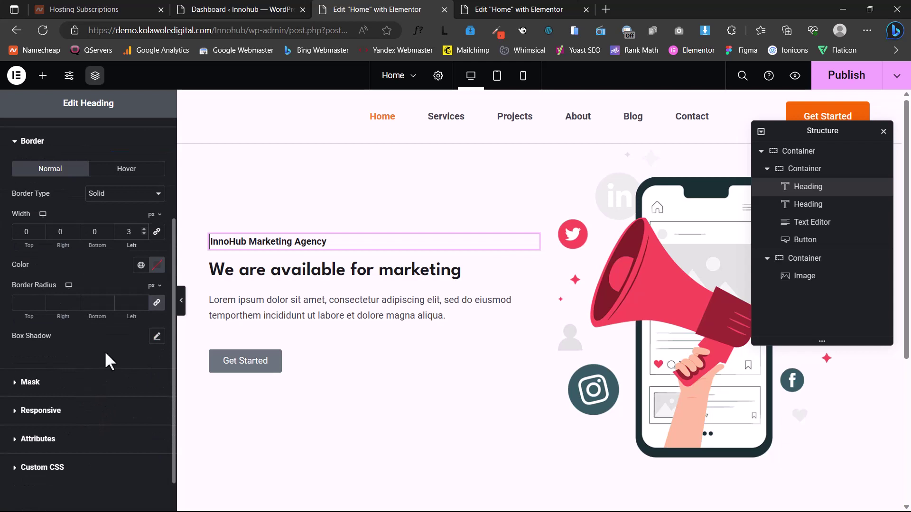
{"action": "left_click", "coordinate": [140, 265]}
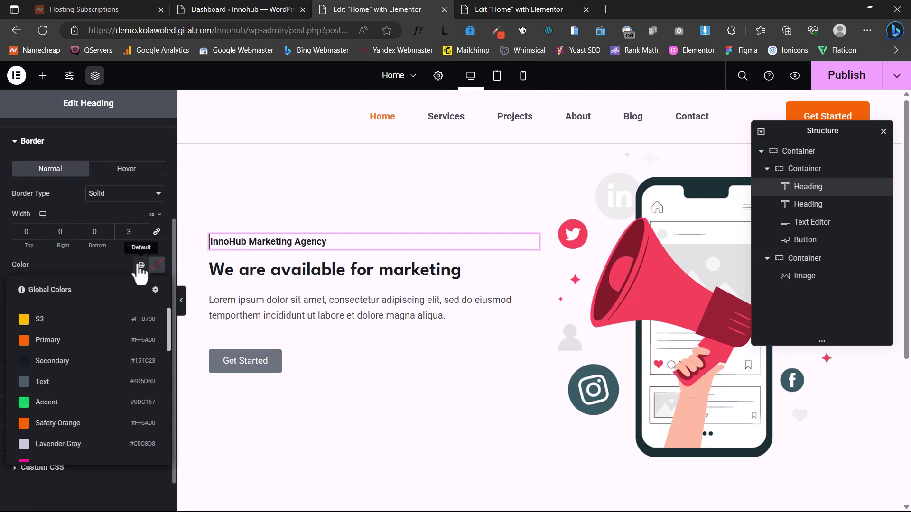
{"action": "left_click", "coordinate": [69, 351]}
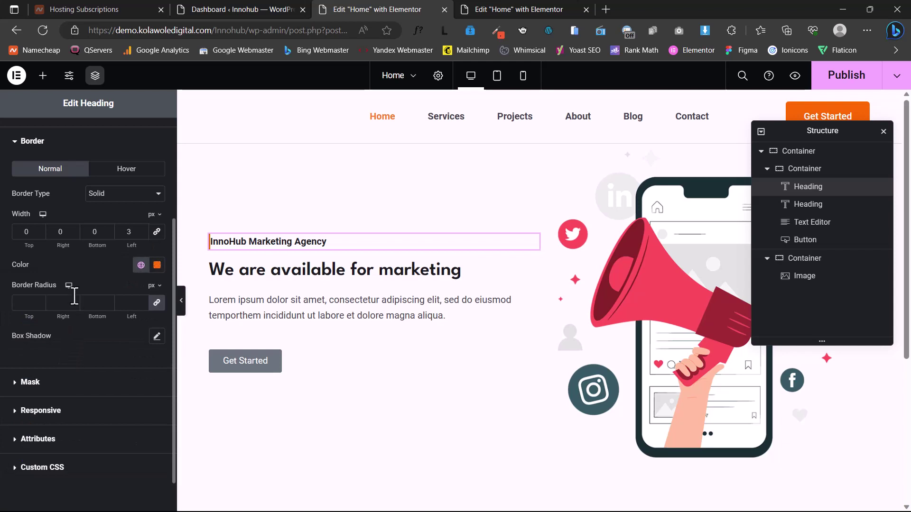
Unlink the padding of the "InnoHub Marketing Agency" heading and set its left padding to 10 px.
{"action": "scroll", "coordinate": [74, 296], "scroll_direction": "up", "scroll_amount": 3}
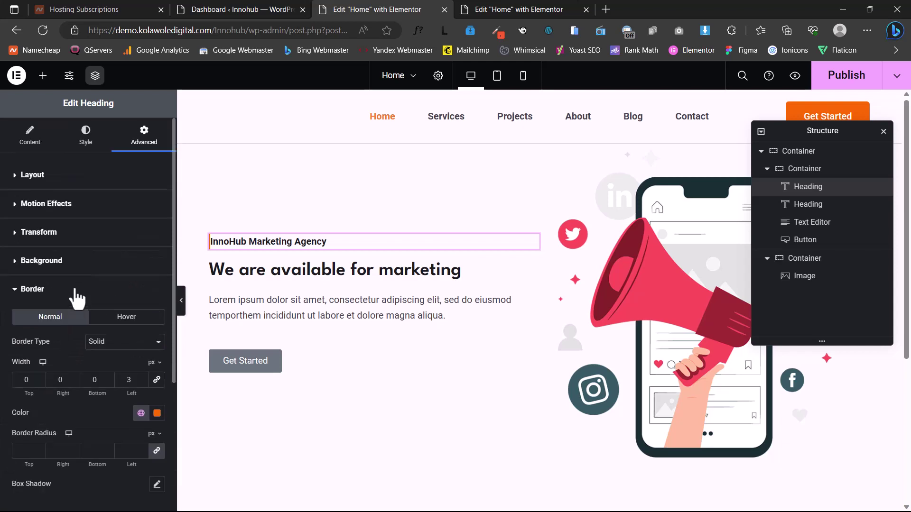
{"action": "left_click", "coordinate": [88, 176]}
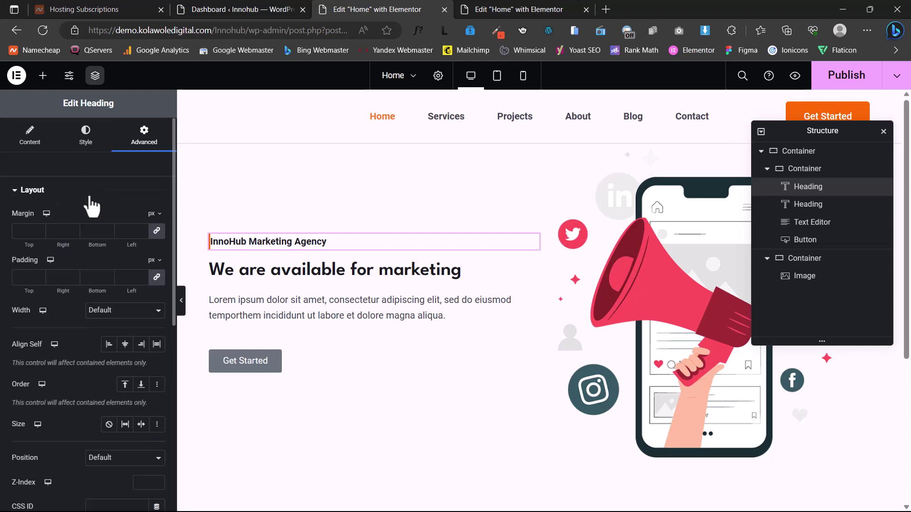
{"action": "left_click", "coordinate": [157, 277]}
{"action": "double_click", "coordinate": [126, 279]}
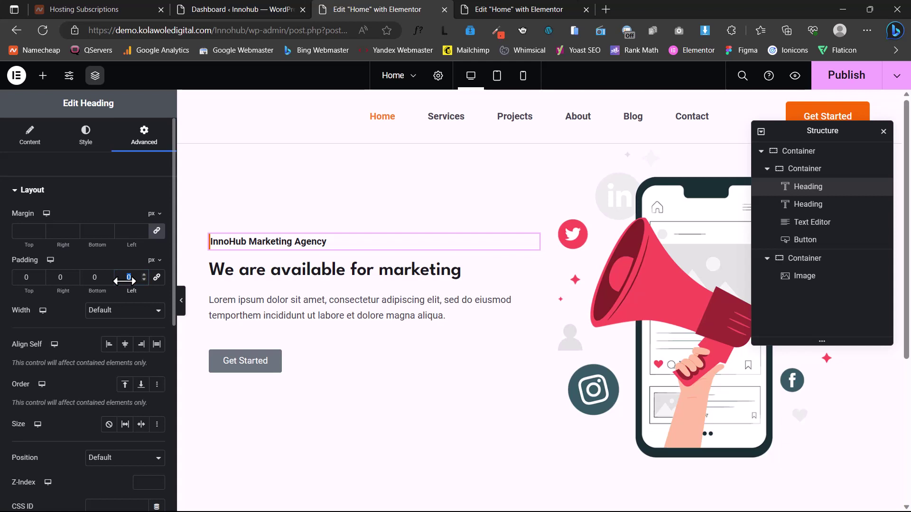
{"action": "type", "text": "10"}
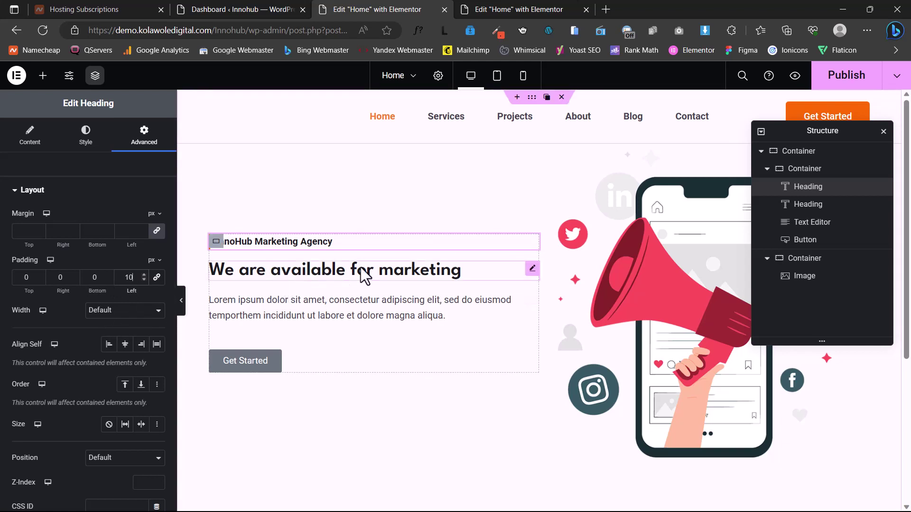
Change the HTML tag of the "We are available for marketing" heading to H1.
{"action": "left_click", "coordinate": [537, 274]}
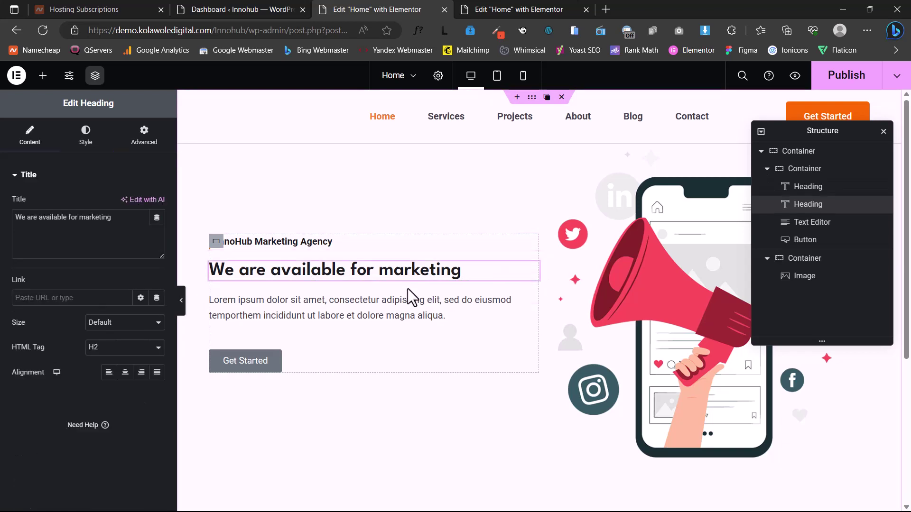
{"action": "left_click", "coordinate": [135, 352]}
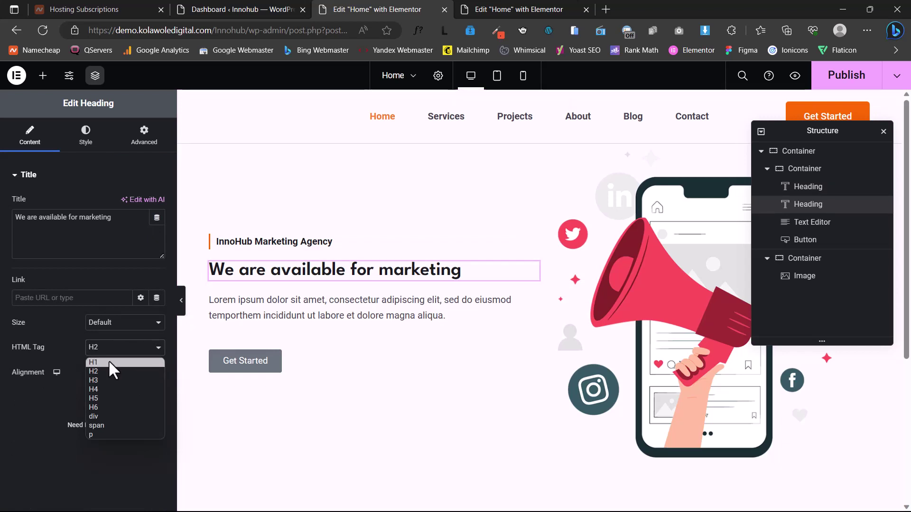
{"action": "left_click", "coordinate": [109, 362]}
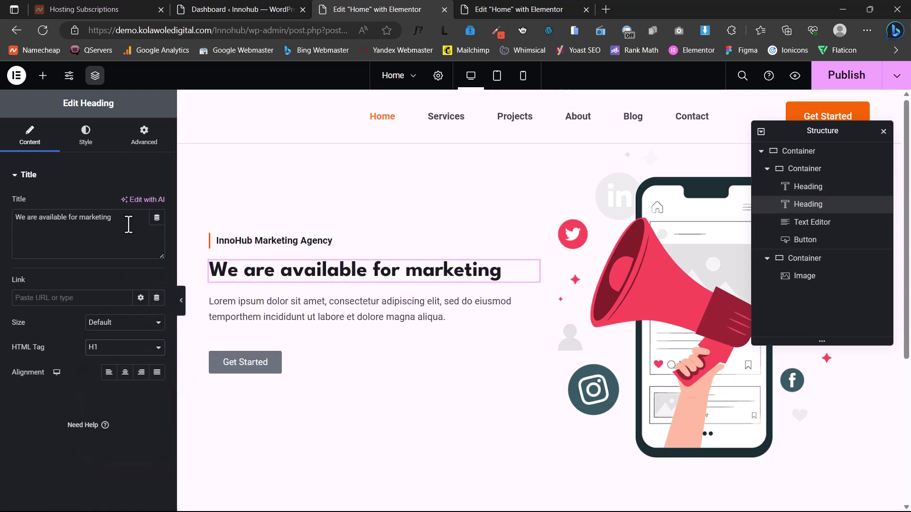
Apply the Display 01 global font to the "We are available for marketing" heading and open its custom typography settings.
{"action": "left_click", "coordinate": [95, 141]}
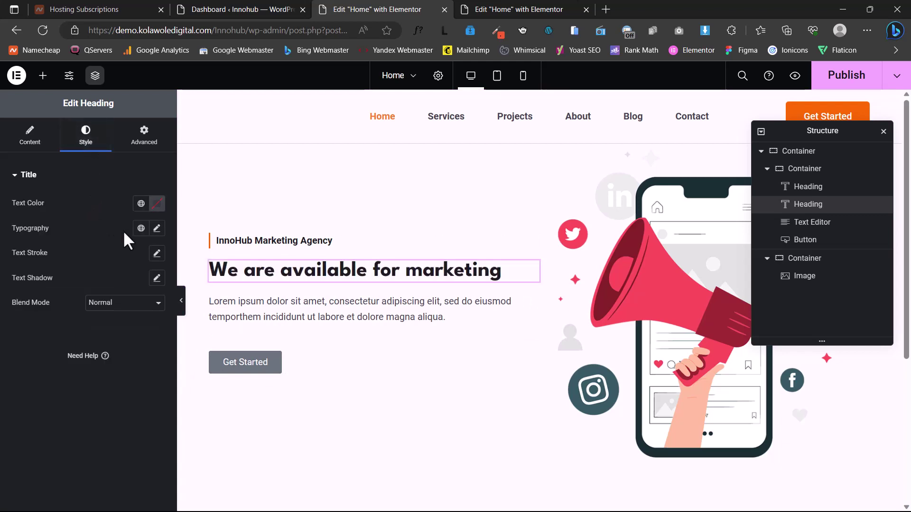
{"action": "left_click", "coordinate": [140, 229]}
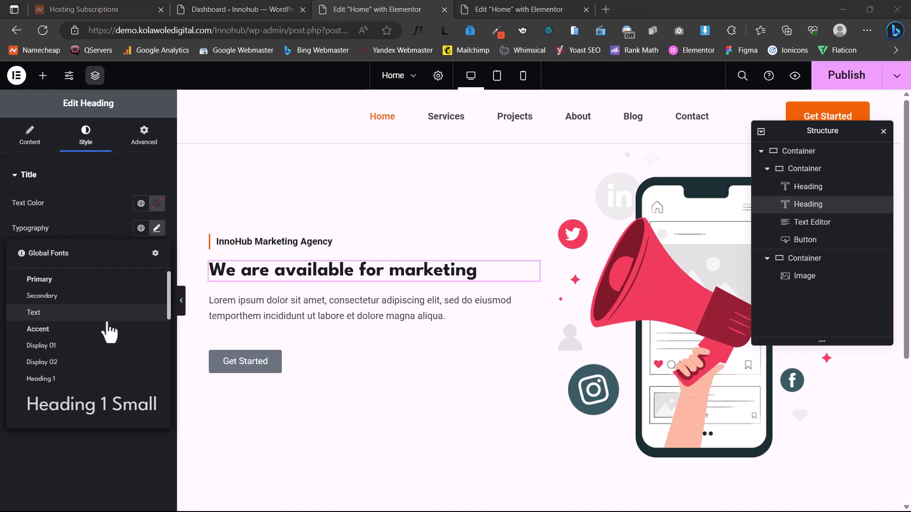
{"action": "left_click", "coordinate": [75, 349]}
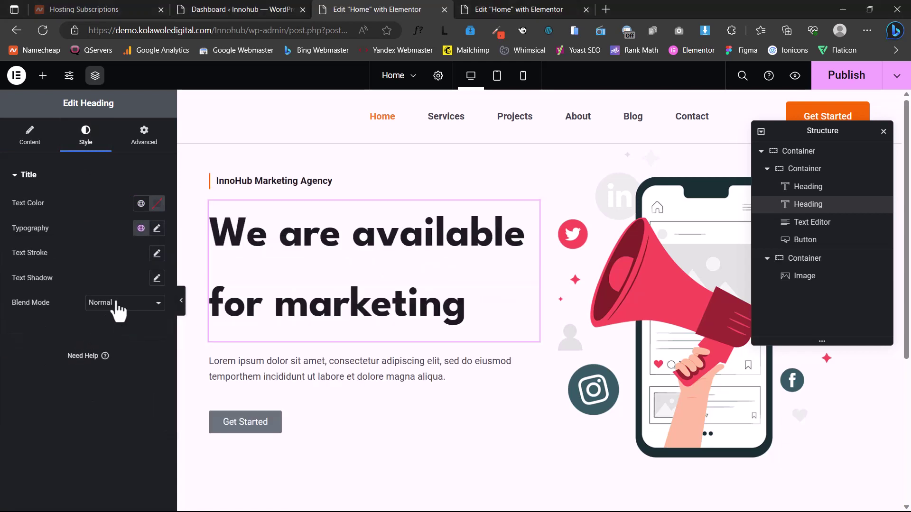
{"action": "left_click", "coordinate": [157, 229]}
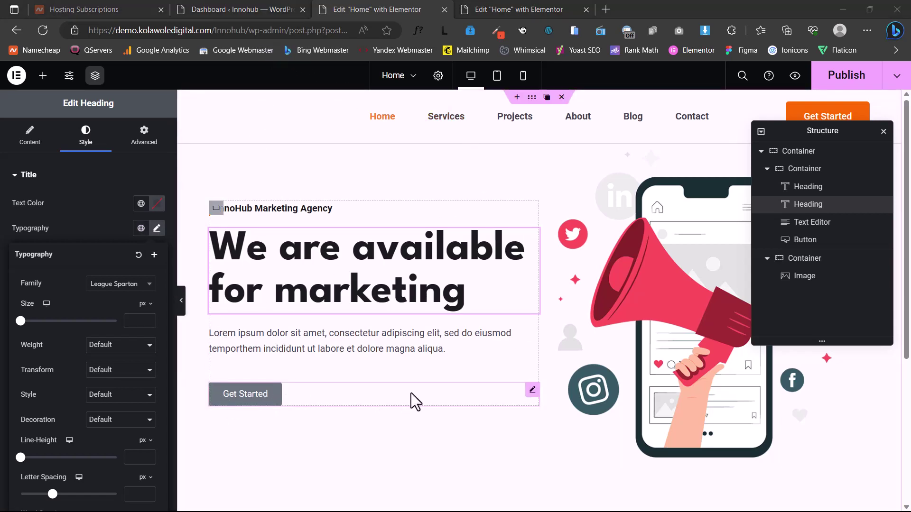
Give the hero's "Get Started" button a gradient background with the orange #FF6A00 global color as its first color.
{"action": "left_click", "coordinate": [533, 391]}
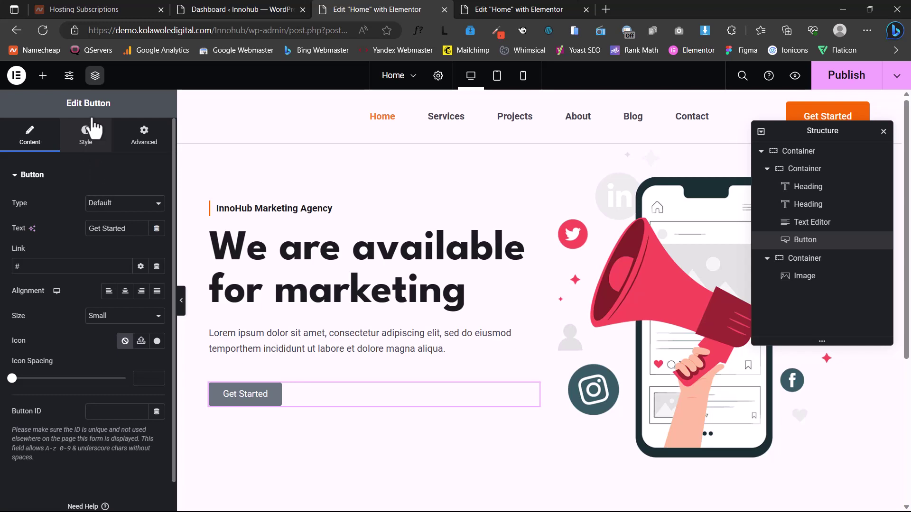
{"action": "left_click", "coordinate": [88, 138]}
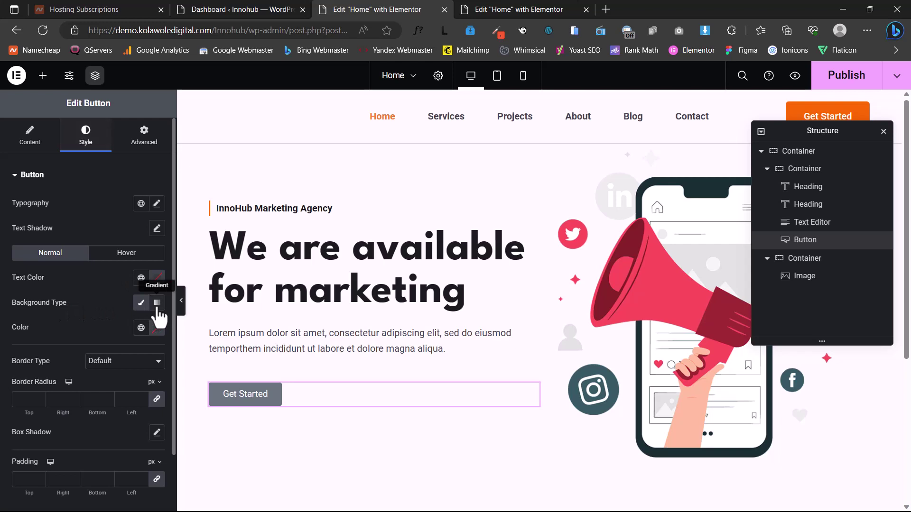
{"action": "left_click", "coordinate": [157, 304]}
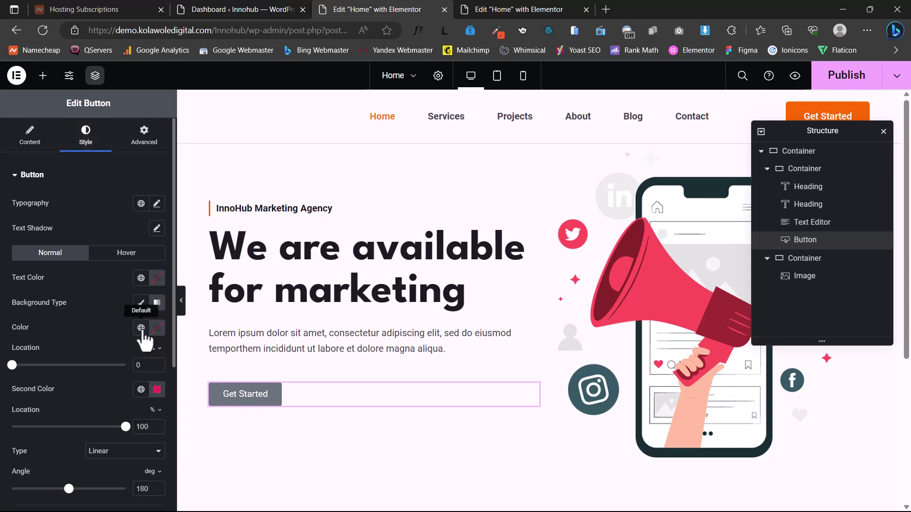
{"action": "scroll", "coordinate": [141, 328], "scroll_direction": "down", "scroll_amount": 2}
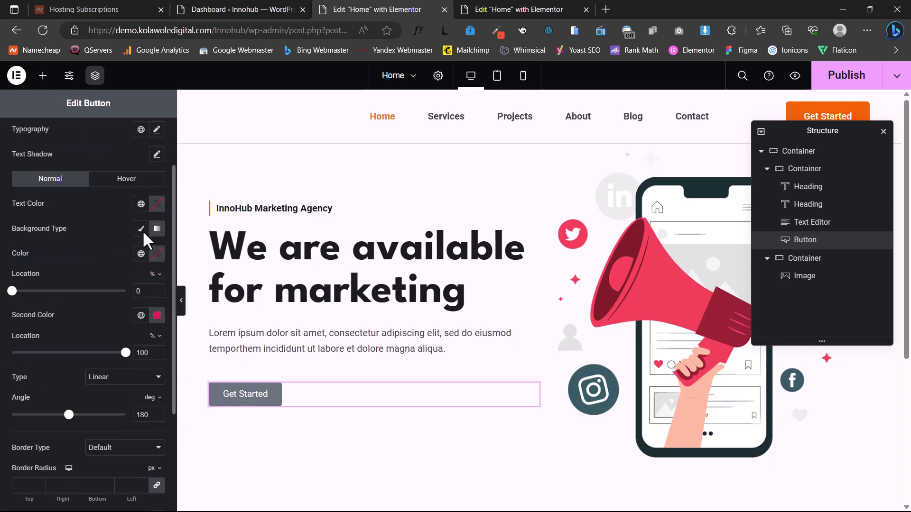
{"action": "left_click", "coordinate": [141, 254]}
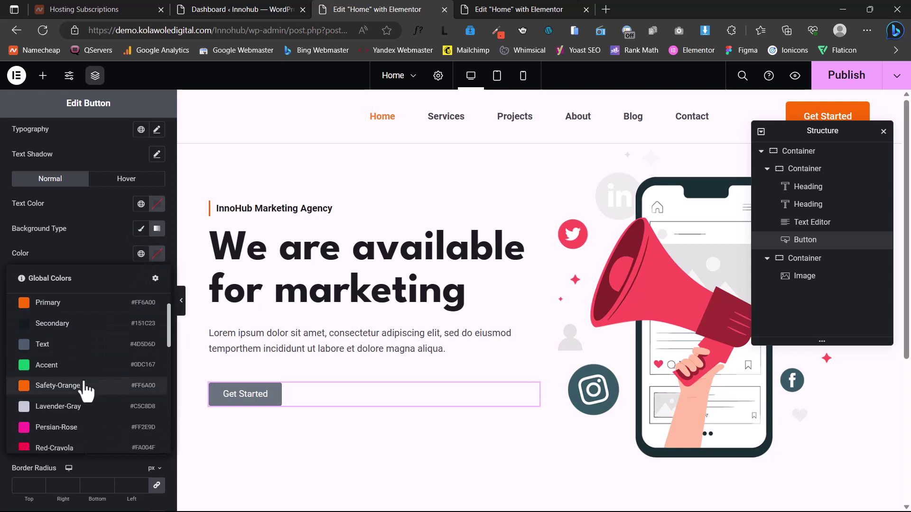
{"action": "scroll", "coordinate": [85, 386], "scroll_direction": "down", "scroll_amount": 1}
{"action": "left_click", "coordinate": [69, 366]}
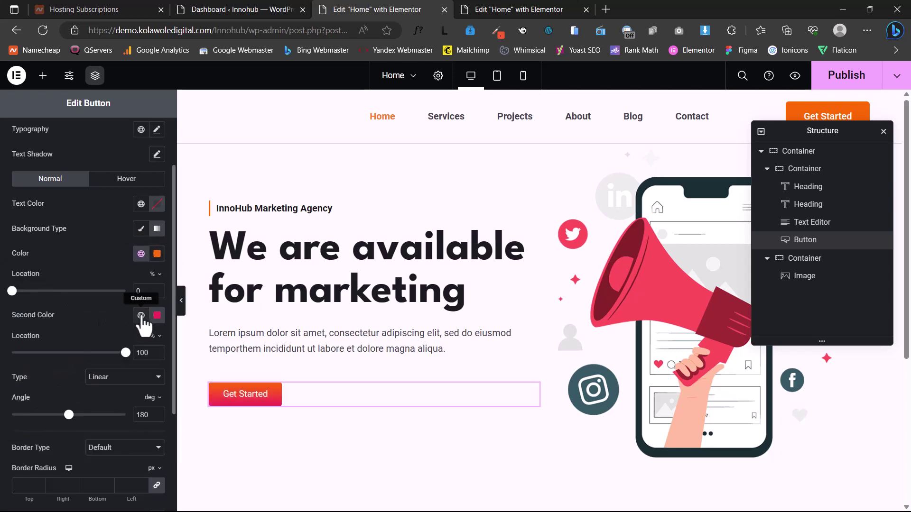
Set the button gradient's second color to the Persian-Rose global color and the first color's location to 50%.
{"action": "left_click", "coordinate": [141, 315]}
{"action": "scroll", "coordinate": [67, 285], "scroll_direction": "down", "scroll_amount": 1}
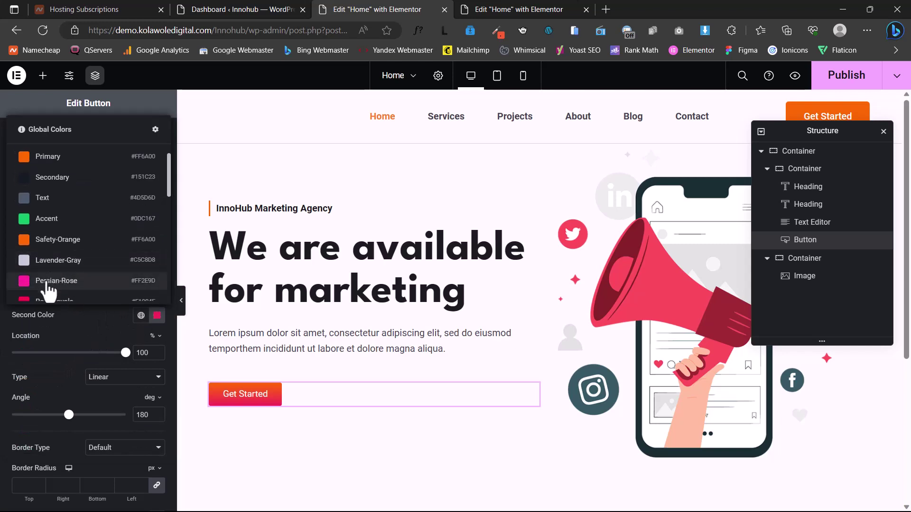
{"action": "left_click", "coordinate": [69, 282]}
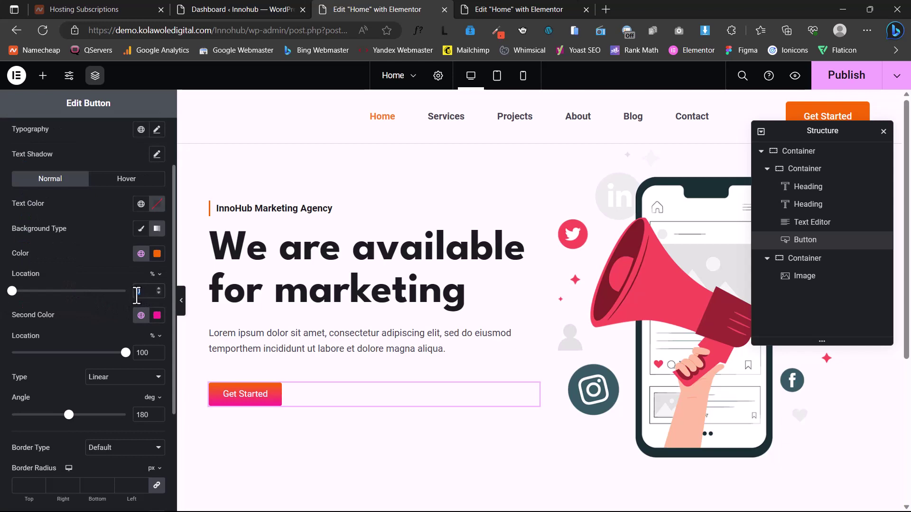
{"action": "left_click", "coordinate": [135, 296]}
{"action": "type", "text": "50"}
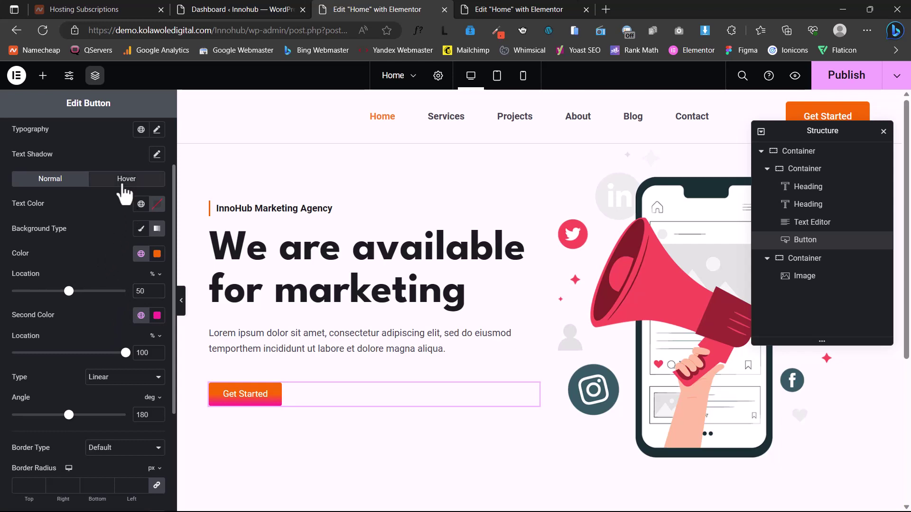
Give the hero button's hover state a gradient background with the Red-Crayola global color as its first color.
{"action": "left_click", "coordinate": [125, 185]}
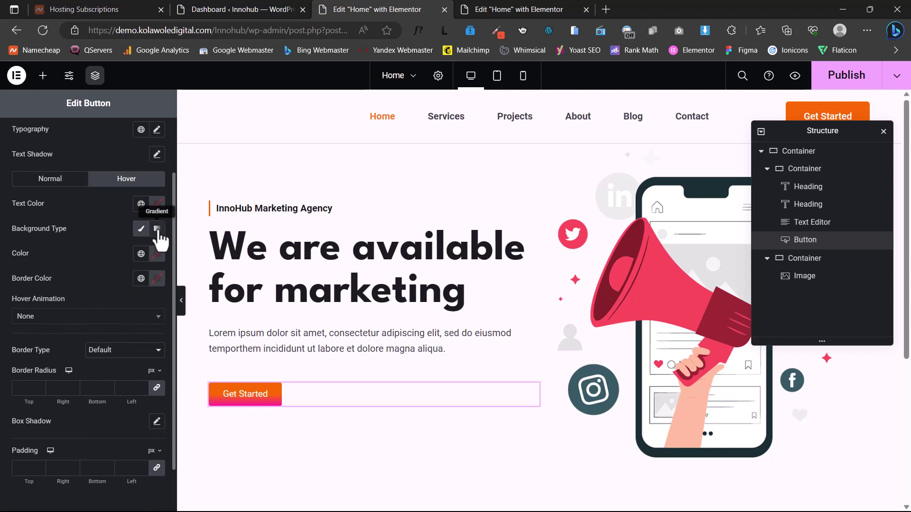
{"action": "left_click", "coordinate": [157, 229]}
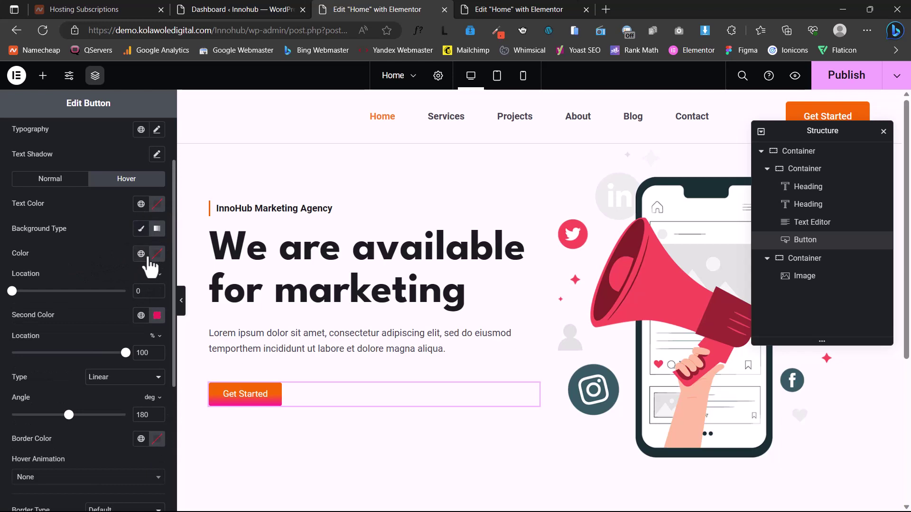
{"action": "left_click", "coordinate": [141, 254]}
{"action": "scroll", "coordinate": [81, 361], "scroll_direction": "down", "scroll_amount": 2}
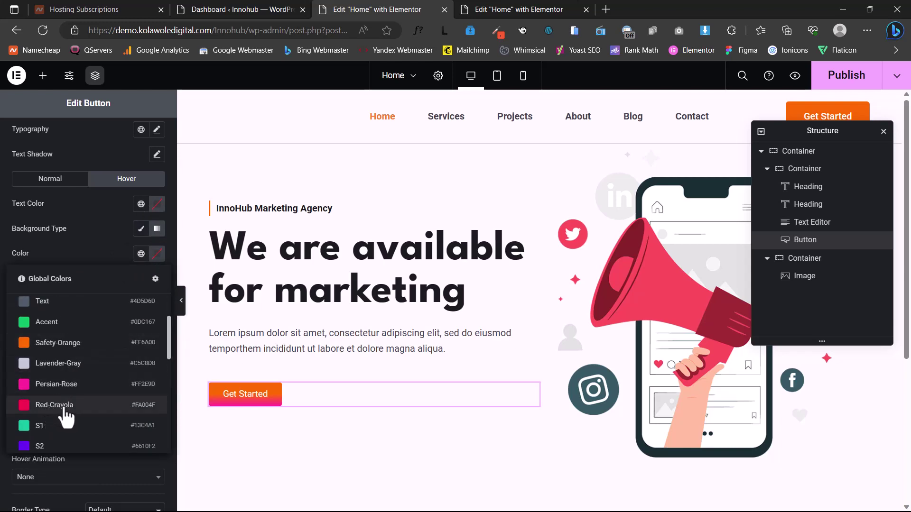
{"action": "left_click", "coordinate": [64, 407]}
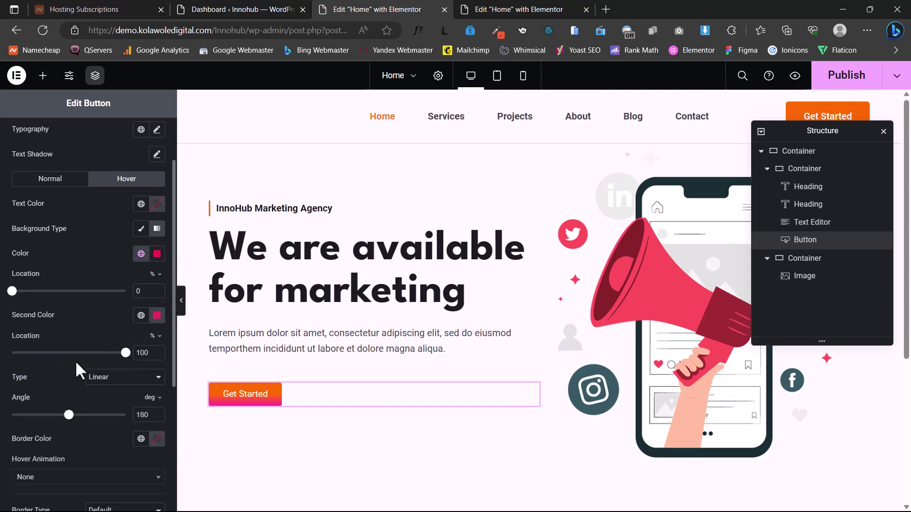
Set the hover gradient's second color to the Persian-Rose global color and the first color's location to 50%.
{"action": "left_click", "coordinate": [141, 316]}
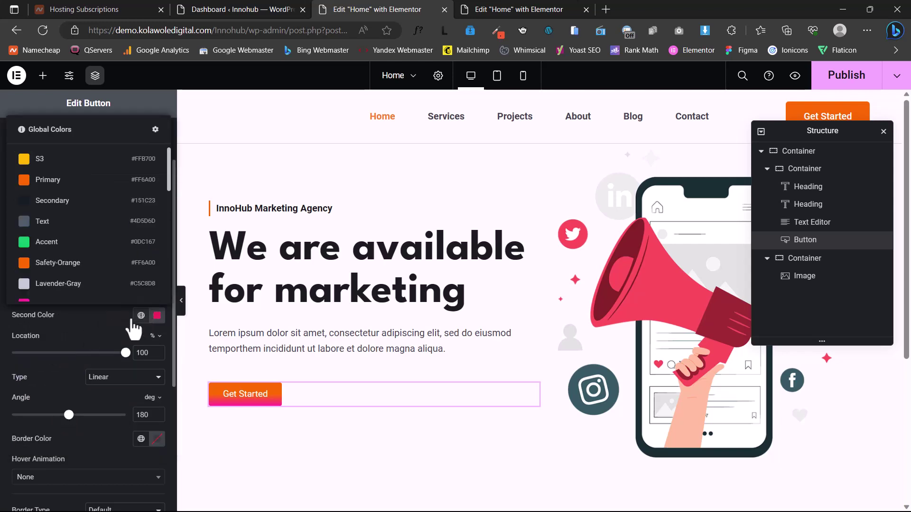
{"action": "scroll", "coordinate": [94, 284], "scroll_direction": "down", "scroll_amount": 3}
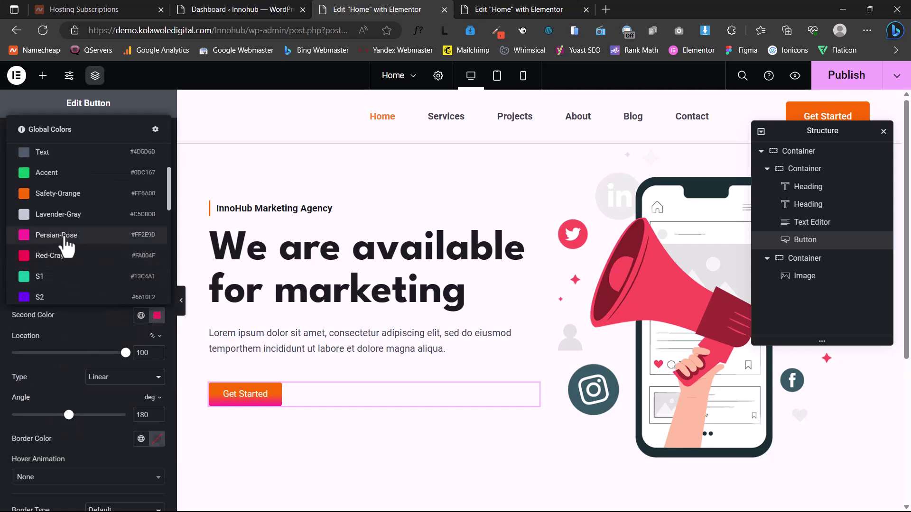
{"action": "left_click", "coordinate": [67, 238]}
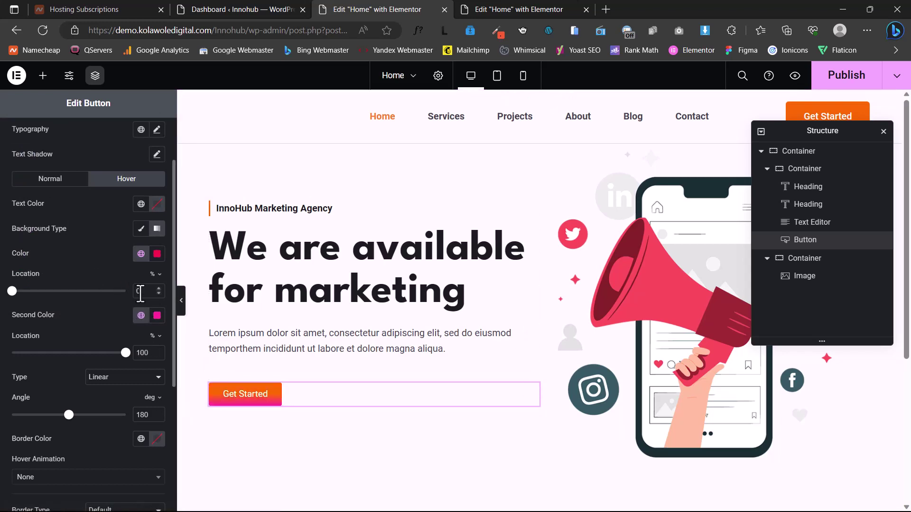
{"action": "left_click", "coordinate": [135, 292]}
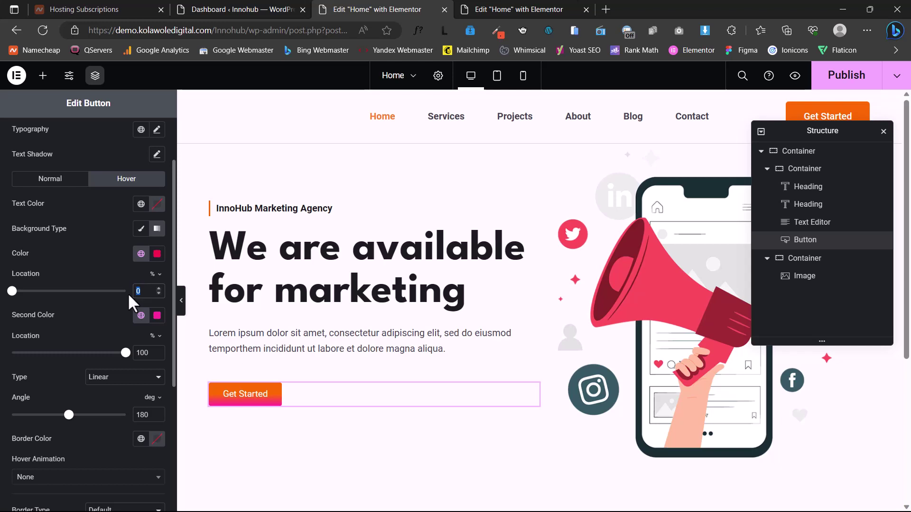
{"action": "type", "text": "6"}
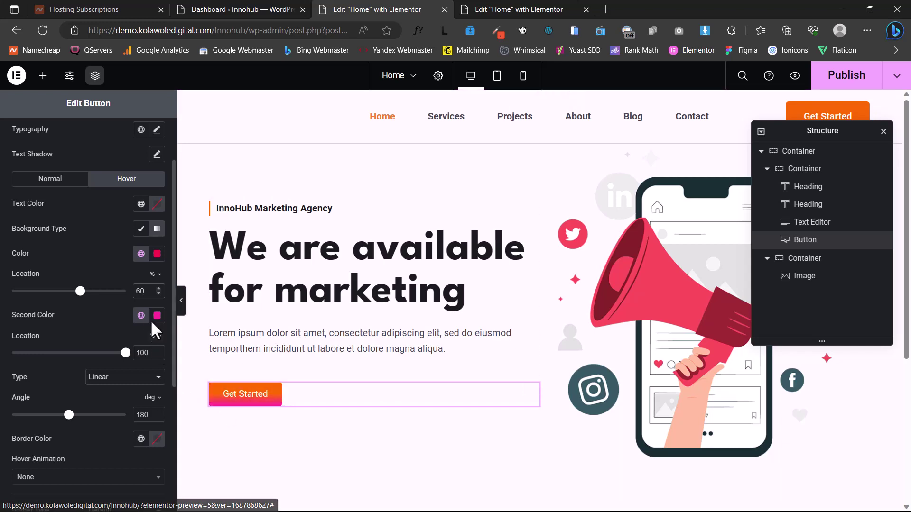
{"action": "left_click", "coordinate": [148, 292]}
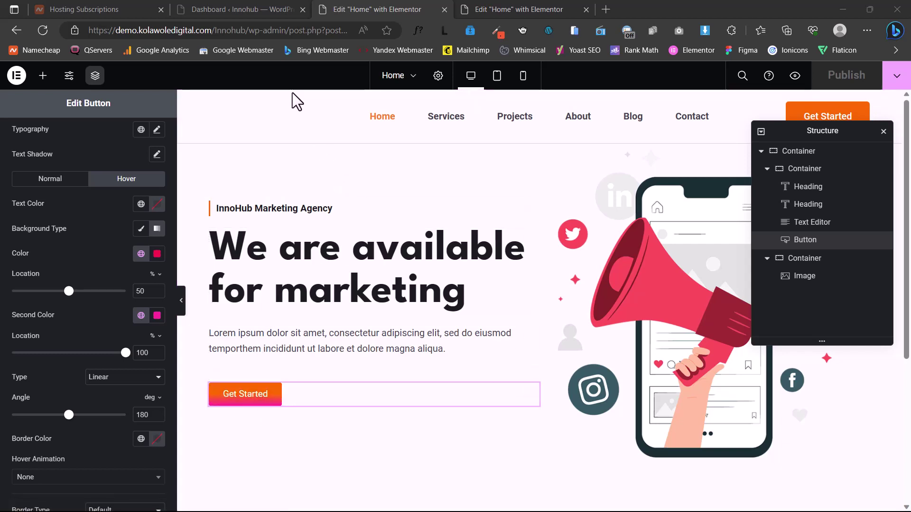
Publish the Home page and open a preview of the changes.
{"action": "key", "text": "ctrl+z"}
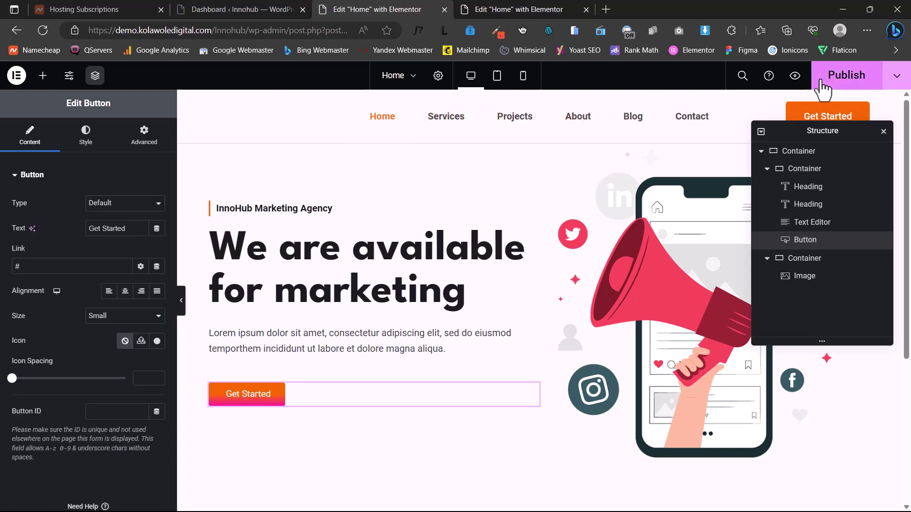
{"action": "left_click", "coordinate": [823, 89]}
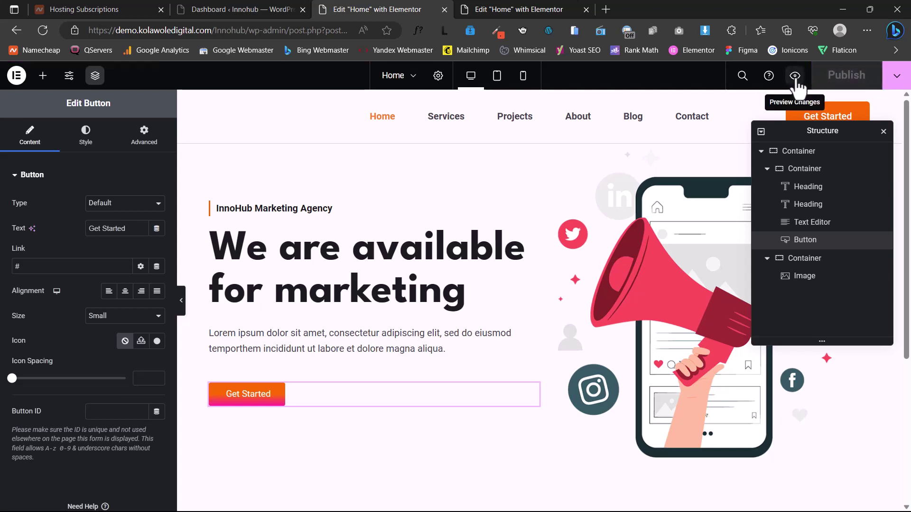
{"action": "left_click", "coordinate": [795, 78]}
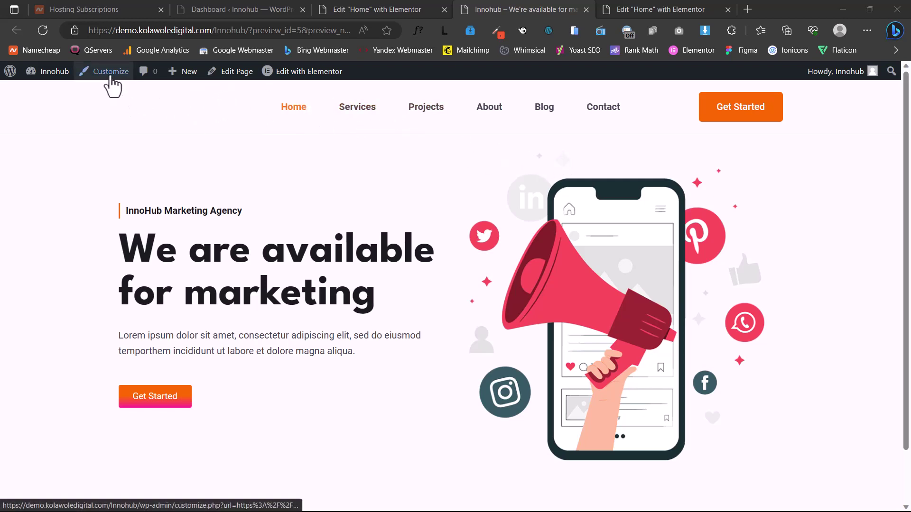
Open the header's logo settings in the theme customizer and select InnoHub-Logo.svg as the main logo.
{"action": "left_click", "coordinate": [110, 75]}
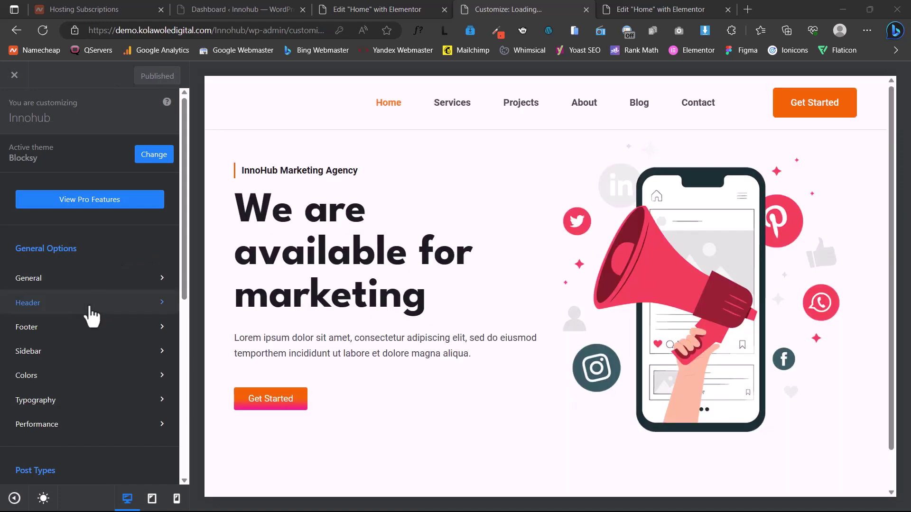
{"action": "left_click", "coordinate": [92, 313]}
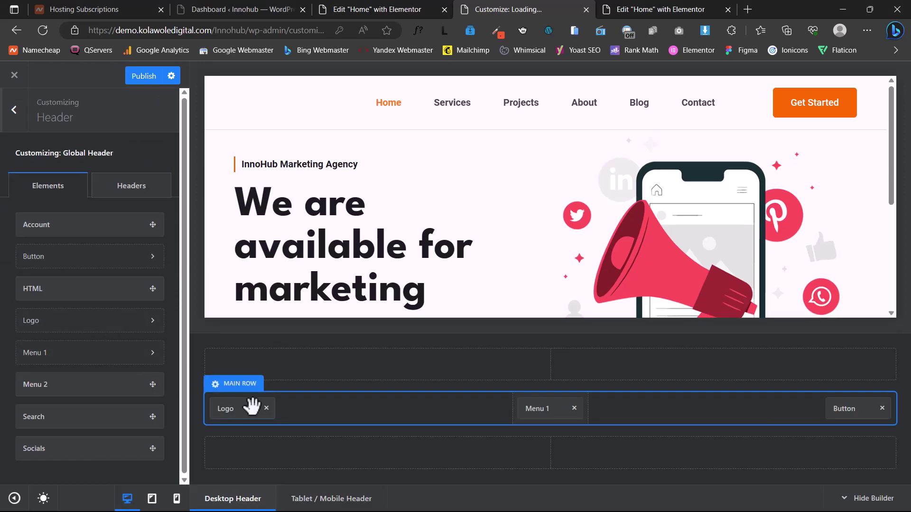
{"action": "left_click", "coordinate": [225, 409]}
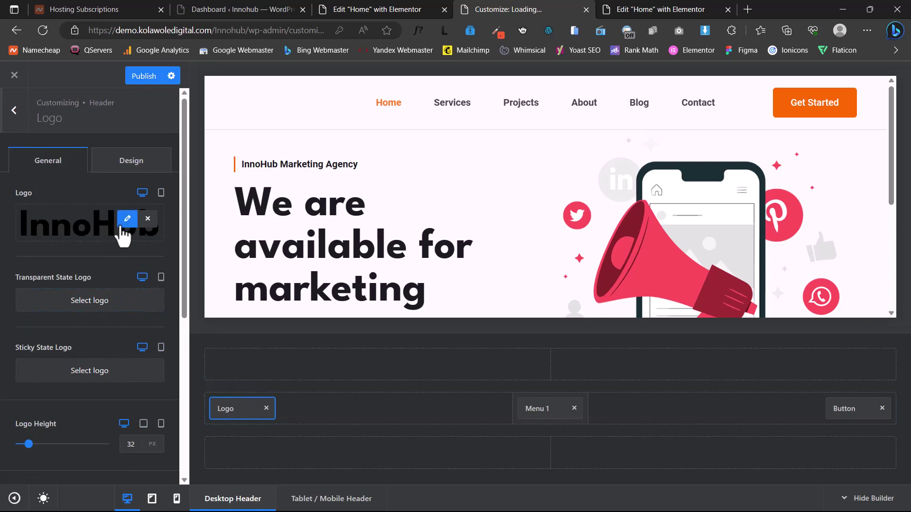
{"action": "left_click", "coordinate": [127, 218]}
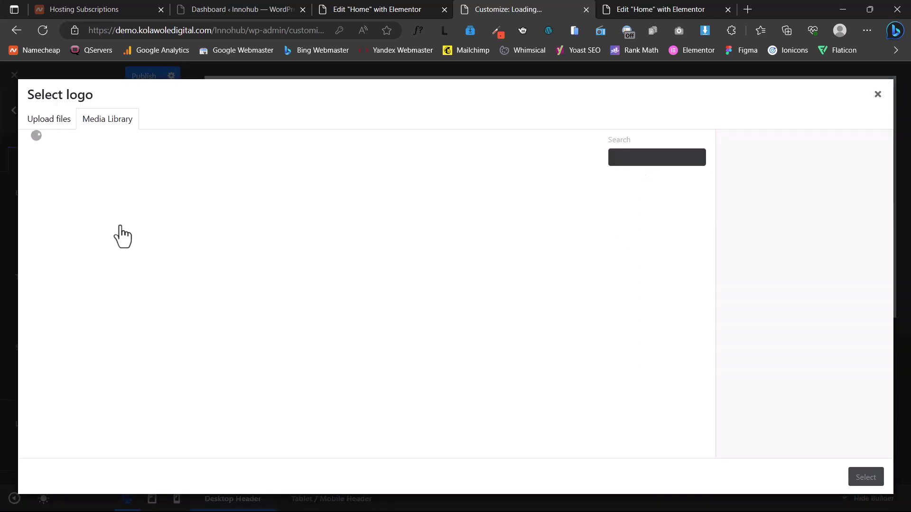
{"action": "left_click", "coordinate": [572, 233]}
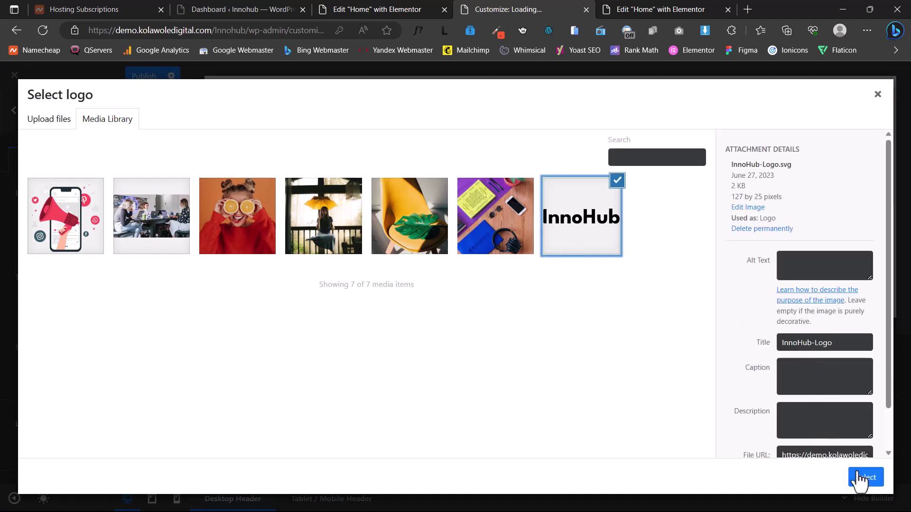
{"action": "left_click", "coordinate": [859, 479]}
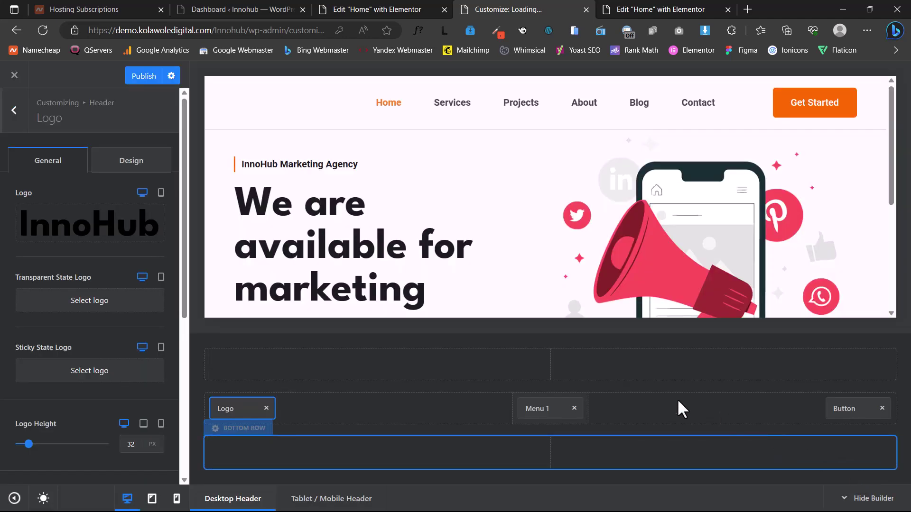
Use InnoHub-Logo.svg as the transparent state and sticky state logos, publish the header changes and close the customizer.
{"action": "left_click", "coordinate": [82, 302]}
{"action": "left_click", "coordinate": [588, 209]}
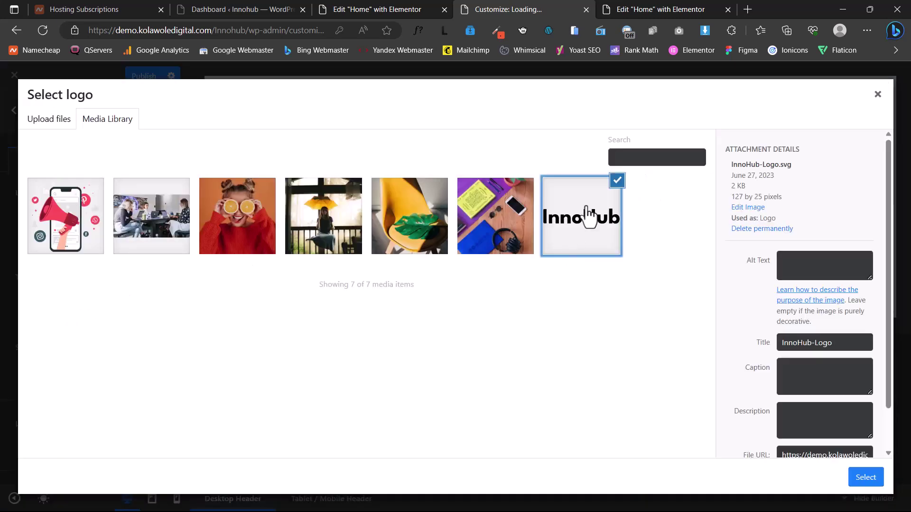
{"action": "left_click", "coordinate": [863, 479]}
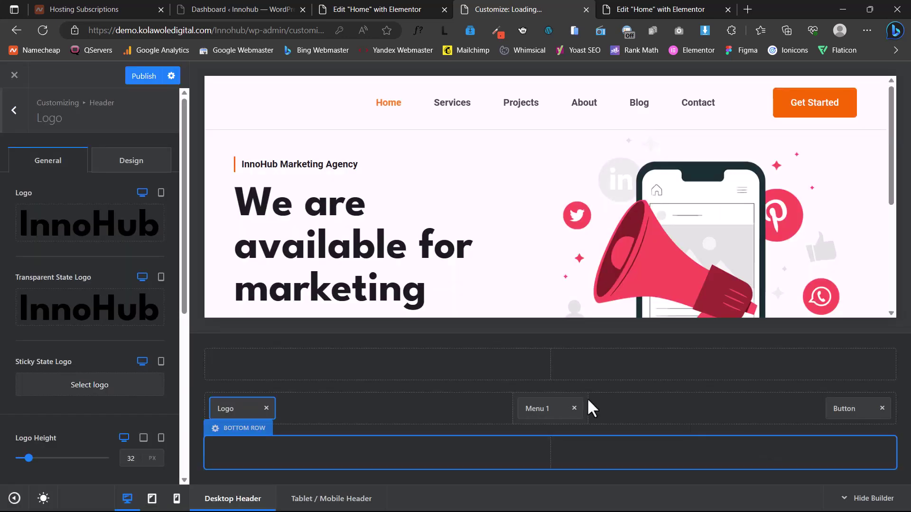
{"action": "left_click", "coordinate": [102, 393]}
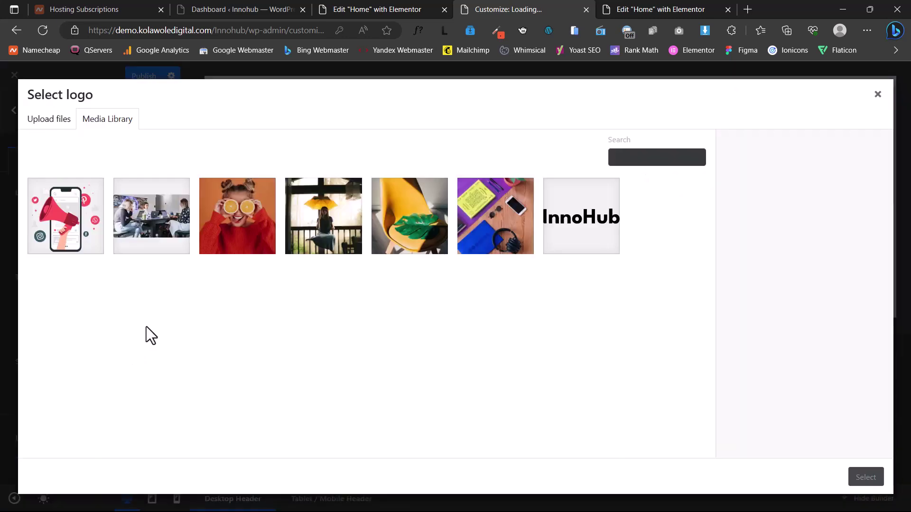
{"action": "left_click", "coordinate": [575, 233]}
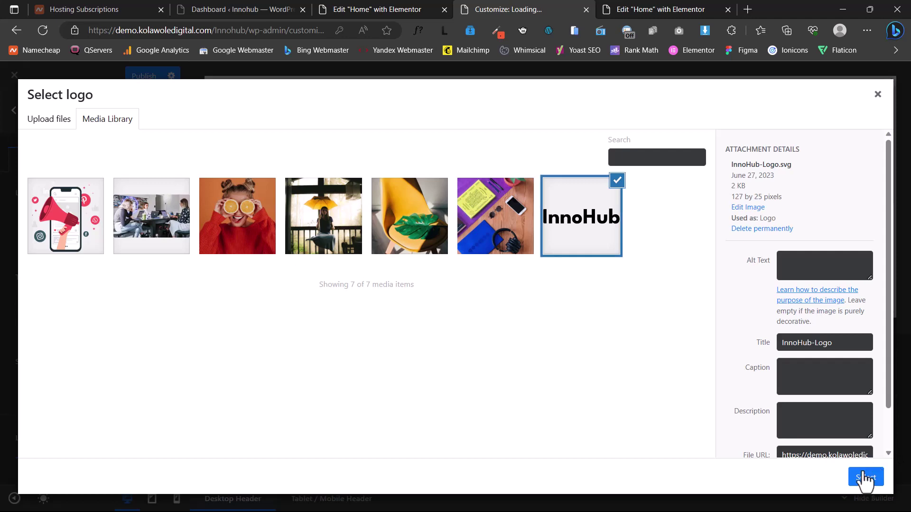
{"action": "left_click", "coordinate": [866, 479]}
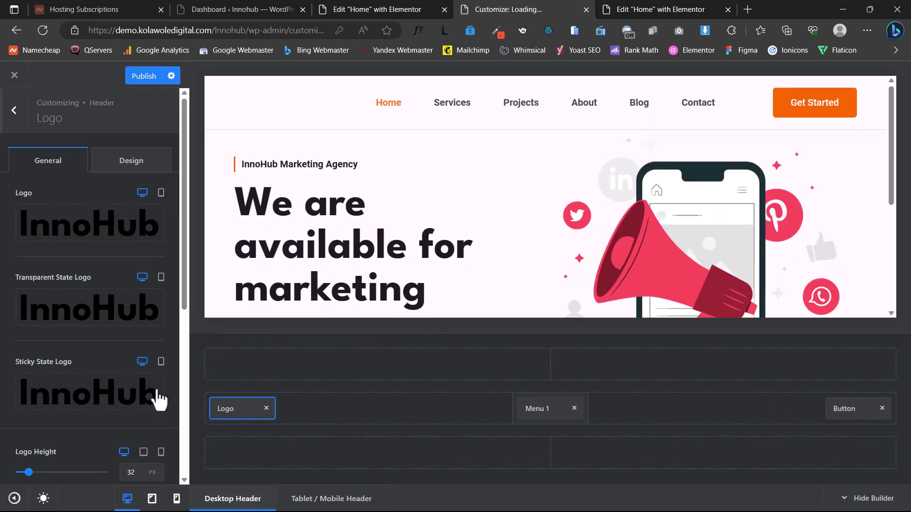
{"action": "left_click", "coordinate": [144, 77]}
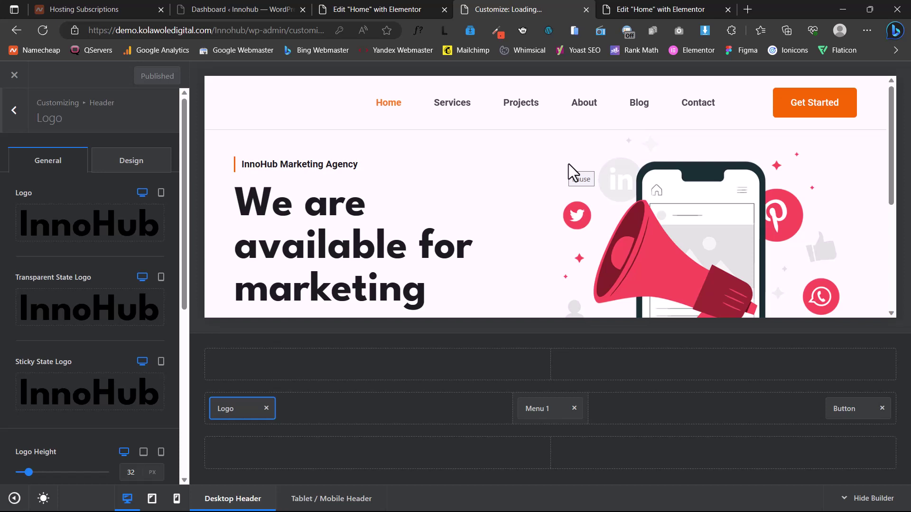
{"action": "left_click", "coordinate": [21, 81]}
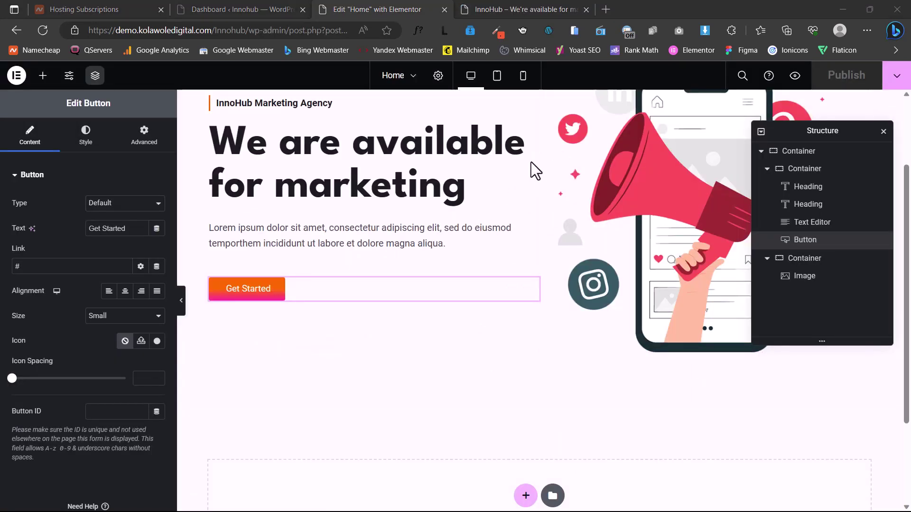
Check the services section on the InnoHub demo page and add a single vertical-direction container below the hero in the Home page editor.
{"action": "left_click", "coordinate": [514, 3]}
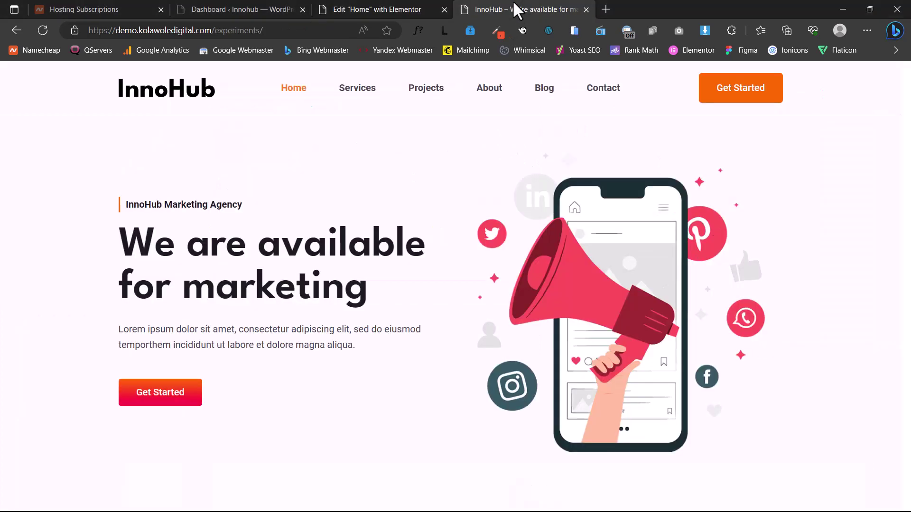
{"action": "scroll", "coordinate": [470, 314], "scroll_direction": "down", "scroll_amount": 6}
{"action": "scroll", "coordinate": [467, 316], "scroll_direction": "down", "scroll_amount": 2}
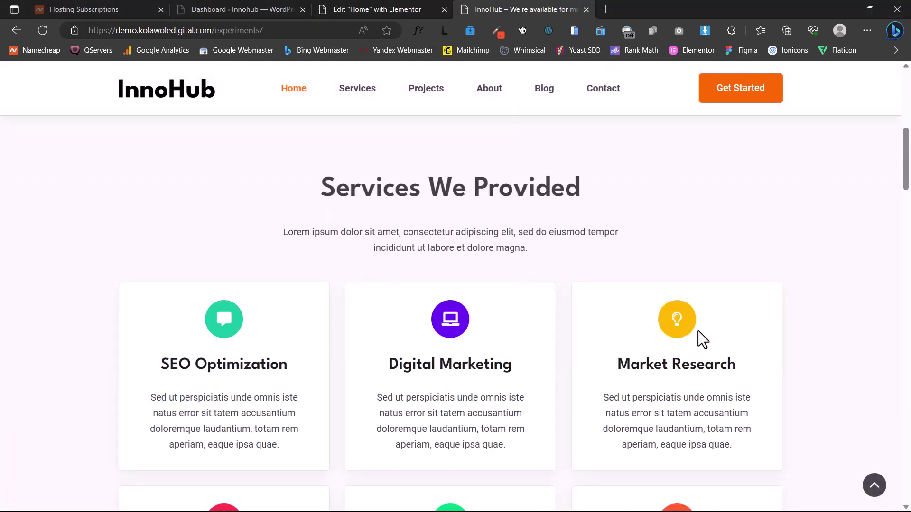
{"action": "scroll", "coordinate": [424, 332], "scroll_direction": "up", "scroll_amount": 3}
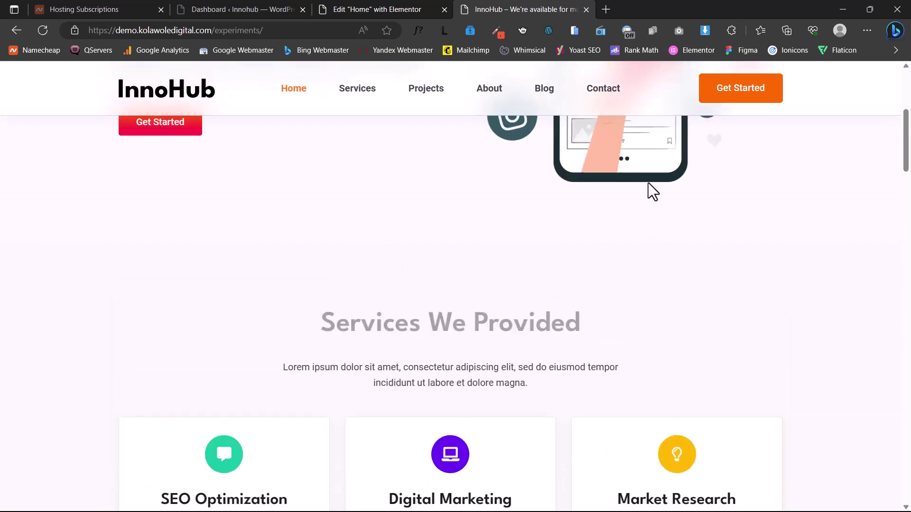
{"action": "key", "text": "ctrl+shift+Tab"}
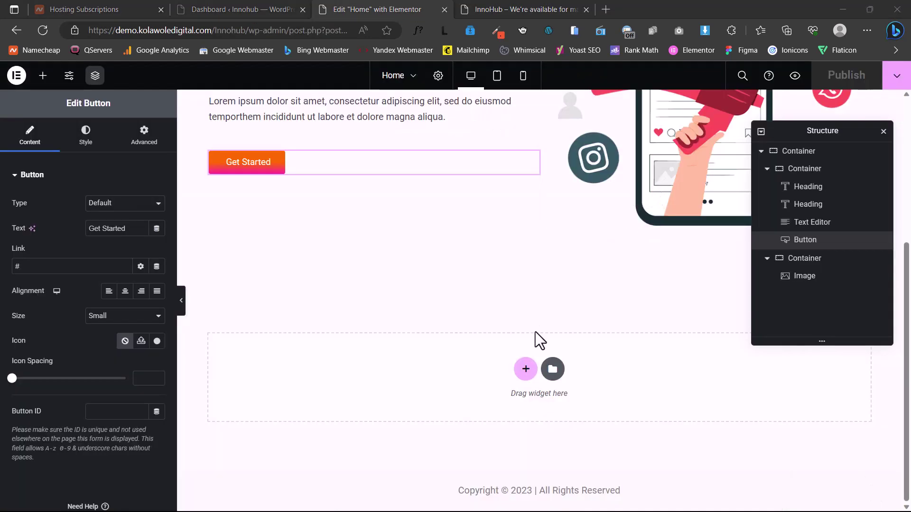
{"action": "left_click", "coordinate": [525, 370]}
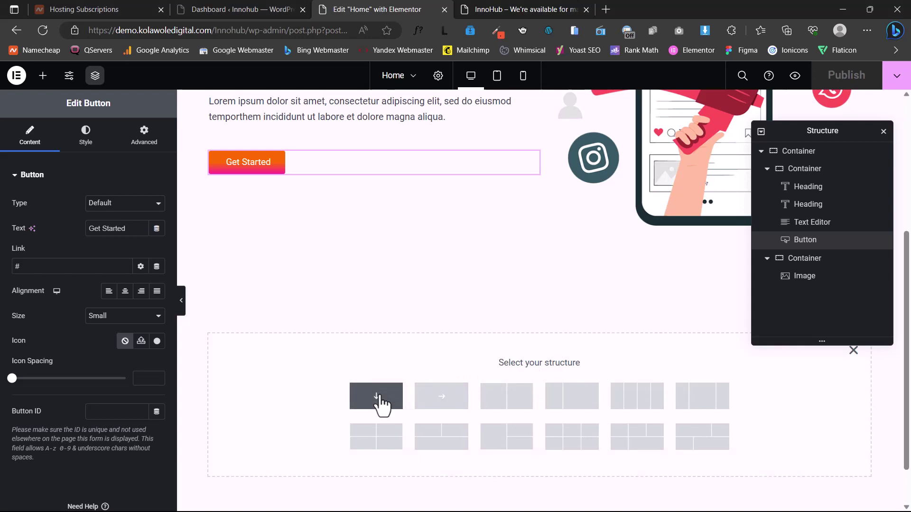
{"action": "left_click", "coordinate": [375, 396]}
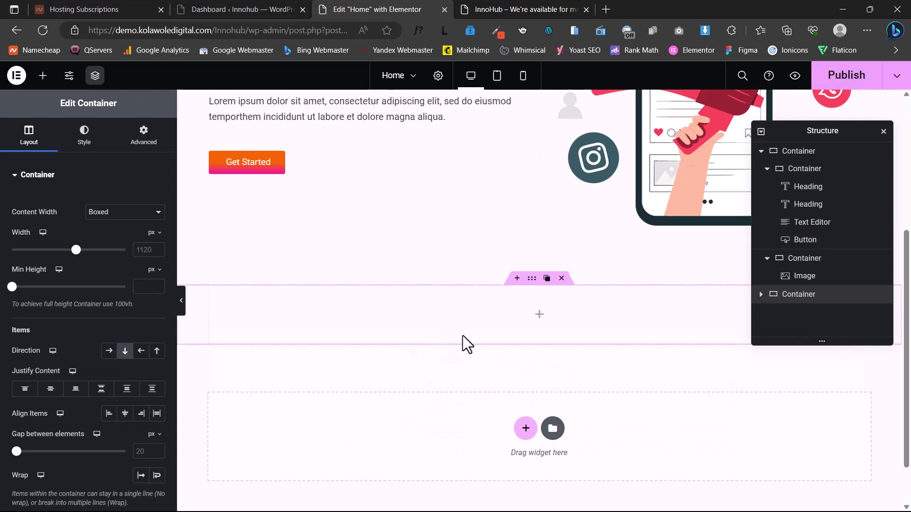
Add a Heading widget to the new container below the hero with the title "Services We Provided".
{"action": "left_click", "coordinate": [539, 315]}
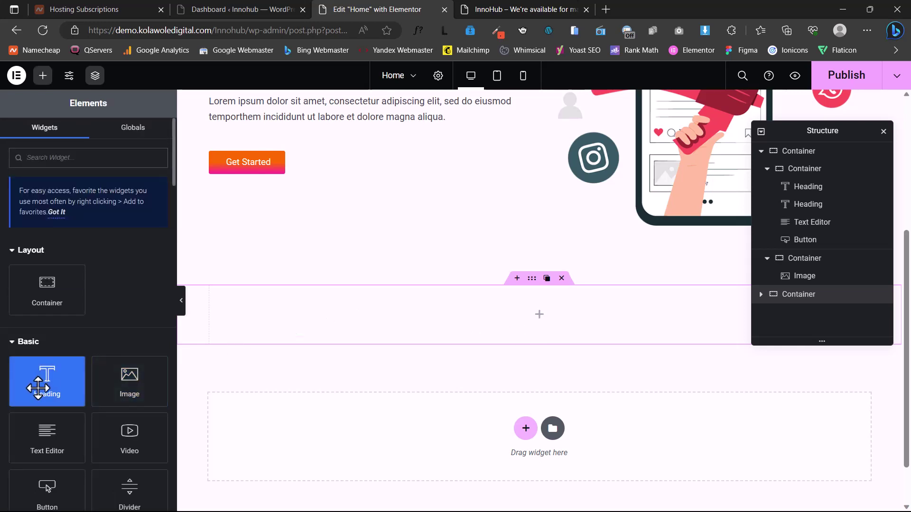
{"action": "left_click_drag", "start_coordinate": [34, 390], "coordinate": [534, 331]}
{"action": "left_click_drag", "start_coordinate": [83, 227], "coordinate": [2, 229]}
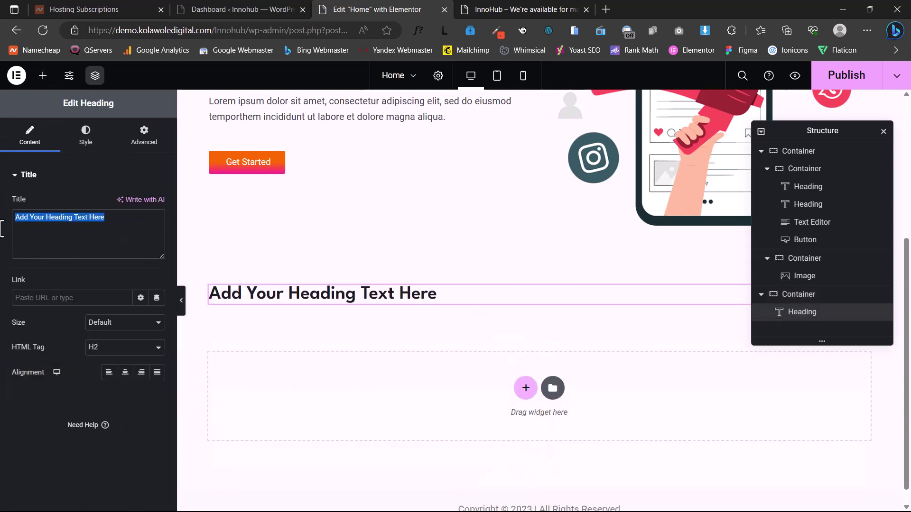
{"action": "type", "text": "Services We Provided"}
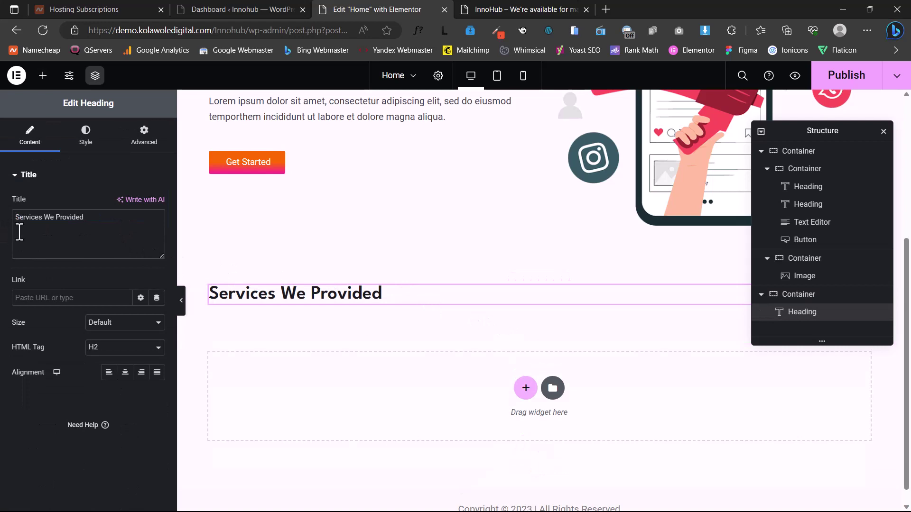
Apply the global font Heading 1 to the "Services We Provided" heading and center its alignment.
{"action": "left_click", "coordinate": [90, 151]}
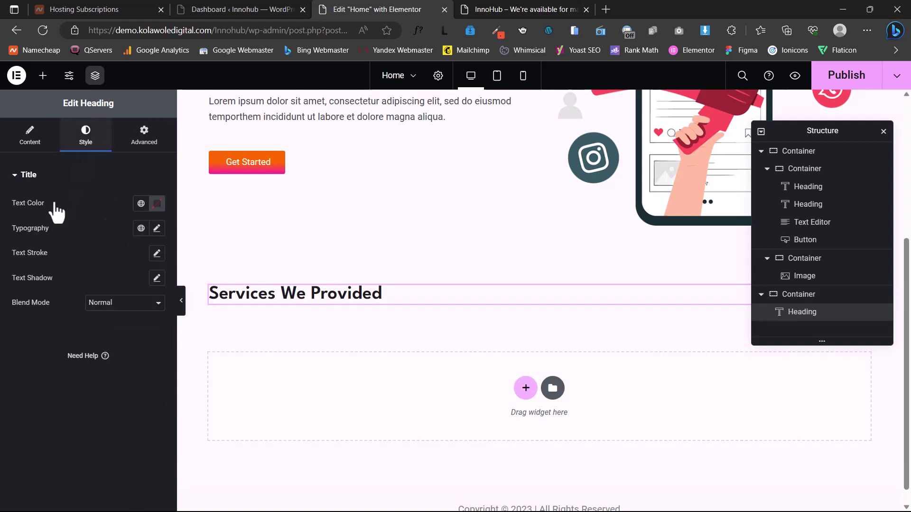
{"action": "left_click", "coordinate": [141, 229]}
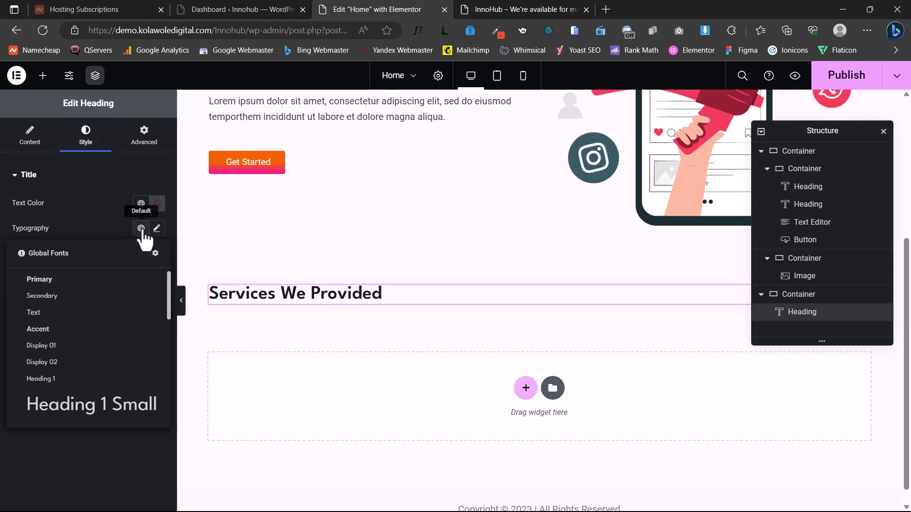
{"action": "scroll", "coordinate": [118, 302], "scroll_direction": "down", "scroll_amount": 2}
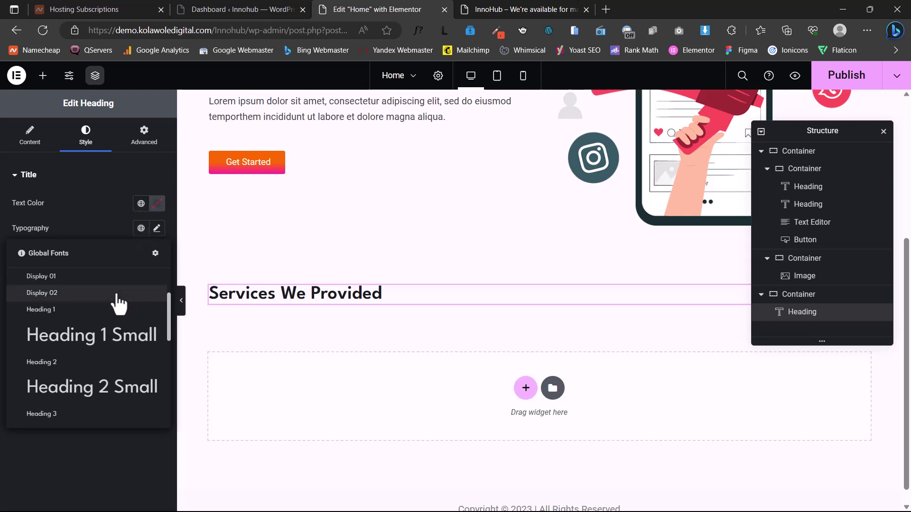
{"action": "left_click", "coordinate": [51, 313]}
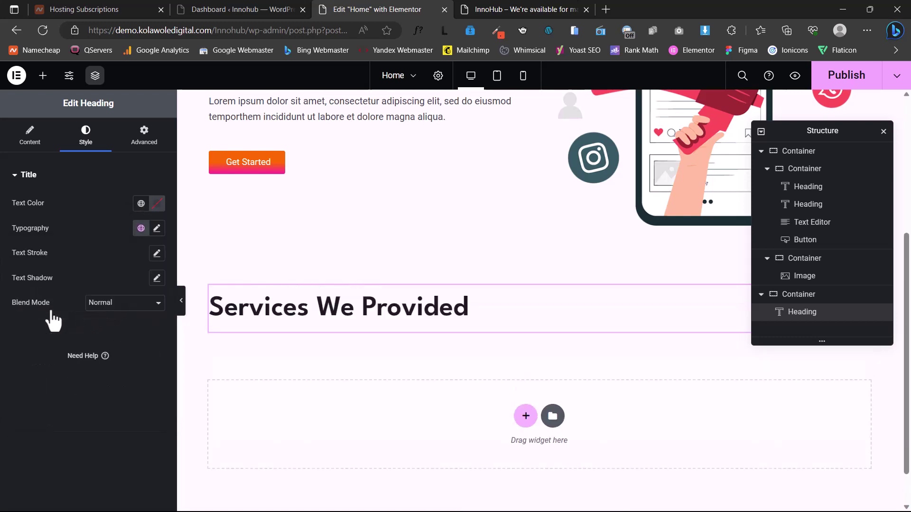
{"action": "left_click", "coordinate": [34, 143]}
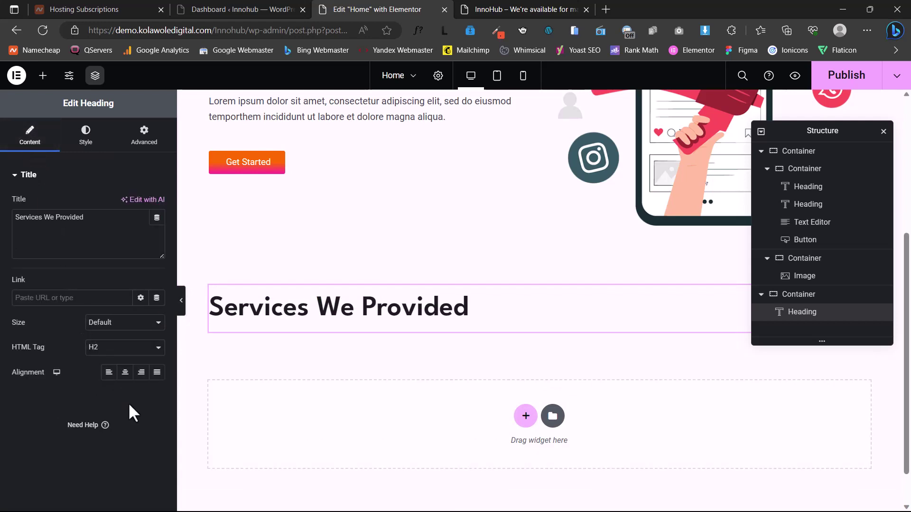
{"action": "left_click", "coordinate": [125, 373]}
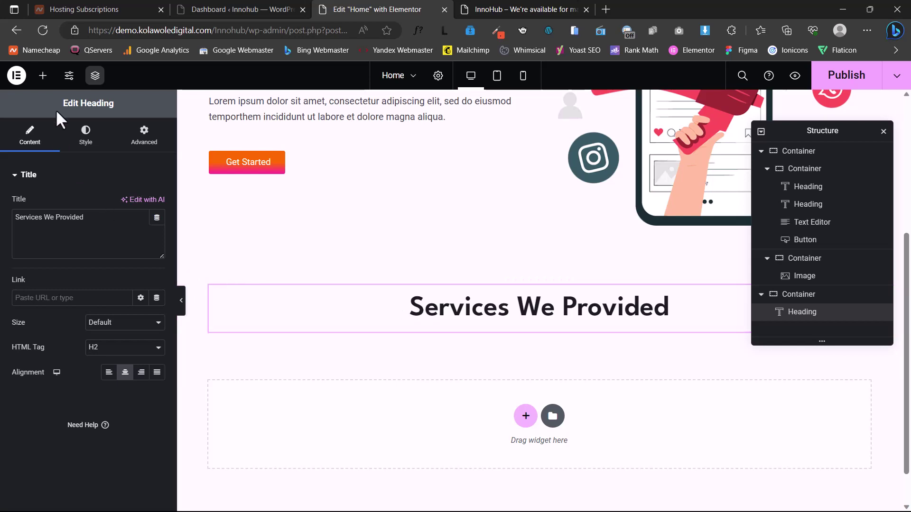
Add a Text Editor widget below the heading reading "Lorem ipsum dolor sit amet, consectetur adipiscing elit, sed do eiusmod tempor incididunt ut labore et dolore magna.".
{"action": "left_click", "coordinate": [43, 76]}
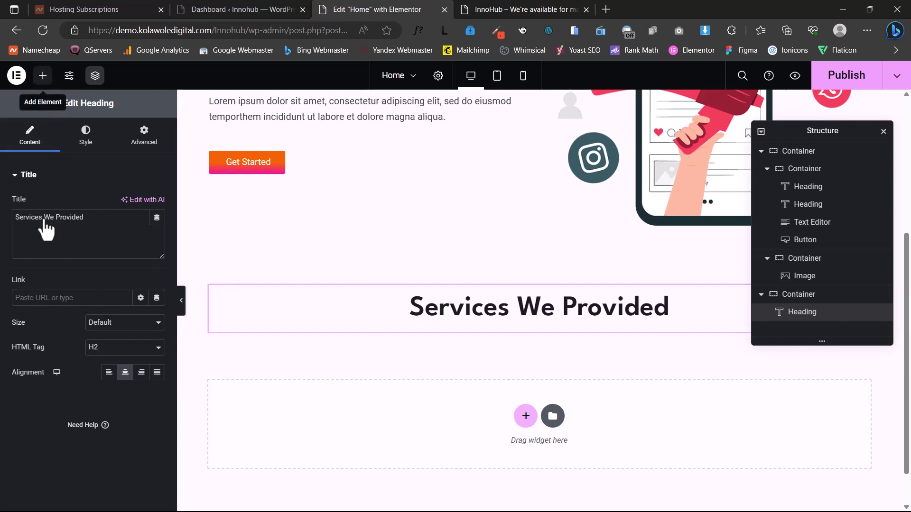
{"action": "left_click_drag", "start_coordinate": [48, 437], "coordinate": [513, 312]}
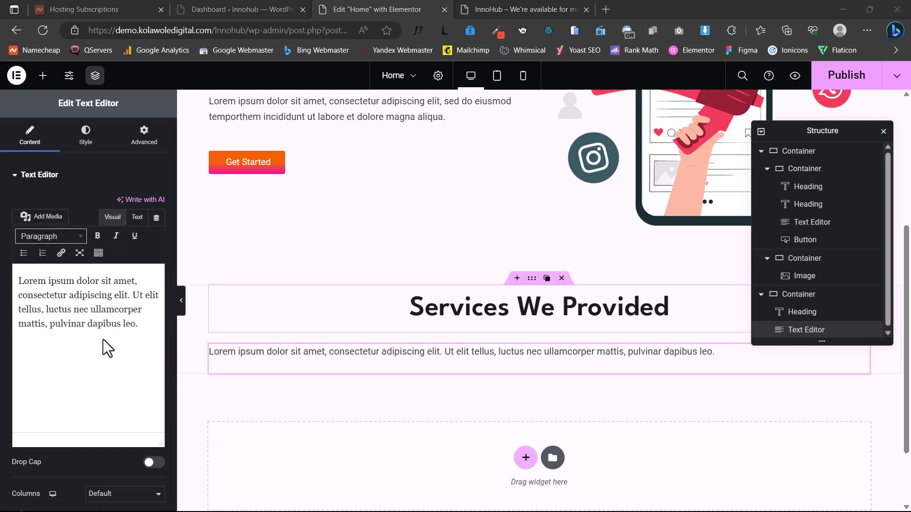
{"action": "key", "text": "ctrl+a"}
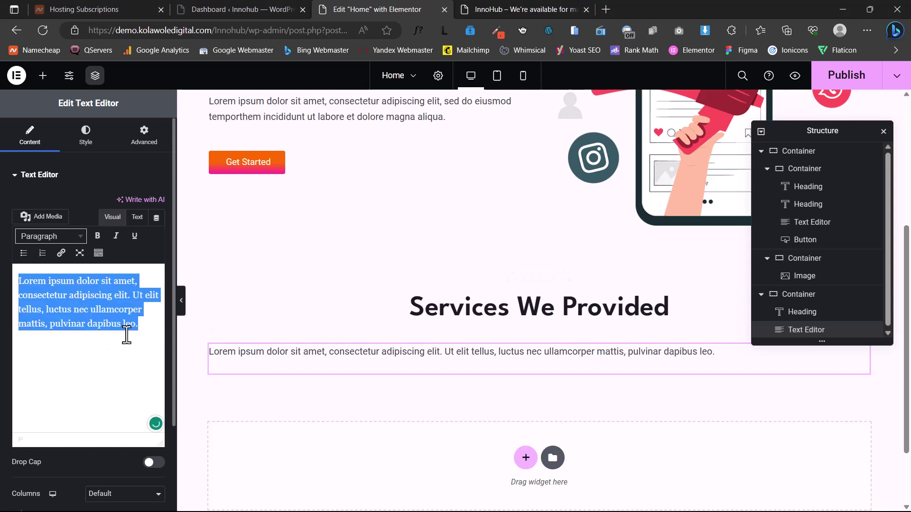
{"action": "type", "text": "Lorem ipsum dolor sit amet, consectetur adipiscing elit, sed do eiusmod tempor incididunt ut labore et dolore magna."}
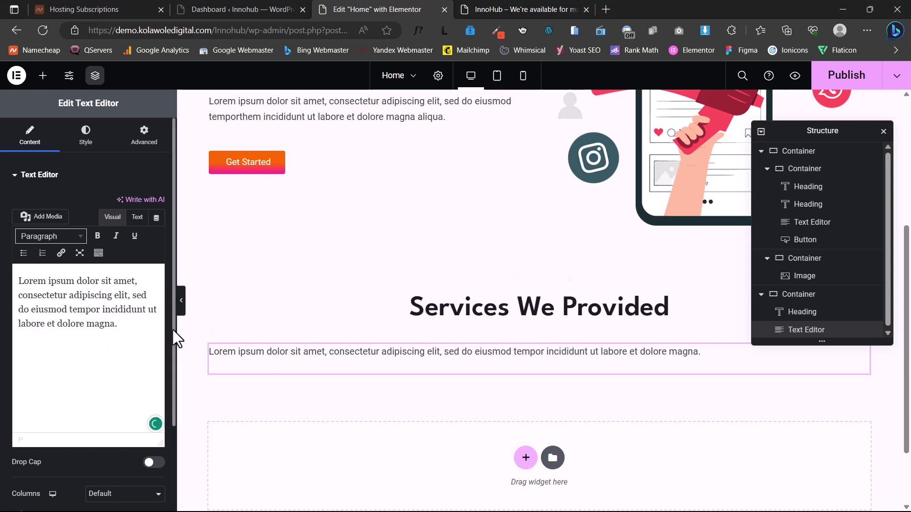
Give the services paragraph a custom width of 55%.
{"action": "left_click", "coordinate": [146, 143]}
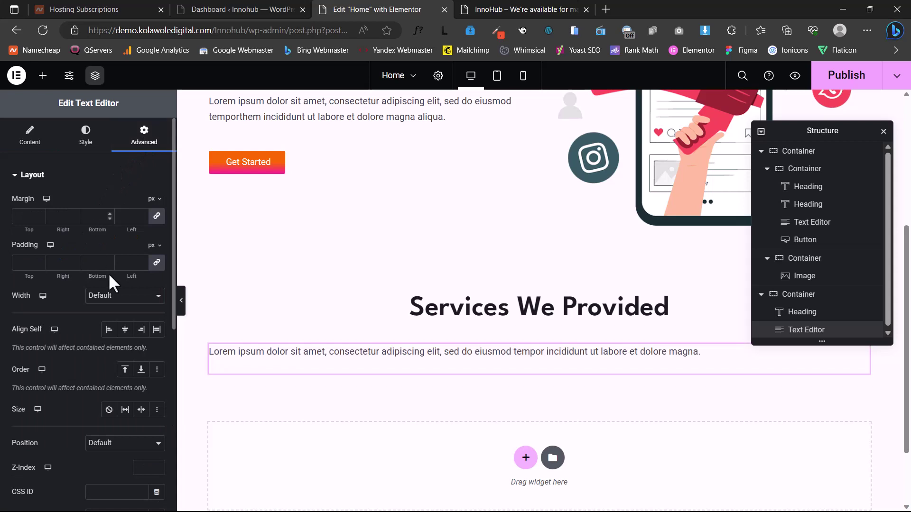
{"action": "left_click", "coordinate": [125, 299]}
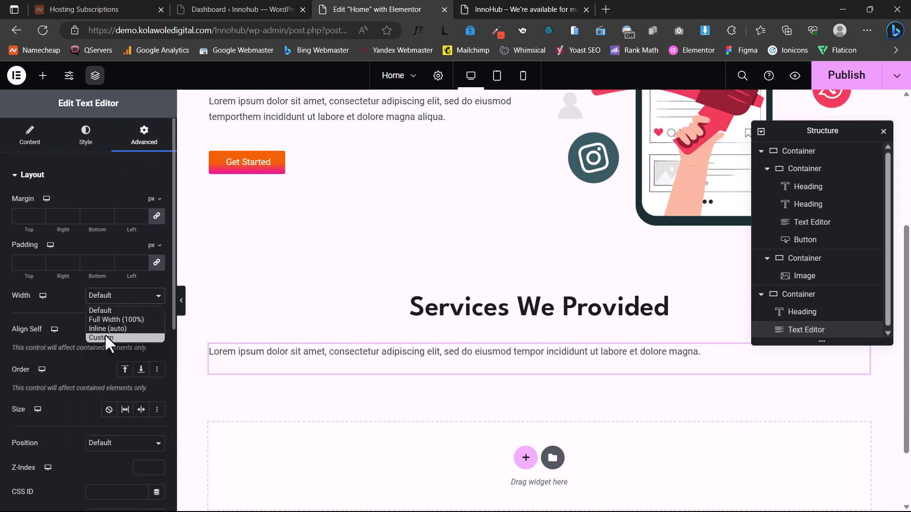
{"action": "left_click", "coordinate": [110, 337]}
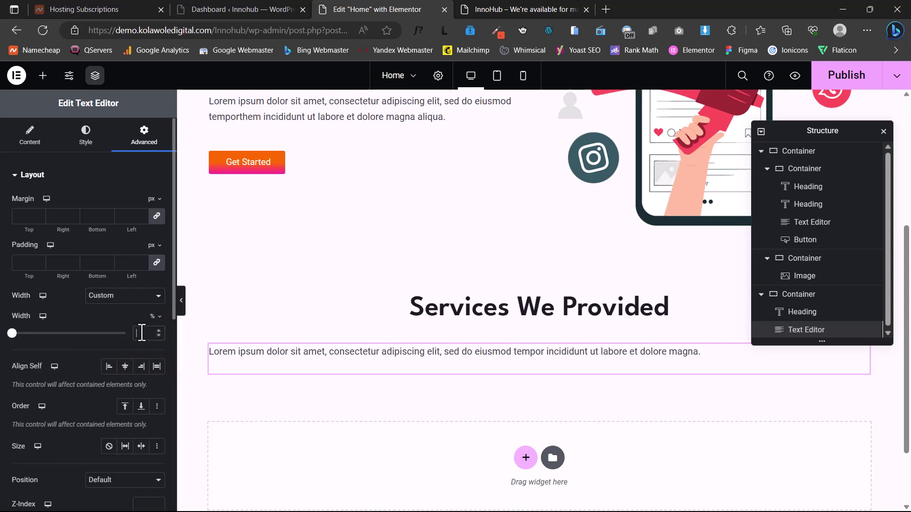
{"action": "type", "text": "55"}
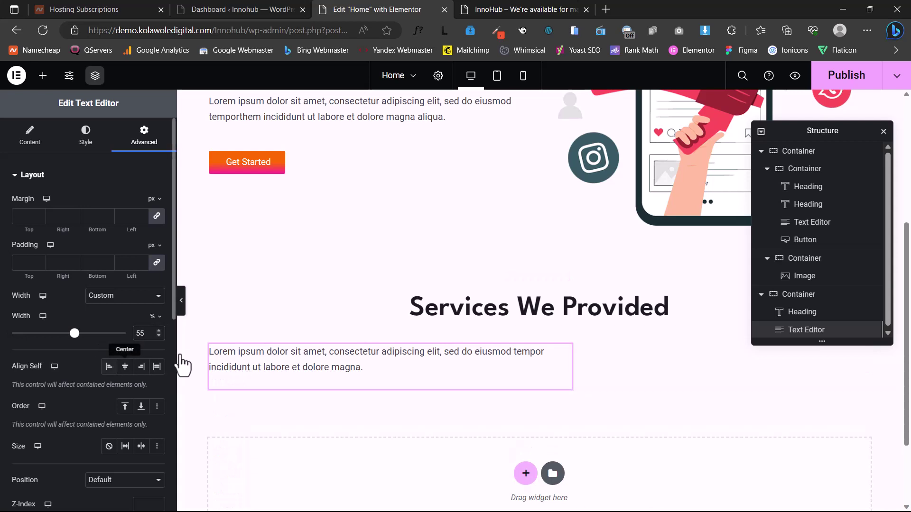
Center the services paragraph's text and set the services container's item alignment to center.
{"action": "left_click", "coordinate": [43, 145]}
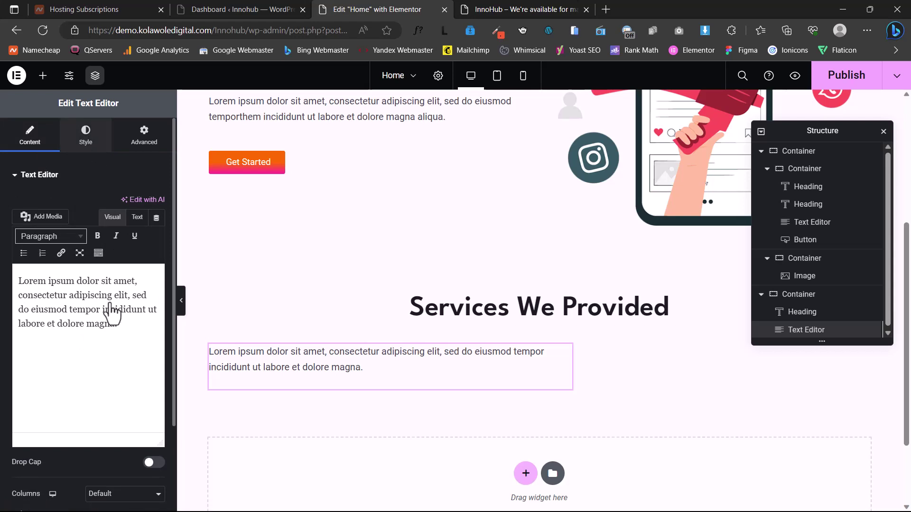
{"action": "left_click", "coordinate": [85, 147]}
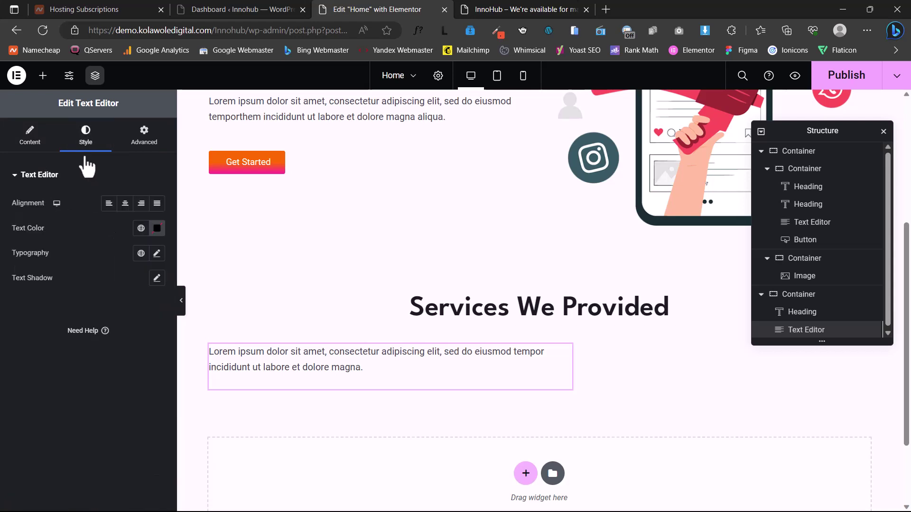
{"action": "left_click", "coordinate": [125, 204]}
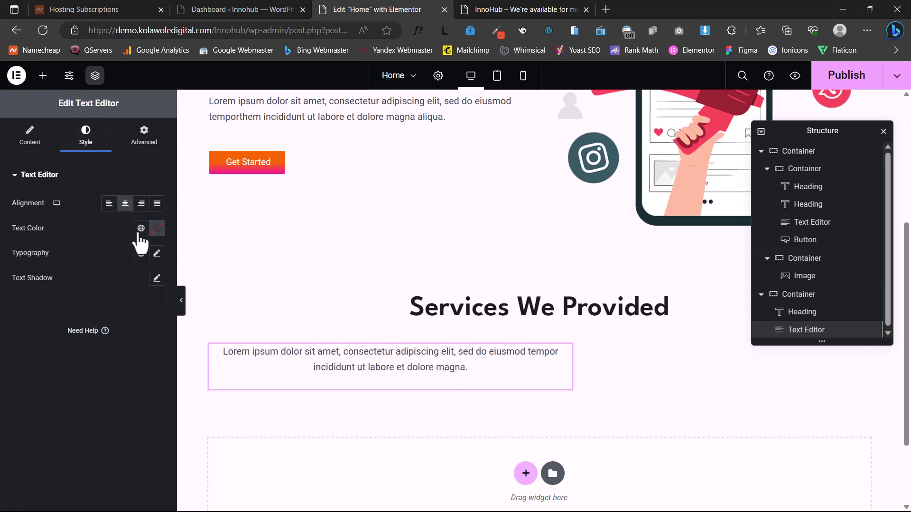
{"action": "mouse_move", "coordinate": [531, 317]}
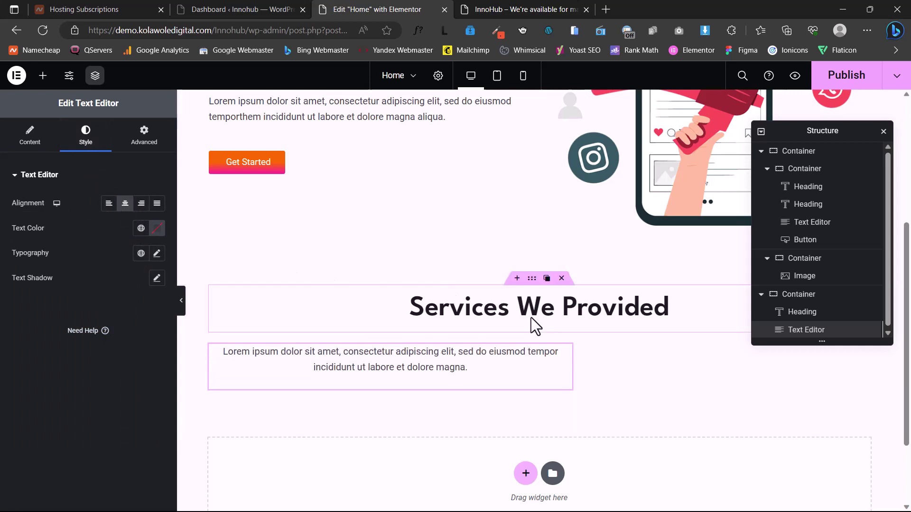
{"action": "left_click", "coordinate": [533, 280]}
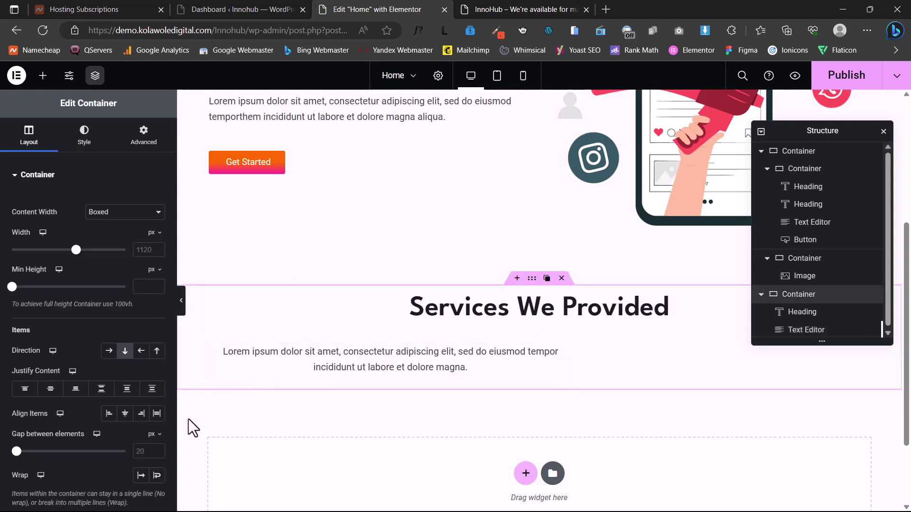
{"action": "left_click", "coordinate": [125, 418]}
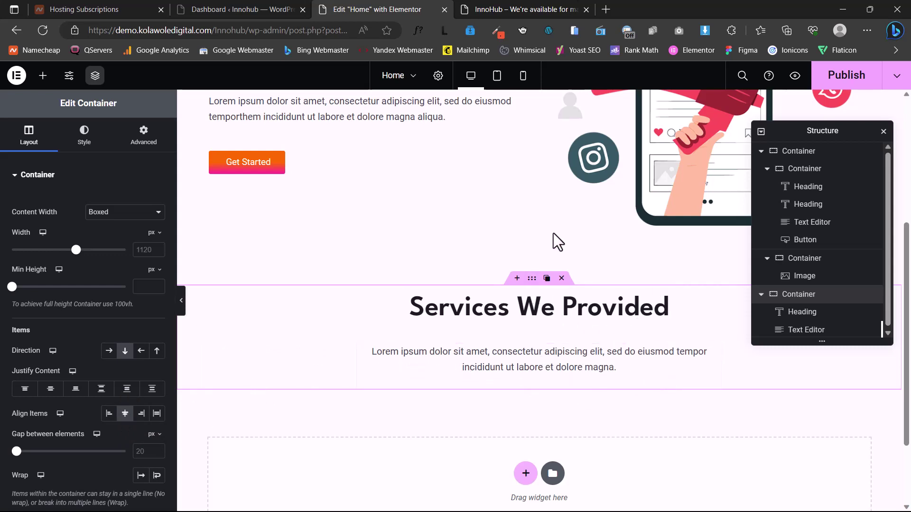
Add an inner container below the services paragraph and place an Icon Box widget inside it.
{"action": "left_click", "coordinate": [43, 79]}
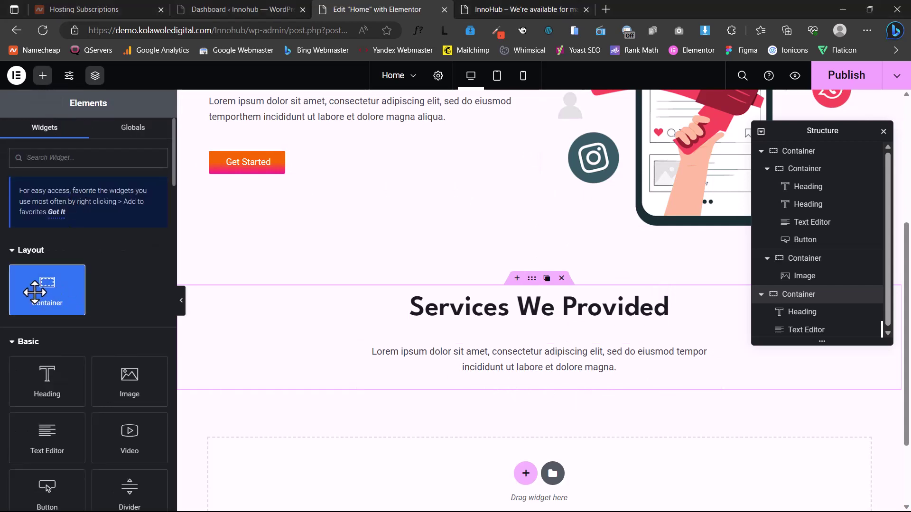
{"action": "left_click_drag", "start_coordinate": [42, 293], "coordinate": [547, 368]}
{"action": "scroll", "coordinate": [541, 353], "scroll_direction": "down", "scroll_amount": 3}
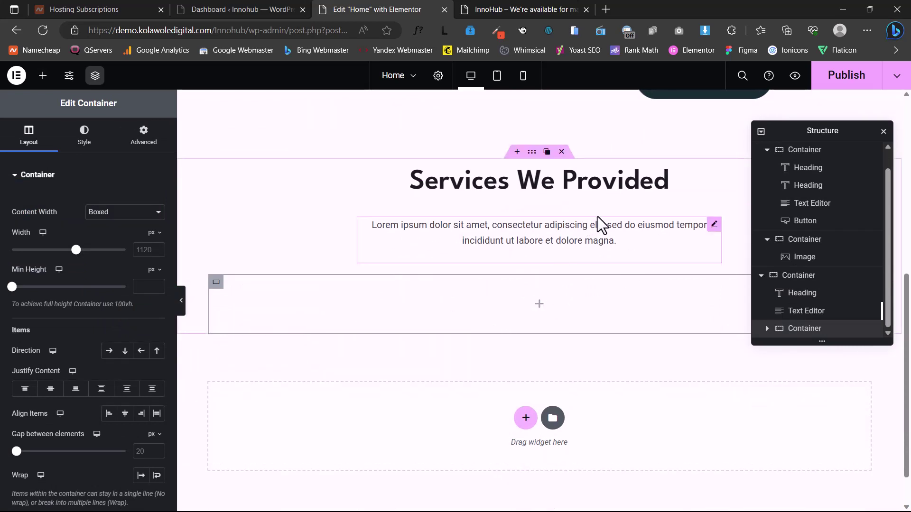
{"action": "left_click", "coordinate": [42, 76]}
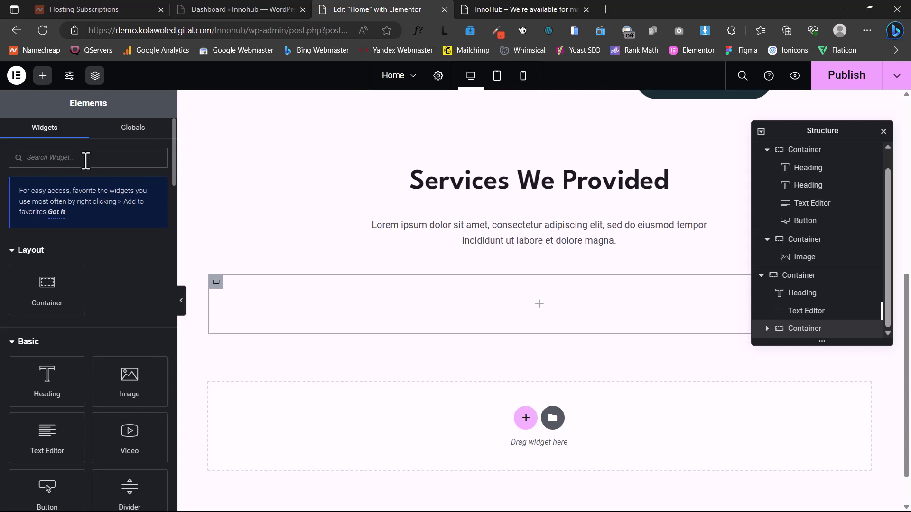
{"action": "type", "text": "ico"}
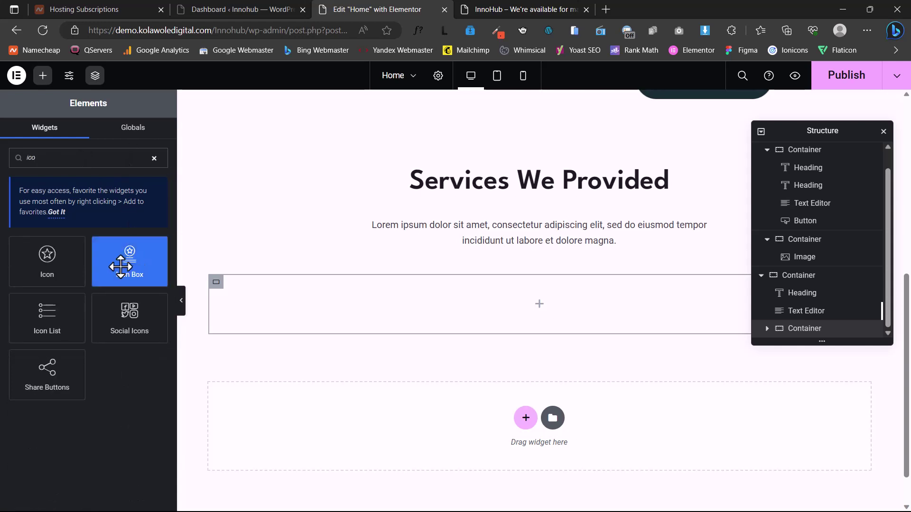
{"action": "left_click_drag", "start_coordinate": [126, 262], "coordinate": [348, 300]}
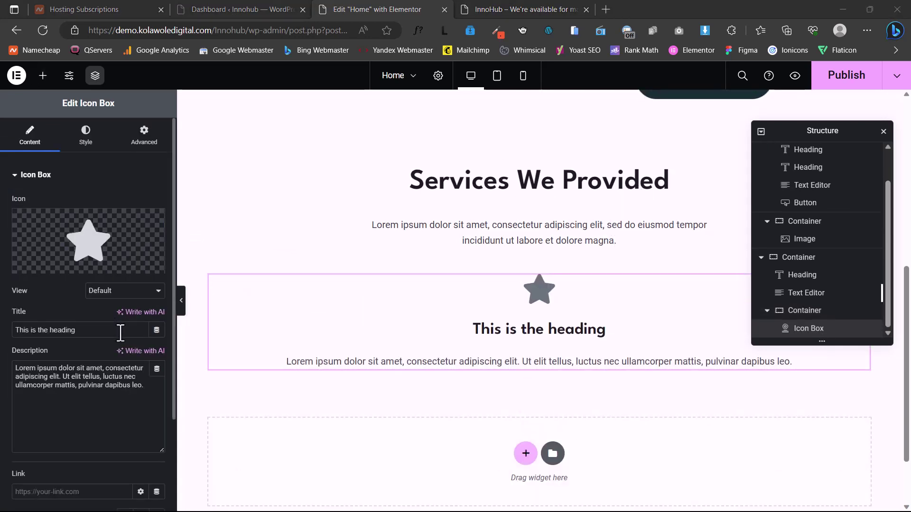
Title the icon box "SEO Optimization" and replace its description with the copied "Sed ut perspiciatis unde omnis iste natus…" text.
{"action": "triple_click", "coordinate": [61, 329]}
{"action": "type", "text": "SEO Optimization"}
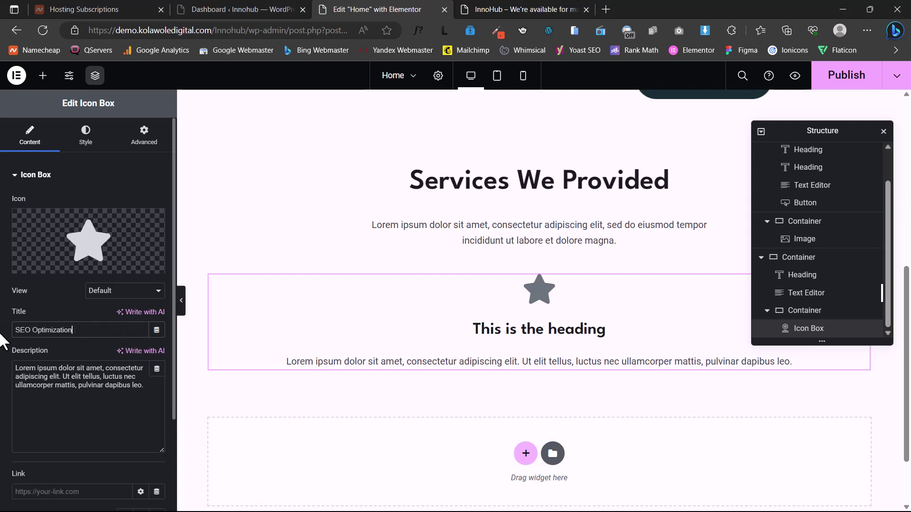
{"action": "triple_click", "coordinate": [73, 398]}
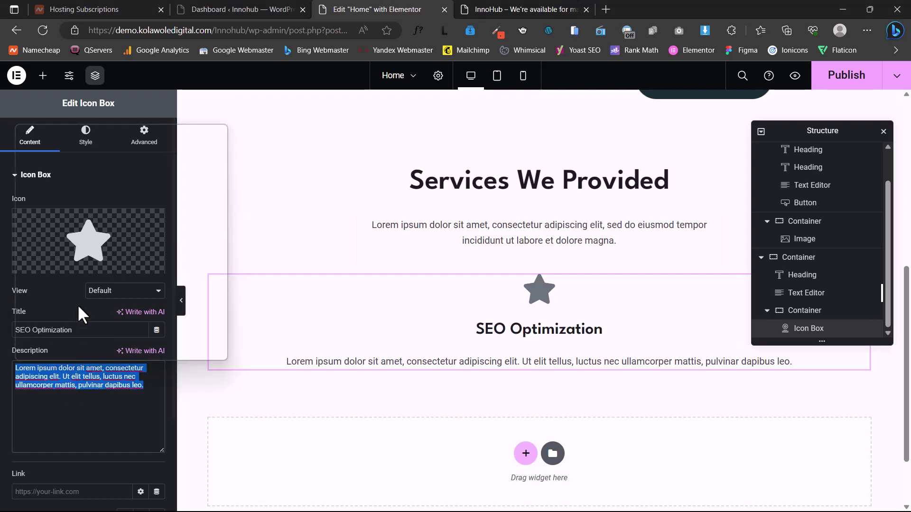
{"action": "key", "text": "super+v"}
{"action": "left_click", "coordinate": [78, 277]}
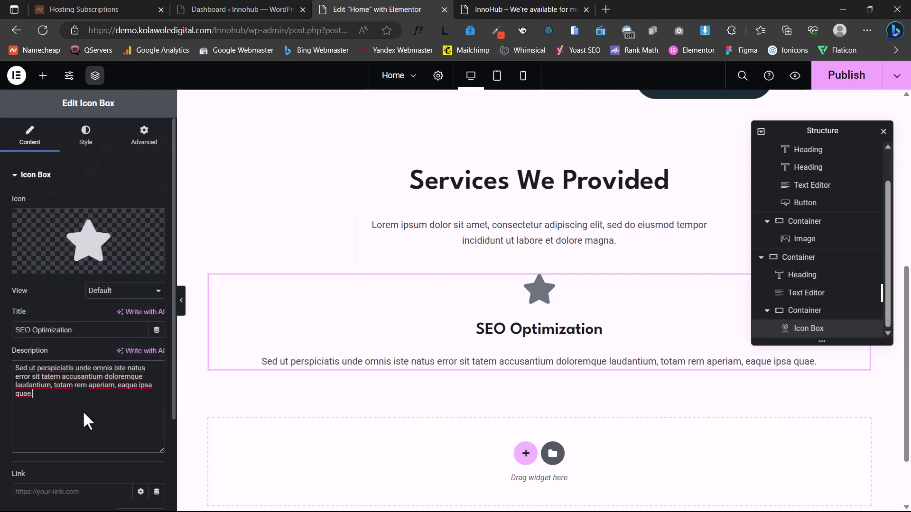
Search the icon library for "comm", insert the solid square comment bubble in the icon box, and set its view to Stacked.
{"action": "mouse_move", "coordinate": [108, 234]}
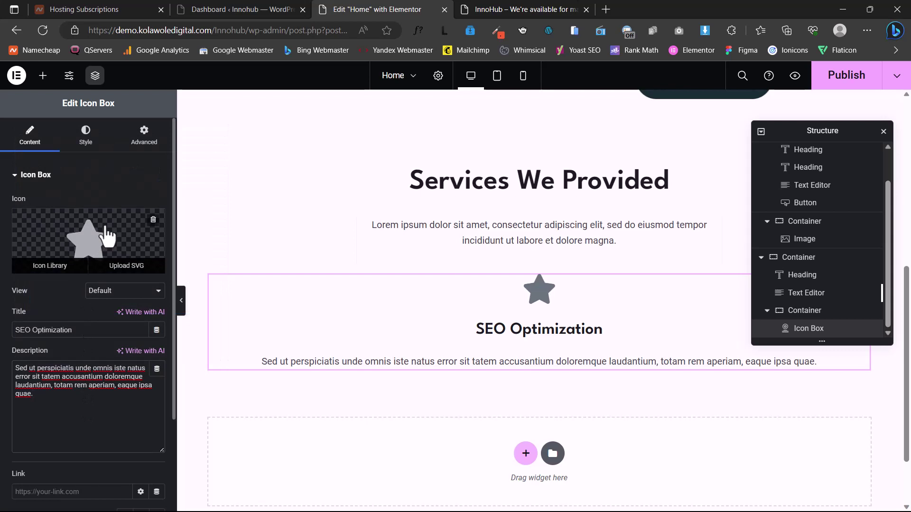
{"action": "left_click", "coordinate": [108, 235]}
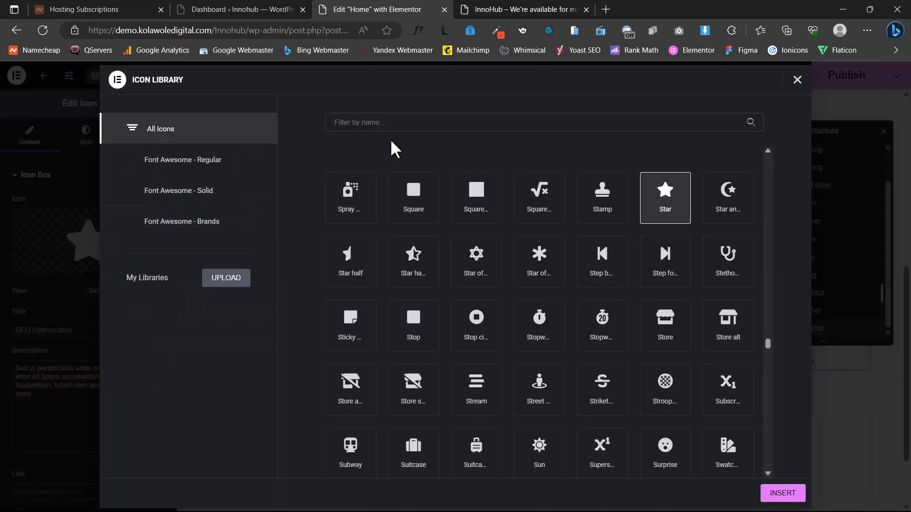
{"action": "left_click", "coordinate": [406, 122]}
{"action": "type", "text": "comm"}
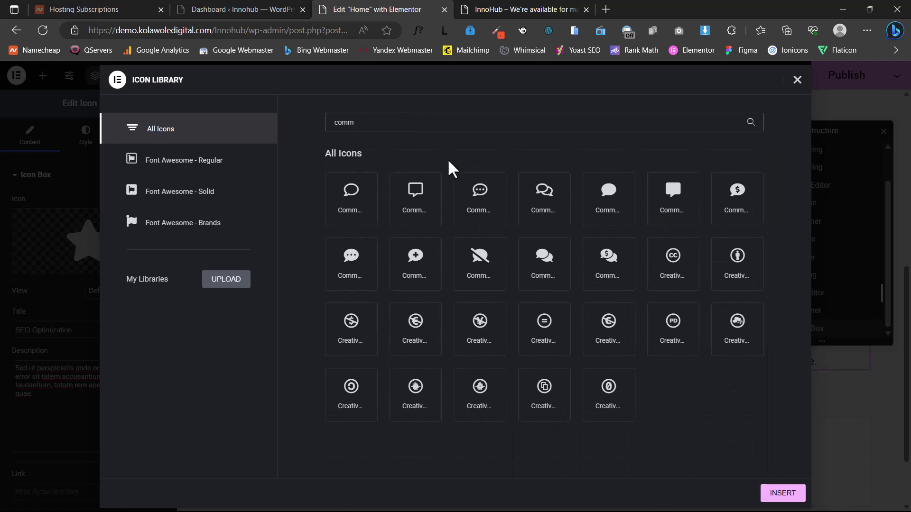
{"action": "left_click", "coordinate": [667, 198]}
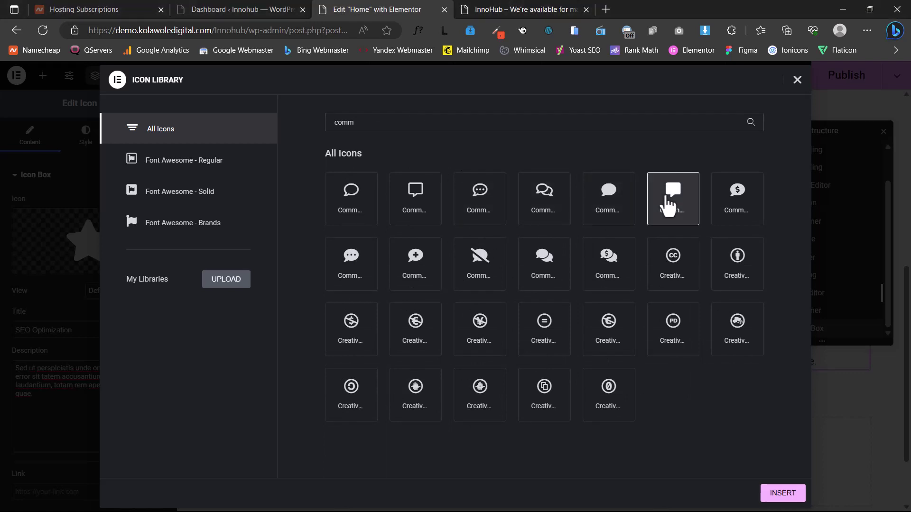
{"action": "left_click", "coordinate": [778, 493]}
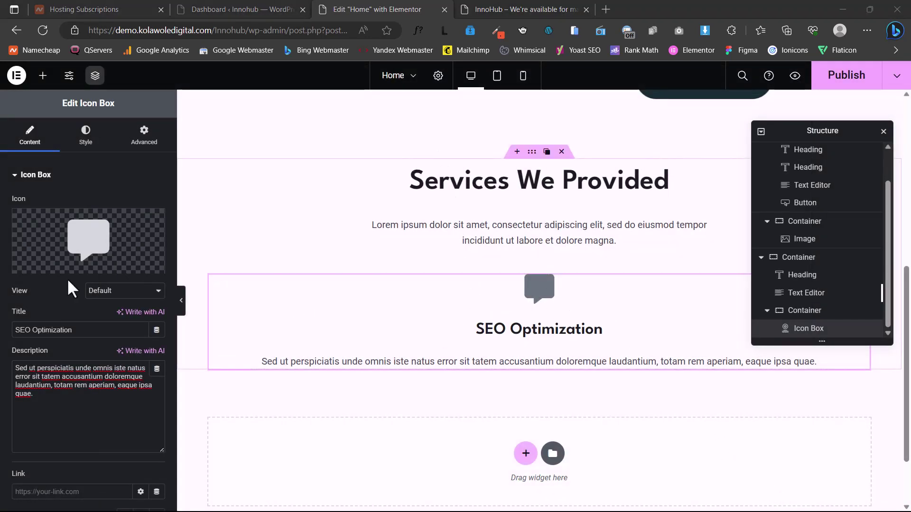
{"action": "left_click", "coordinate": [126, 294]}
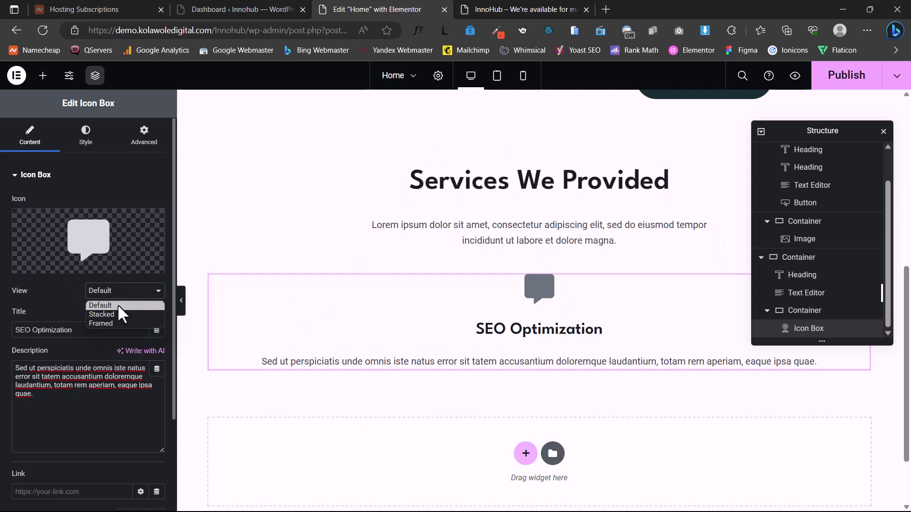
{"action": "left_click", "coordinate": [115, 313]}
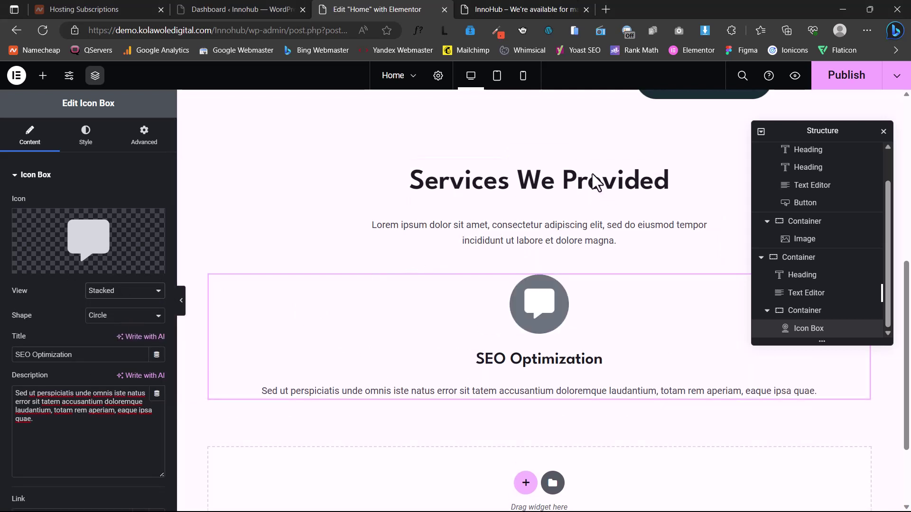
Set the icon box's primary icon color to the global S1 green and its secondary color to the global White.
{"action": "left_click", "coordinate": [89, 143]}
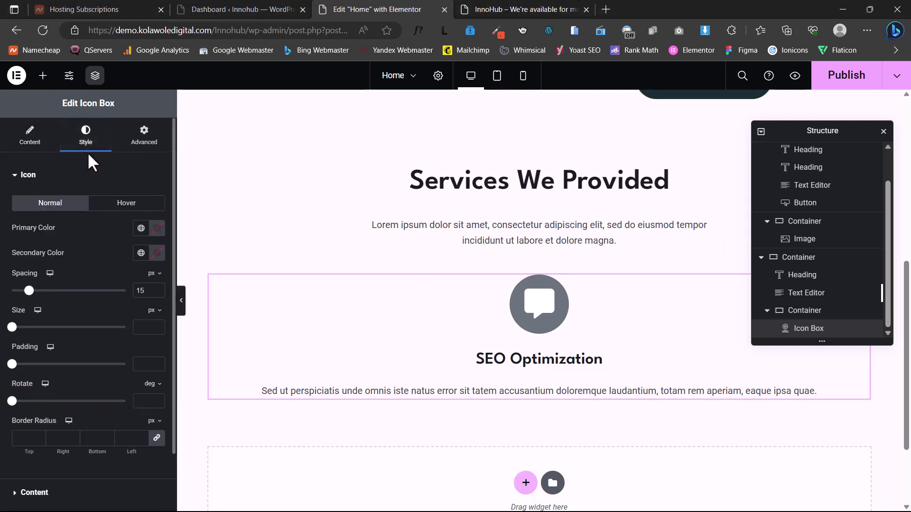
{"action": "left_click", "coordinate": [142, 231]}
{"action": "scroll", "coordinate": [62, 372], "scroll_direction": "down", "scroll_amount": 2}
{"action": "scroll", "coordinate": [60, 377], "scroll_direction": "down", "scroll_amount": 1}
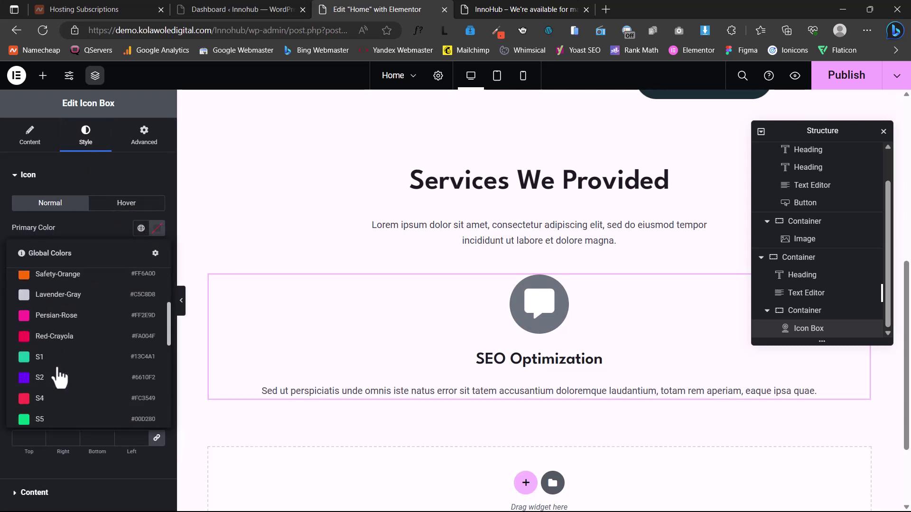
{"action": "left_click", "coordinate": [57, 356]}
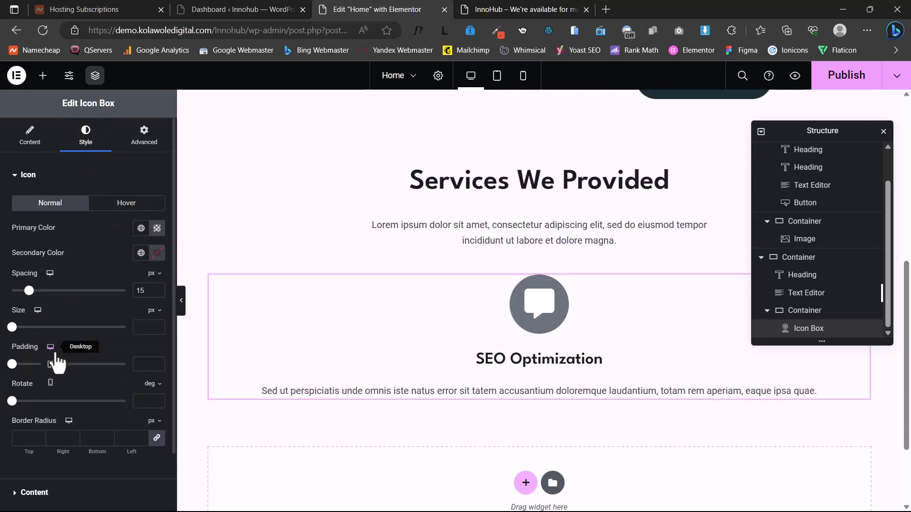
{"action": "left_click", "coordinate": [142, 255]}
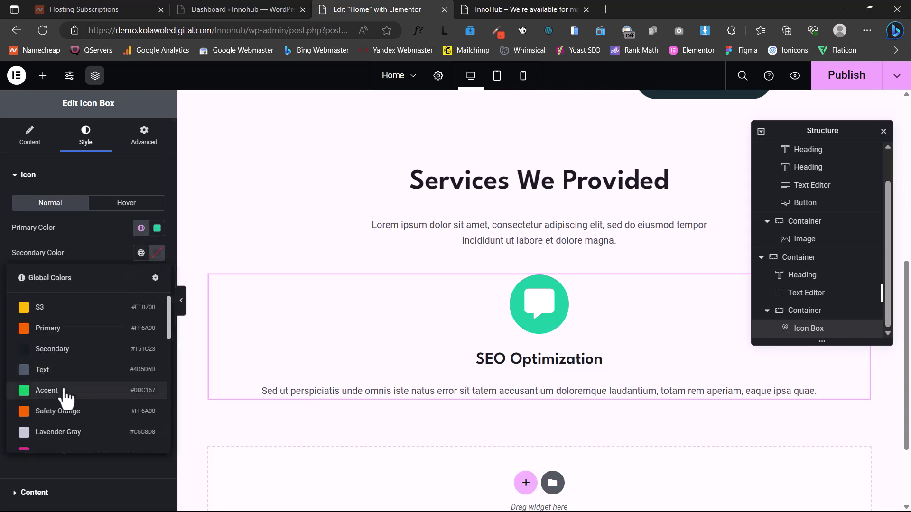
{"action": "scroll", "coordinate": [66, 394], "scroll_direction": "down", "scroll_amount": 5}
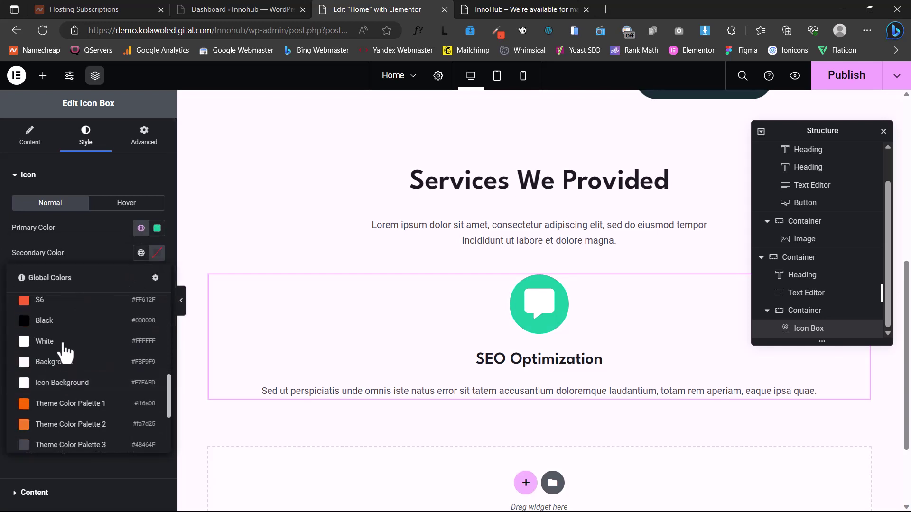
{"action": "left_click", "coordinate": [64, 343]}
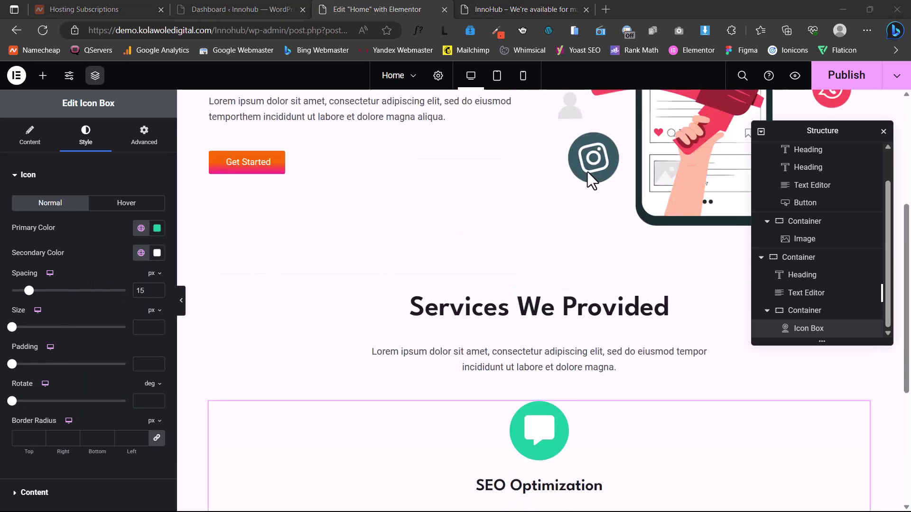
Give the outer services container a classic background in the global Background color.
{"action": "scroll", "coordinate": [588, 172], "scroll_direction": "up", "scroll_amount": 3}
{"action": "mouse_move", "coordinate": [532, 311]}
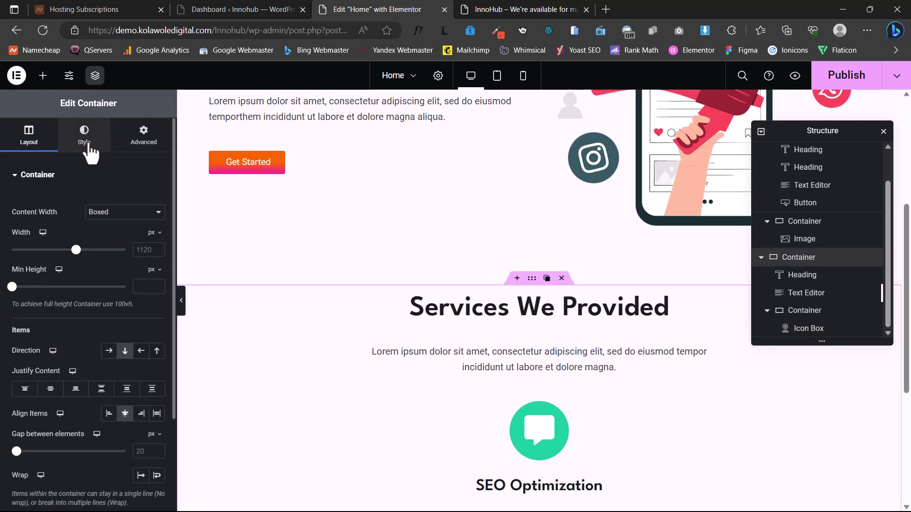
{"action": "left_click", "coordinate": [85, 142]}
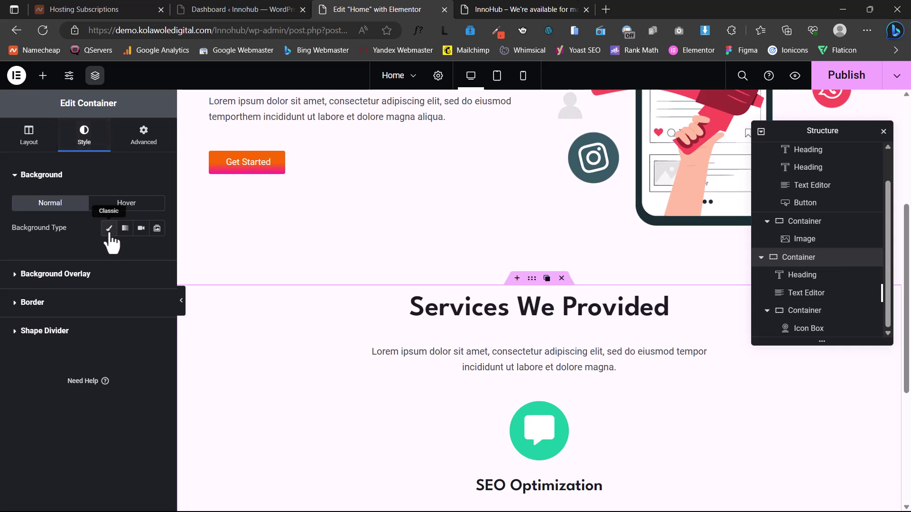
{"action": "left_click", "coordinate": [109, 230]}
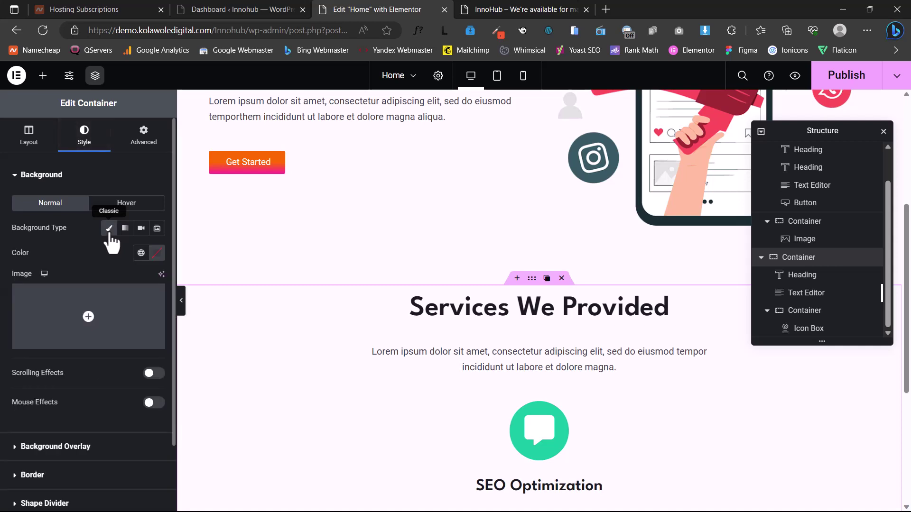
{"action": "left_click", "coordinate": [142, 254]}
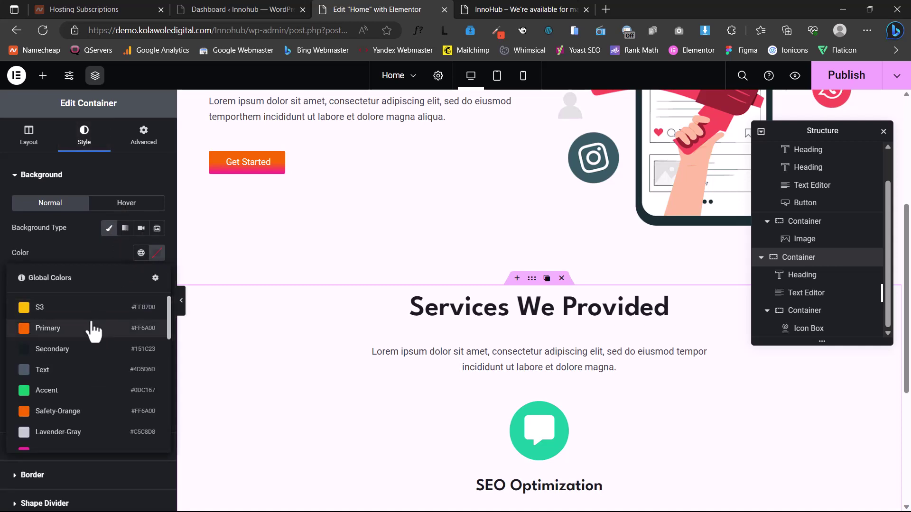
{"action": "scroll", "coordinate": [95, 342], "scroll_direction": "down", "scroll_amount": 2}
{"action": "scroll", "coordinate": [94, 351], "scroll_direction": "down", "scroll_amount": 3}
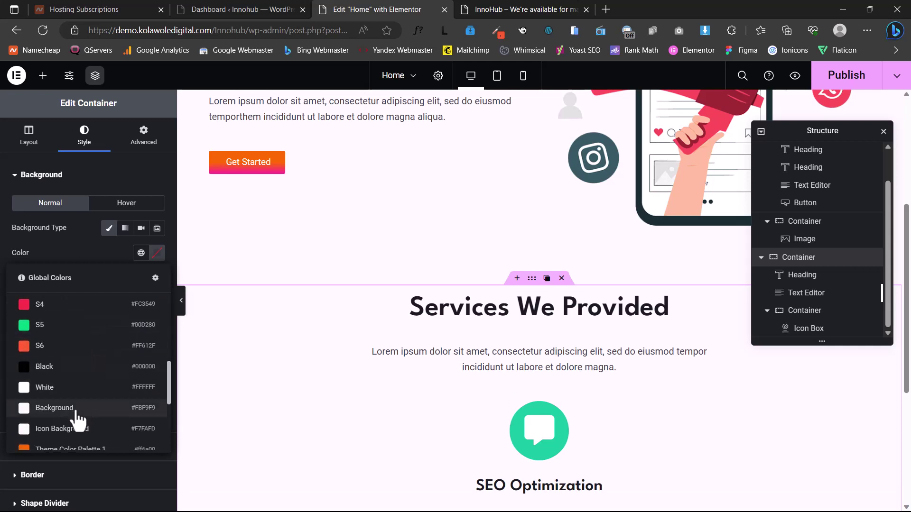
{"action": "left_click", "coordinate": [55, 408]}
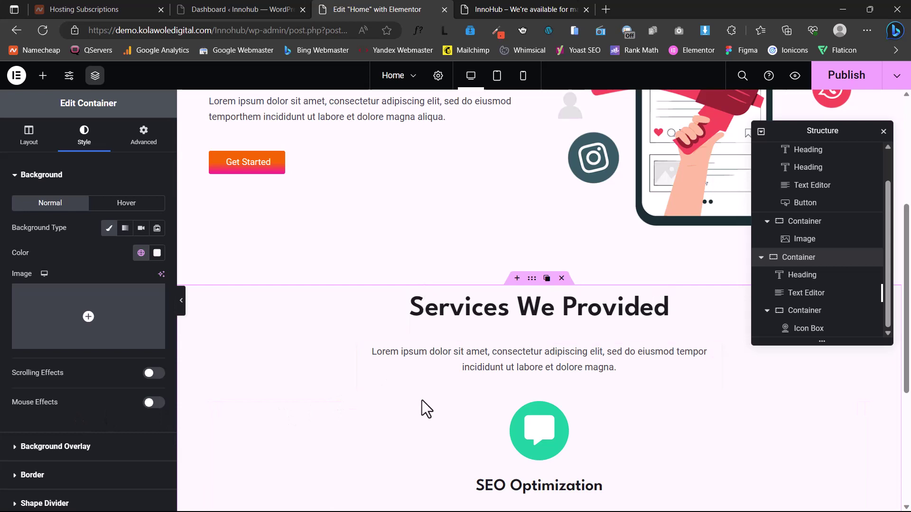
{"action": "scroll", "coordinate": [399, 381], "scroll_direction": "down", "scroll_amount": 4}
{"action": "scroll", "coordinate": [382, 376], "scroll_direction": "up", "scroll_amount": 5}
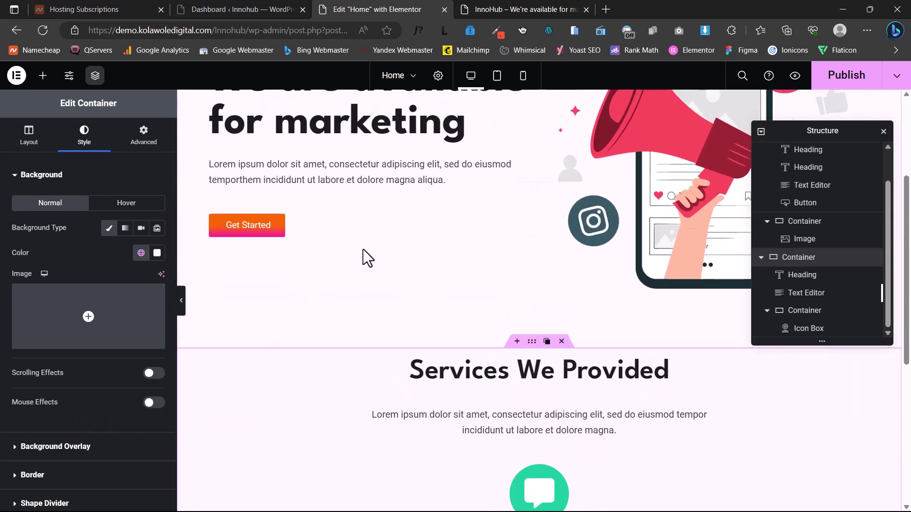
{"action": "scroll", "coordinate": [589, 182], "scroll_direction": "down", "scroll_amount": 1}
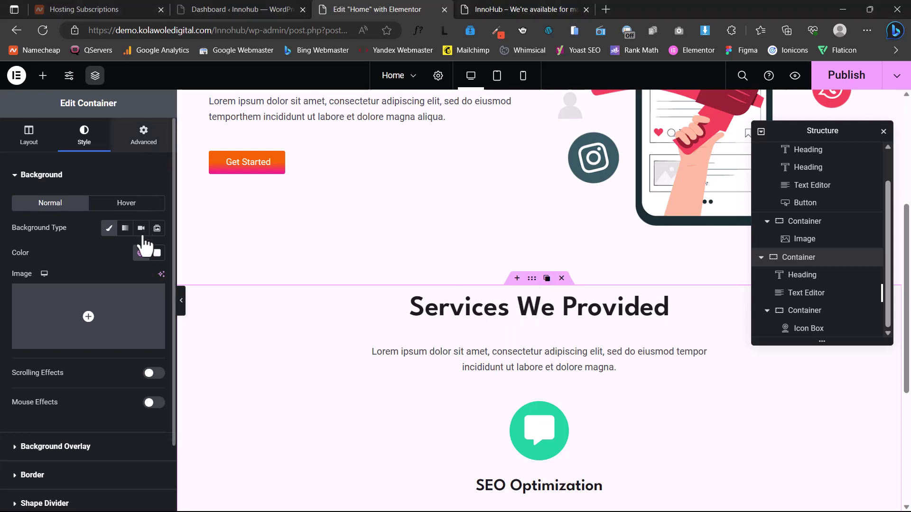
Unlink the services container's padding and set top and bottom to 100 px, with right and left at 0.
{"action": "left_click", "coordinate": [140, 142]}
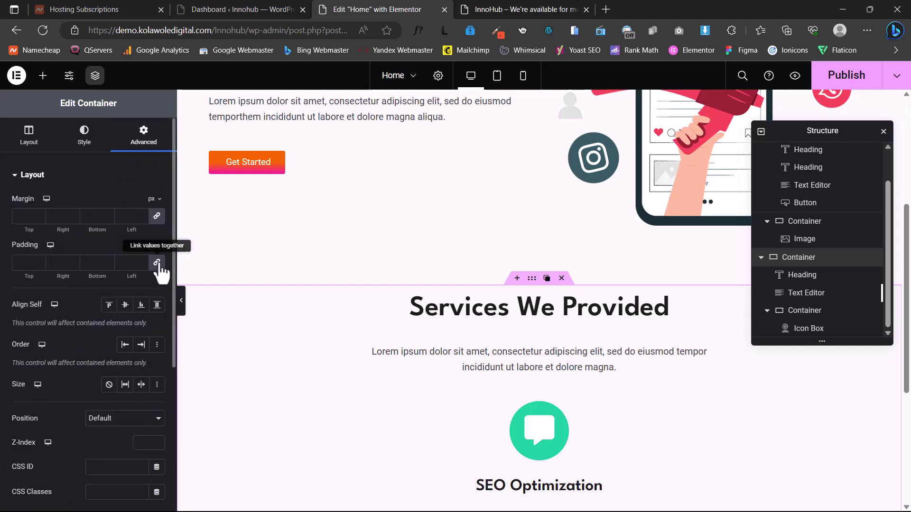
{"action": "left_click", "coordinate": [24, 263]}
{"action": "type", "text": "0"}
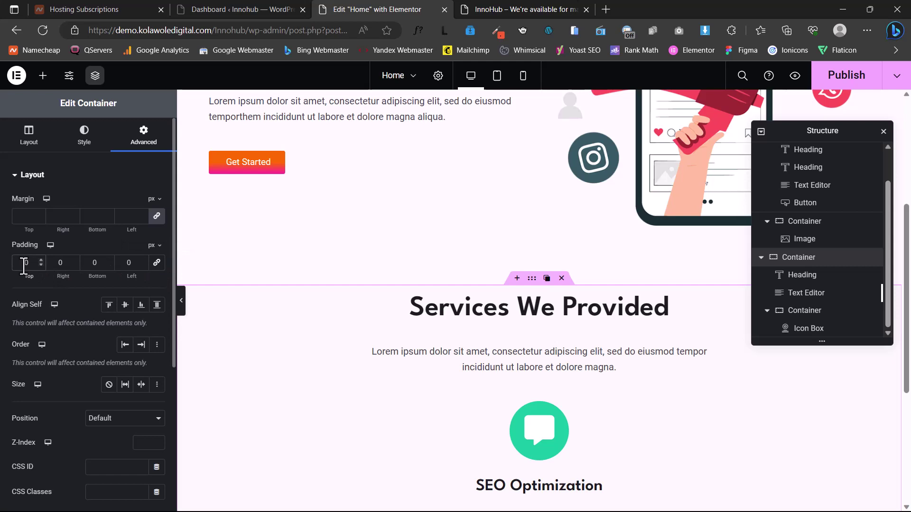
{"action": "type", "text": "100"}
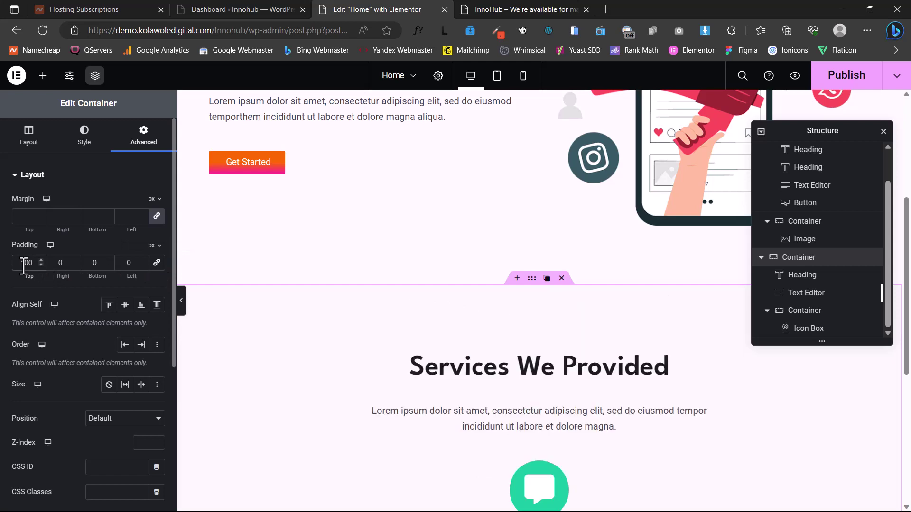
{"action": "left_click", "coordinate": [87, 259]}
{"action": "type", "text": "100"}
{"action": "scroll", "coordinate": [119, 256], "scroll_direction": "down", "scroll_amount": 3}
{"action": "scroll", "coordinate": [443, 343], "scroll_direction": "down", "scroll_amount": 5}
{"action": "scroll", "coordinate": [436, 344], "scroll_direction": "up", "scroll_amount": 3}
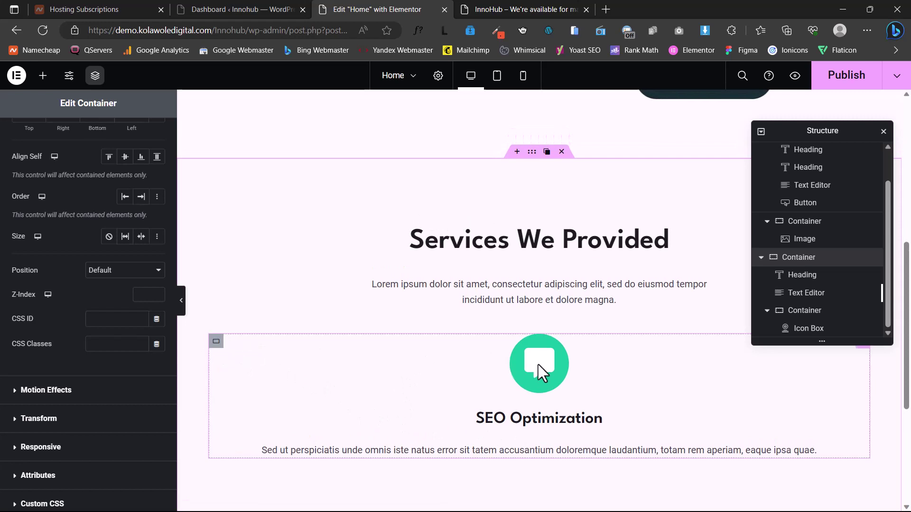
Give the SEO Optimization icon box a classic background in the global White color.
{"action": "left_click", "coordinate": [510, 394]}
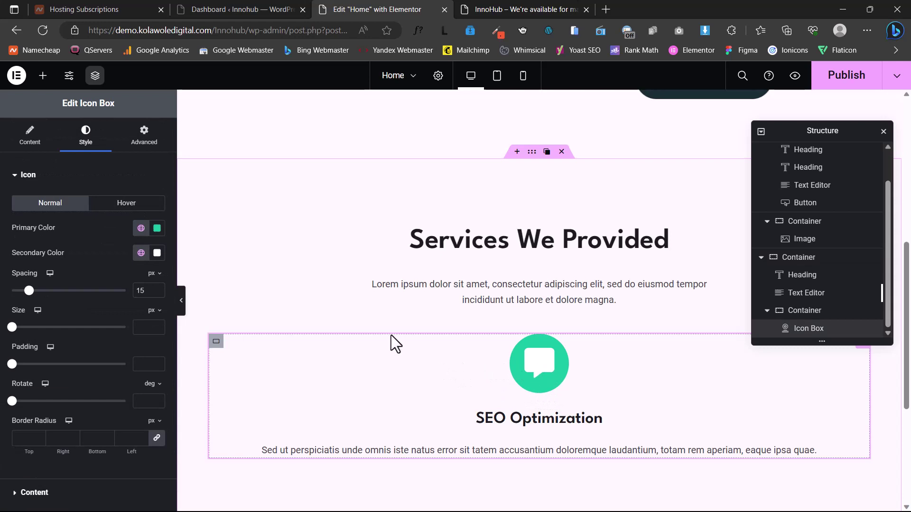
{"action": "left_click", "coordinate": [140, 145]}
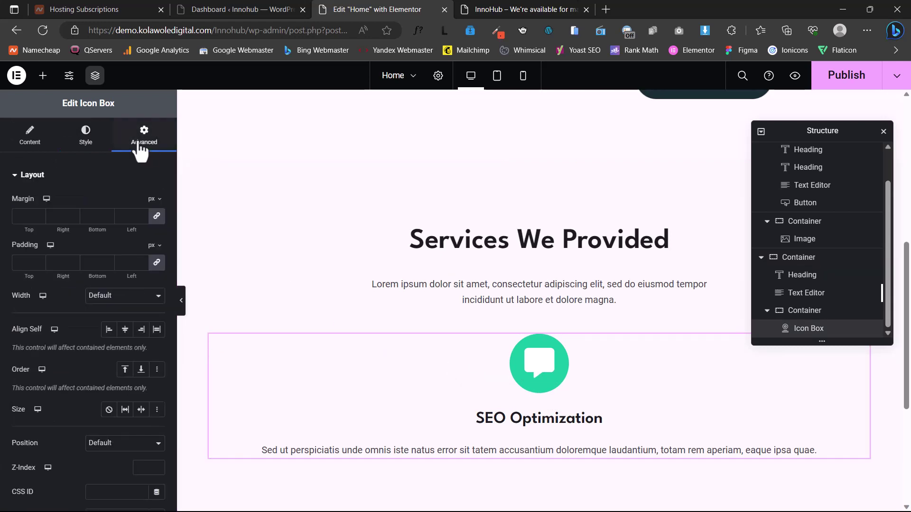
{"action": "scroll", "coordinate": [79, 365], "scroll_direction": "down", "scroll_amount": 5}
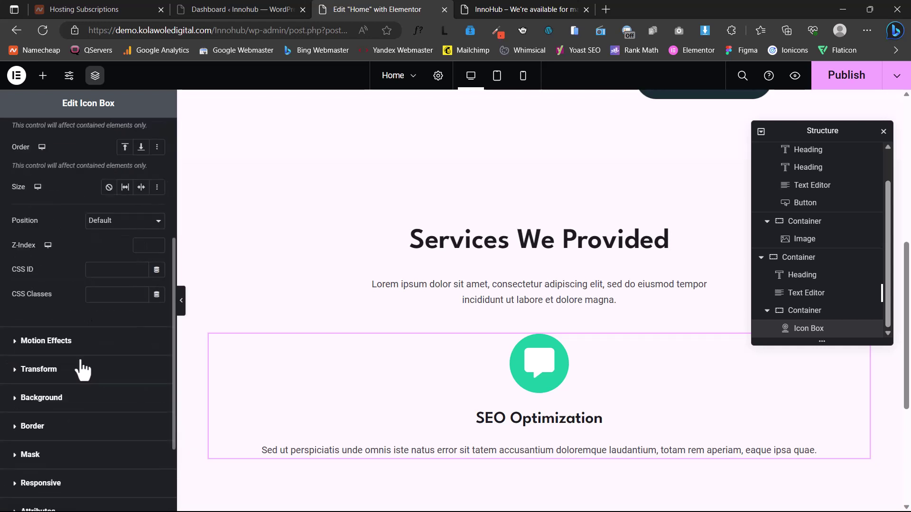
{"action": "left_click", "coordinate": [63, 399]}
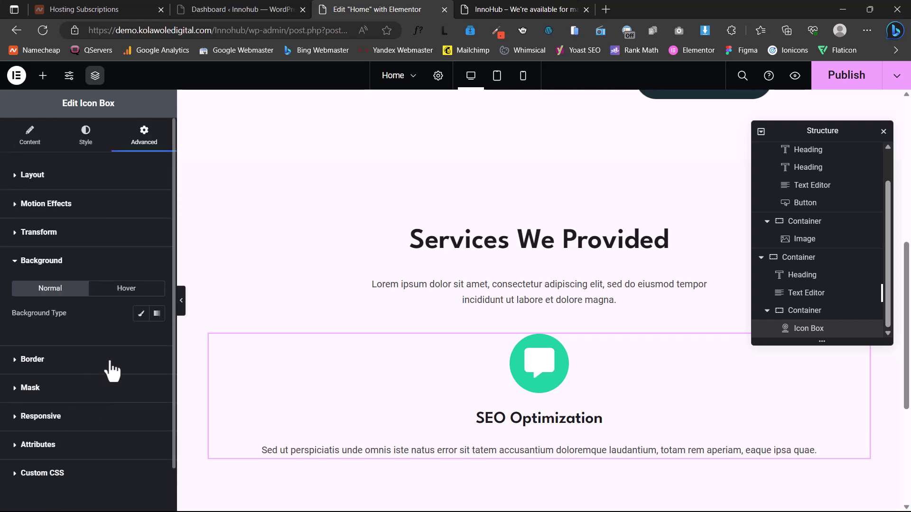
{"action": "left_click", "coordinate": [141, 327]}
{"action": "left_click", "coordinate": [141, 338]}
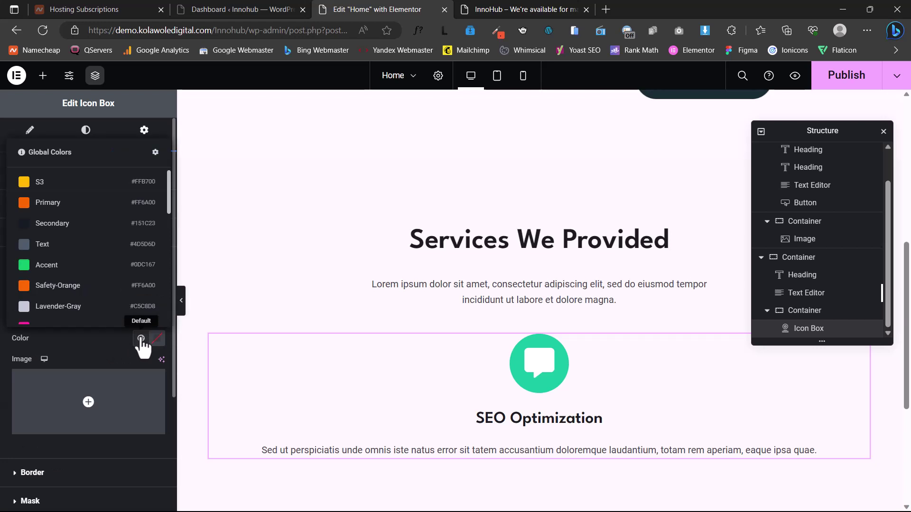
{"action": "scroll", "coordinate": [135, 305], "scroll_direction": "down", "scroll_amount": 4}
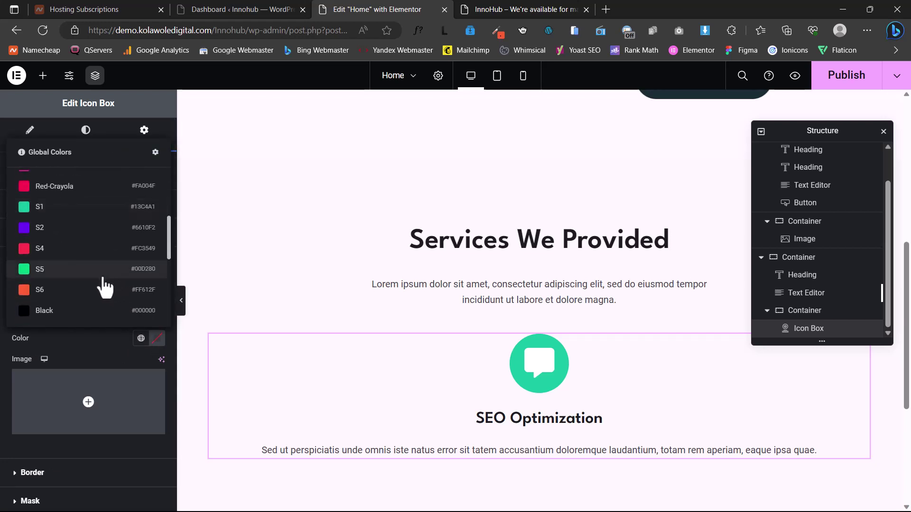
{"action": "scroll", "coordinate": [105, 287], "scroll_direction": "down", "scroll_amount": 3}
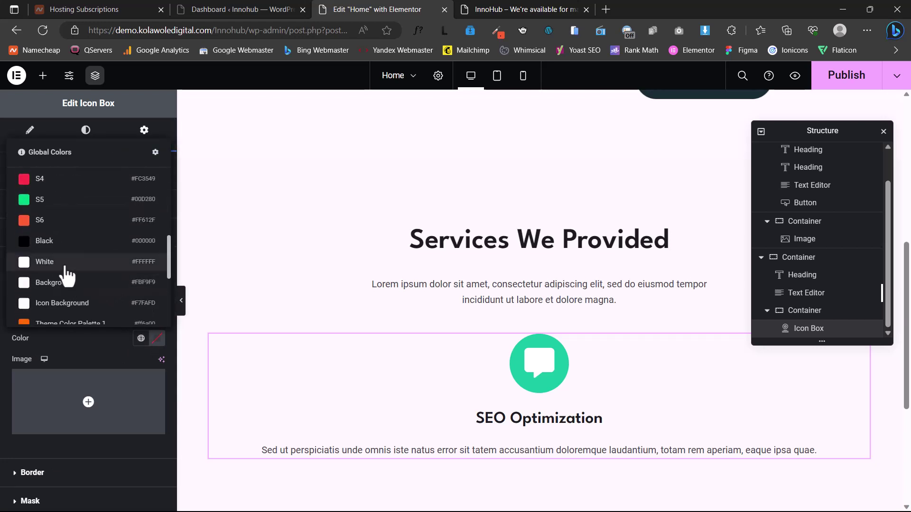
{"action": "left_click", "coordinate": [67, 262]}
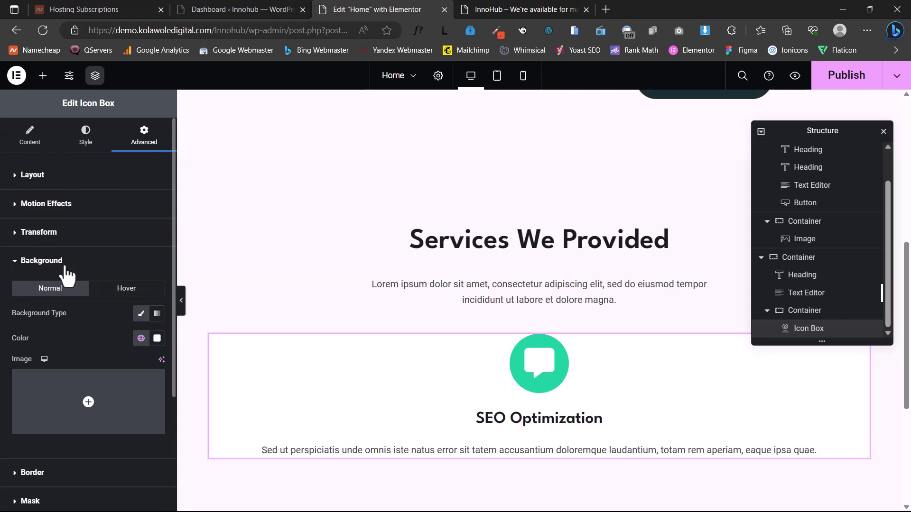
Add a box shadow to the icon box with a vertical offset of 6 and a blur of 24.
{"action": "scroll", "coordinate": [60, 318], "scroll_direction": "down", "scroll_amount": 3}
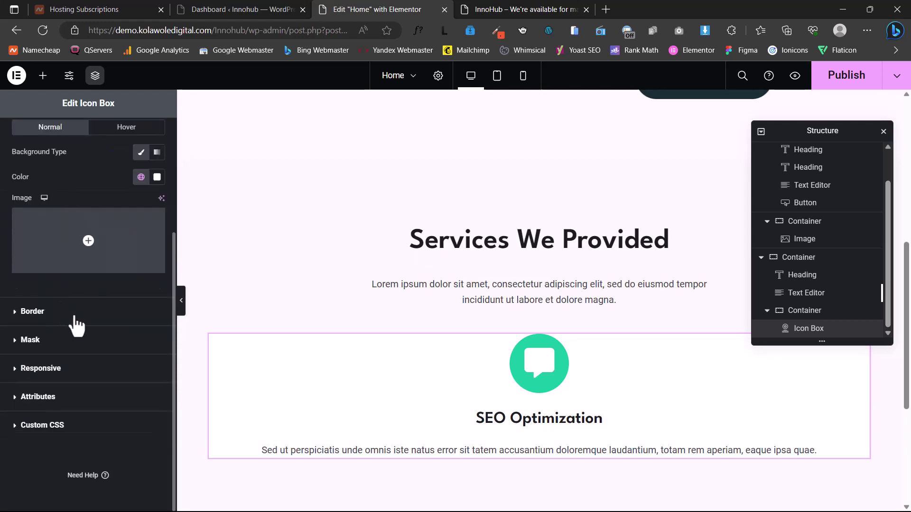
{"action": "left_click", "coordinate": [76, 321]}
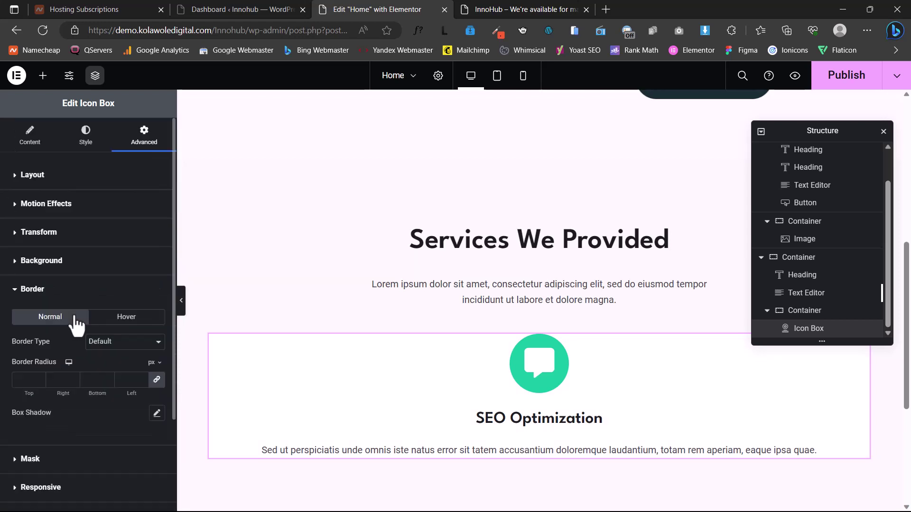
{"action": "scroll", "coordinate": [78, 315], "scroll_direction": "down", "scroll_amount": 3}
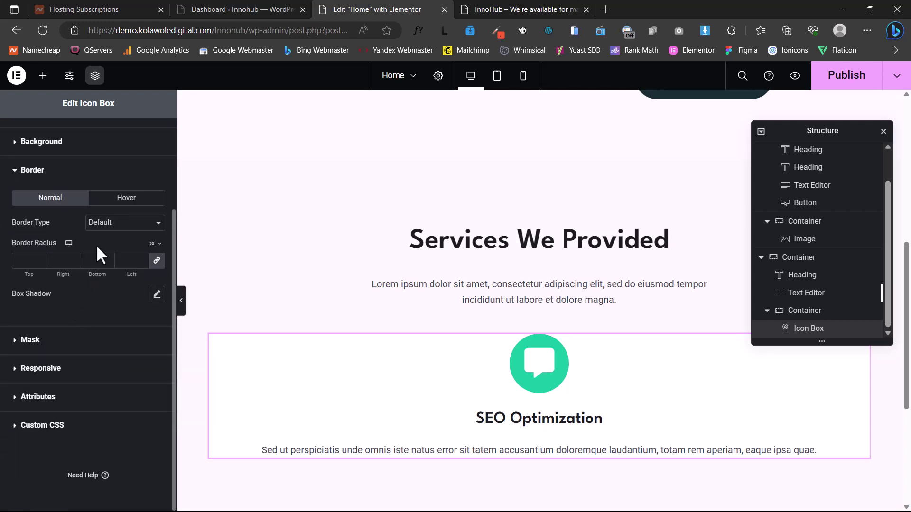
{"action": "left_click", "coordinate": [157, 295]}
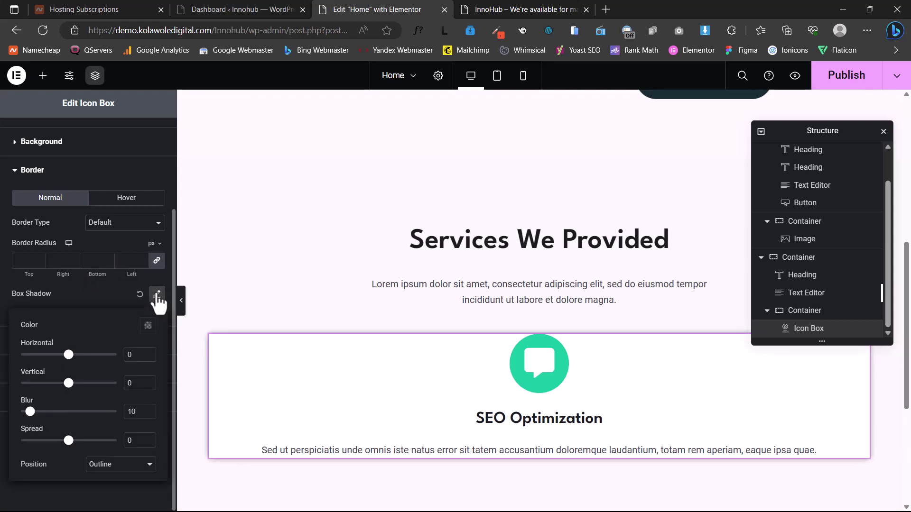
{"action": "double_click", "coordinate": [134, 383]}
{"action": "type", "text": "6"}
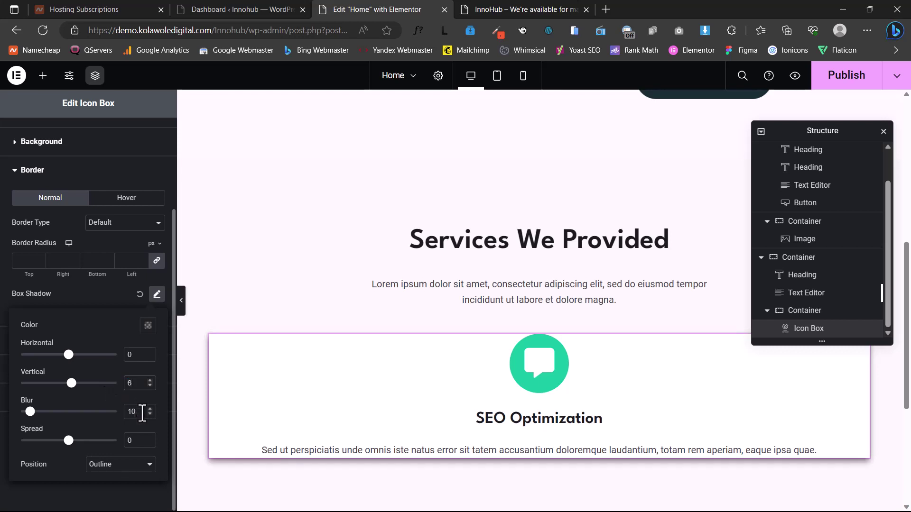
{"action": "double_click", "coordinate": [134, 412]}
{"action": "type", "text": "24"}
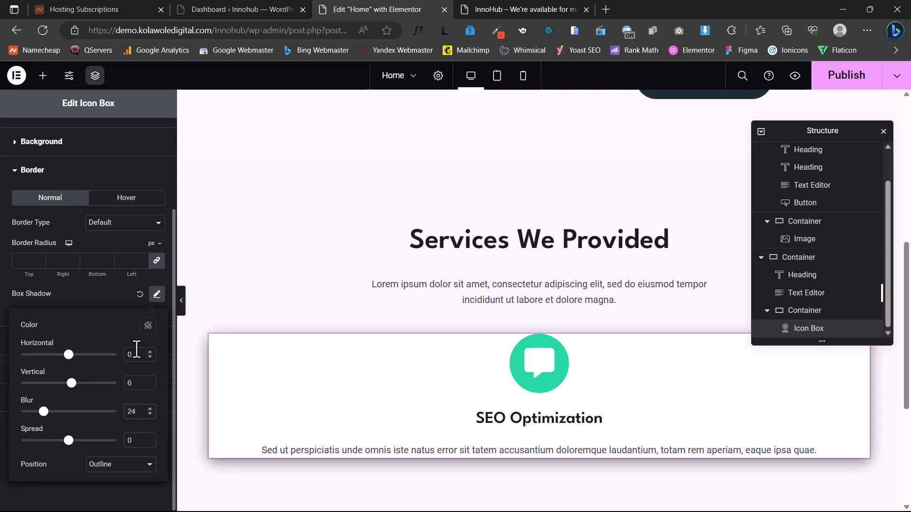
Lighten the icon box's shadow by setting its color to rgba(0, 0, 0, 0.12).
{"action": "left_click", "coordinate": [148, 326]}
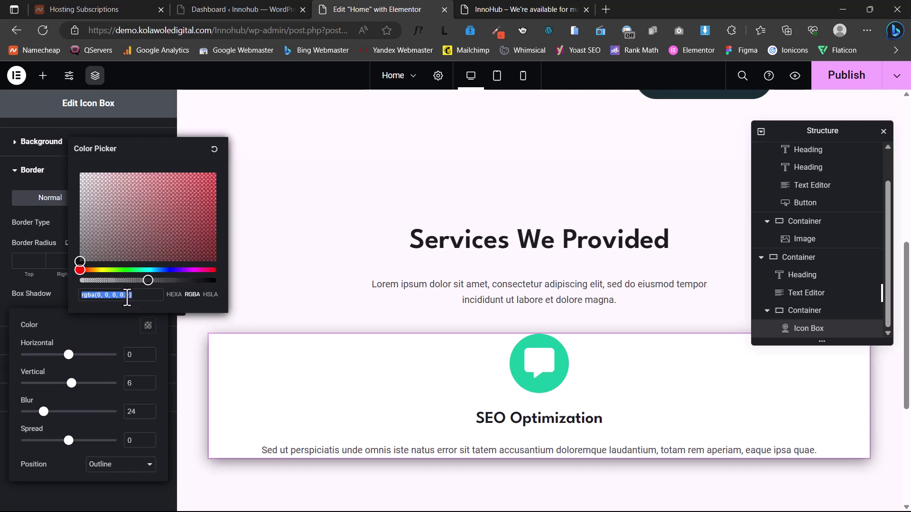
{"action": "left_click", "coordinate": [130, 298]}
{"action": "key", "text": "BackSpace"}
{"action": "type", "text": "2"}
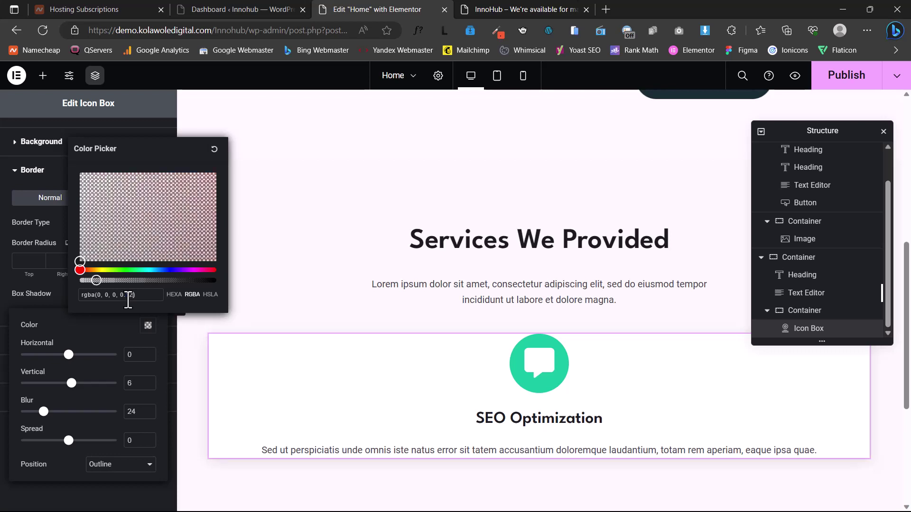
{"action": "left_click", "coordinate": [92, 334]}
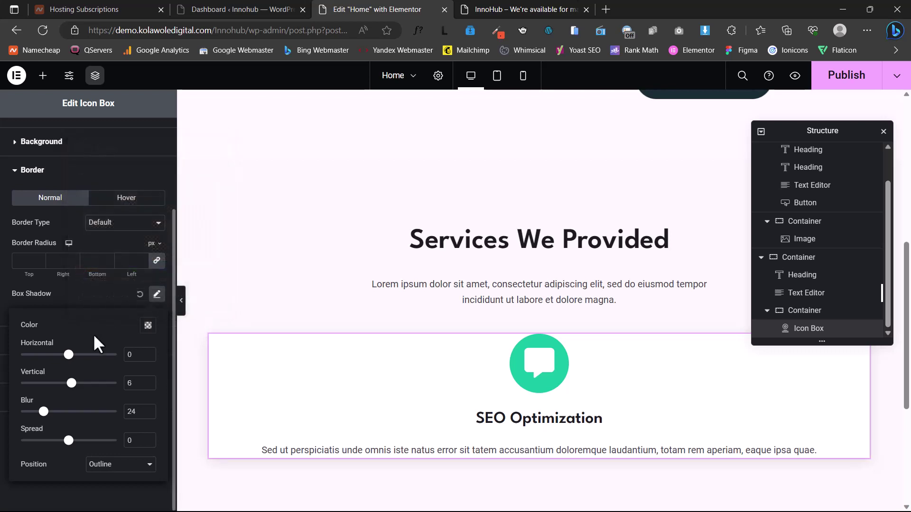
Give the SEO Optimization icon box a solid border 1 px wide on all sides with an 8 px border radius.
{"action": "left_click", "coordinate": [583, 185]}
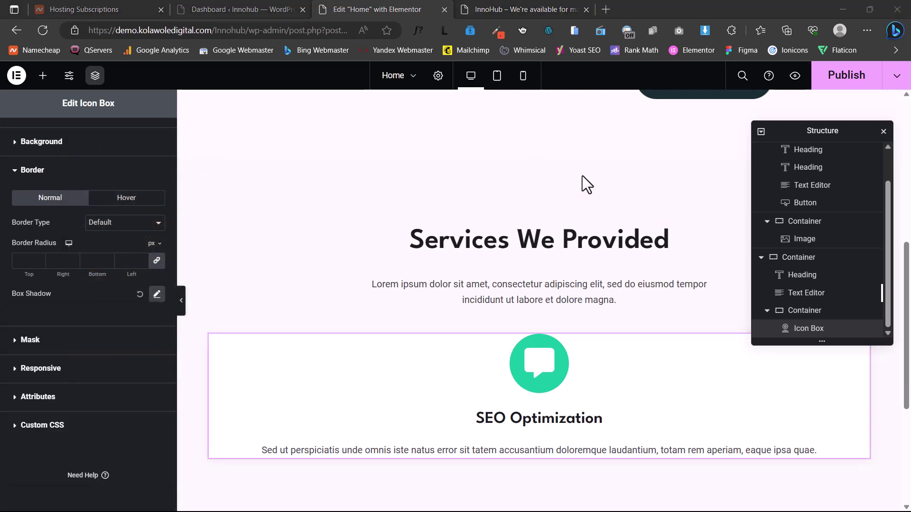
{"action": "left_click", "coordinate": [122, 226]}
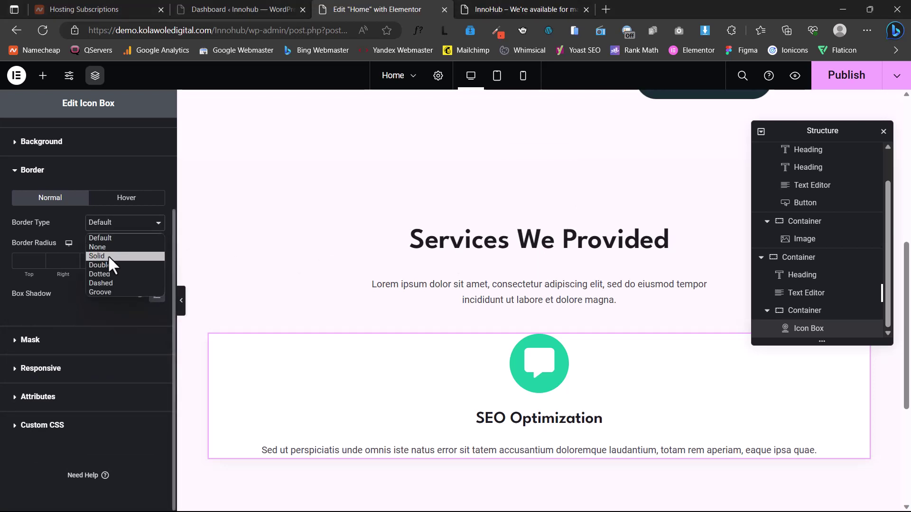
{"action": "left_click", "coordinate": [108, 255]}
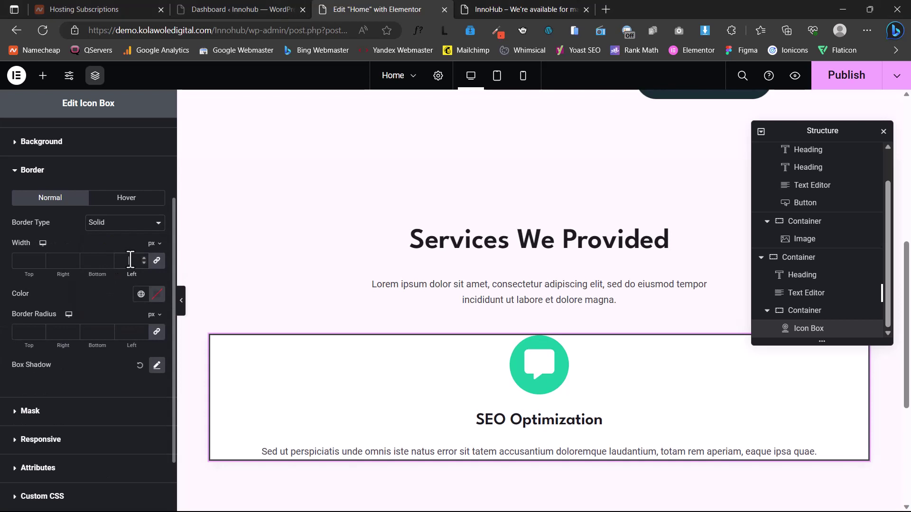
{"action": "left_click", "coordinate": [130, 260]}
{"action": "type", "text": "1"}
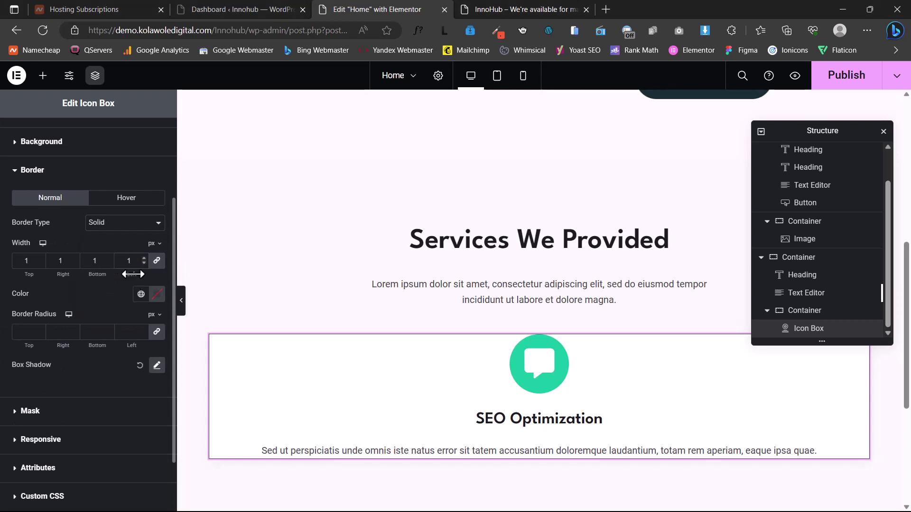
{"action": "left_click", "coordinate": [131, 332]}
{"action": "type", "text": "8"}
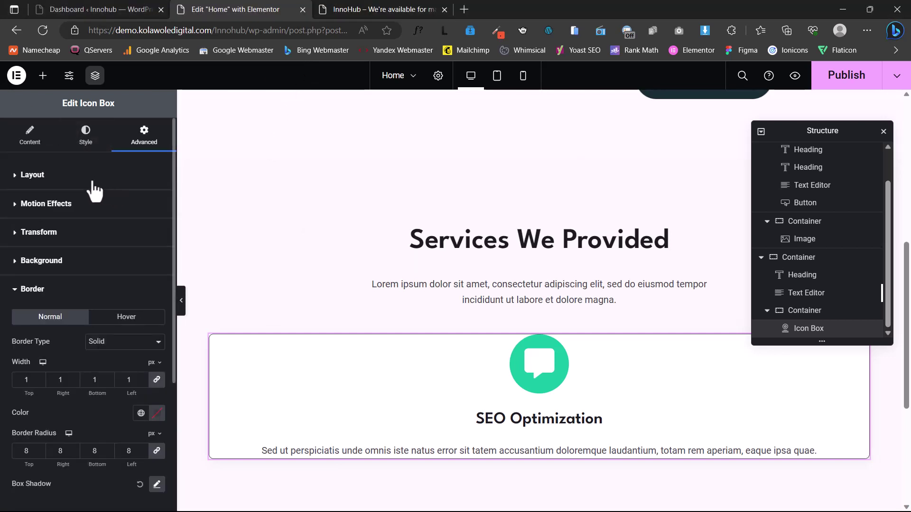
Open the icon box's advanced layout settings containing its margin and padding.
{"action": "left_click", "coordinate": [44, 174]}
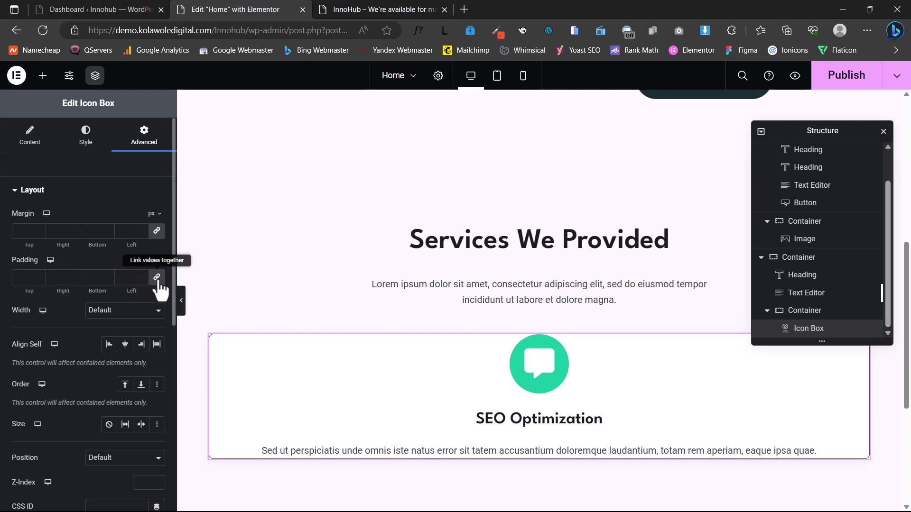
Set the icon box's padding to 30 px top and bottom and 40 px right and left, unlinked.
{"action": "left_click", "coordinate": [22, 278]}
{"action": "type", "text": "0"}
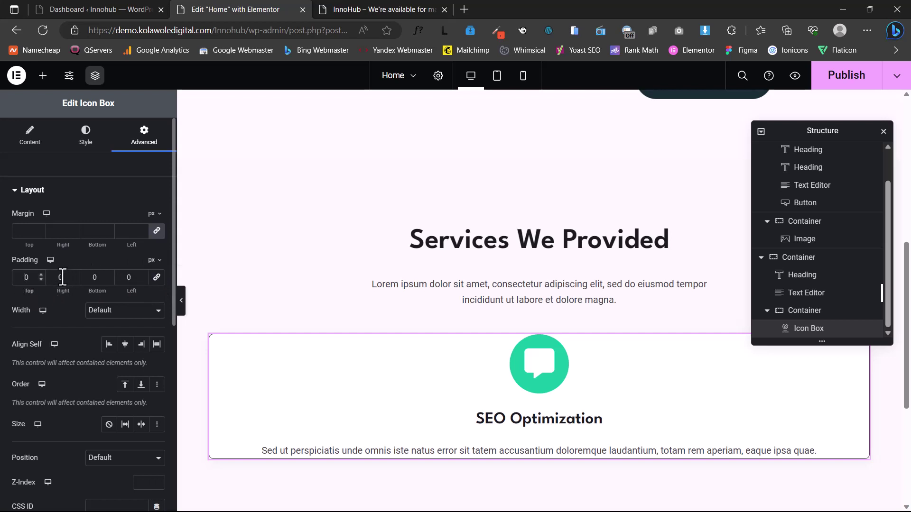
{"action": "type", "text": "3"}
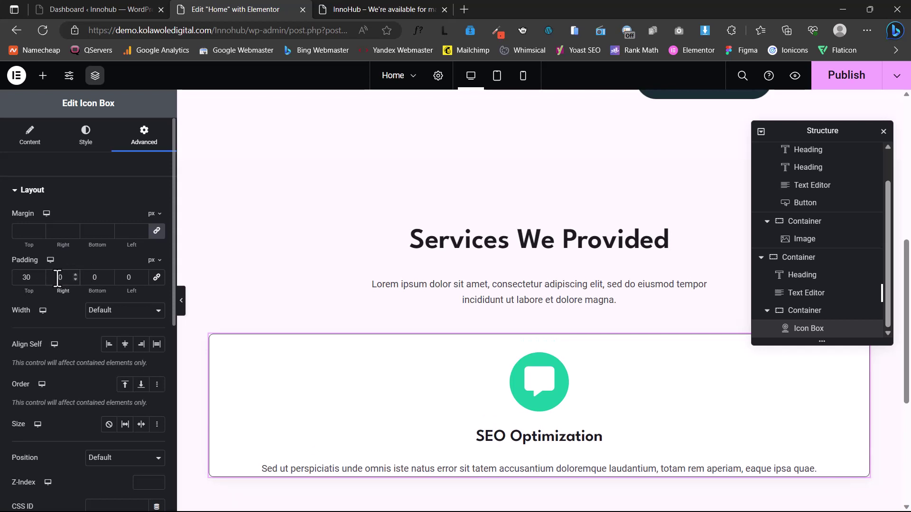
{"action": "left_click", "coordinate": [58, 279]}
{"action": "type", "text": "4"}
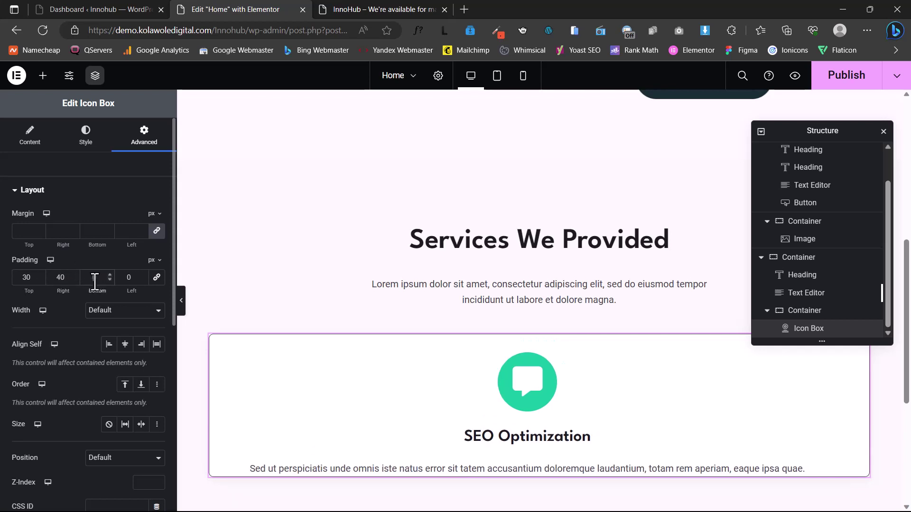
{"action": "left_click", "coordinate": [95, 280]}
{"action": "type", "text": "30"}
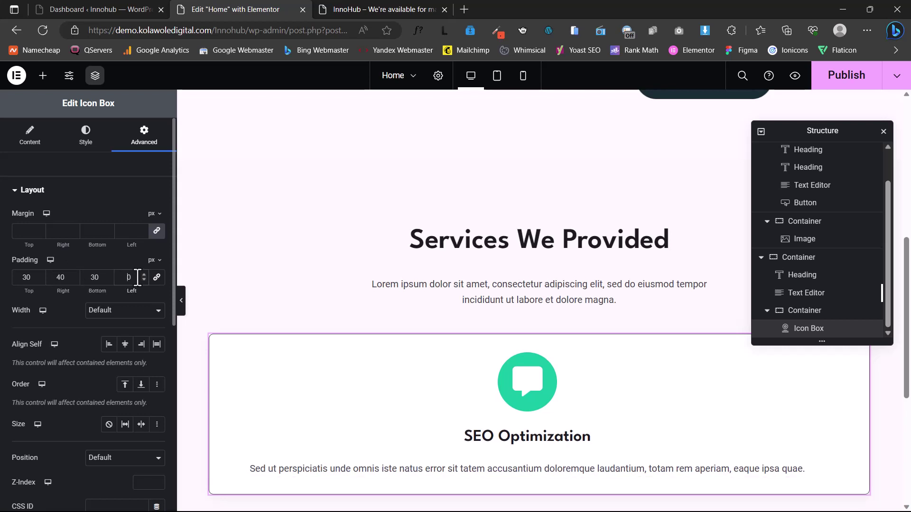
{"action": "type", "text": "4"}
{"action": "scroll", "coordinate": [498, 187], "scroll_direction": "down", "scroll_amount": 3}
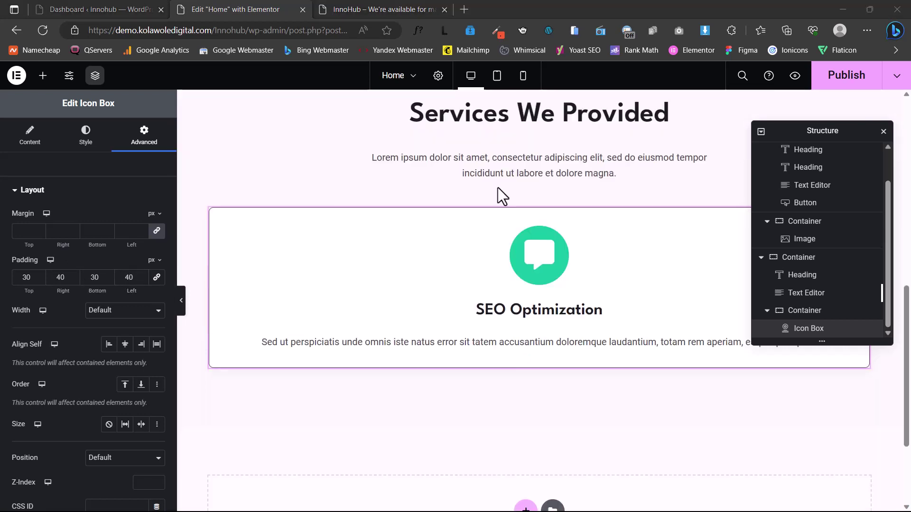
Set the SEO Optimization box's icon size to 24 px and its icon padding to 20.
{"action": "left_click", "coordinate": [86, 142]}
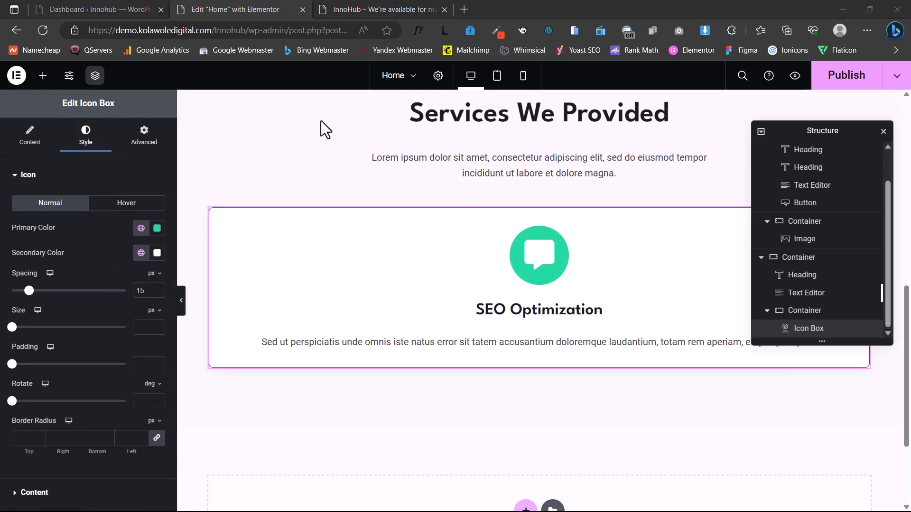
{"action": "left_click", "coordinate": [143, 328]}
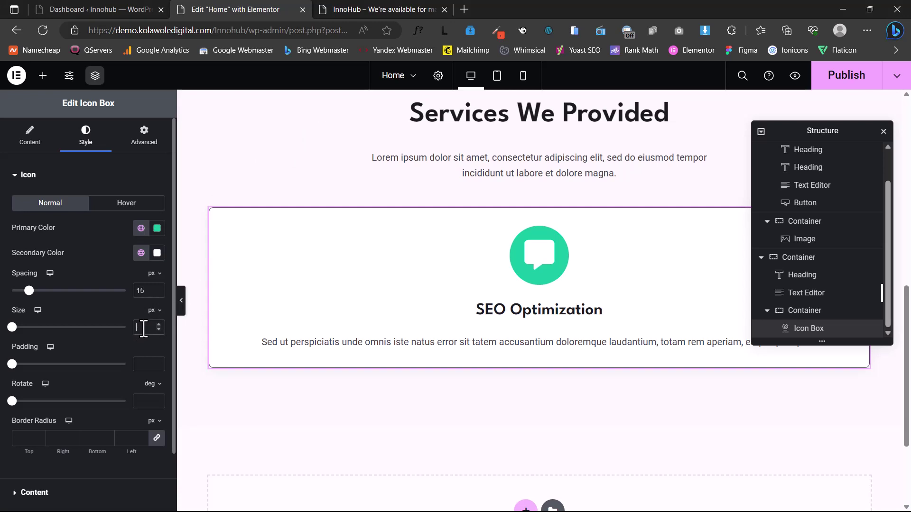
{"action": "type", "text": "24"}
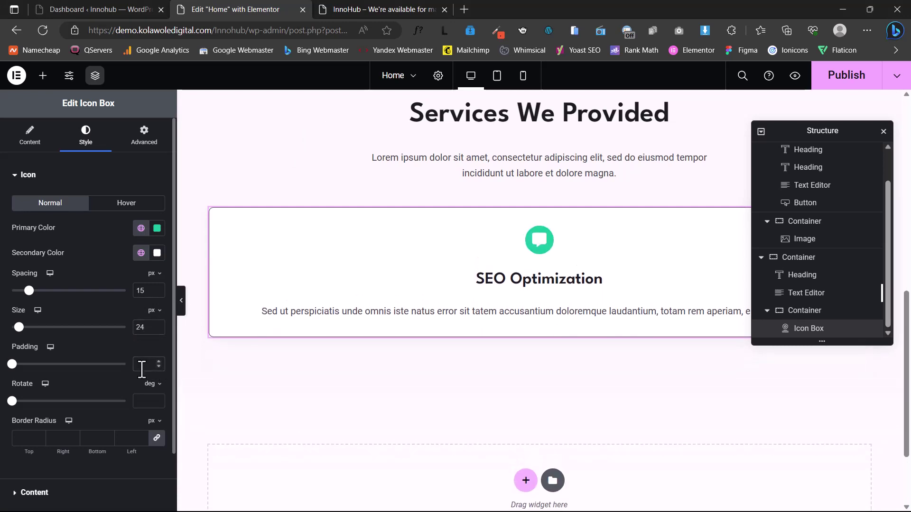
{"action": "left_click", "coordinate": [142, 369]}
{"action": "type", "text": "20"}
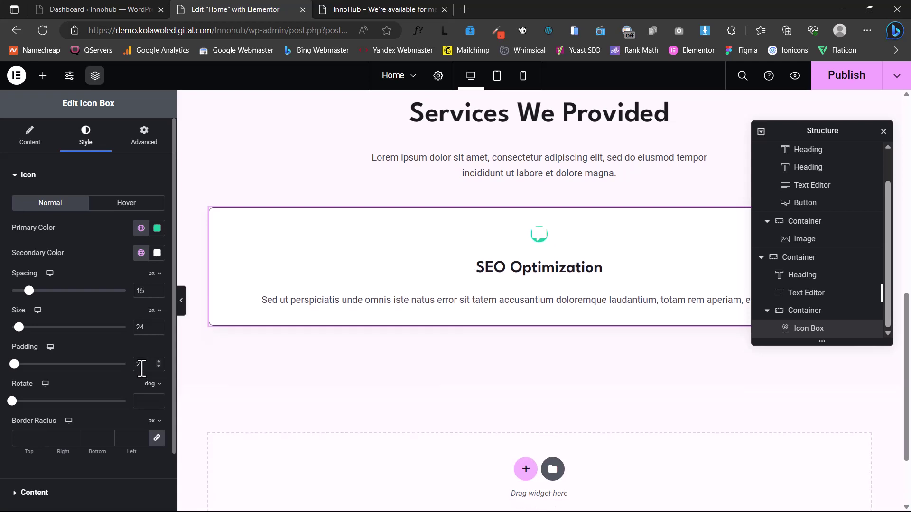
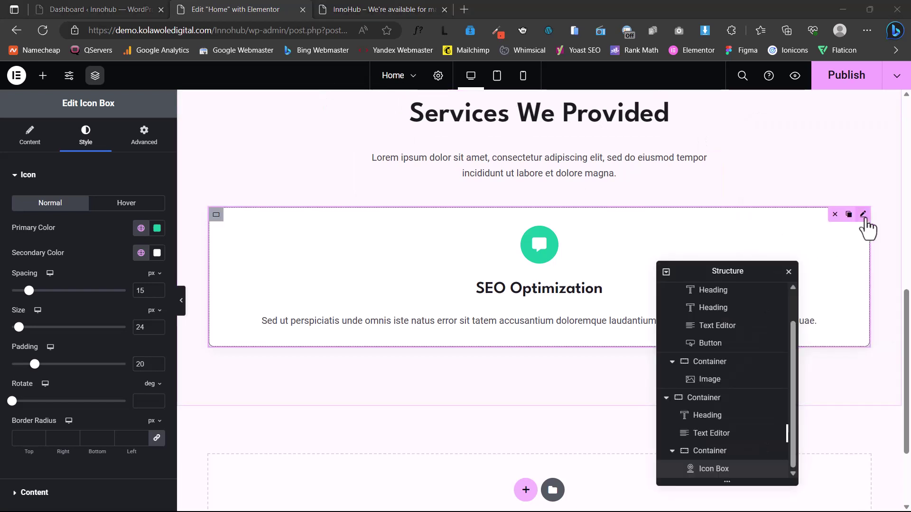
Duplicate the SEO Optimization icon box twice to make three identical boxes.
{"action": "left_click", "coordinate": [850, 214]}
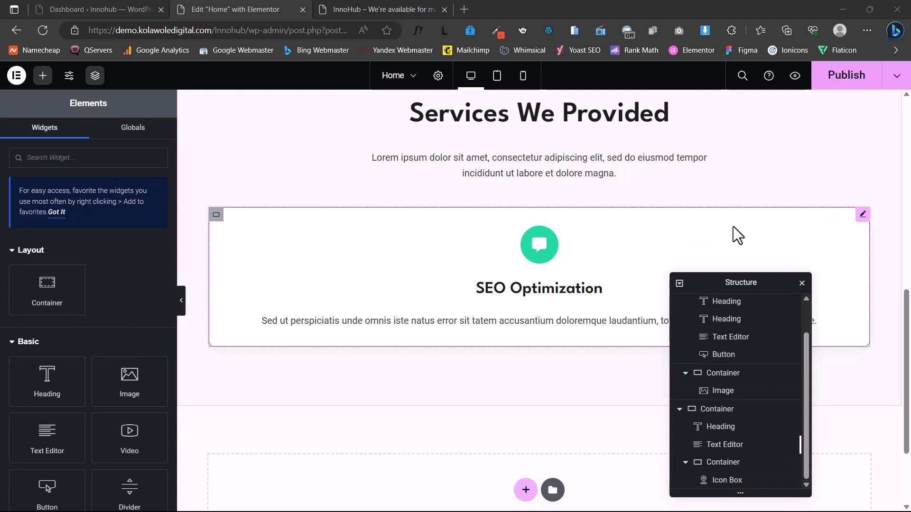
{"action": "mouse_move", "coordinate": [861, 222]}
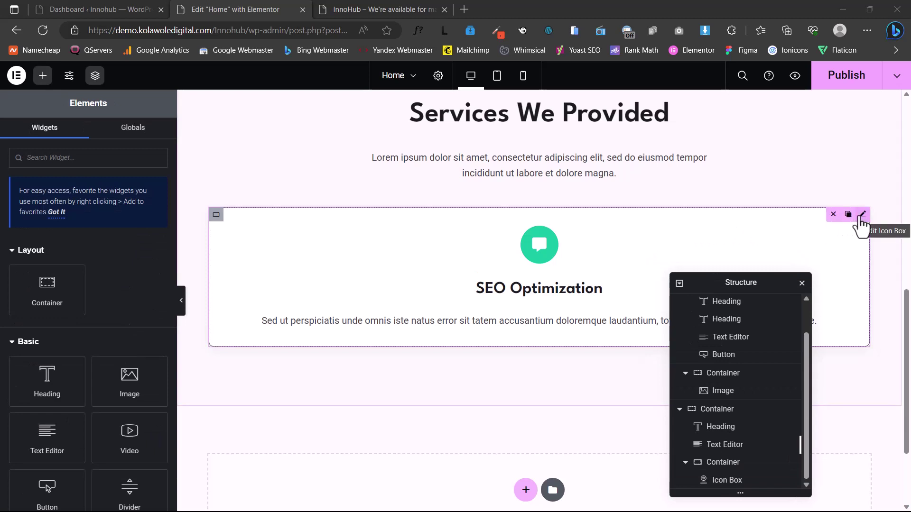
{"action": "left_click", "coordinate": [849, 215]}
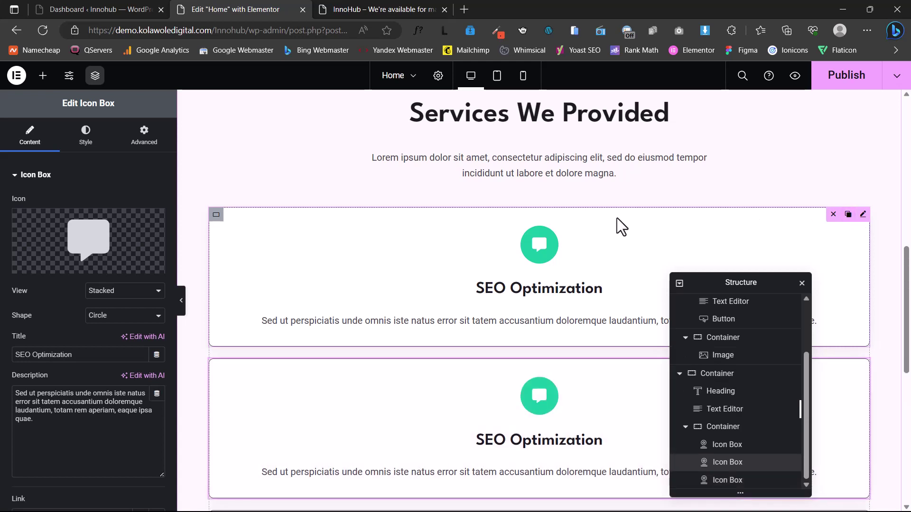
Set the direction of the icon boxes' container to a horizontal row and move the Structure window aside.
{"action": "left_click", "coordinate": [216, 215]}
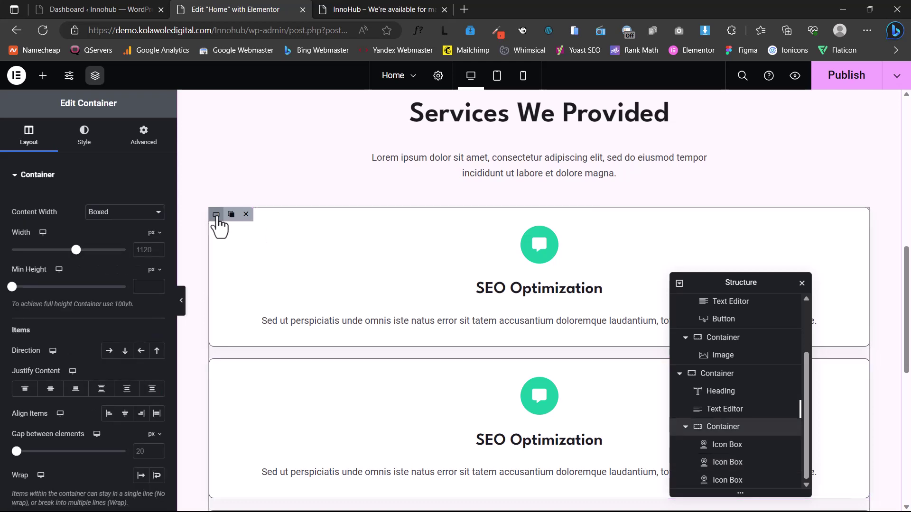
{"action": "left_click", "coordinate": [109, 351]}
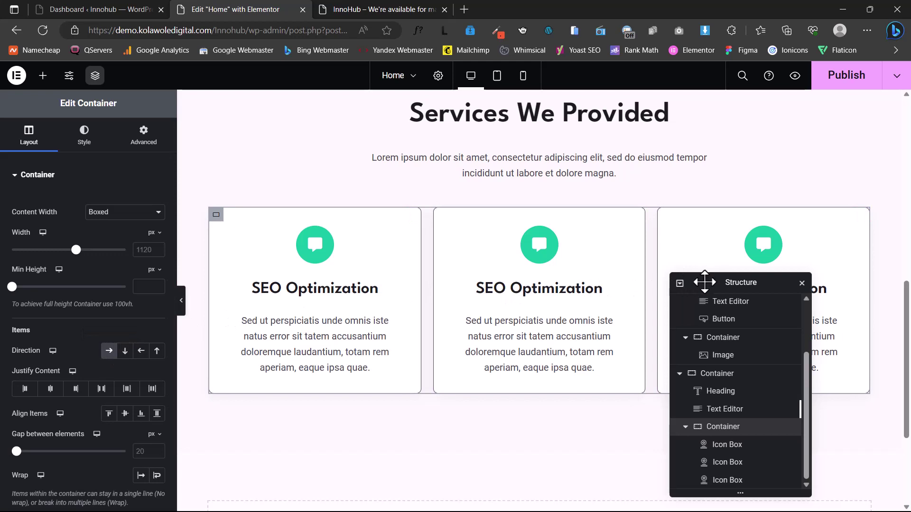
{"action": "left_click_drag", "start_coordinate": [701, 281], "coordinate": [631, 289]}
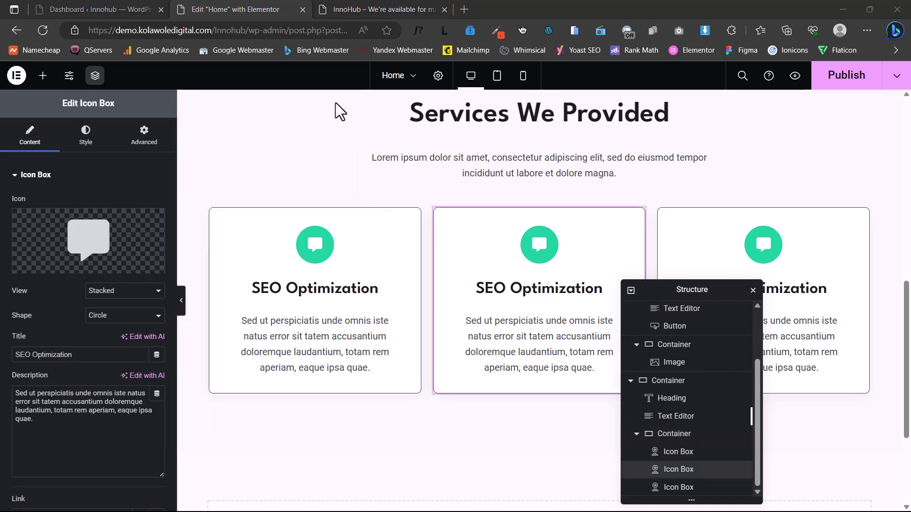
Change the middle icon box's title to "Digital Marketing".
{"action": "left_click", "coordinate": [572, 289]}
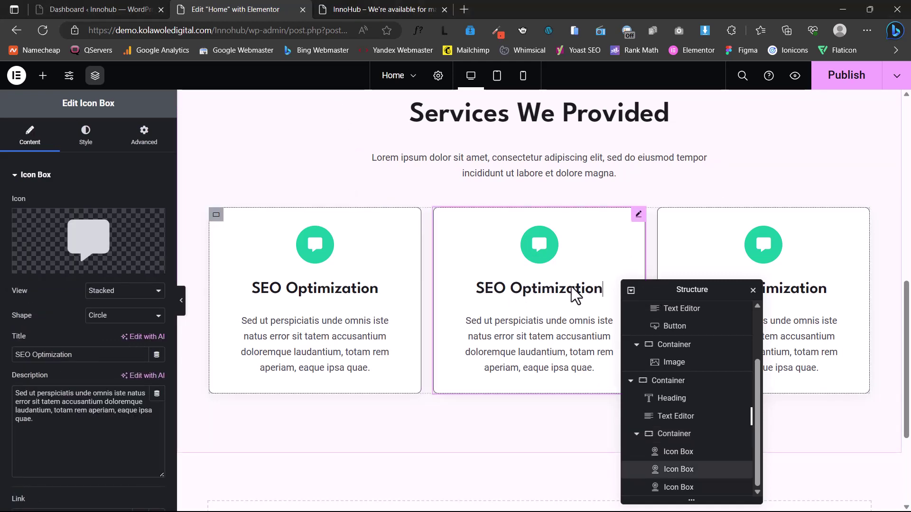
{"action": "left_click_drag", "start_coordinate": [87, 354], "coordinate": [1, 359]}
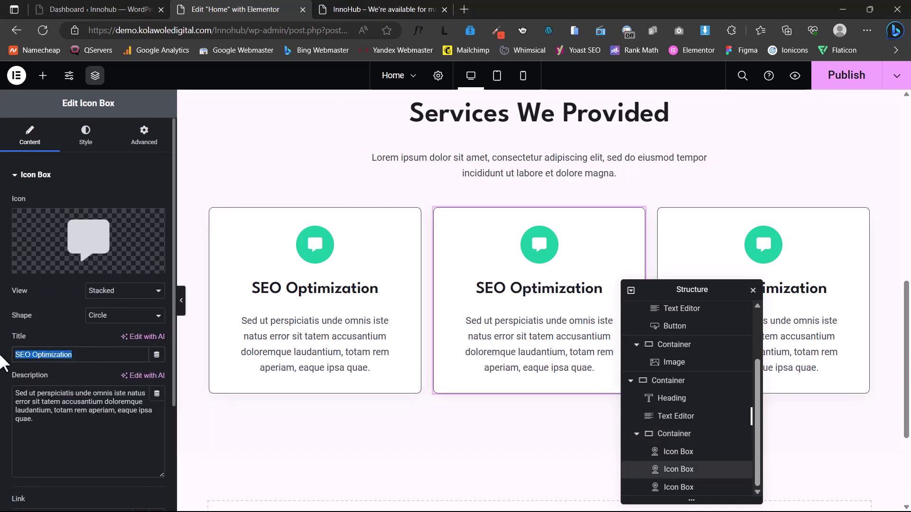
{"action": "type", "text": "Digital Marketing"}
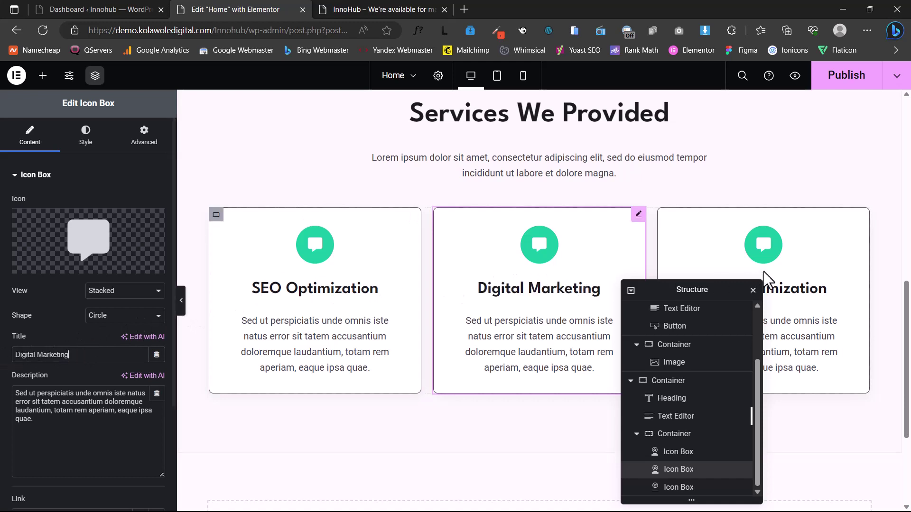
Replace the third icon box's title with "Market Research" from the clipboard history.
{"action": "left_click", "coordinate": [787, 297]}
{"action": "left_click_drag", "start_coordinate": [91, 355], "coordinate": [3, 366]}
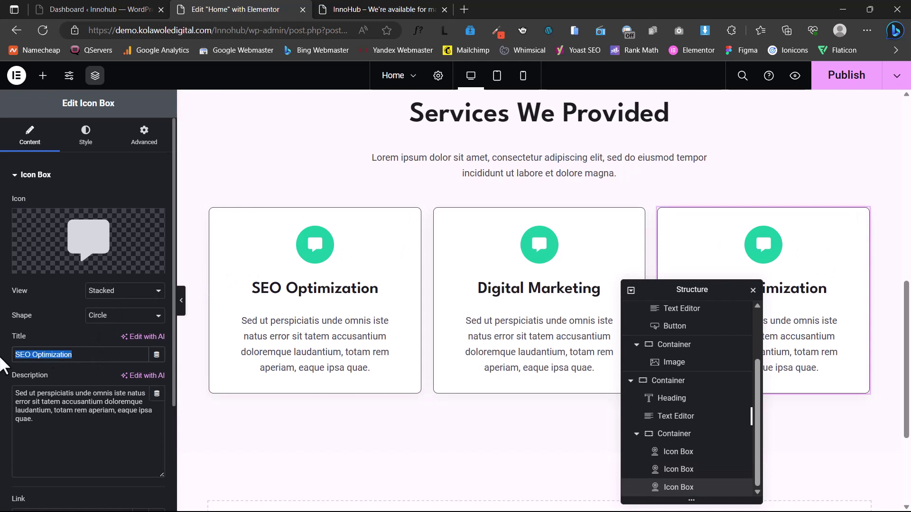
{"action": "key", "text": "super+v"}
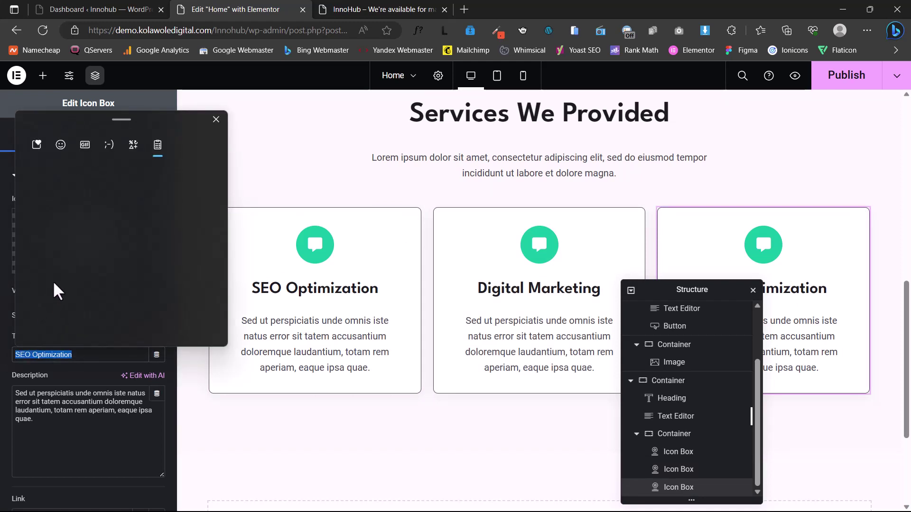
{"action": "left_click", "coordinate": [80, 264]}
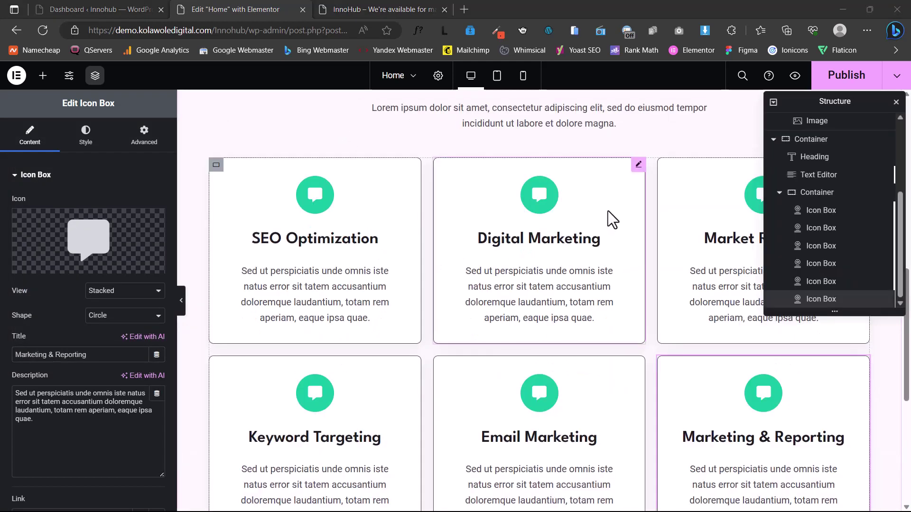
Replace the Digital Marketing box's icon with the Laptop icon, filtering the icon library by "lap".
{"action": "mouse_move", "coordinate": [635, 170]}
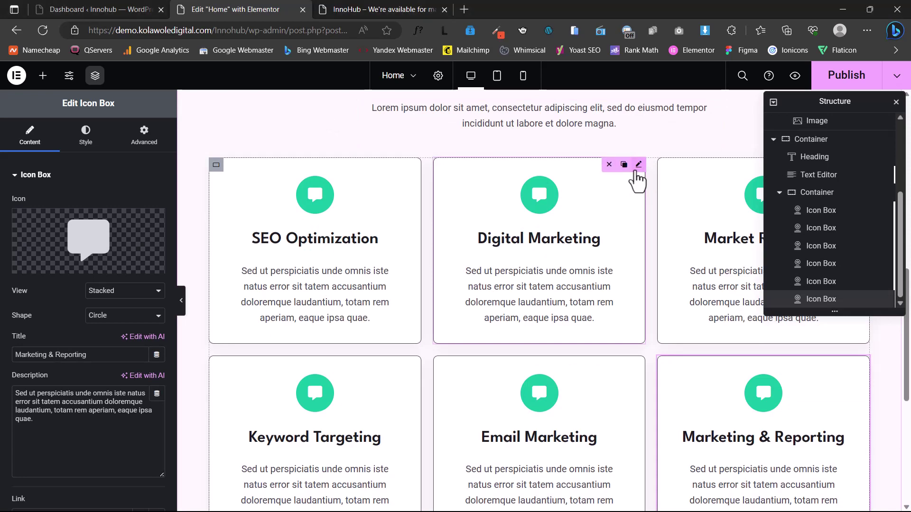
{"action": "left_click", "coordinate": [636, 170]}
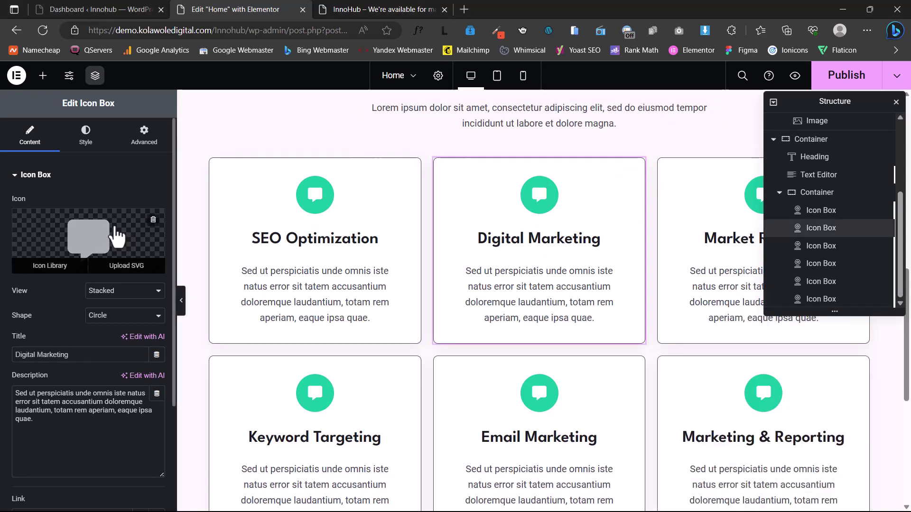
{"action": "left_click", "coordinate": [116, 230]}
{"action": "type", "text": "co"}
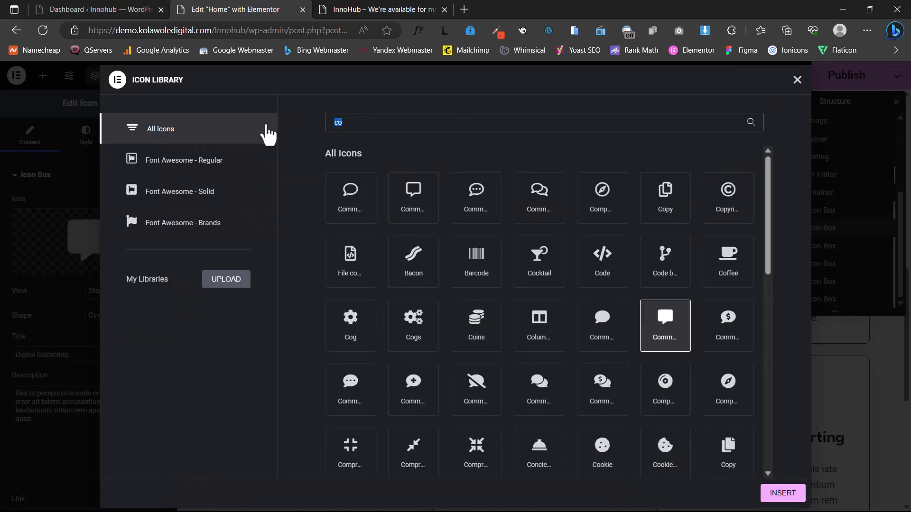
{"action": "type", "text": "lap"}
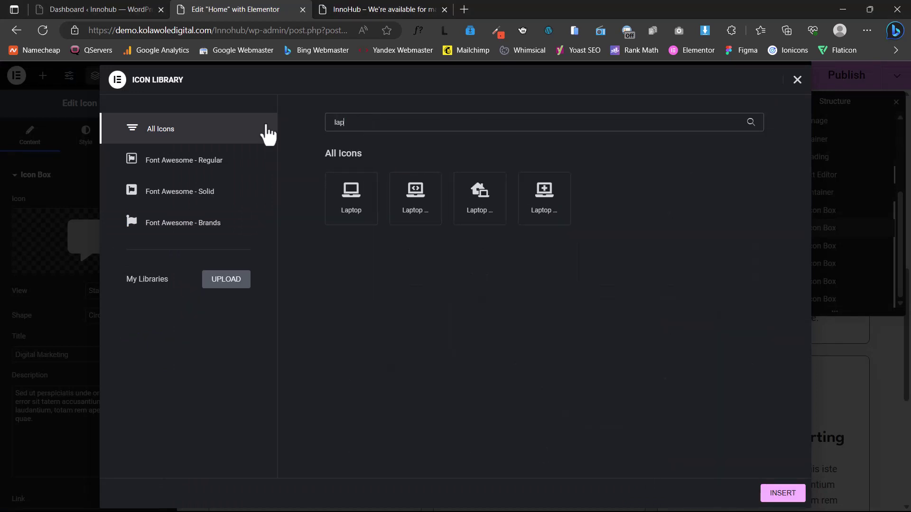
{"action": "left_click", "coordinate": [357, 197]}
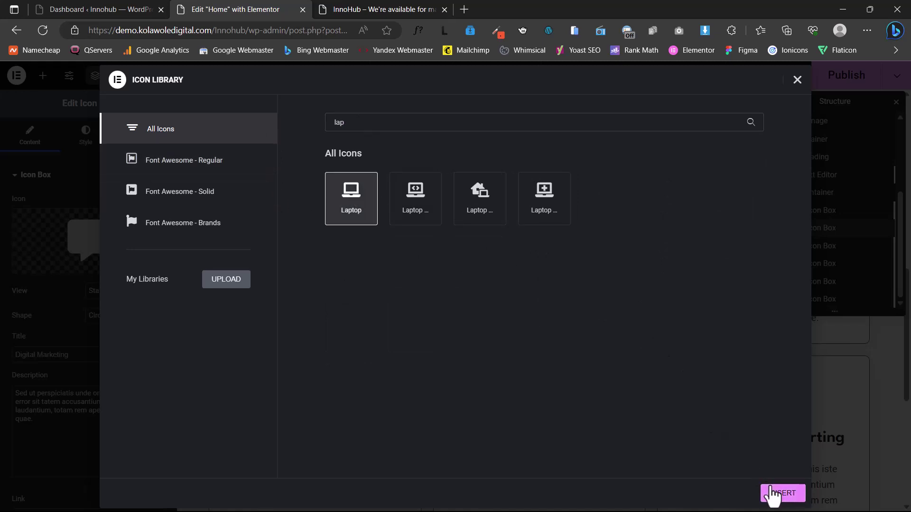
{"action": "left_click", "coordinate": [772, 494]}
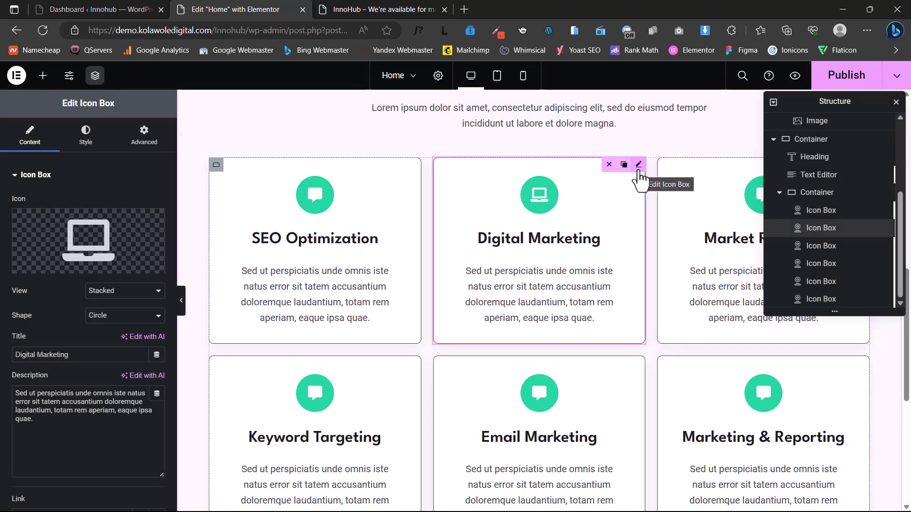
Set the Digital Marketing icon's primary color to the global color S2 (#6610F2).
{"action": "left_click", "coordinate": [91, 140]}
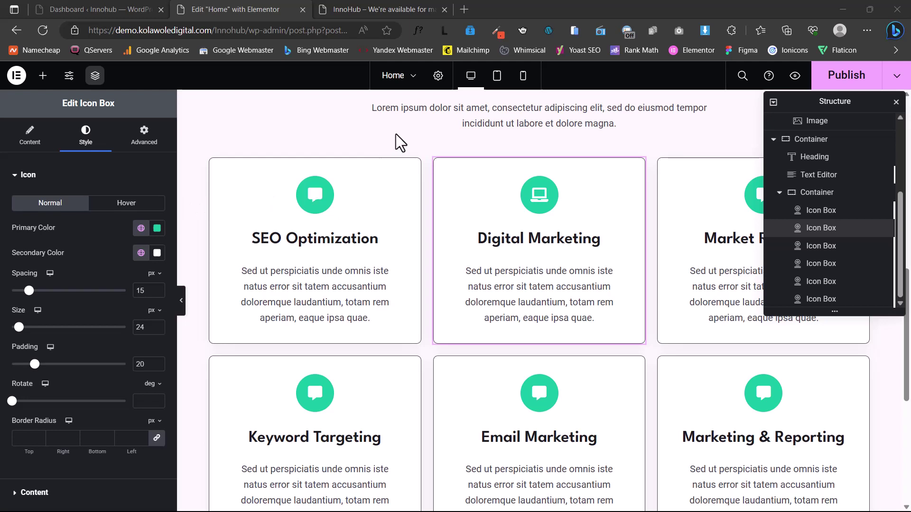
{"action": "left_click", "coordinate": [147, 233]}
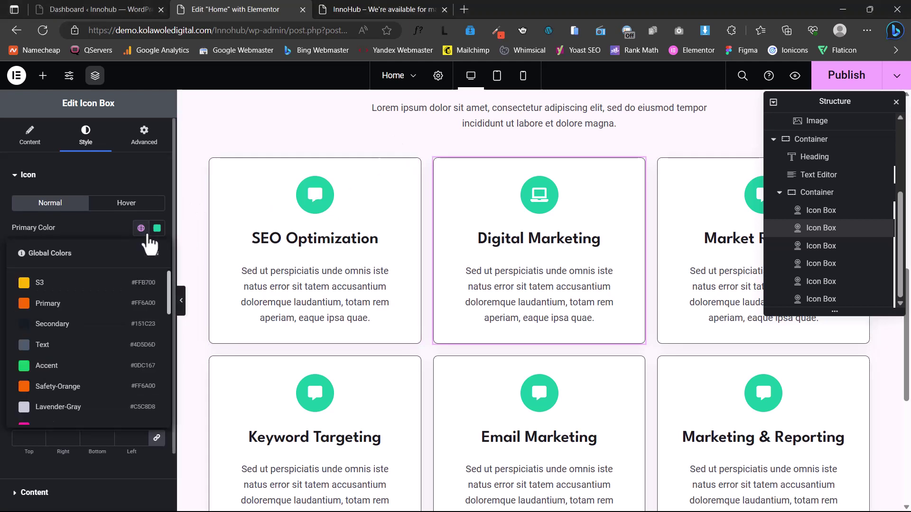
{"action": "scroll", "coordinate": [66, 323], "scroll_direction": "down", "scroll_amount": 5}
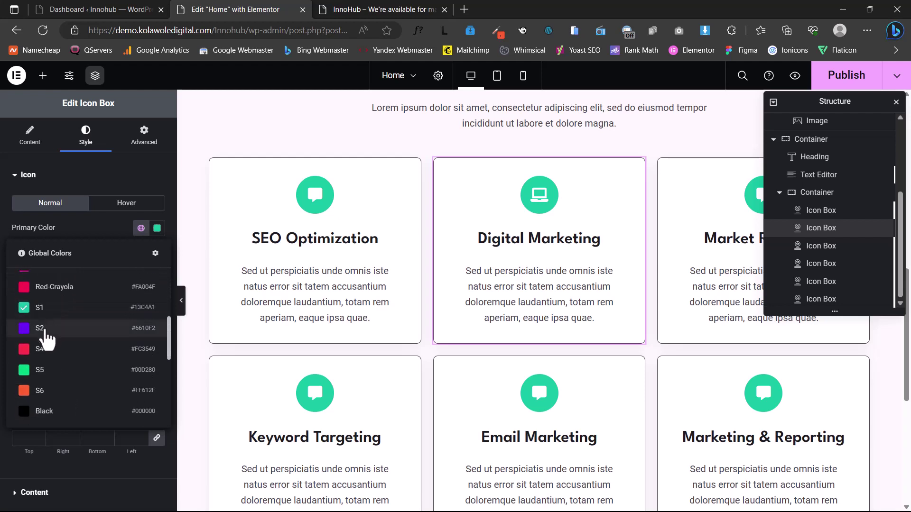
{"action": "left_click", "coordinate": [40, 329]}
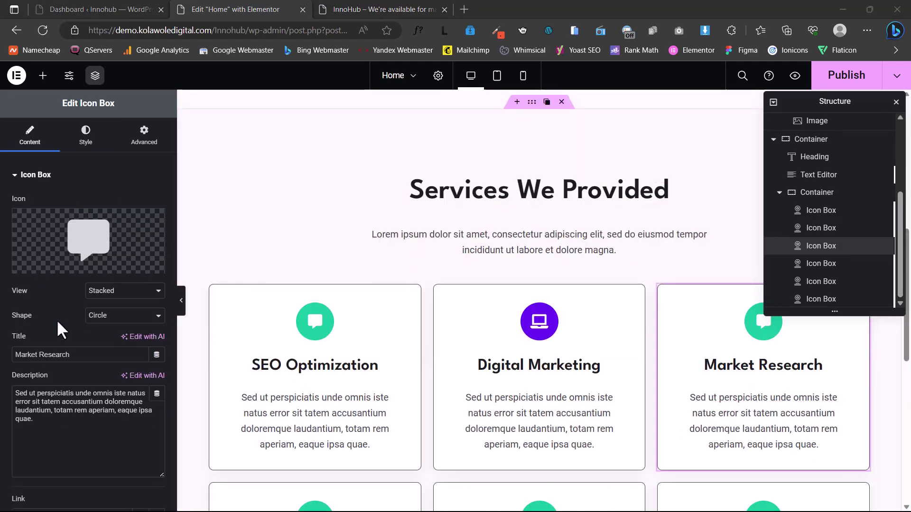
Replace the Market Research box's icon with the outlined Lightbulb icon, filtering the icon library by "ligh".
{"action": "left_click", "coordinate": [93, 238]}
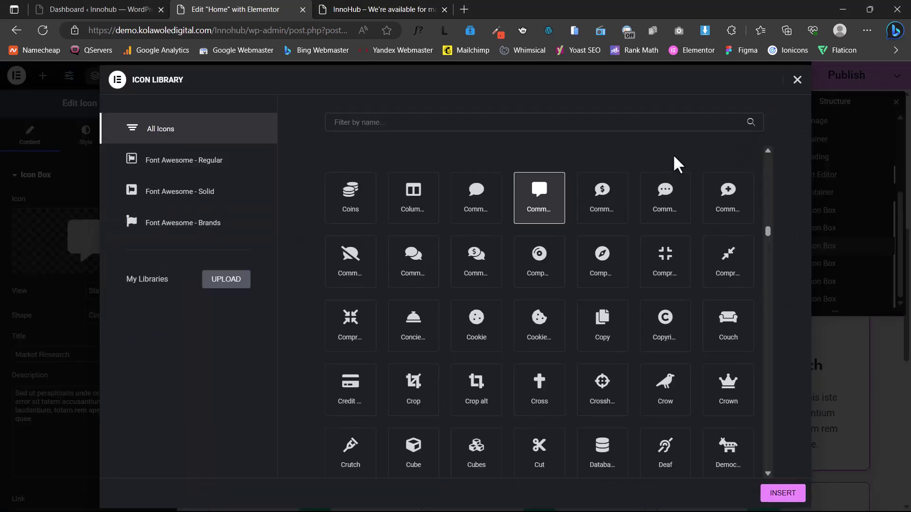
{"action": "type", "text": "ligh"}
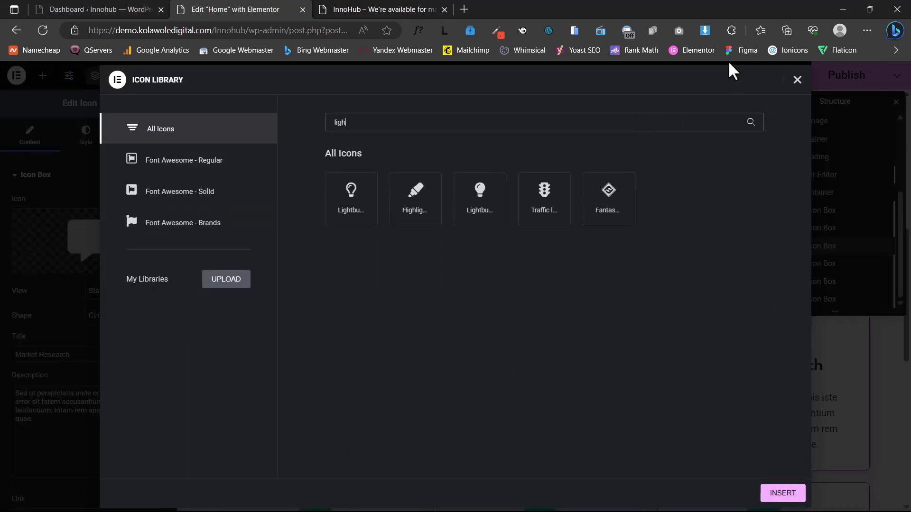
{"action": "left_click", "coordinate": [351, 205]}
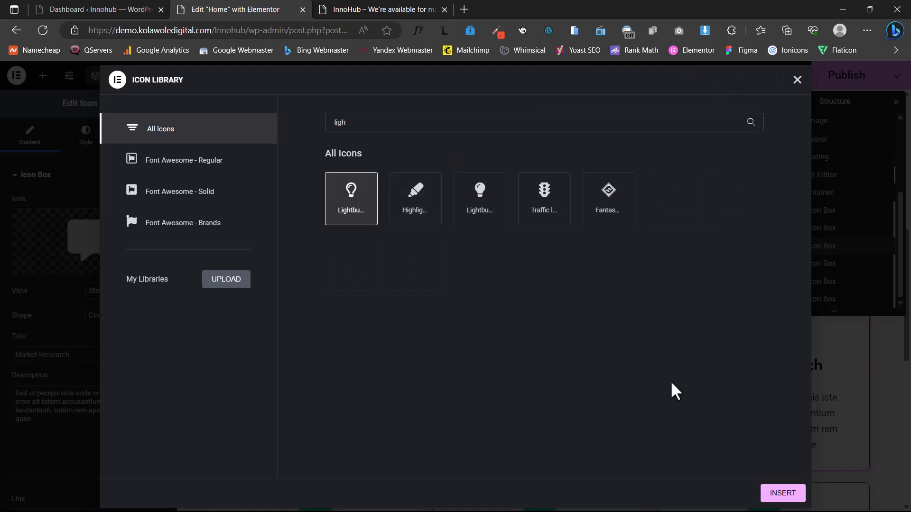
{"action": "left_click", "coordinate": [777, 493]}
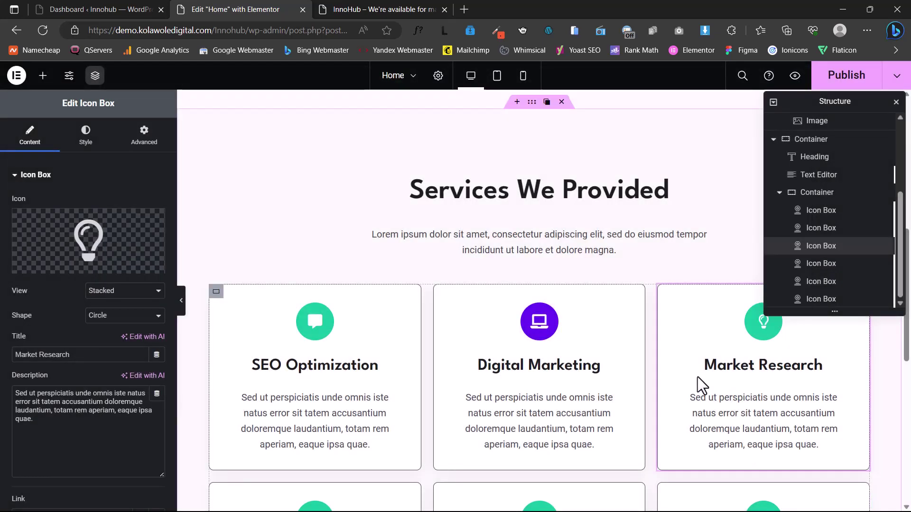
Set the Market Research icon's primary color to the global color S4 (#FC3549).
{"action": "left_click", "coordinate": [87, 143]}
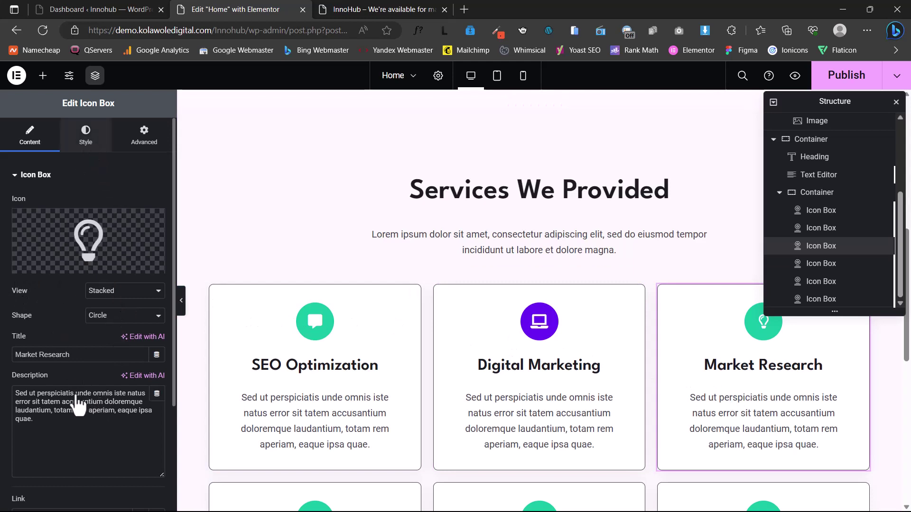
{"action": "left_click", "coordinate": [141, 228]}
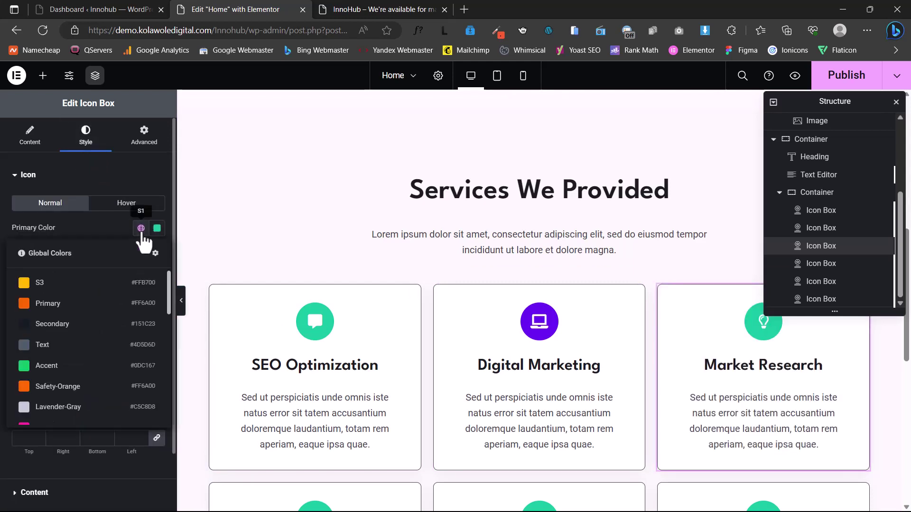
{"action": "scroll", "coordinate": [107, 354], "scroll_direction": "down", "scroll_amount": 3}
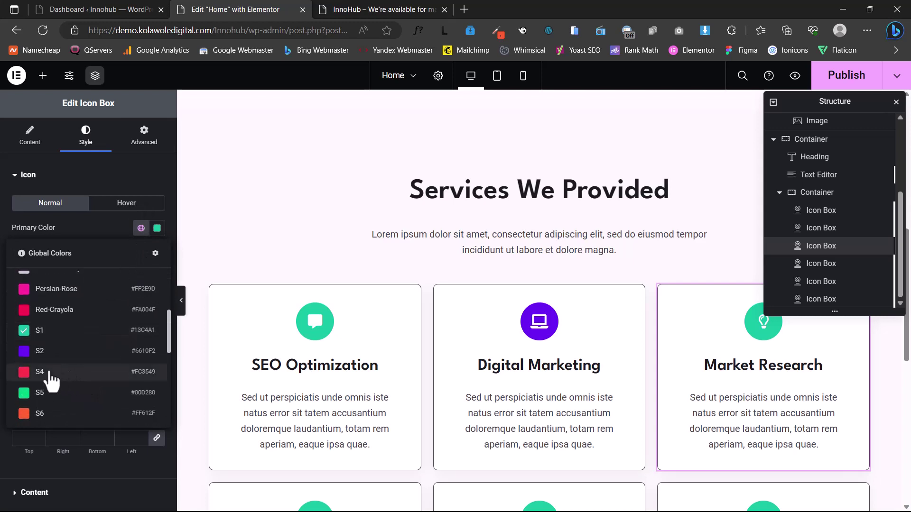
{"action": "left_click", "coordinate": [40, 372]}
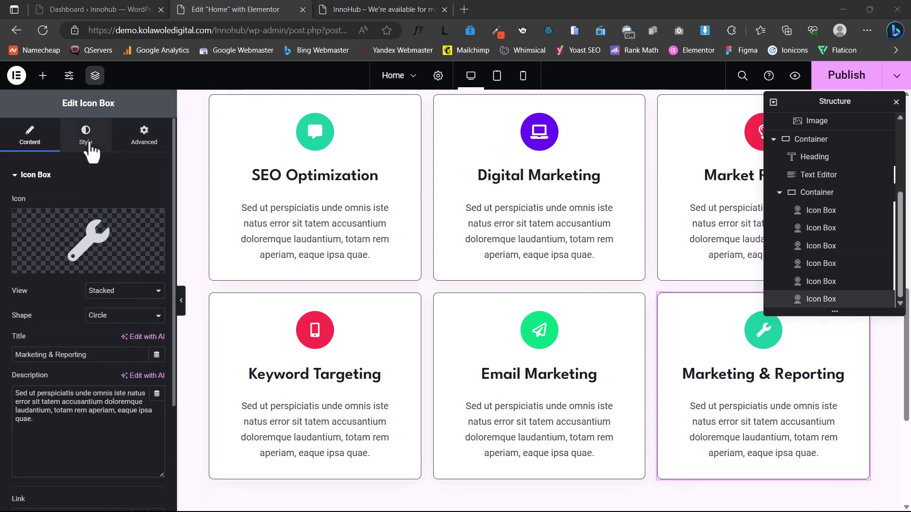
Set the Marketing & Reporting icon's primary color to the global color S6 (#FF612F).
{"action": "left_click", "coordinate": [86, 145]}
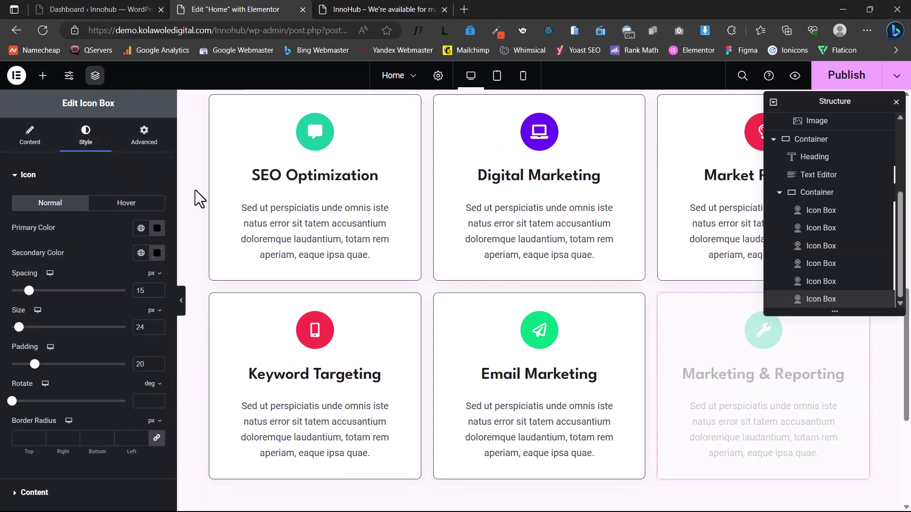
{"action": "left_click", "coordinate": [141, 229]}
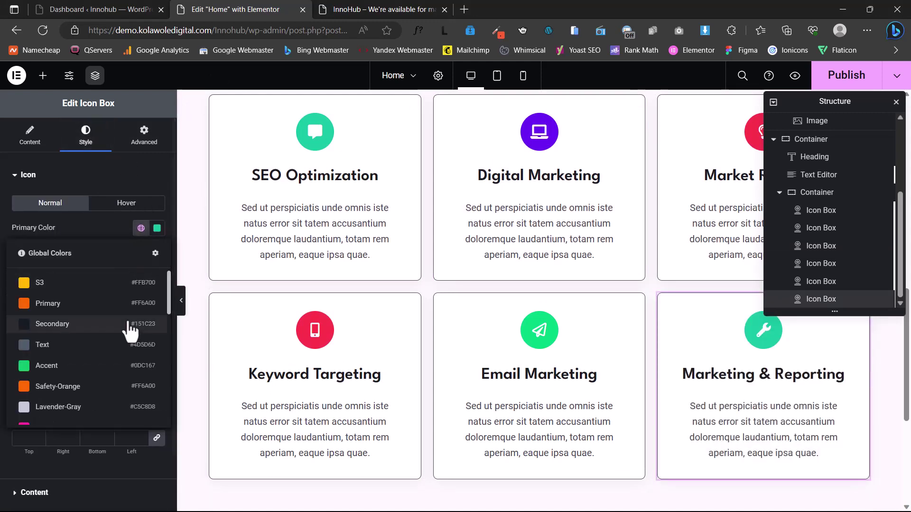
{"action": "scroll", "coordinate": [119, 332], "scroll_direction": "down", "scroll_amount": 3}
{"action": "scroll", "coordinate": [105, 356], "scroll_direction": "down", "scroll_amount": 2}
{"action": "scroll", "coordinate": [57, 387], "scroll_direction": "down", "scroll_amount": 1}
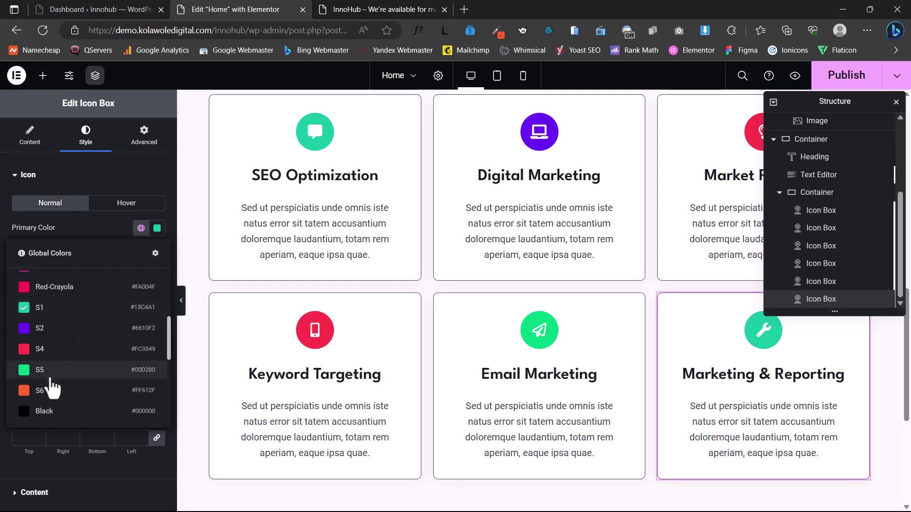
{"action": "left_click", "coordinate": [45, 396]}
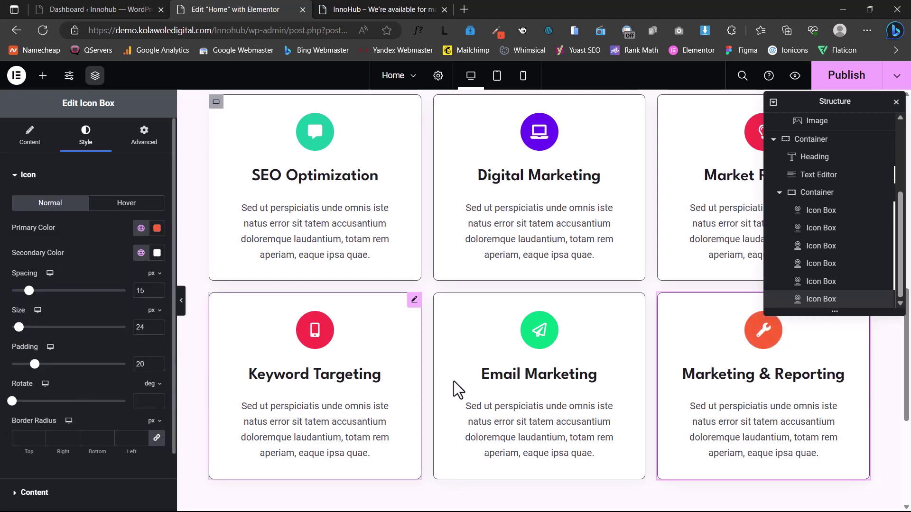
Examine the "Our Recent Projects" section on the finished InnoHub reference site and return to the Home page editor.
{"action": "scroll", "coordinate": [550, 394], "scroll_direction": "down", "scroll_amount": 4}
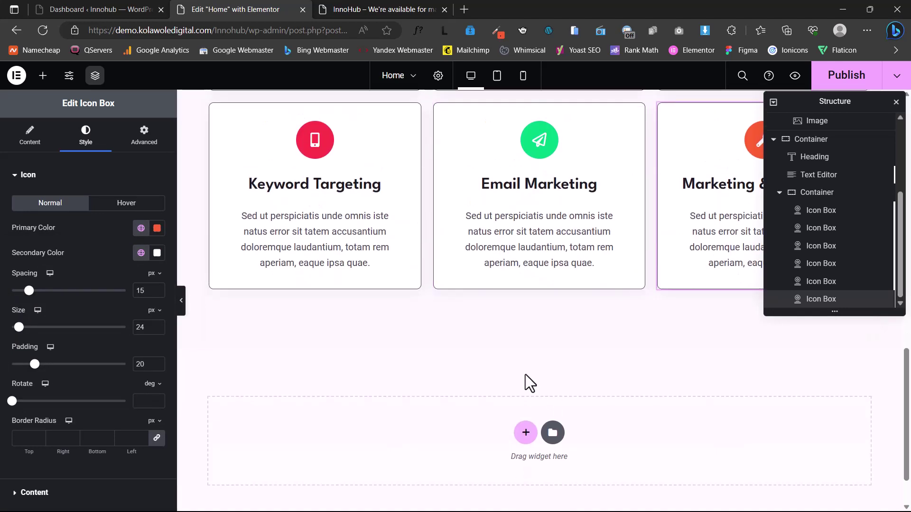
{"action": "left_click", "coordinate": [417, 10]}
{"action": "scroll", "coordinate": [442, 332], "scroll_direction": "down", "scroll_amount": 8}
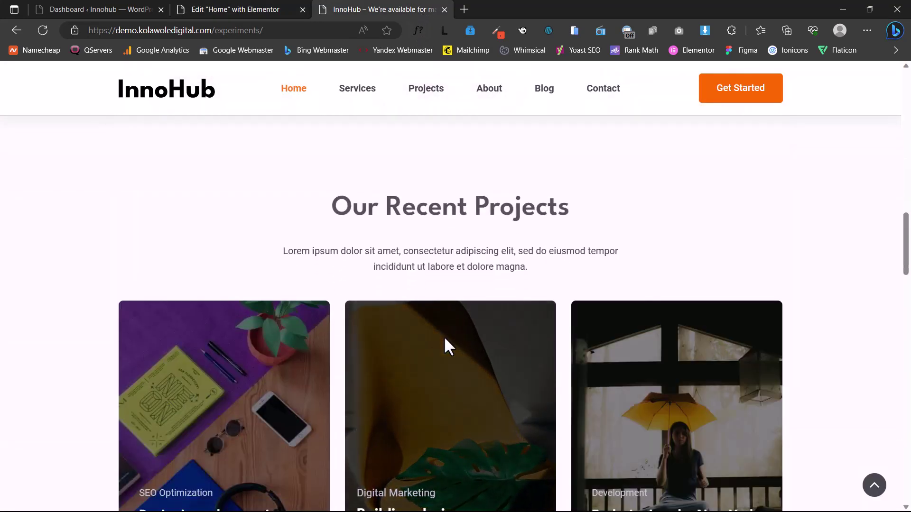
{"action": "scroll", "coordinate": [443, 336], "scroll_direction": "down", "scroll_amount": 1}
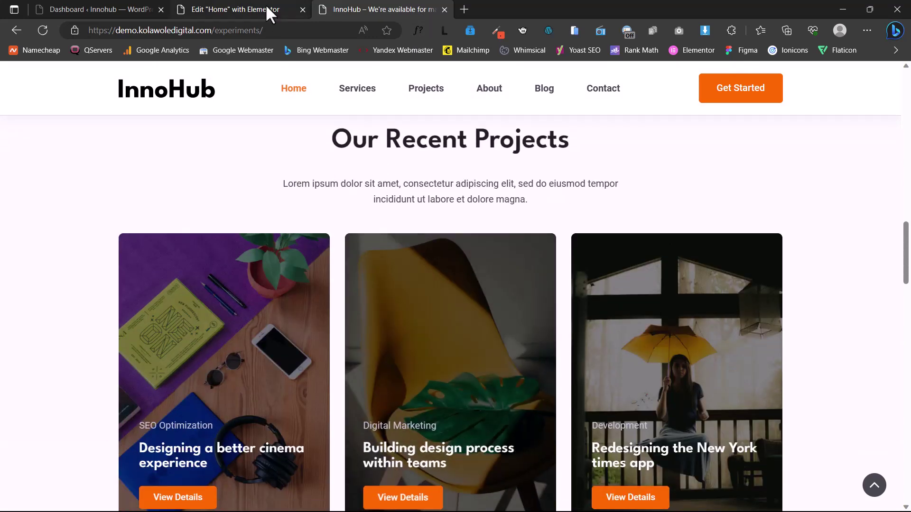
{"action": "left_click", "coordinate": [265, 8]}
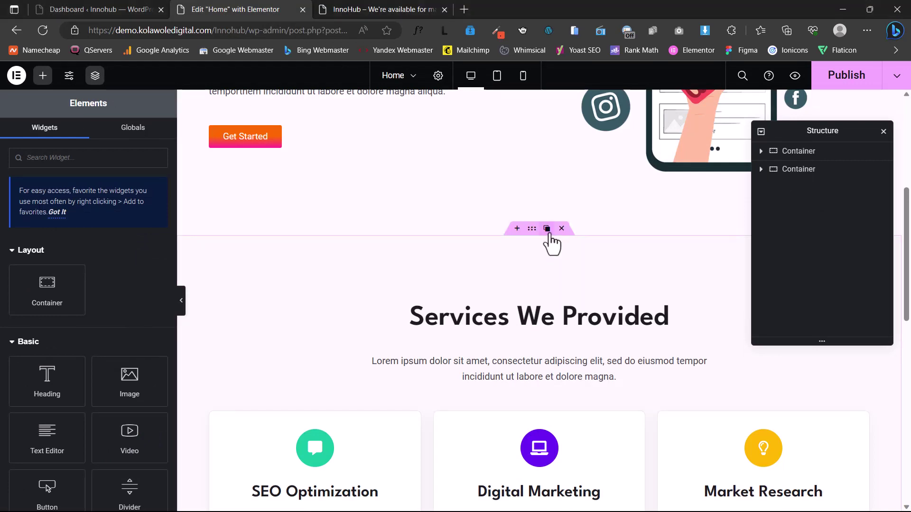
Paste a copy of the "Services We Provided" section below the original and change its heading to "Our Recent Projects".
{"action": "scroll", "coordinate": [555, 298], "scroll_direction": "down", "scroll_amount": 10}
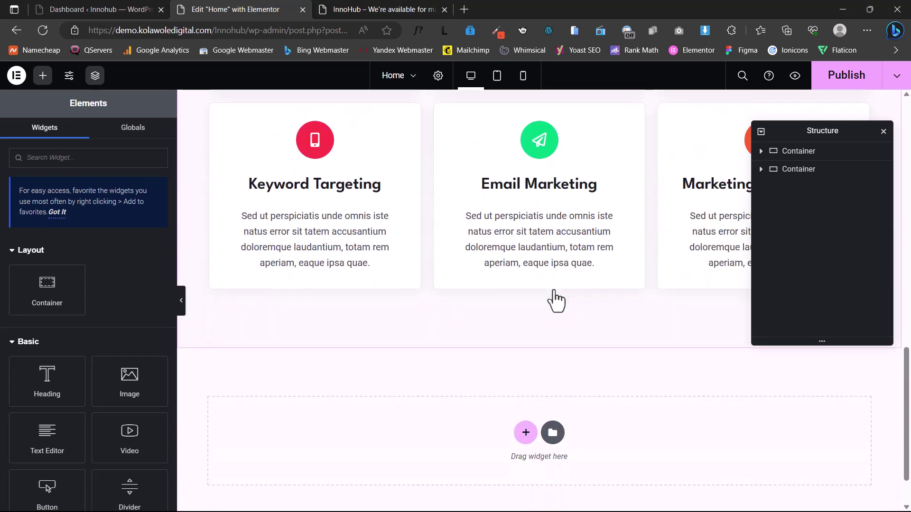
{"action": "key", "text": "ctrl+v"}
{"action": "scroll", "coordinate": [554, 291], "scroll_direction": "down", "scroll_amount": 4}
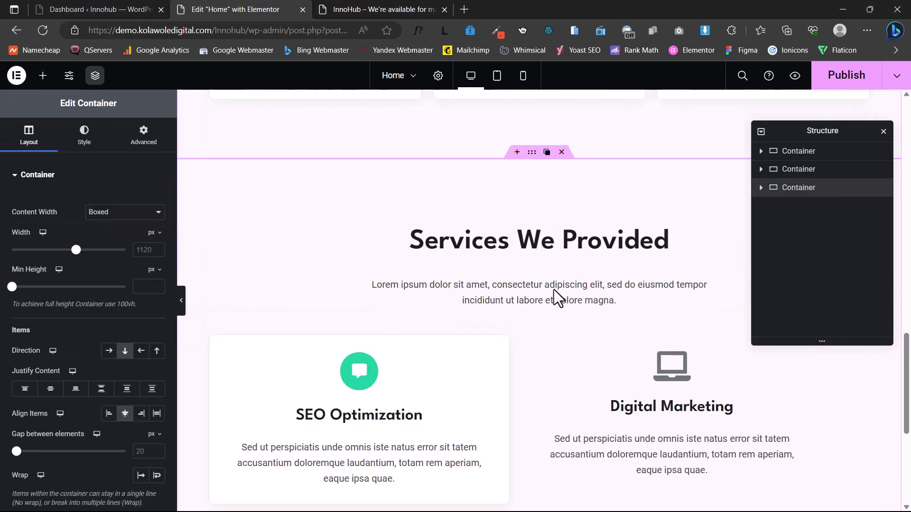
{"action": "left_click", "coordinate": [471, 244]}
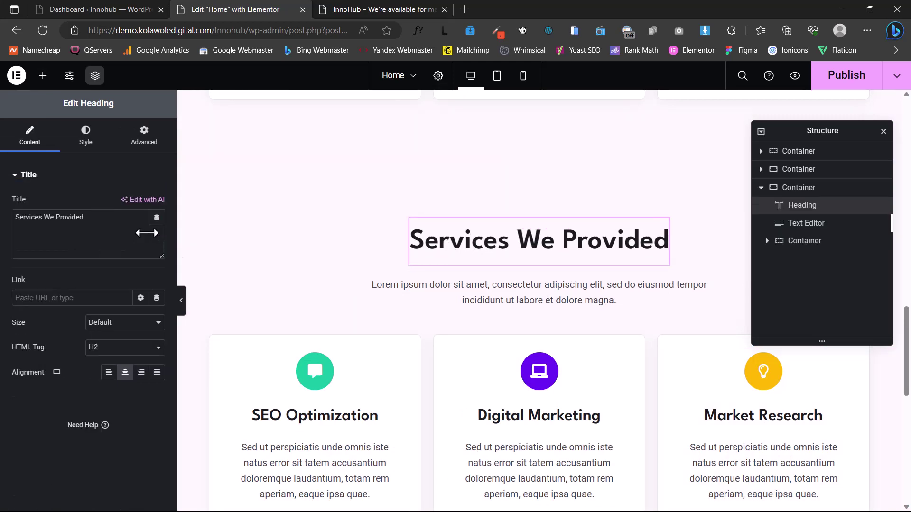
{"action": "left_click_drag", "start_coordinate": [129, 229], "coordinate": [13, 234]}
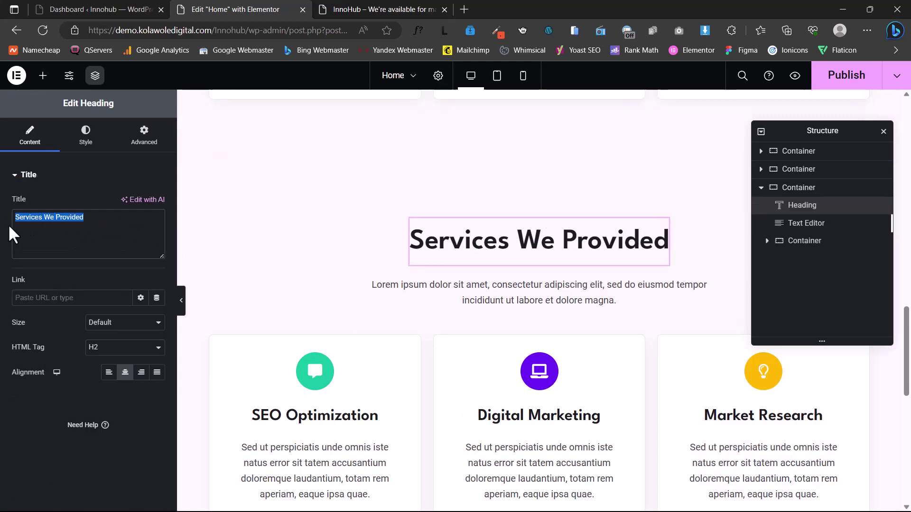
{"action": "type", "text": "Our Recent Projects"}
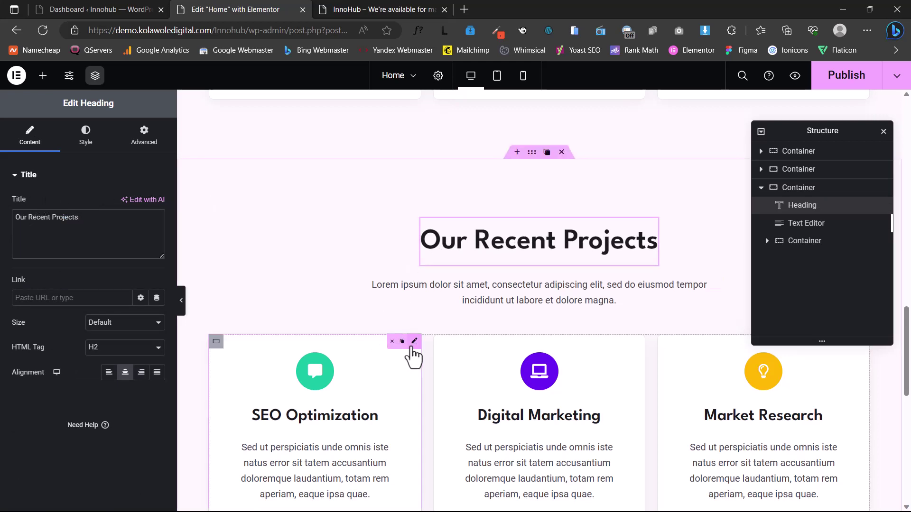
Delete all six icon boxes from the inner container of the "Our Recent Projects" section.
{"action": "left_click", "coordinate": [414, 342]}
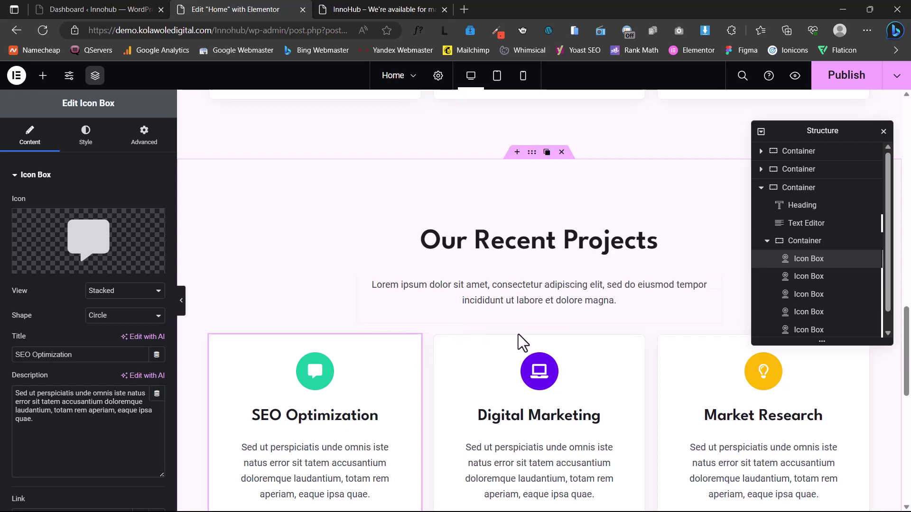
{"action": "left_click", "coordinate": [808, 275], "text": "ctrl"}
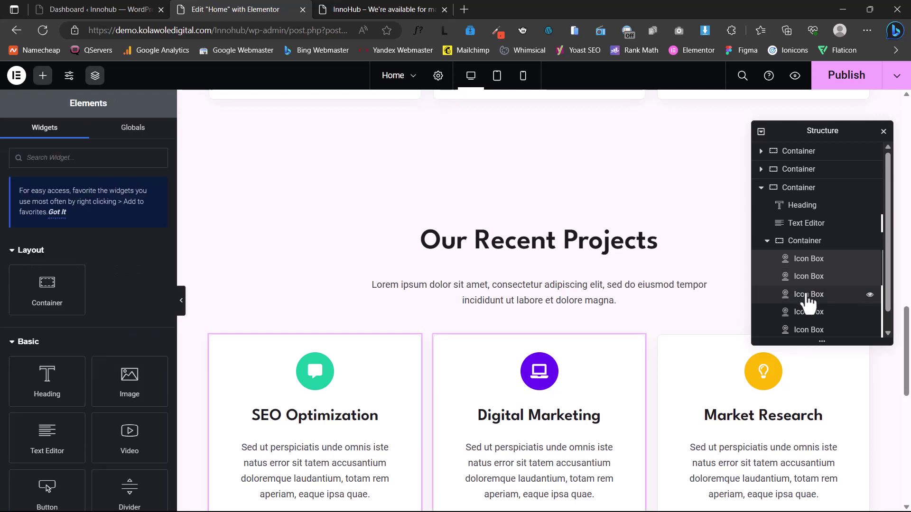
{"action": "left_click", "coordinate": [807, 295], "text": "ctrl"}
{"action": "left_click", "coordinate": [805, 313], "text": "ctrl"}
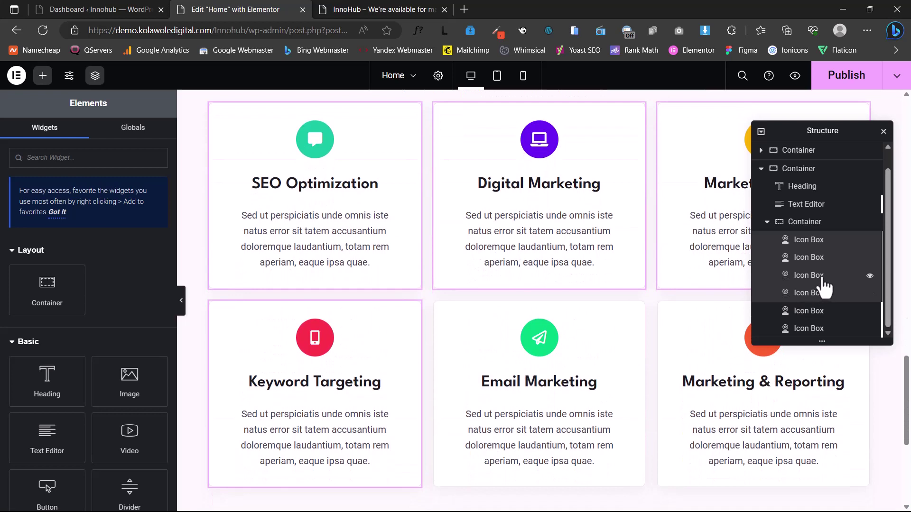
{"action": "left_click", "coordinate": [820, 316], "text": "ctrl"}
{"action": "left_click", "coordinate": [810, 329], "text": "ctrl"}
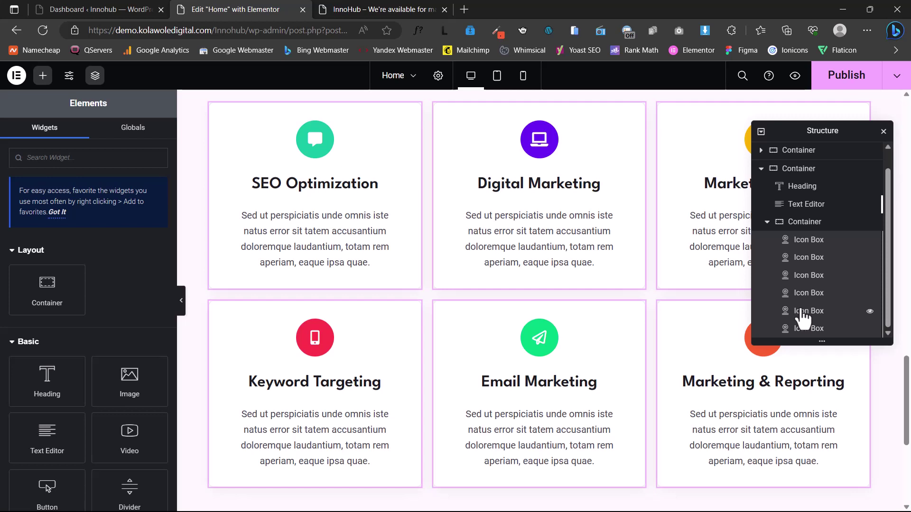
{"action": "right_click", "coordinate": [802, 316]}
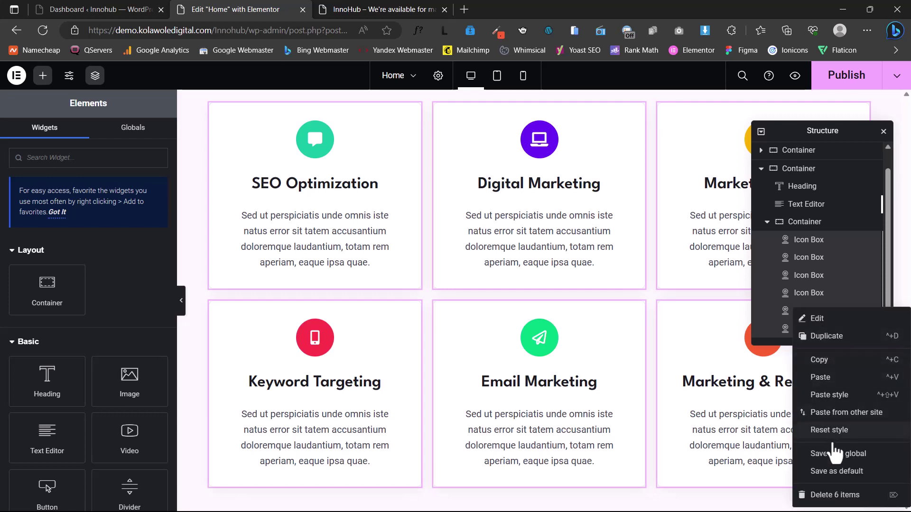
{"action": "left_click", "coordinate": [836, 495]}
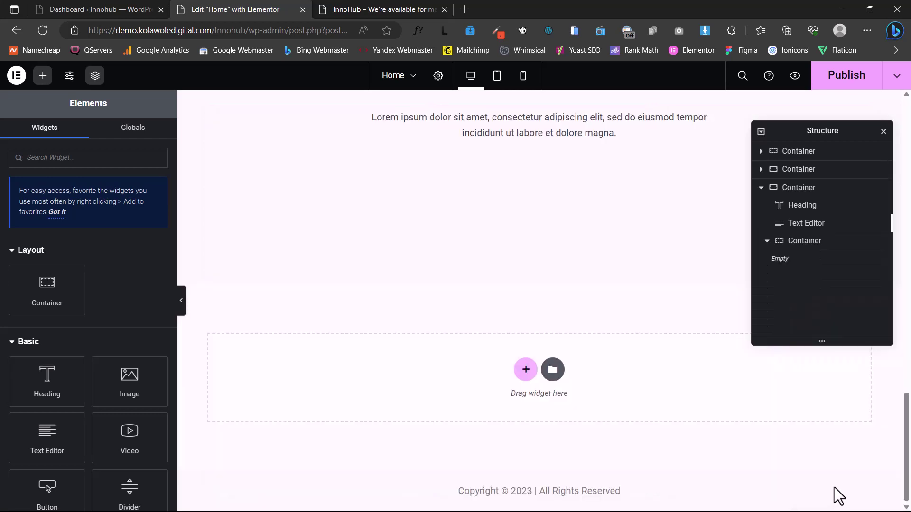
Add a Call to Action widget to the empty container under "Our Recent Projects", searching the widgets for "call".
{"action": "scroll", "coordinate": [592, 343], "scroll_direction": "up", "scroll_amount": 3}
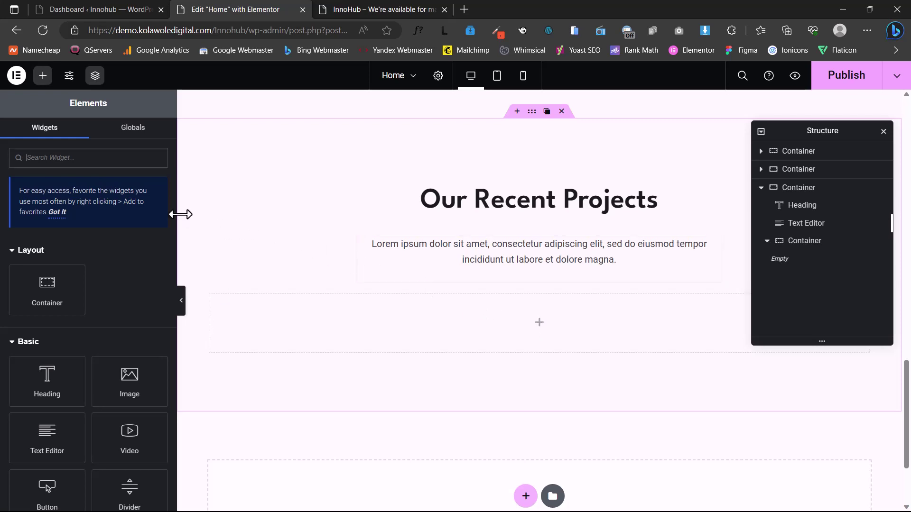
{"action": "type", "text": "d"}
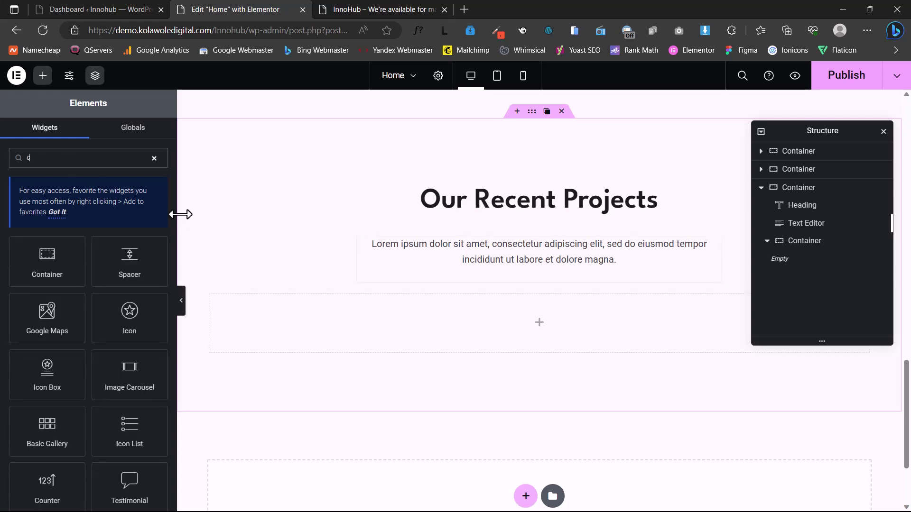
{"action": "type", "text": "all"}
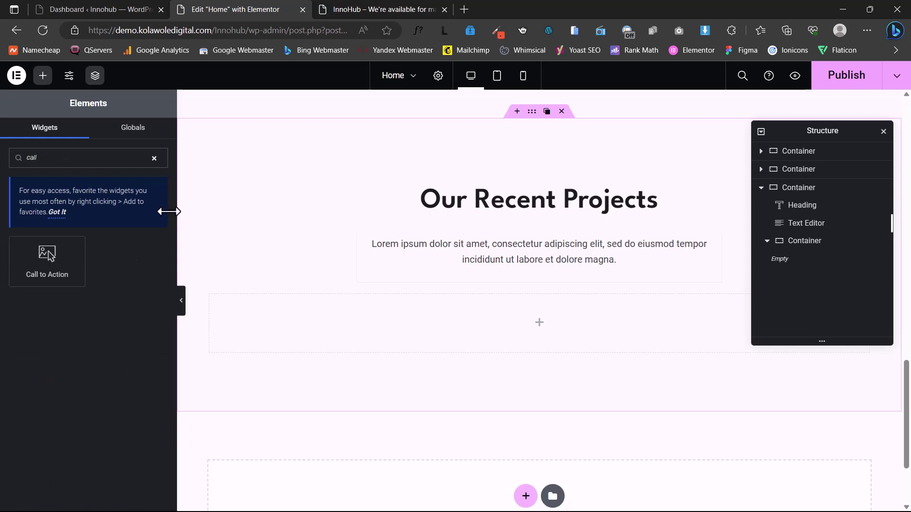
{"action": "left_click_drag", "start_coordinate": [49, 261], "coordinate": [469, 326]}
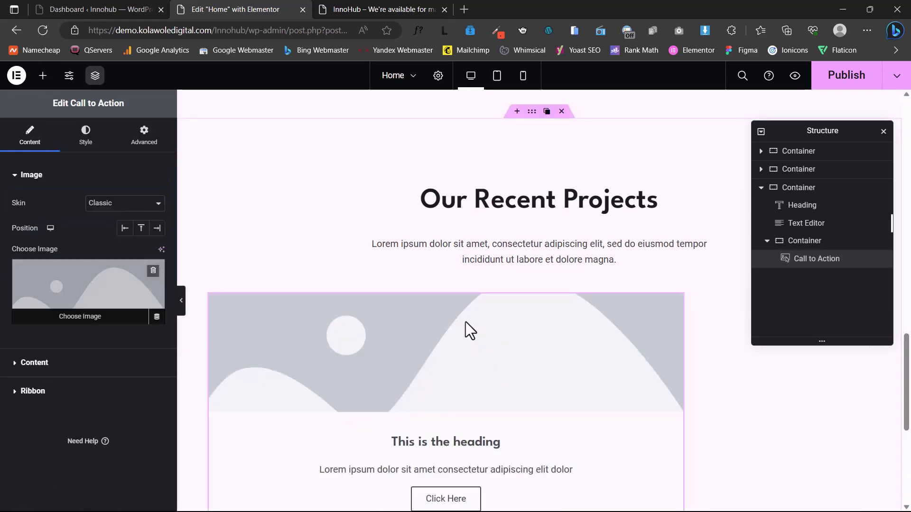
{"action": "scroll", "coordinate": [451, 323], "scroll_direction": "down", "scroll_amount": 5}
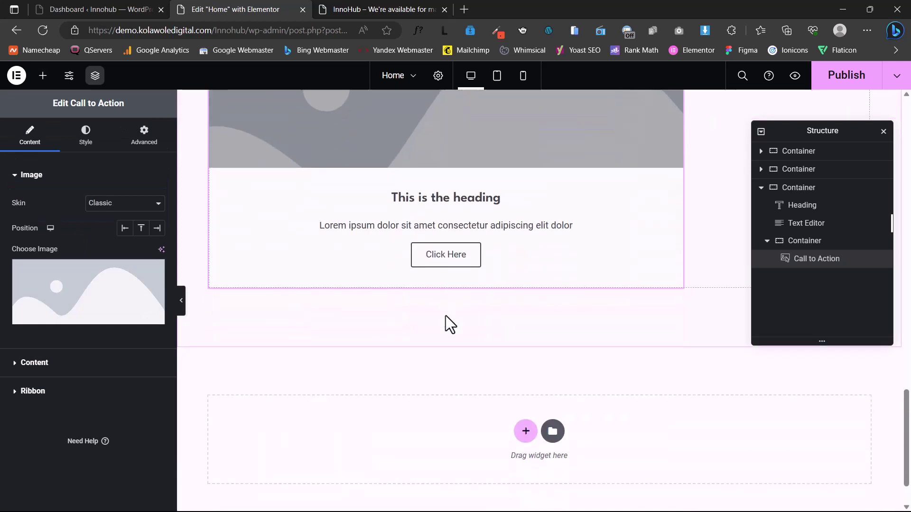
{"action": "scroll", "coordinate": [437, 303], "scroll_direction": "up", "scroll_amount": 4}
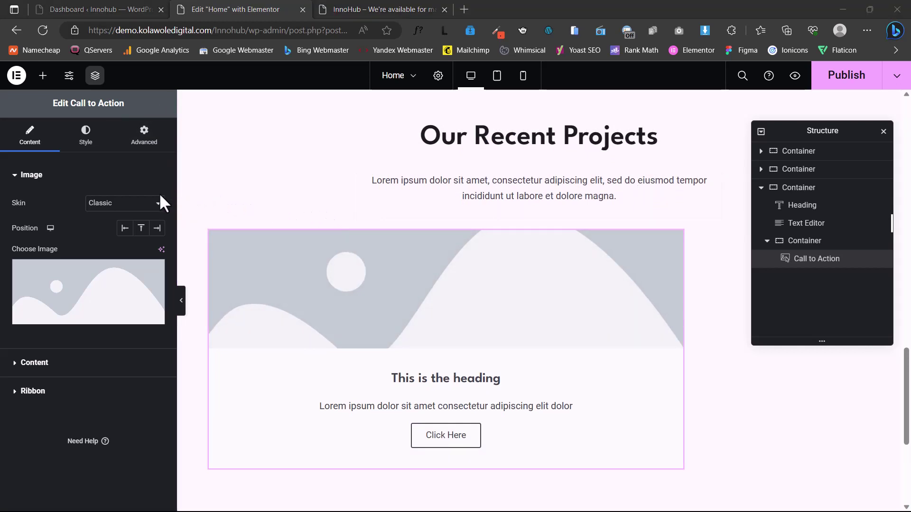
Give the Call to Action widget under "Our Recent Projects" a custom width of 30%.
{"action": "left_click", "coordinate": [135, 149]}
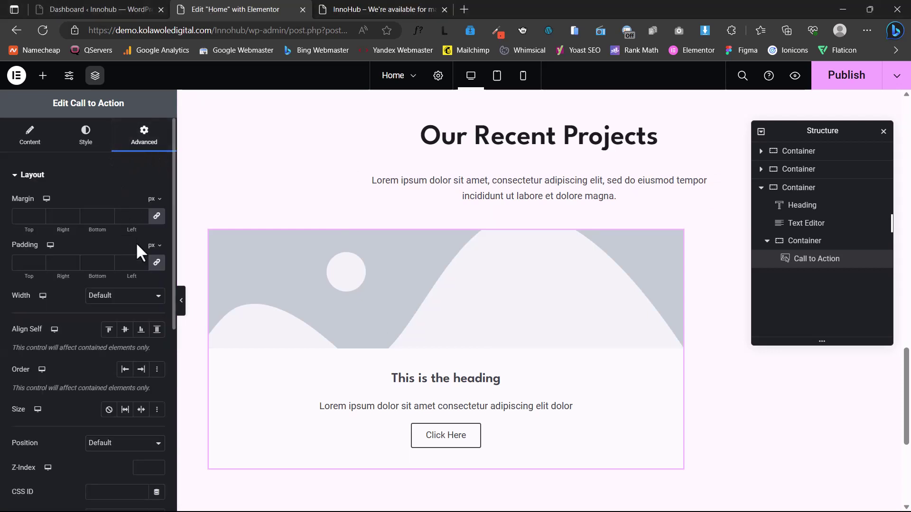
{"action": "left_click", "coordinate": [124, 299]}
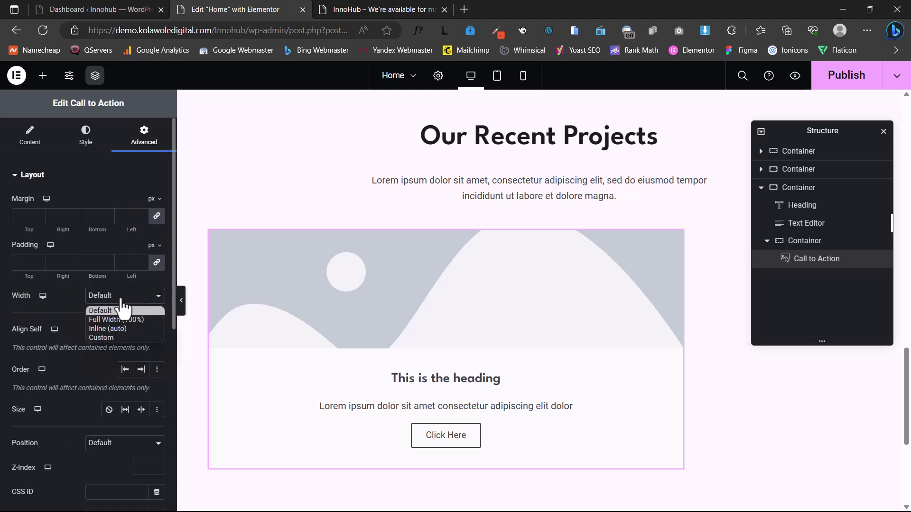
{"action": "left_click", "coordinate": [106, 337]}
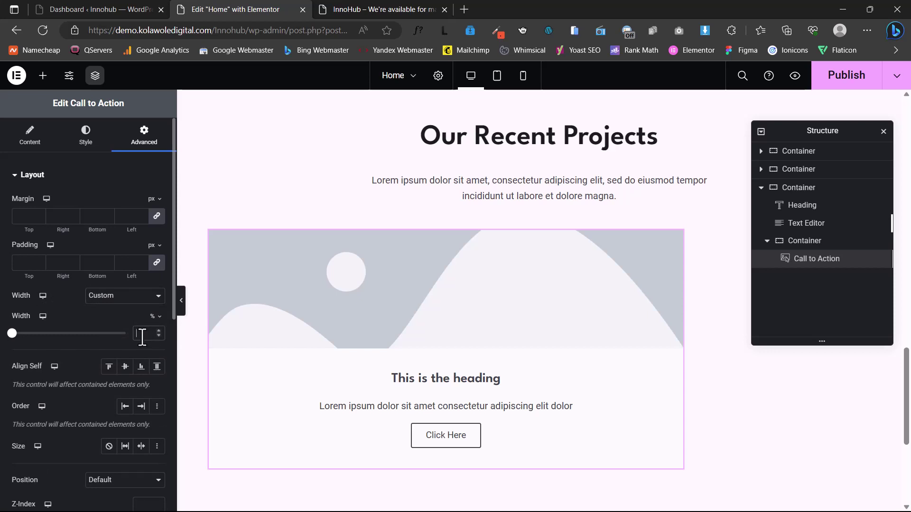
{"action": "type", "text": "30"}
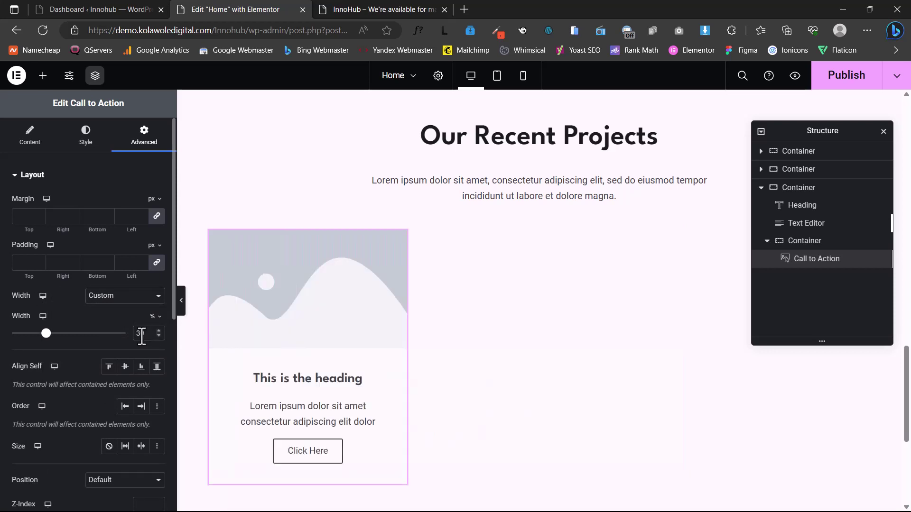
{"action": "scroll", "coordinate": [119, 392], "scroll_direction": "down", "scroll_amount": 3}
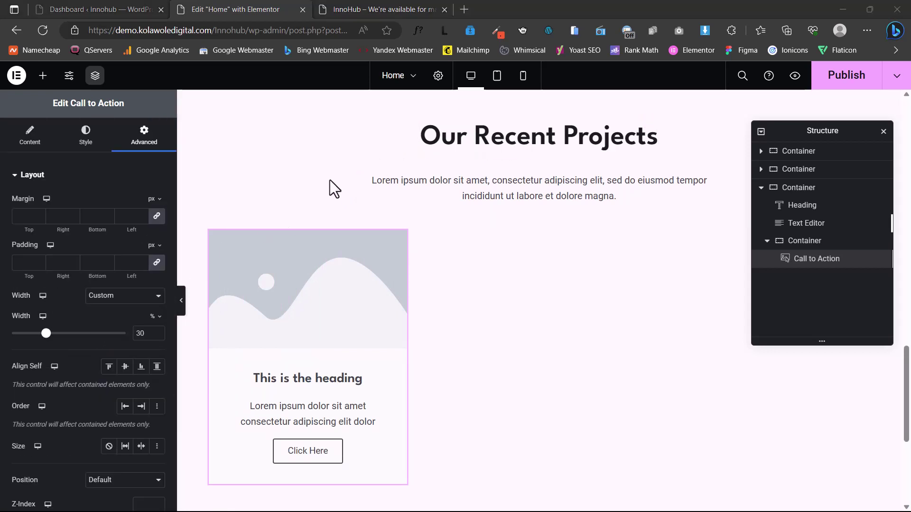
Change the Call to Action's skin to Cover and use project-1.jpg from the media library as its image.
{"action": "left_click", "coordinate": [40, 148]}
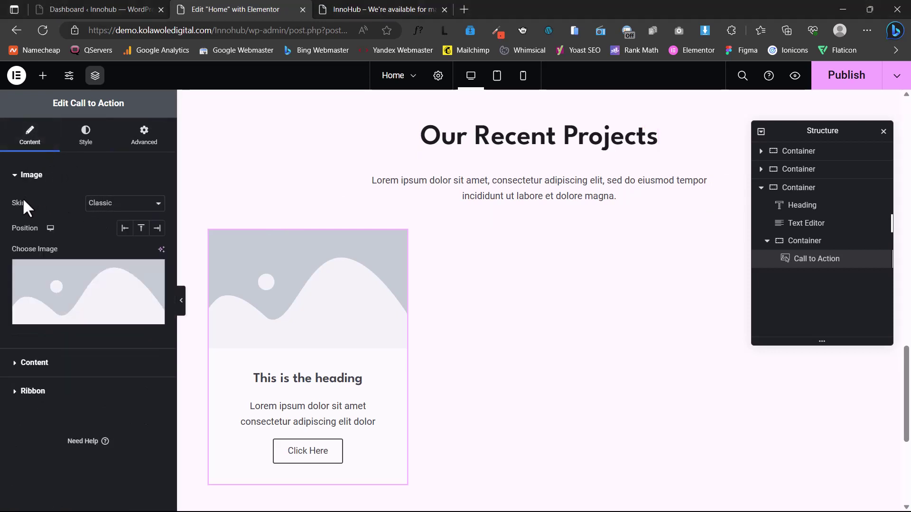
{"action": "left_click", "coordinate": [126, 209]}
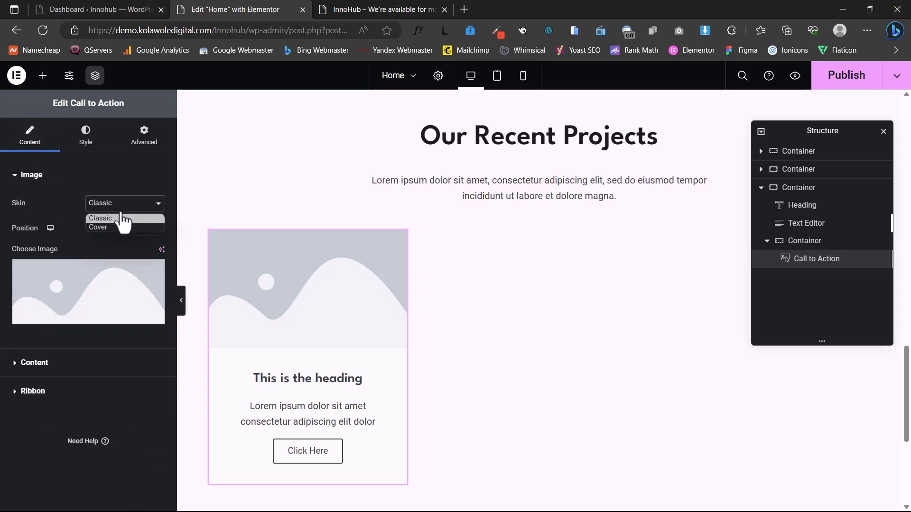
{"action": "left_click", "coordinate": [111, 227]}
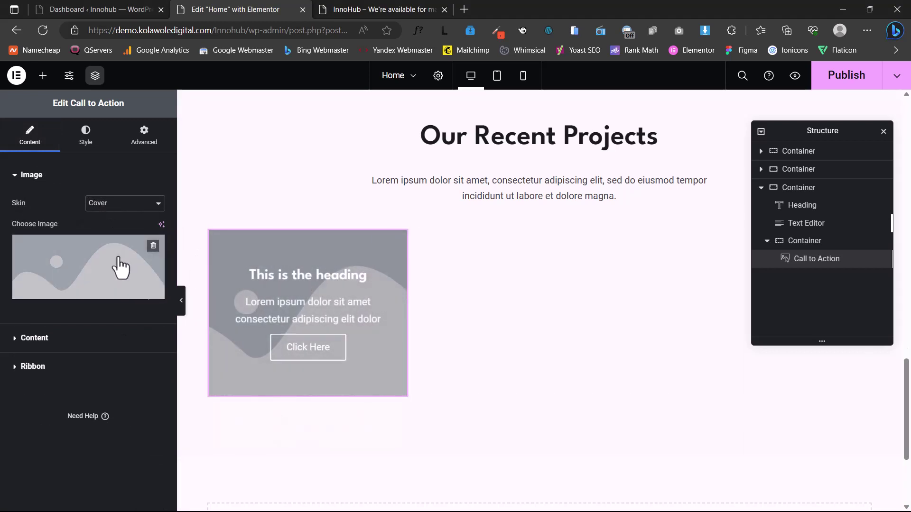
{"action": "mouse_move", "coordinate": [85, 274]}
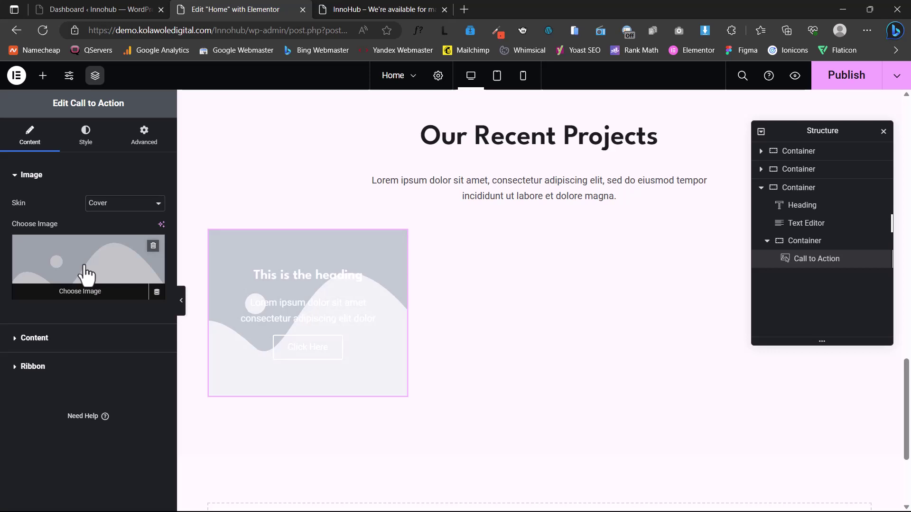
{"action": "left_click", "coordinate": [85, 274]}
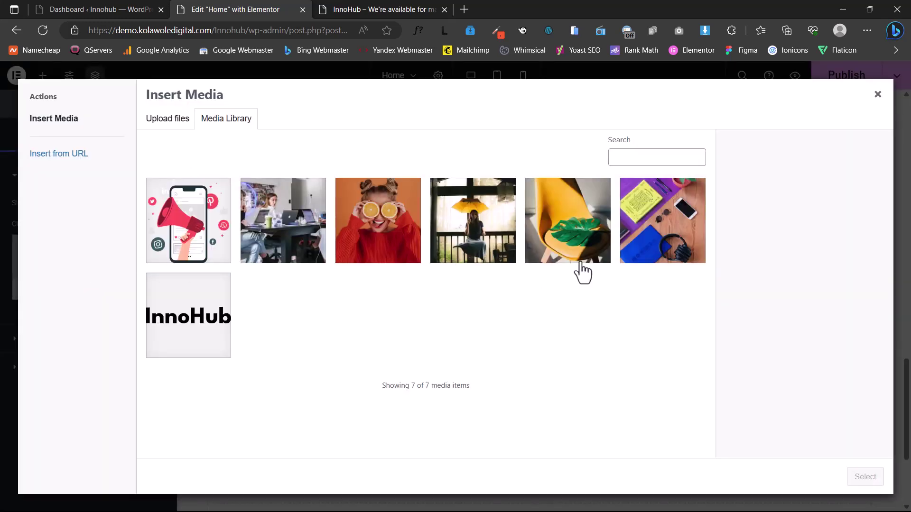
{"action": "left_click", "coordinate": [669, 247]}
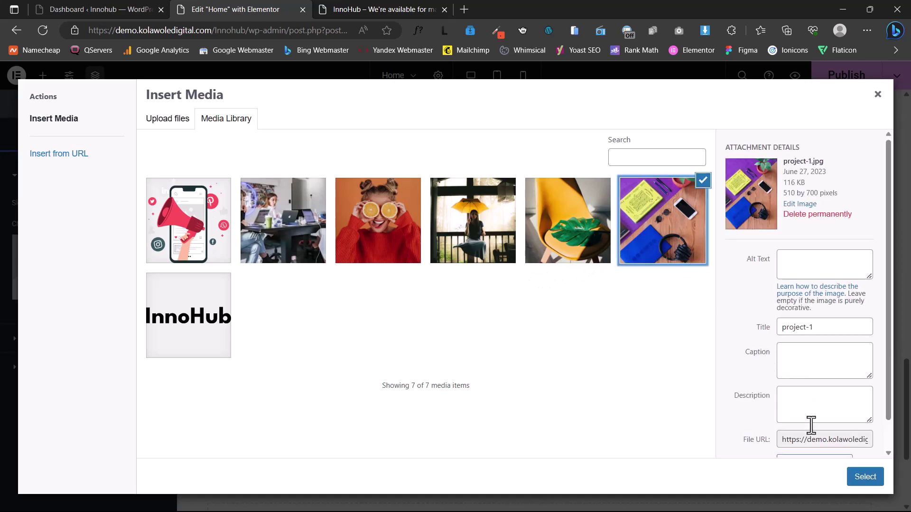
{"action": "left_click", "coordinate": [854, 474]}
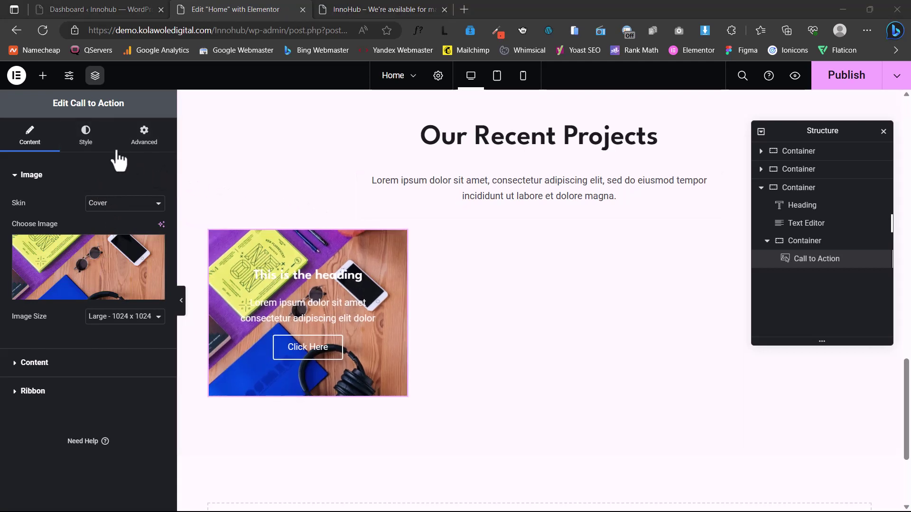
Set the Call to Action box height to 500 px, with its content aligned left and vertically positioned at the bottom.
{"action": "left_click", "coordinate": [95, 146]}
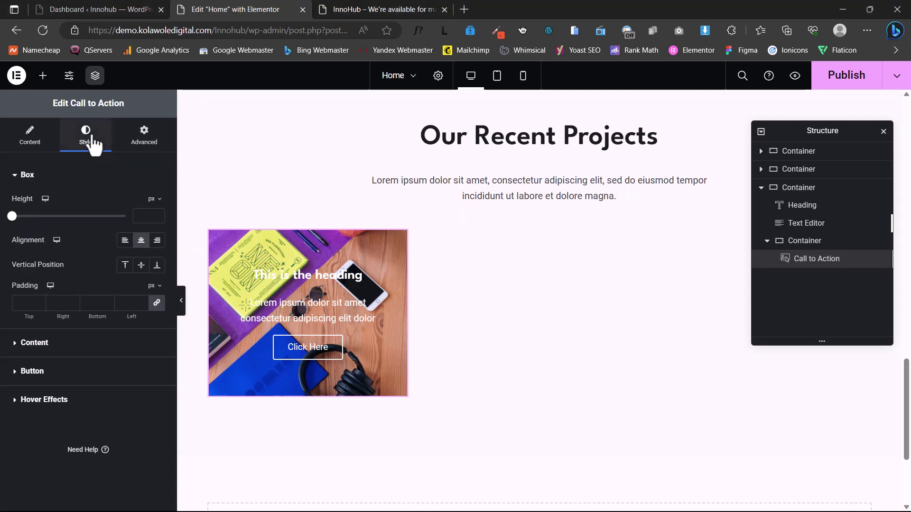
{"action": "left_click", "coordinate": [140, 217]}
{"action": "type", "text": "500"}
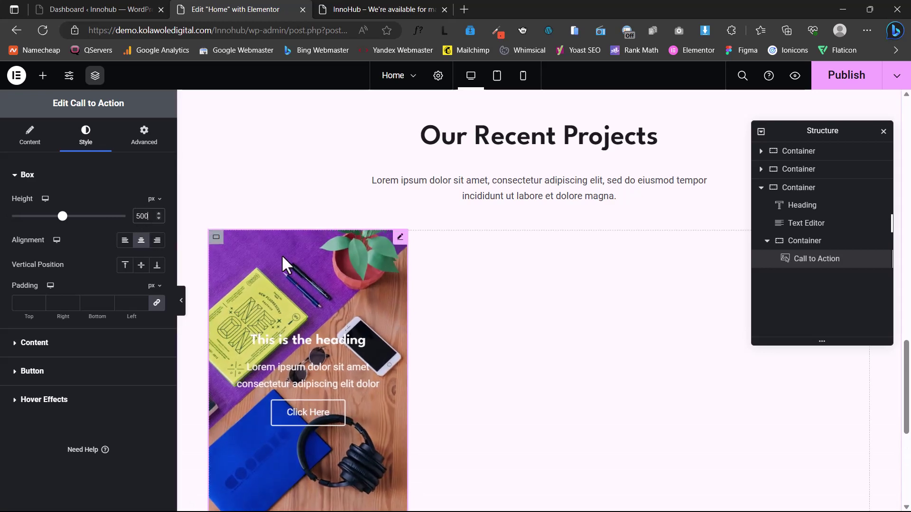
{"action": "scroll", "coordinate": [286, 271], "scroll_direction": "down", "scroll_amount": 3}
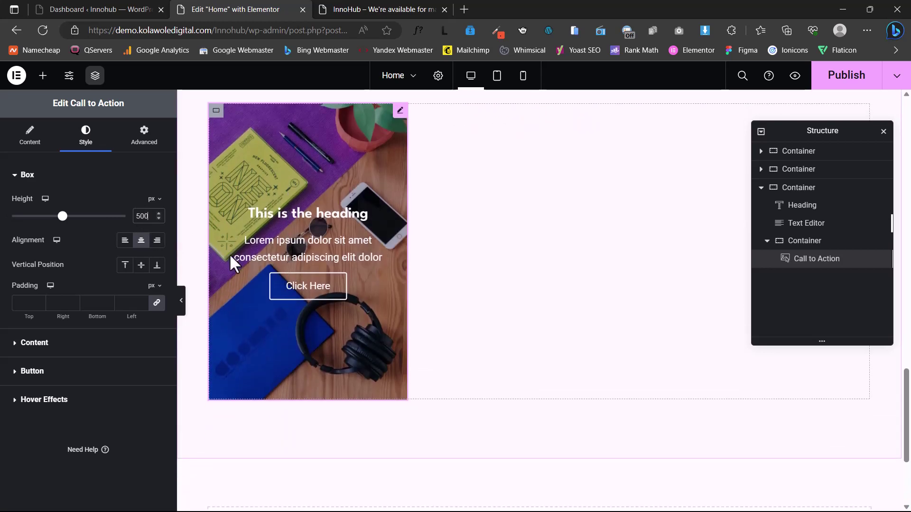
{"action": "left_click", "coordinate": [130, 243]}
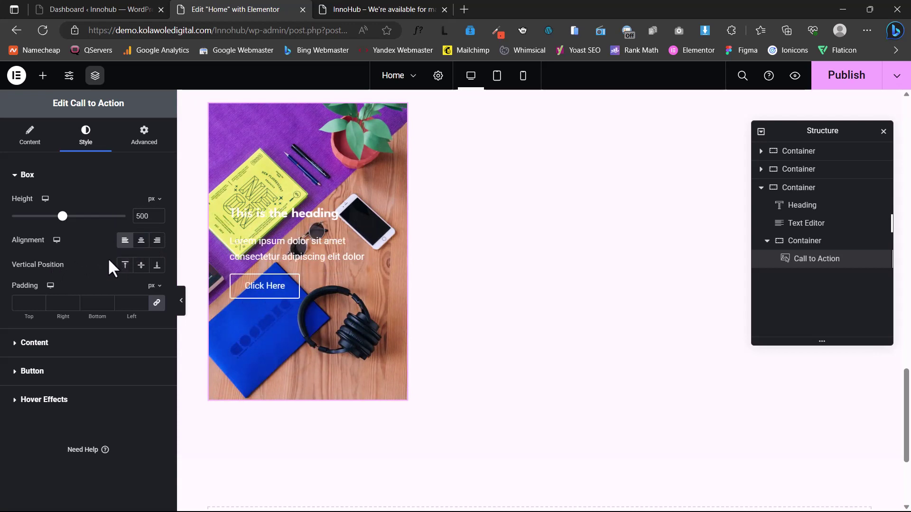
{"action": "left_click", "coordinate": [157, 265]}
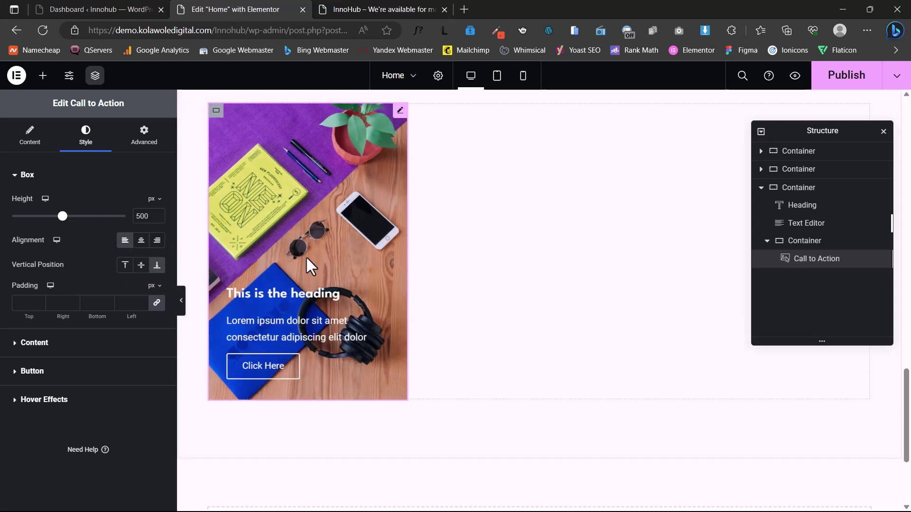
Round all corners of the Call to Action widget with a border radius of 8 px.
{"action": "left_click", "coordinate": [156, 153]}
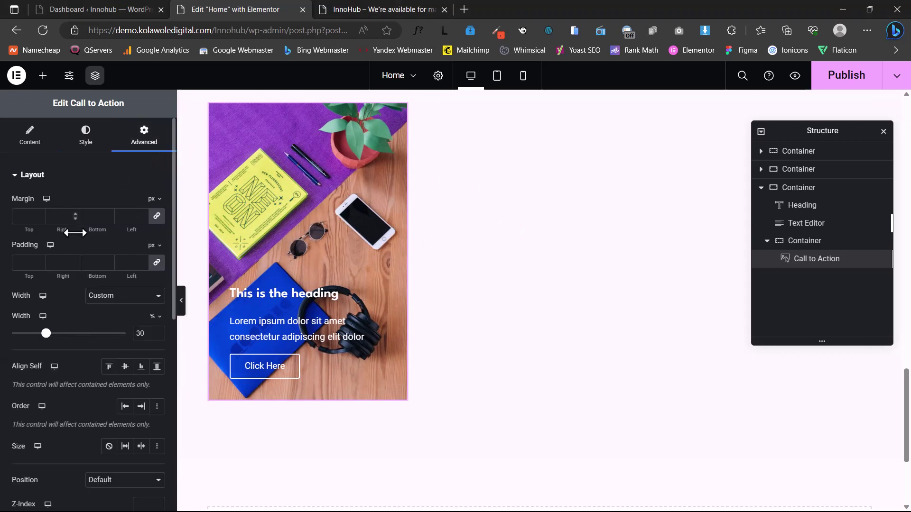
{"action": "scroll", "coordinate": [83, 246], "scroll_direction": "down", "scroll_amount": 5}
{"action": "scroll", "coordinate": [85, 249], "scroll_direction": "down", "scroll_amount": 3}
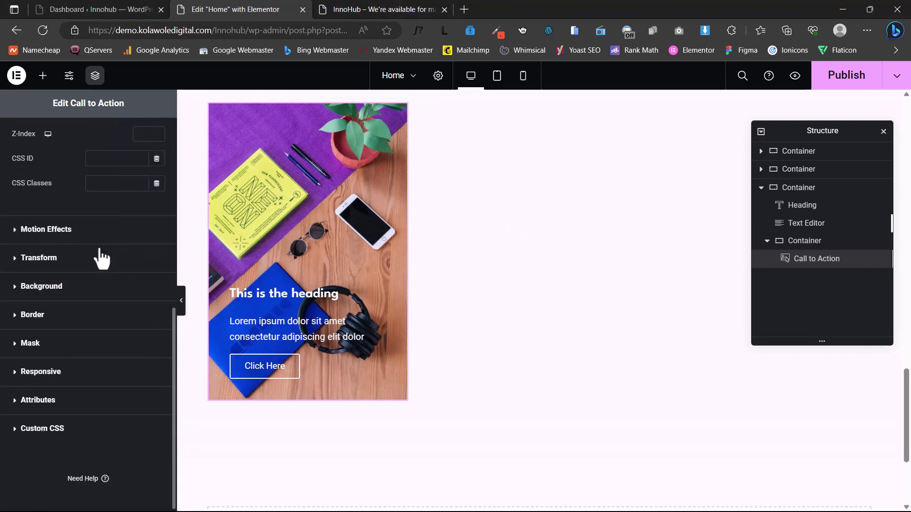
{"action": "left_click", "coordinate": [75, 317]}
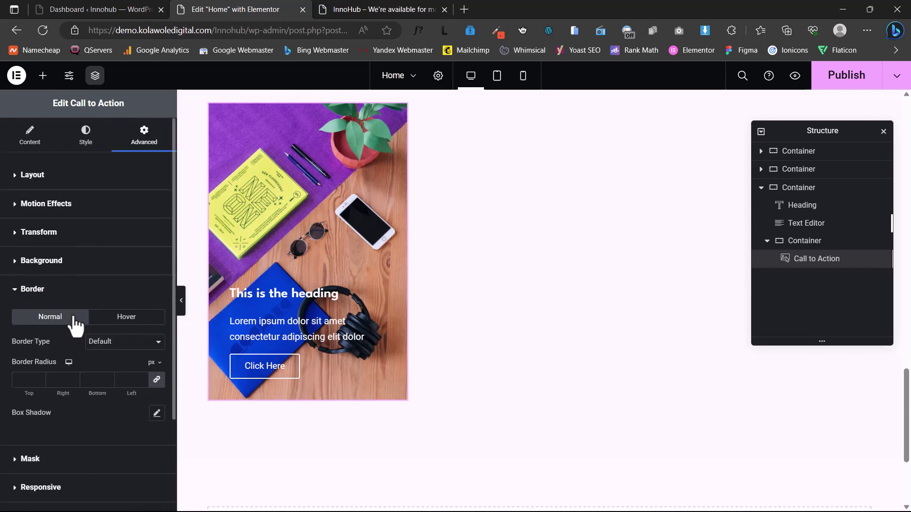
{"action": "left_click", "coordinate": [92, 383]}
{"action": "type", "text": "8"}
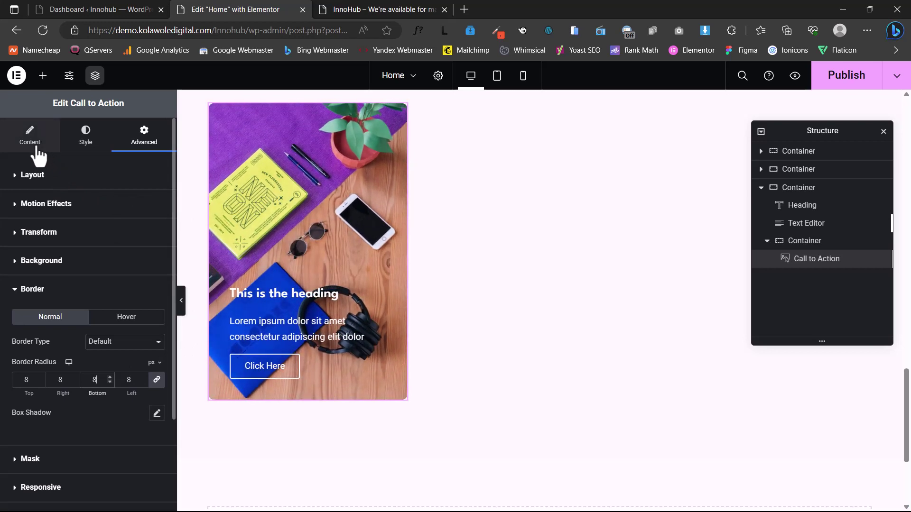
Replace the Call to Action's title with "SEO Optimization" and its description with "Designing a better cinema experience" from the clipboard history.
{"action": "left_click", "coordinate": [36, 148]}
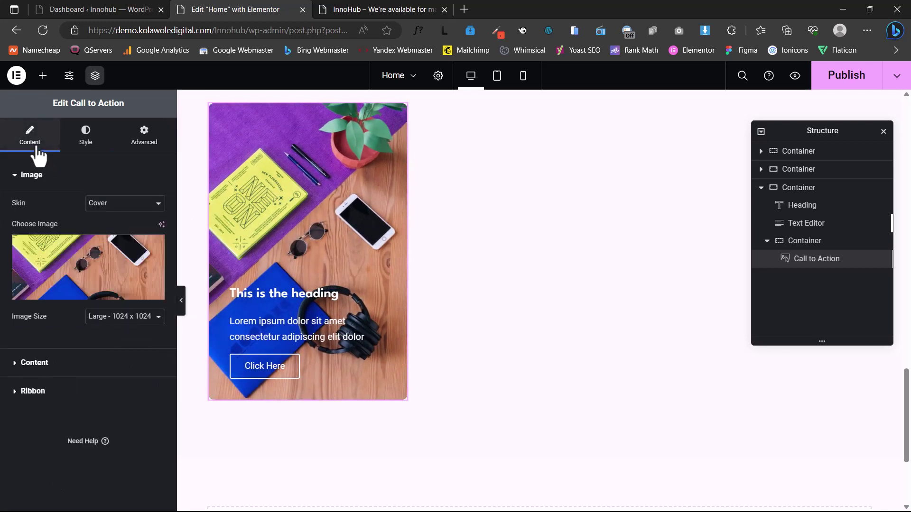
{"action": "left_click", "coordinate": [34, 363]}
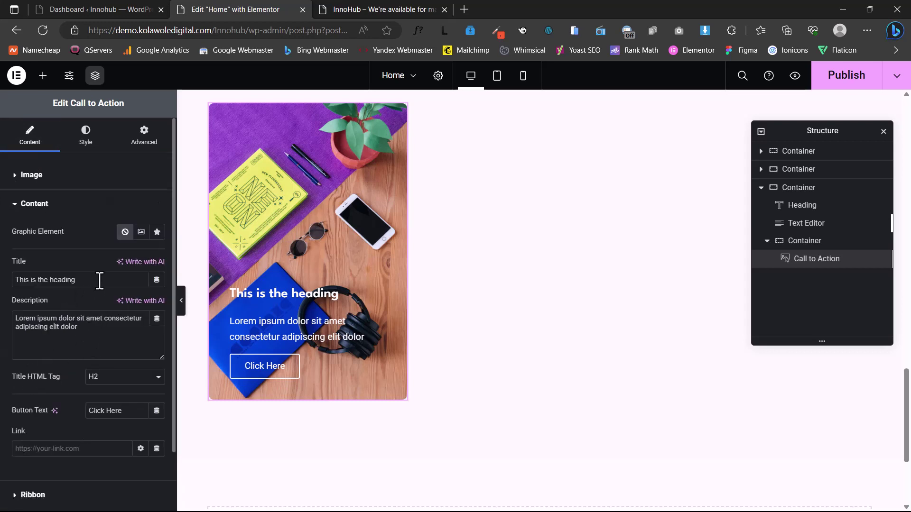
{"action": "left_click_drag", "start_coordinate": [99, 281], "coordinate": [12, 281]}
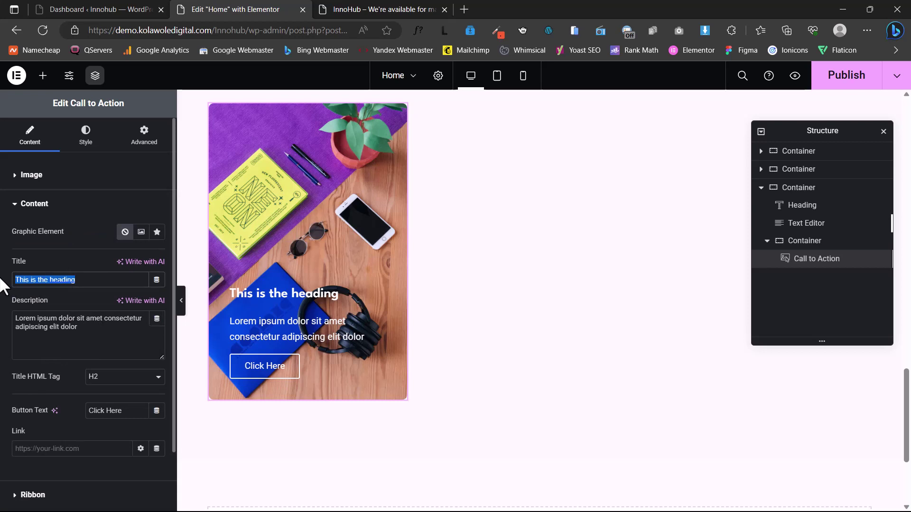
{"action": "key", "text": "super+v"}
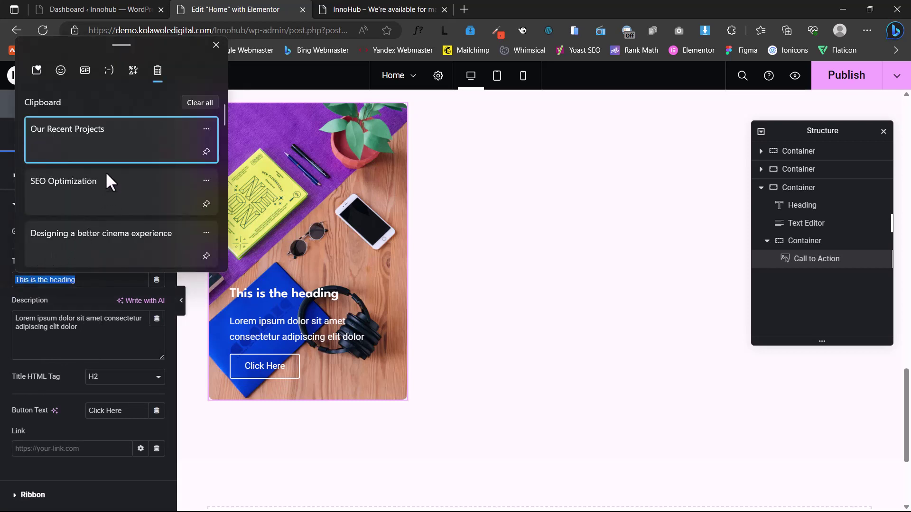
{"action": "left_click", "coordinate": [102, 181]}
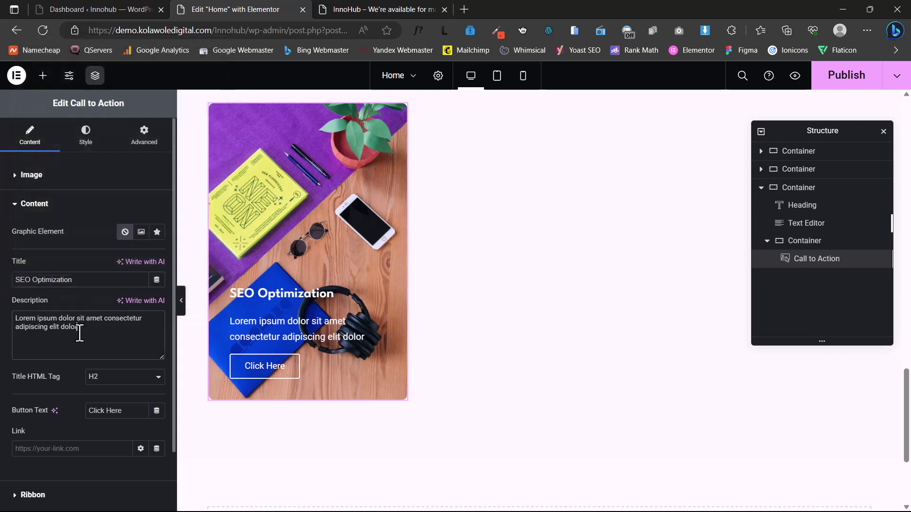
{"action": "triple_click", "coordinate": [80, 334]}
{"action": "key", "text": "super+v"}
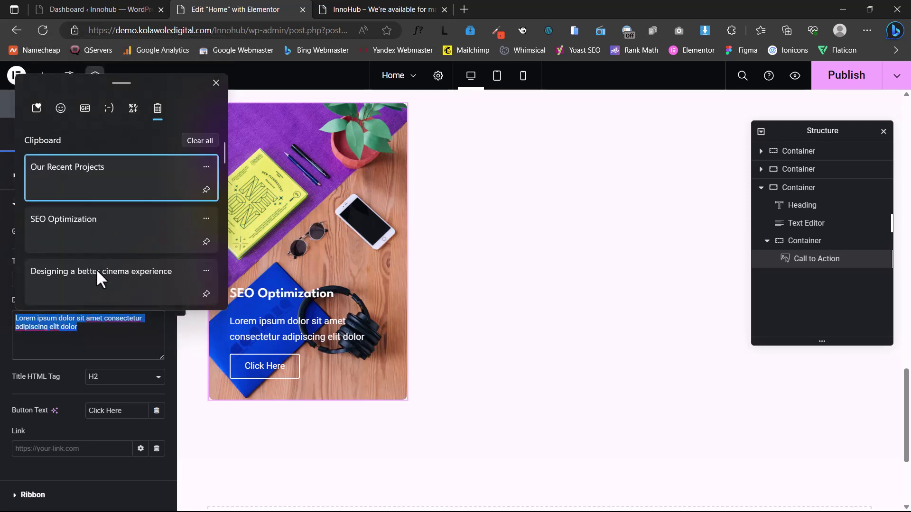
{"action": "left_click", "coordinate": [93, 275]}
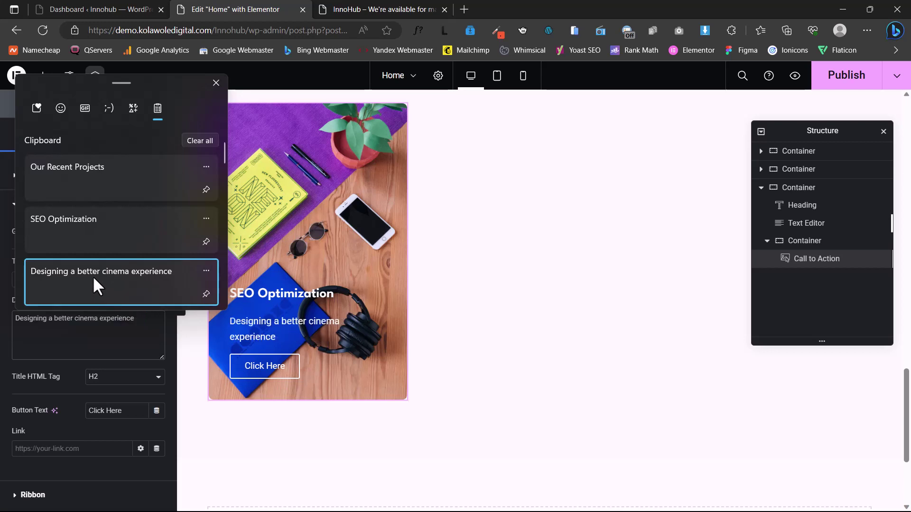
{"action": "left_click", "coordinate": [81, 334]}
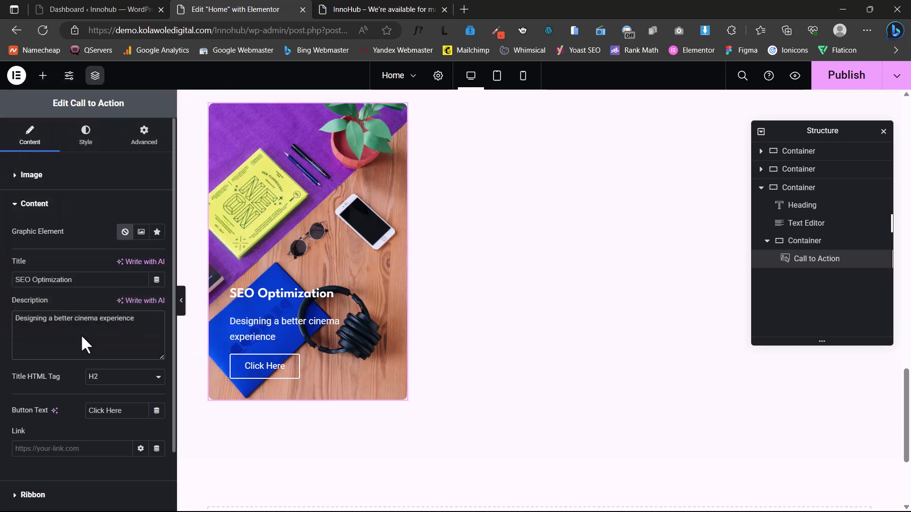
Change the Call to Action's button text to "Get Started".
{"action": "left_click_drag", "start_coordinate": [137, 409], "coordinate": [64, 409]}
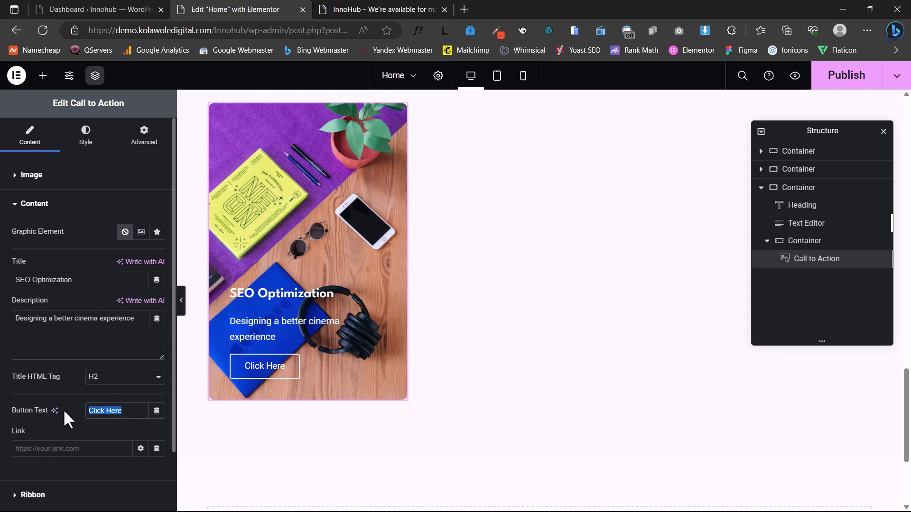
{"action": "type", "text": "G"}
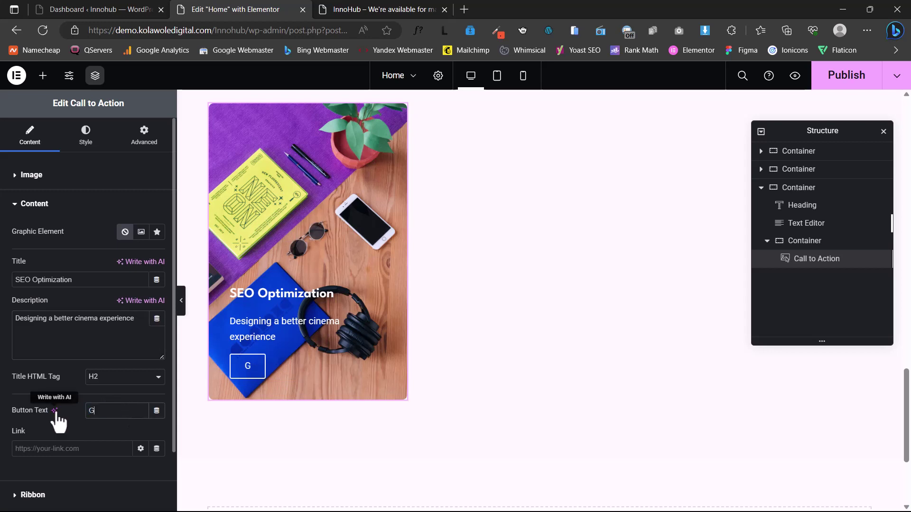
{"action": "type", "text": "et Started"}
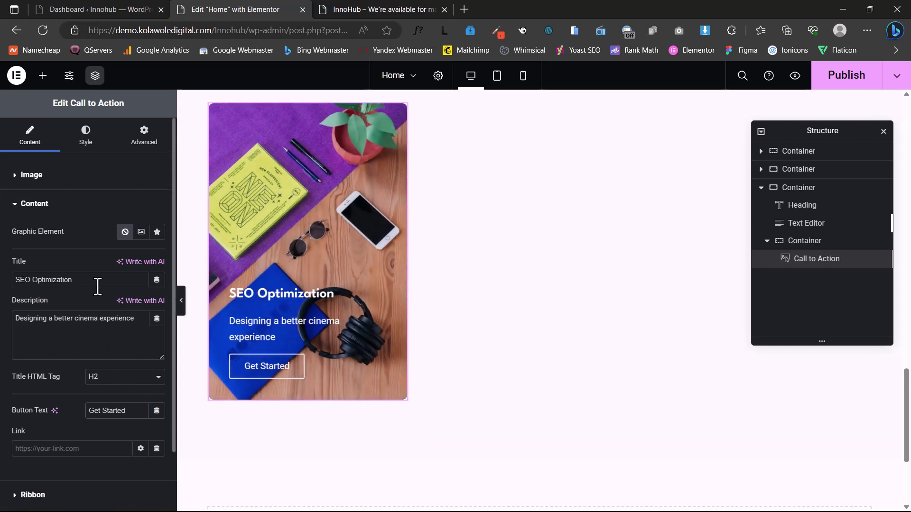
Style the Call to Action's button with a border width of 0 px and the global Primary background color.
{"action": "left_click", "coordinate": [86, 137]}
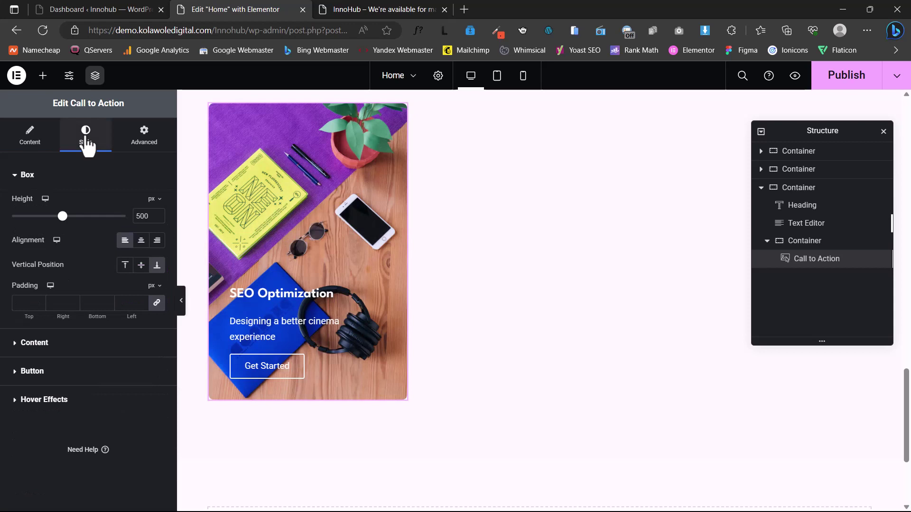
{"action": "left_click", "coordinate": [64, 373]}
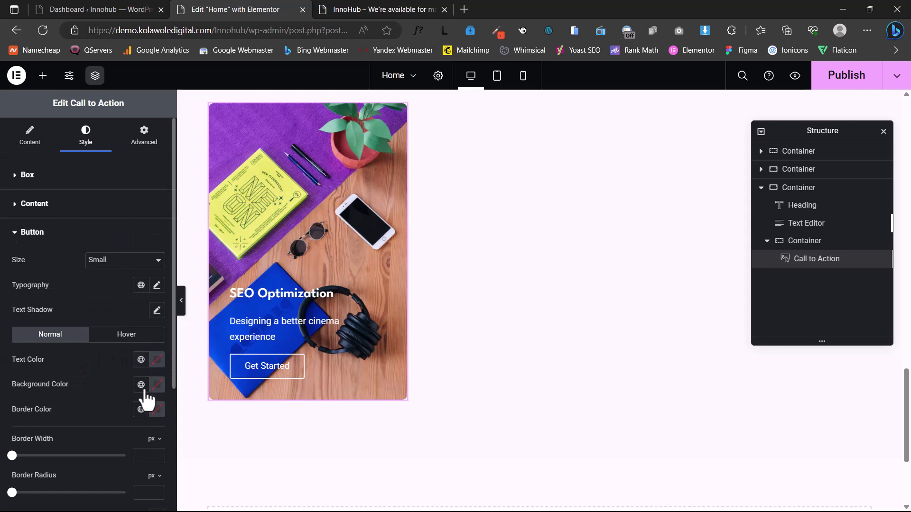
{"action": "scroll", "coordinate": [119, 396], "scroll_direction": "down", "scroll_amount": 2}
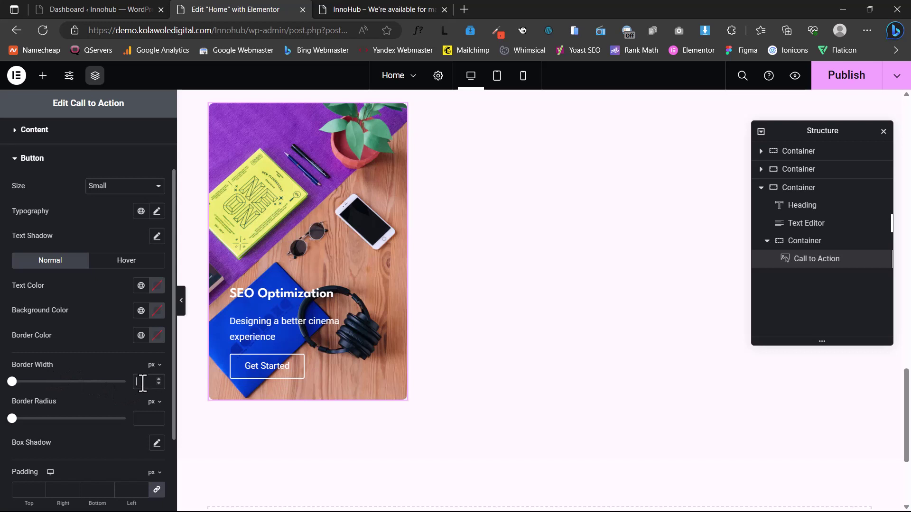
{"action": "type", "text": "0"}
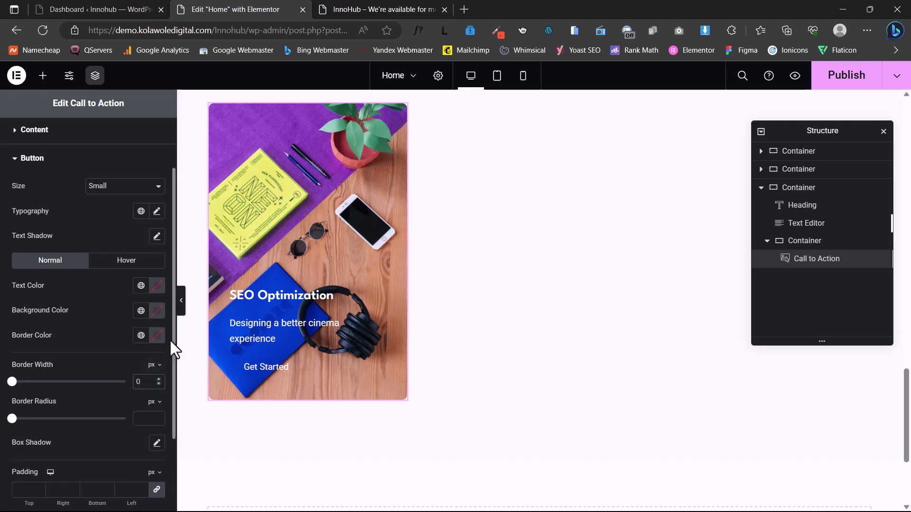
{"action": "left_click", "coordinate": [141, 312]}
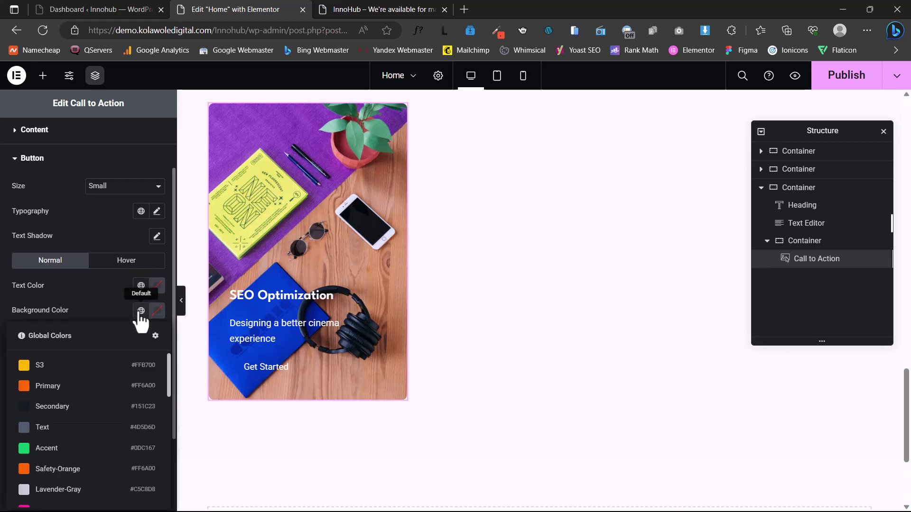
{"action": "left_click", "coordinate": [49, 388]}
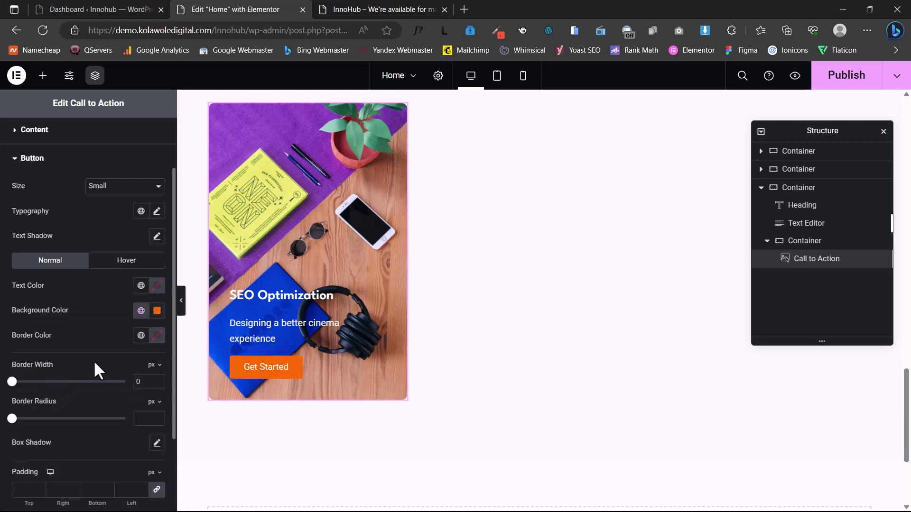
{"action": "scroll", "coordinate": [85, 401], "scroll_direction": "down", "scroll_amount": 2}
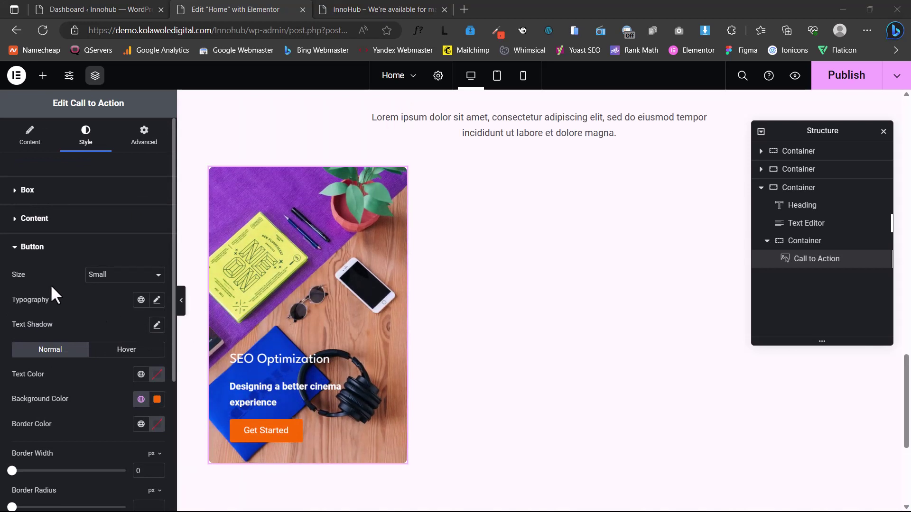
Set the Call to Action's title font size to 16 px and its description font size to 25 px.
{"action": "left_click", "coordinate": [105, 229]}
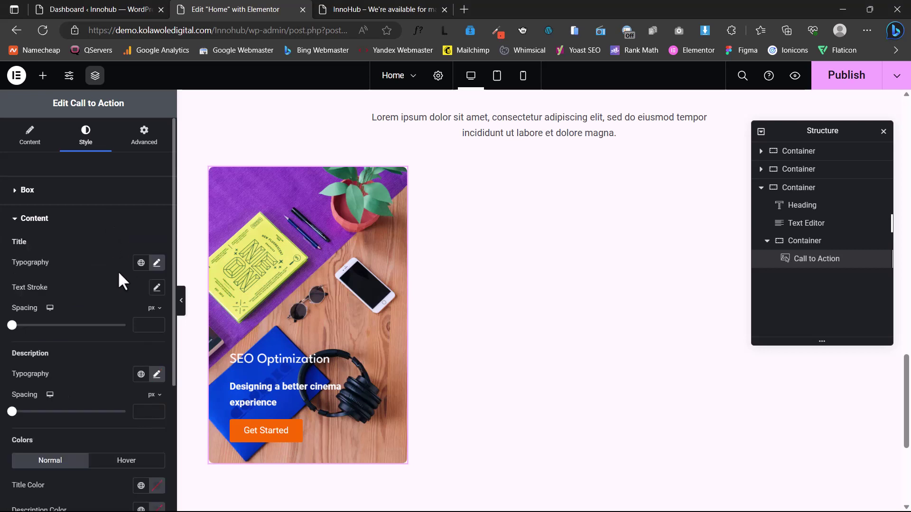
{"action": "left_click", "coordinate": [157, 263]}
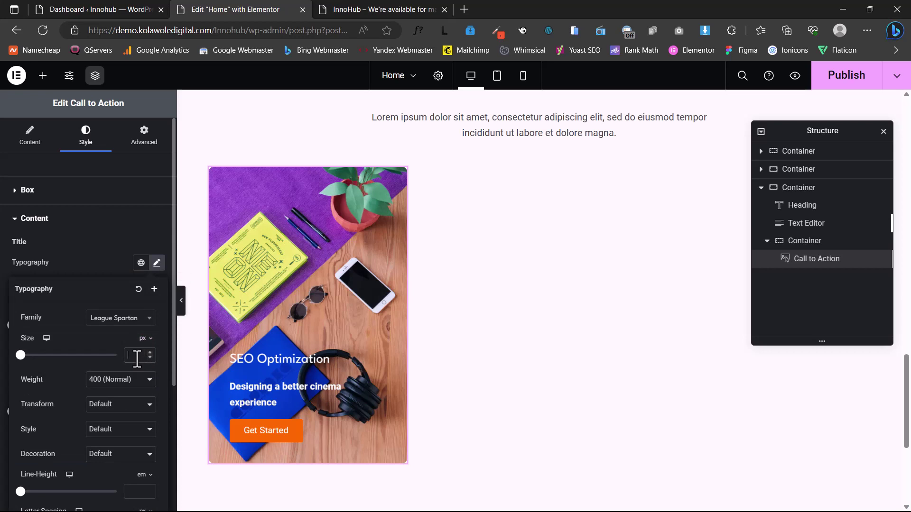
{"action": "type", "text": "16"}
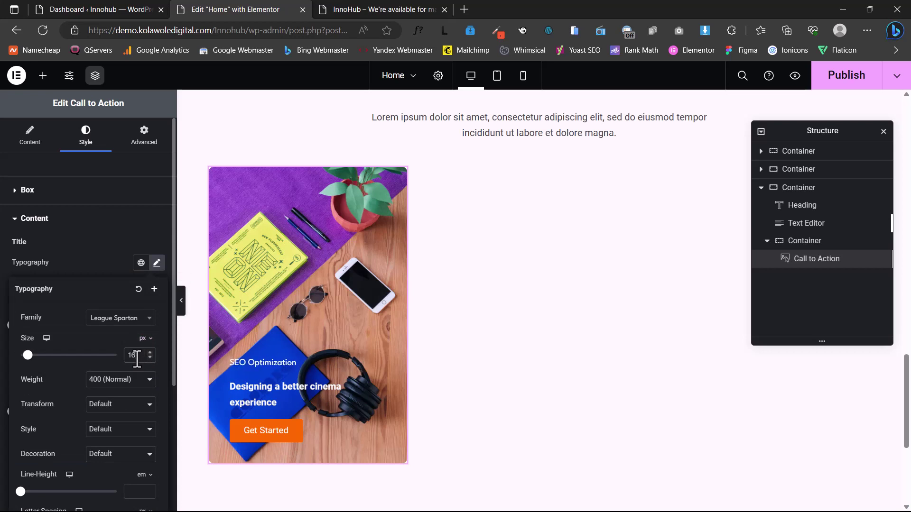
{"action": "left_click", "coordinate": [111, 264]}
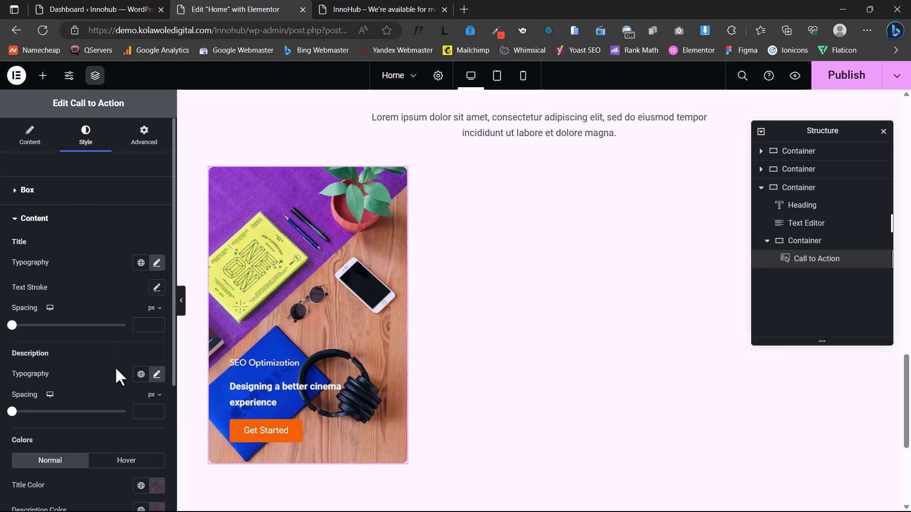
{"action": "left_click", "coordinate": [150, 378]}
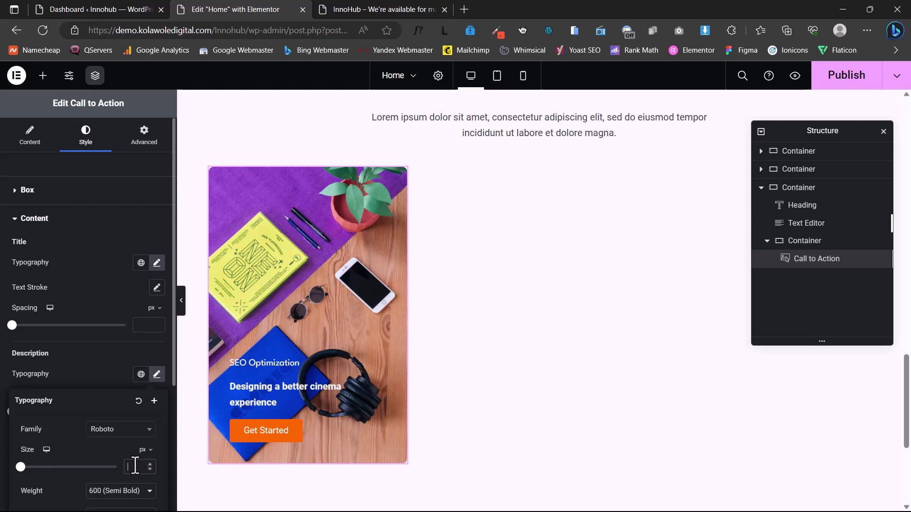
{"action": "type", "text": "25"}
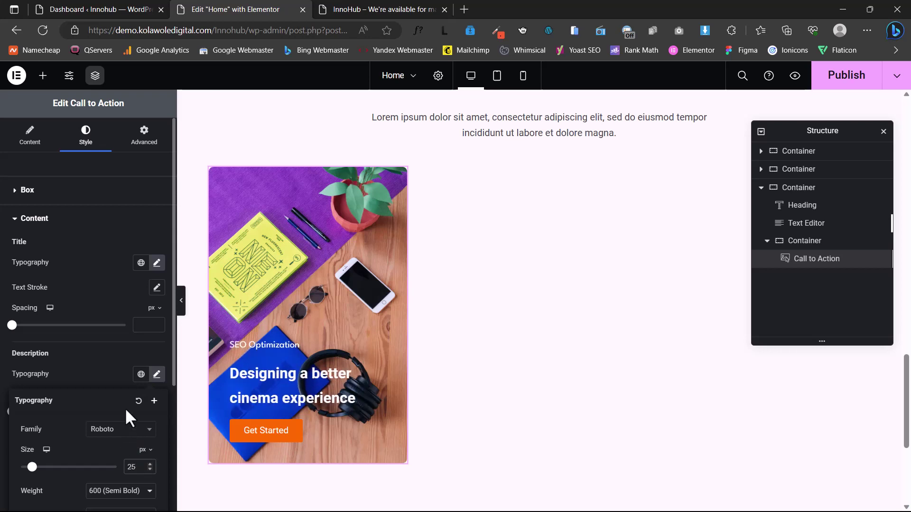
{"action": "left_click", "coordinate": [111, 353]}
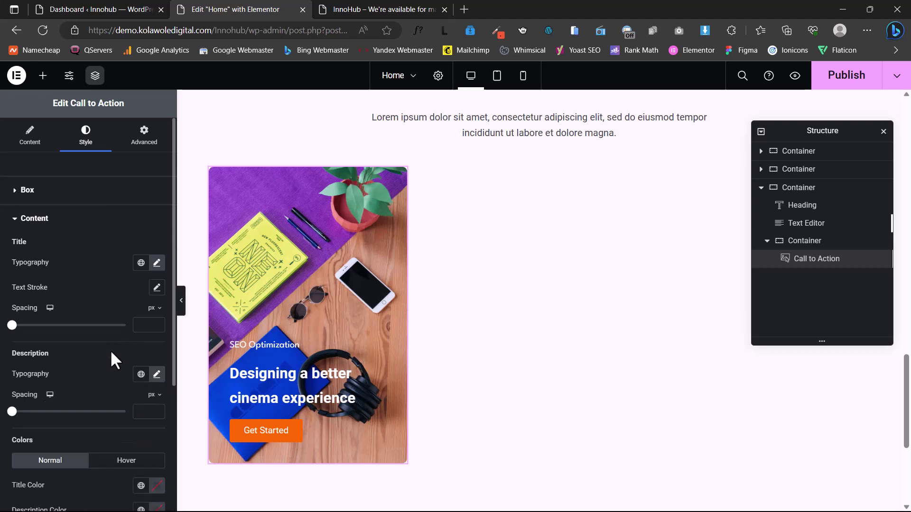
Change the Call to Action's normal-state title color to a white global color.
{"action": "scroll", "coordinate": [112, 353], "scroll_direction": "down", "scroll_amount": 2}
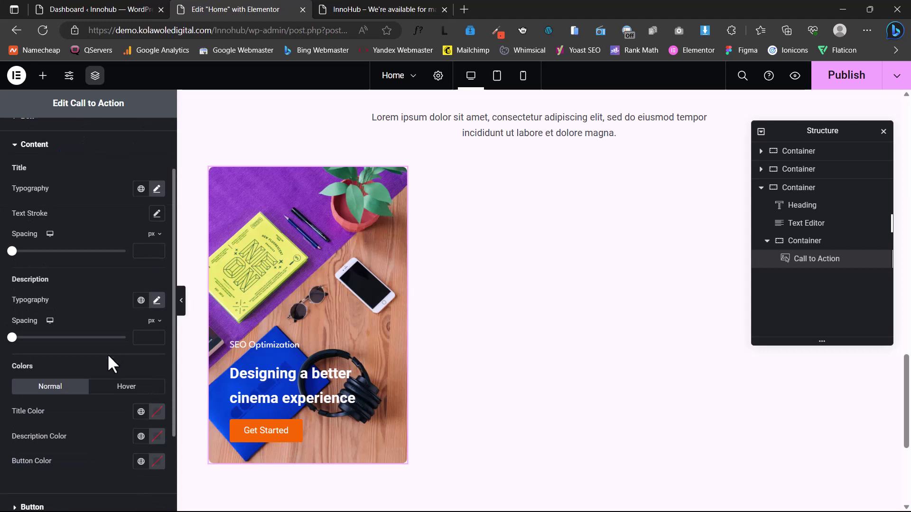
{"action": "left_click", "coordinate": [141, 412]}
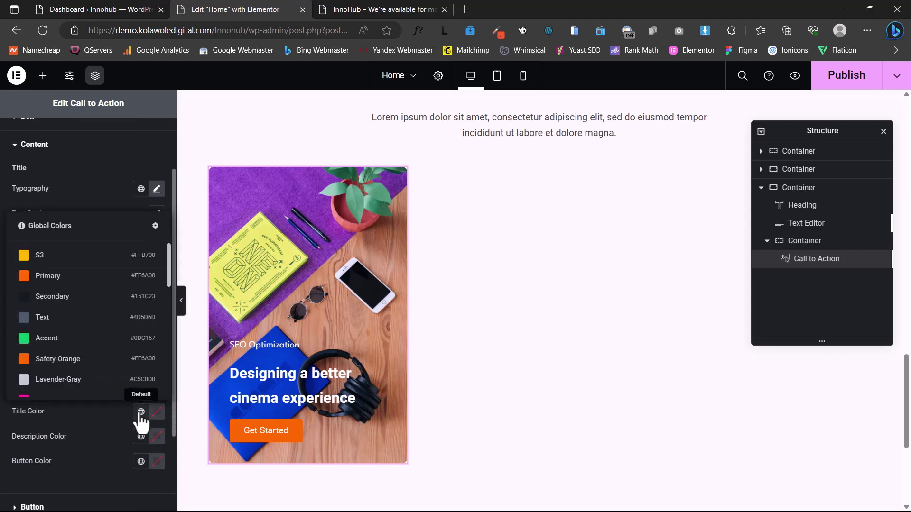
{"action": "left_click", "coordinate": [90, 384]}
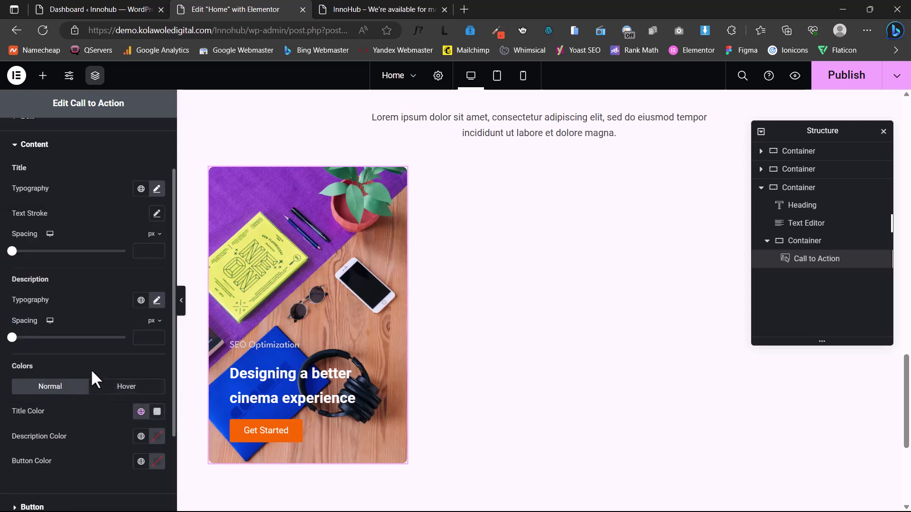
{"action": "left_click", "coordinate": [144, 417]}
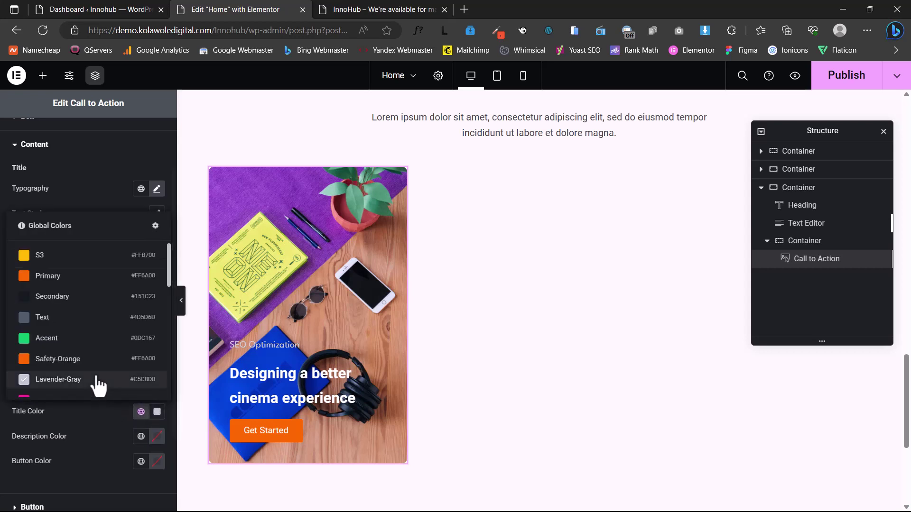
{"action": "scroll", "coordinate": [92, 380], "scroll_direction": "down", "scroll_amount": 3}
{"action": "scroll", "coordinate": [88, 384], "scroll_direction": "down", "scroll_amount": 2}
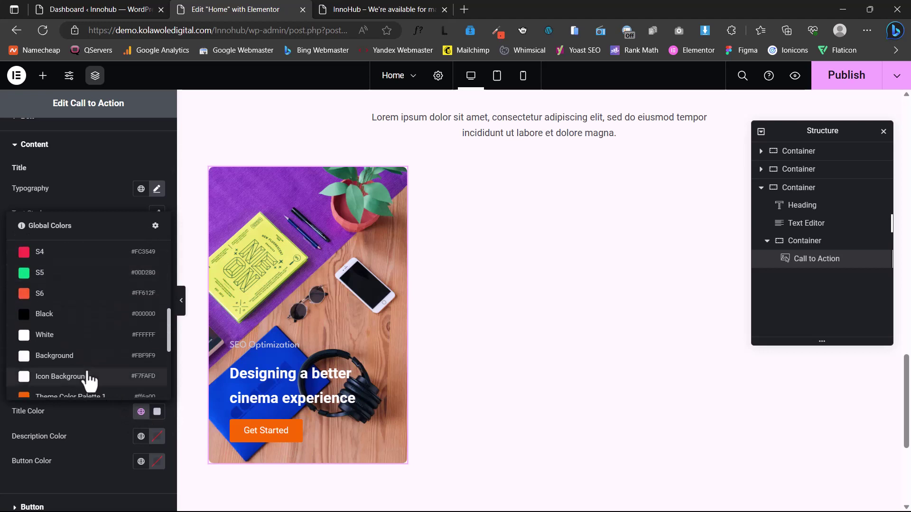
{"action": "left_click", "coordinate": [45, 363]}
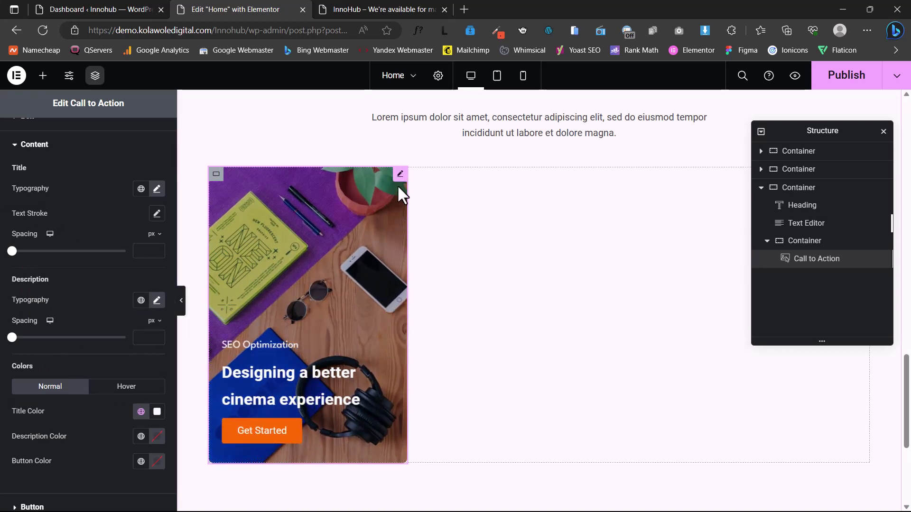
Duplicate the styled Call to Action card twice within its container to make a row of three project cards.
{"action": "mouse_move", "coordinate": [400, 177]}
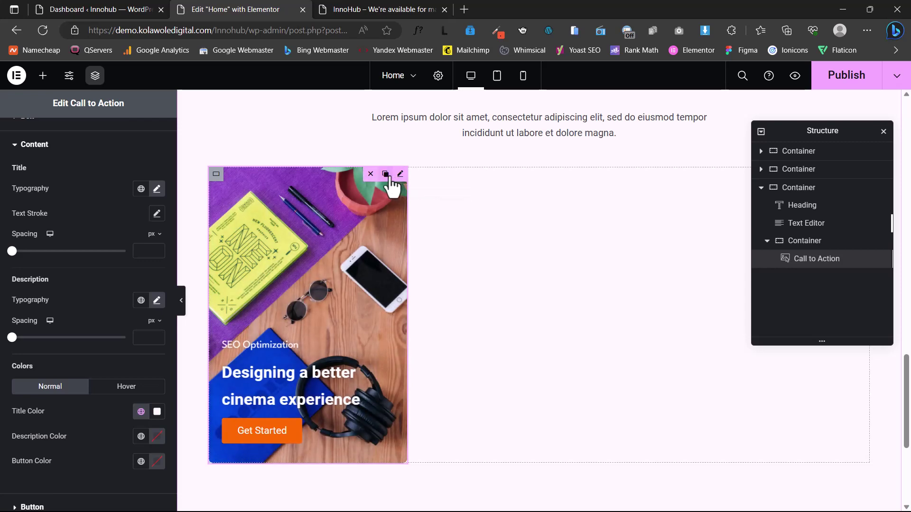
{"action": "left_click", "coordinate": [386, 174]}
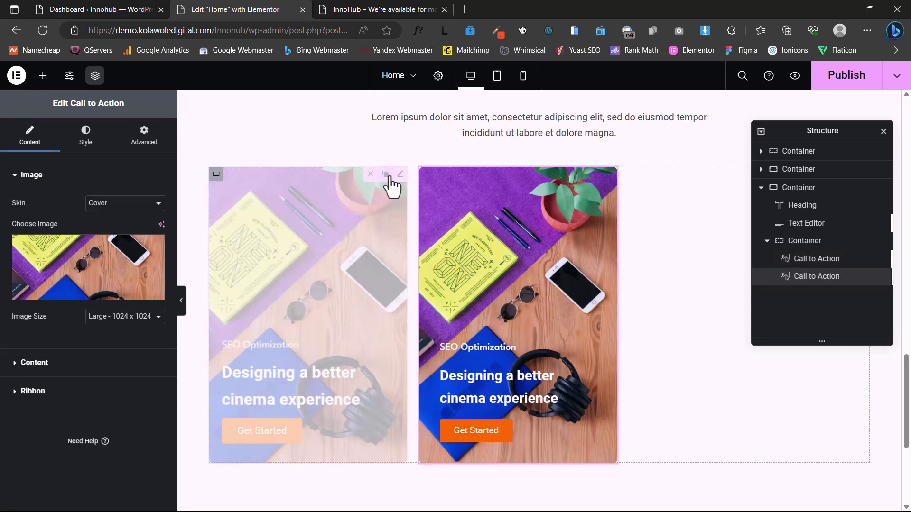
{"action": "left_click", "coordinate": [399, 174]}
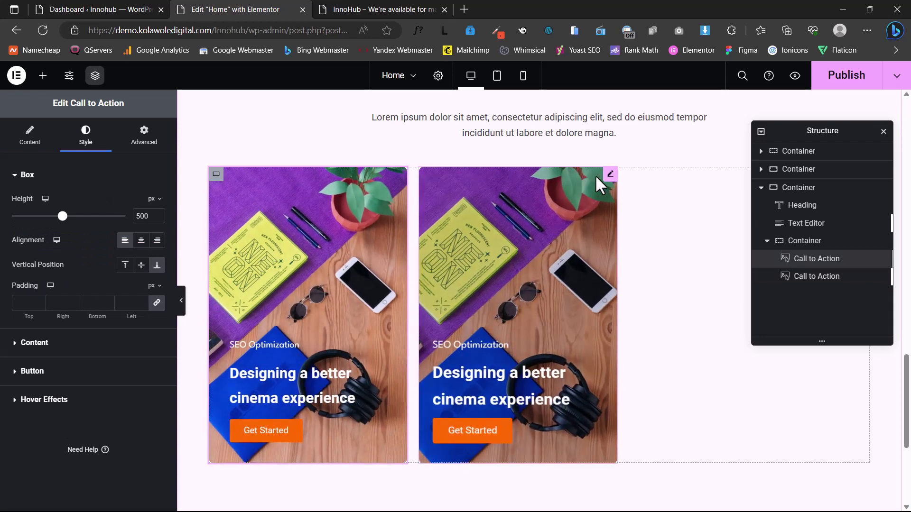
{"action": "left_click", "coordinate": [596, 174]}
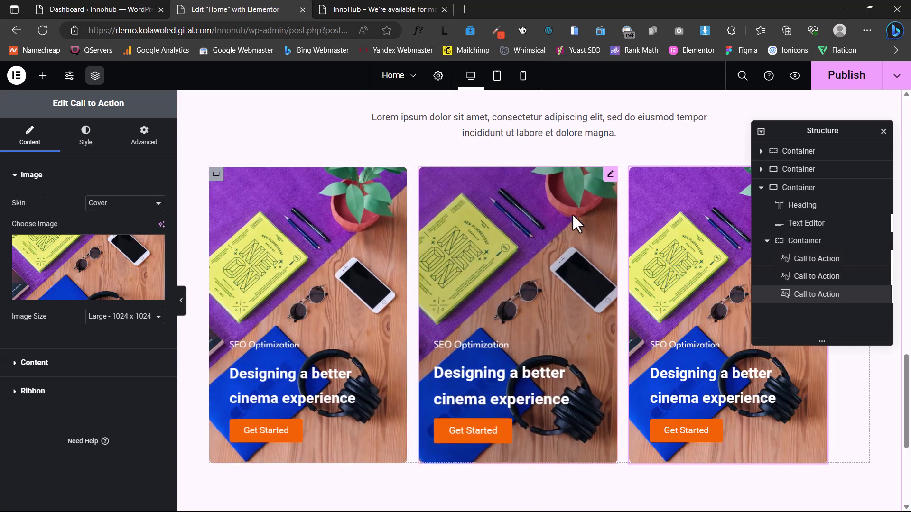
Replace the second card's image with project-5.jpg, the yellow chair picture, from the media library.
{"action": "left_click", "coordinate": [611, 174]}
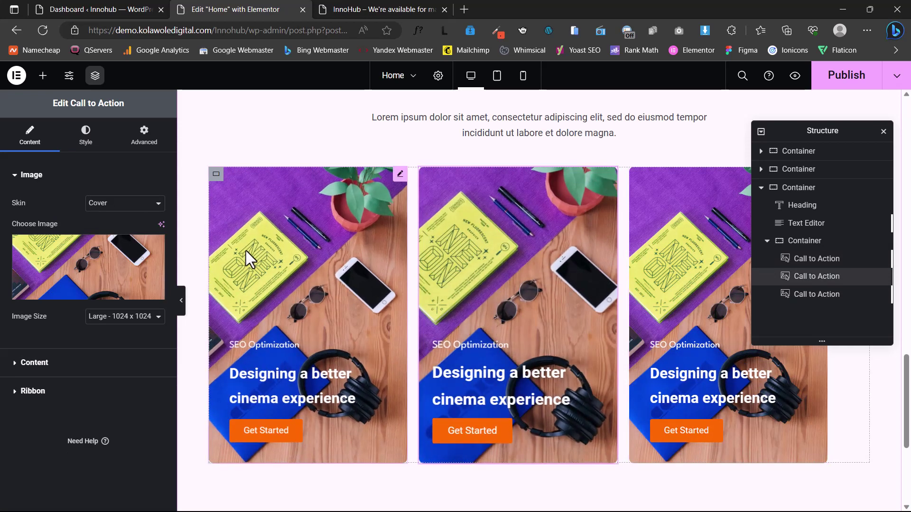
{"action": "left_click", "coordinate": [97, 273]}
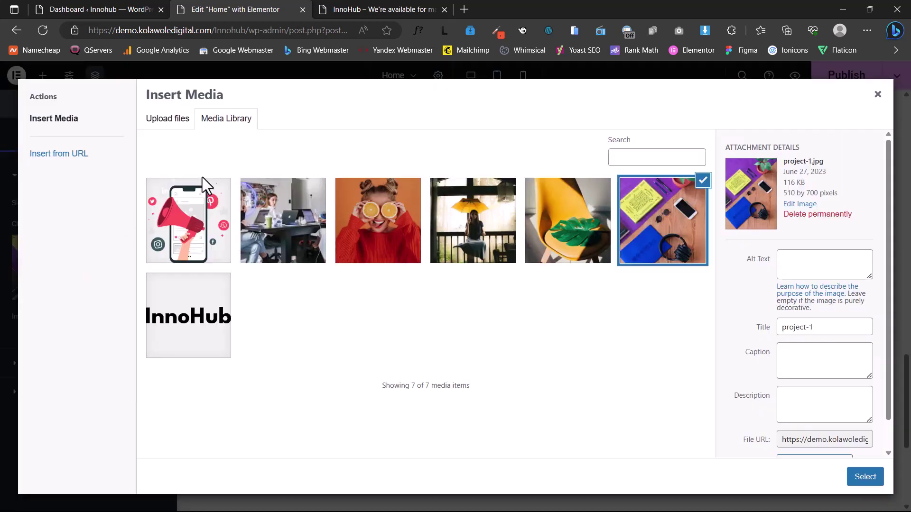
{"action": "left_click", "coordinate": [577, 226]}
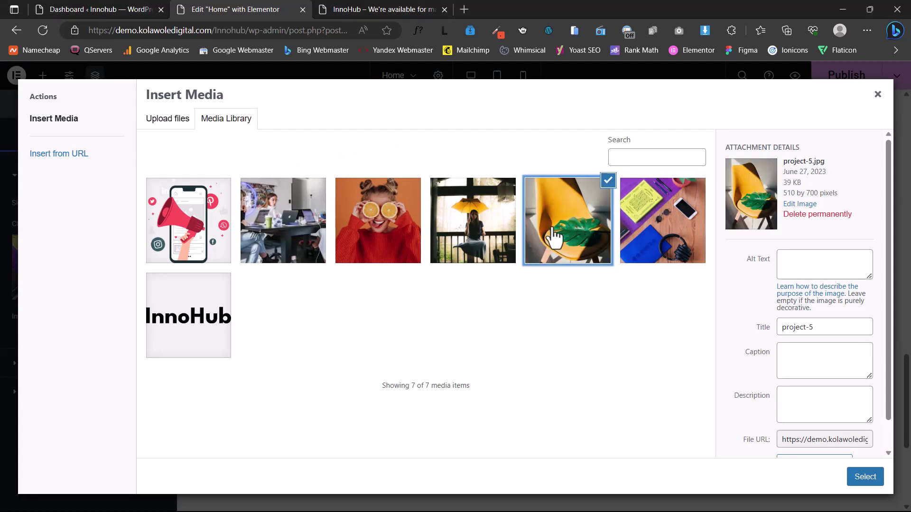
{"action": "left_click", "coordinate": [866, 479]}
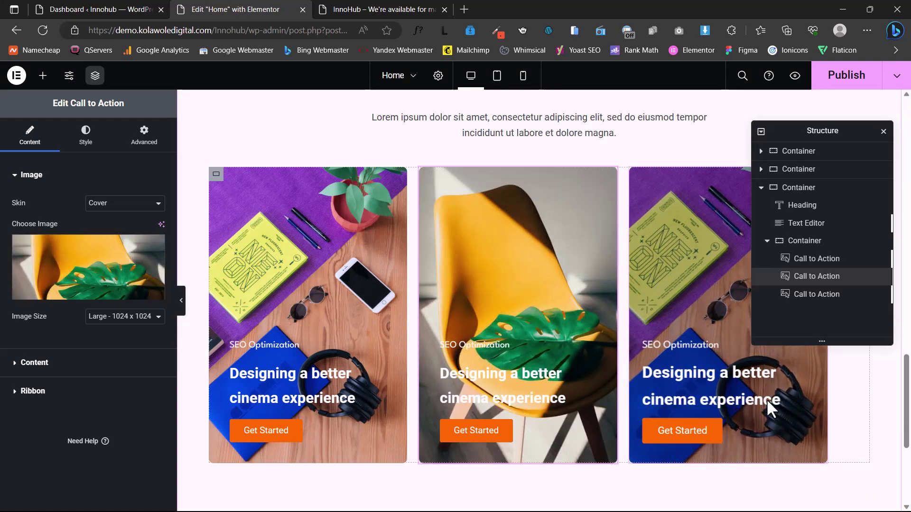
Replace the third card's image with project-6.jpg, the yellow umbrella picture, from the media library.
{"action": "scroll", "coordinate": [689, 338], "scroll_direction": "up", "scroll_amount": 3}
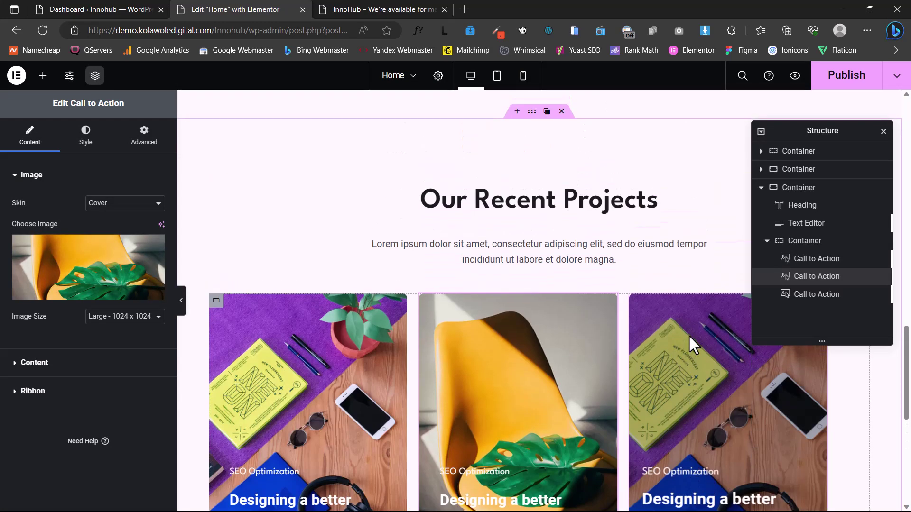
{"action": "left_click", "coordinate": [680, 354]}
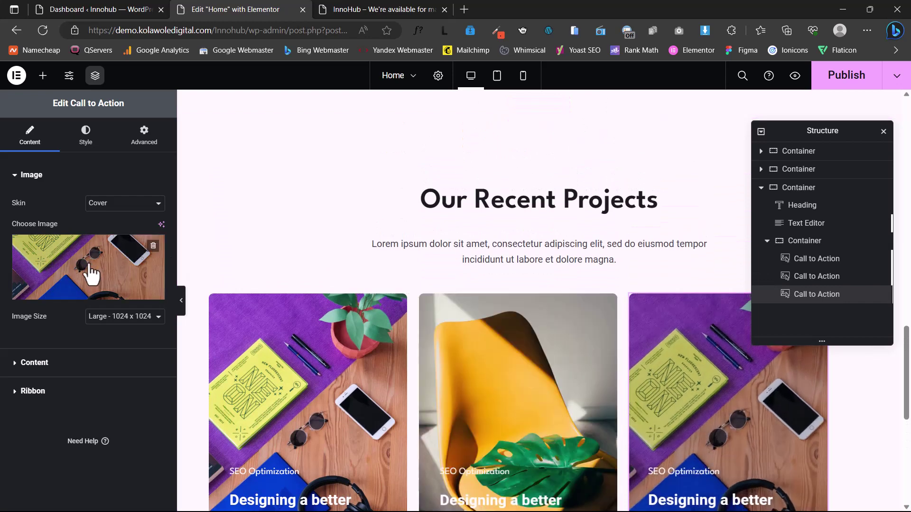
{"action": "left_click", "coordinate": [90, 272]}
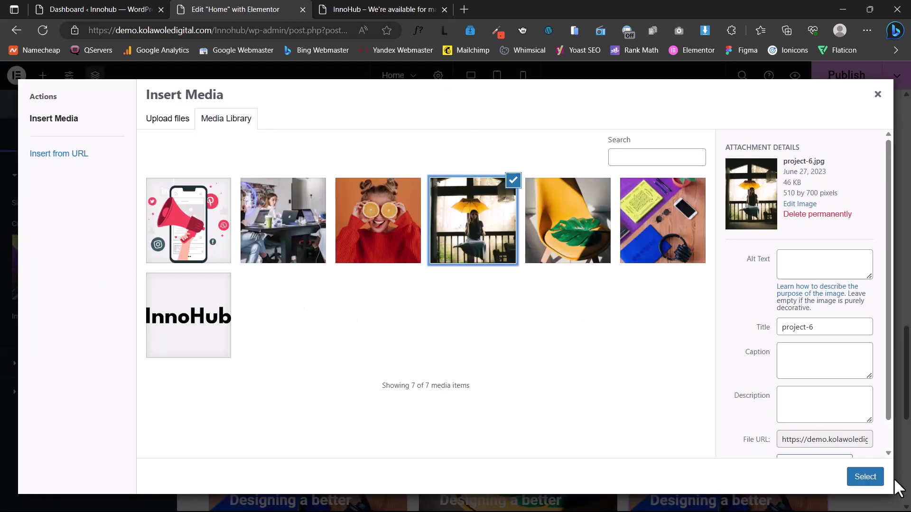
{"action": "left_click", "coordinate": [860, 476]}
Change the title of the second card, with the yellow chair, to "Digital Marketing".
{"action": "scroll", "coordinate": [622, 357], "scroll_direction": "down", "scroll_amount": 5}
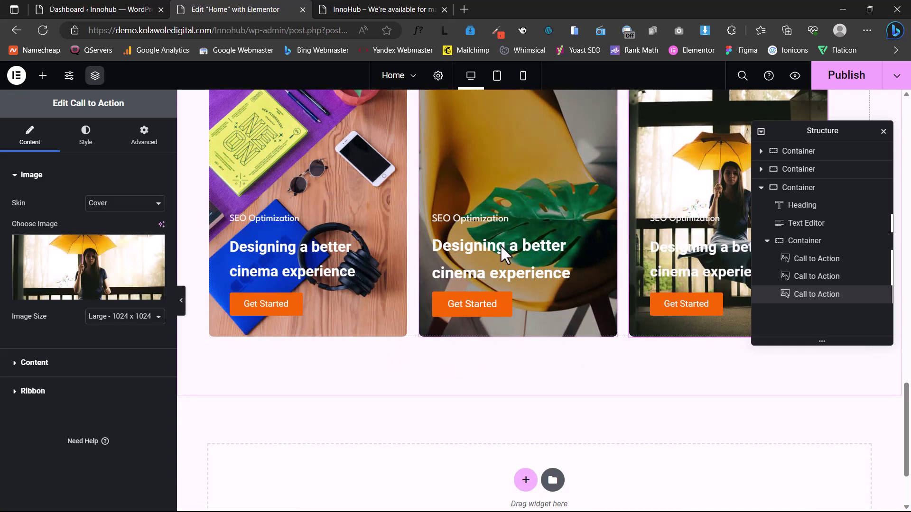
{"action": "left_click", "coordinate": [500, 245]}
{"action": "scroll", "coordinate": [370, 166], "scroll_direction": "up", "scroll_amount": 1}
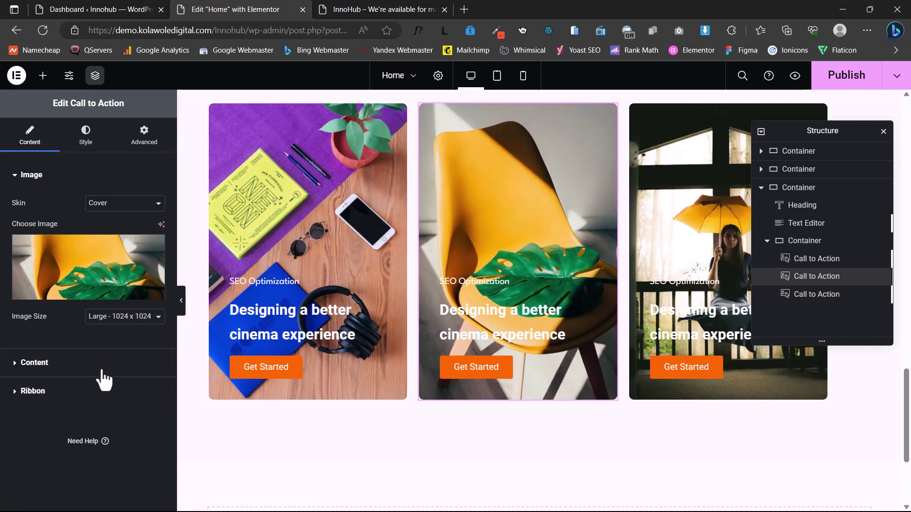
{"action": "left_click", "coordinate": [96, 367]}
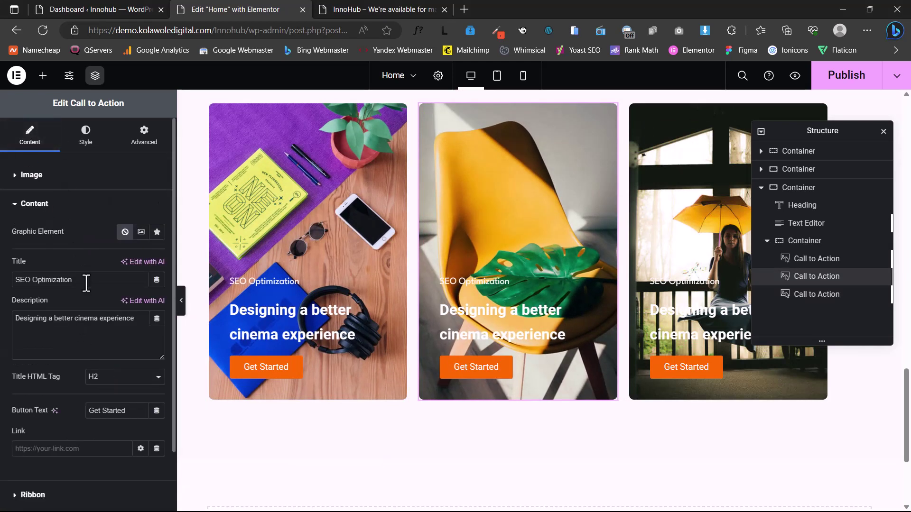
{"action": "left_click_drag", "start_coordinate": [86, 283], "coordinate": [2, 286]}
{"action": "type", "text": "Digital Marketing"}
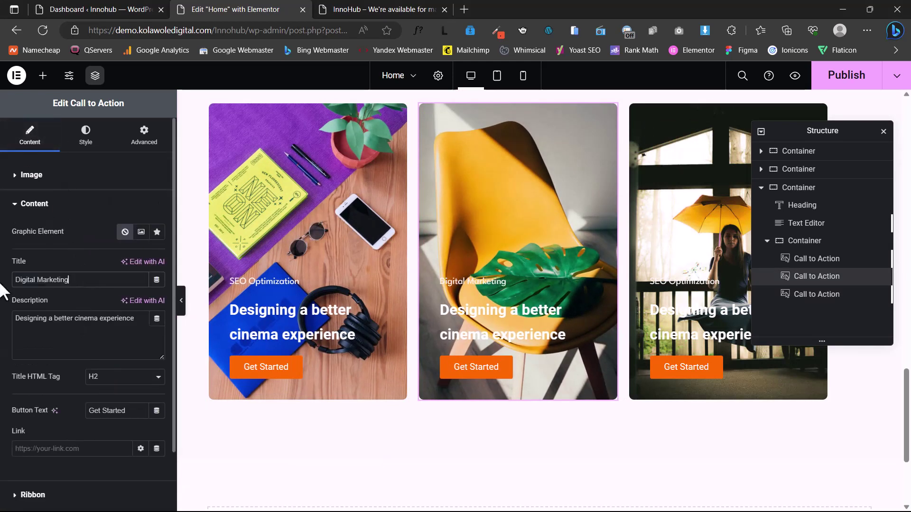
Change the description of the second card, with the yellow chair, to "Building design process within teams".
{"action": "left_click_drag", "start_coordinate": [143, 326], "coordinate": [1, 313]}
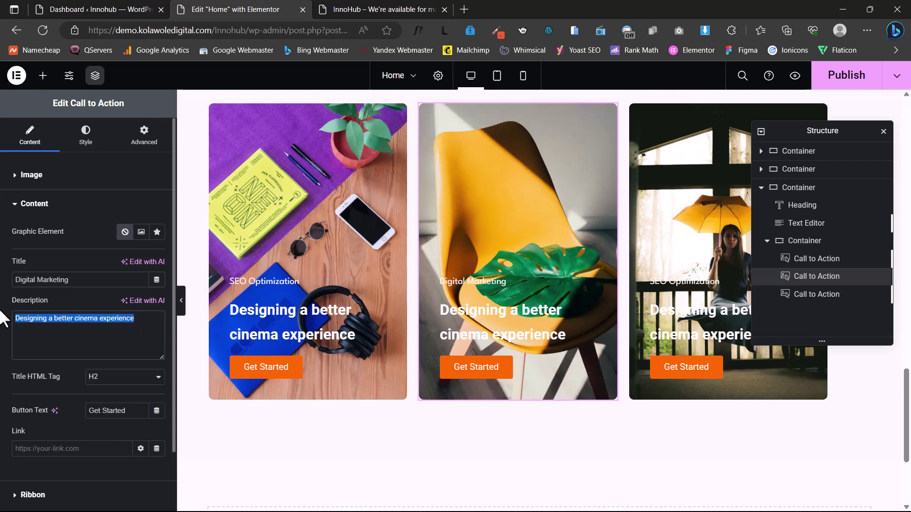
{"action": "key", "text": "super+v"}
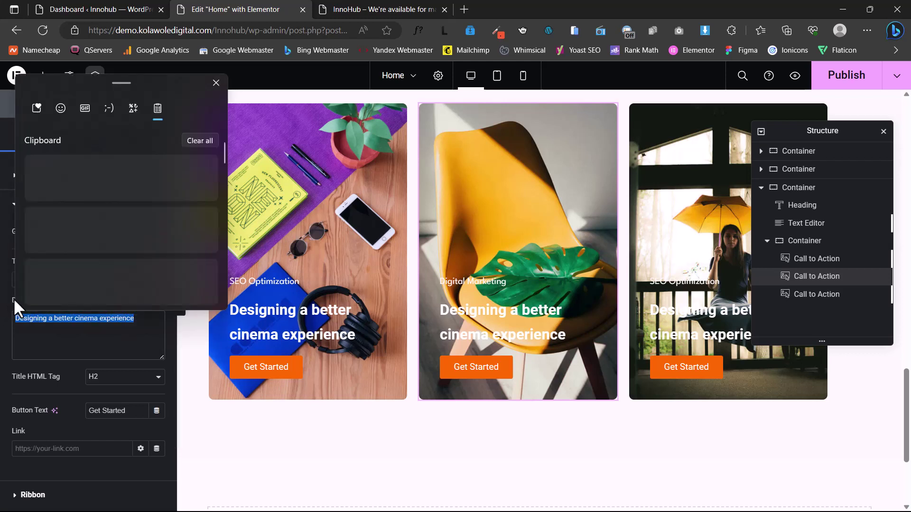
{"action": "left_click", "coordinate": [92, 235]}
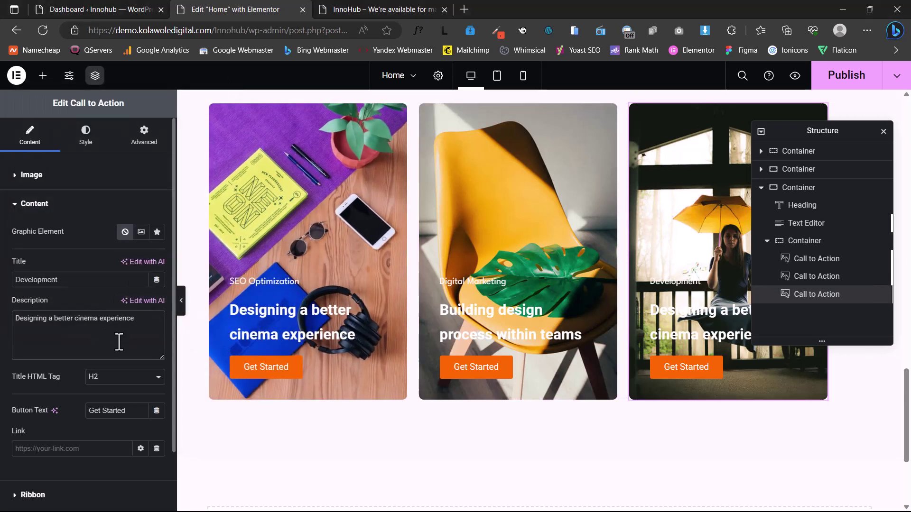
Change the description of the third card, with the yellow umbrella, to "Redesigning the New York times app".
{"action": "key", "text": "ctrl+a"}
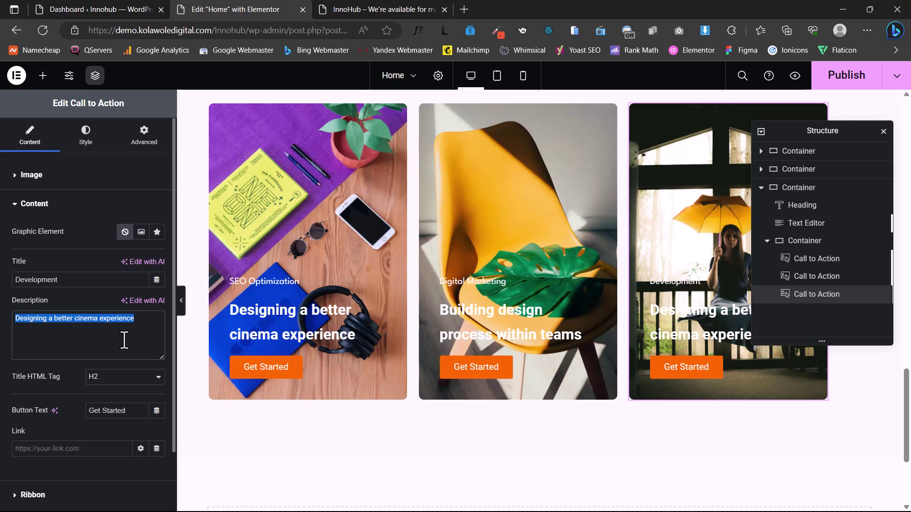
{"action": "key", "text": "super+v"}
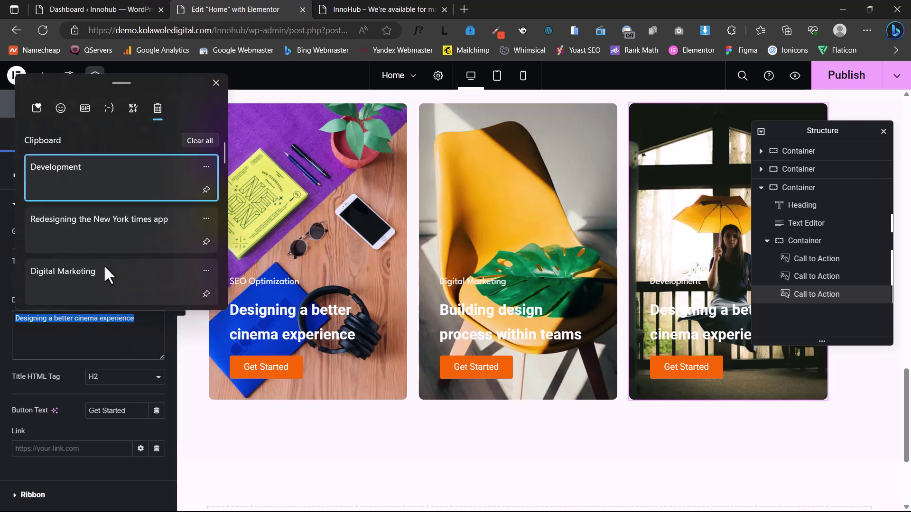
{"action": "left_click", "coordinate": [107, 233]}
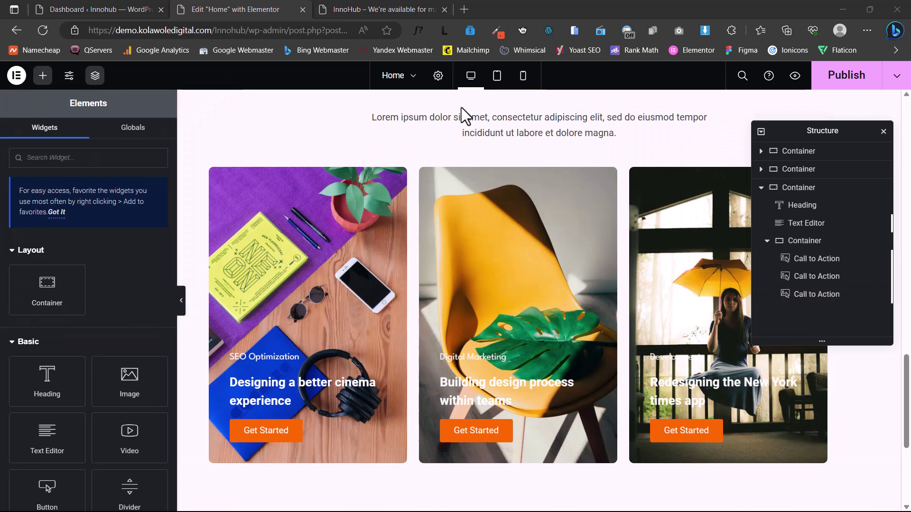
Check the project cards on the reference InnoHub page and set the first card's normal background overlay to the global Black color.
{"action": "left_click", "coordinate": [393, 9]}
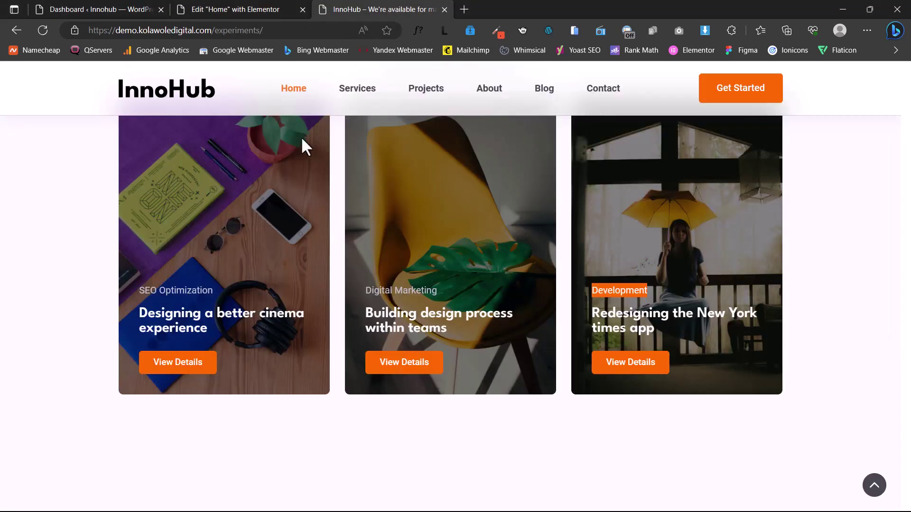
{"action": "scroll", "coordinate": [207, 252], "scroll_direction": "up", "scroll_amount": 3}
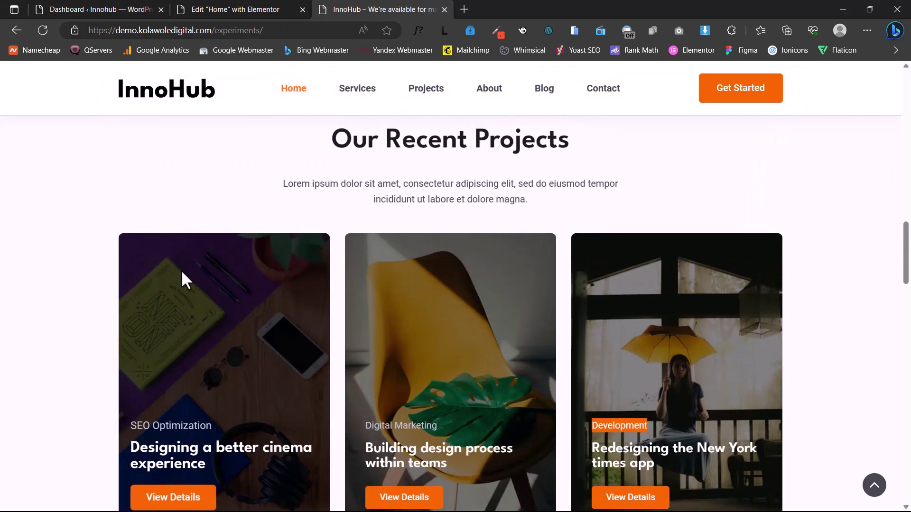
{"action": "scroll", "coordinate": [211, 276], "scroll_direction": "down", "scroll_amount": 1}
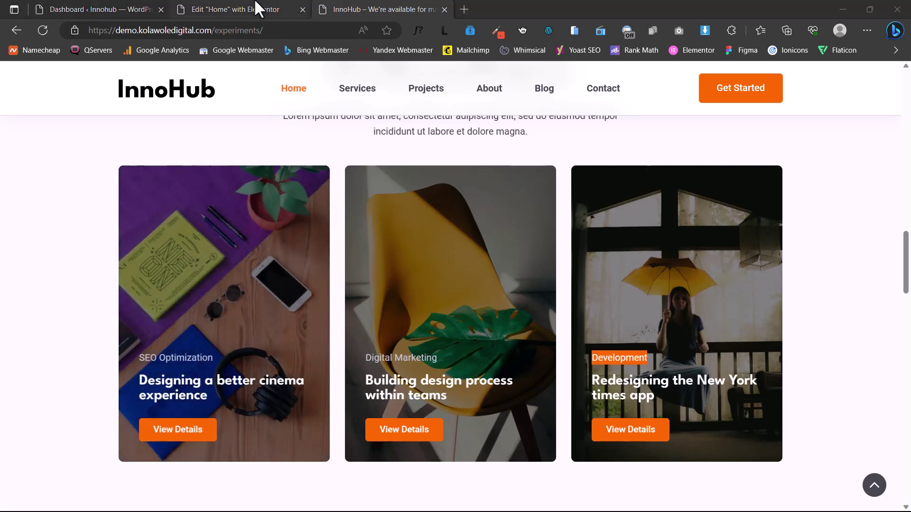
{"action": "left_click", "coordinate": [257, 8]}
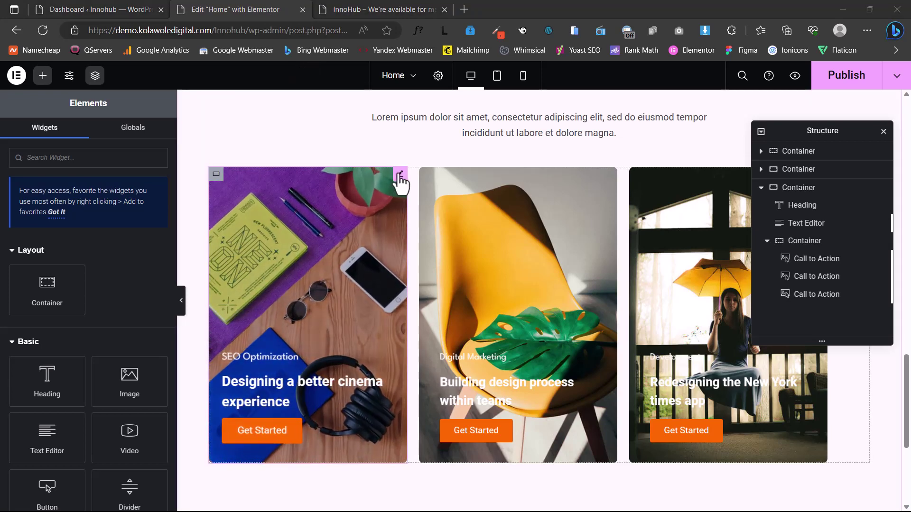
{"action": "mouse_move", "coordinate": [400, 177]}
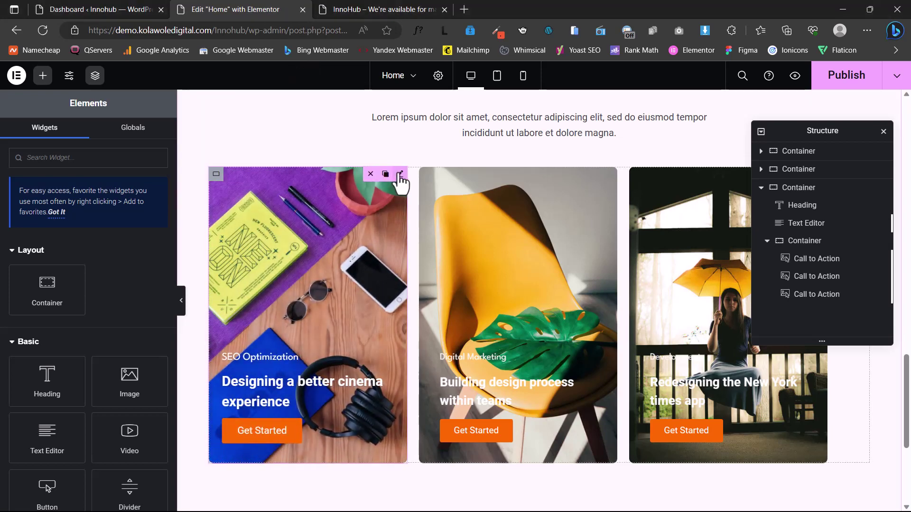
{"action": "left_click", "coordinate": [400, 175]}
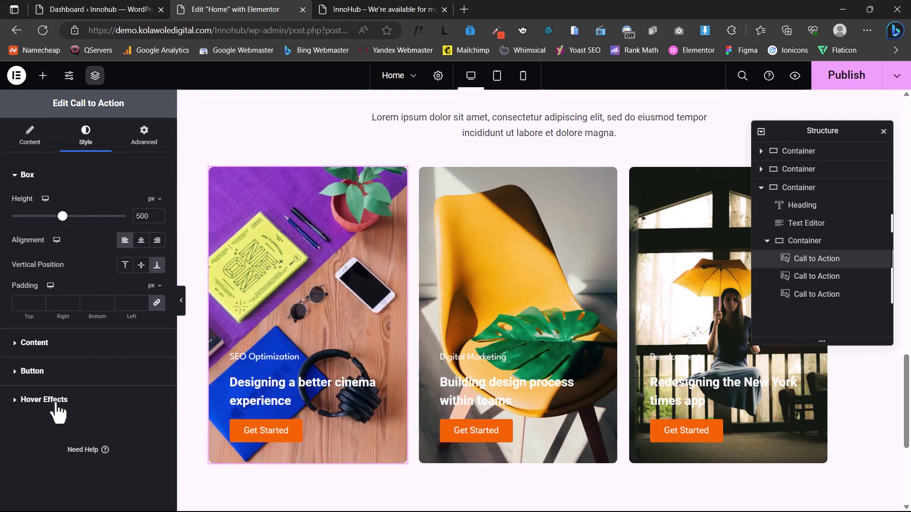
{"action": "left_click", "coordinate": [44, 400]}
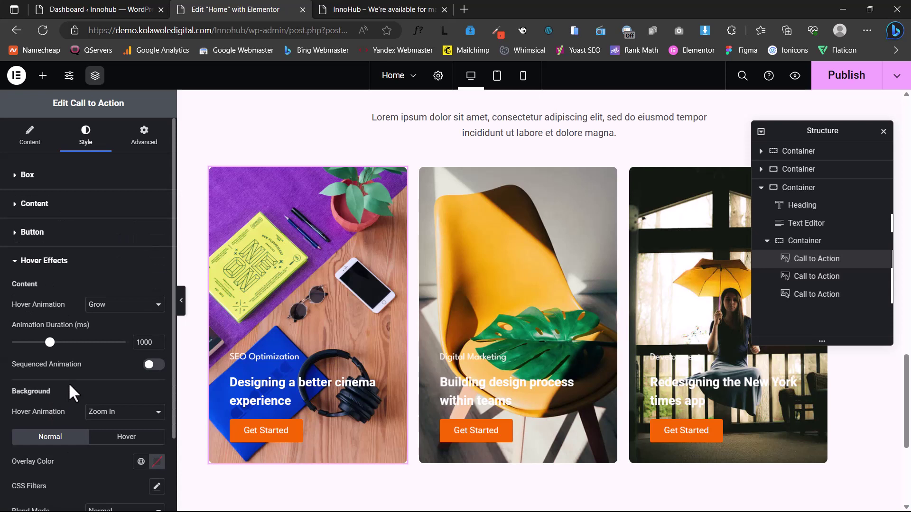
{"action": "scroll", "coordinate": [68, 382], "scroll_direction": "down", "scroll_amount": 2}
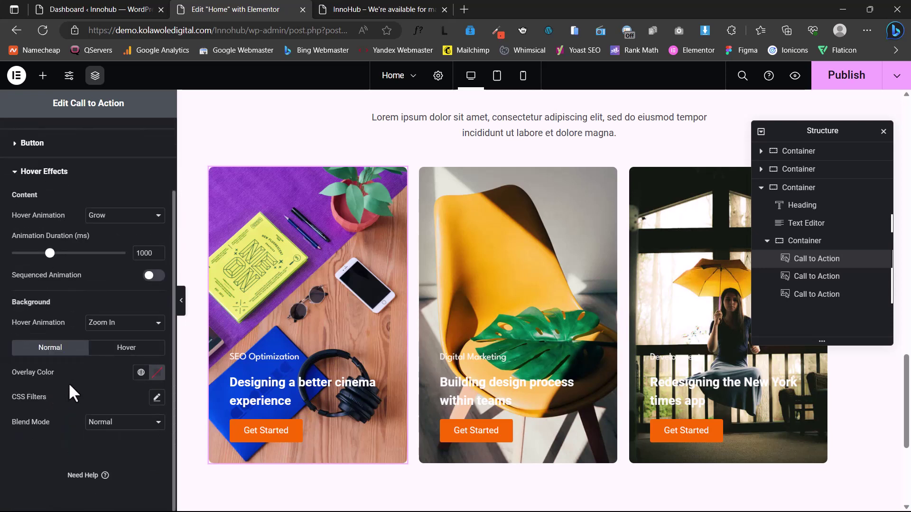
{"action": "left_click", "coordinate": [141, 373]}
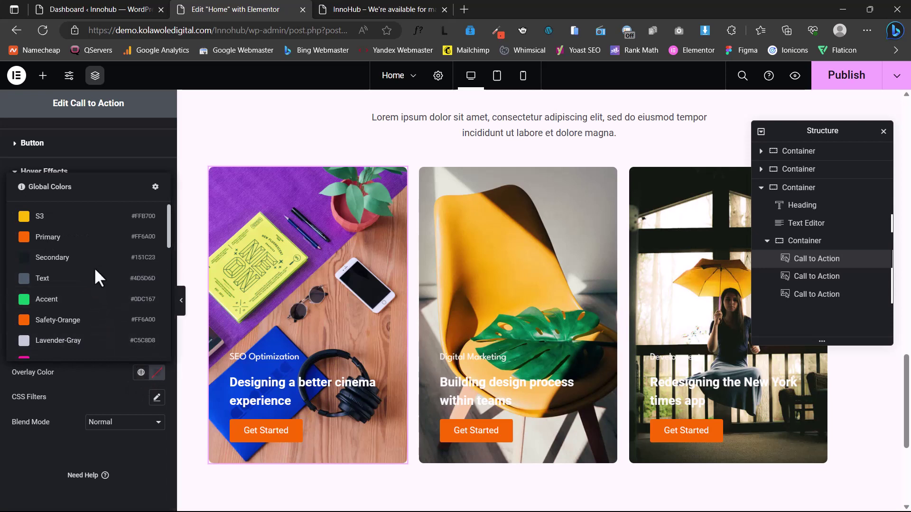
{"action": "scroll", "coordinate": [94, 275], "scroll_direction": "down", "scroll_amount": 9}
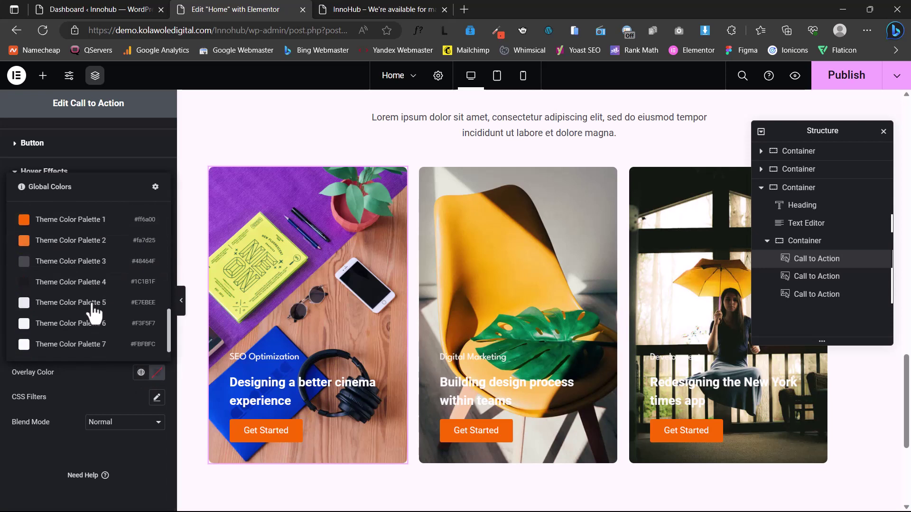
{"action": "scroll", "coordinate": [88, 307], "scroll_direction": "up", "scroll_amount": 2}
{"action": "scroll", "coordinate": [62, 310], "scroll_direction": "down", "scroll_amount": 3}
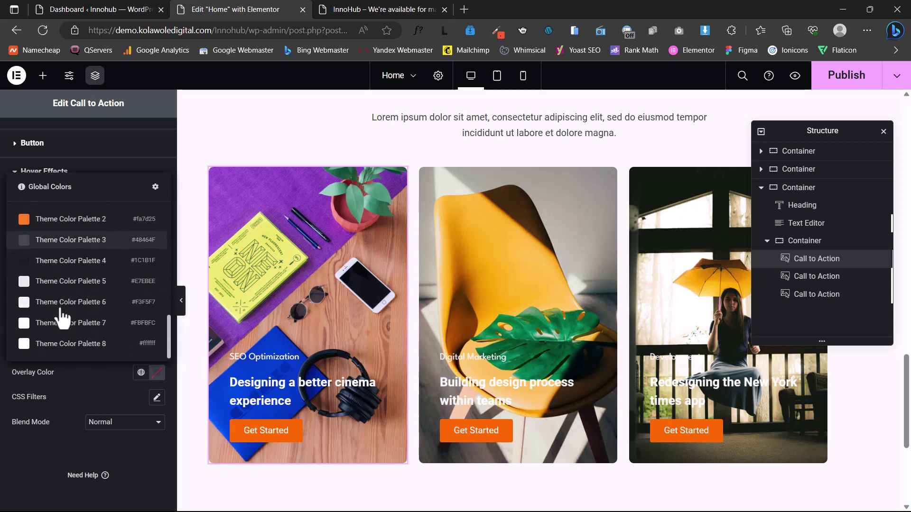
{"action": "scroll", "coordinate": [62, 313], "scroll_direction": "up", "scroll_amount": 6}
{"action": "scroll", "coordinate": [58, 332], "scroll_direction": "down", "scroll_amount": 1}
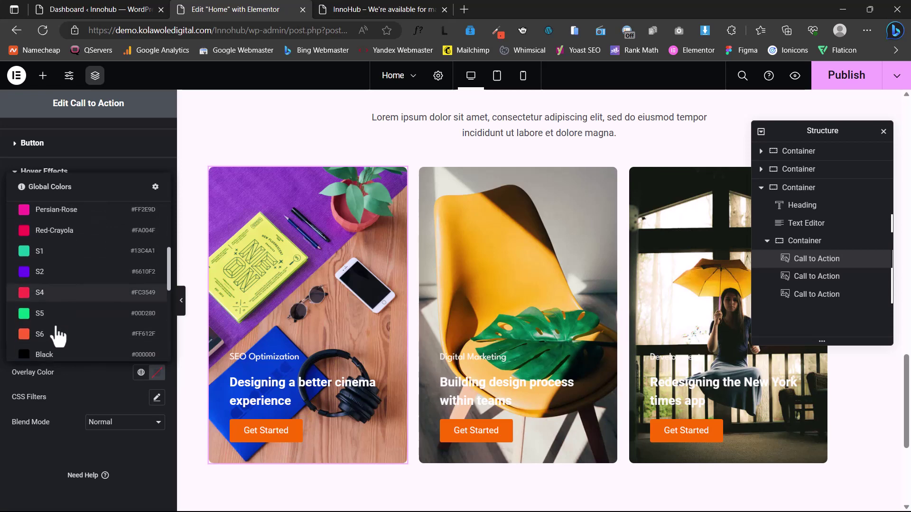
{"action": "left_click", "coordinate": [38, 352]}
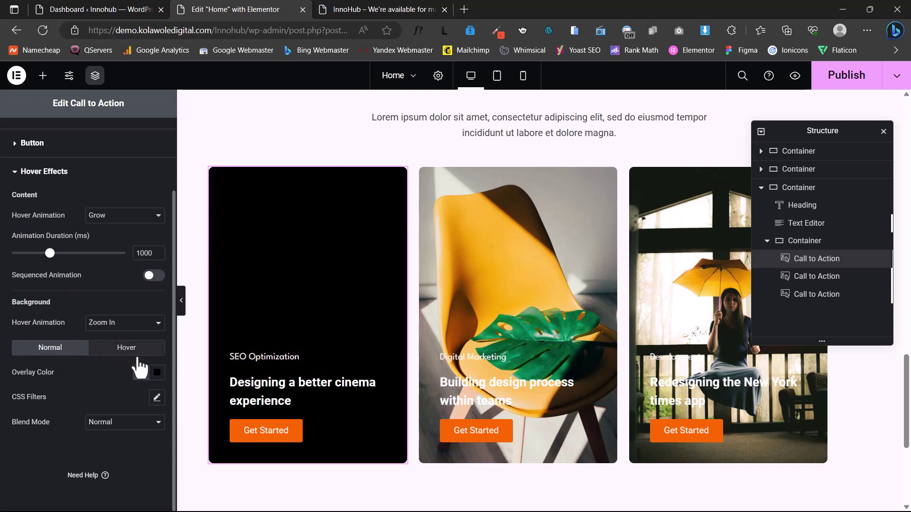
Make the first card's black overlay semi-transparent by lowering its opacity to #000000A1.
{"action": "left_click", "coordinate": [156, 373]}
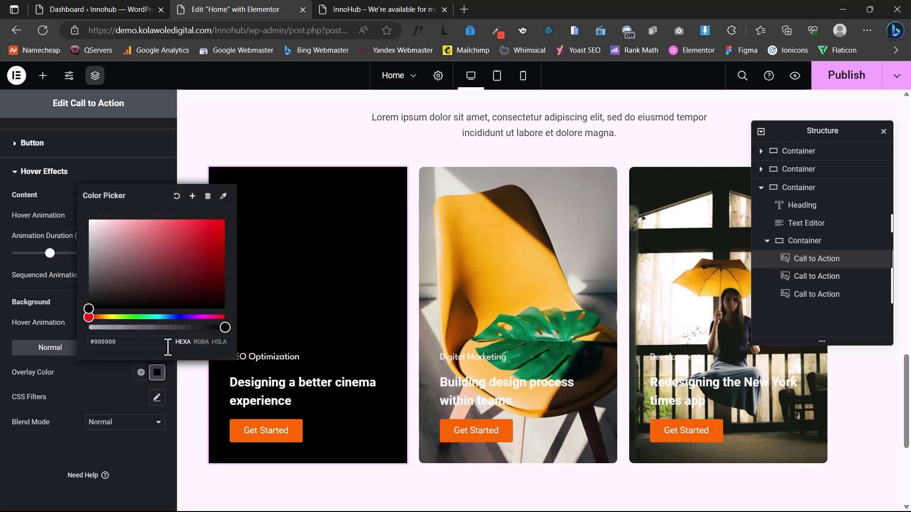
{"action": "left_click", "coordinate": [186, 327]}
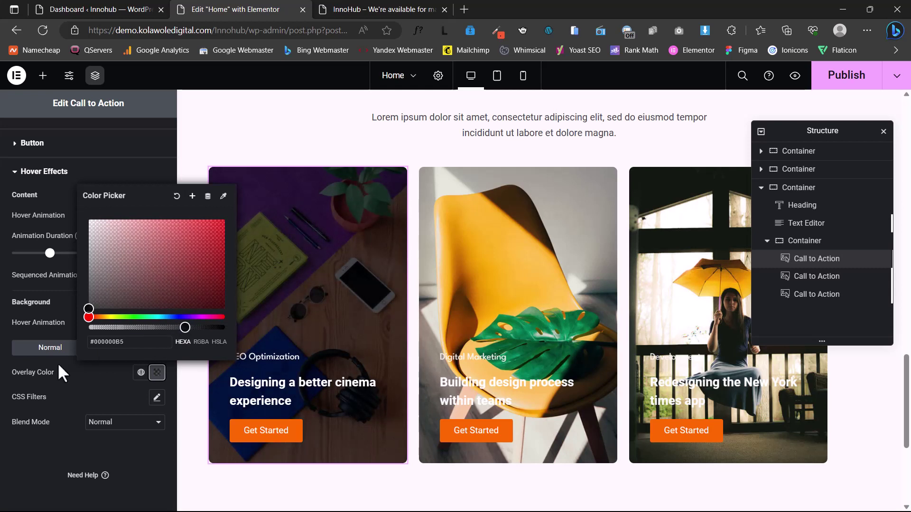
{"action": "left_click", "coordinate": [174, 327]}
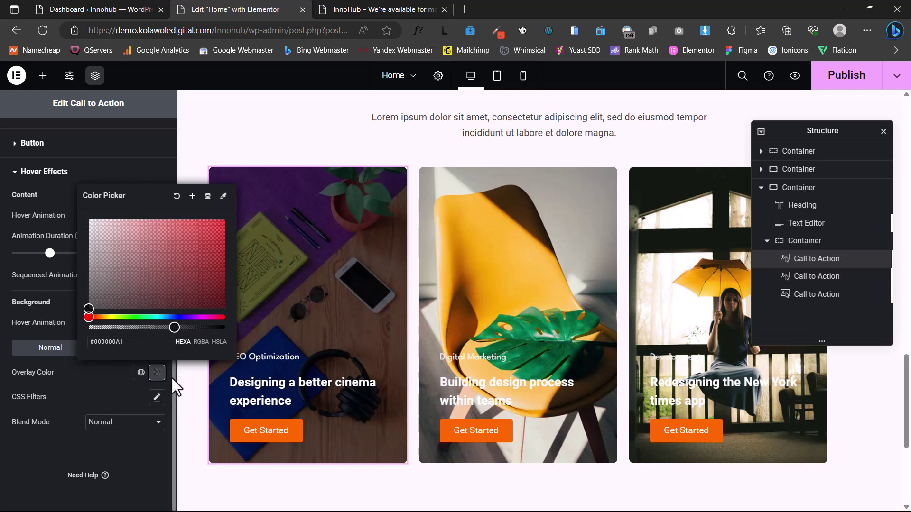
{"action": "left_click", "coordinate": [101, 376]}
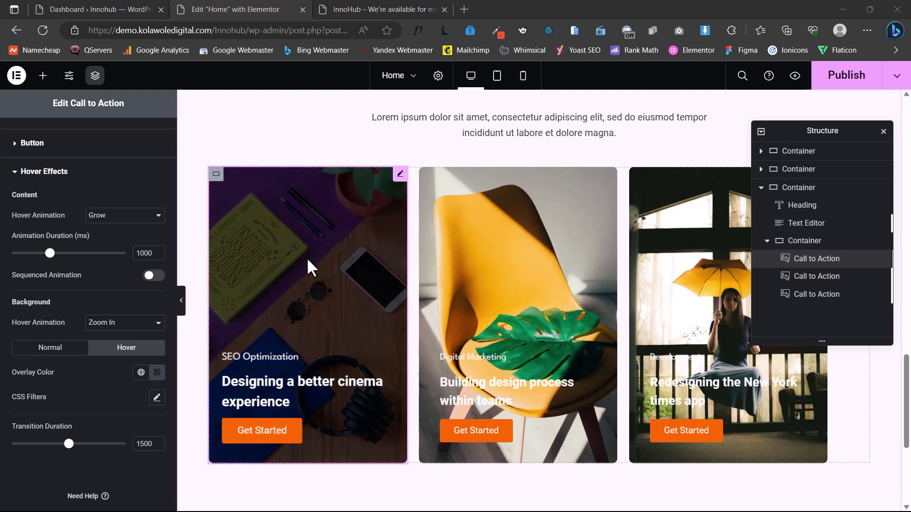
Copy the first project card and paste only its style onto the second and third cards.
{"action": "right_click", "coordinate": [307, 260]}
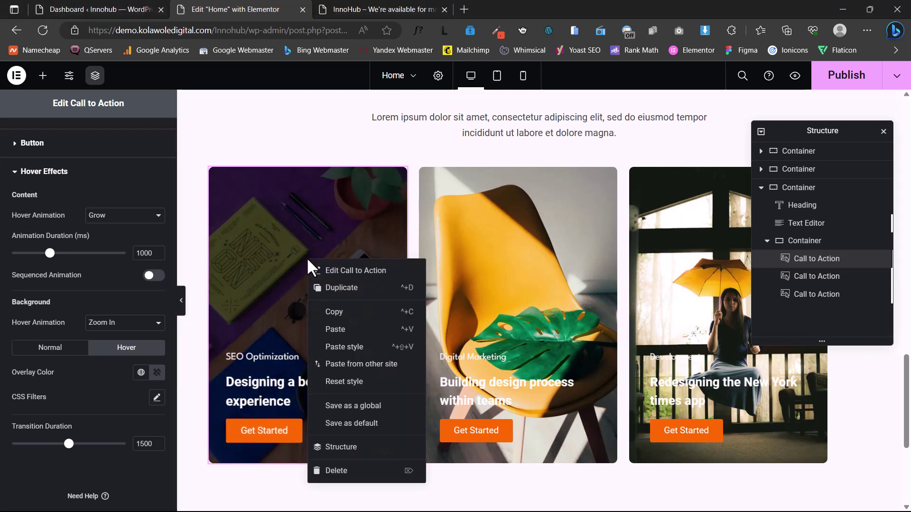
{"action": "left_click", "coordinate": [332, 314]}
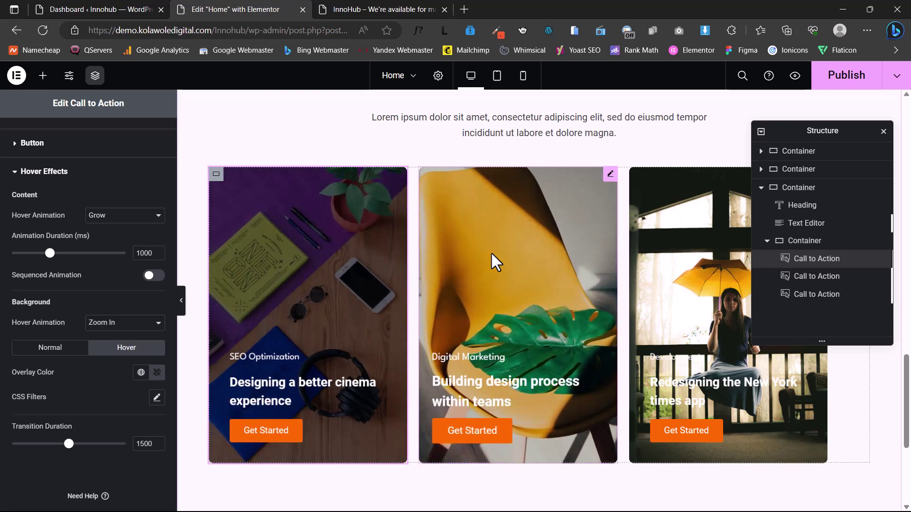
{"action": "right_click", "coordinate": [491, 252]}
{"action": "right_click", "coordinate": [491, 252]}
{"action": "right_click", "coordinate": [472, 263]}
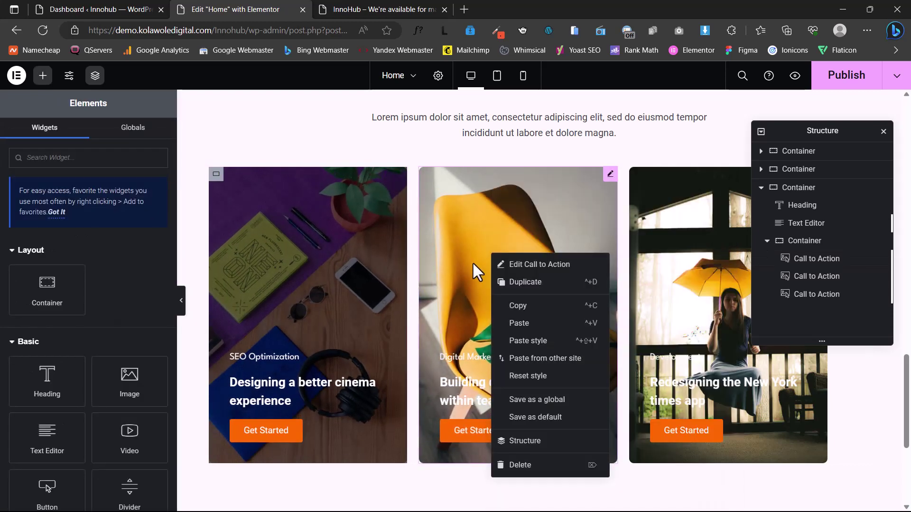
{"action": "left_click", "coordinate": [510, 351]}
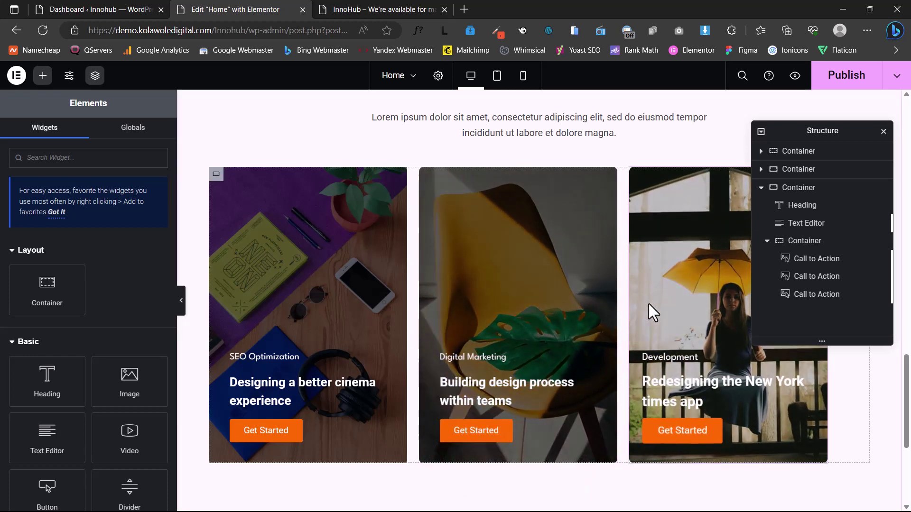
{"action": "right_click", "coordinate": [648, 303]}
{"action": "left_click", "coordinate": [685, 374]}
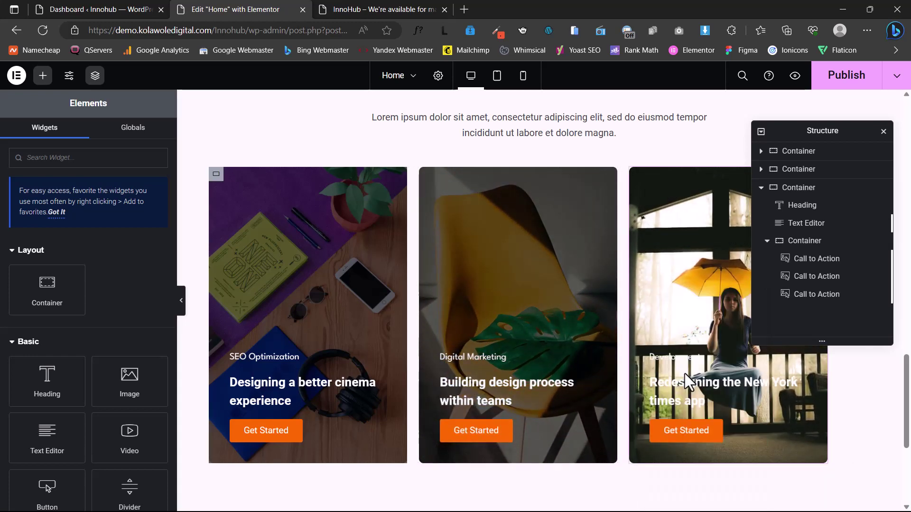
Add a two-column container below the projects section with a 30 px gap between elements, and open the widget list for its left column.
{"action": "scroll", "coordinate": [494, 355], "scroll_direction": "down", "scroll_amount": 3}
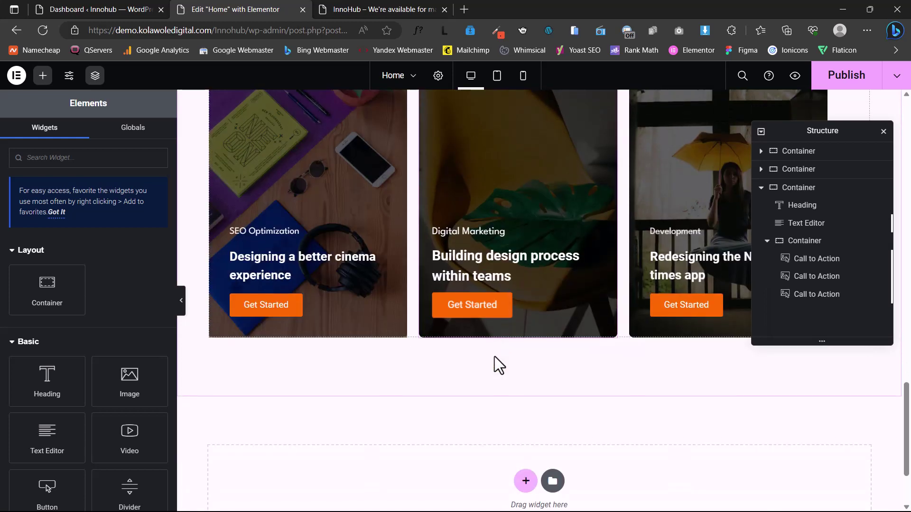
{"action": "scroll", "coordinate": [512, 307], "scroll_direction": "down", "scroll_amount": 3}
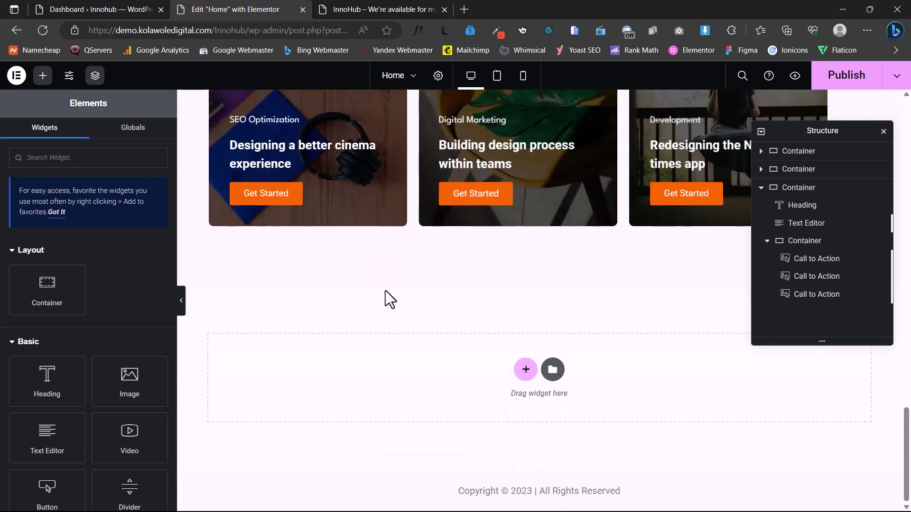
{"action": "left_click", "coordinate": [530, 374]}
{"action": "key", "text": "ctrl+Tab"}
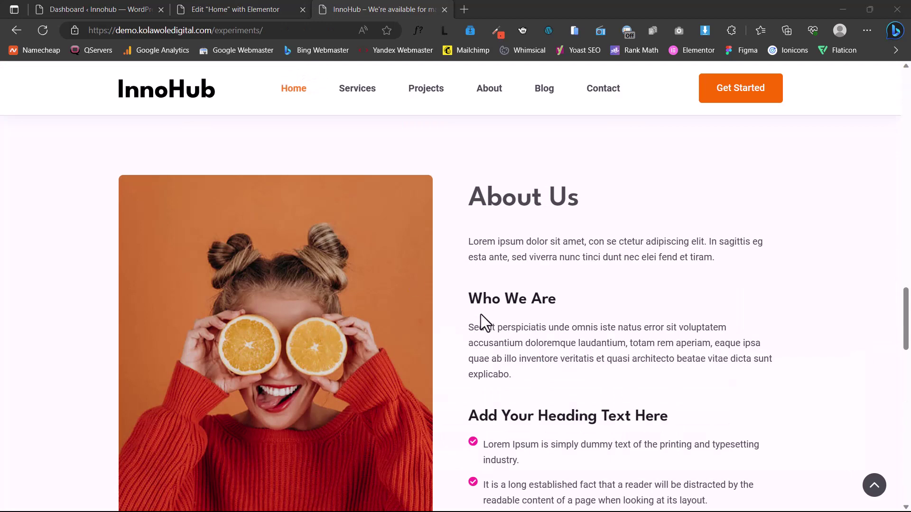
{"action": "scroll", "coordinate": [480, 315], "scroll_direction": "down", "scroll_amount": 3}
{"action": "scroll", "coordinate": [468, 326], "scroll_direction": "up", "scroll_amount": 4}
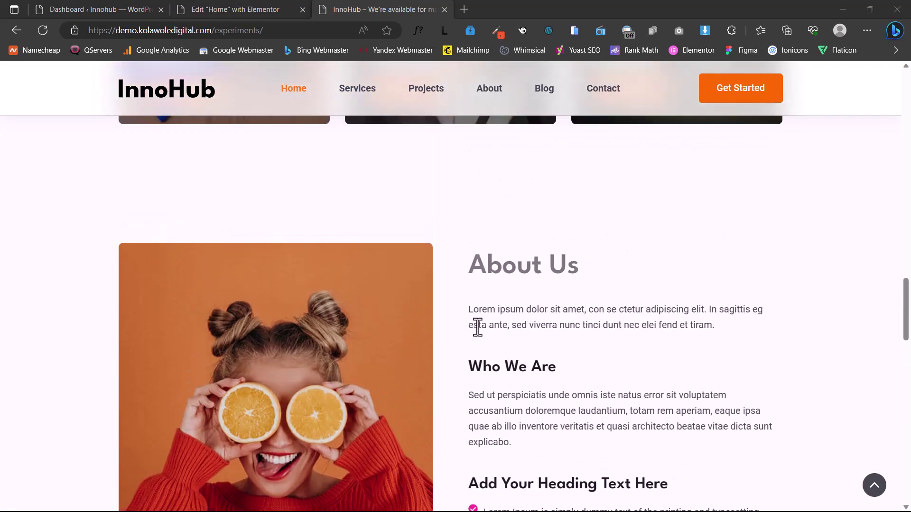
{"action": "scroll", "coordinate": [476, 325], "scroll_direction": "down", "scroll_amount": 4}
{"action": "scroll", "coordinate": [480, 328], "scroll_direction": "up", "scroll_amount": 1}
{"action": "scroll", "coordinate": [482, 334], "scroll_direction": "up", "scroll_amount": 3}
{"action": "left_click", "coordinate": [262, 6]}
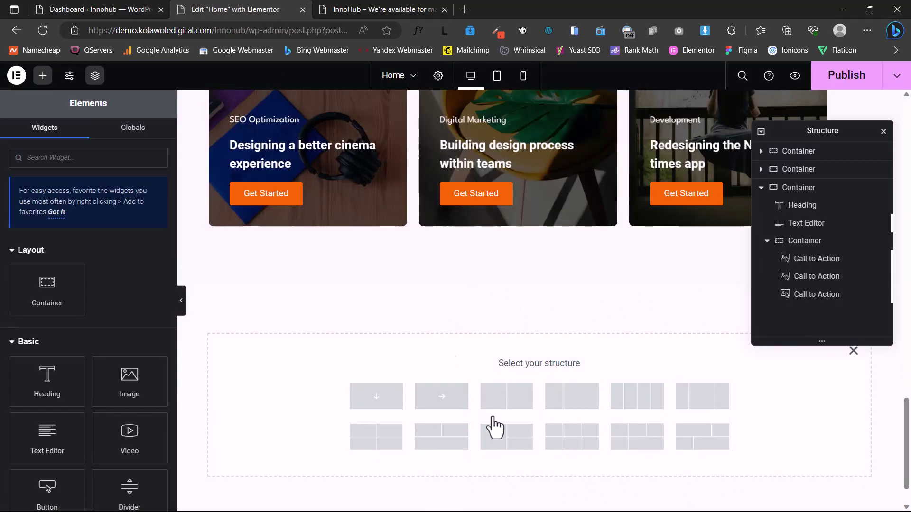
{"action": "left_click", "coordinate": [517, 404]}
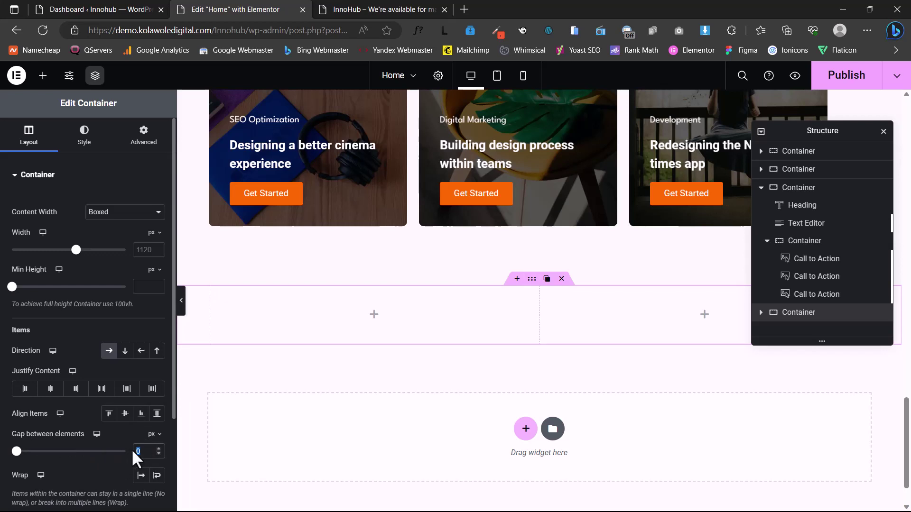
{"action": "type", "text": "30"}
{"action": "left_click", "coordinate": [369, 316]}
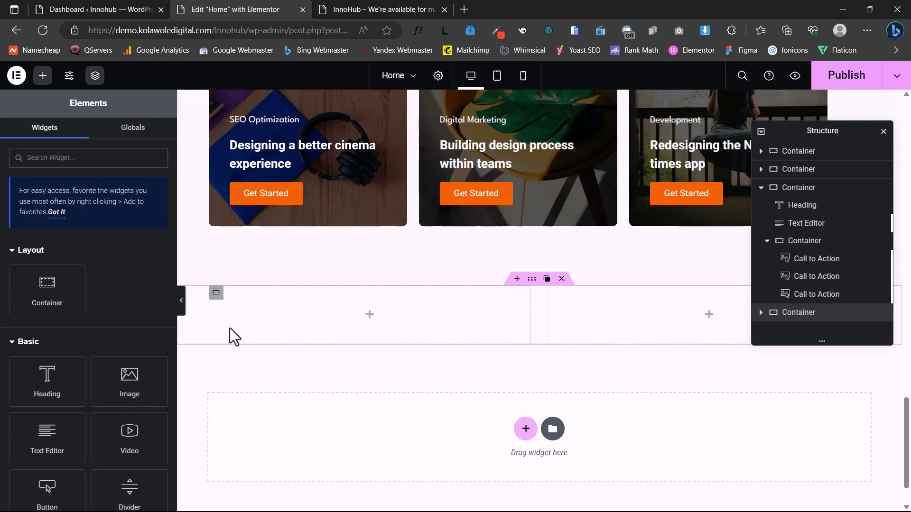
Add an Image widget to the left column of the new section and use about-banner.jpg from the media library.
{"action": "left_click_drag", "start_coordinate": [112, 383], "coordinate": [336, 321]}
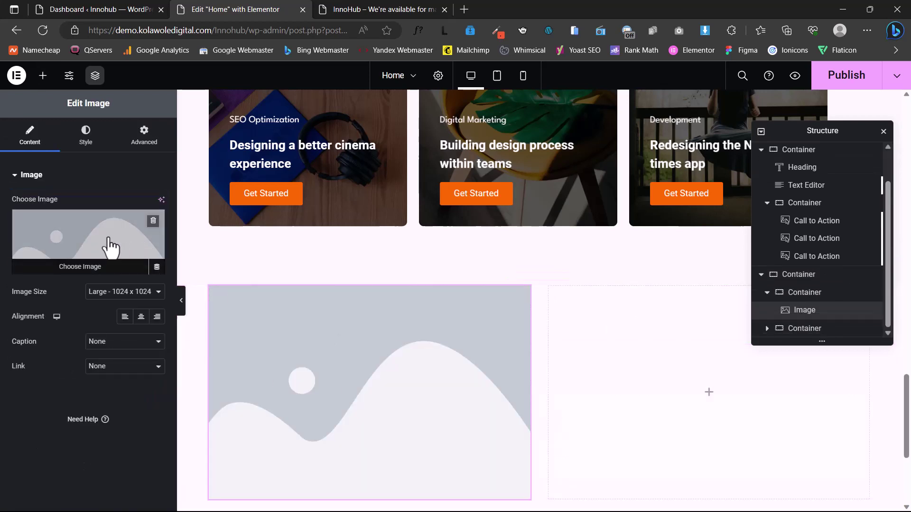
{"action": "left_click", "coordinate": [110, 247]}
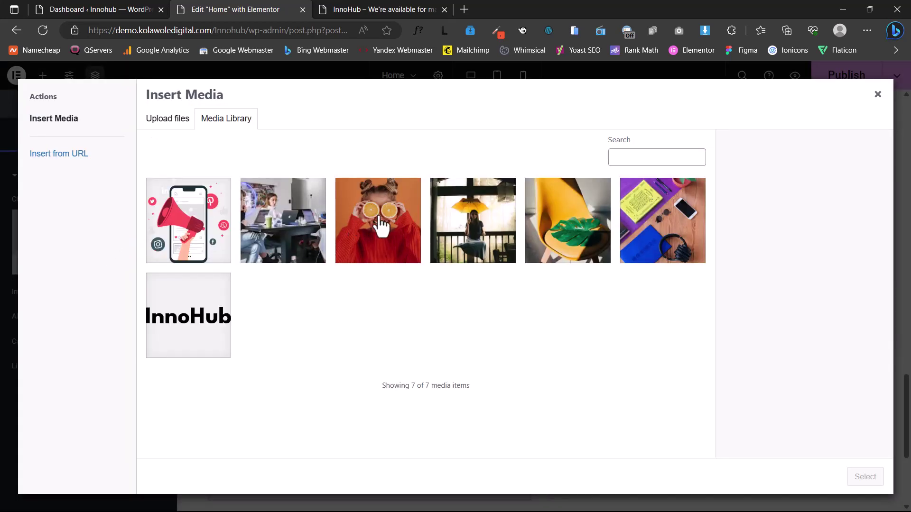
{"action": "left_click", "coordinate": [377, 223]}
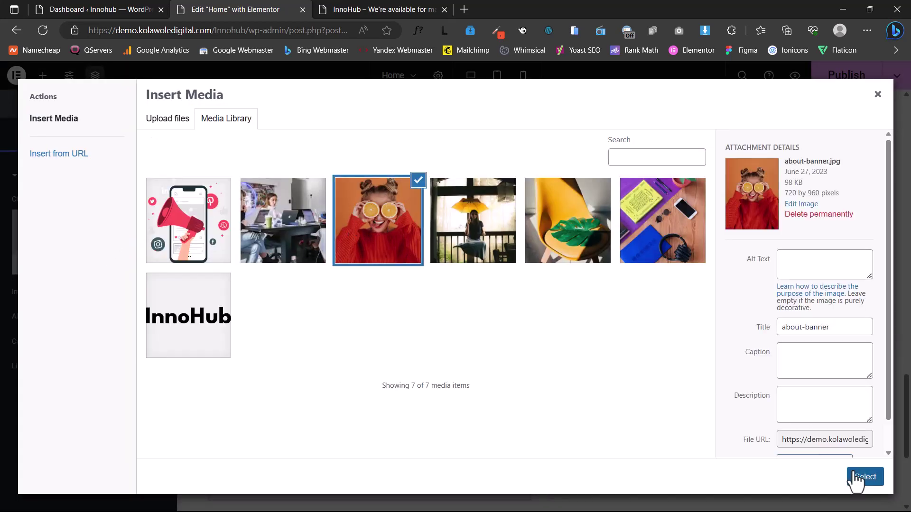
{"action": "left_click", "coordinate": [854, 478]}
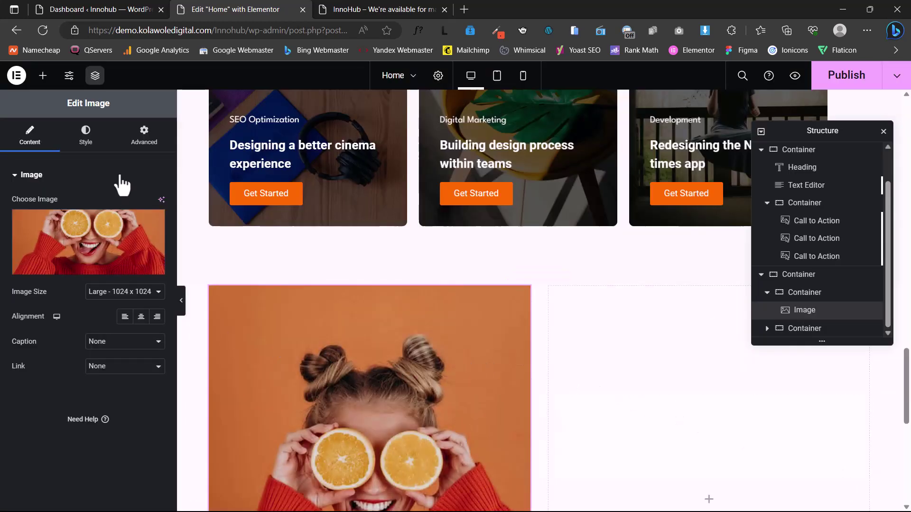
Round the banner image's corners with an 8 px border radius on all sides.
{"action": "left_click", "coordinate": [88, 143]}
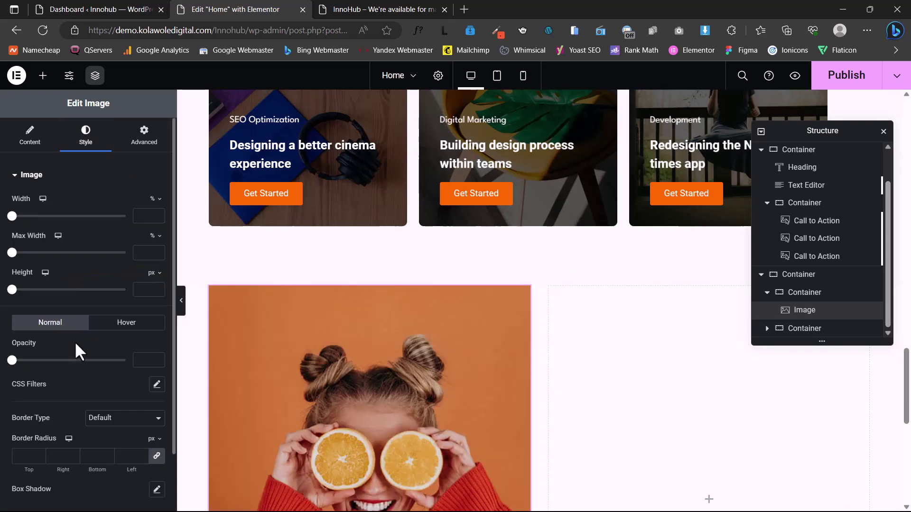
{"action": "scroll", "coordinate": [75, 341], "scroll_direction": "down", "scroll_amount": 2}
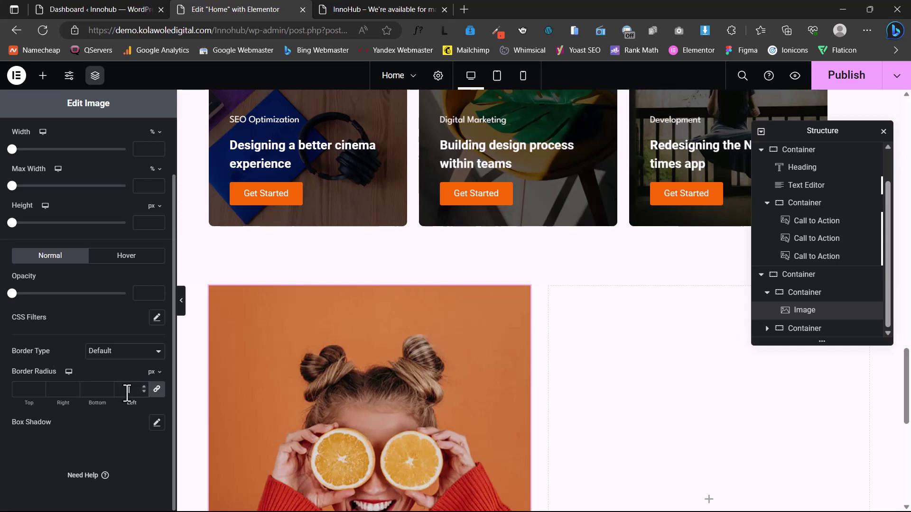
{"action": "scroll", "coordinate": [395, 388], "scroll_direction": "down", "scroll_amount": 5}
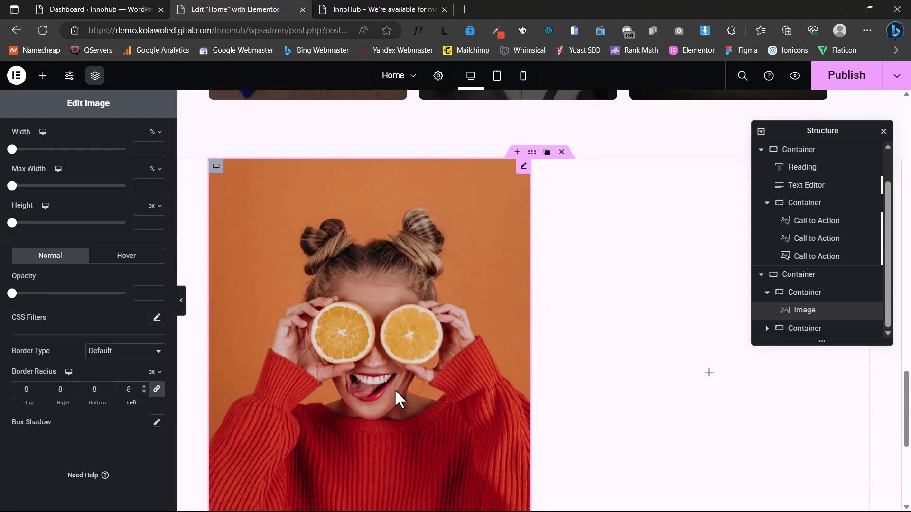
{"action": "scroll", "coordinate": [394, 389], "scroll_direction": "up", "scroll_amount": 2}
{"action": "scroll", "coordinate": [394, 400], "scroll_direction": "up", "scroll_amount": 3}
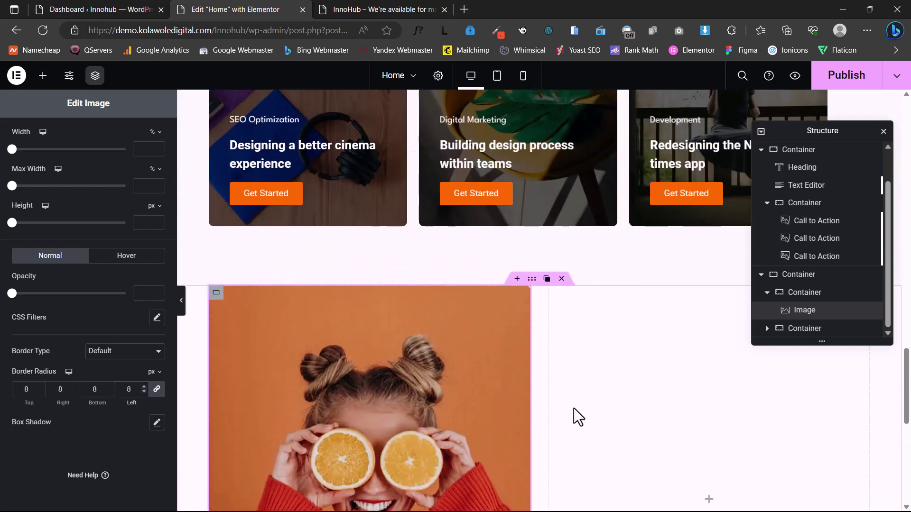
Add a Heading widget to the right column and set its title to "About Us".
{"action": "scroll", "coordinate": [573, 413], "scroll_direction": "down", "scroll_amount": 1}
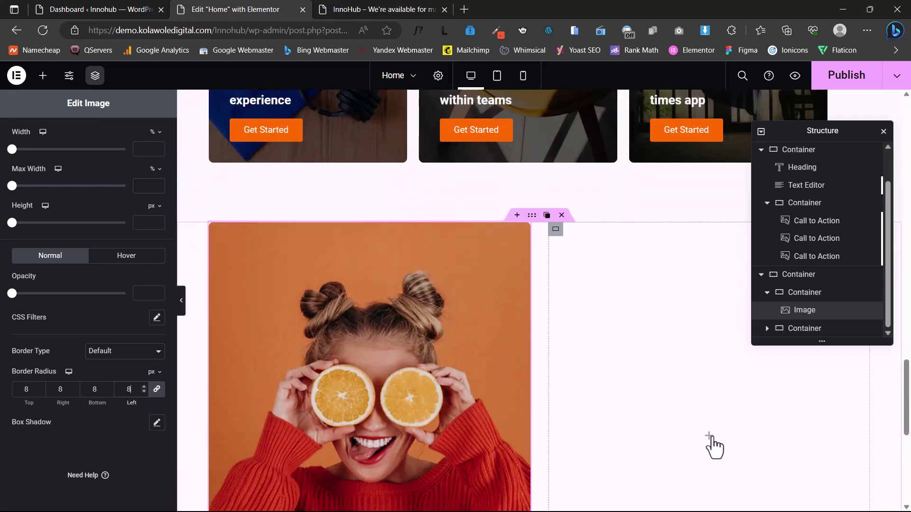
{"action": "left_click", "coordinate": [709, 436]}
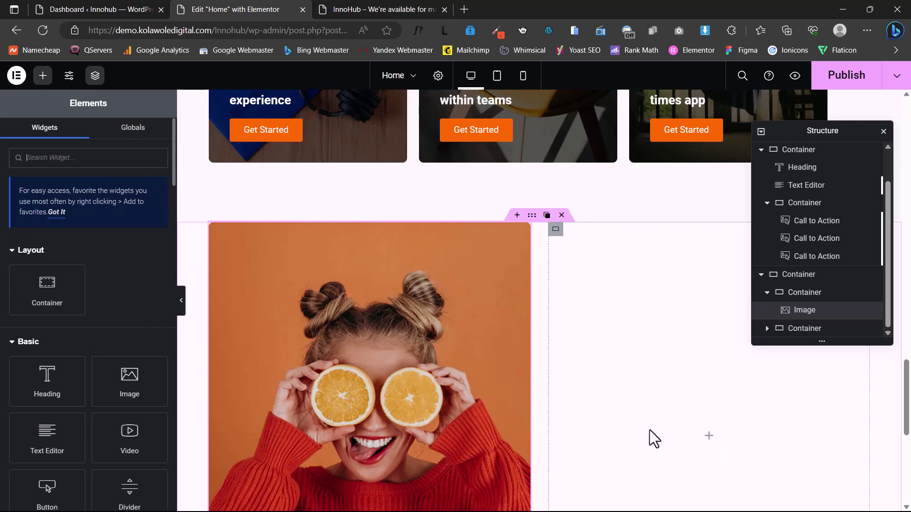
{"action": "left_click_drag", "start_coordinate": [44, 376], "coordinate": [748, 428]}
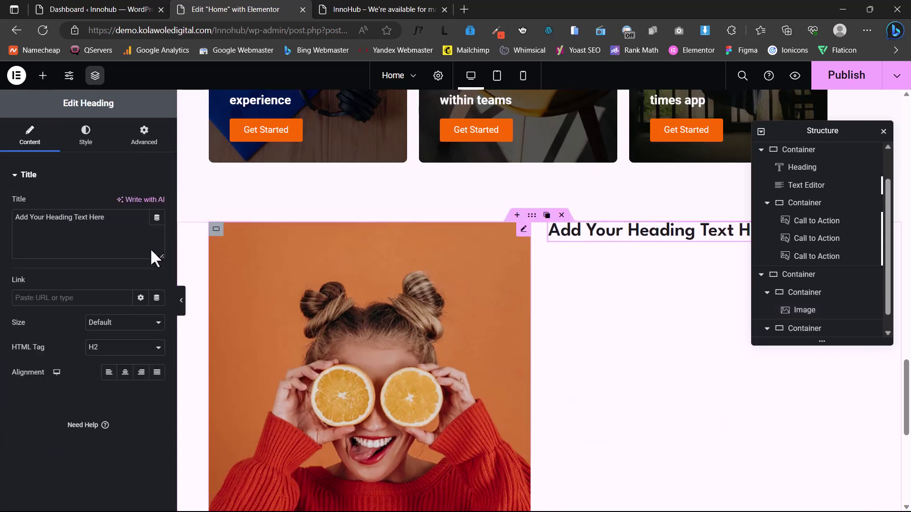
{"action": "left_click_drag", "start_coordinate": [120, 218], "coordinate": [3, 222]}
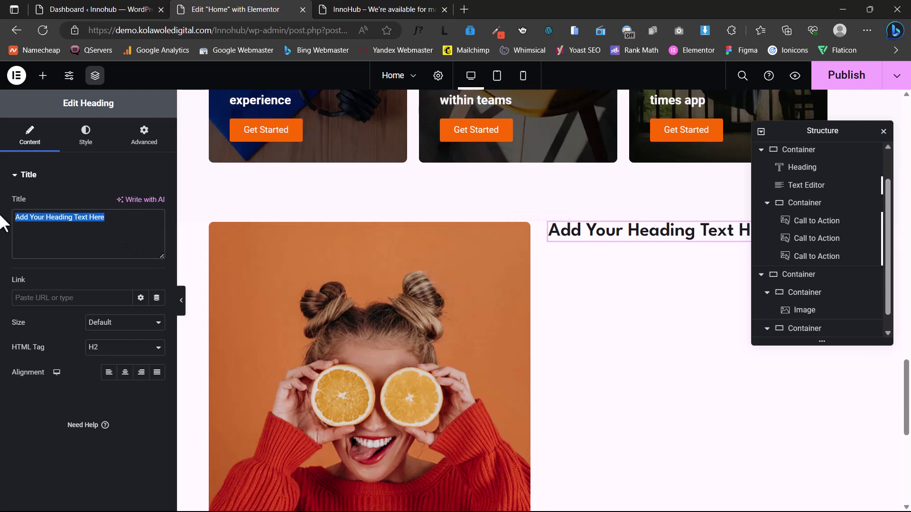
{"action": "type", "text": "Abo"}
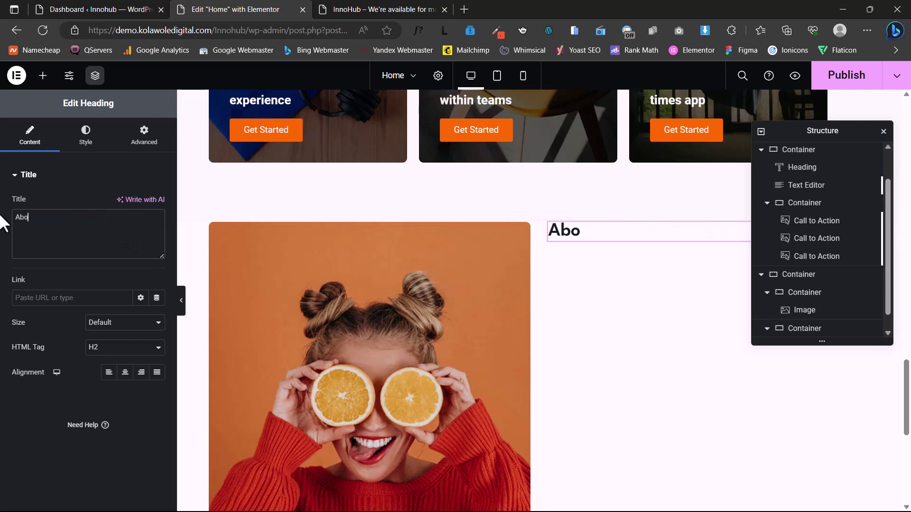
{"action": "type", "text": "ut Us"}
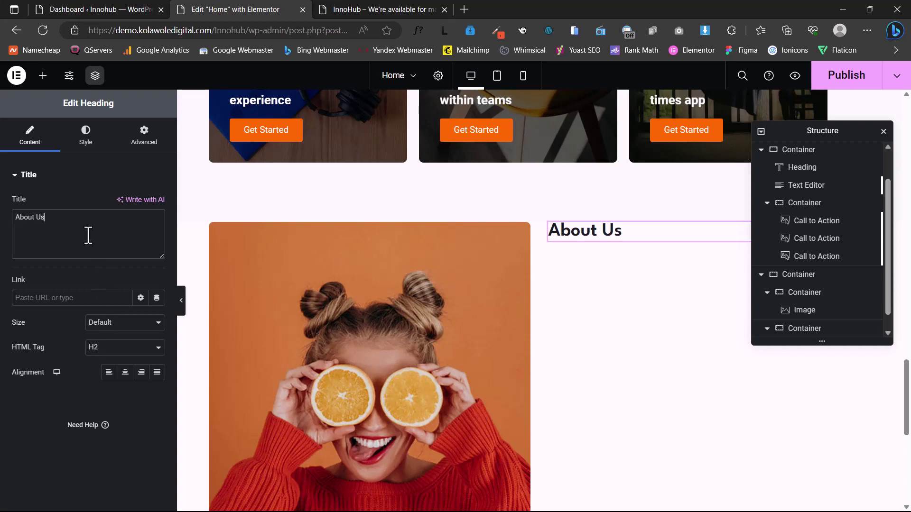
Apply a larger global heading font to the "About Us" title and open its custom typography settings.
{"action": "left_click", "coordinate": [81, 139]}
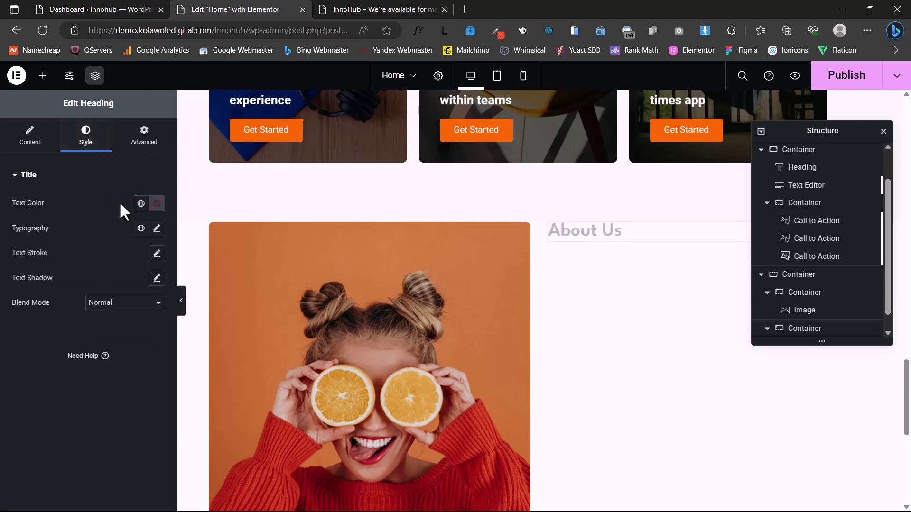
{"action": "left_click", "coordinate": [141, 228]}
{"action": "scroll", "coordinate": [101, 301], "scroll_direction": "down", "scroll_amount": 4}
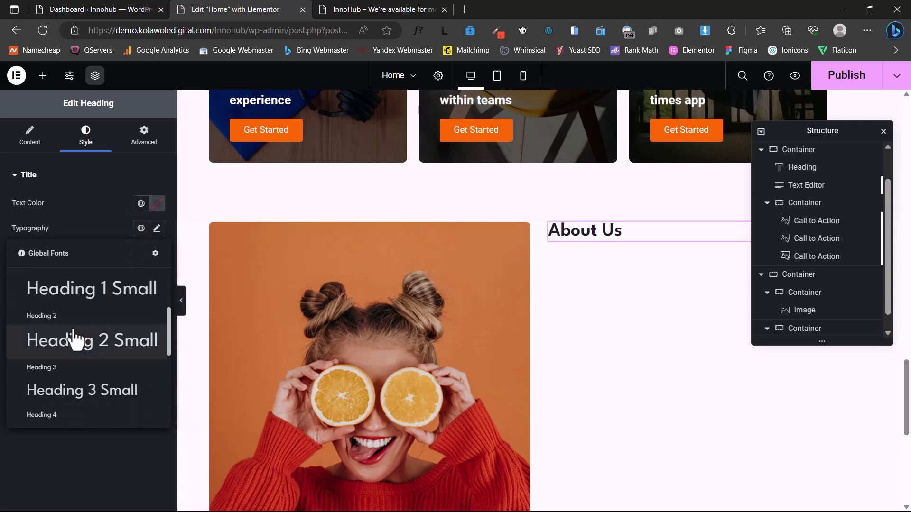
{"action": "scroll", "coordinate": [71, 339], "scroll_direction": "up", "scroll_amount": 1}
{"action": "left_click", "coordinate": [52, 299]}
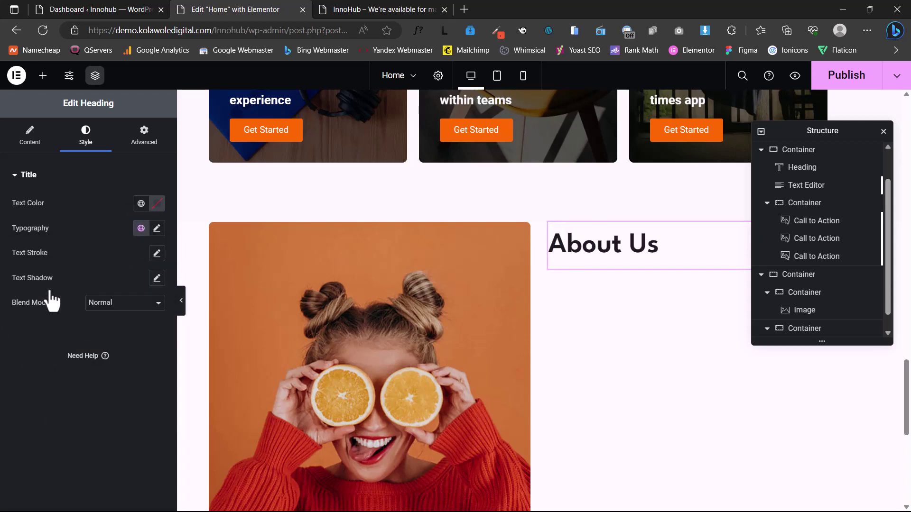
{"action": "left_click", "coordinate": [158, 231]}
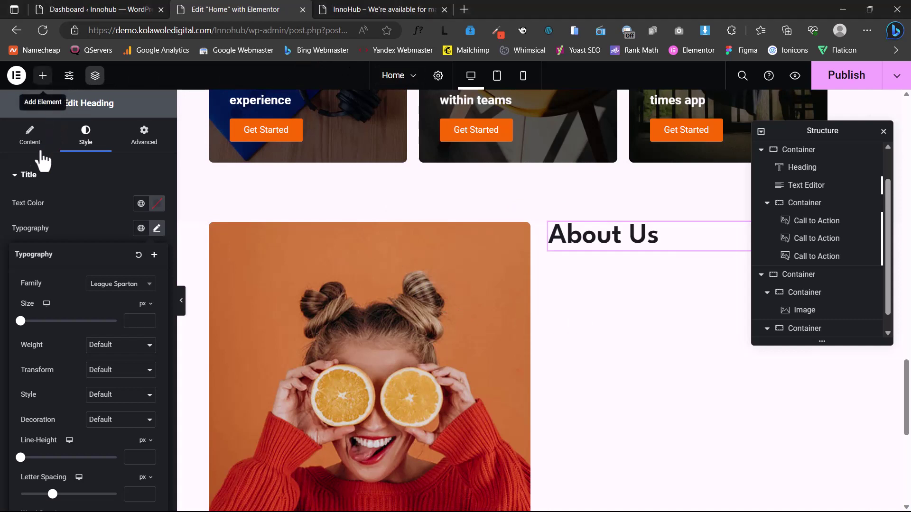
Add a Text Editor below "About Us" and replace its content with "Lorem ipsum dolor sit amet, con se ctetur adipiscing elit … elei fend et tiram.".
{"action": "left_click_drag", "start_coordinate": [40, 436], "coordinate": [653, 239]}
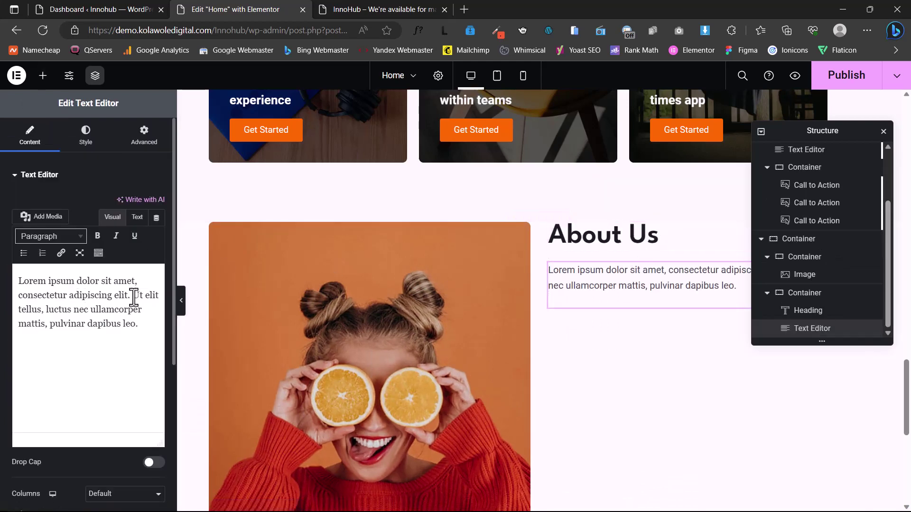
{"action": "triple_click", "coordinate": [128, 300]}
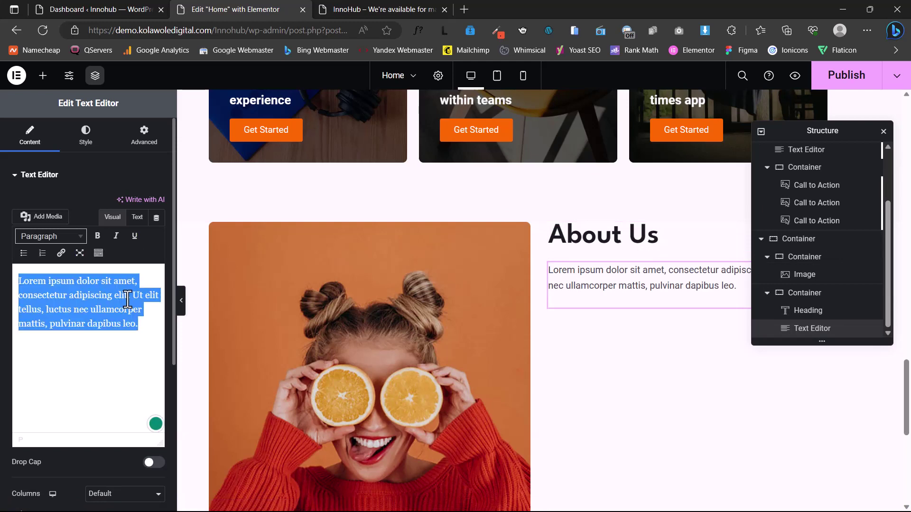
{"action": "type", "text": "Lorem ipsum dolor sit amet, con se ctetur adipiscing elit. In sagittis eg esta ante, sed viverra nunc tinci dunt nec elei fend et tiram."}
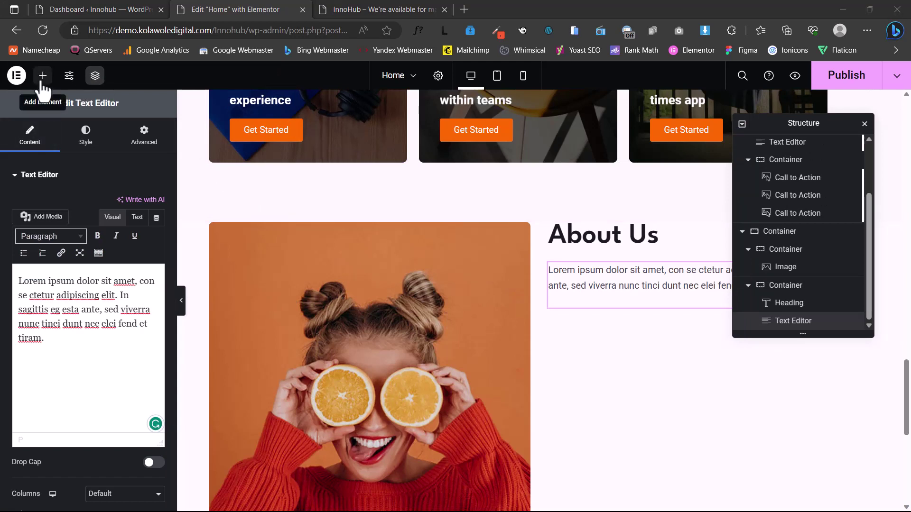
Add a second Heading below the About Us paragraph and place a duplicate of that paragraph beneath it.
{"action": "left_click", "coordinate": [42, 82]}
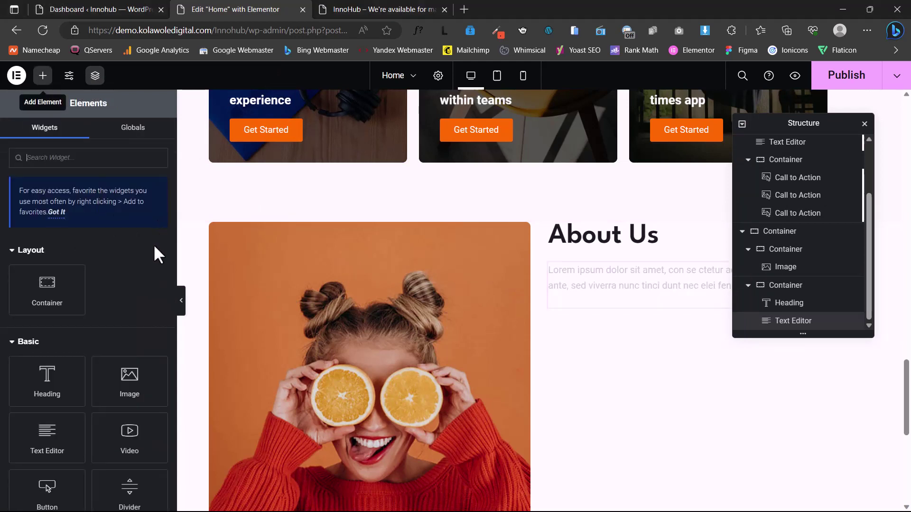
{"action": "left_click_drag", "start_coordinate": [76, 358], "coordinate": [582, 306]}
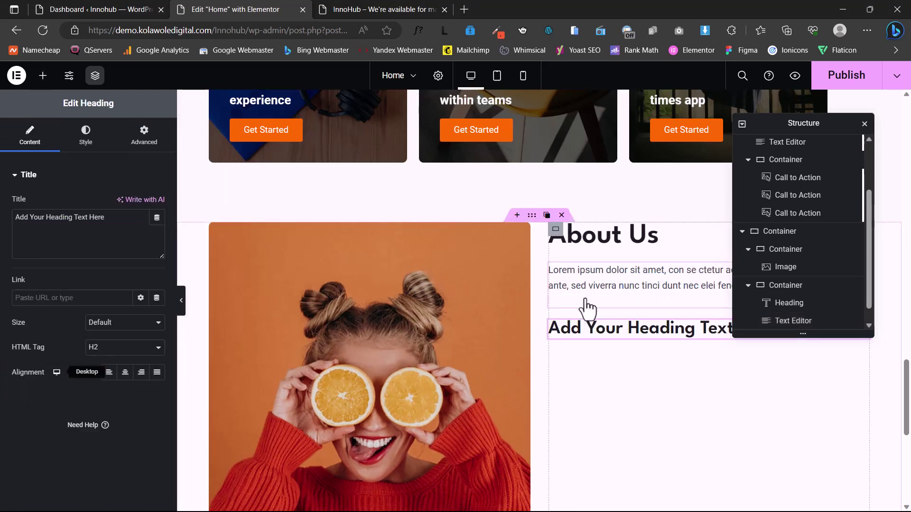
{"action": "left_click", "coordinate": [591, 283]}
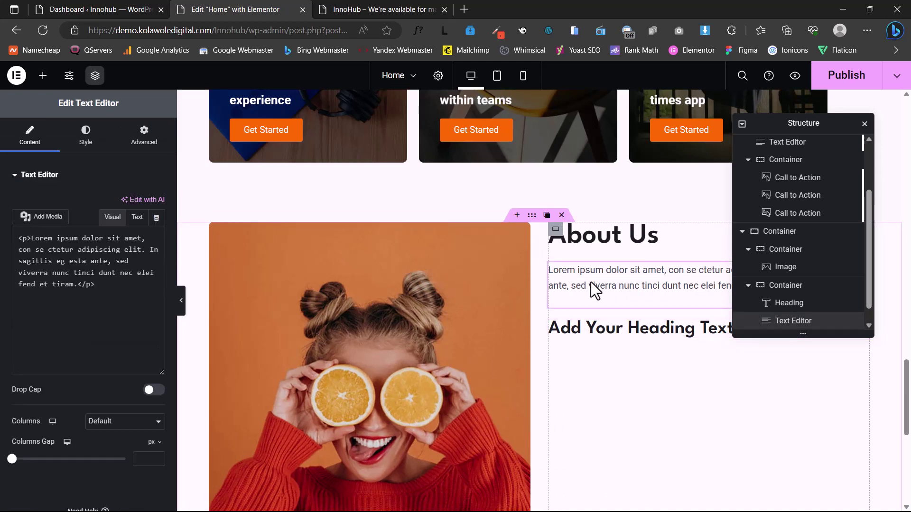
{"action": "right_click", "coordinate": [593, 282]}
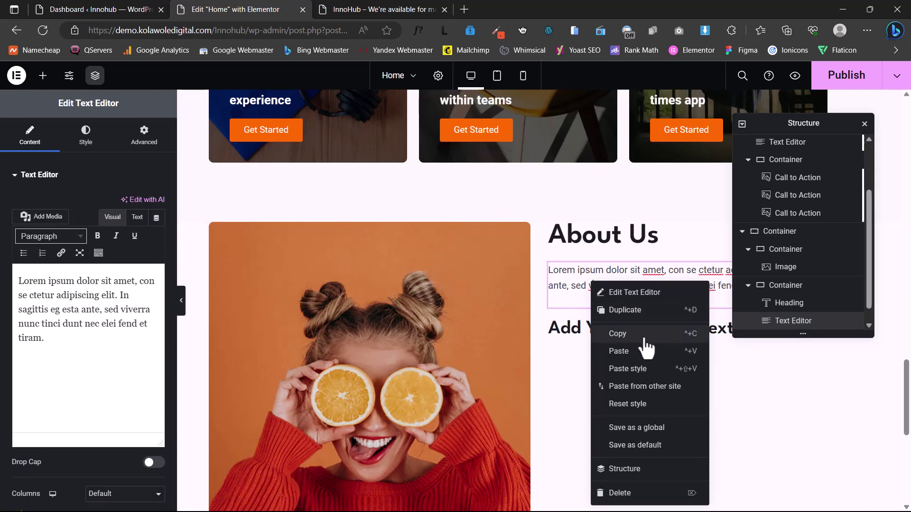
{"action": "left_click", "coordinate": [643, 313]}
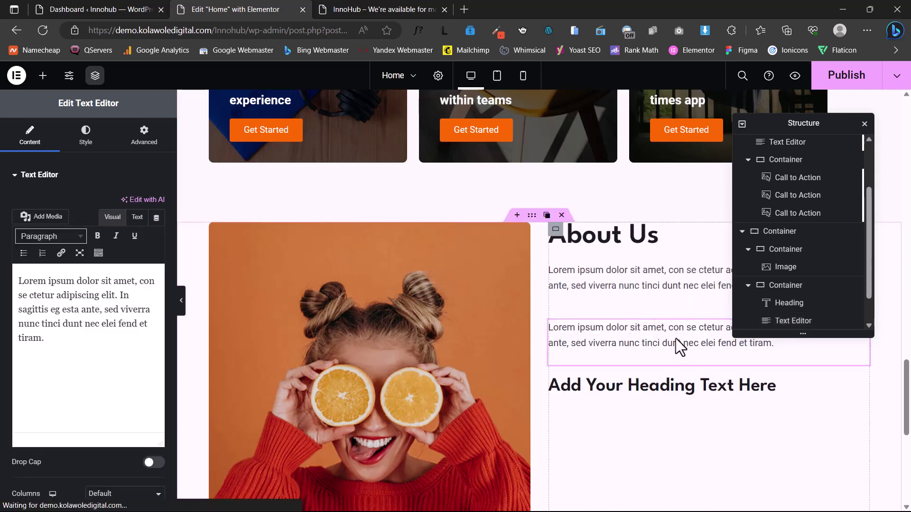
{"action": "left_click_drag", "start_coordinate": [668, 337], "coordinate": [678, 393]}
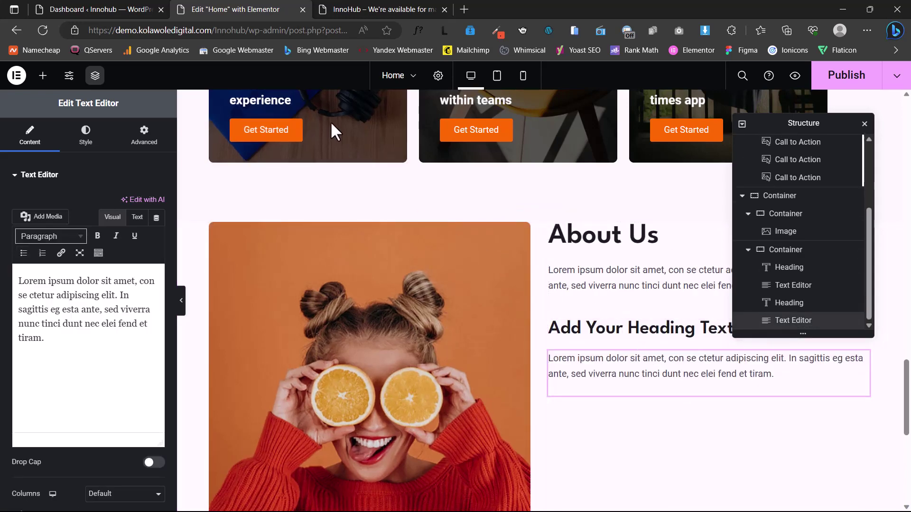
Set the second heading's title in the right column to "Who We Are".
{"action": "left_click", "coordinate": [603, 338]}
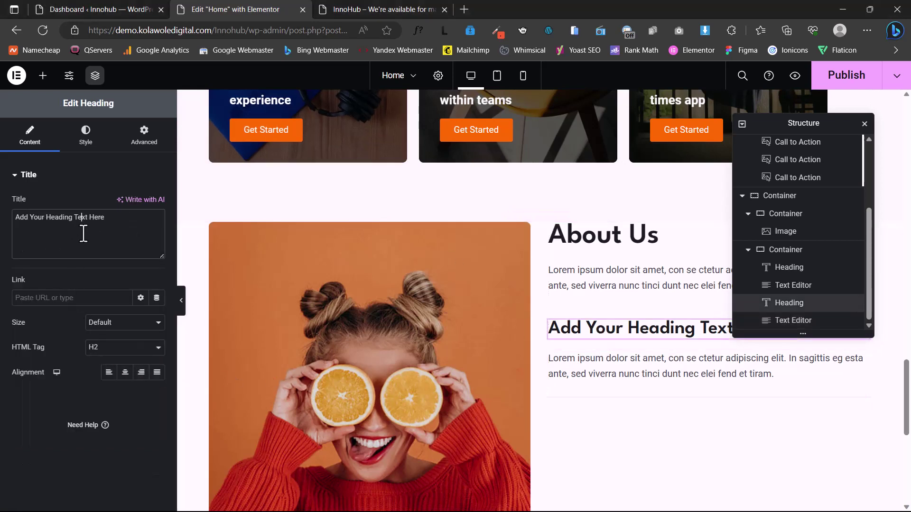
{"action": "triple_click", "coordinate": [83, 233]}
{"action": "key", "text": "ctrl+c"}
{"action": "type", "text": "Who We Are"}
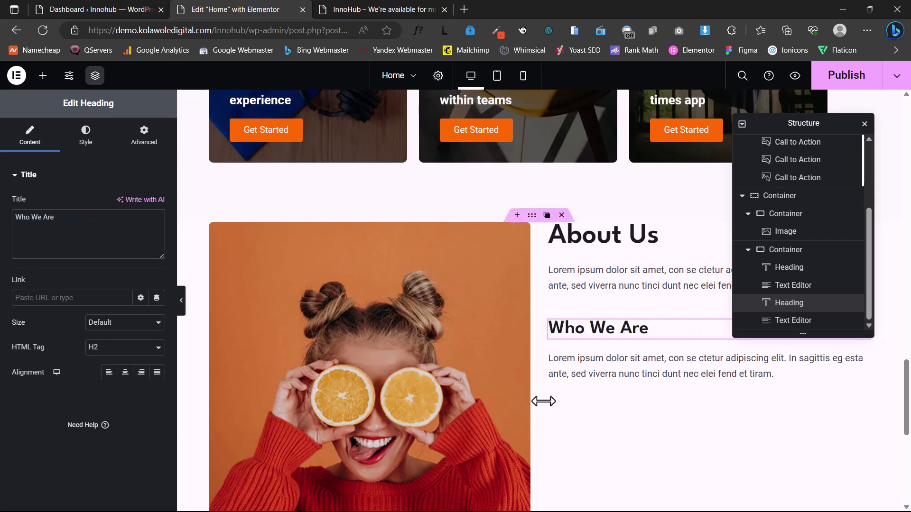
Replace the paragraph below "Who We Are" with the copied text "Sed ut perspiciatis unde omnis iste natus error … dicta sunt explicabo.".
{"action": "left_click", "coordinate": [607, 364]}
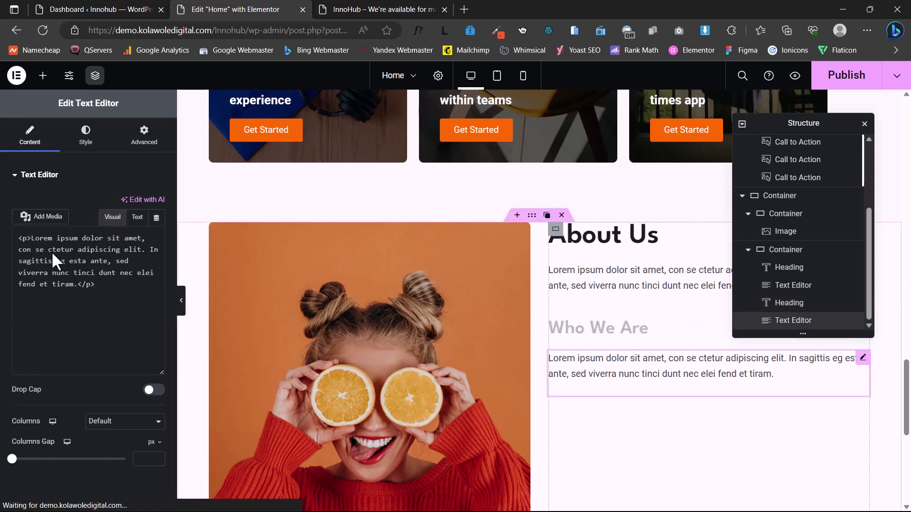
{"action": "left_click", "coordinate": [73, 308]}
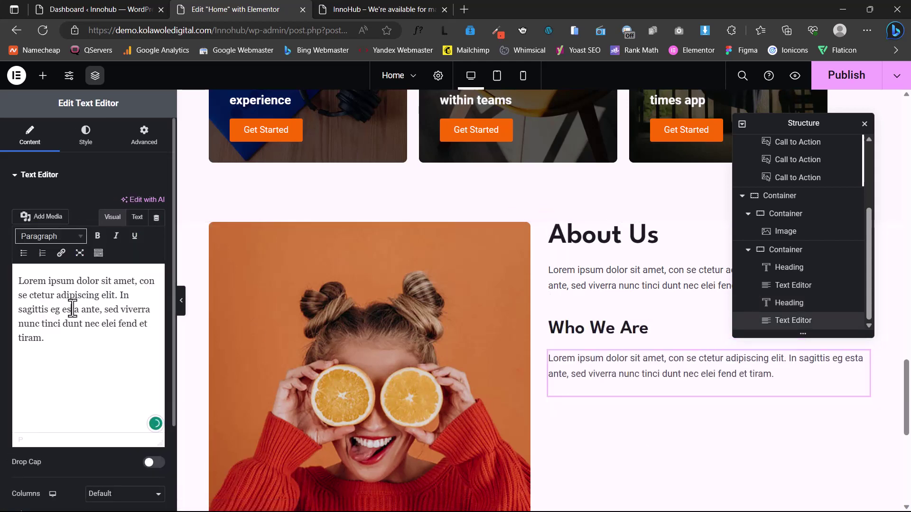
{"action": "key", "text": "super"}
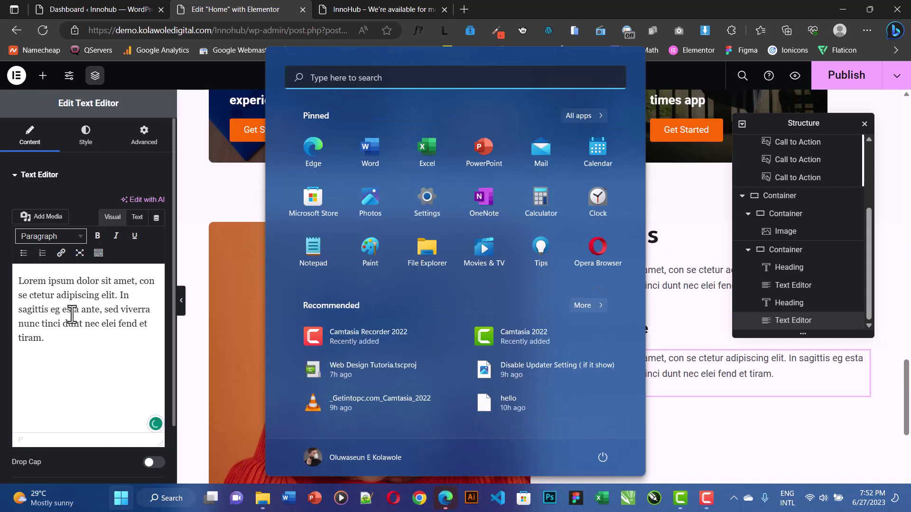
{"action": "left_click", "coordinate": [94, 354]}
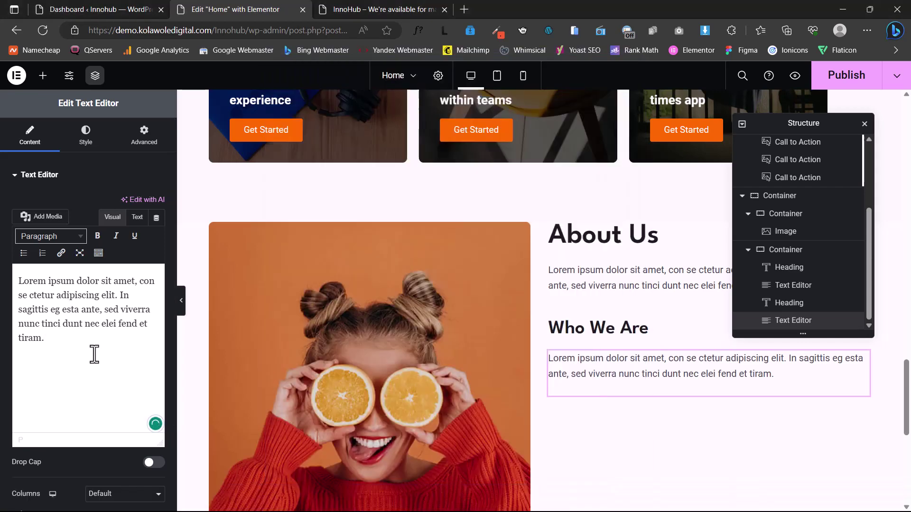
{"action": "key", "text": "ctrl+a"}
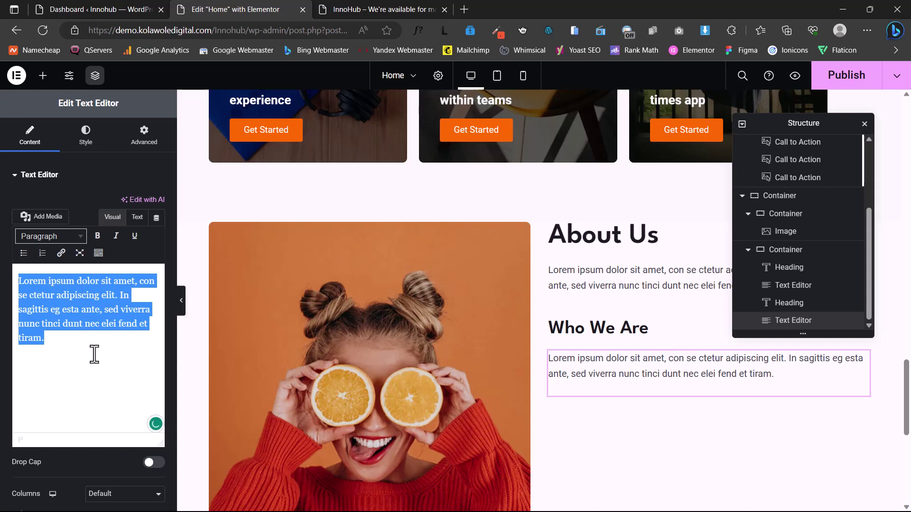
{"action": "key", "text": "super+v"}
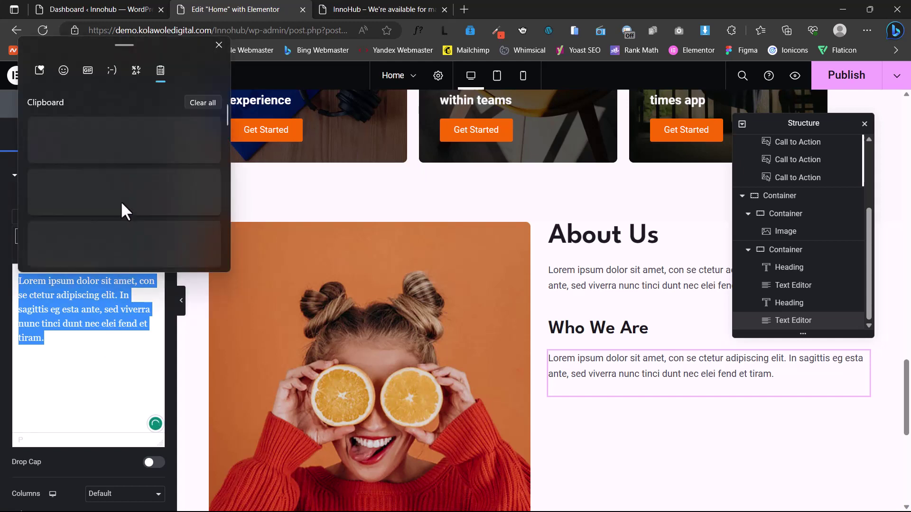
{"action": "left_click", "coordinate": [84, 194]}
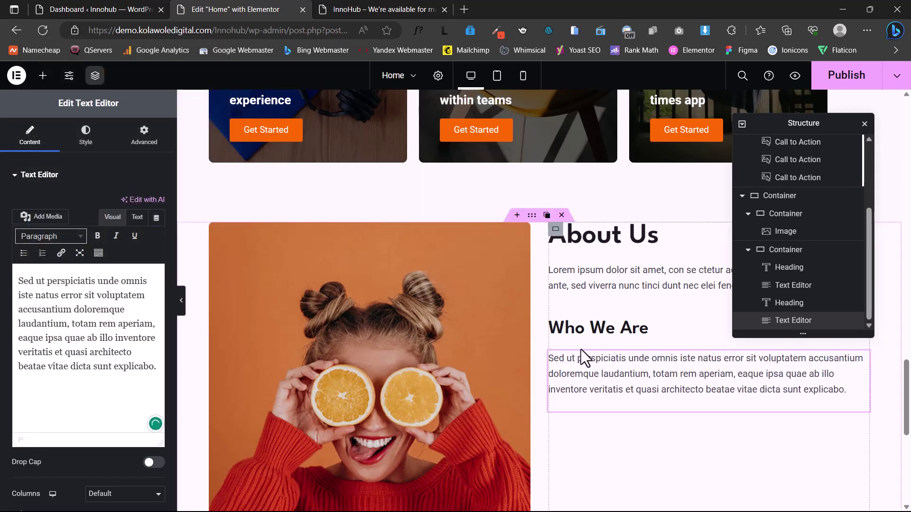
Duplicate the "Who We Are" heading and move the copy below the "Sed ut perspiciatis" paragraph.
{"action": "scroll", "coordinate": [620, 362], "scroll_direction": "up", "scroll_amount": 1}
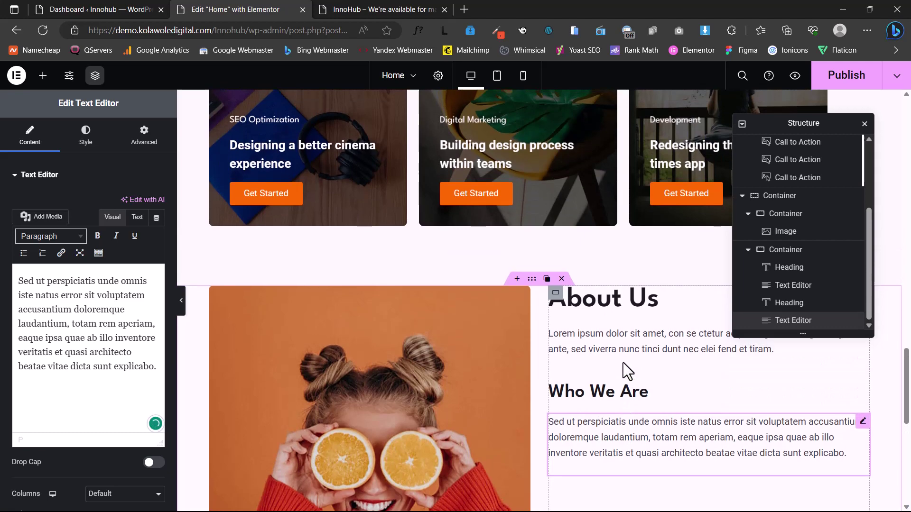
{"action": "right_click", "coordinate": [648, 389]}
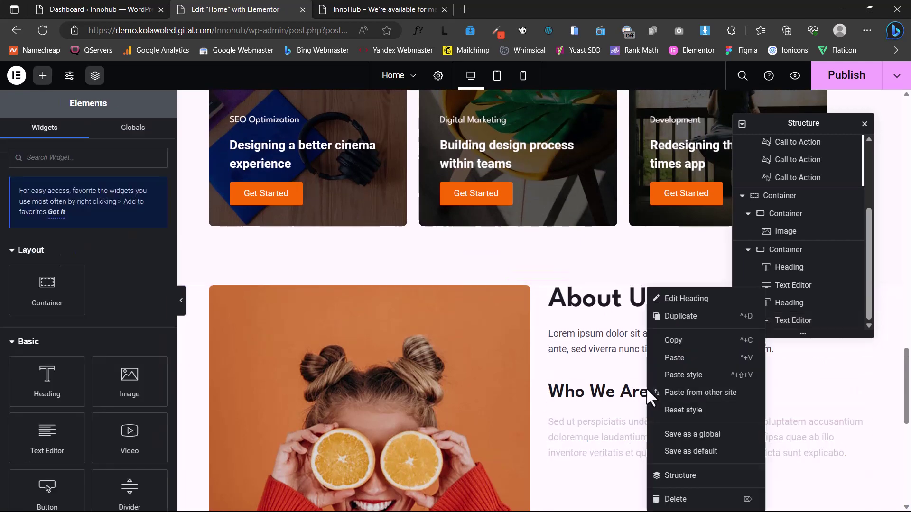
{"action": "left_click", "coordinate": [695, 318]}
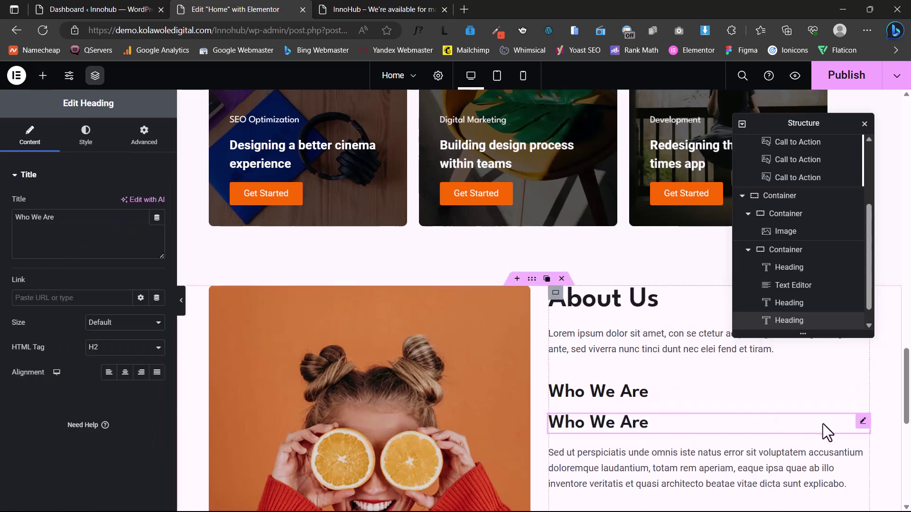
{"action": "left_click_drag", "start_coordinate": [863, 422], "coordinate": [612, 473]}
{"action": "scroll", "coordinate": [613, 456], "scroll_direction": "down", "scroll_amount": 2}
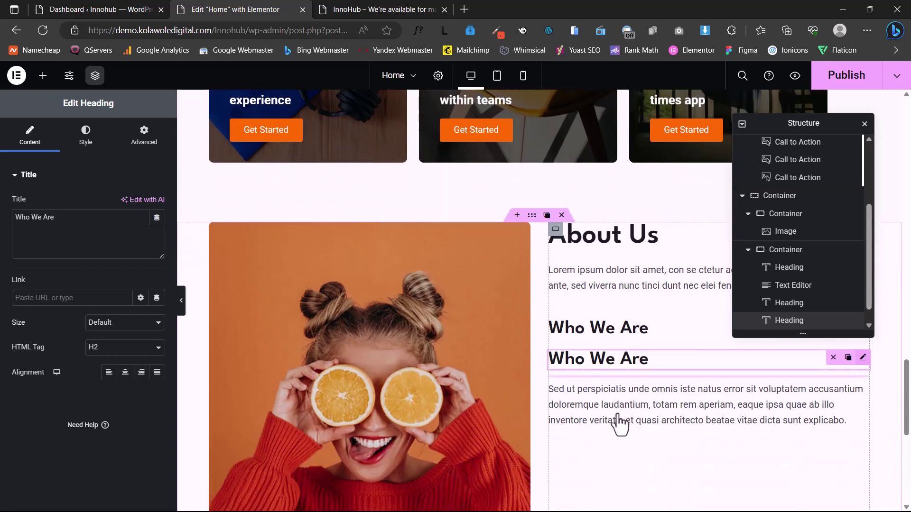
{"action": "left_click", "coordinate": [628, 371]}
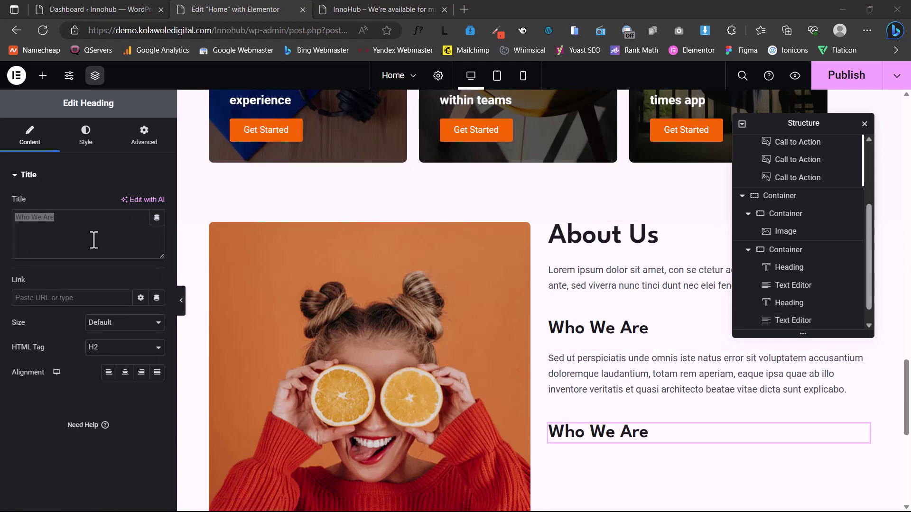
Replace the duplicated heading's title with "Add Your Heading Text Here".
{"action": "left_click", "coordinate": [77, 240]}
{"action": "left_click_drag", "start_coordinate": [81, 228], "coordinate": [2, 234]}
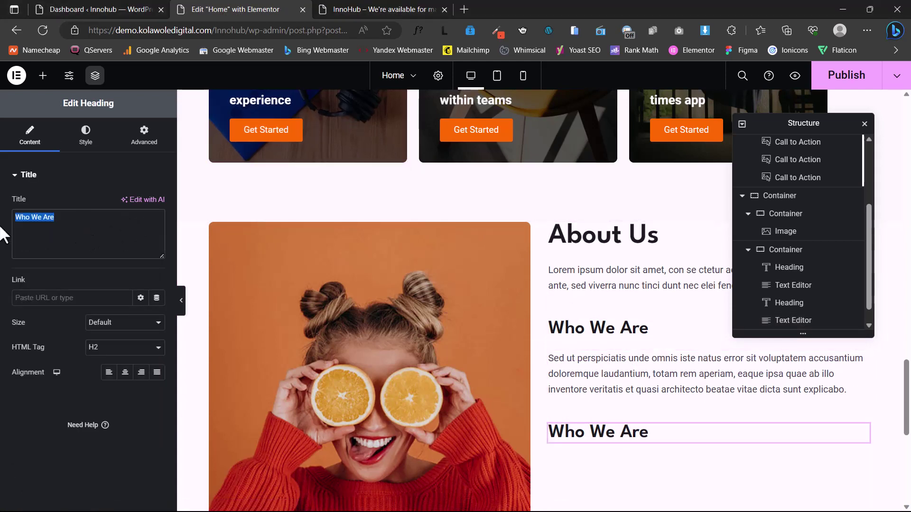
{"action": "key", "text": "ctrl+v"}
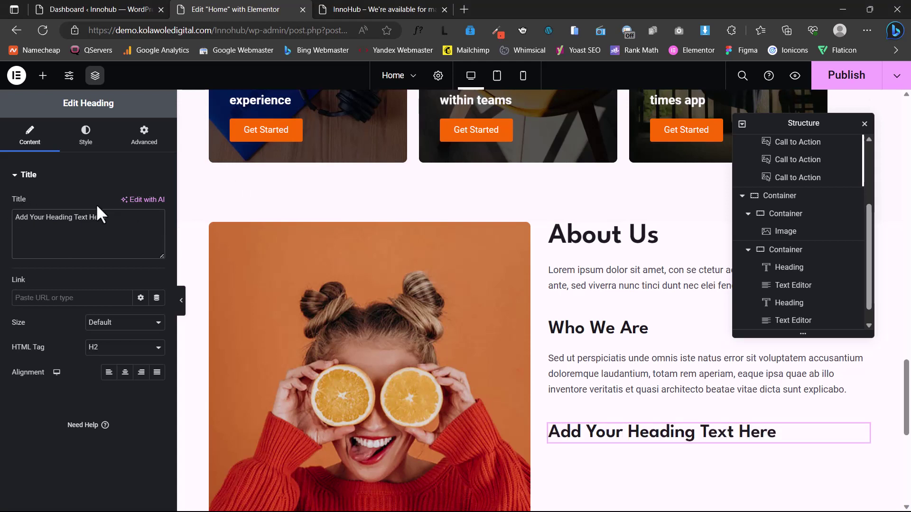
Set the typography size of the "Add Your Heading Text Here" heading to 22 px.
{"action": "left_click", "coordinate": [79, 153]}
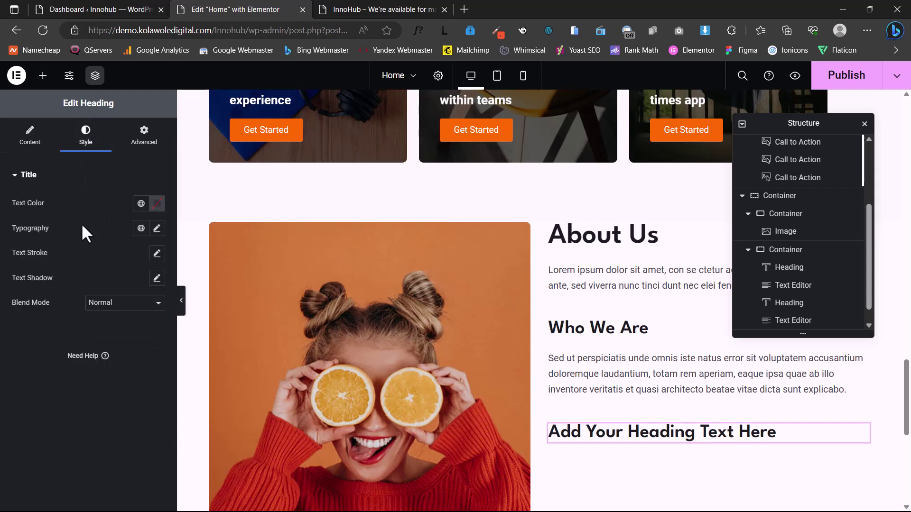
{"action": "left_click", "coordinate": [157, 233]}
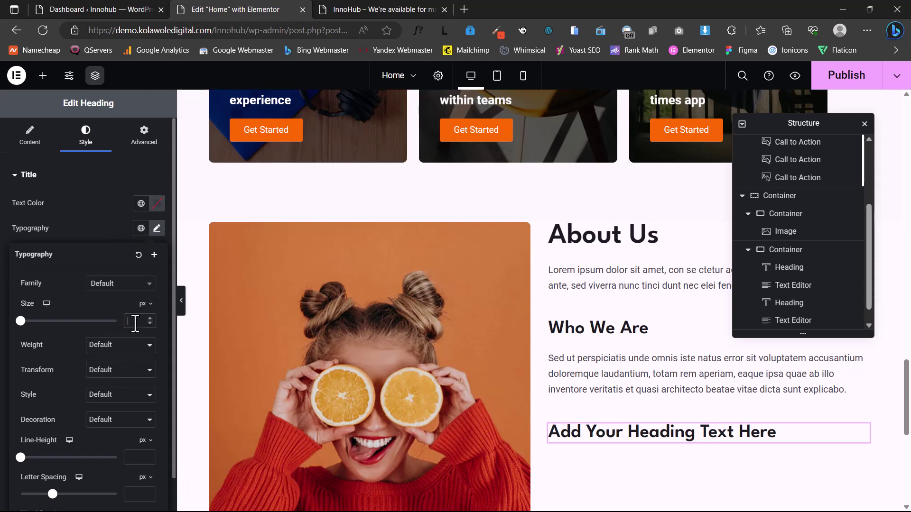
{"action": "type", "text": "18"}
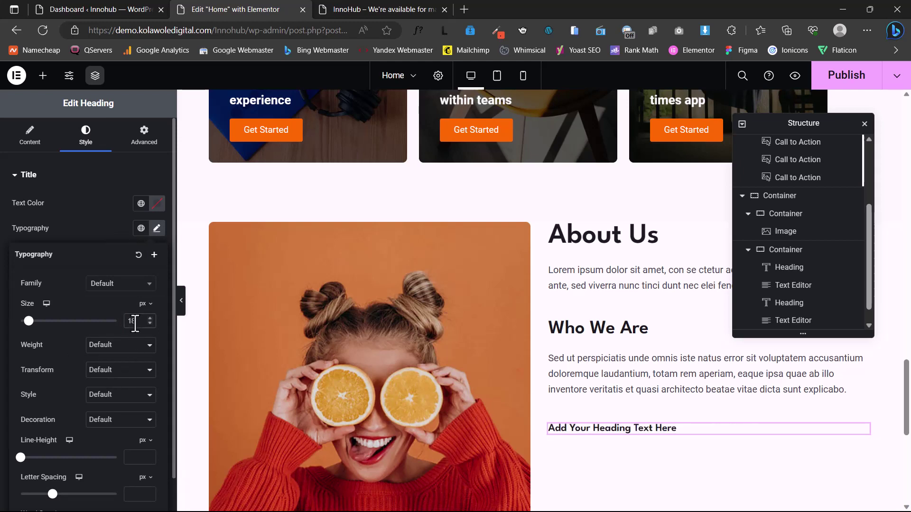
{"action": "left_click", "coordinate": [150, 318]}
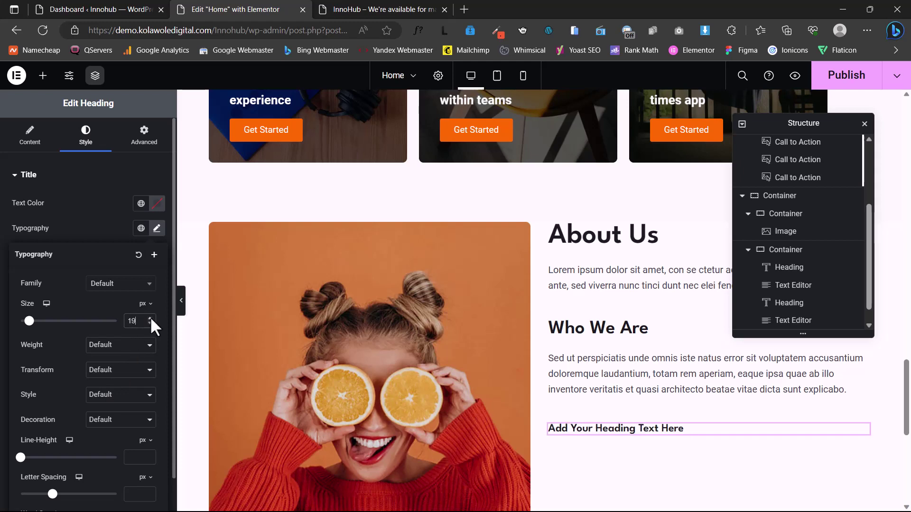
{"action": "left_click", "coordinate": [150, 318]}
{"action": "left_click", "coordinate": [151, 318]}
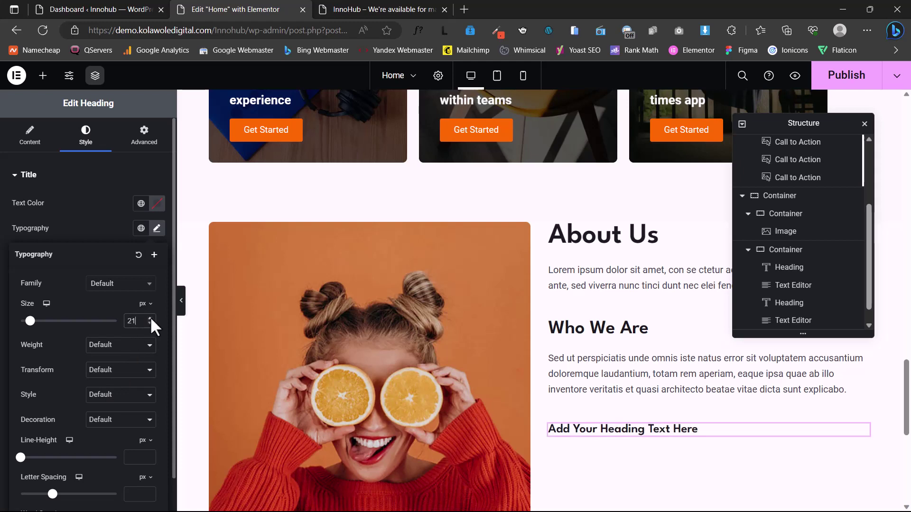
{"action": "left_click", "coordinate": [150, 318]}
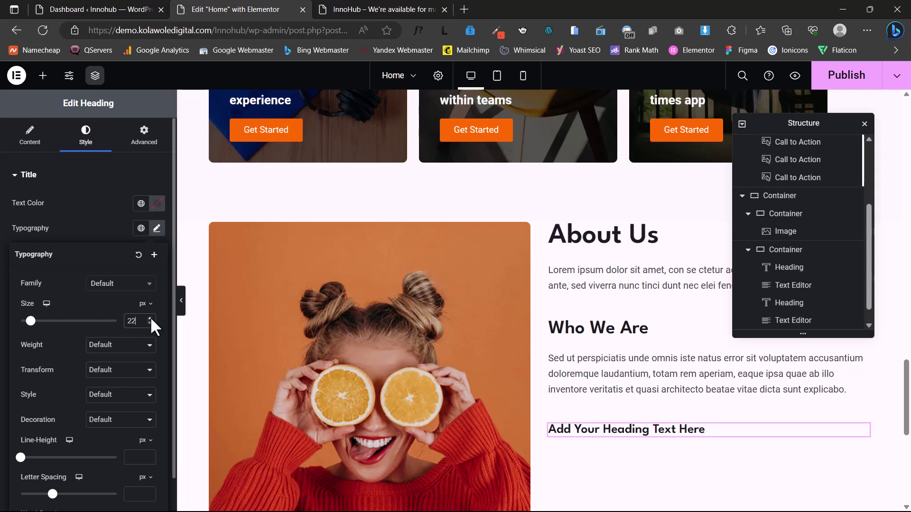
Copy the "Add Your Heading Text Here" heading and paste its style onto the "Who We Are" heading.
{"action": "right_click", "coordinate": [605, 427]}
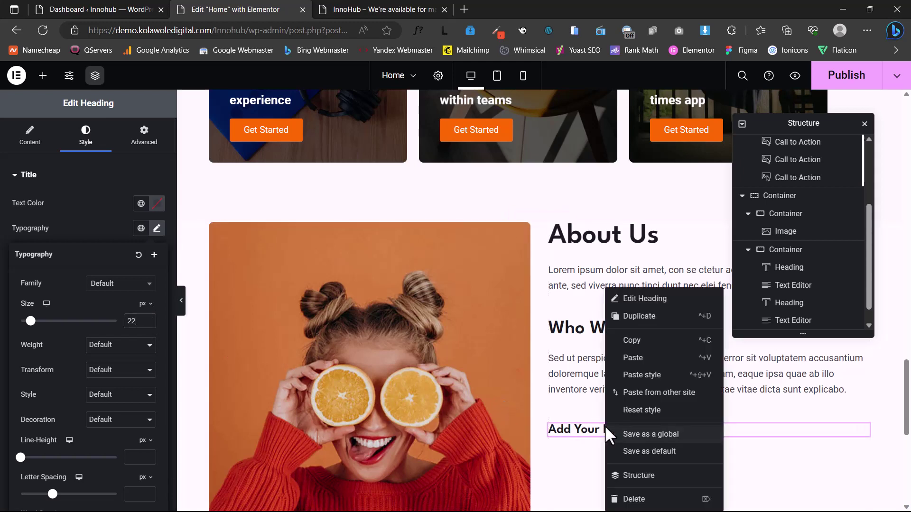
{"action": "left_click", "coordinate": [611, 338]}
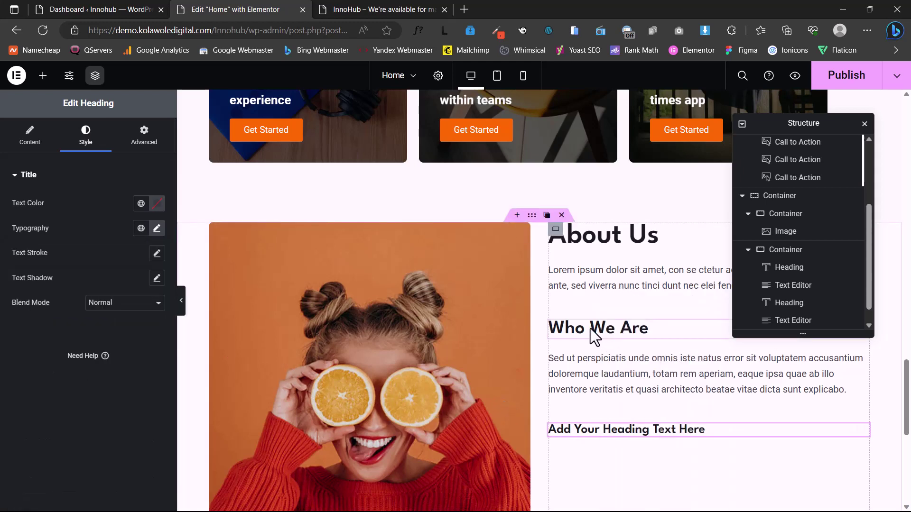
{"action": "right_click", "coordinate": [591, 329]}
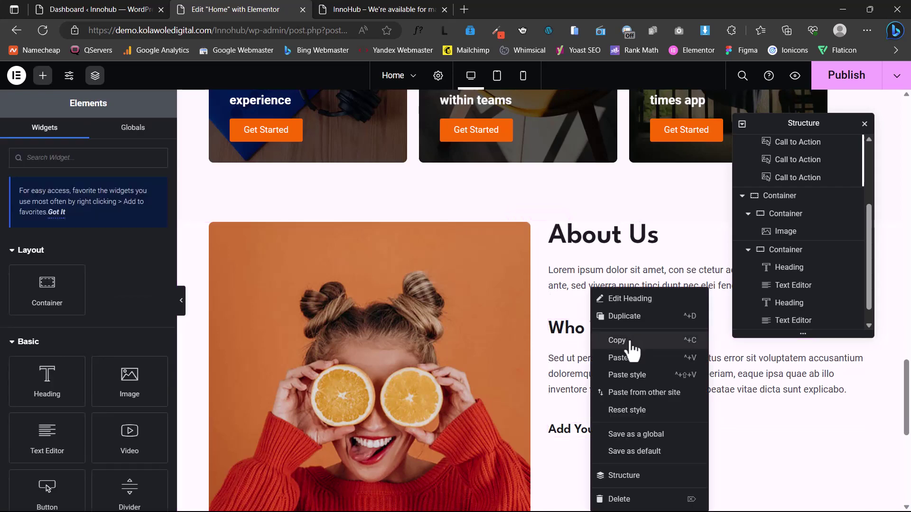
{"action": "left_click", "coordinate": [632, 377]}
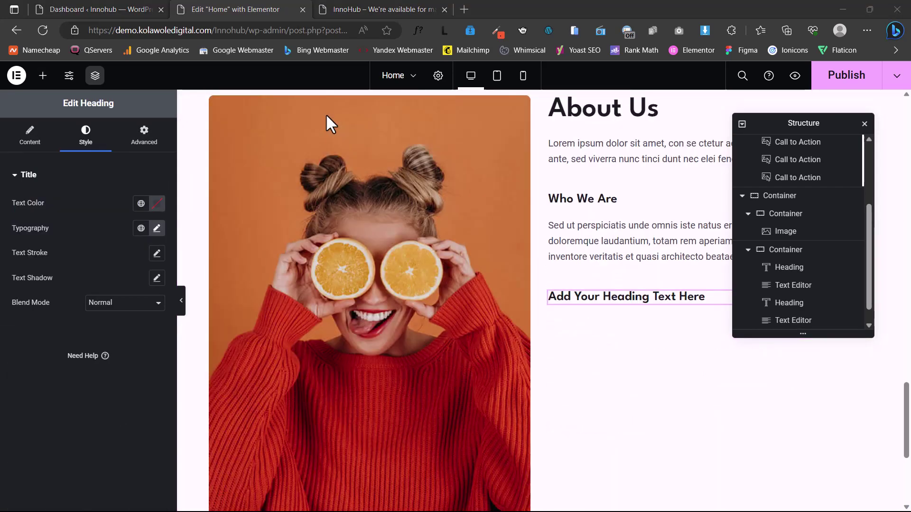
Find the Icon List widget and place it below the "Add Your Heading Text Here" heading.
{"action": "left_click", "coordinate": [44, 78]}
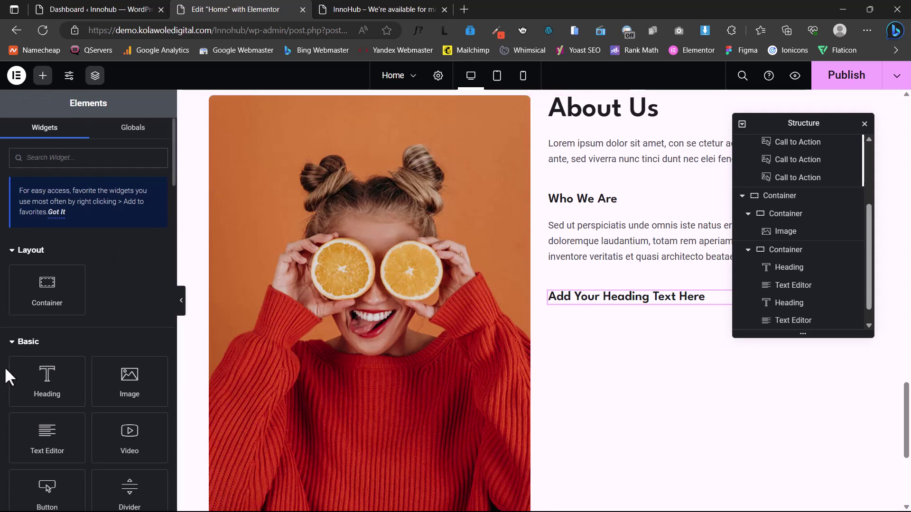
{"action": "type", "text": "ico"}
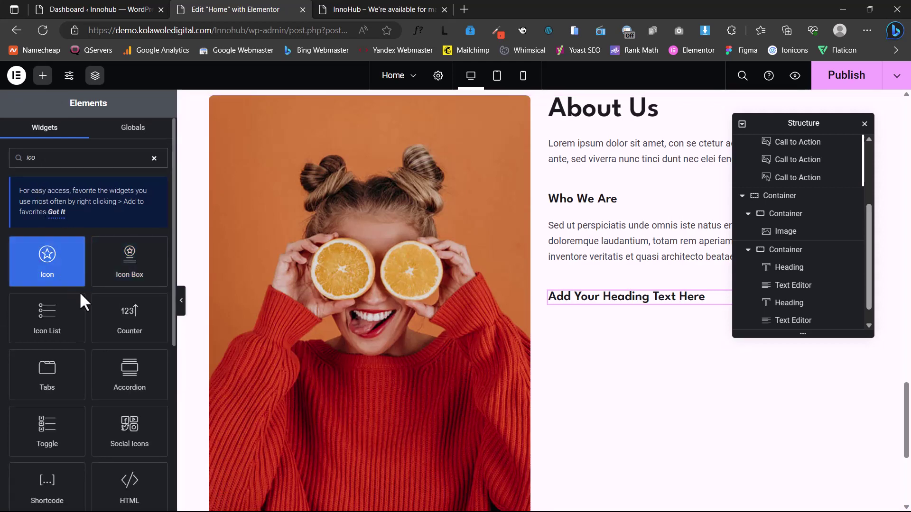
{"action": "left_click_drag", "start_coordinate": [56, 314], "coordinate": [650, 317]}
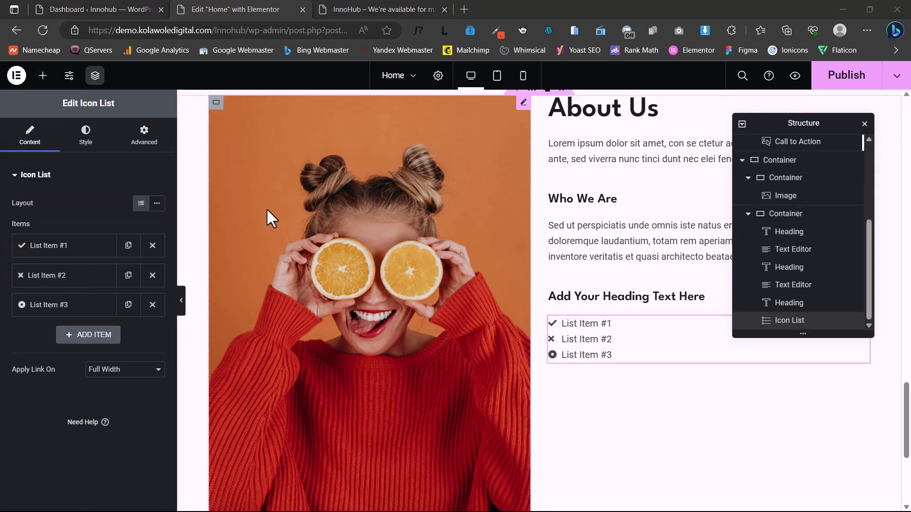
Delete the second and third list items and set the remaining item's text to "Lorem Ipsum is simply dummy text of the printing and typesetting industry.".
{"action": "left_click", "coordinate": [152, 276]}
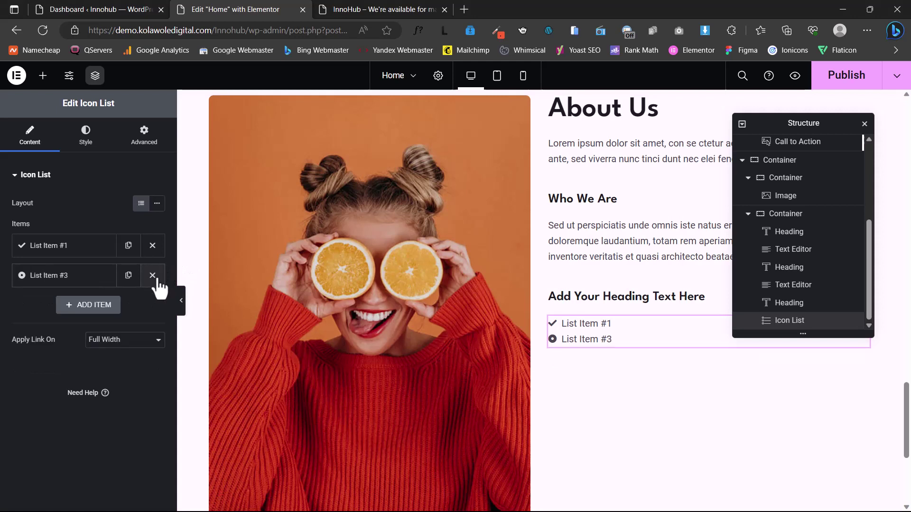
{"action": "left_click", "coordinate": [152, 276]}
{"action": "left_click", "coordinate": [64, 246]}
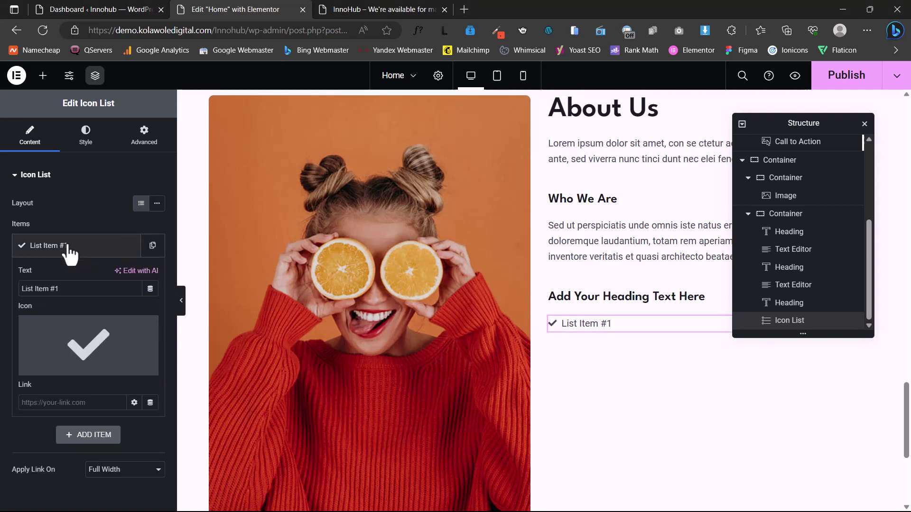
{"action": "left_click_drag", "start_coordinate": [72, 289], "coordinate": [2, 299]}
{"action": "type", "text": "Lorem Ipsum is simply dummy text of the printing and typesetting industry."}
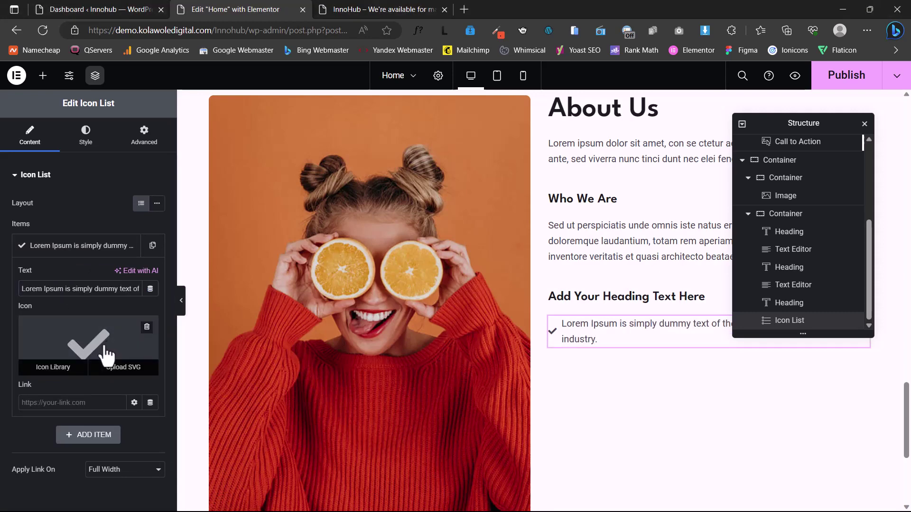
Change the list item's icon to the circled check mark from the icon library.
{"action": "left_click", "coordinate": [105, 349]}
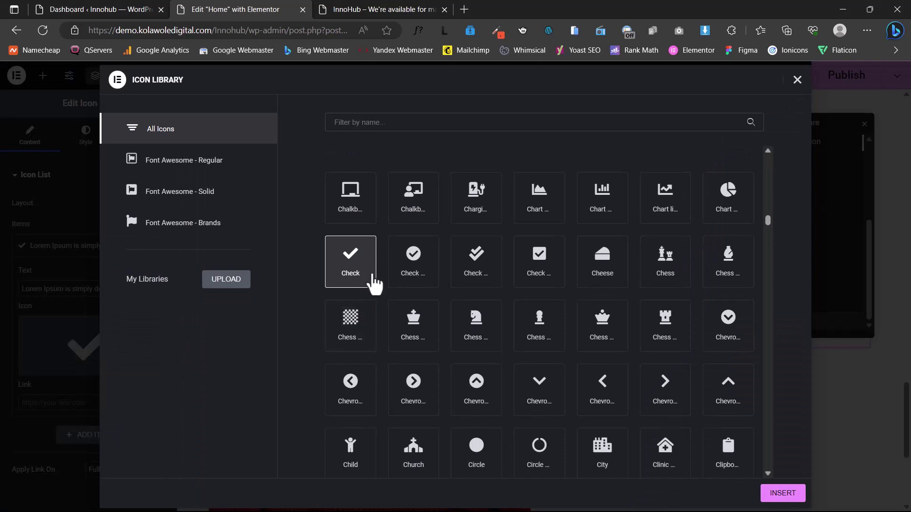
{"action": "left_click", "coordinate": [423, 259]}
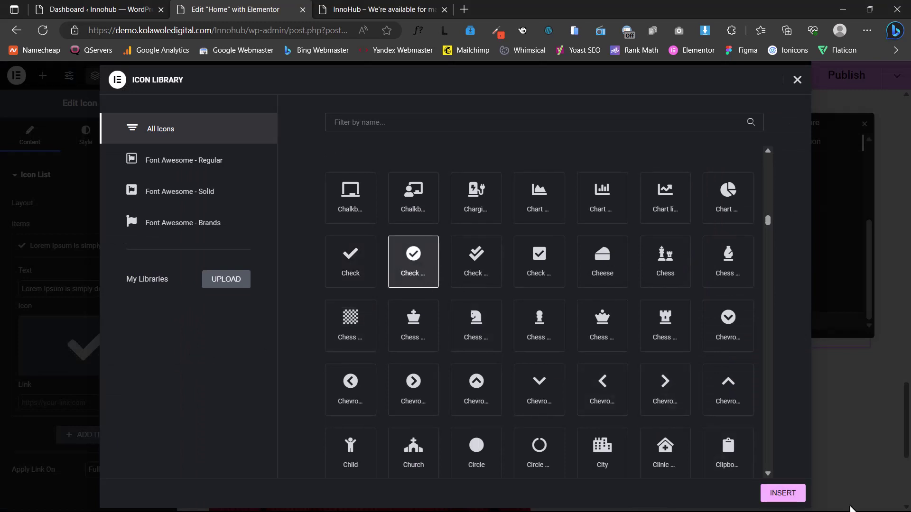
{"action": "left_click", "coordinate": [784, 495]}
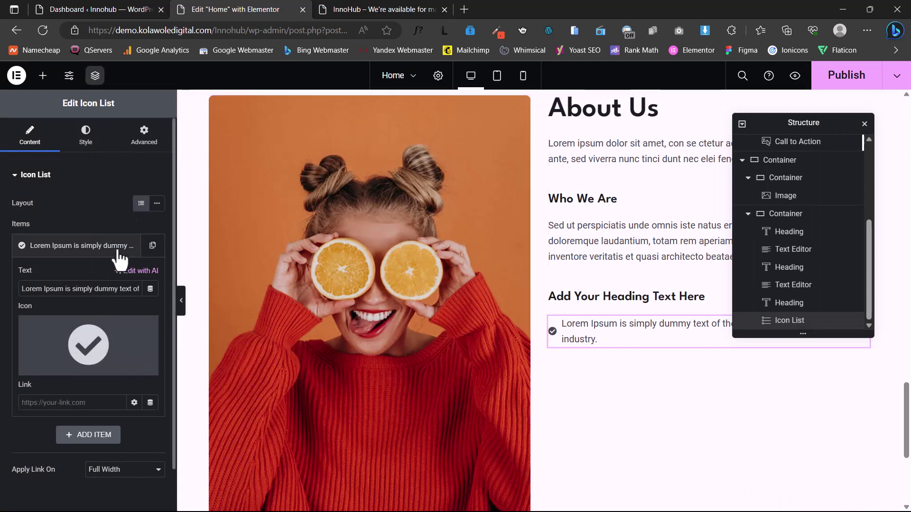
Duplicate the "Lorem Ipsum" list item and open the second item's settings.
{"action": "left_click", "coordinate": [152, 247]}
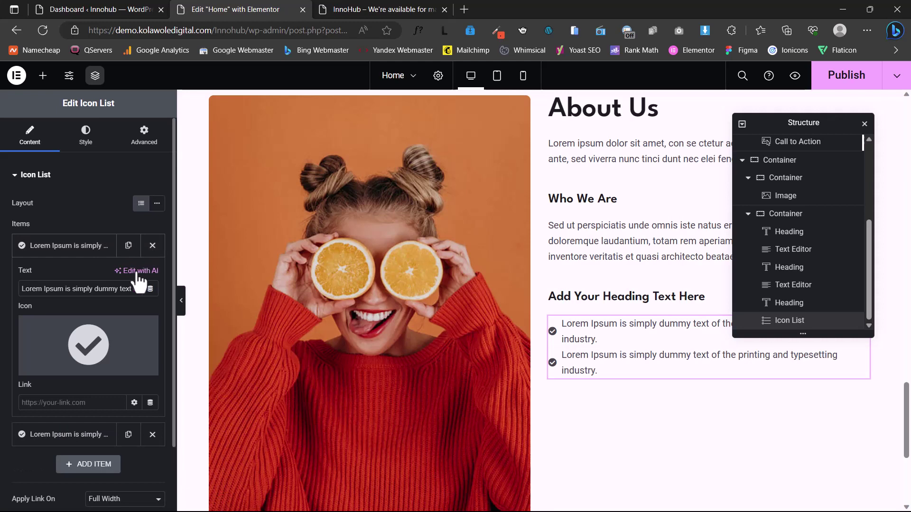
{"action": "left_click", "coordinate": [95, 250]}
{"action": "left_click", "coordinate": [92, 279]}
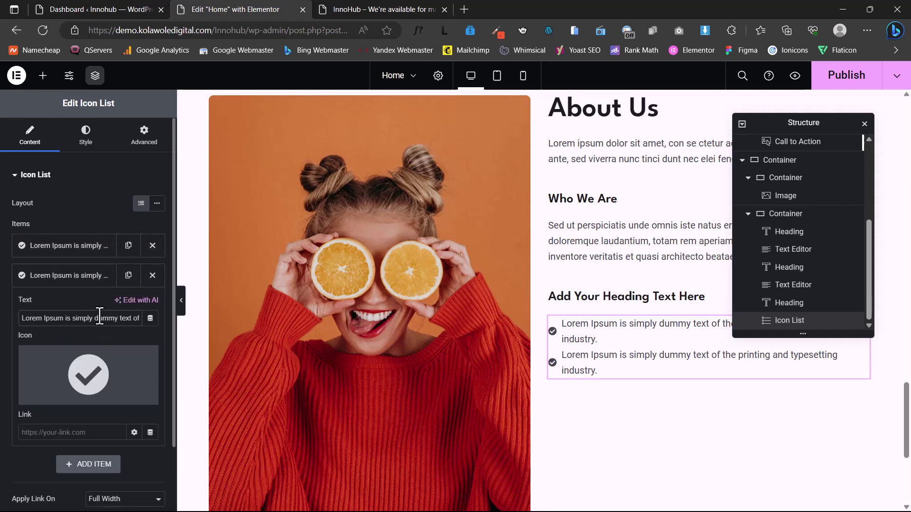
Replace the second list item's text with "It is a long established fact that a reader will be distracted by the readable content of a page when looking at its layout.".
{"action": "triple_click", "coordinate": [94, 325]}
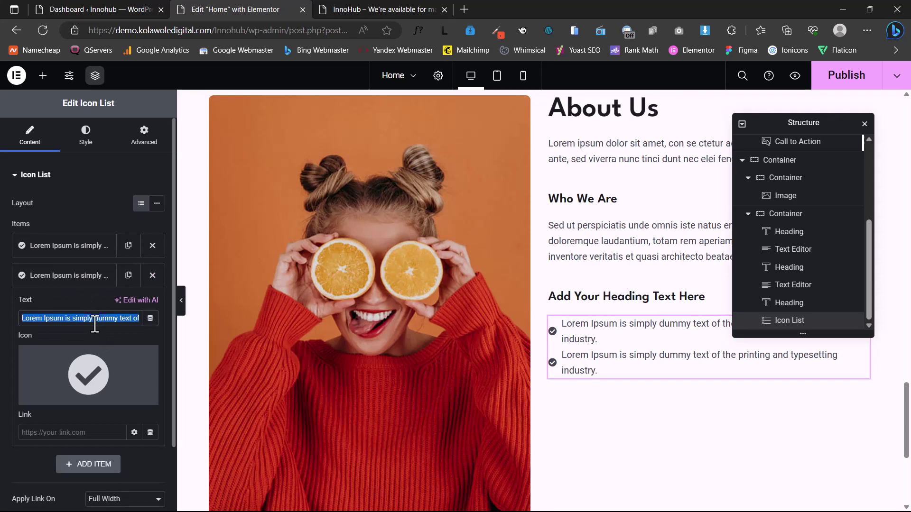
{"action": "key", "text": "super+v"}
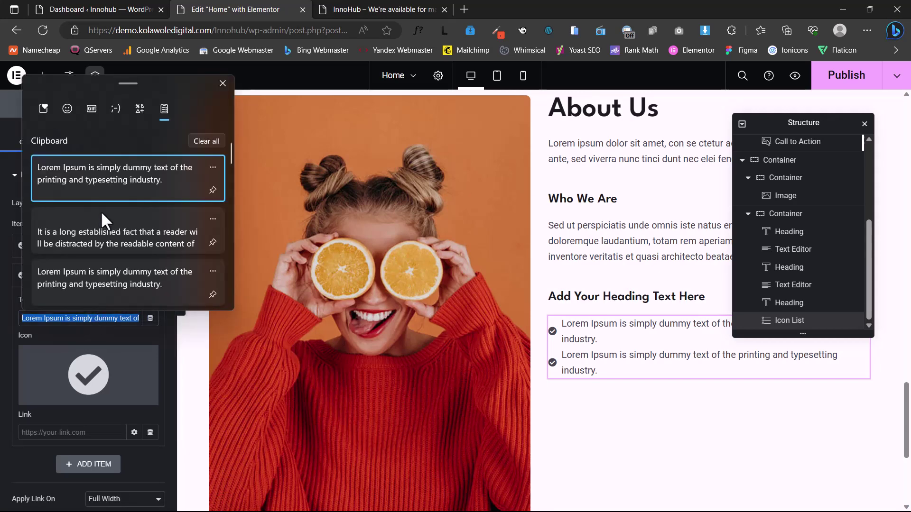
{"action": "left_click", "coordinate": [95, 224]}
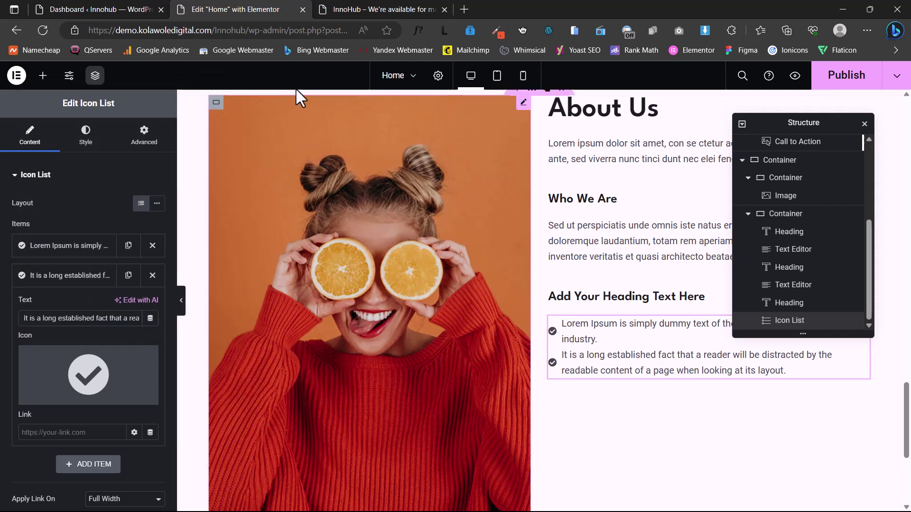
Set the icon list's normal icon color to the global color Persian-Rose.
{"action": "left_click", "coordinate": [90, 142]}
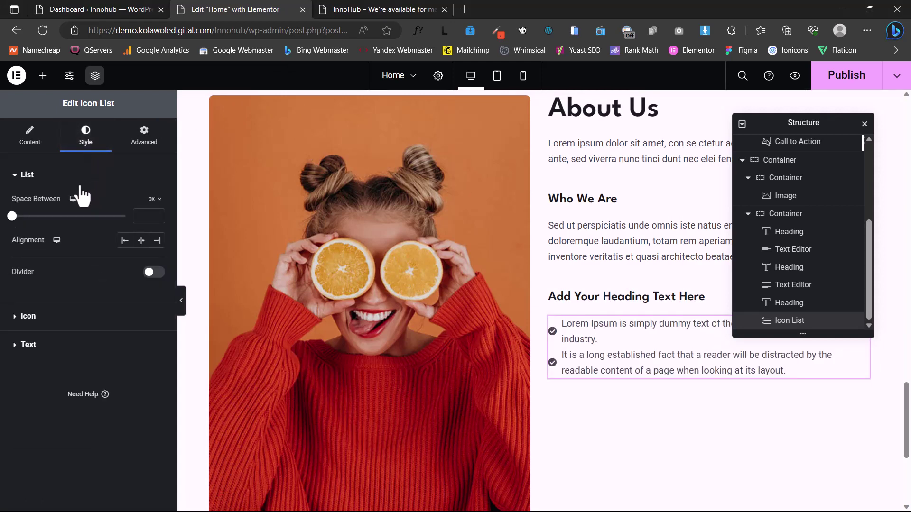
{"action": "left_click", "coordinate": [73, 317]}
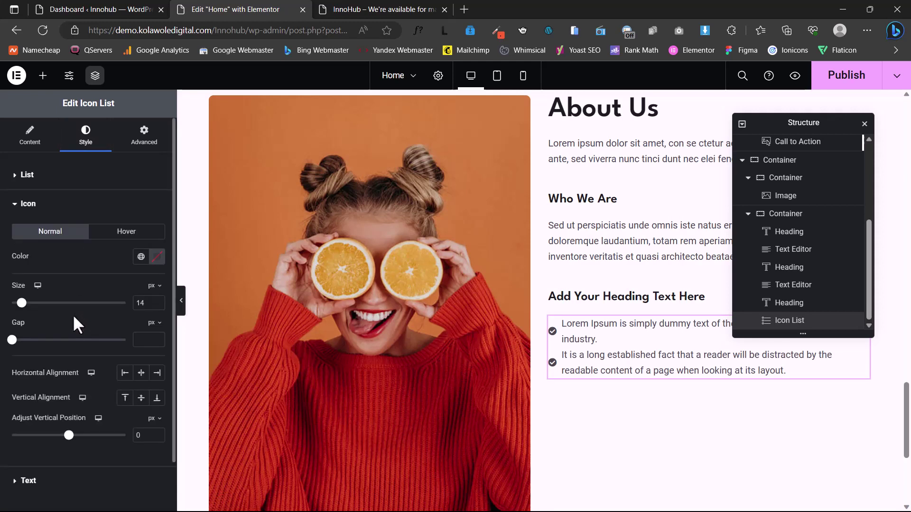
{"action": "left_click", "coordinate": [141, 258]}
{"action": "scroll", "coordinate": [90, 380], "scroll_direction": "down", "scroll_amount": 1}
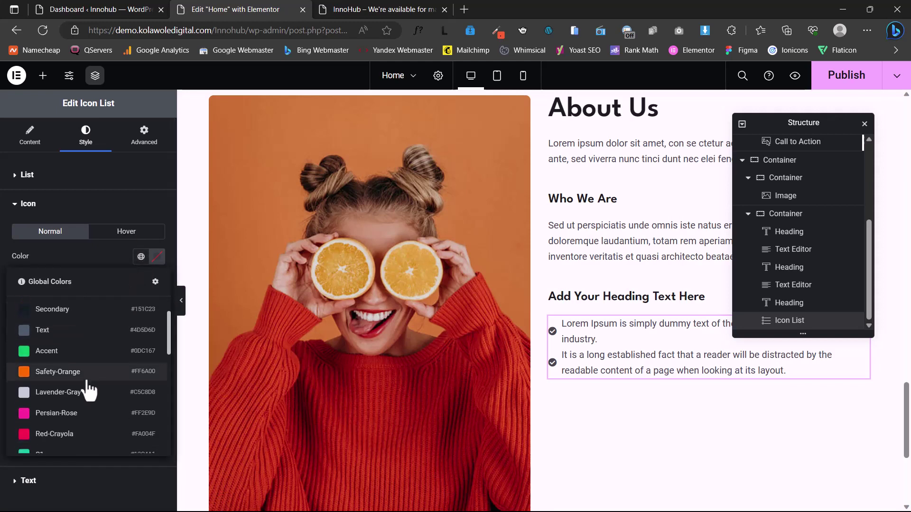
{"action": "left_click", "coordinate": [94, 414]}
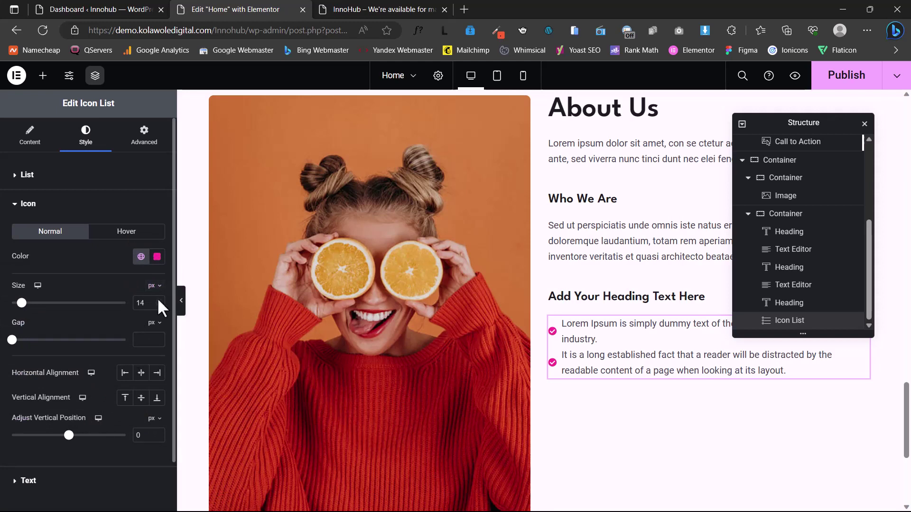
Enlarge the list icons beyond 16 px with top vertical alignment, and set the space between the list items to 10 px.
{"action": "left_click", "coordinate": [158, 297]}
{"action": "left_click", "coordinate": [157, 298]}
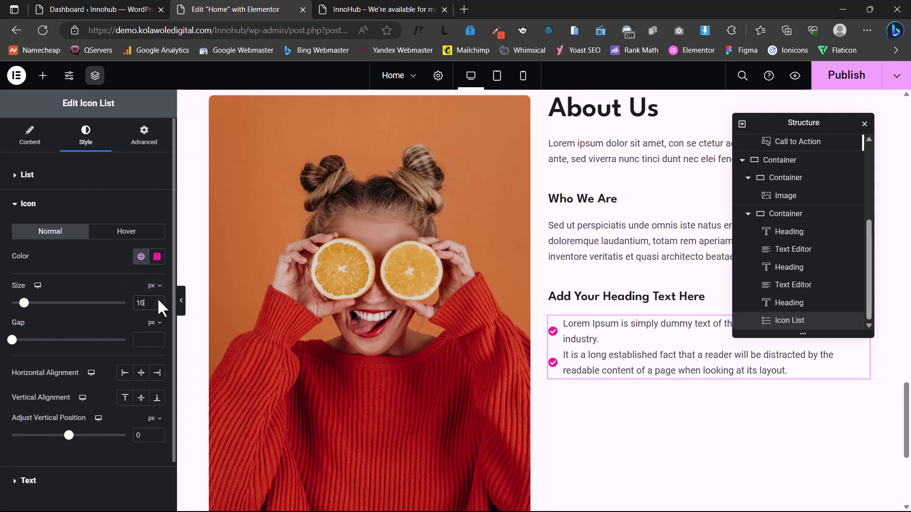
{"action": "left_click", "coordinate": [157, 298]}
{"action": "left_click", "coordinate": [157, 298]}
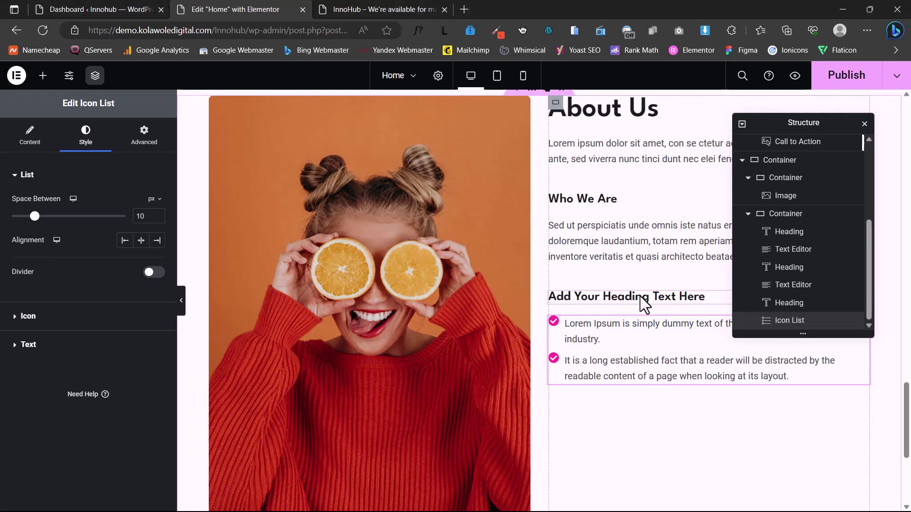
Duplicate the "Add Your Heading Text Here" heading and move the copy below the icon list.
{"action": "right_click", "coordinate": [640, 296]}
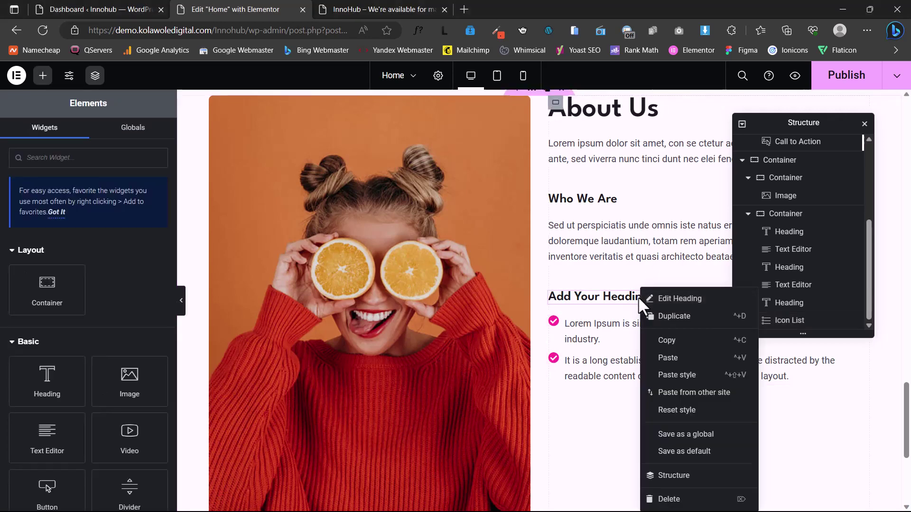
{"action": "left_click", "coordinate": [656, 317]}
{"action": "left_click_drag", "start_coordinate": [607, 320], "coordinate": [652, 397]}
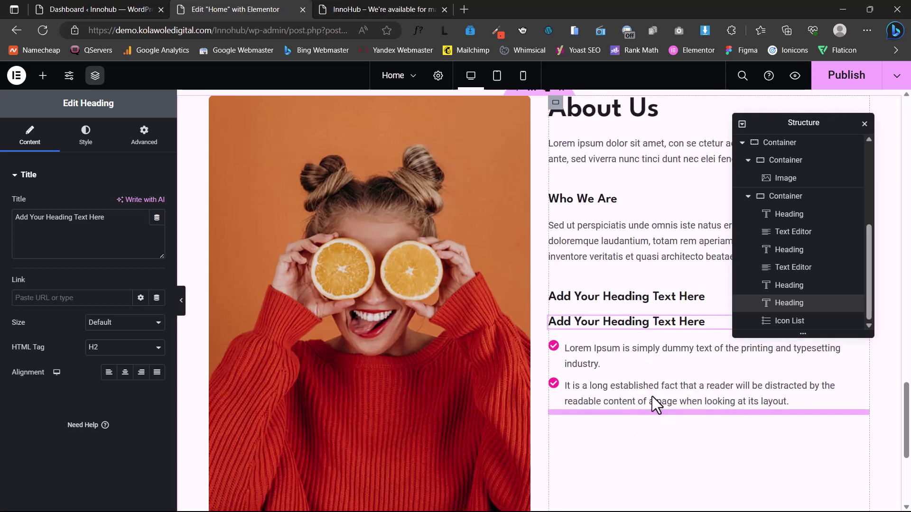
{"action": "scroll", "coordinate": [650, 389], "scroll_direction": "down", "scroll_amount": 3}
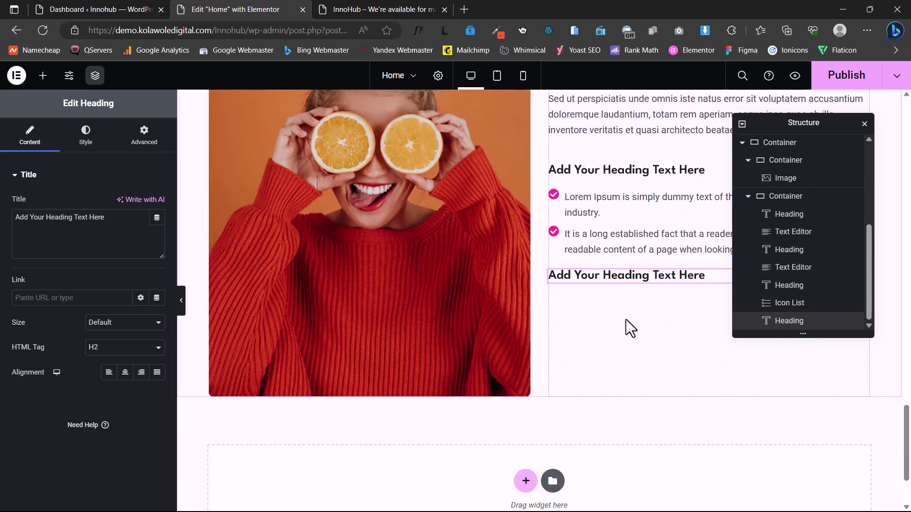
Set the title of the heading below the icon list to "Our Success".
{"action": "left_click", "coordinate": [118, 217]}
{"action": "left_click_drag", "start_coordinate": [119, 217], "coordinate": [2, 226]}
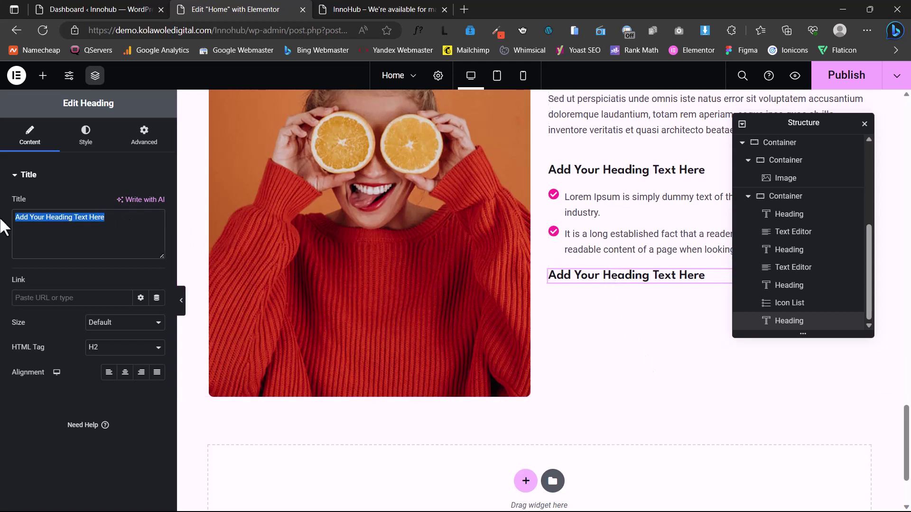
{"action": "type", "text": "Our Success"}
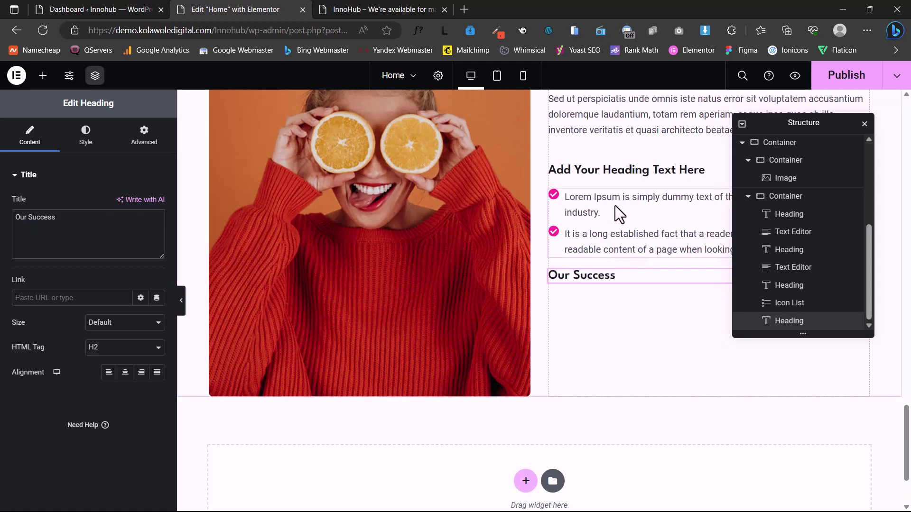
Duplicate the paragraph under "Who We Are" and move the copy below the "Our Success" heading.
{"action": "scroll", "coordinate": [625, 199], "scroll_direction": "up", "scroll_amount": 2}
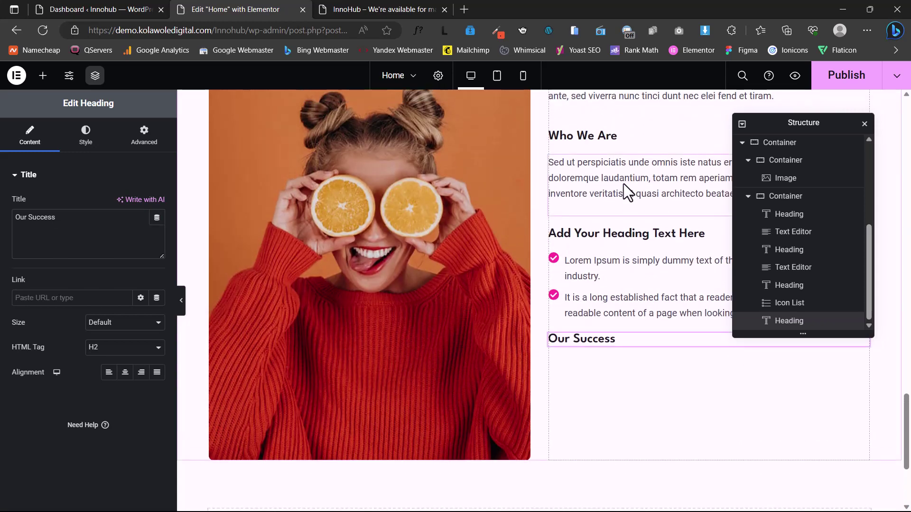
{"action": "right_click", "coordinate": [625, 186]}
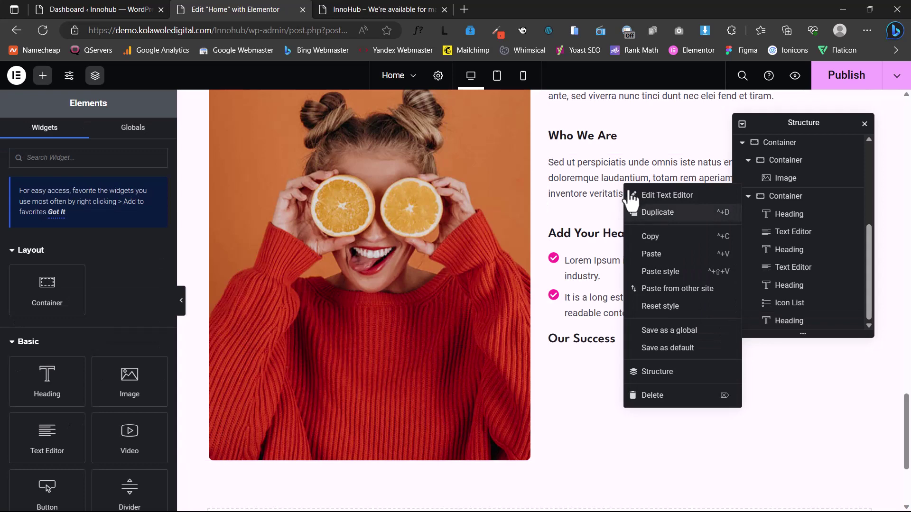
{"action": "left_click", "coordinate": [635, 212]}
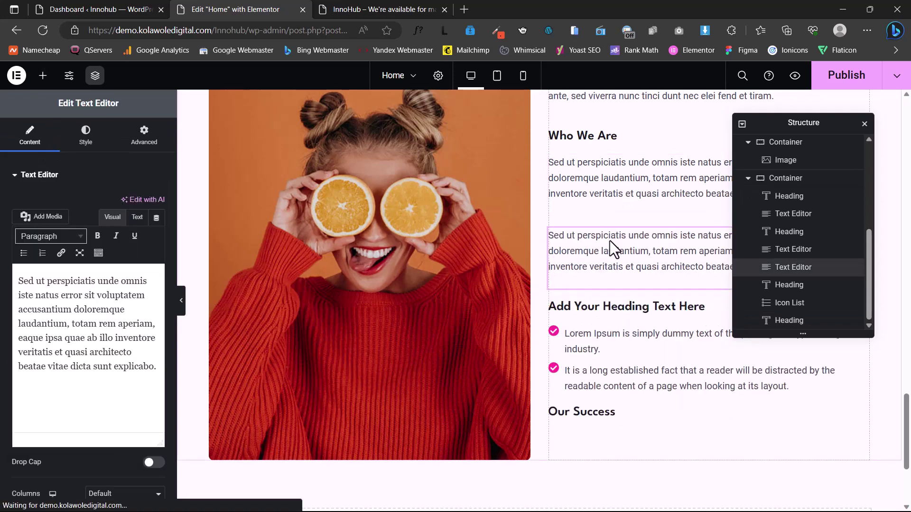
{"action": "left_click_drag", "start_coordinate": [610, 240], "coordinate": [597, 325]}
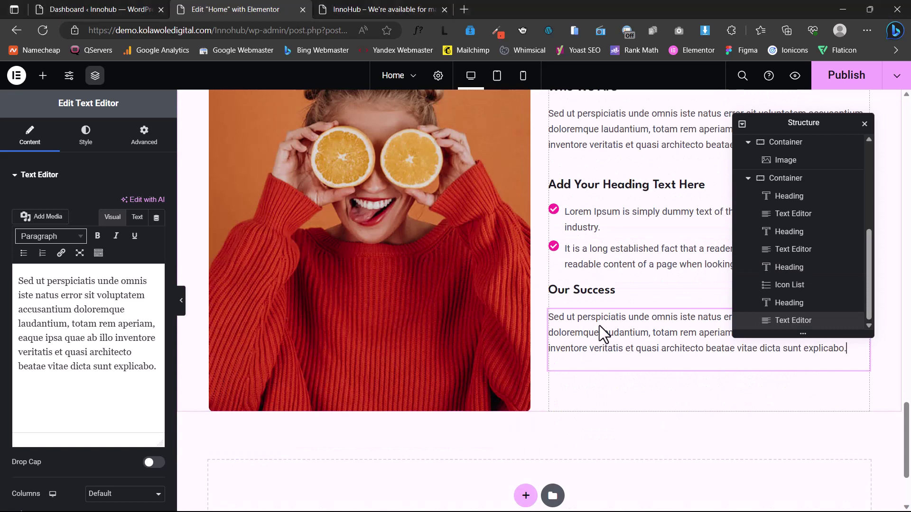
Replace the paragraph under "Our Success" with the reference text beginning "At vero eos et accusamus et iusto odio" and ending "similique sunt in.".
{"action": "left_click", "coordinate": [601, 329]}
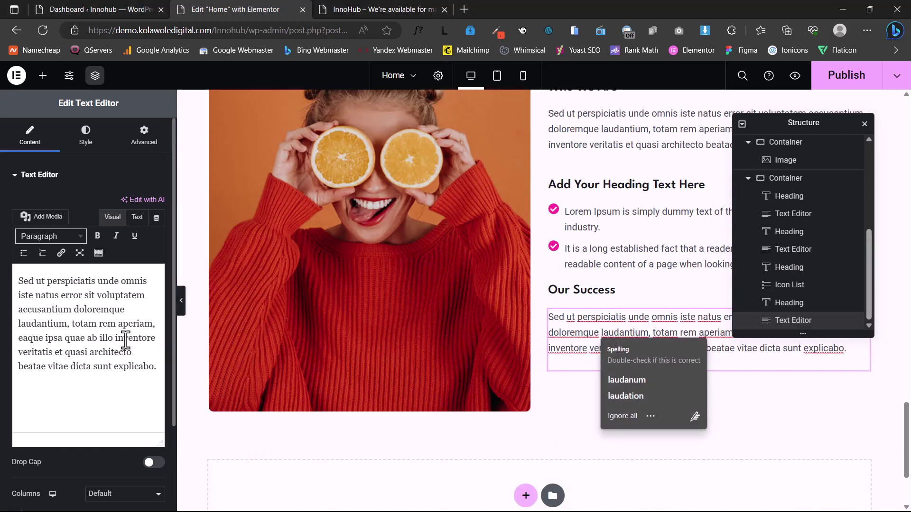
{"action": "left_click", "coordinate": [142, 330]}
{"action": "key", "text": "ctrl+a"}
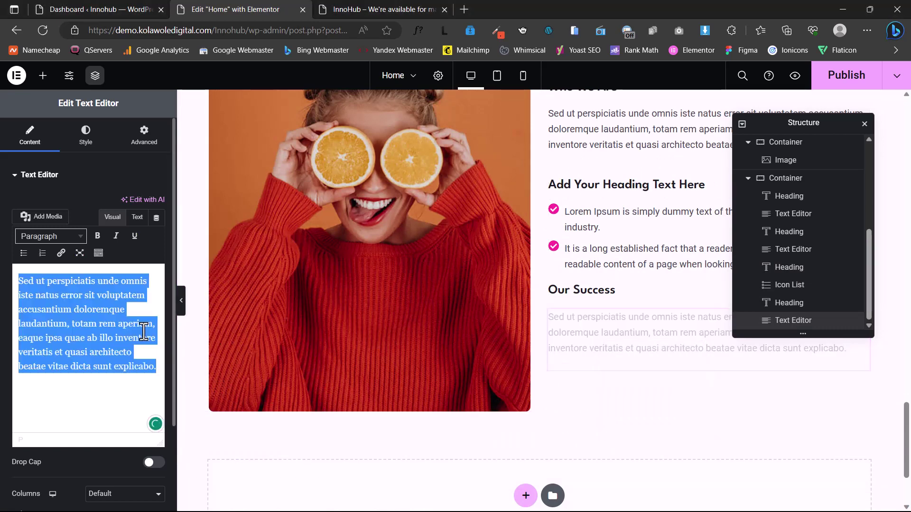
{"action": "type", "text": "At vero eos et accusamus et iusto odio dignissimos ducimus qui blanditiis praesentium voluptatum deleniti atque corrupti quos dolores et quas molestias excepturi sint occaecati cupiditate non provident, similique sunt in."}
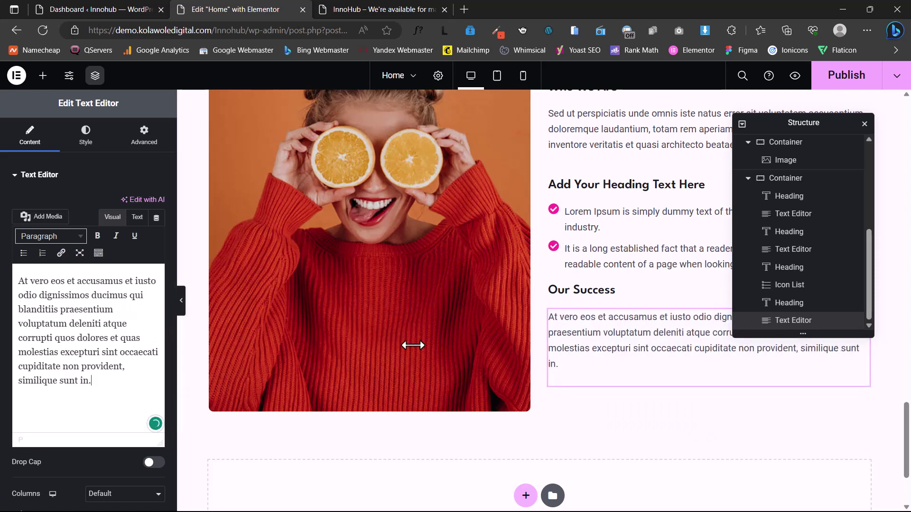
Review the About Us section, and examine the "Are You Ready? Let's get to Work!" banner on the InnoHub reference site.
{"action": "scroll", "coordinate": [461, 313], "scroll_direction": "up", "scroll_amount": 3}
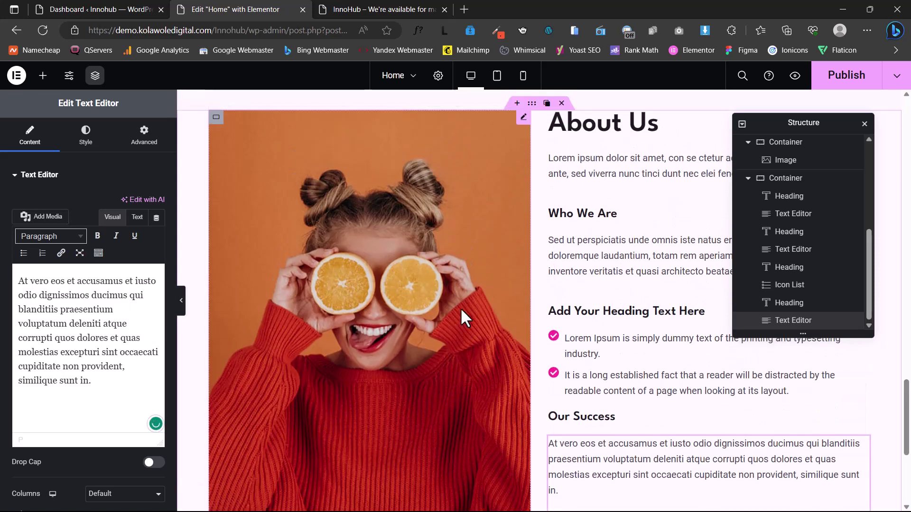
{"action": "scroll", "coordinate": [568, 346], "scroll_direction": "down", "scroll_amount": 5}
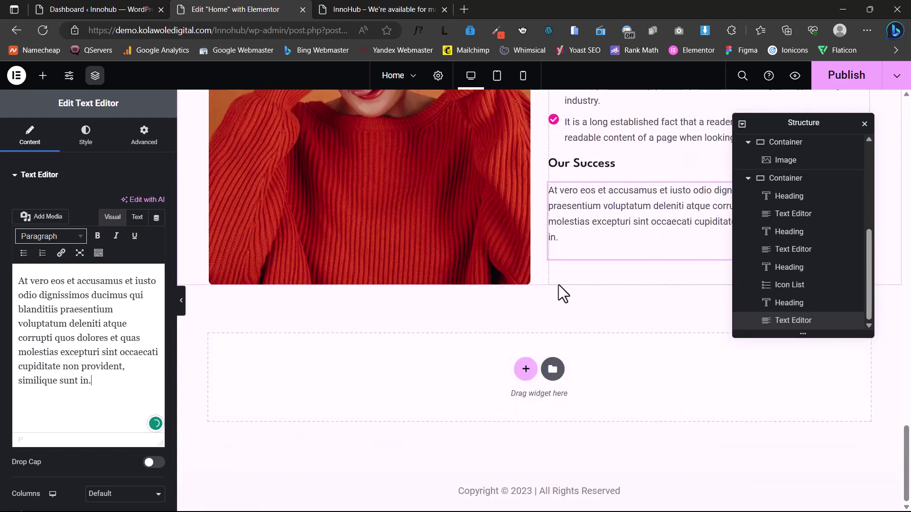
{"action": "left_click", "coordinate": [407, 7]}
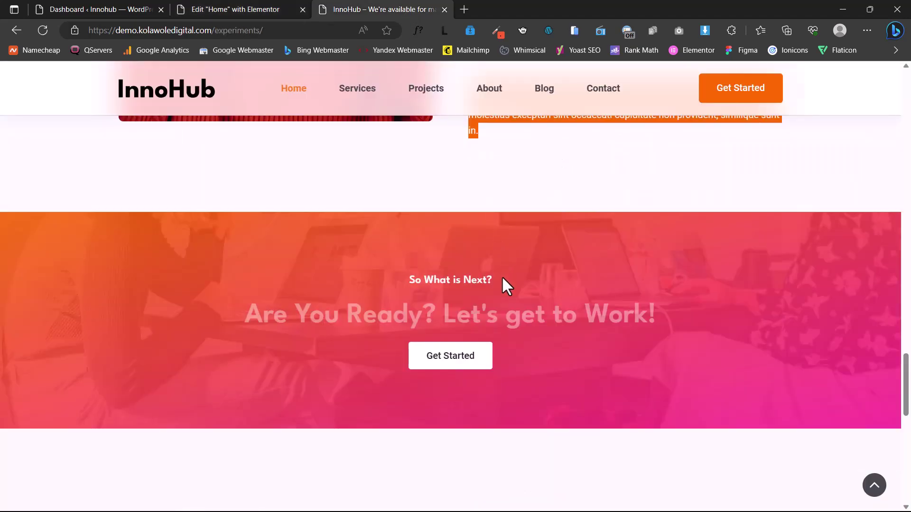
{"action": "scroll", "coordinate": [503, 291], "scroll_direction": "up", "scroll_amount": 5}
{"action": "left_click", "coordinate": [504, 298]}
{"action": "scroll", "coordinate": [504, 298], "scroll_direction": "down", "scroll_amount": 7}
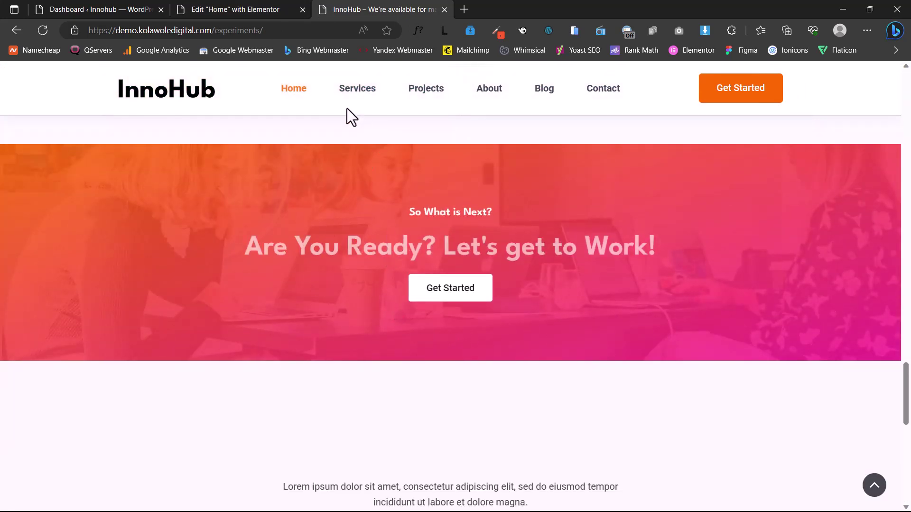
Return to the Elementor editor and add a new container with column direction below the About Us section.
{"action": "key", "text": "ctrl+shift+Tab"}
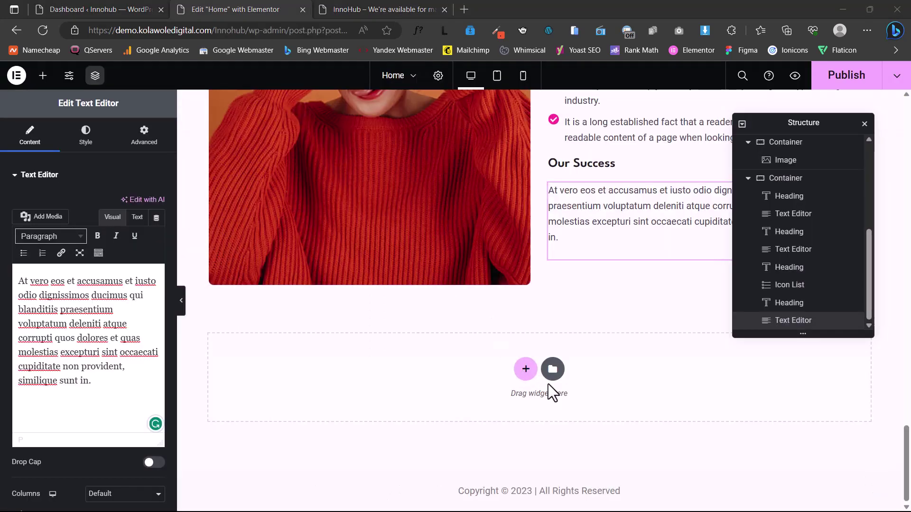
{"action": "left_click", "coordinate": [526, 369]}
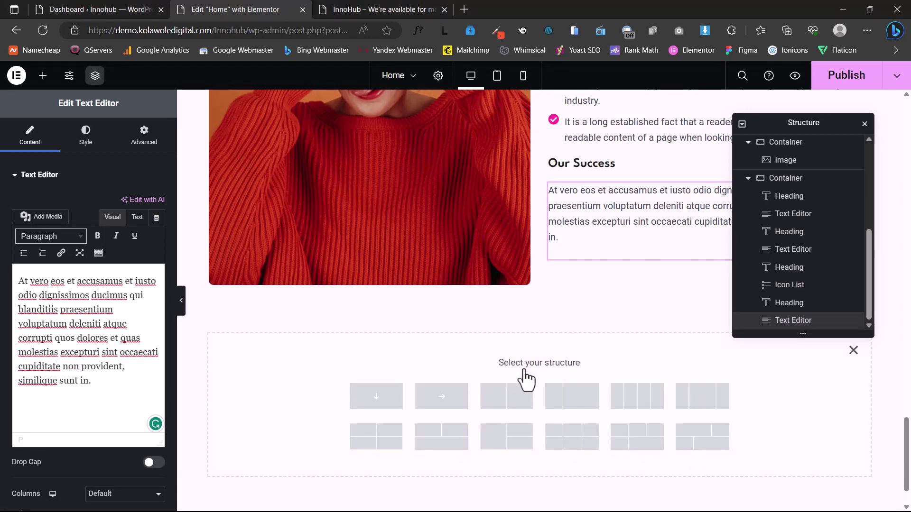
{"action": "left_click", "coordinate": [396, 402]}
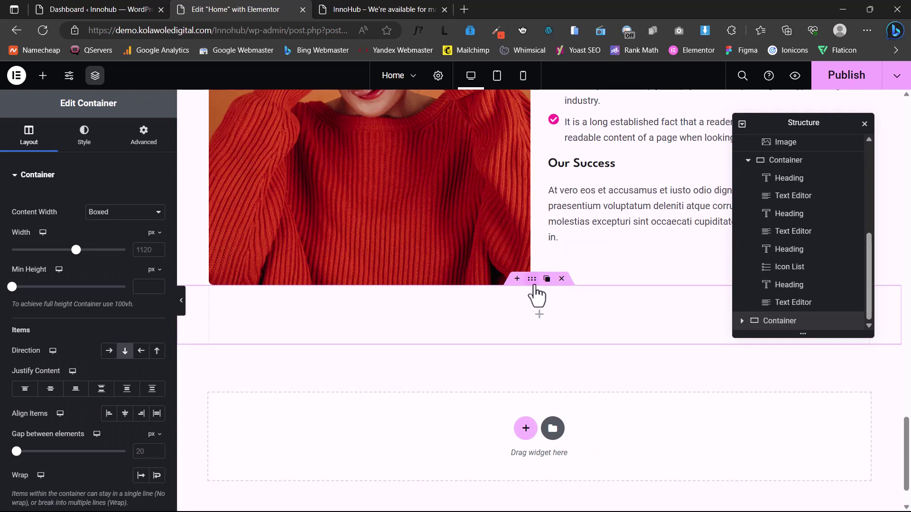
Unlink the new container's padding values and set its top and bottom padding to 100 px.
{"action": "left_click", "coordinate": [147, 142]}
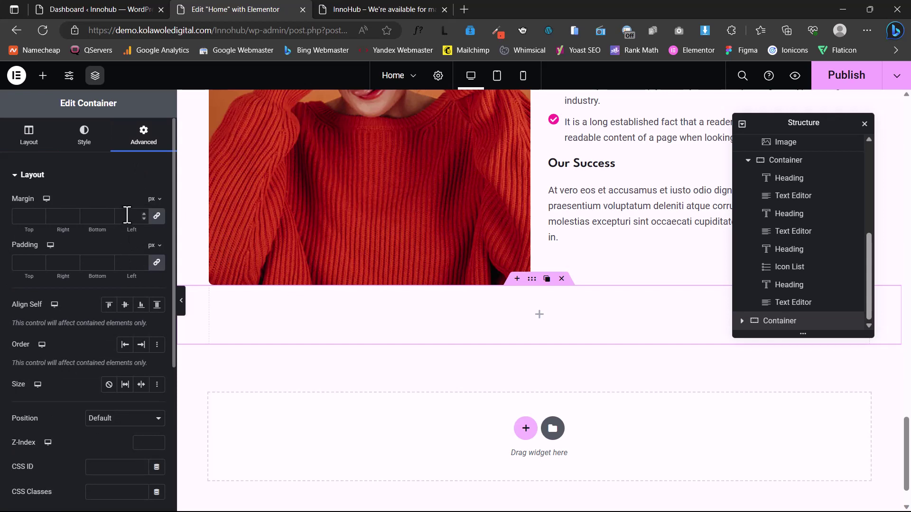
{"action": "left_click", "coordinate": [158, 263]}
{"action": "left_click", "coordinate": [26, 262]}
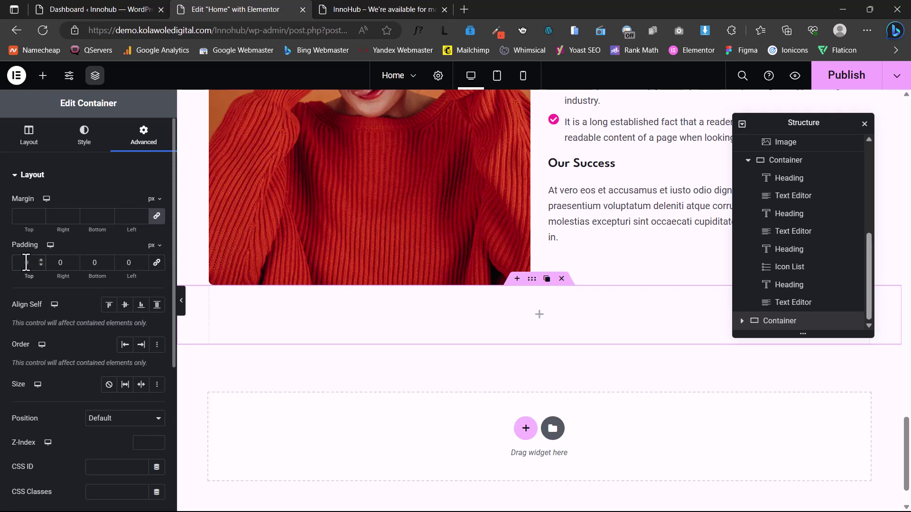
{"action": "type", "text": "100"}
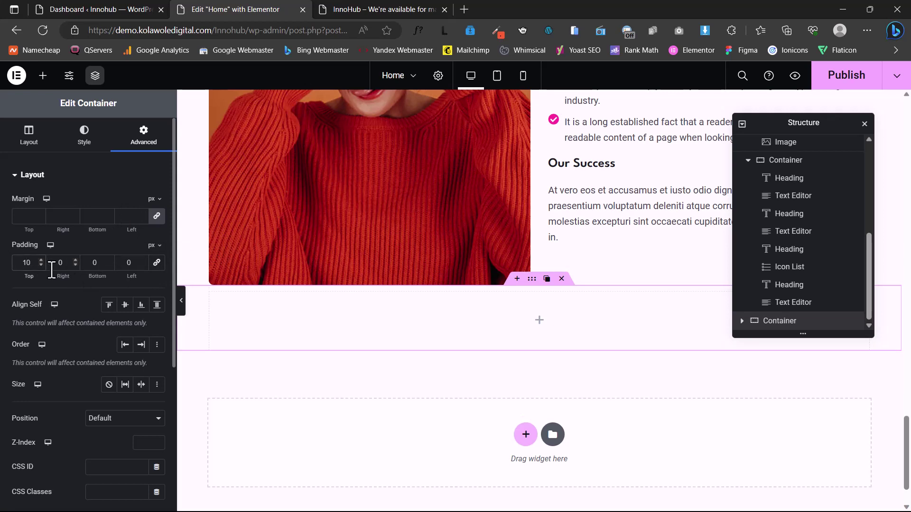
{"action": "left_click", "coordinate": [92, 266]}
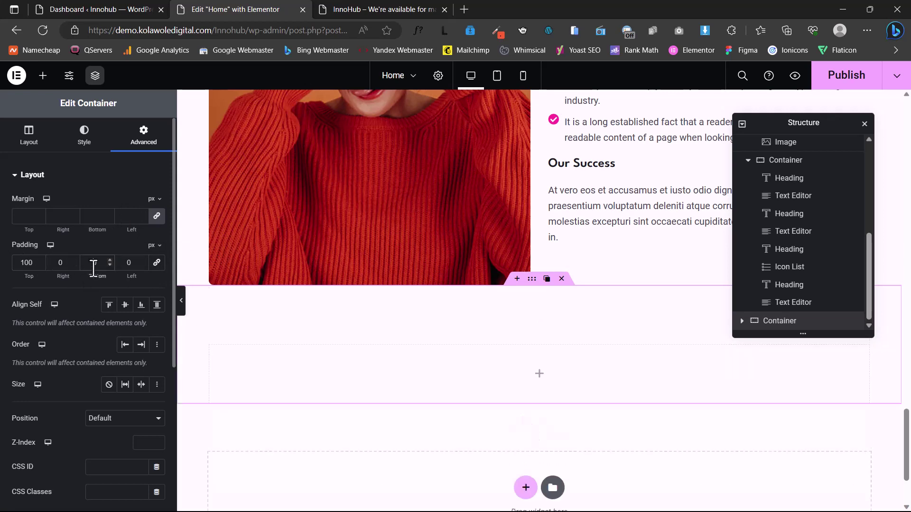
{"action": "type", "text": "100"}
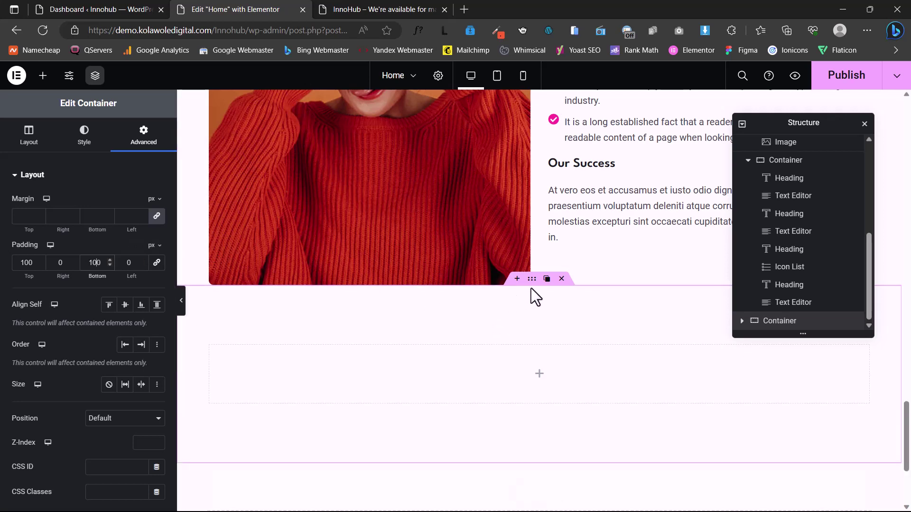
Place a Heading widget inside the new padded container and reopen the list of widgets.
{"action": "left_click", "coordinate": [541, 385]}
{"action": "left_click", "coordinate": [541, 385]}
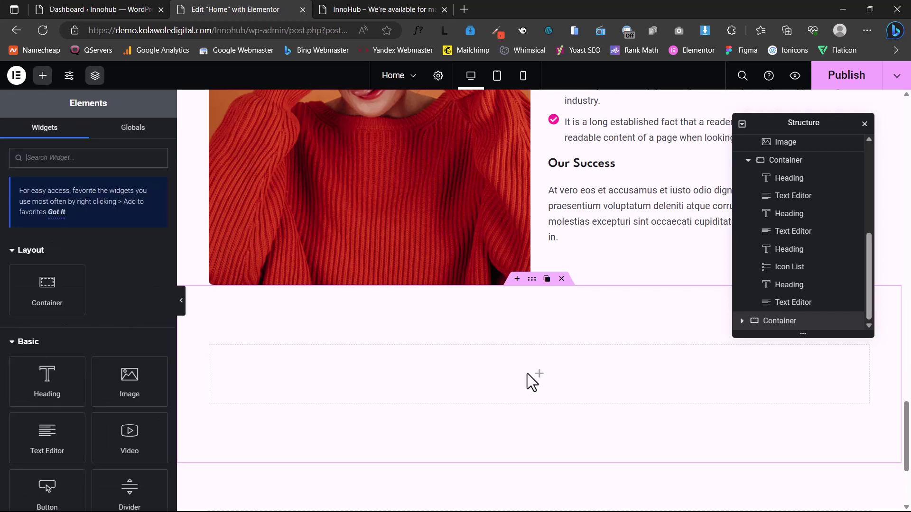
{"action": "left_click_drag", "start_coordinate": [45, 377], "coordinate": [500, 364]}
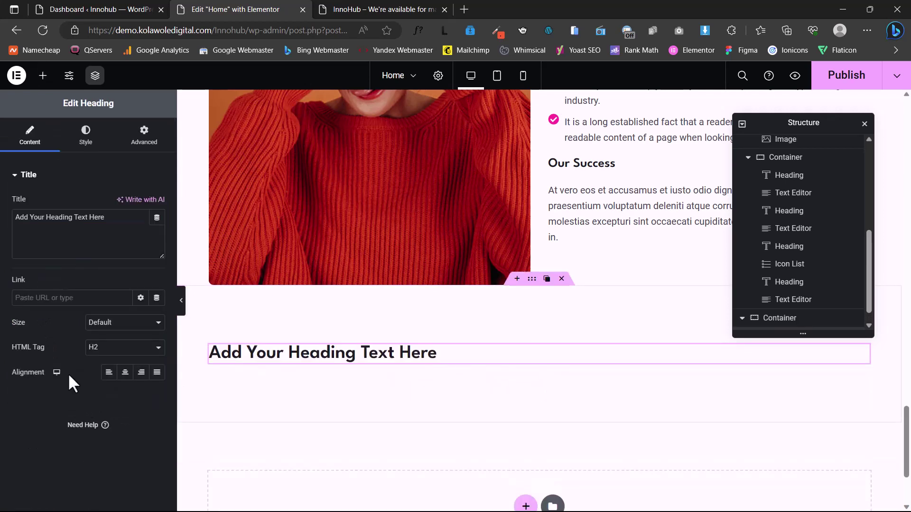
{"action": "left_click", "coordinate": [42, 76]}
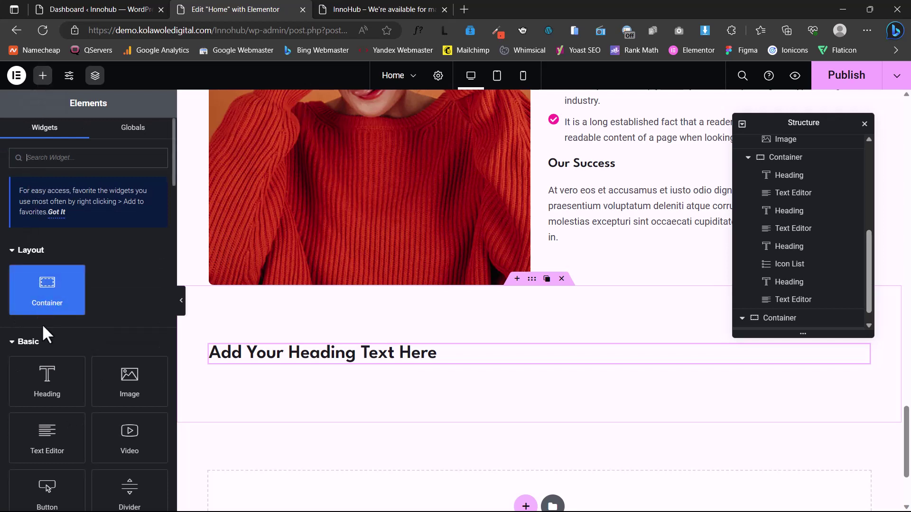
Add a Text Editor widget and a Button widget below the placeholder heading in the last container.
{"action": "left_click_drag", "start_coordinate": [43, 431], "coordinate": [400, 360]}
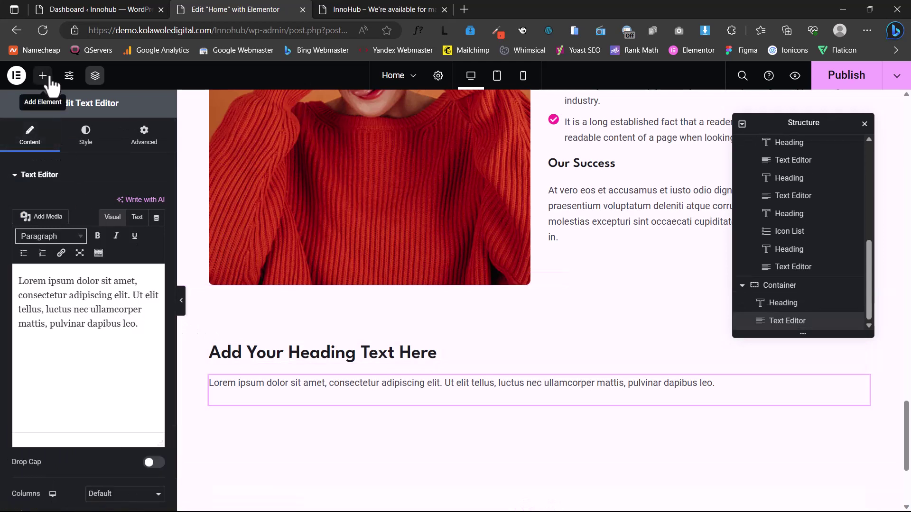
{"action": "scroll", "coordinate": [57, 394], "scroll_direction": "down", "scroll_amount": 3}
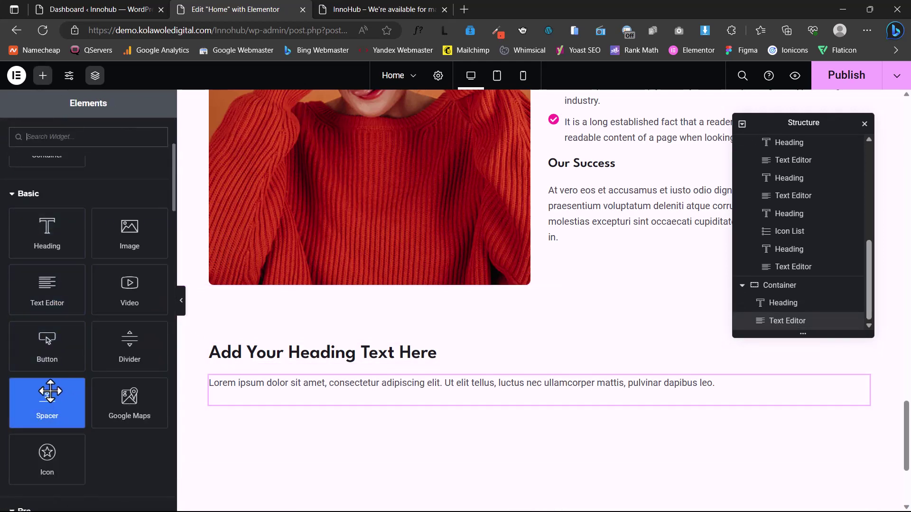
{"action": "left_click_drag", "start_coordinate": [28, 336], "coordinate": [382, 404]}
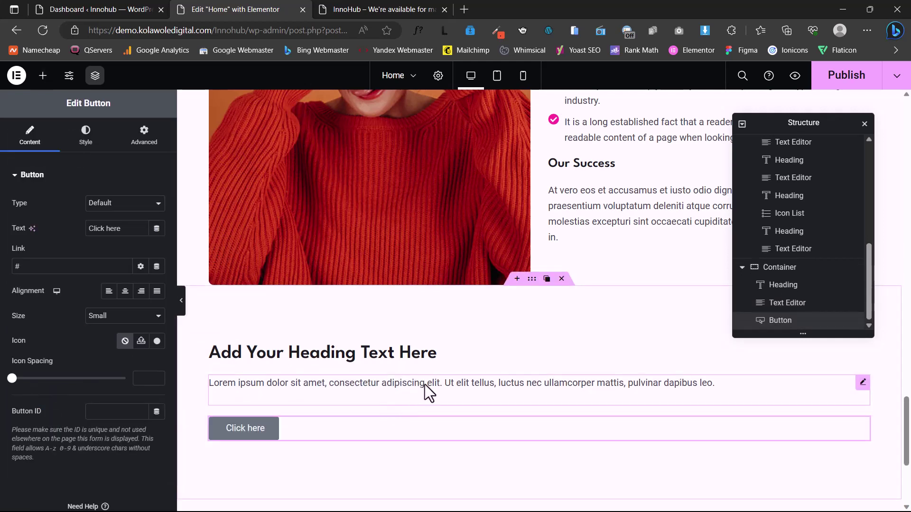
Center-align the items in the last container that holds the heading, text and button.
{"action": "left_click", "coordinate": [532, 280]}
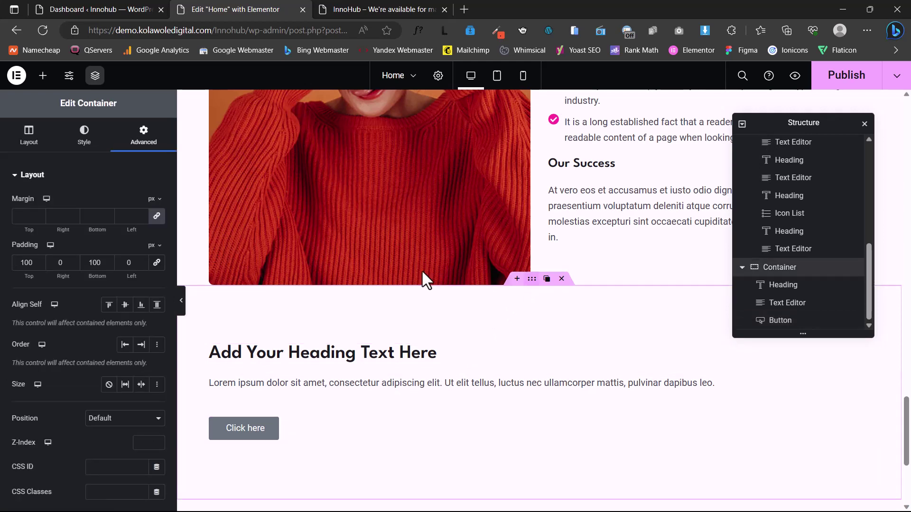
{"action": "left_click", "coordinate": [20, 143]}
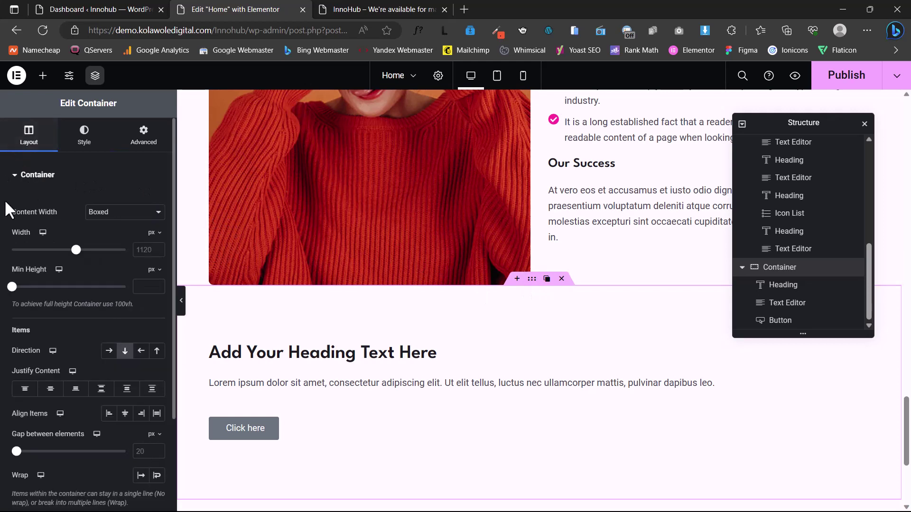
{"action": "left_click", "coordinate": [125, 416]}
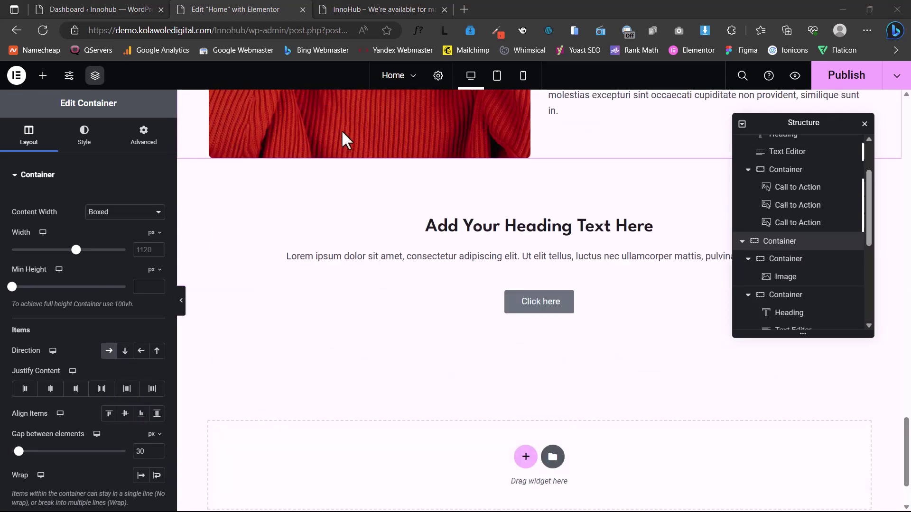
Unlink the About Us container's padding values and set top and bottom to 100 px, with right and left at 0.
{"action": "scroll", "coordinate": [545, 316], "scroll_direction": "up", "scroll_amount": 3}
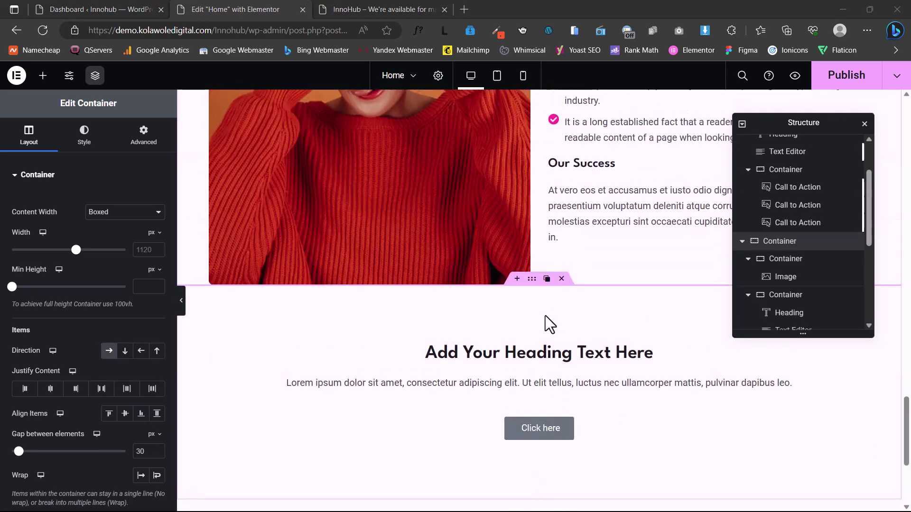
{"action": "scroll", "coordinate": [548, 322], "scroll_direction": "up", "scroll_amount": 7}
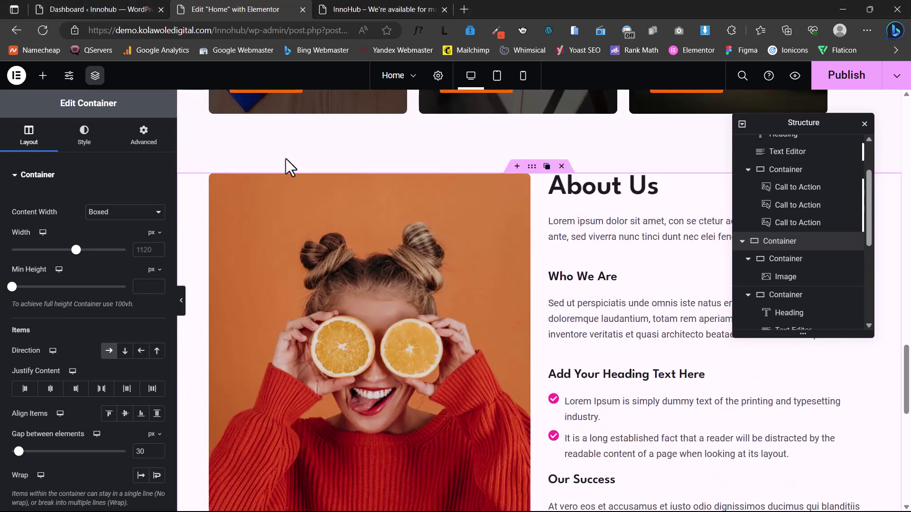
{"action": "left_click", "coordinate": [140, 147]}
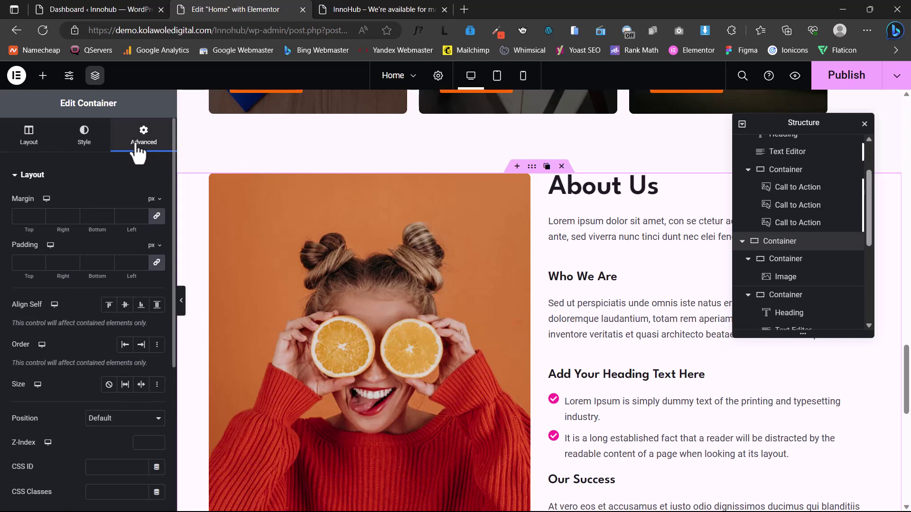
{"action": "left_click", "coordinate": [156, 263]}
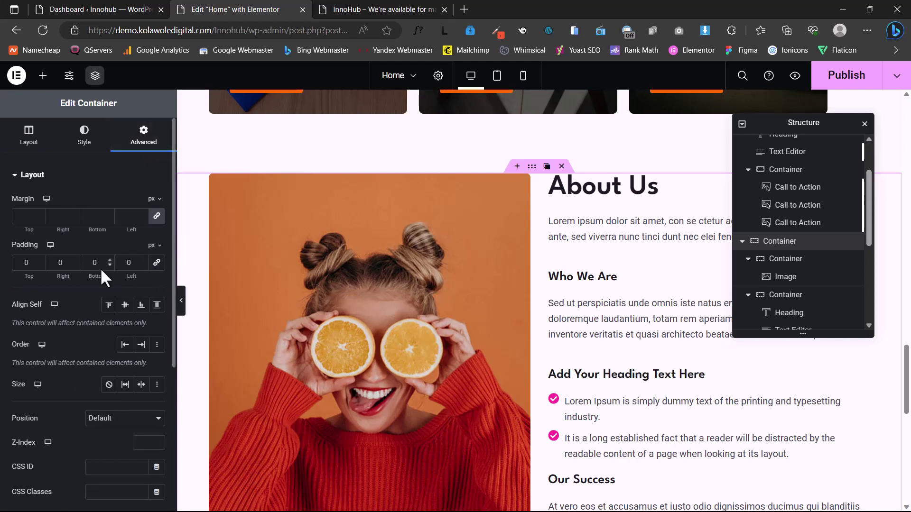
{"action": "left_click", "coordinate": [25, 267]}
{"action": "type", "text": "1"}
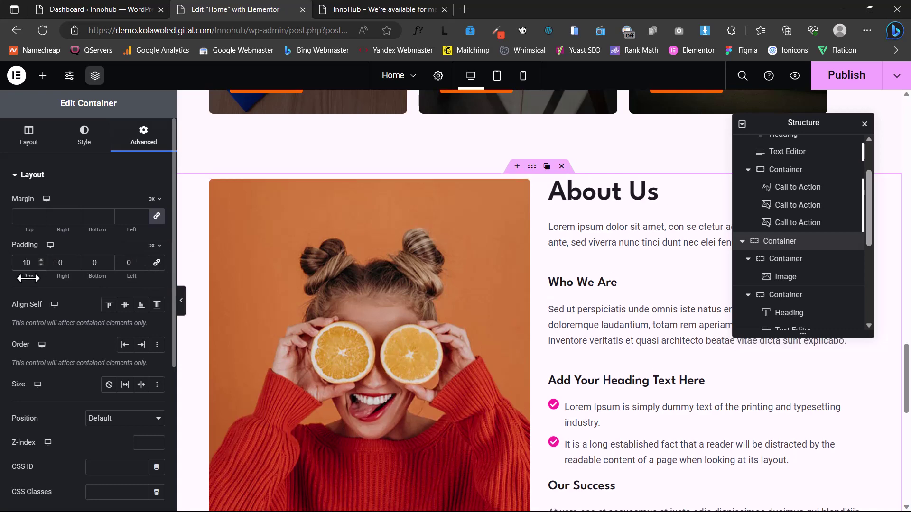
{"action": "type", "text": "0"}
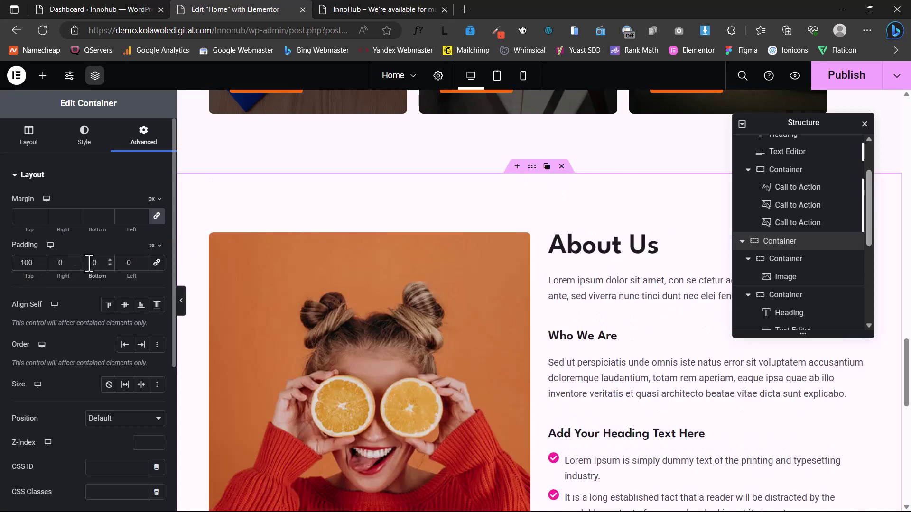
{"action": "left_click", "coordinate": [89, 265]}
{"action": "type", "text": "100"}
Give the last container a classic background using the cta-bg.jpg image from the media library.
{"action": "scroll", "coordinate": [476, 317], "scroll_direction": "down", "scroll_amount": 8}
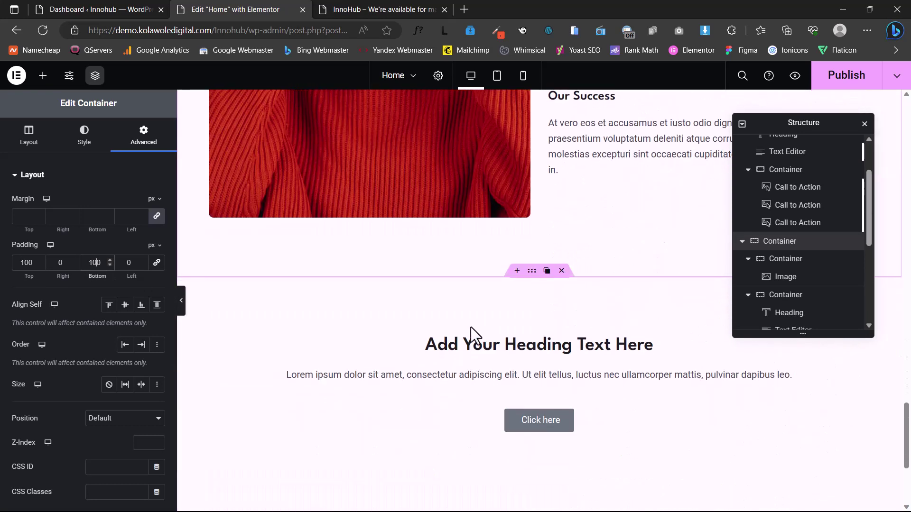
{"action": "left_click", "coordinate": [530, 276]}
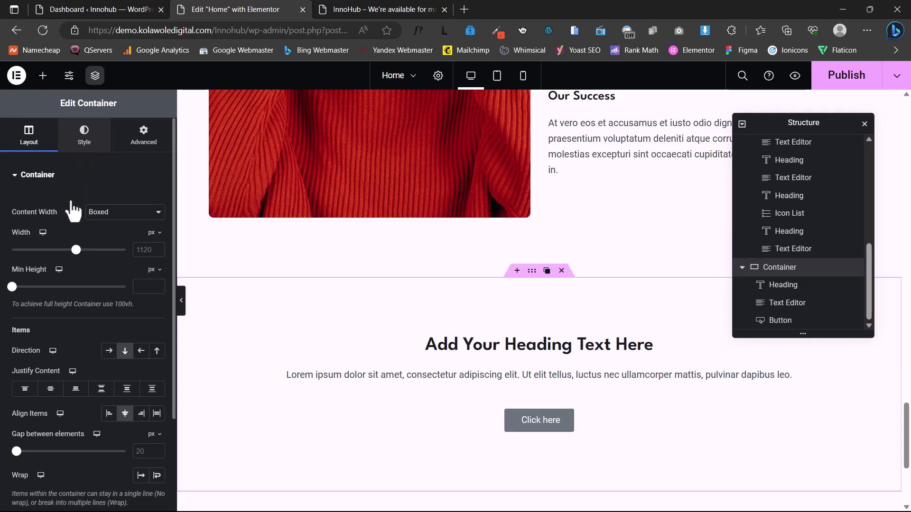
{"action": "left_click", "coordinate": [86, 142]}
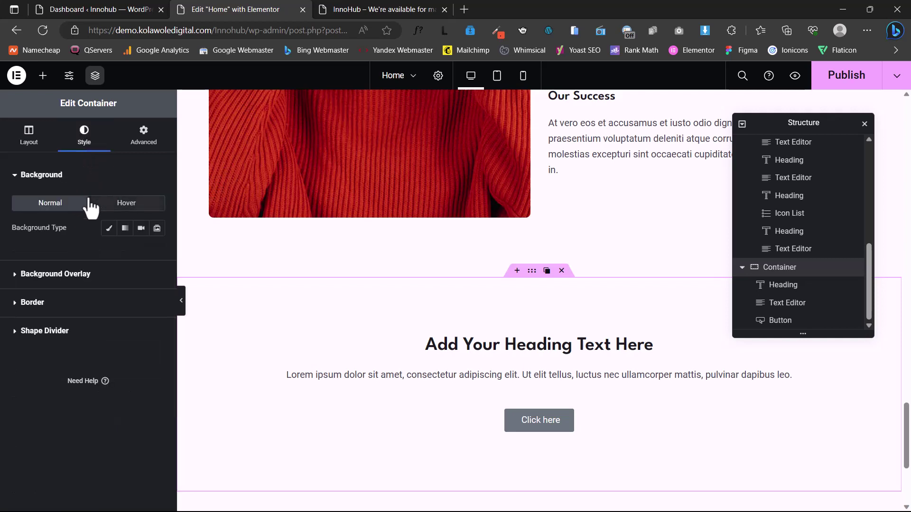
{"action": "left_click", "coordinate": [109, 230]}
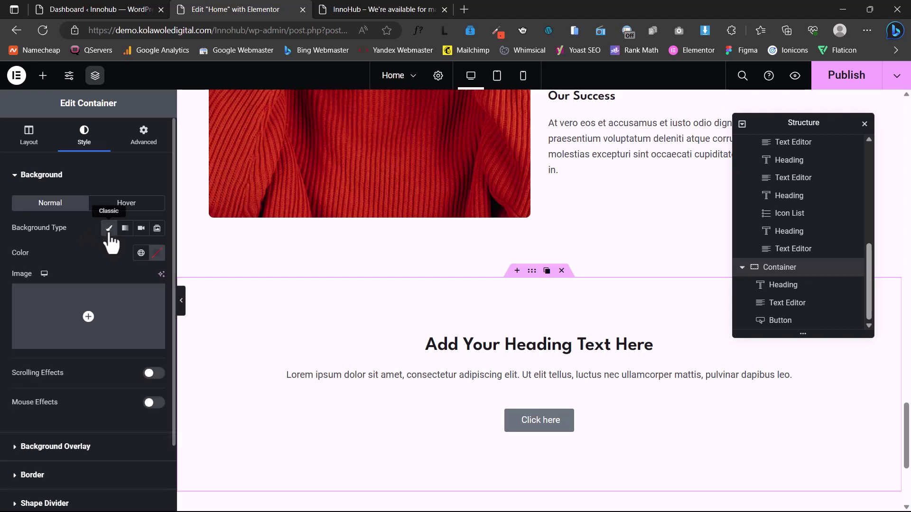
{"action": "left_click", "coordinate": [105, 322]}
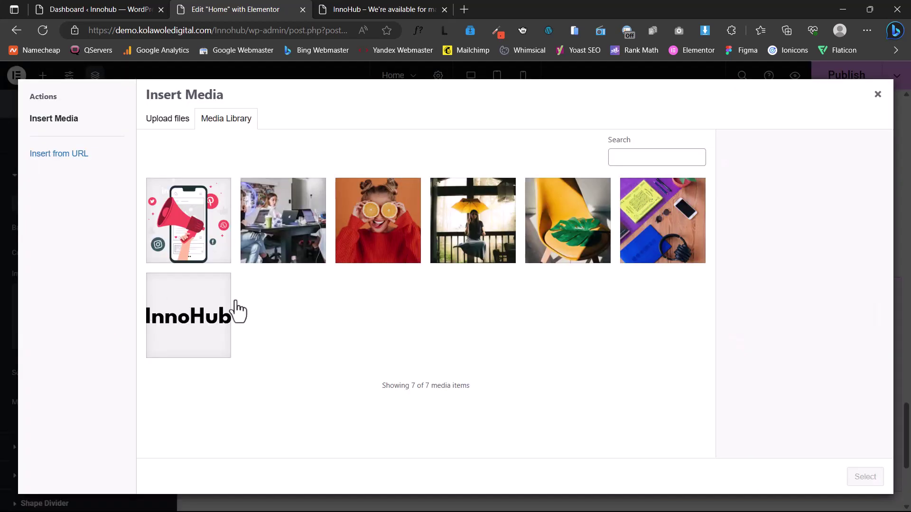
{"action": "left_click", "coordinate": [273, 240]}
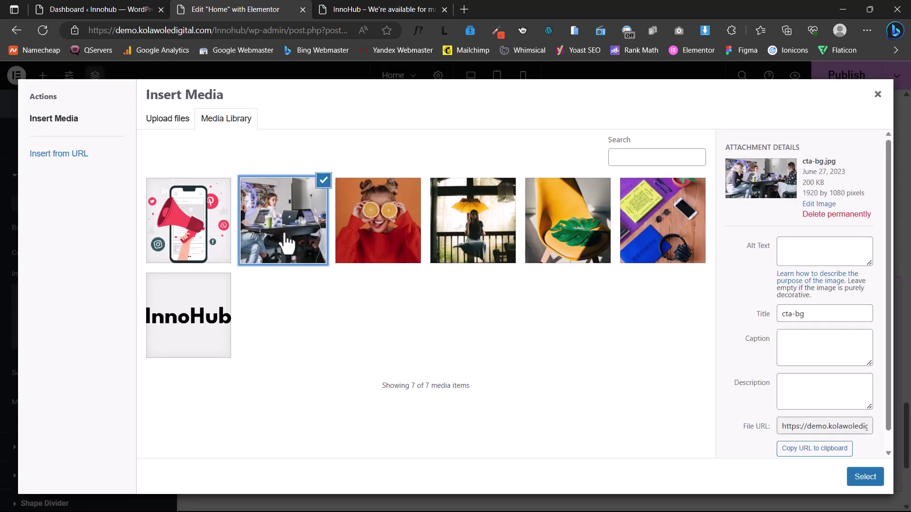
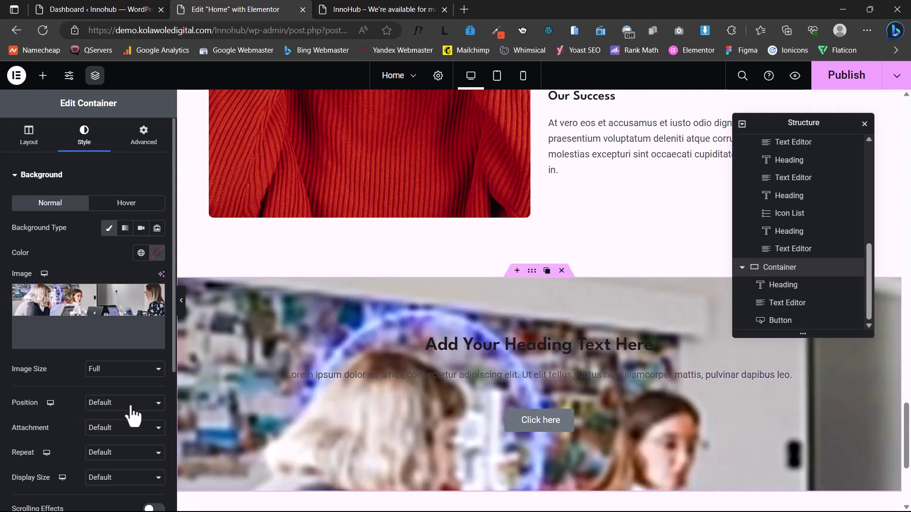
Set the background image's position to Center Center, repeat to No-repeat and display size to Cover.
{"action": "left_click", "coordinate": [124, 406]}
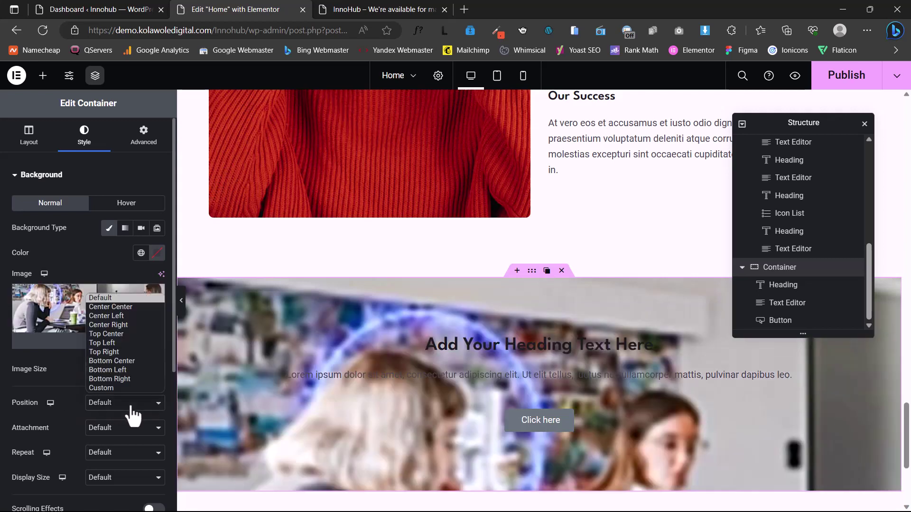
{"action": "left_click", "coordinate": [117, 302]}
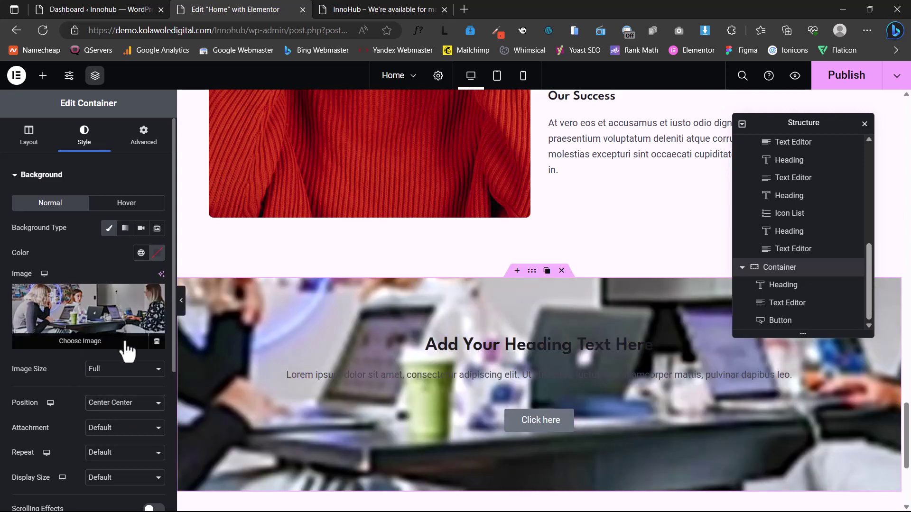
{"action": "left_click", "coordinate": [119, 454]}
{"action": "left_click", "coordinate": [112, 474]}
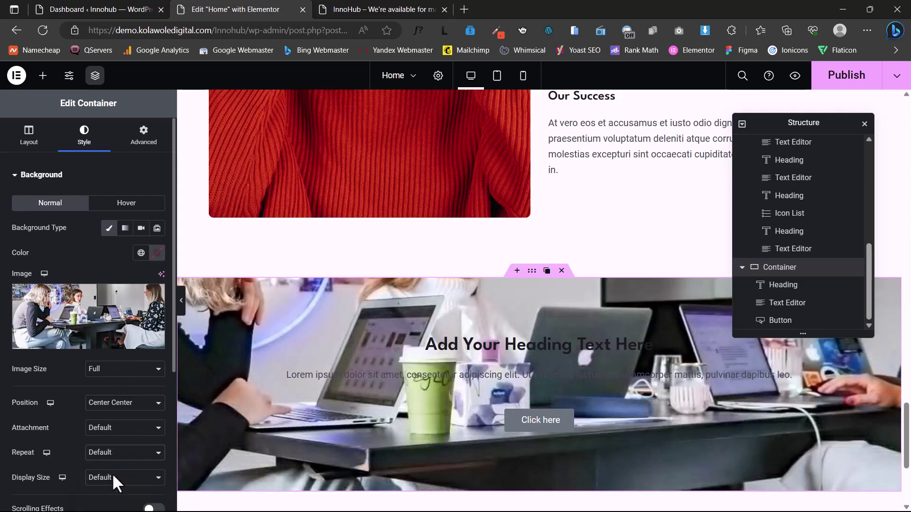
{"action": "scroll", "coordinate": [121, 434], "scroll_direction": "down", "scroll_amount": 3}
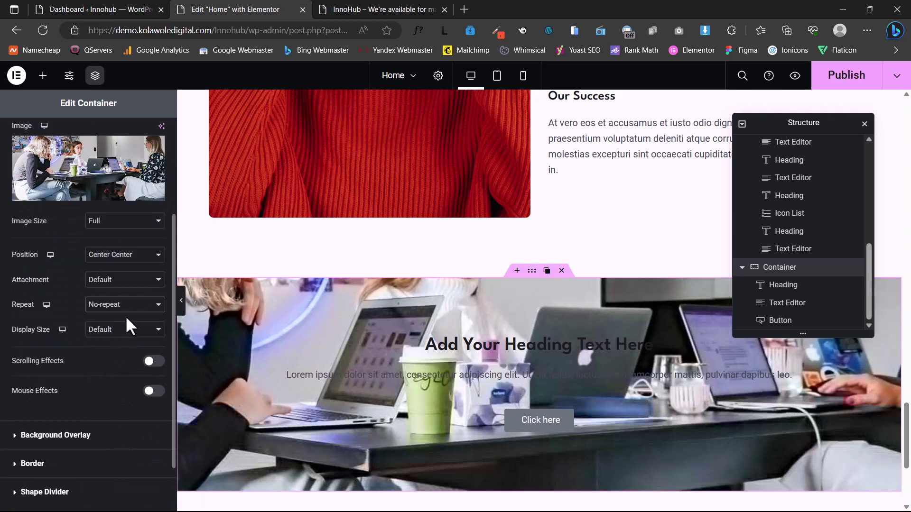
{"action": "left_click", "coordinate": [145, 331]}
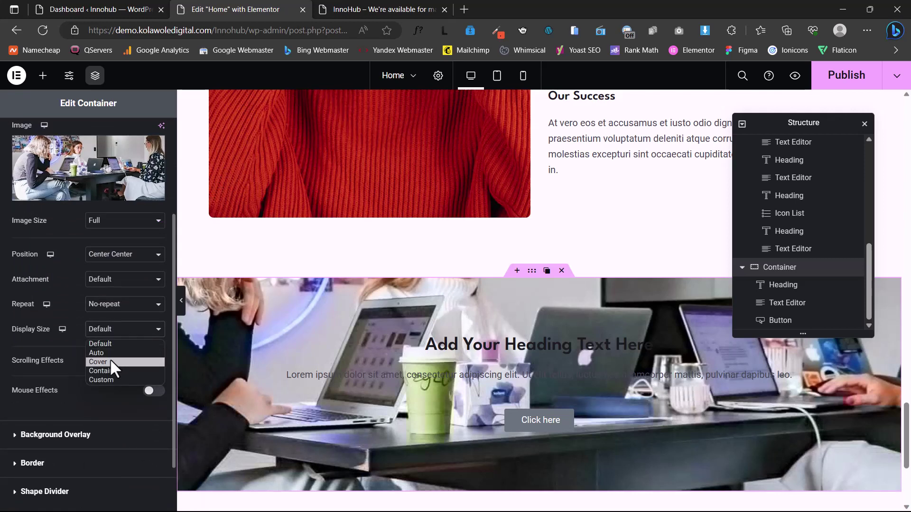
{"action": "left_click", "coordinate": [110, 362]}
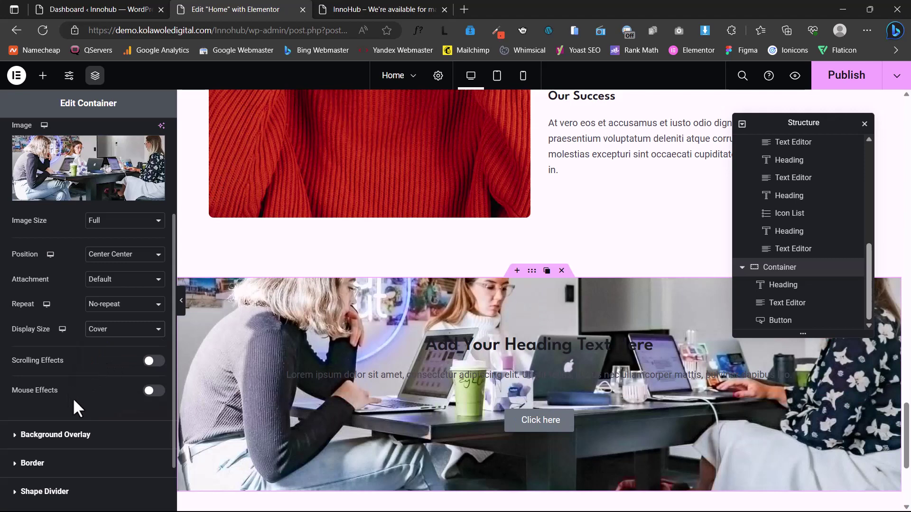
Add a gradient background overlay running from the global Primary color to the global Persian-Rose color.
{"action": "left_click", "coordinate": [86, 435]}
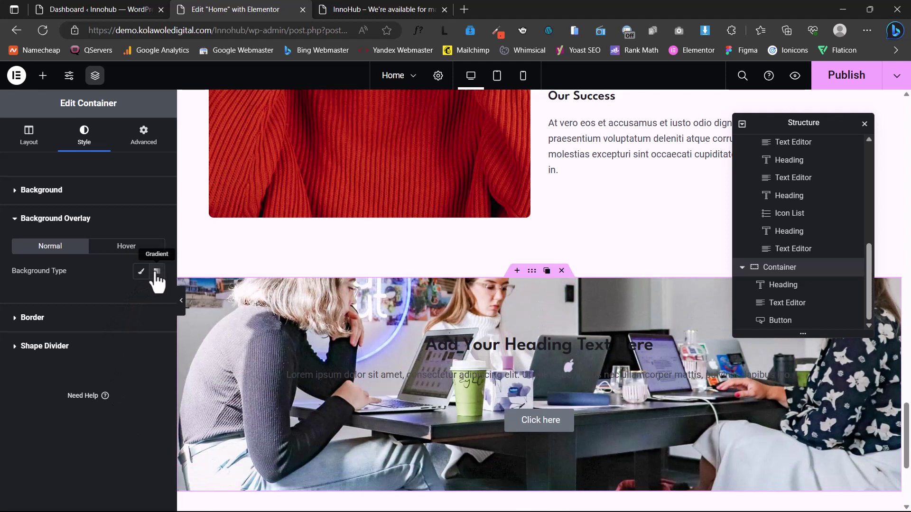
{"action": "left_click", "coordinate": [157, 272]}
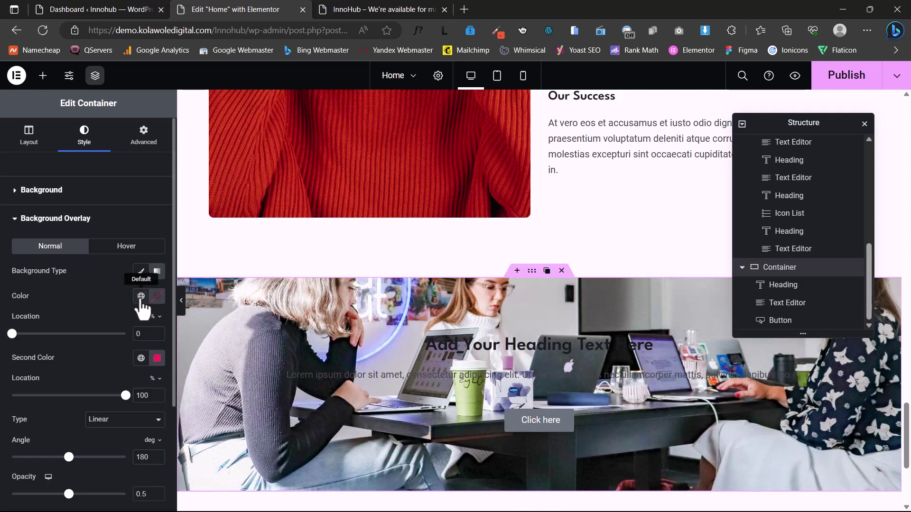
{"action": "left_click", "coordinate": [141, 296]}
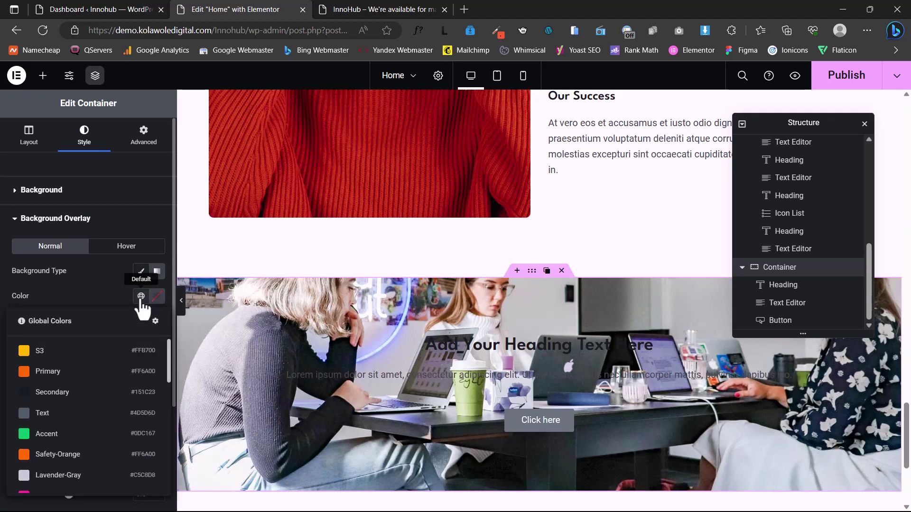
{"action": "left_click", "coordinate": [86, 375]}
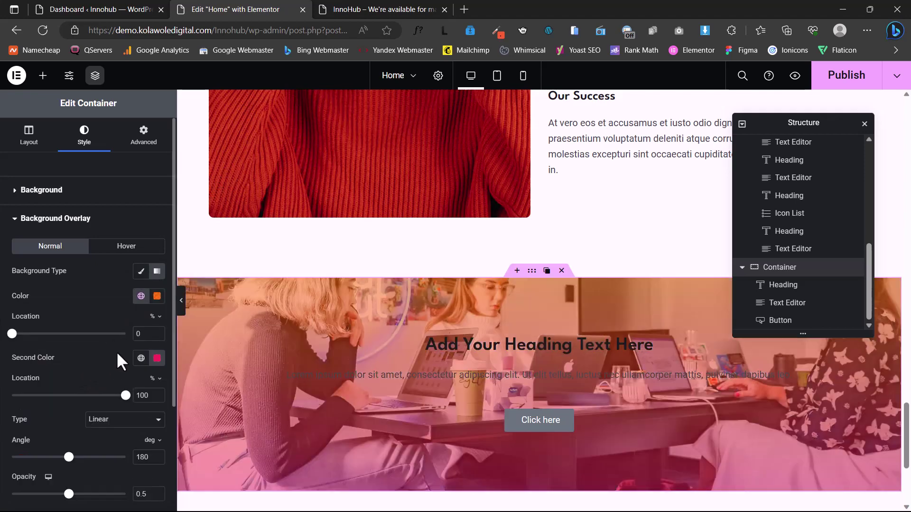
{"action": "left_click", "coordinate": [141, 358]}
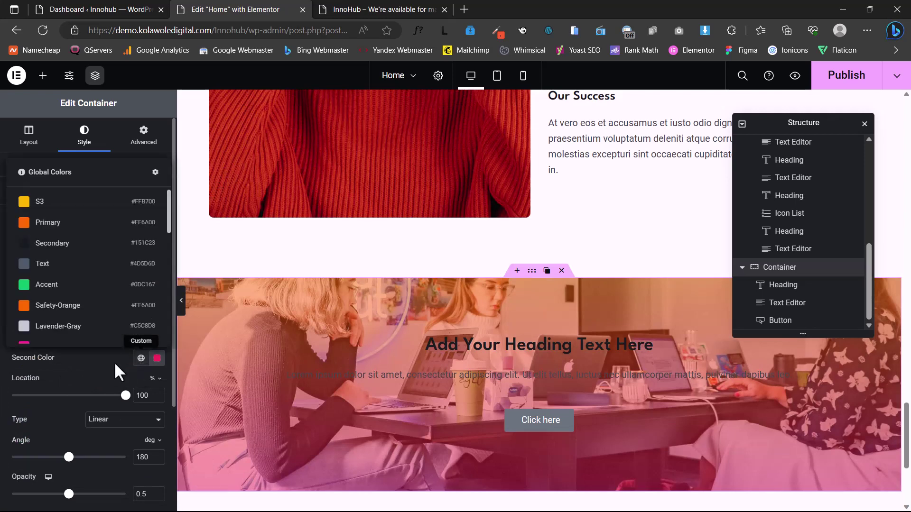
{"action": "scroll", "coordinate": [95, 314], "scroll_direction": "down", "scroll_amount": 2}
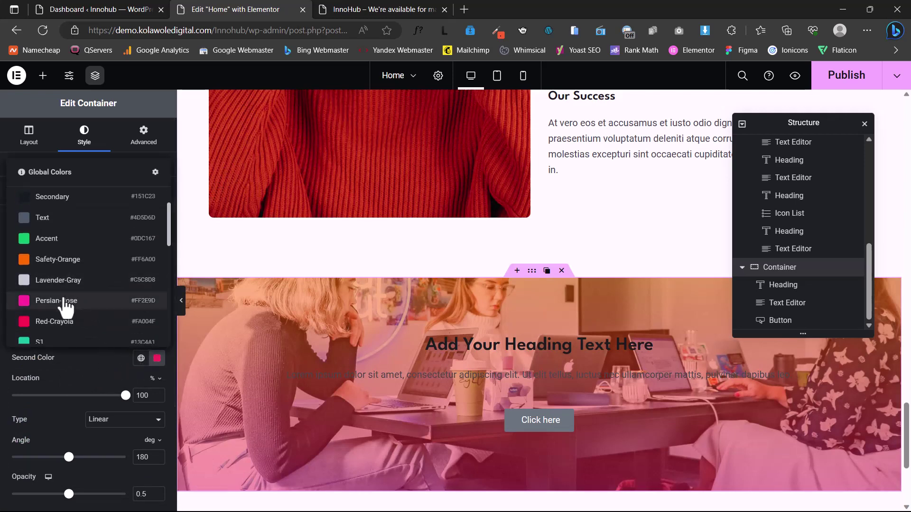
{"action": "left_click", "coordinate": [64, 301]}
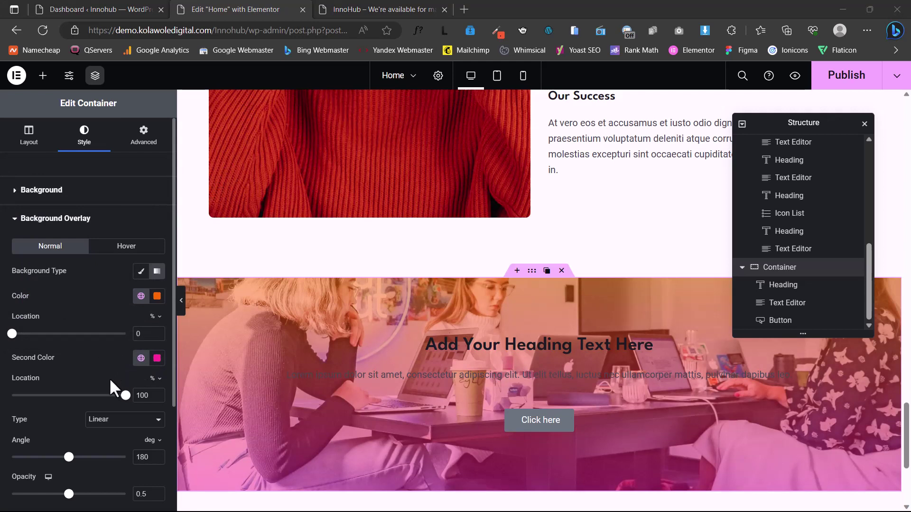
Set the gradient overlay's opacity to 0.9 and its angle to 15 degrees.
{"action": "left_click", "coordinate": [148, 494]}
{"action": "type", "text": "2"}
{"action": "double_click", "coordinate": [148, 495]}
{"action": "type", "text": "9"}
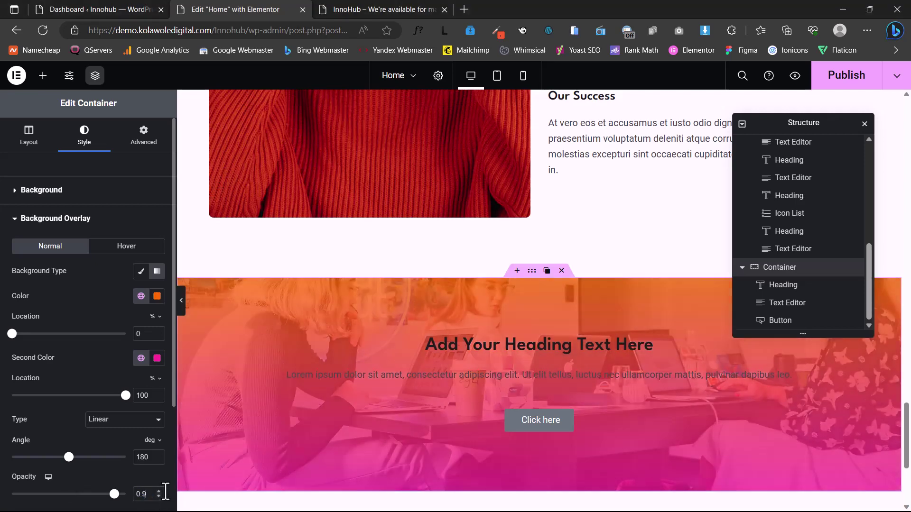
{"action": "double_click", "coordinate": [140, 463]}
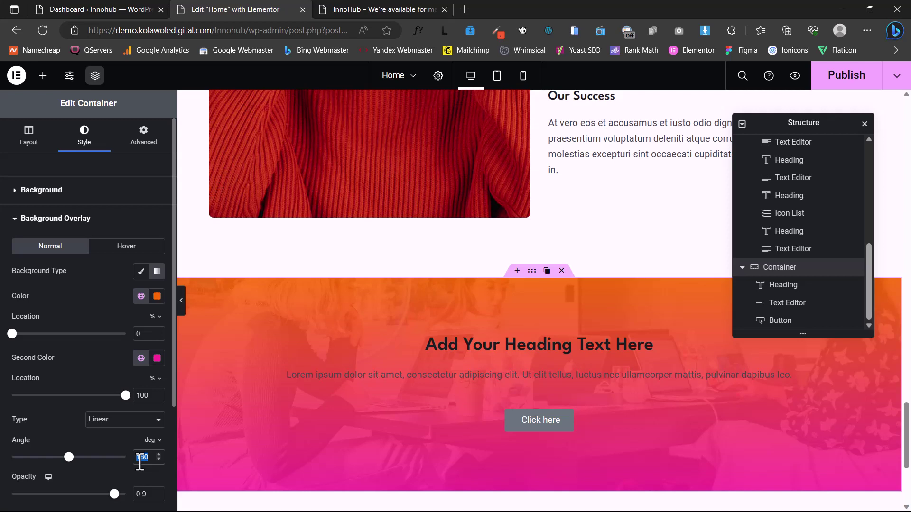
{"action": "type", "text": "15"}
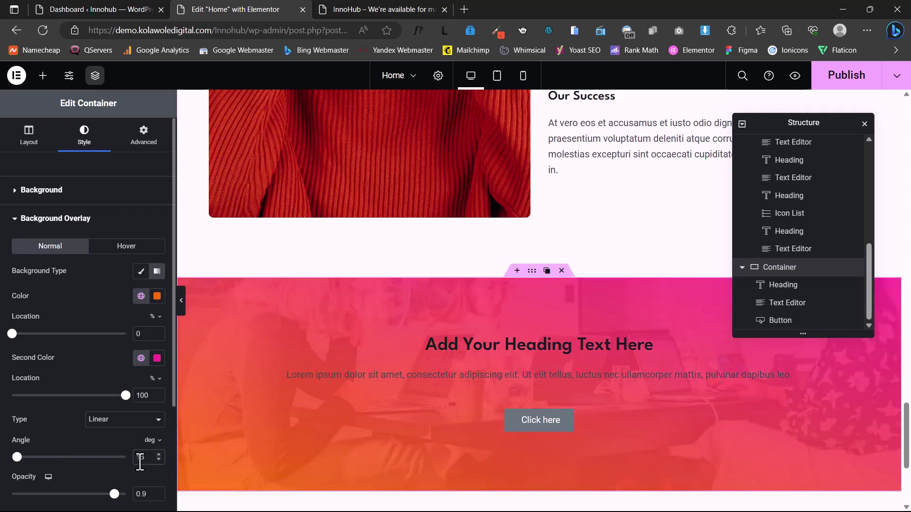
Set the gradient overlay's angle to 165 degrees and the container background image's attachment to Fixed.
{"action": "type", "text": "5"}
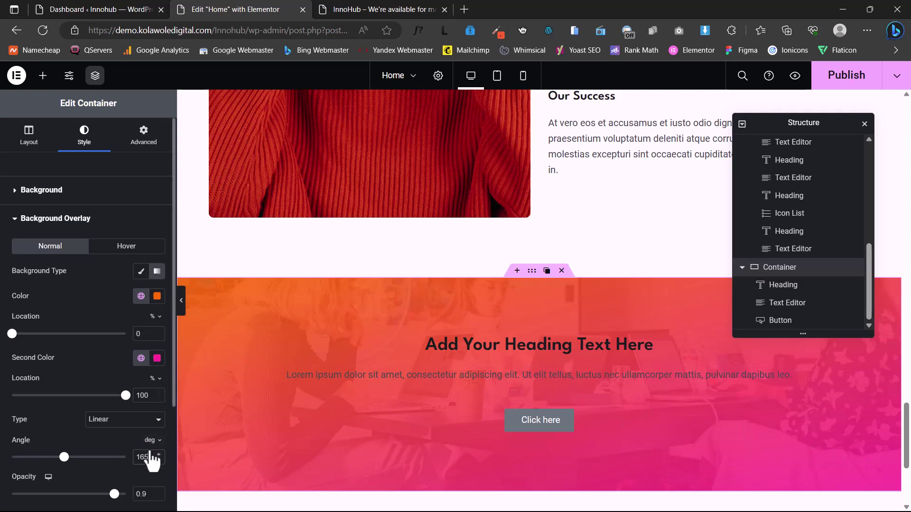
Replace the title of the call-to-action heading with "So What is Next?".
{"action": "left_click", "coordinate": [553, 342]}
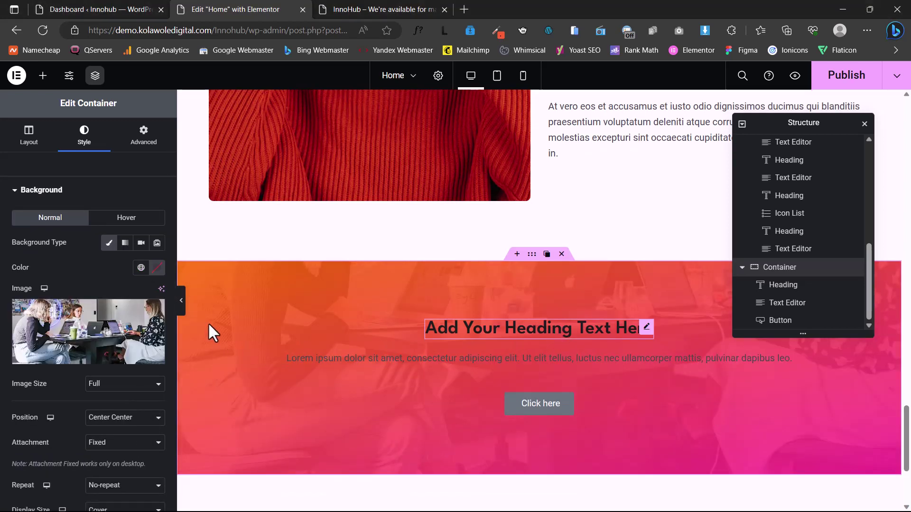
{"action": "left_click_drag", "start_coordinate": [105, 218], "coordinate": [2, 237]}
{"action": "type", "text": "So What is Next?"}
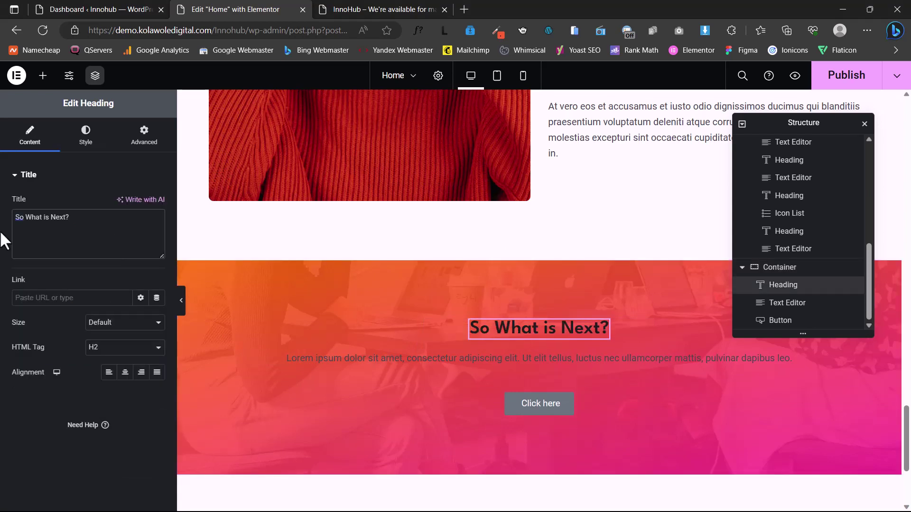
Replace the text editor's placeholder paragraph with "Are You Ready? Let's get to Work!" from the clipboard history.
{"action": "left_click", "coordinate": [418, 360]}
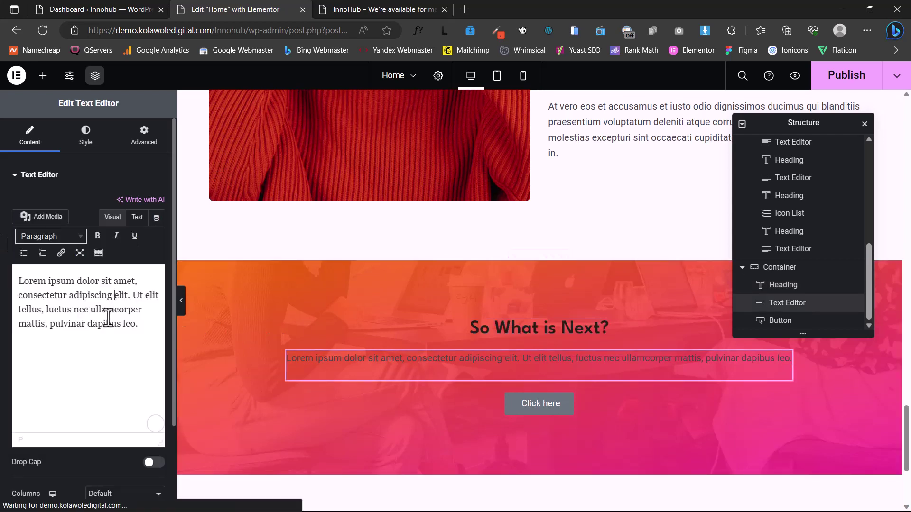
{"action": "key", "text": "ctrl+a"}
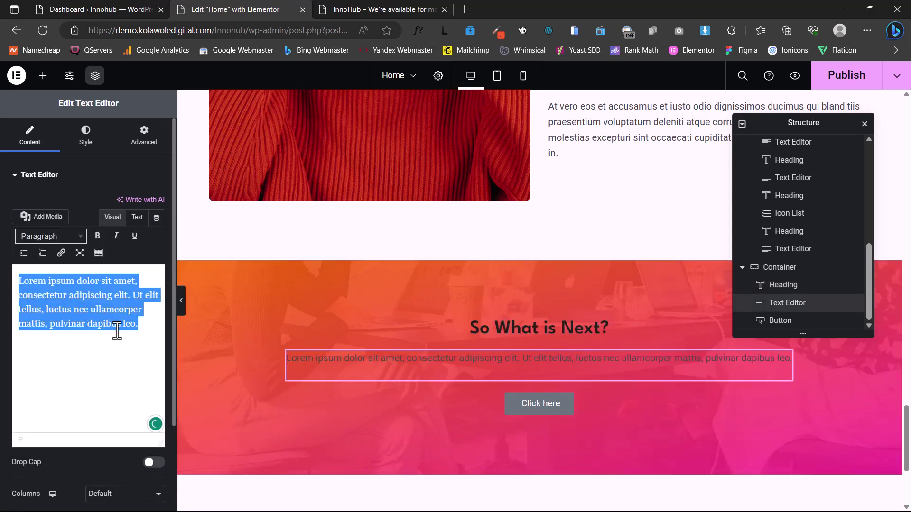
{"action": "key", "text": "super+v"}
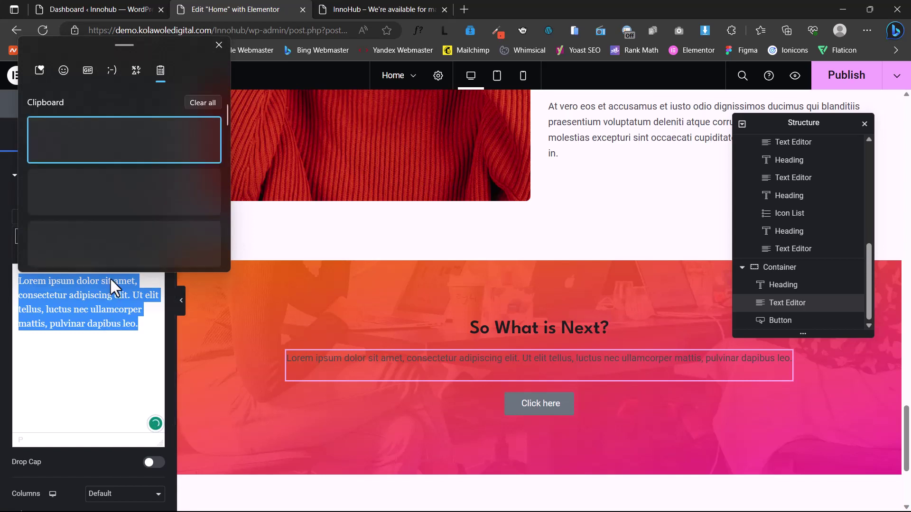
{"action": "key", "text": "Down"}
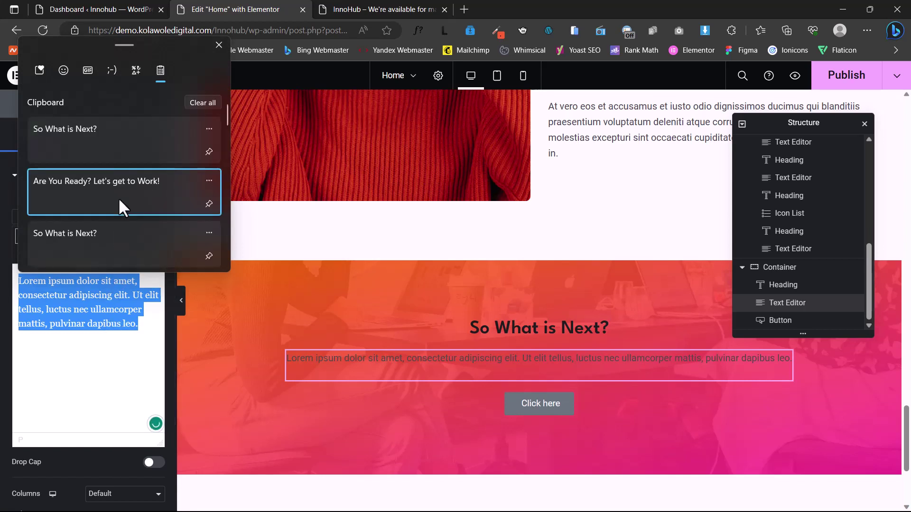
{"action": "left_click", "coordinate": [118, 197]}
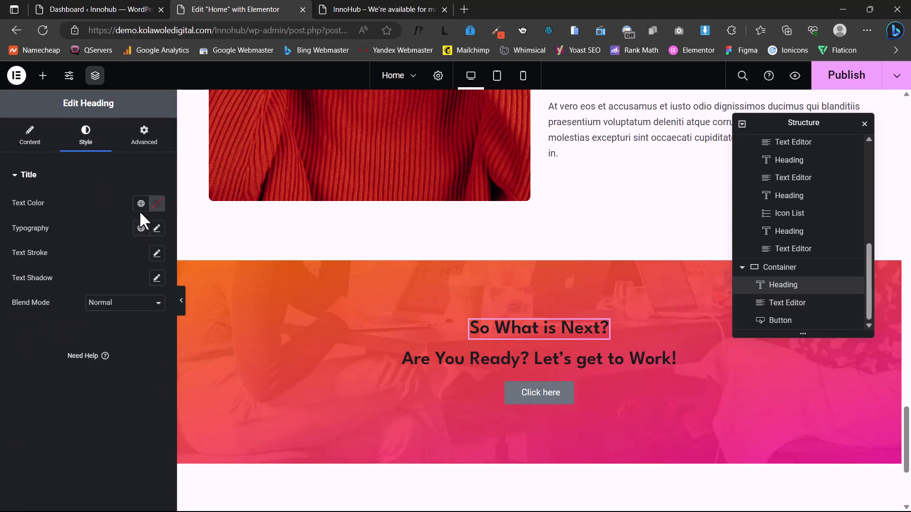
Set the "So What is Next?" heading's text color to the global White and its font size to 18 px.
{"action": "left_click", "coordinate": [140, 203]}
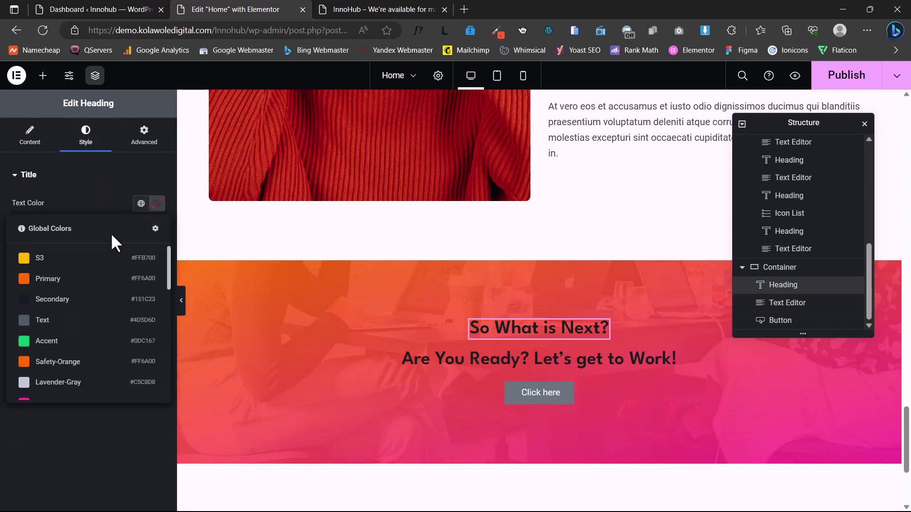
{"action": "scroll", "coordinate": [57, 346], "scroll_direction": "down", "scroll_amount": 5}
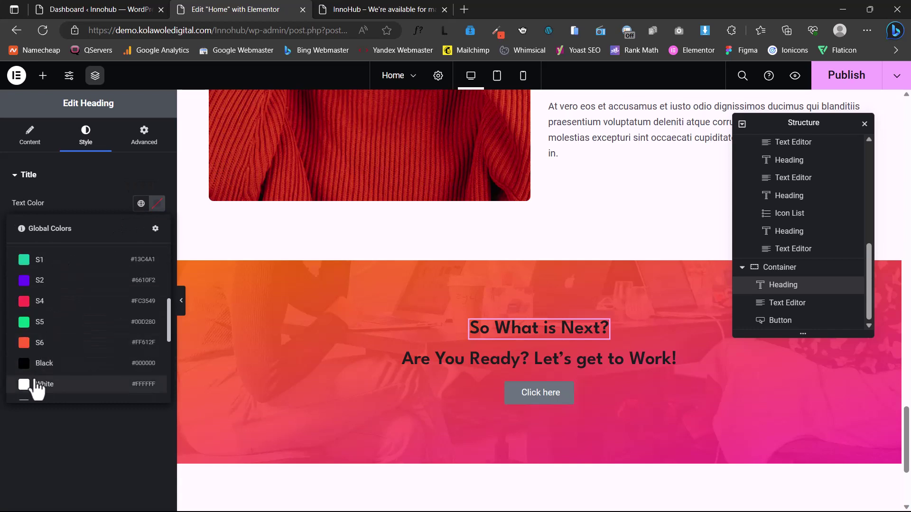
{"action": "left_click", "coordinate": [37, 385]}
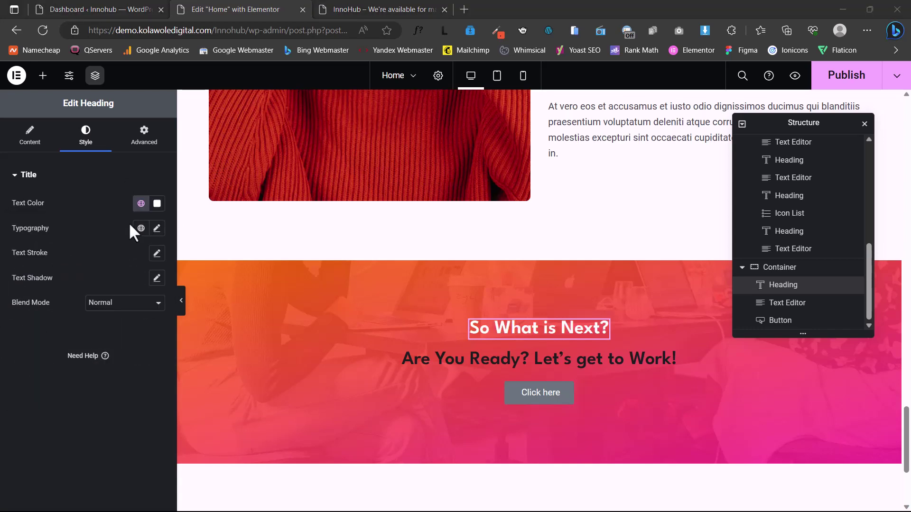
{"action": "left_click", "coordinate": [158, 229]}
{"action": "left_click", "coordinate": [143, 320]}
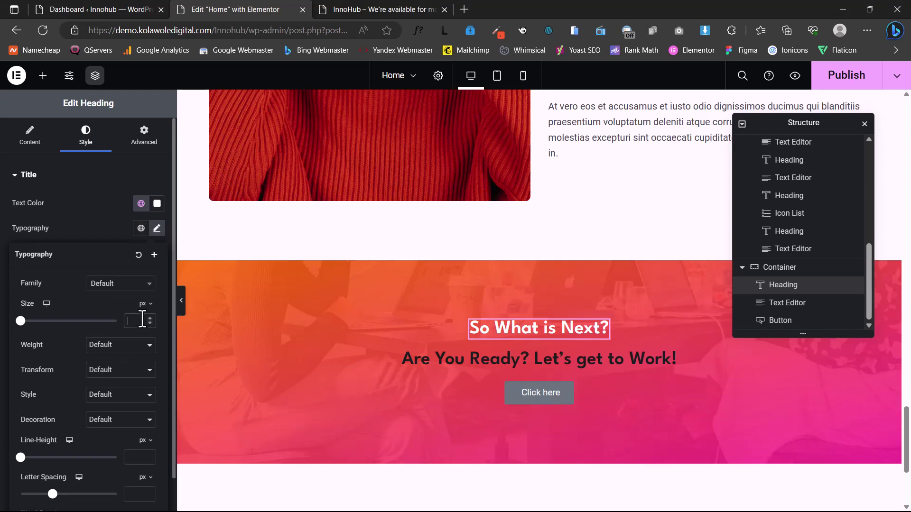
{"action": "type", "text": "18"}
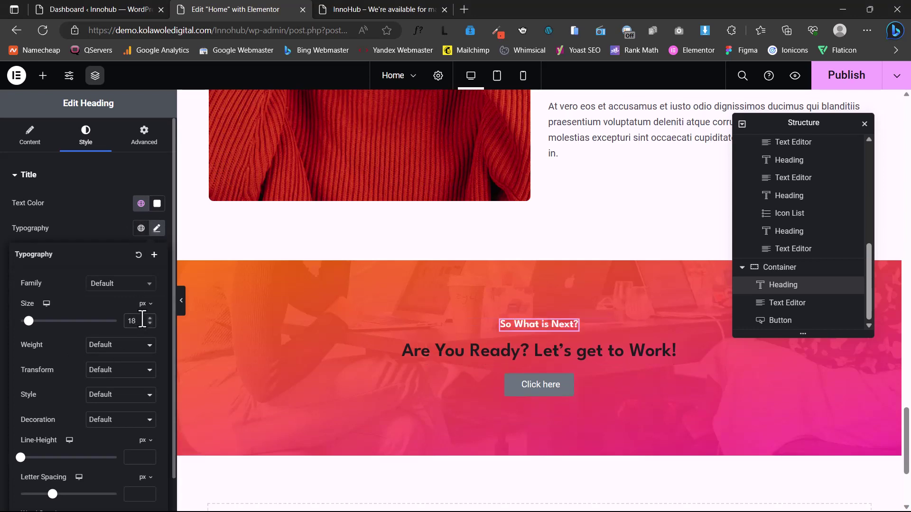
Replace the text editor below the heading with a white Heading widget reading "Are You Ready? Let's get to Work!".
{"action": "left_click", "coordinate": [429, 351]}
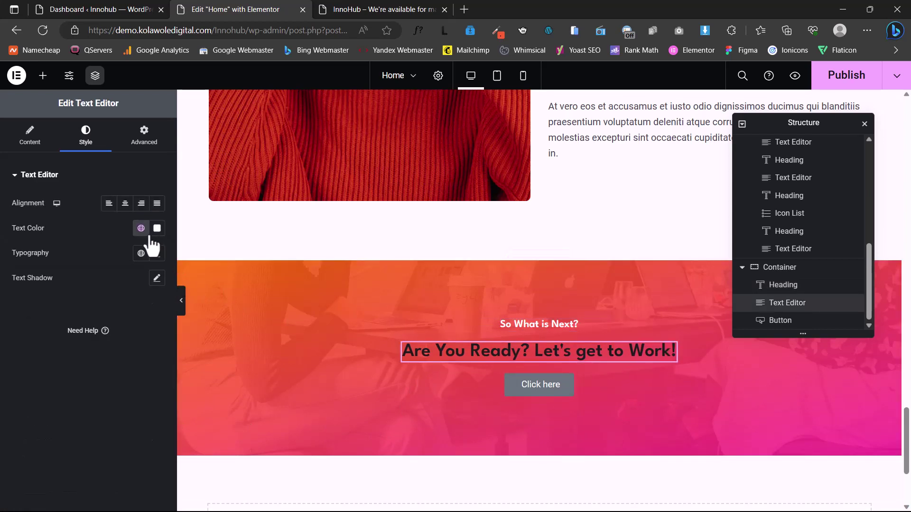
{"action": "left_click", "coordinate": [157, 228]}
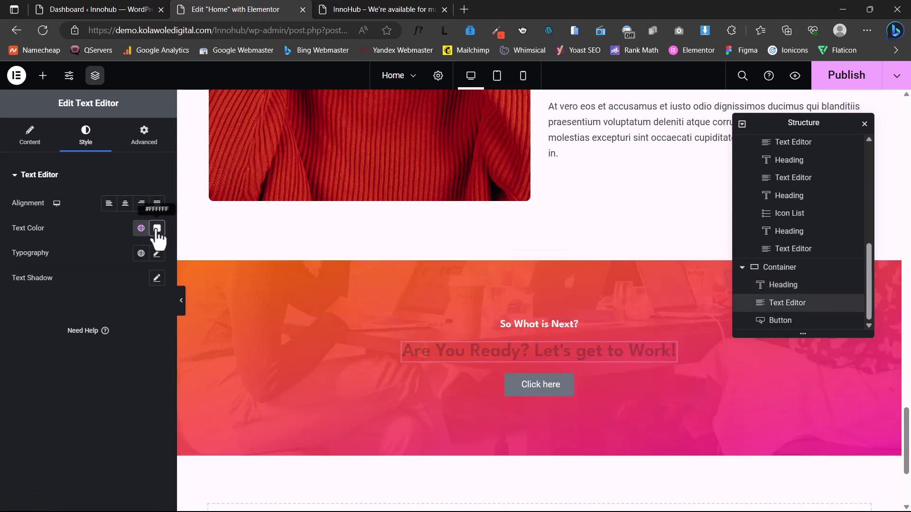
{"action": "left_click", "coordinate": [157, 228]}
{"action": "left_click_drag", "start_coordinate": [131, 282], "coordinate": [82, 274]}
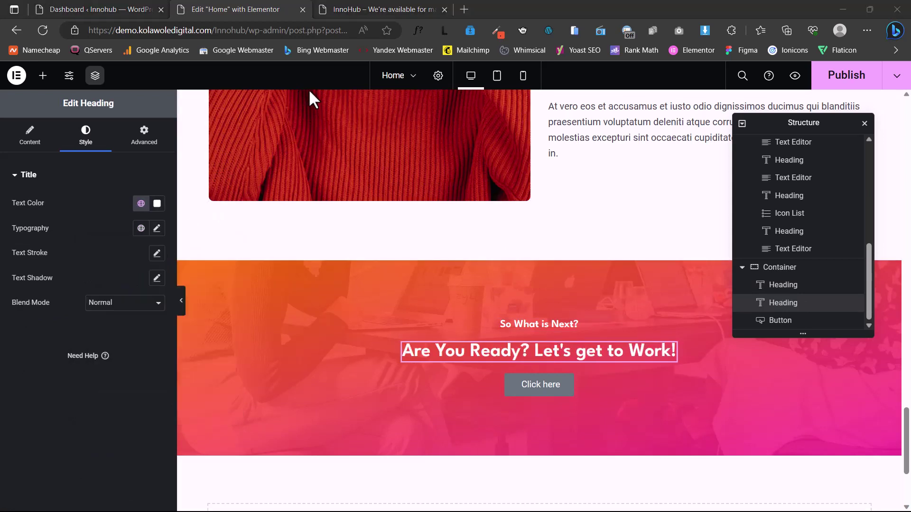
Apply a global Heading 1 font to the "Are You Ready? Let's get to Work!" heading and switch its typography to custom settings.
{"action": "left_click", "coordinate": [141, 229]}
{"action": "scroll", "coordinate": [93, 324], "scroll_direction": "down", "scroll_amount": 2}
{"action": "scroll", "coordinate": [90, 325], "scroll_direction": "down", "scroll_amount": 3}
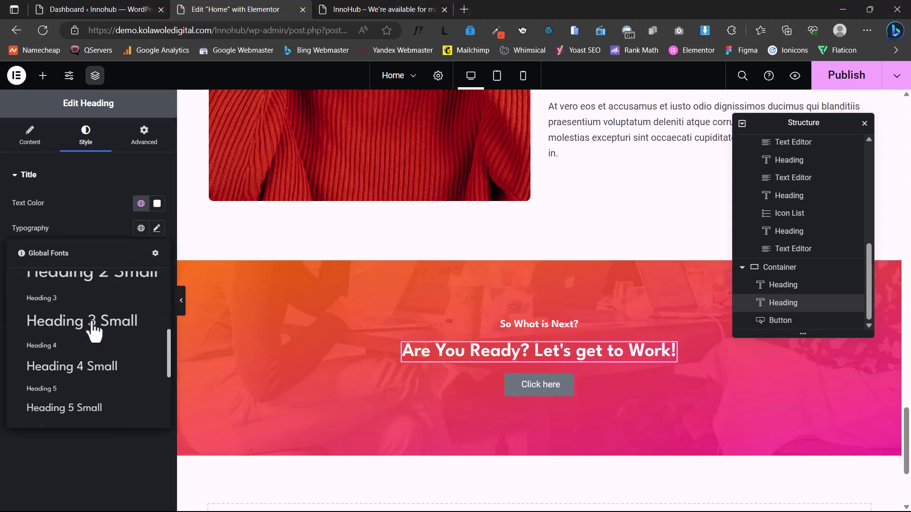
{"action": "scroll", "coordinate": [90, 330], "scroll_direction": "up", "scroll_amount": 3}
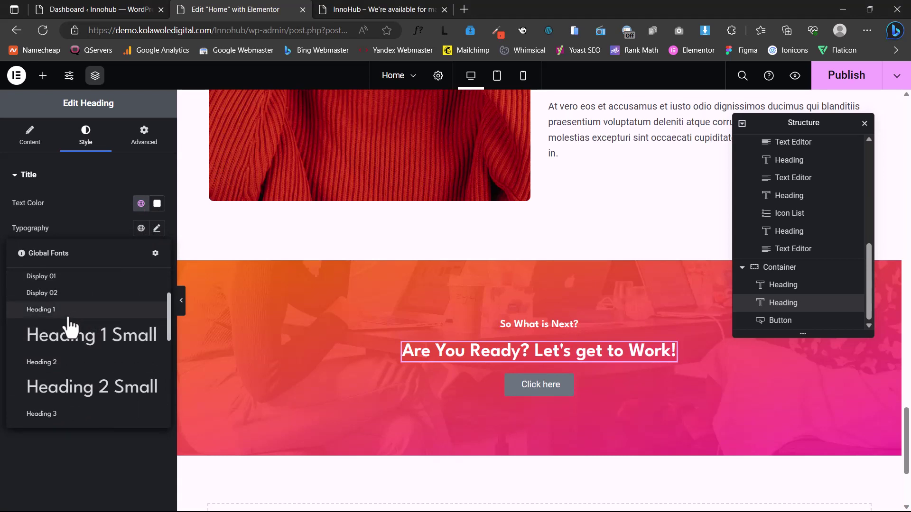
{"action": "left_click", "coordinate": [69, 330]}
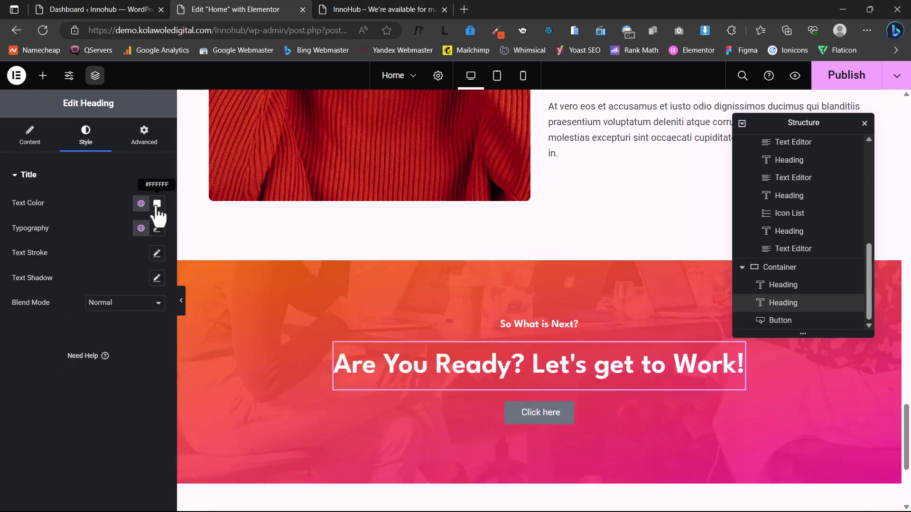
{"action": "left_click", "coordinate": [157, 229]}
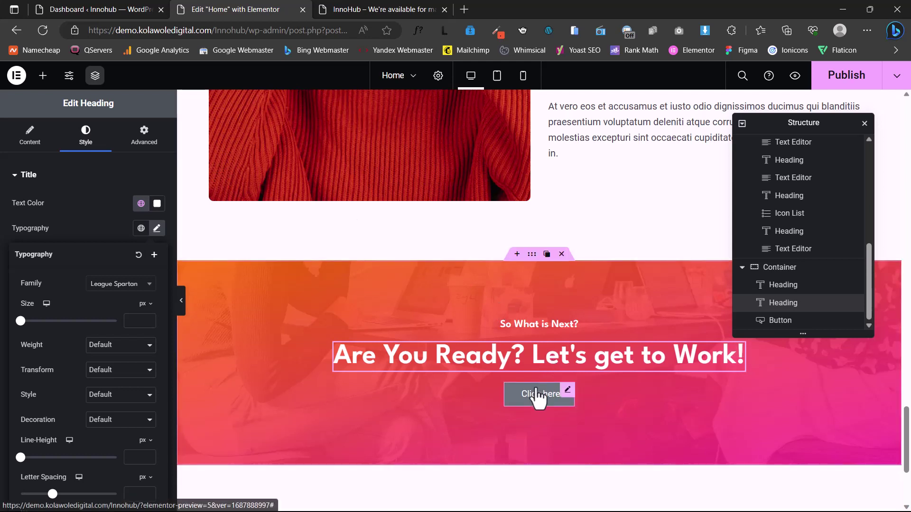
Change the call-to-action button's text to "Get Started".
{"action": "left_click", "coordinate": [567, 390]}
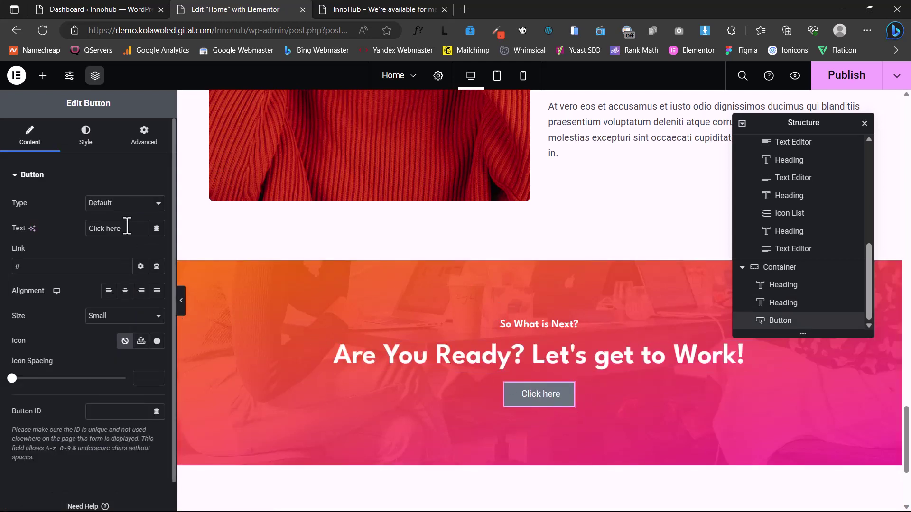
{"action": "left_click_drag", "start_coordinate": [124, 228], "coordinate": [46, 231]}
{"action": "type", "text": "Get "}
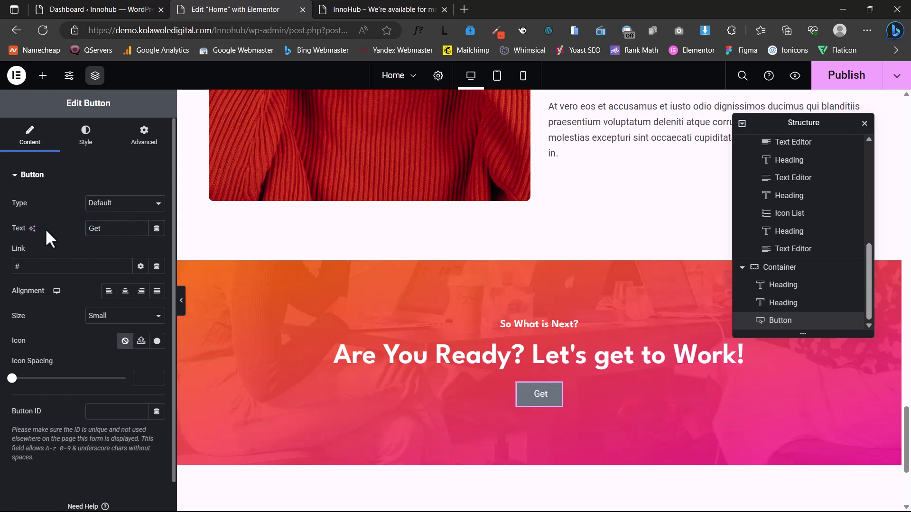
{"action": "type", "text": "Starte"}
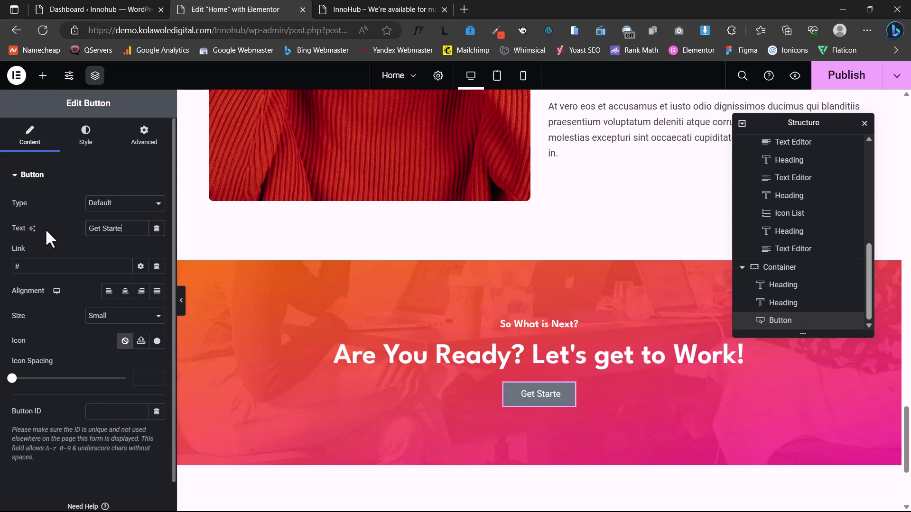
{"action": "type", "text": "d"}
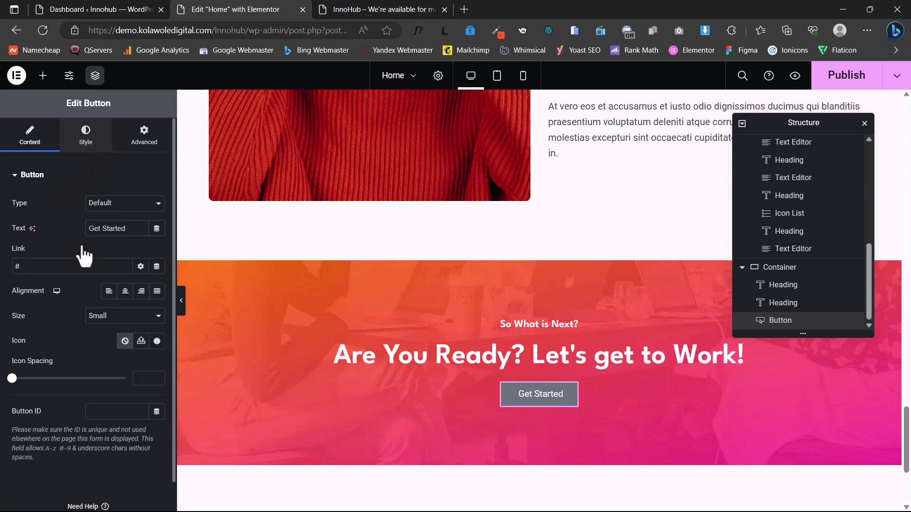
Set the Get Started button's background to the global White color and its text to the global Secondary color.
{"action": "left_click", "coordinate": [86, 137]}
{"action": "scroll", "coordinate": [106, 352], "scroll_direction": "down", "scroll_amount": 2}
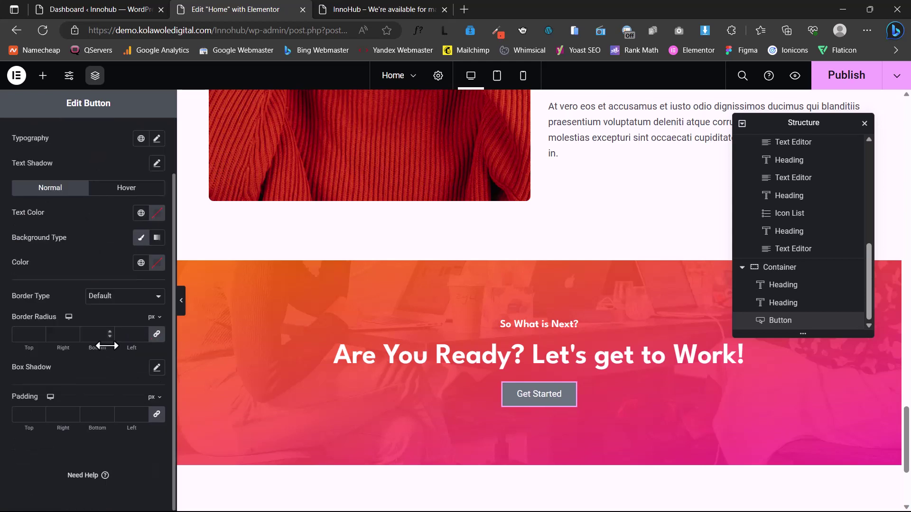
{"action": "scroll", "coordinate": [121, 306], "scroll_direction": "up", "scroll_amount": 2}
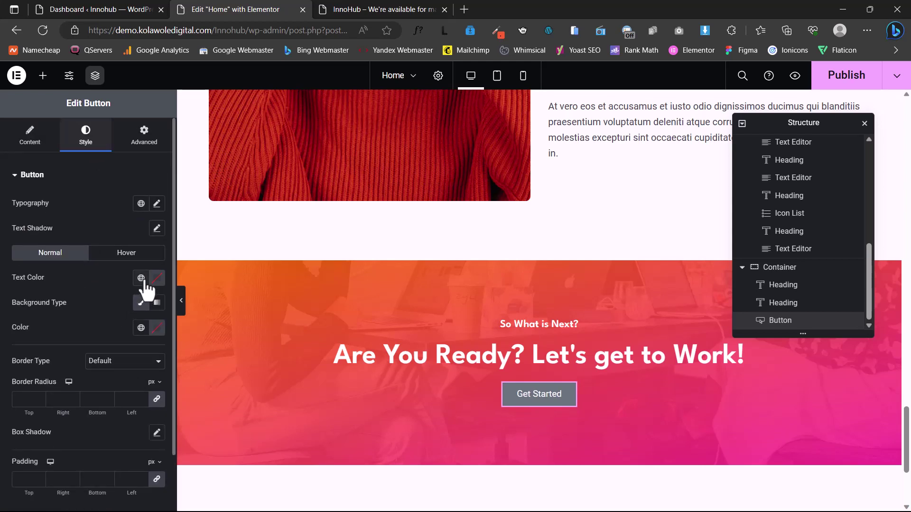
{"action": "left_click", "coordinate": [141, 328]}
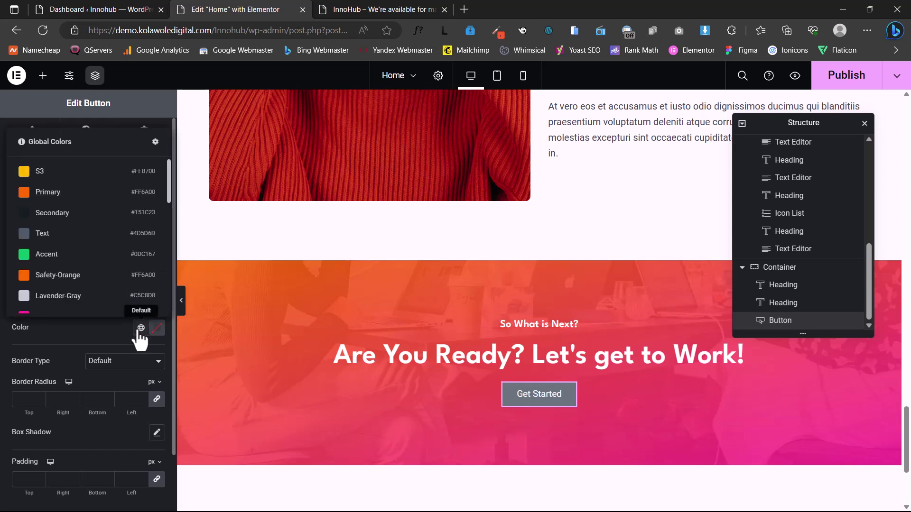
{"action": "scroll", "coordinate": [121, 294], "scroll_direction": "down", "scroll_amount": 3}
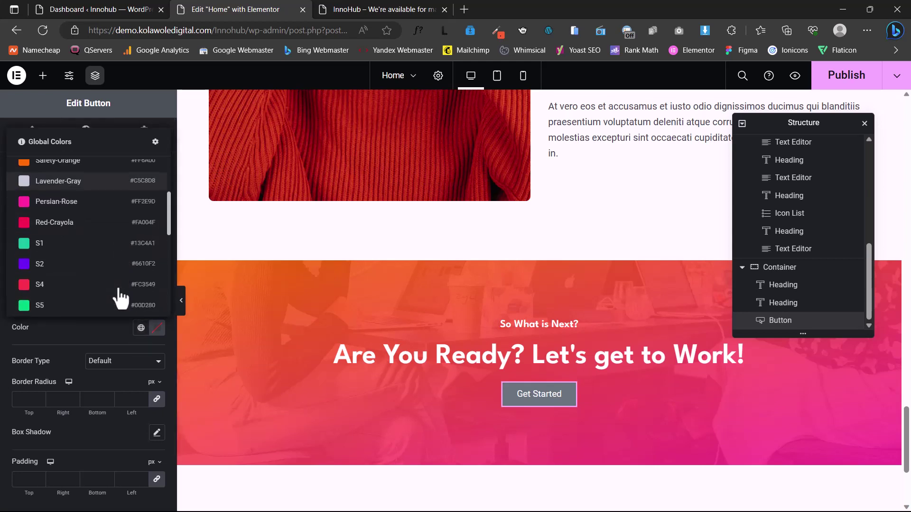
{"action": "scroll", "coordinate": [119, 292], "scroll_direction": "down", "scroll_amount": 2}
{"action": "left_click", "coordinate": [78, 276]}
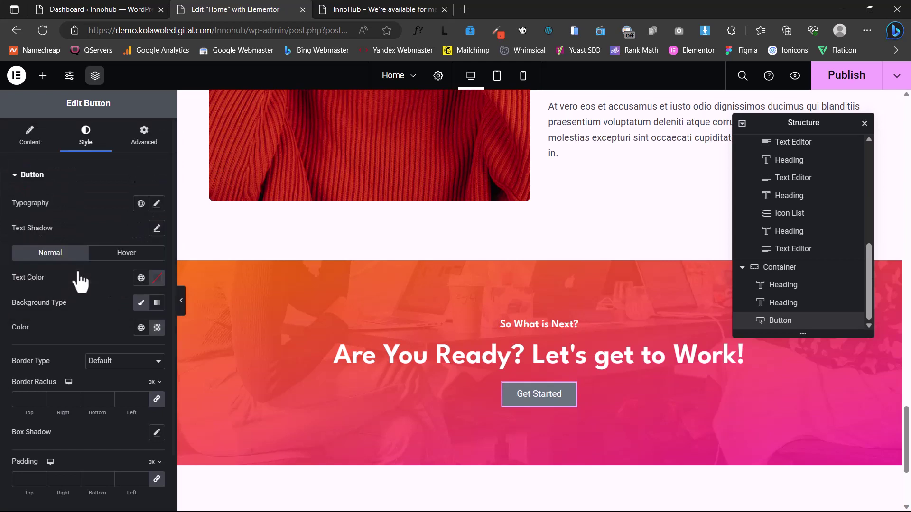
{"action": "left_click", "coordinate": [141, 279]}
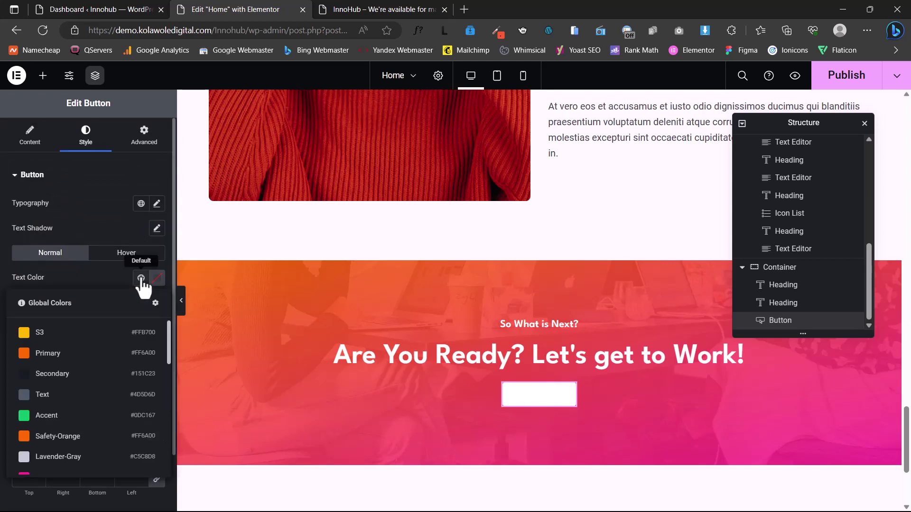
{"action": "left_click", "coordinate": [79, 375]}
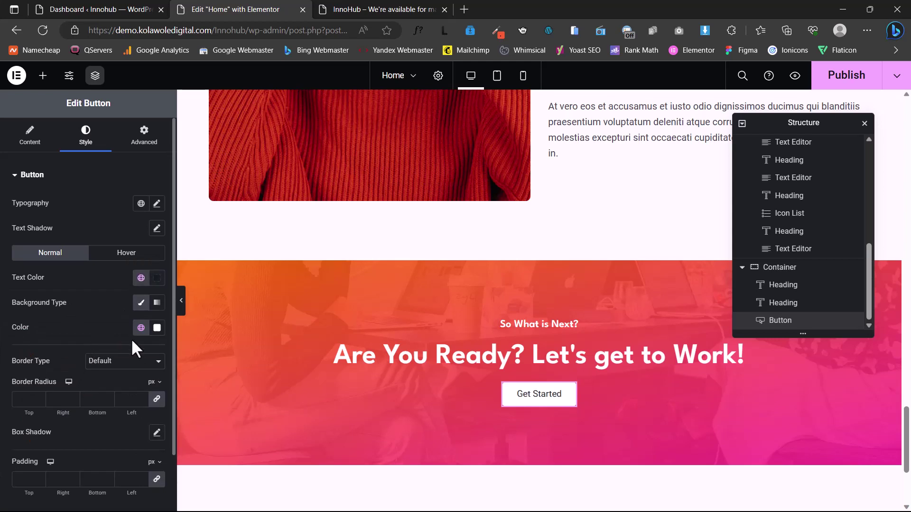
Set the Get Started button's font weight to 500 (Medium).
{"action": "left_click", "coordinate": [159, 206]}
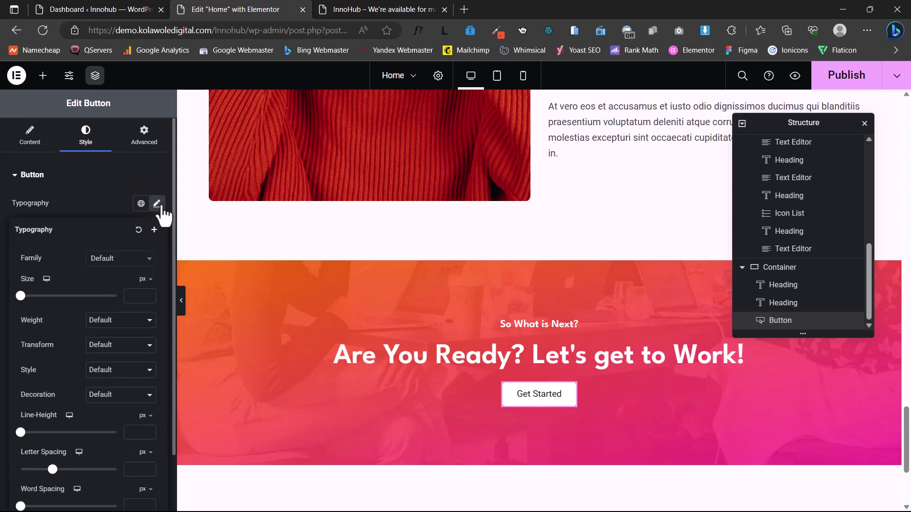
{"action": "left_click", "coordinate": [122, 324]}
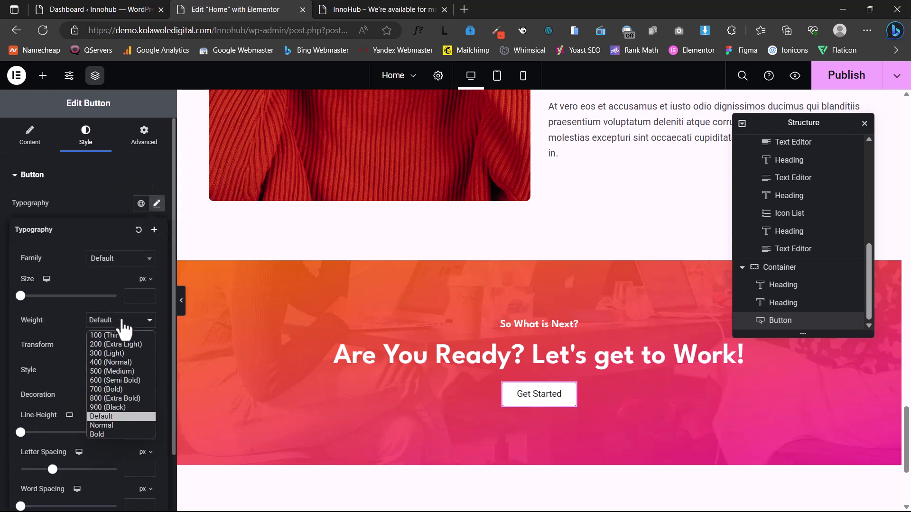
{"action": "left_click", "coordinate": [105, 371]}
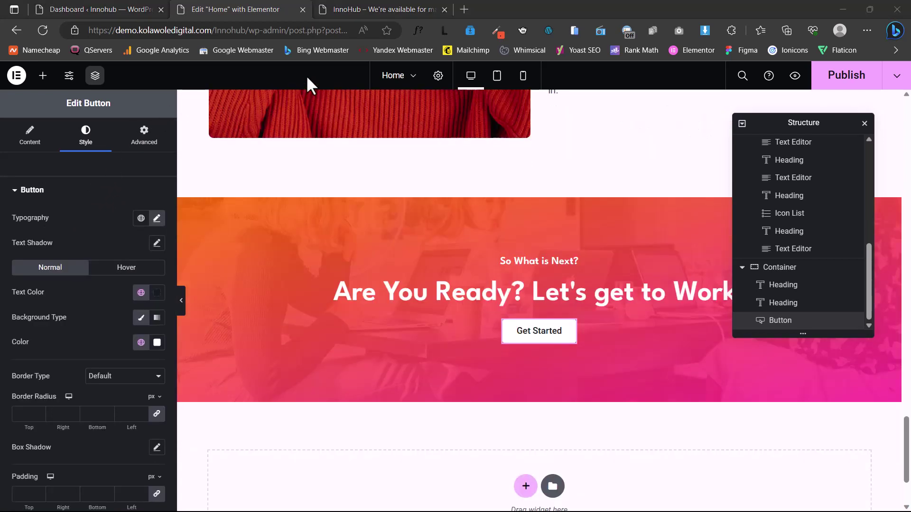
Set the Get Started button's hover background to the global Secondary color and its hover text to the global White color.
{"action": "left_click", "coordinate": [140, 268]}
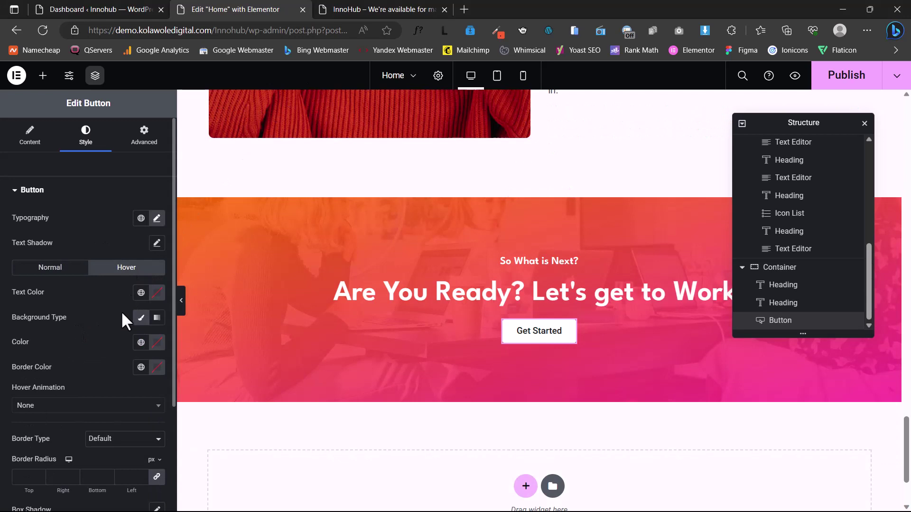
{"action": "left_click", "coordinate": [141, 342]}
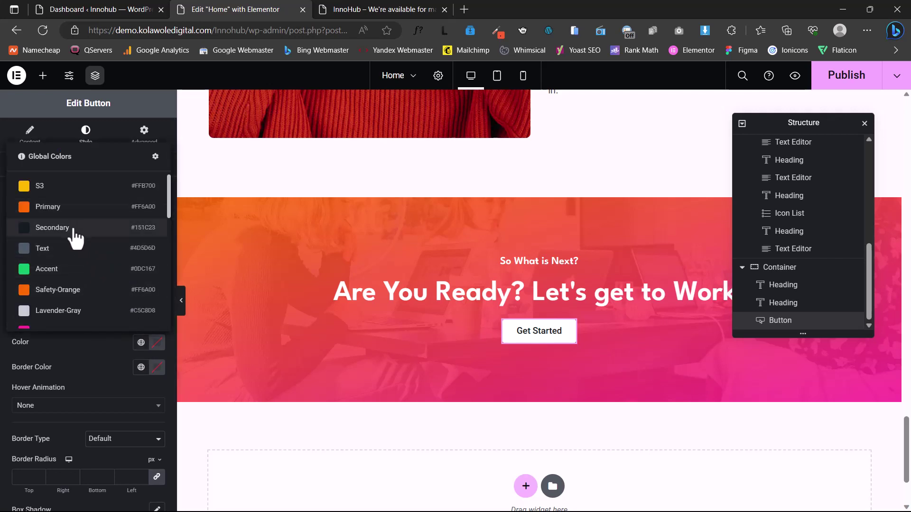
{"action": "left_click", "coordinate": [52, 228]}
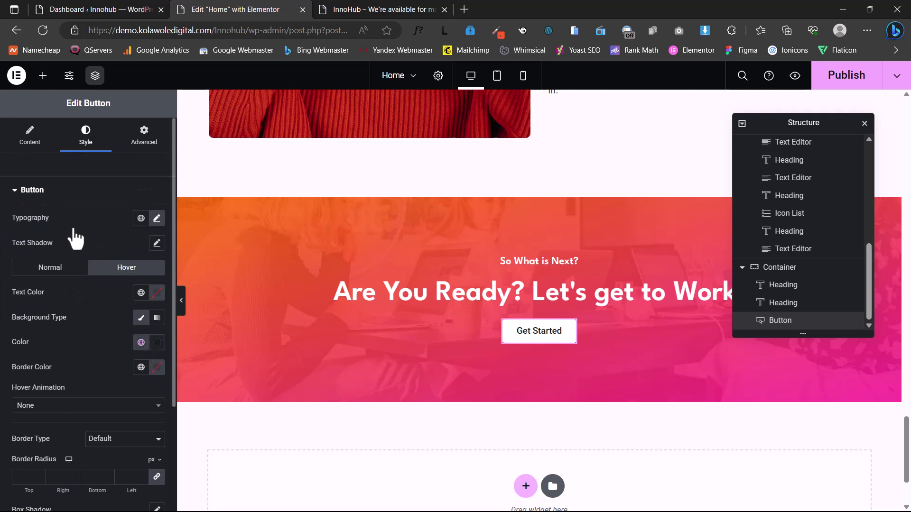
{"action": "left_click", "coordinate": [141, 294]}
{"action": "scroll", "coordinate": [87, 398], "scroll_direction": "down", "scroll_amount": 3}
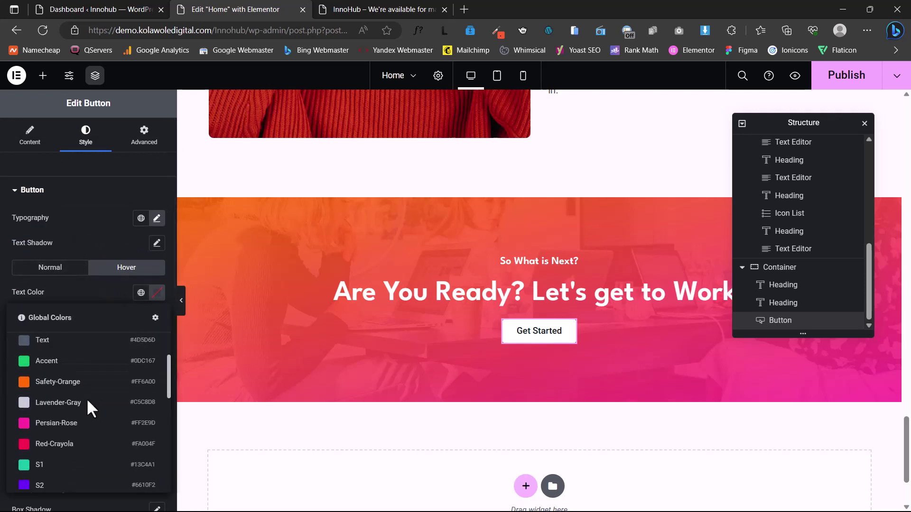
{"action": "scroll", "coordinate": [83, 417], "scroll_direction": "down", "scroll_amount": 3}
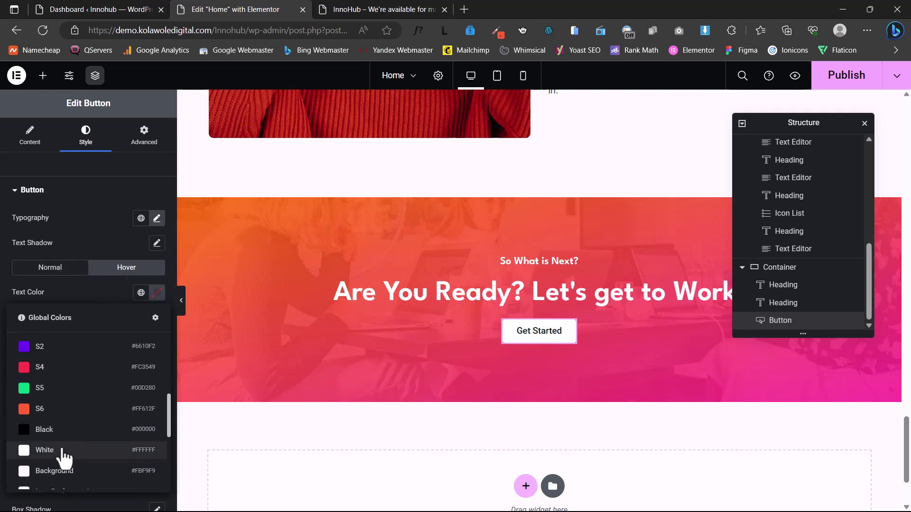
{"action": "left_click", "coordinate": [339, 413]}
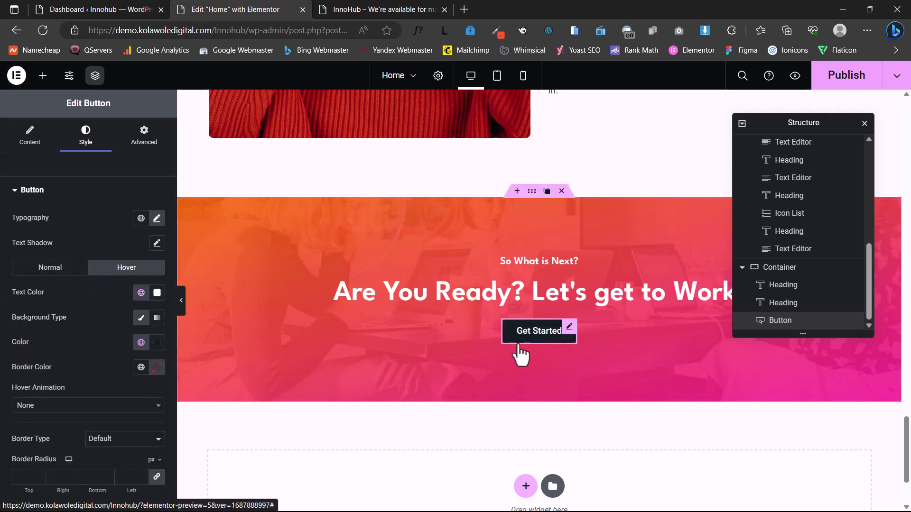
Examine the contact section's heading, form and contact details on the reference InnoHub page.
{"action": "scroll", "coordinate": [517, 342], "scroll_direction": "down", "scroll_amount": 3}
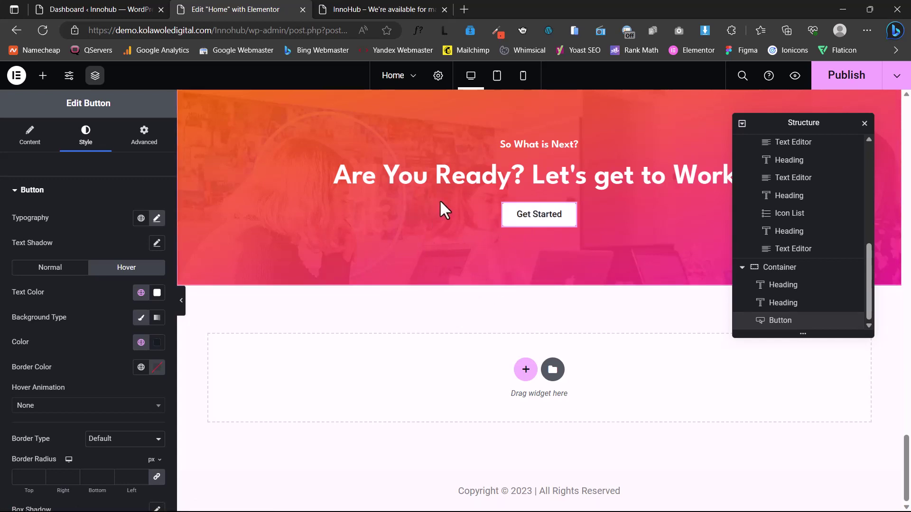
{"action": "scroll", "coordinate": [412, 95], "scroll_direction": "up", "scroll_amount": 3}
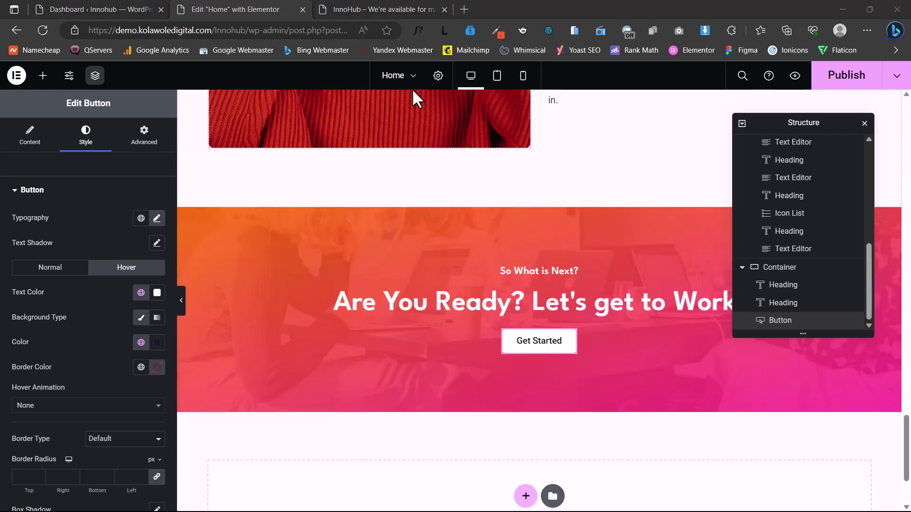
{"action": "left_click", "coordinate": [427, 3]}
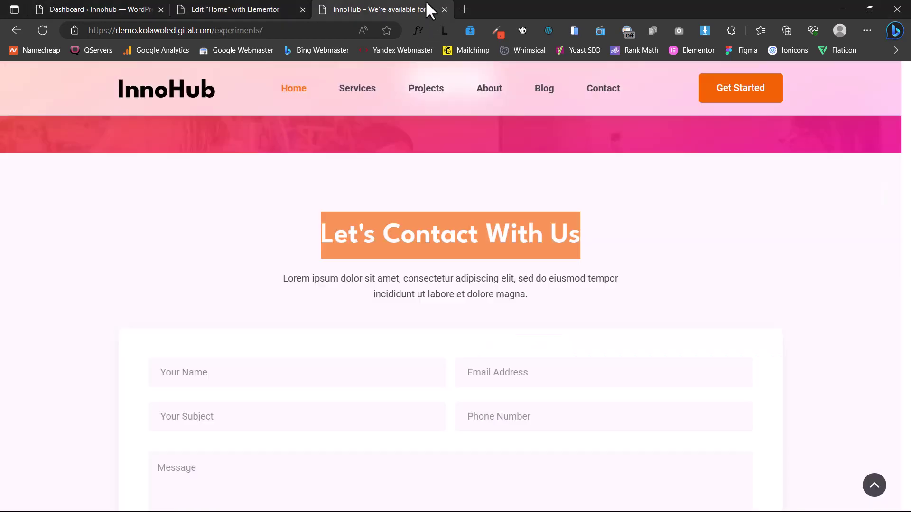
{"action": "scroll", "coordinate": [484, 230], "scroll_direction": "down", "scroll_amount": 5}
{"action": "scroll", "coordinate": [494, 234], "scroll_direction": "up", "scroll_amount": 1}
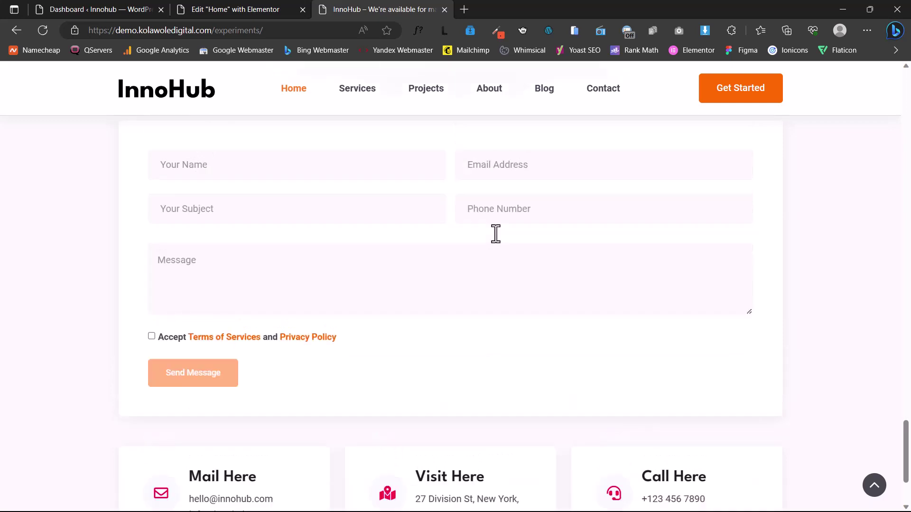
{"action": "scroll", "coordinate": [495, 234], "scroll_direction": "up", "scroll_amount": 3}
{"action": "left_click", "coordinate": [281, 6]}
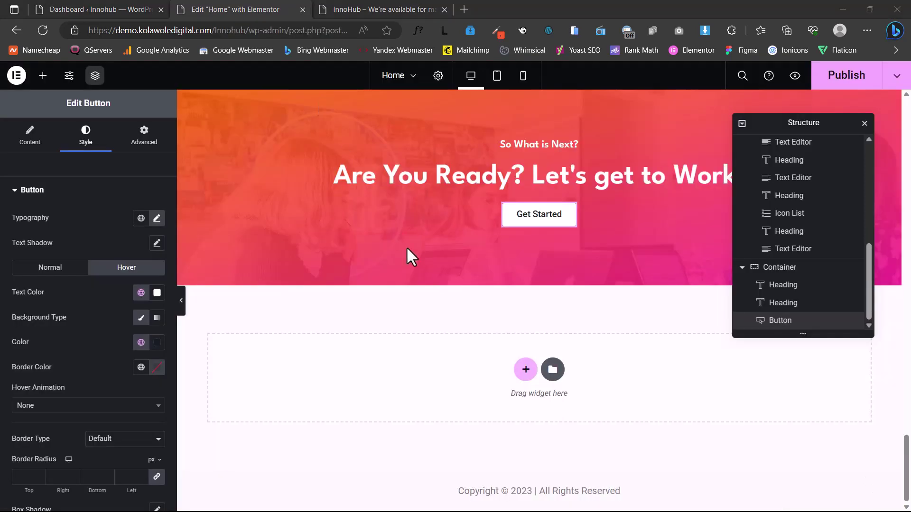
Add a single-column container below the call-to-action section with top and bottom padding of 100 px and 0 px on the sides.
{"action": "left_click", "coordinate": [524, 371]}
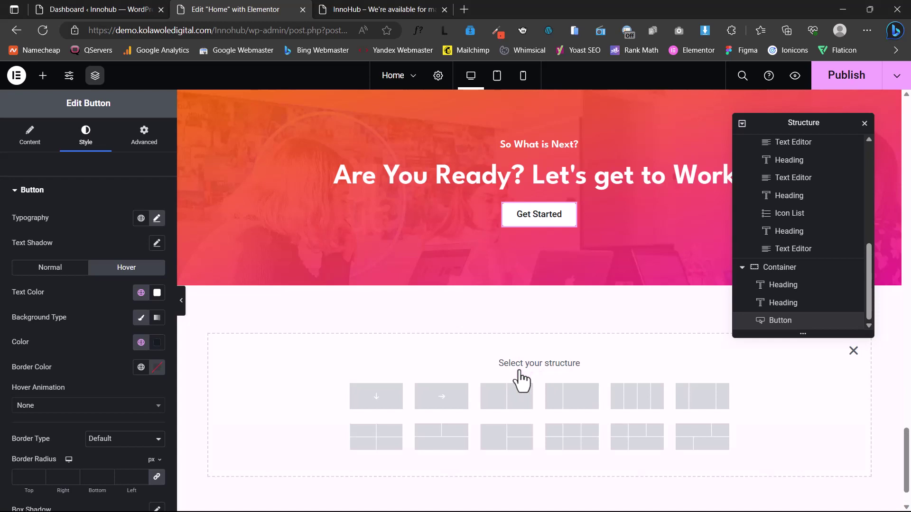
{"action": "left_click", "coordinate": [382, 401]}
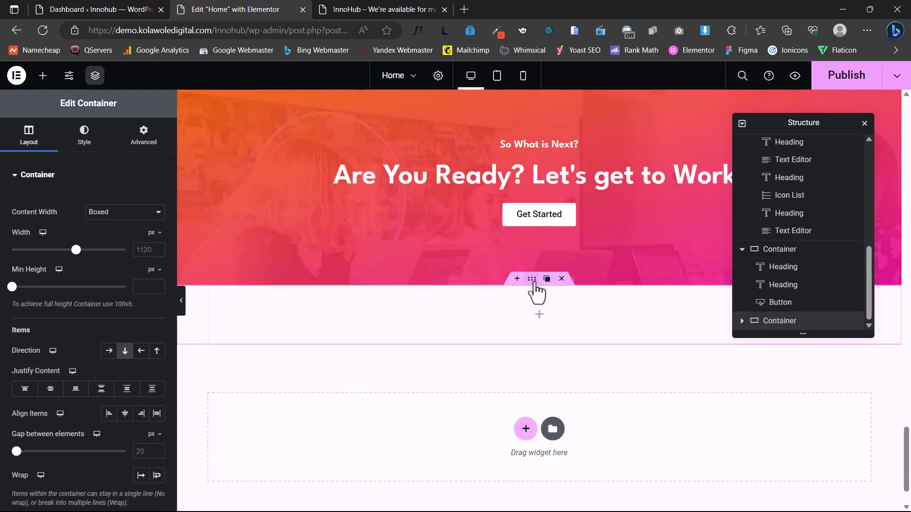
{"action": "left_click", "coordinate": [140, 151]}
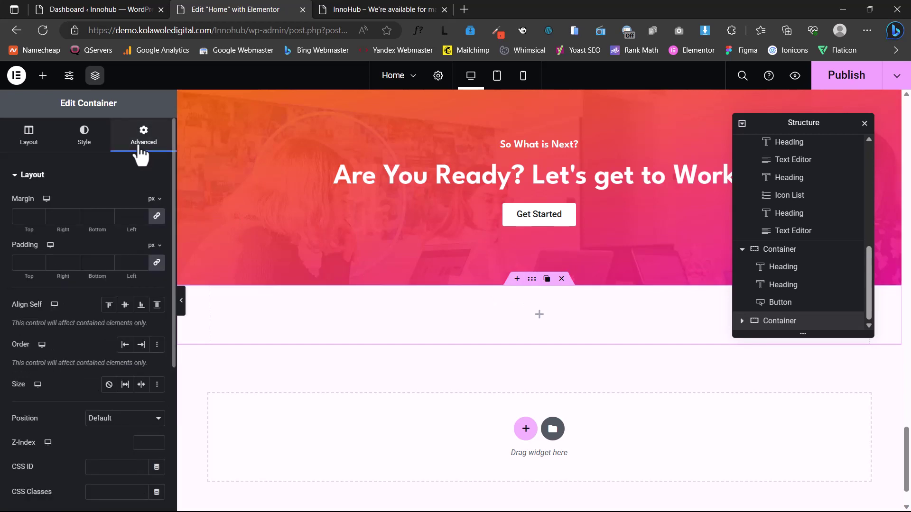
{"action": "left_click", "coordinate": [157, 264]}
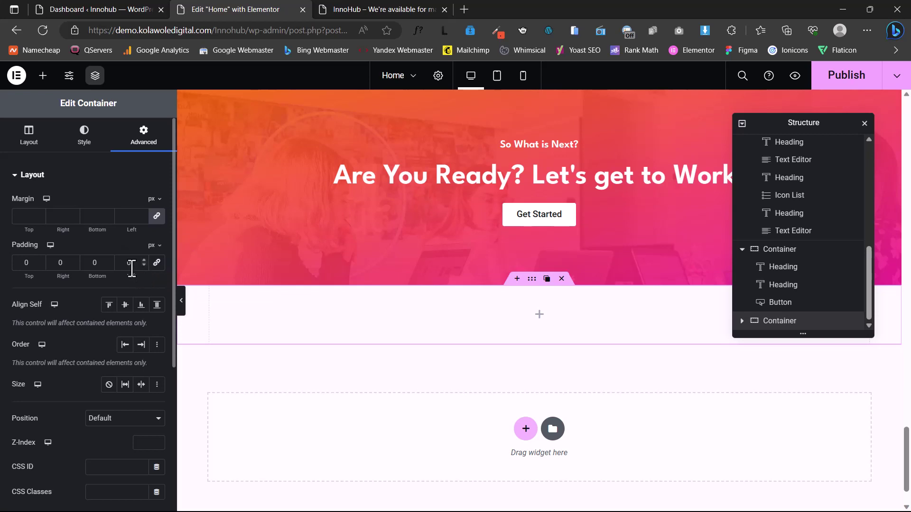
{"action": "left_click", "coordinate": [21, 263]}
{"action": "type", "text": "100"}
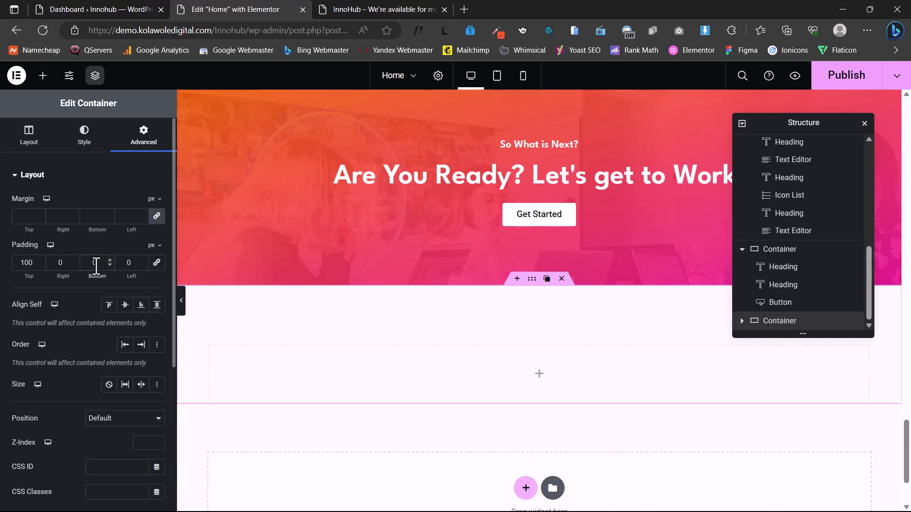
{"action": "left_click", "coordinate": [95, 264]}
{"action": "type", "text": "100"}
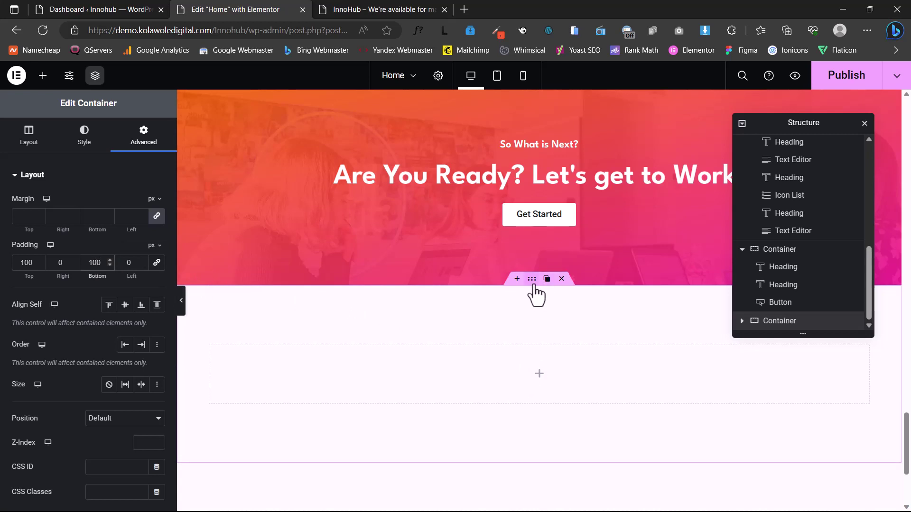
Give the new container a classic background in the global Background color.
{"action": "left_click", "coordinate": [76, 142]}
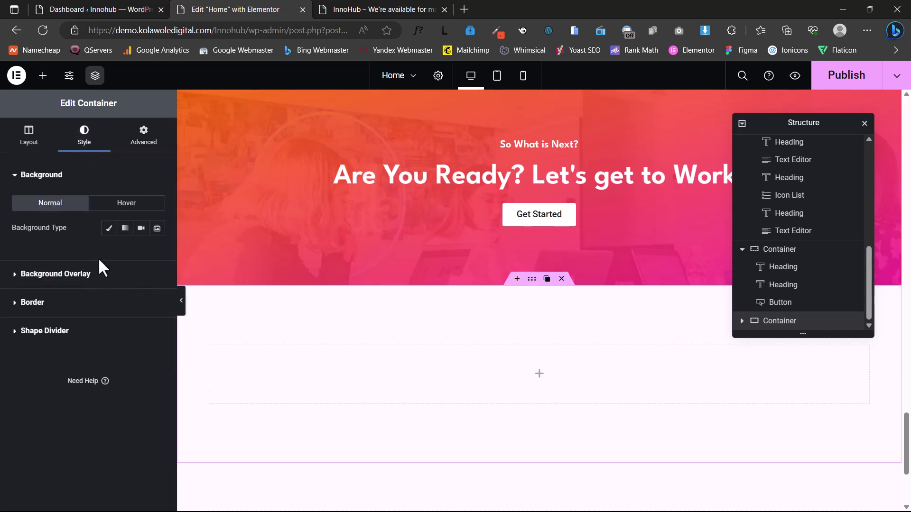
{"action": "left_click", "coordinate": [109, 228]}
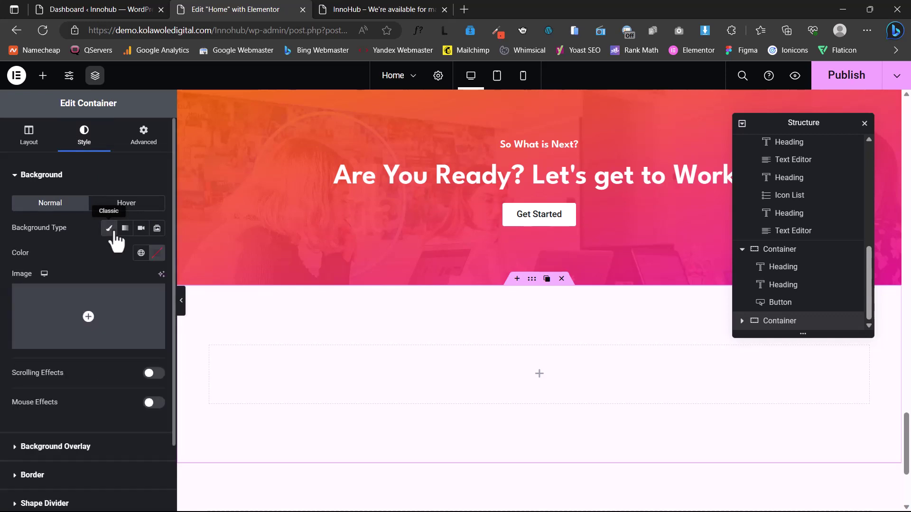
{"action": "left_click", "coordinate": [140, 254]}
{"action": "scroll", "coordinate": [92, 356], "scroll_direction": "down", "scroll_amount": 5}
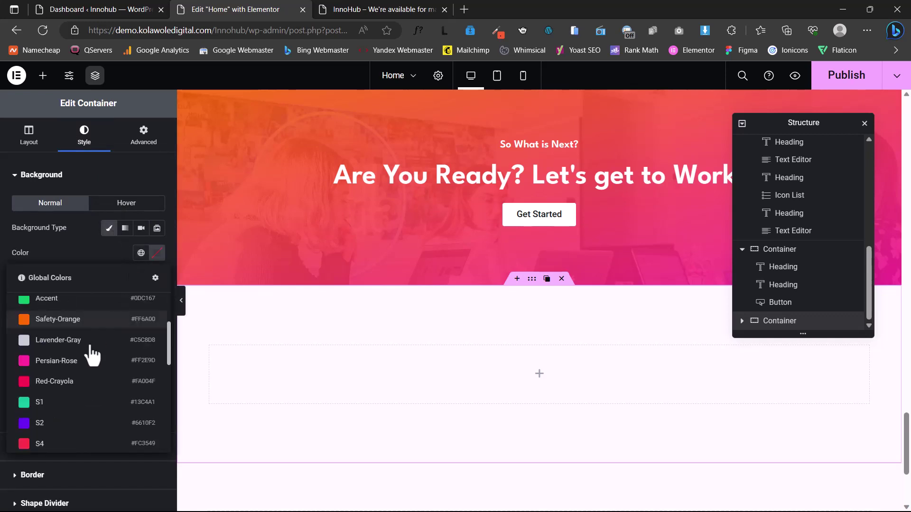
{"action": "scroll", "coordinate": [66, 384], "scroll_direction": "down", "scroll_amount": 2}
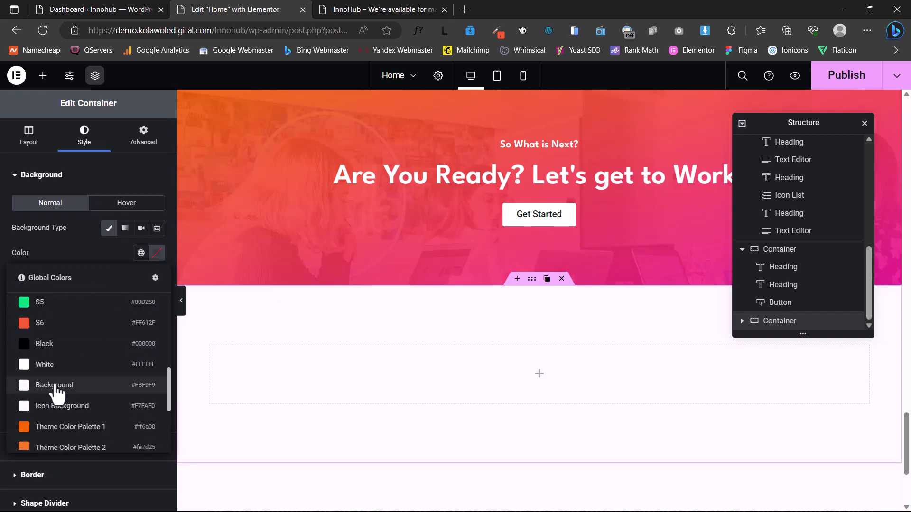
{"action": "left_click", "coordinate": [56, 386]}
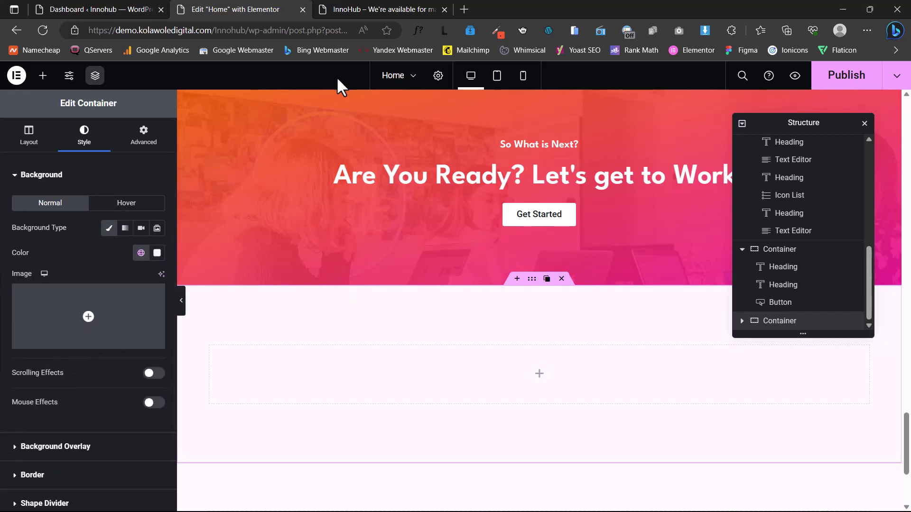
Add a centered heading reading "Let's Contact With Us" to the new container.
{"action": "scroll", "coordinate": [320, 98], "scroll_direction": "down", "scroll_amount": 2}
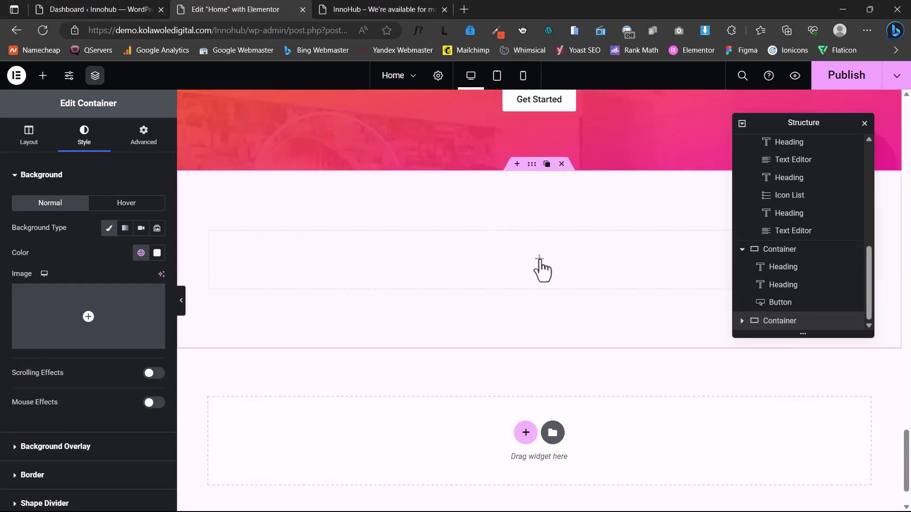
{"action": "left_click", "coordinate": [43, 76]}
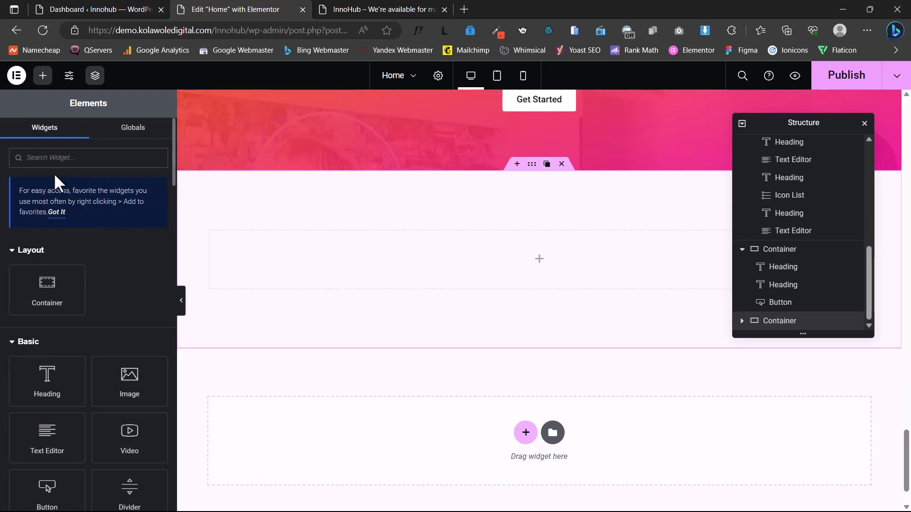
{"action": "left_click_drag", "start_coordinate": [46, 368], "coordinate": [520, 235]}
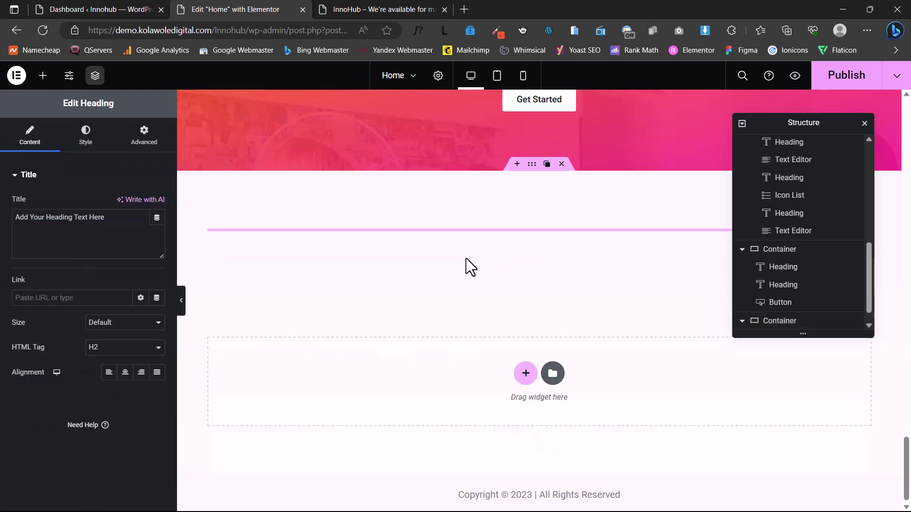
{"action": "left_click_drag", "start_coordinate": [104, 218], "coordinate": [2, 236]}
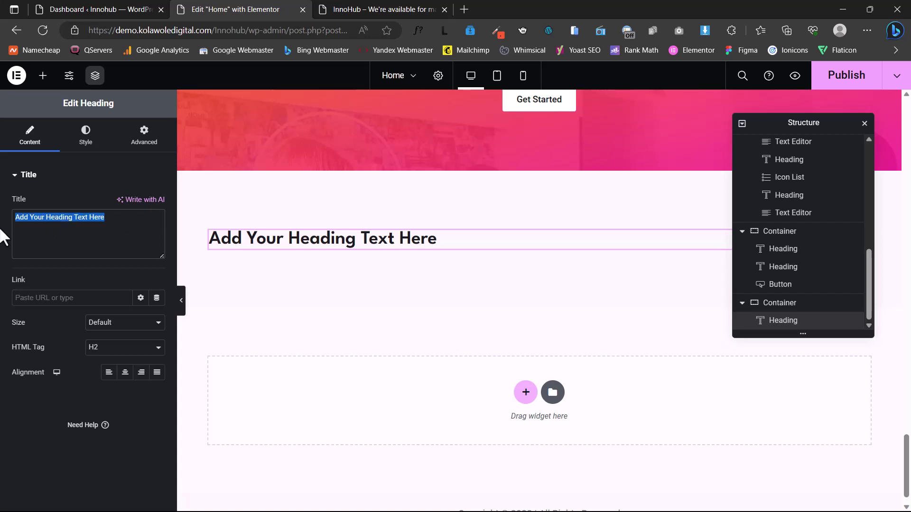
{"action": "type", "text": "Let's Contact With Us"}
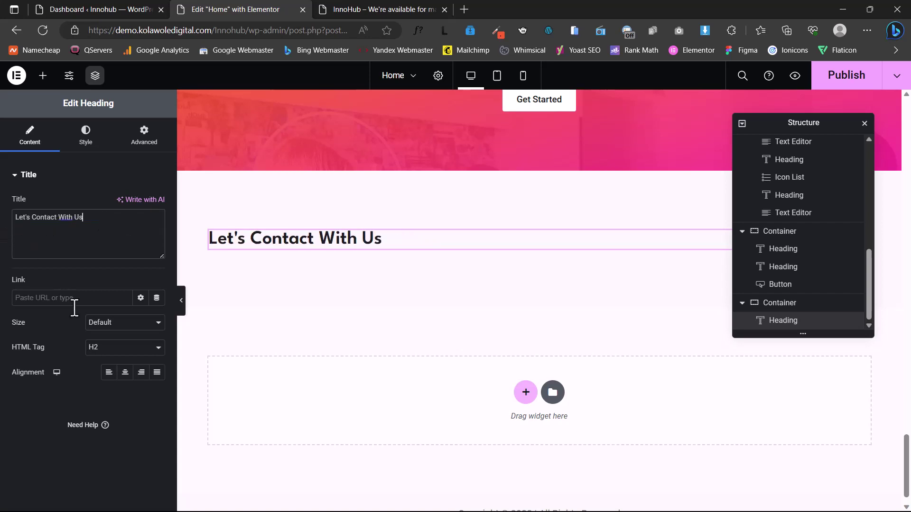
{"action": "left_click", "coordinate": [125, 372]}
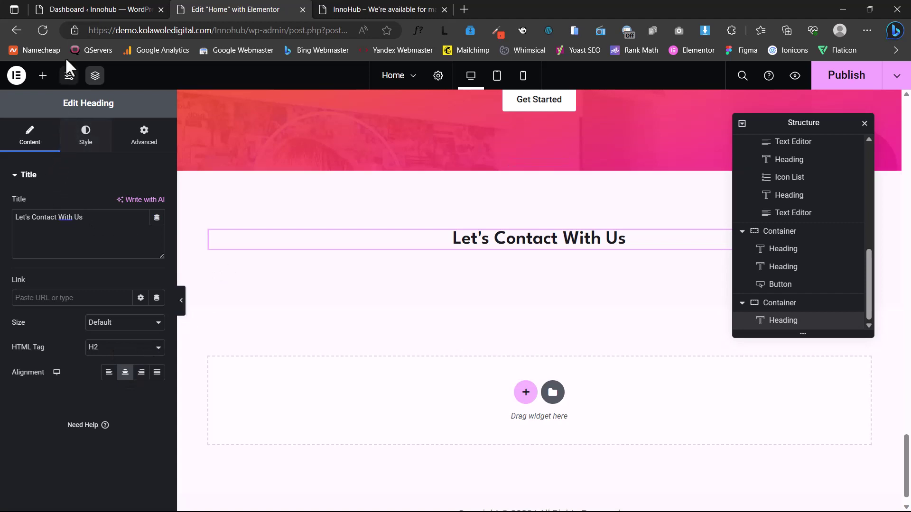
Add a Lorem ipsum text editor ending in "dolore magna." below the contact heading, with a custom width of 55% and centered text.
{"action": "left_click", "coordinate": [44, 77]}
{"action": "left_click_drag", "start_coordinate": [46, 441], "coordinate": [523, 252]}
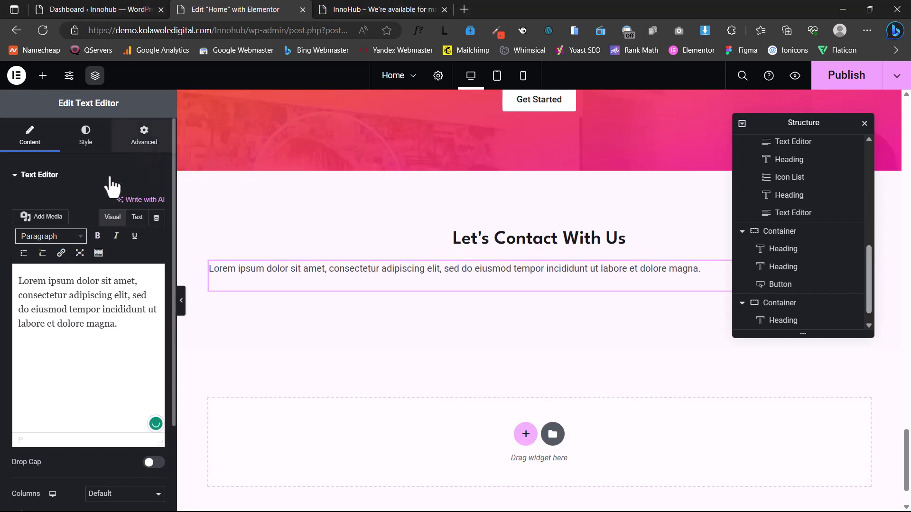
{"action": "left_click", "coordinate": [141, 136]}
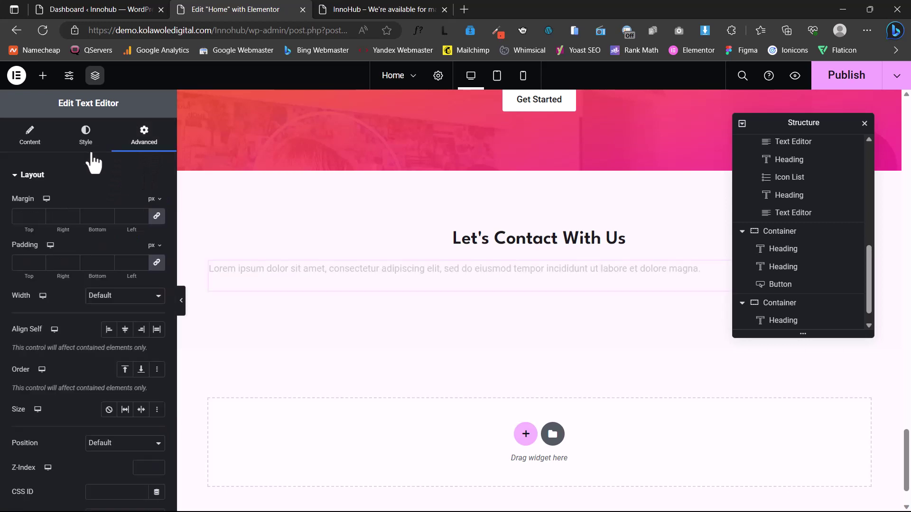
{"action": "left_click", "coordinate": [109, 298]}
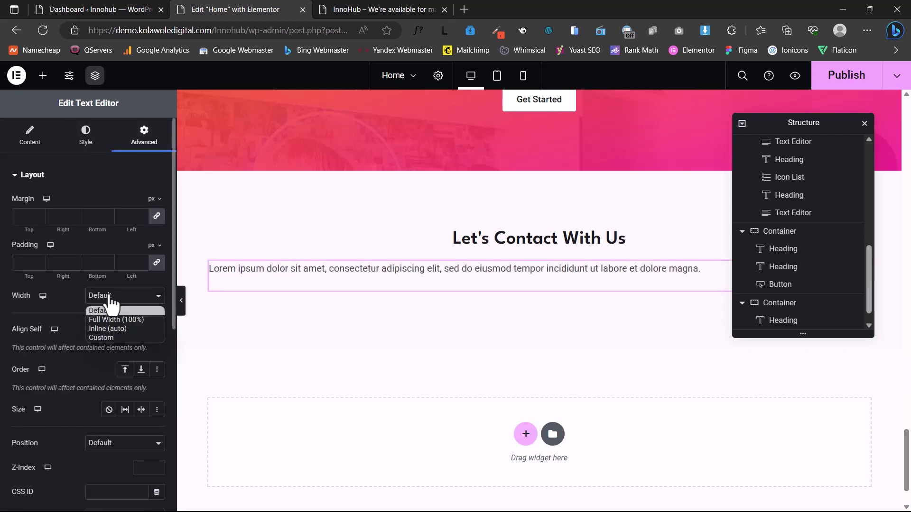
{"action": "left_click", "coordinate": [104, 335]}
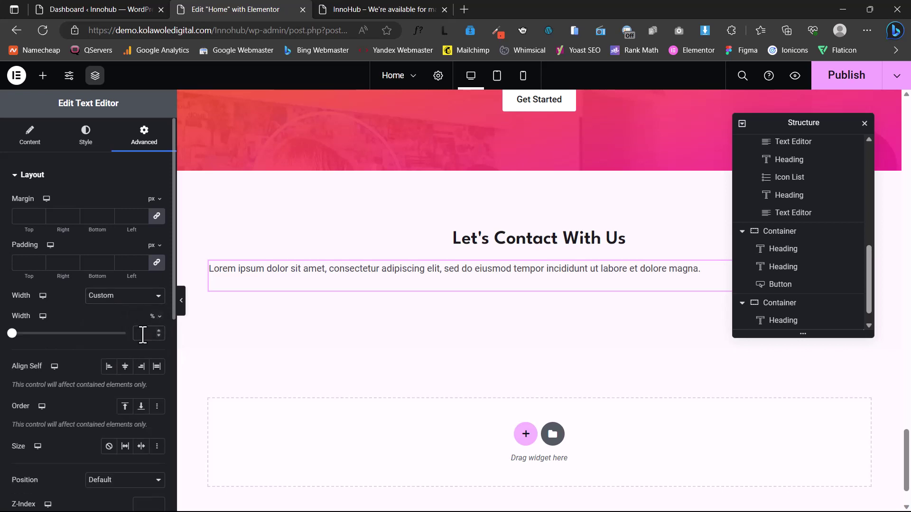
{"action": "type", "text": "55"}
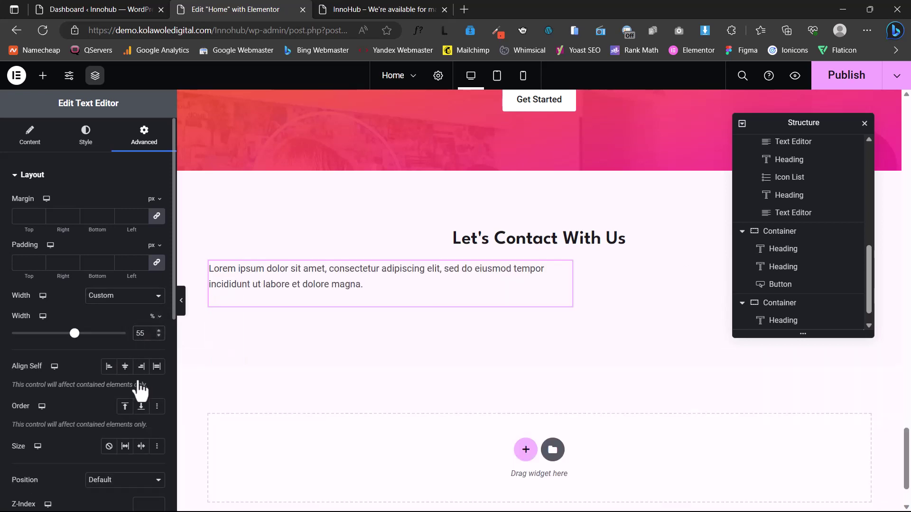
{"action": "left_click", "coordinate": [86, 151]}
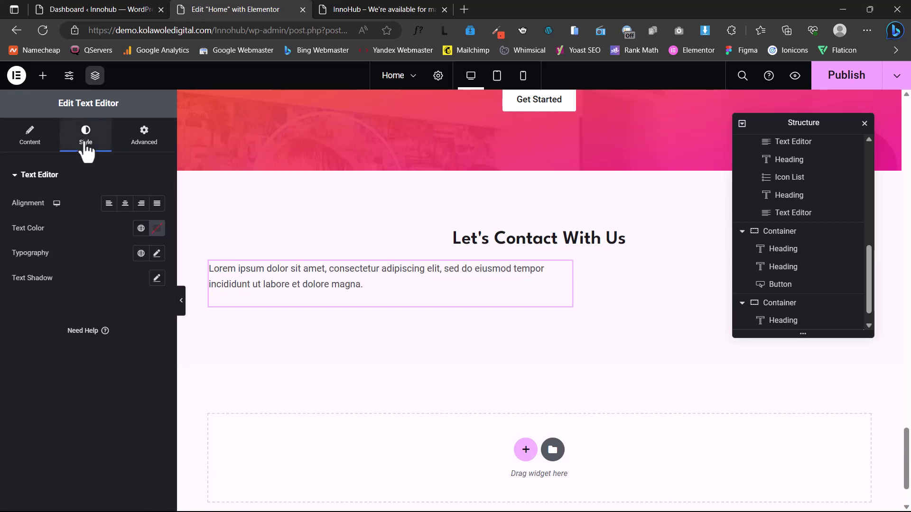
{"action": "left_click", "coordinate": [123, 205]}
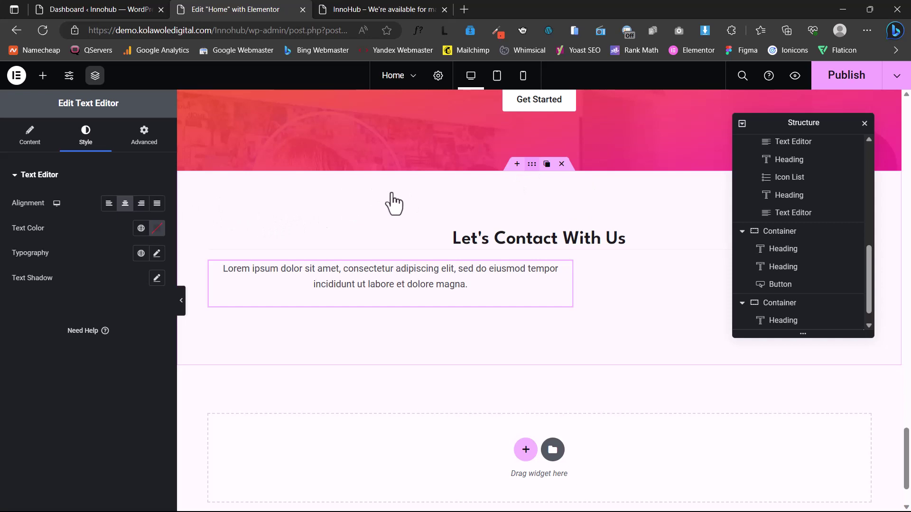
Center-align the items of the container holding the "Let's Contact With Us" heading and intro text.
{"action": "left_click", "coordinate": [476, 183]}
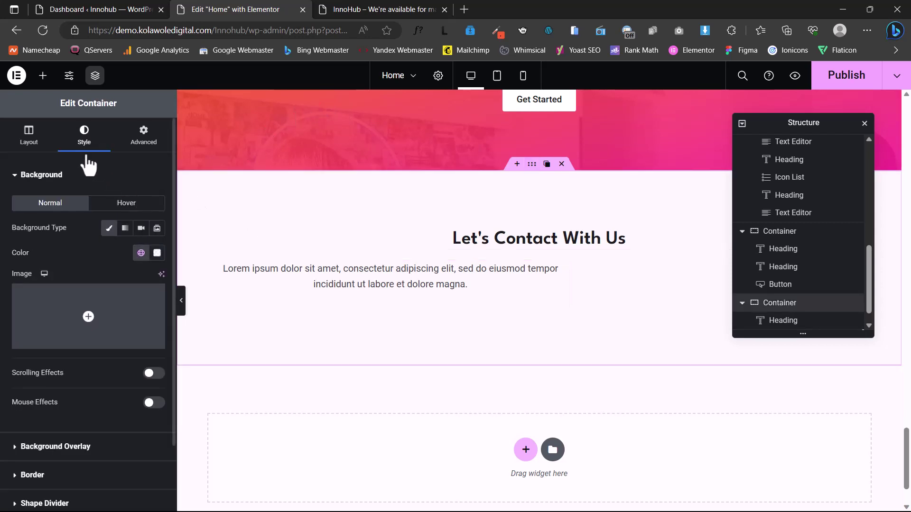
{"action": "left_click", "coordinate": [31, 143]}
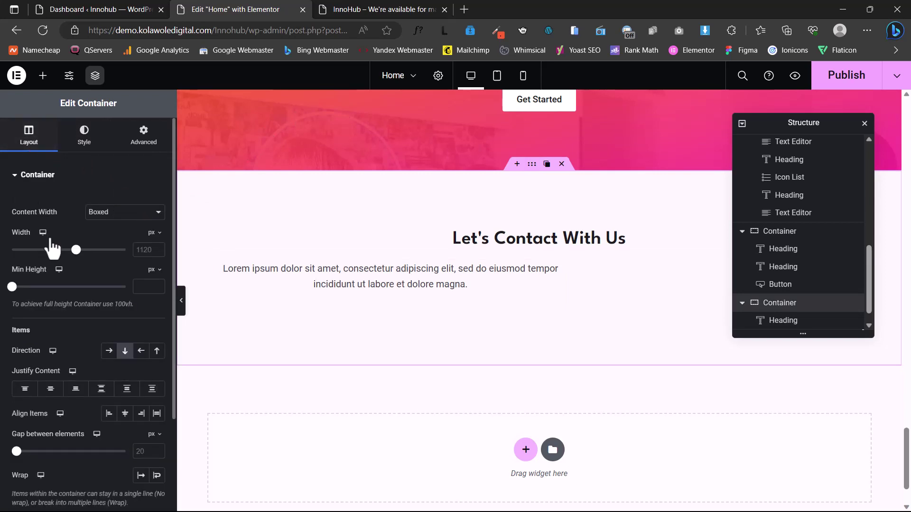
{"action": "left_click", "coordinate": [125, 414]}
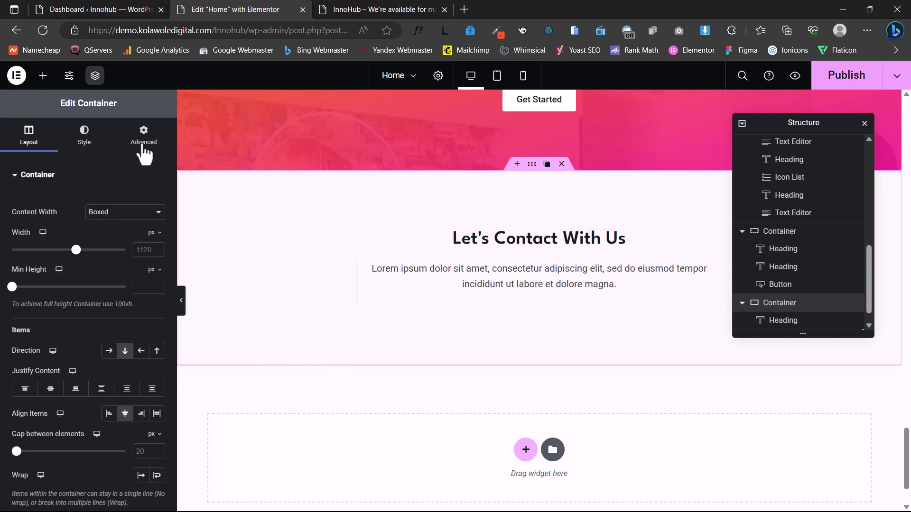
Add a nested container below the contact intro text and place a Shortcode widget inside it.
{"action": "left_click", "coordinate": [44, 77]}
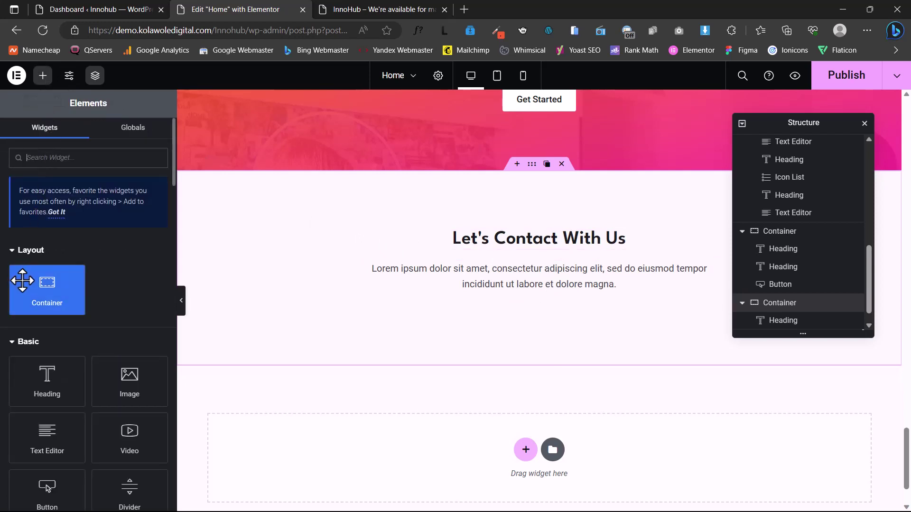
{"action": "left_click_drag", "start_coordinate": [23, 281], "coordinate": [499, 294]}
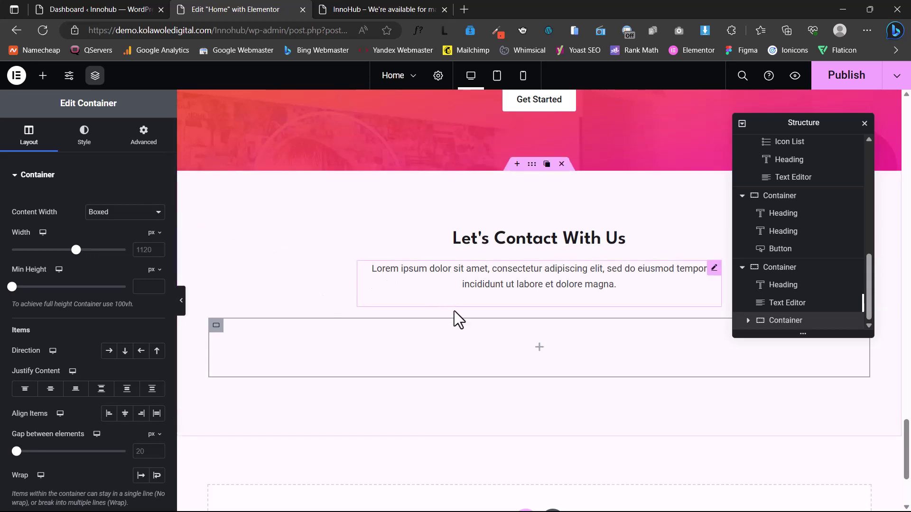
{"action": "left_click", "coordinate": [43, 76]}
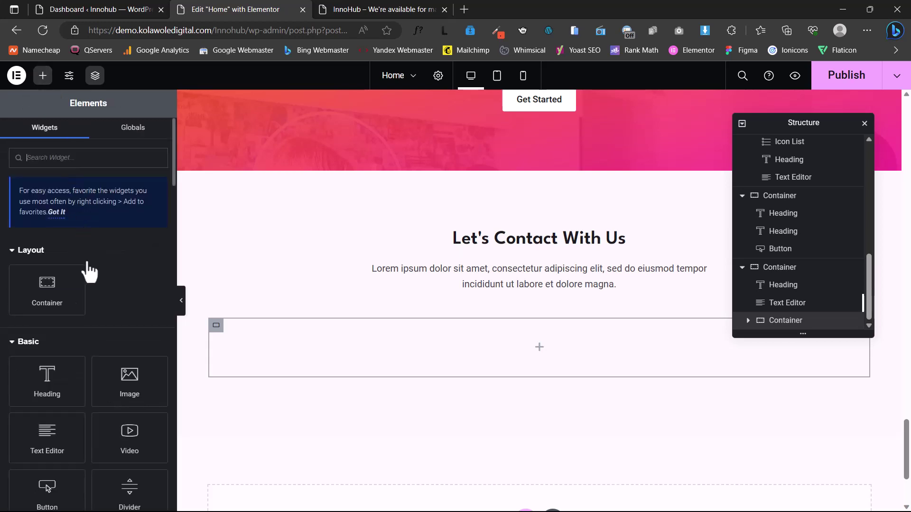
{"action": "scroll", "coordinate": [42, 418], "scroll_direction": "down", "scroll_amount": 3}
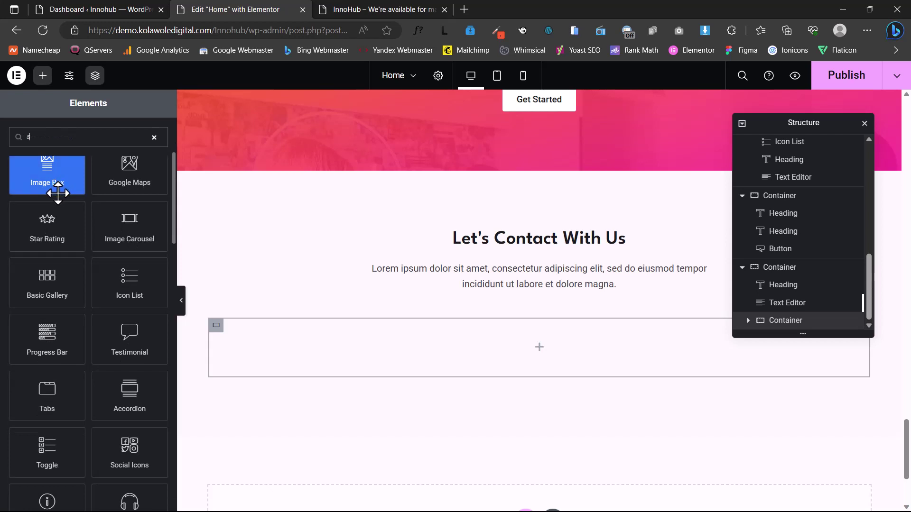
{"action": "type", "text": "ho"}
{"action": "scroll", "coordinate": [81, 216], "scroll_direction": "up", "scroll_amount": 2}
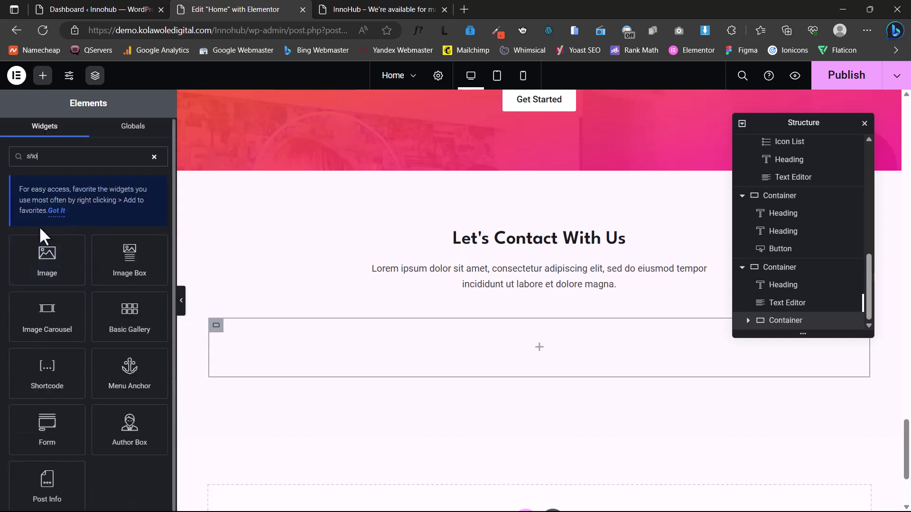
{"action": "type", "text": "rt"}
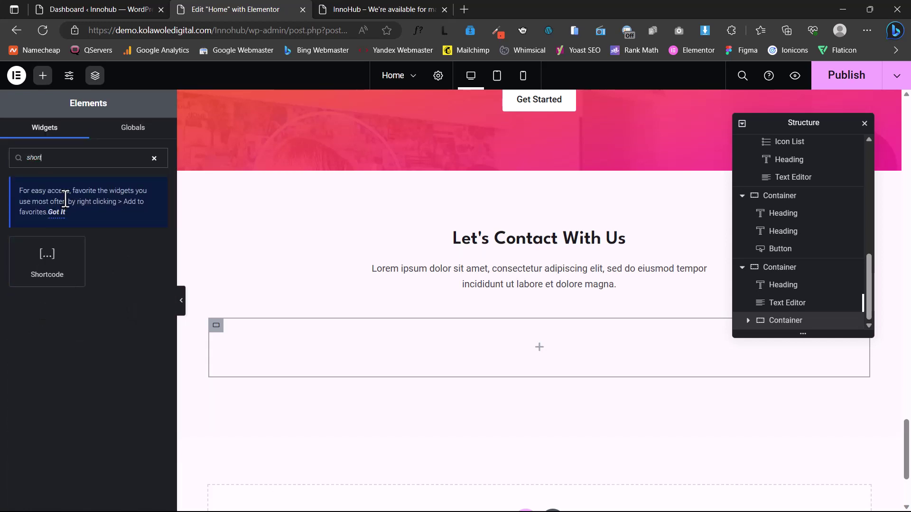
{"action": "left_click_drag", "start_coordinate": [50, 241], "coordinate": [402, 357]}
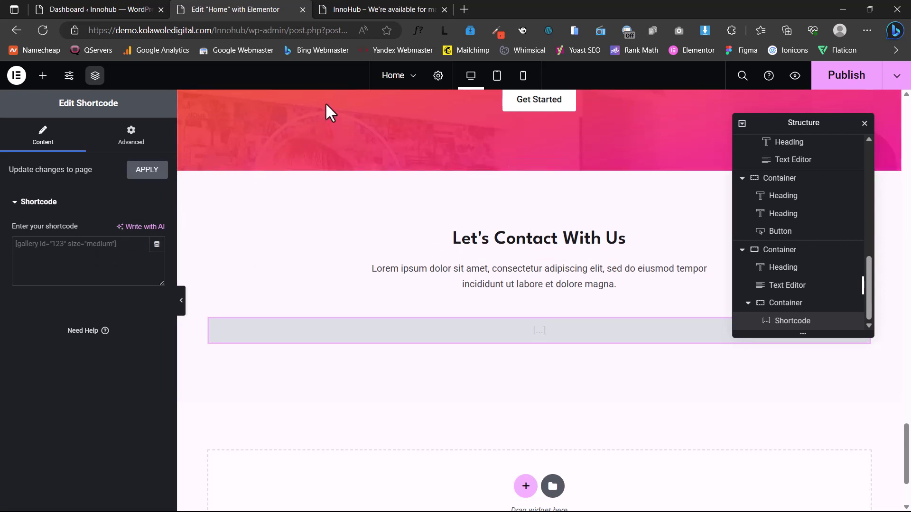
Switch to the WordPress dashboard, open Main Contact Form for editing and copy its shortcode.
{"action": "key", "text": "ctrl+shift+Tab"}
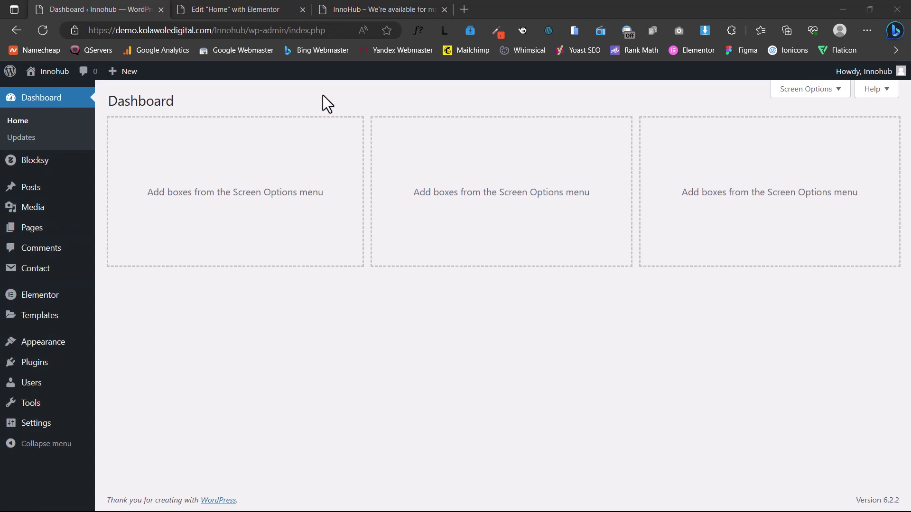
{"action": "left_click", "coordinate": [40, 269]}
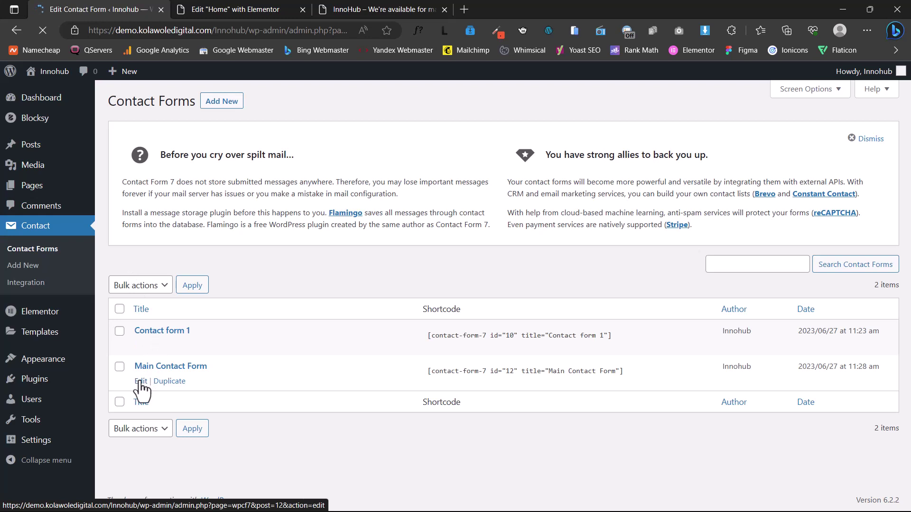
{"action": "left_click", "coordinate": [141, 382]}
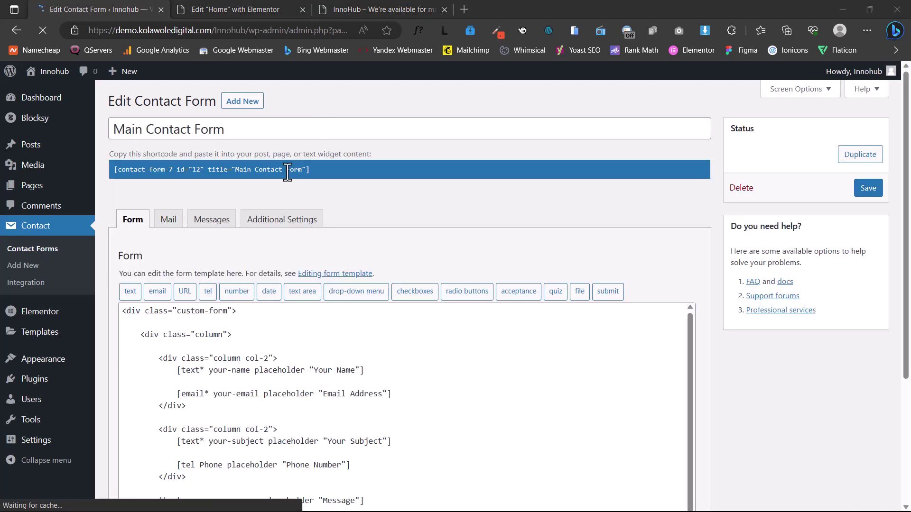
{"action": "left_click", "coordinate": [287, 173]}
{"action": "key", "text": "ctrl+c"}
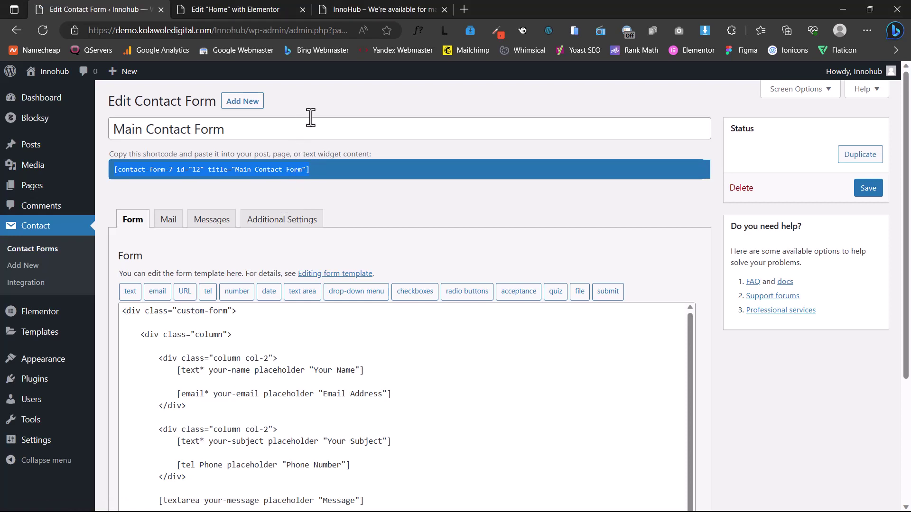
Return to the Home page editor, insert [contact-form-7 id="12" title="Main Contact Form"] into the Shortcode widget and check the form fields.
{"action": "left_click", "coordinate": [268, 9]}
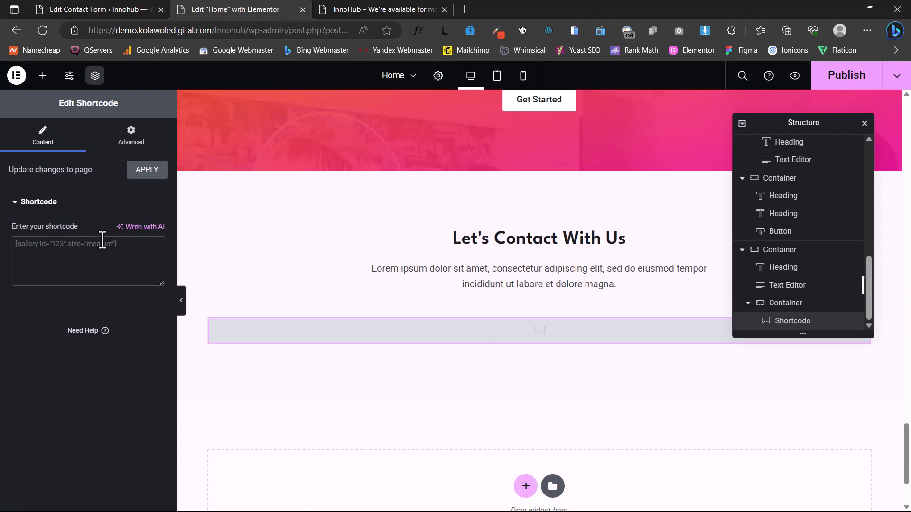
{"action": "key", "text": "ctrl+v"}
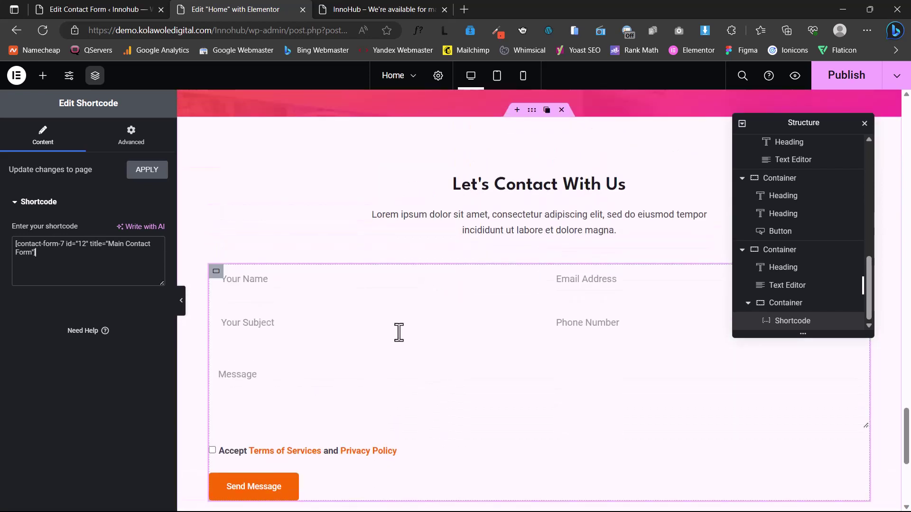
{"action": "left_click", "coordinate": [412, 280]}
{"action": "left_click", "coordinate": [592, 317]}
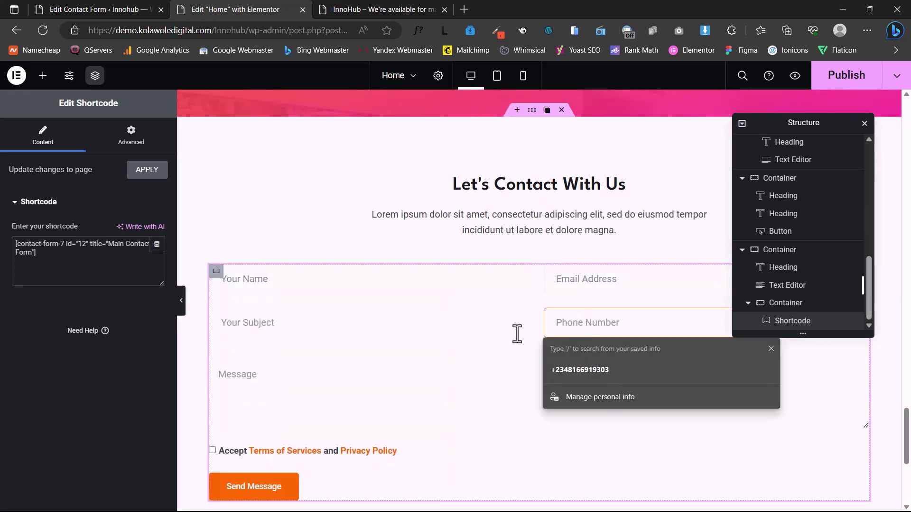
{"action": "scroll", "coordinate": [329, 92], "scroll_direction": "down", "scroll_amount": 1}
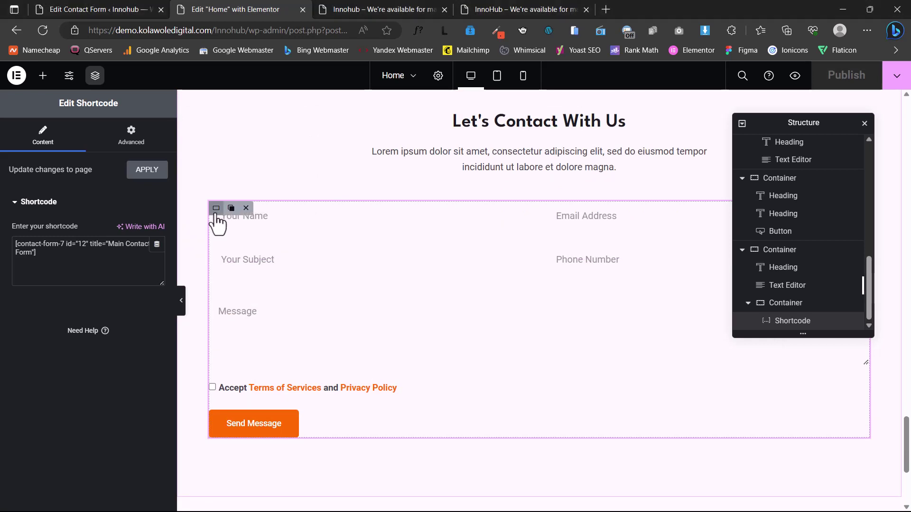
Give the nested form container a classic background in white, #FFFFFF.
{"action": "left_click", "coordinate": [217, 211]}
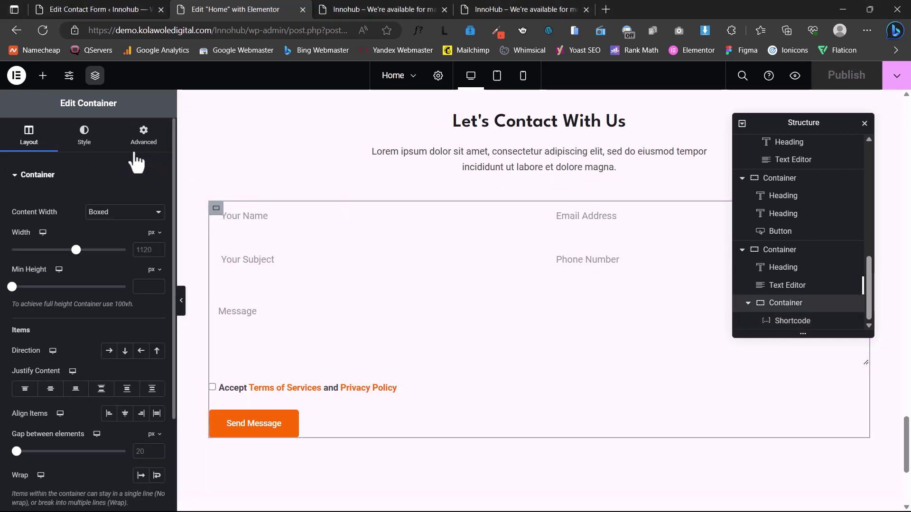
{"action": "left_click", "coordinate": [91, 144]}
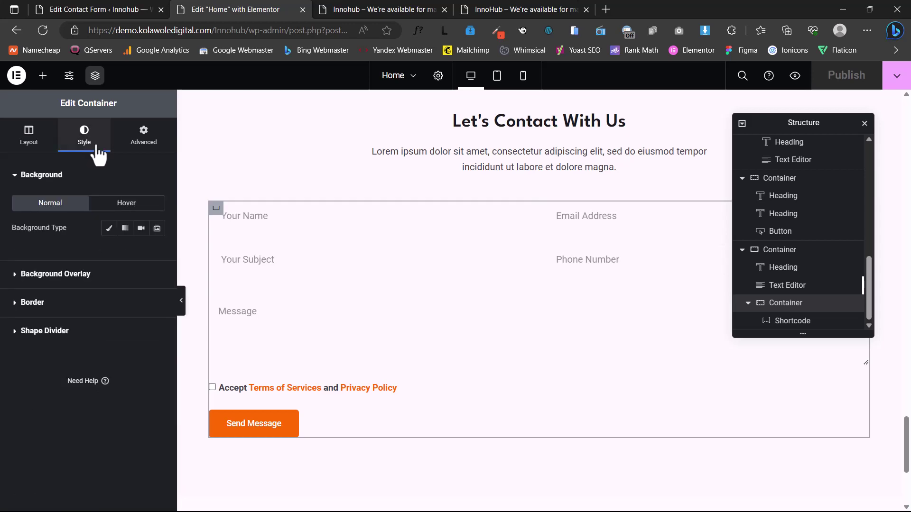
{"action": "left_click", "coordinate": [110, 230]}
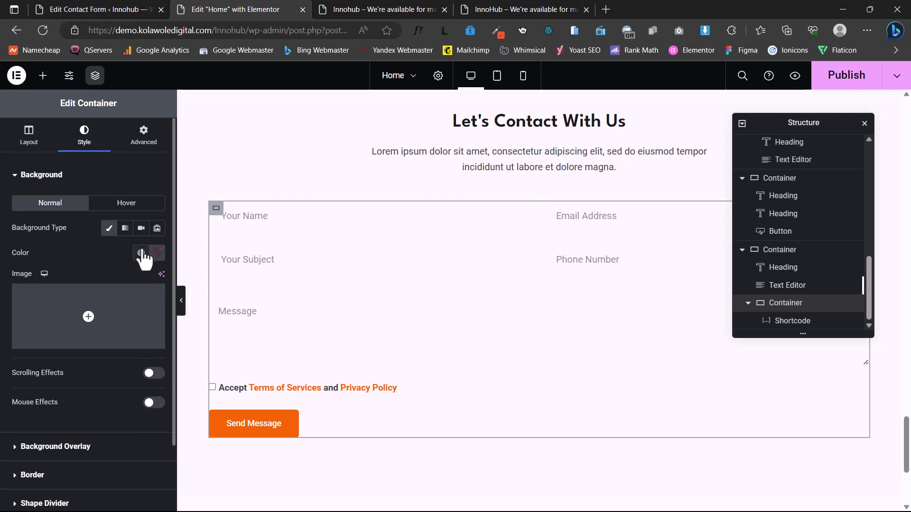
{"action": "left_click", "coordinate": [157, 253]}
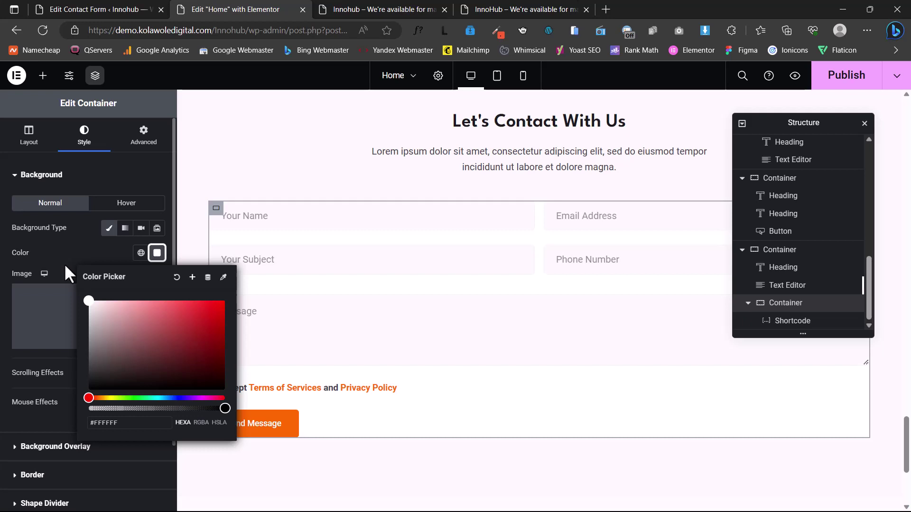
Set the form container's padding to 50 px on all sides.
{"action": "left_click", "coordinate": [142, 137]}
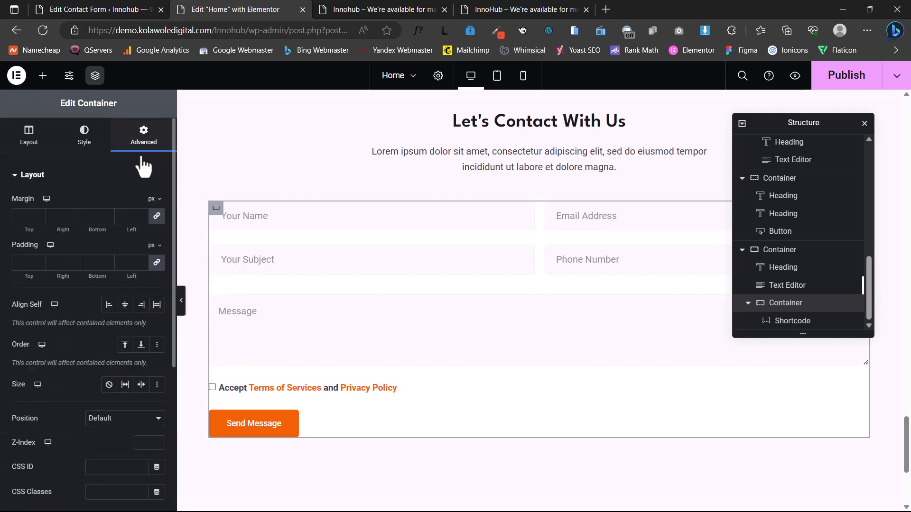
{"action": "left_click", "coordinate": [128, 261]}
{"action": "type", "text": "50"}
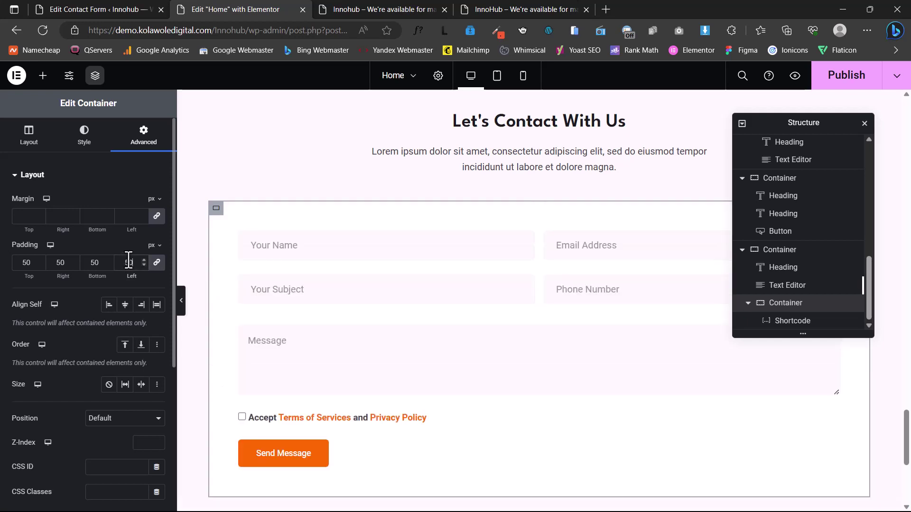
{"action": "scroll", "coordinate": [379, 295], "scroll_direction": "down", "scroll_amount": 2}
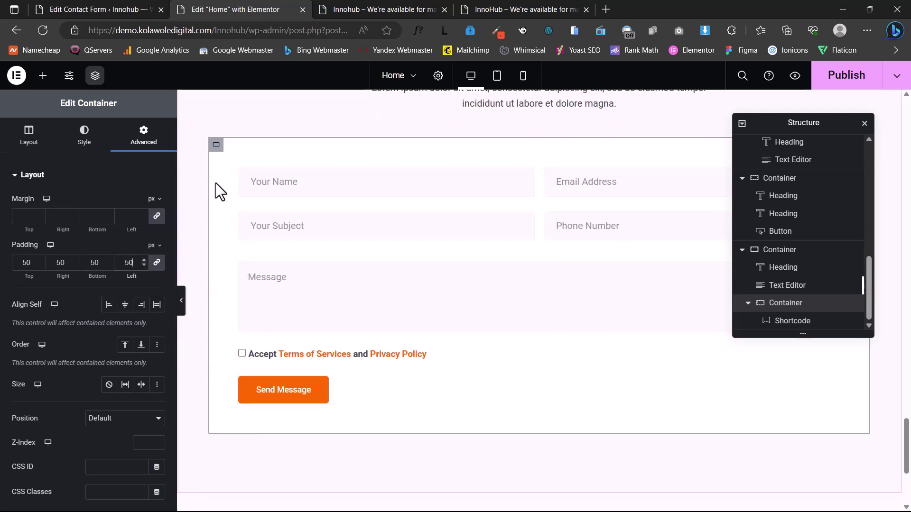
{"action": "scroll", "coordinate": [210, 192], "scroll_direction": "up", "scroll_amount": 2}
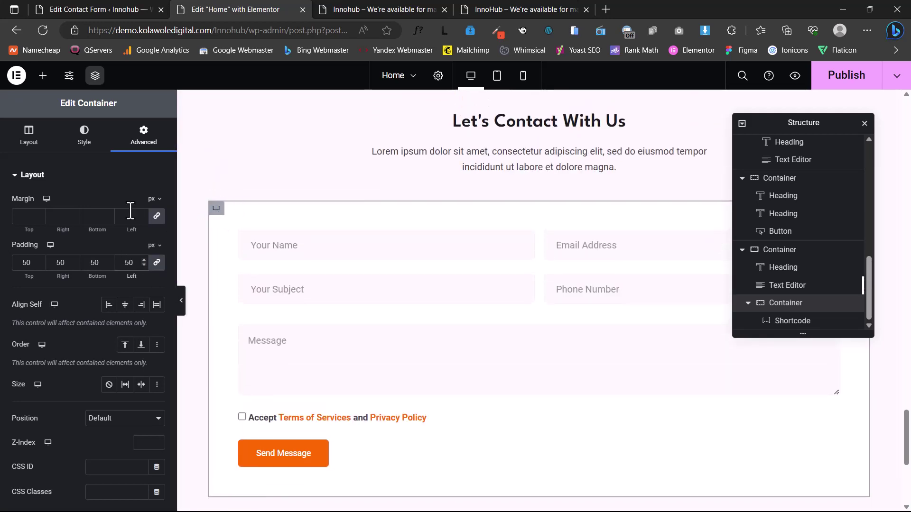
Round the form container's corners with a border radius of 8 px on all corners.
{"action": "scroll", "coordinate": [61, 313], "scroll_direction": "down", "scroll_amount": 3}
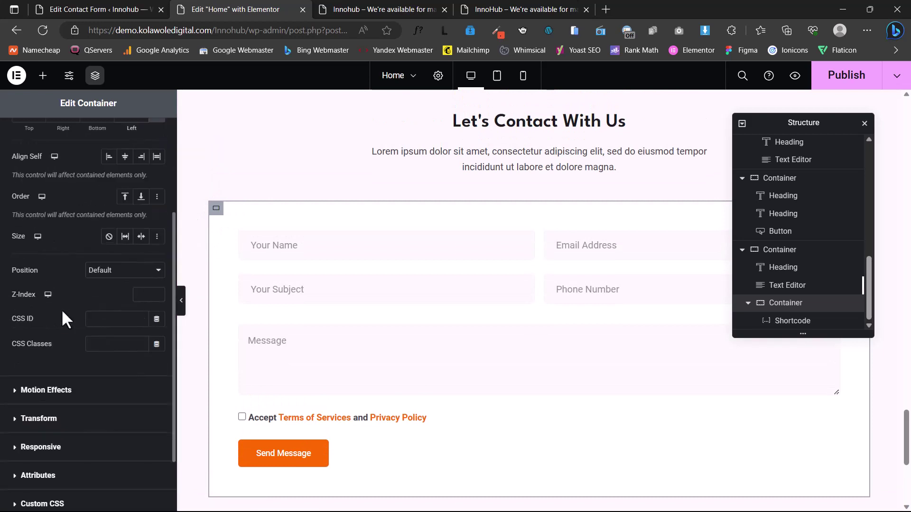
{"action": "scroll", "coordinate": [50, 412], "scroll_direction": "down", "scroll_amount": 2}
{"action": "scroll", "coordinate": [81, 333], "scroll_direction": "up", "scroll_amount": 5}
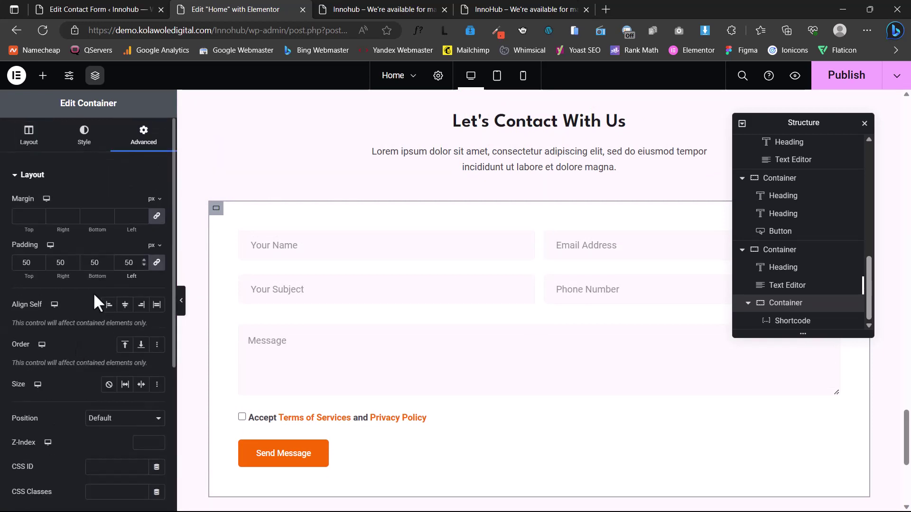
{"action": "left_click", "coordinate": [87, 143]}
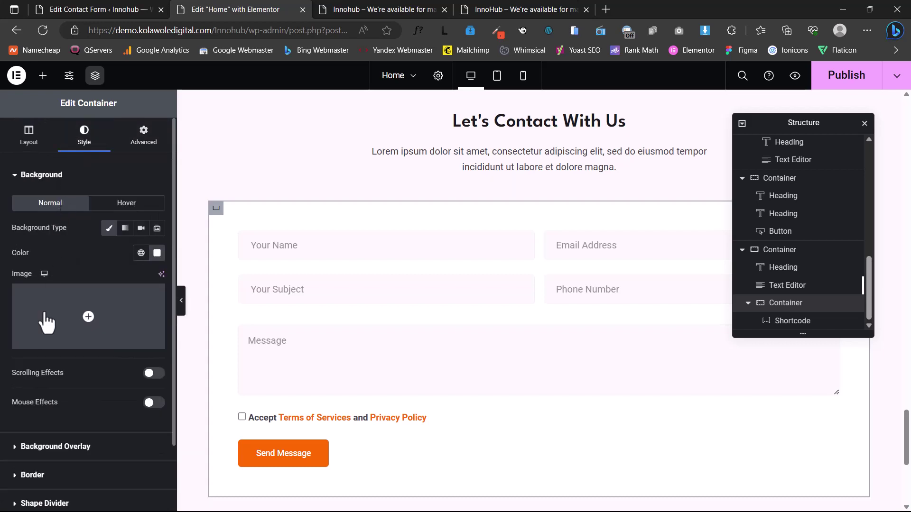
{"action": "scroll", "coordinate": [57, 360], "scroll_direction": "down", "scroll_amount": 2}
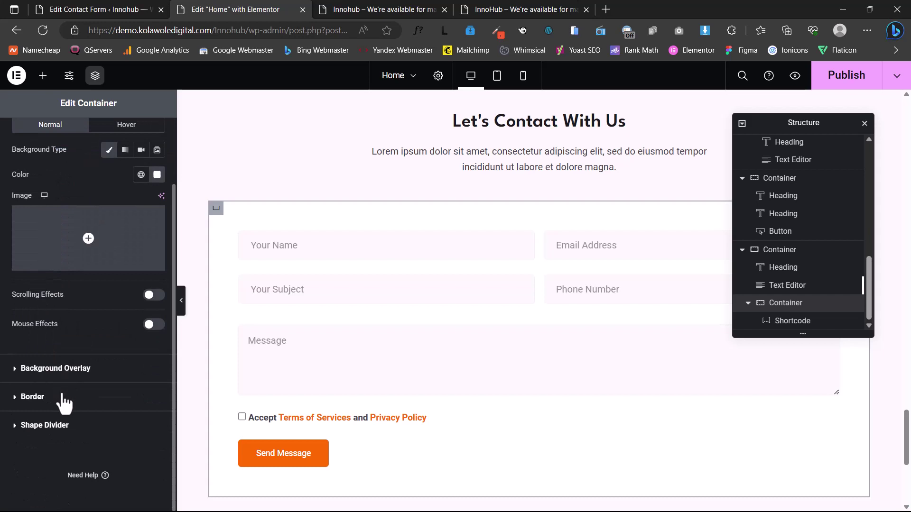
{"action": "left_click", "coordinate": [87, 382]}
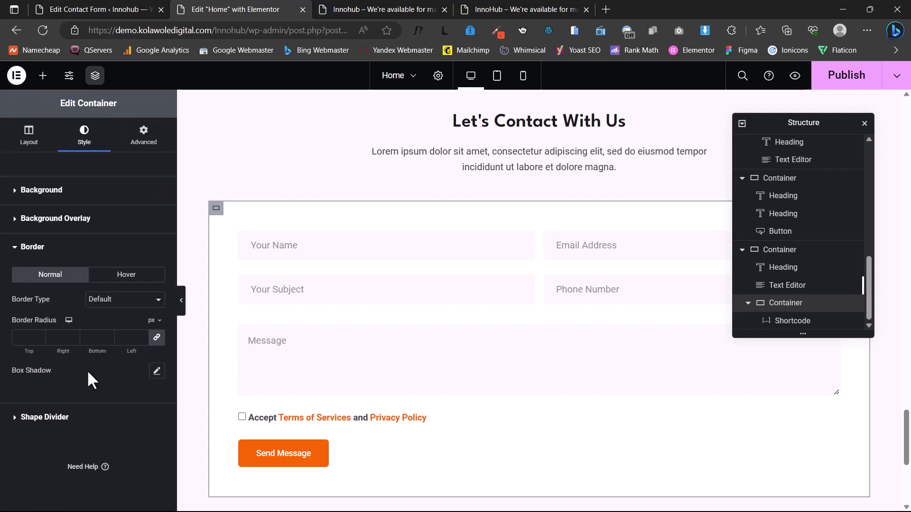
{"action": "left_click", "coordinate": [126, 333]}
{"action": "type", "text": "8"}
Apply the global Heading 1 font to the "Let's Contact With Us" heading and open its typography settings.
{"action": "scroll", "coordinate": [321, 105], "scroll_direction": "up", "scroll_amount": 1}
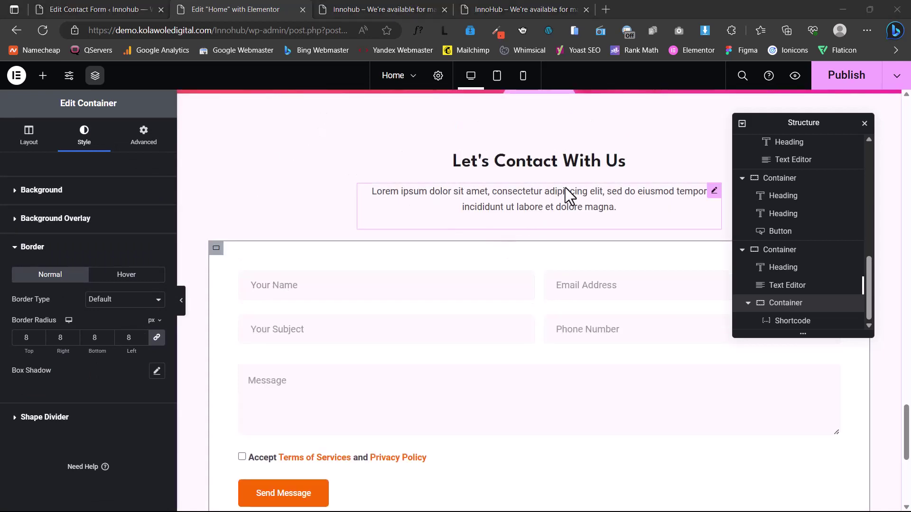
{"action": "scroll", "coordinate": [568, 186], "scroll_direction": "up", "scroll_amount": 1}
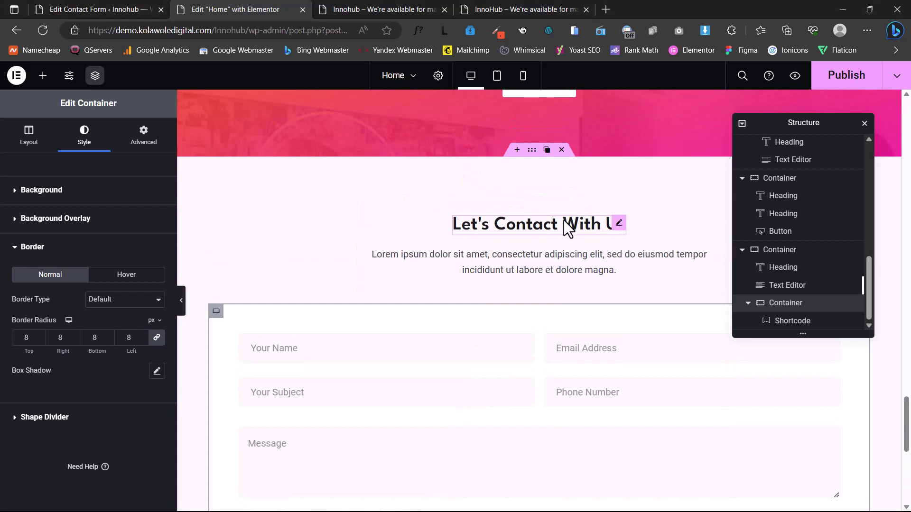
{"action": "left_click", "coordinate": [506, 231]}
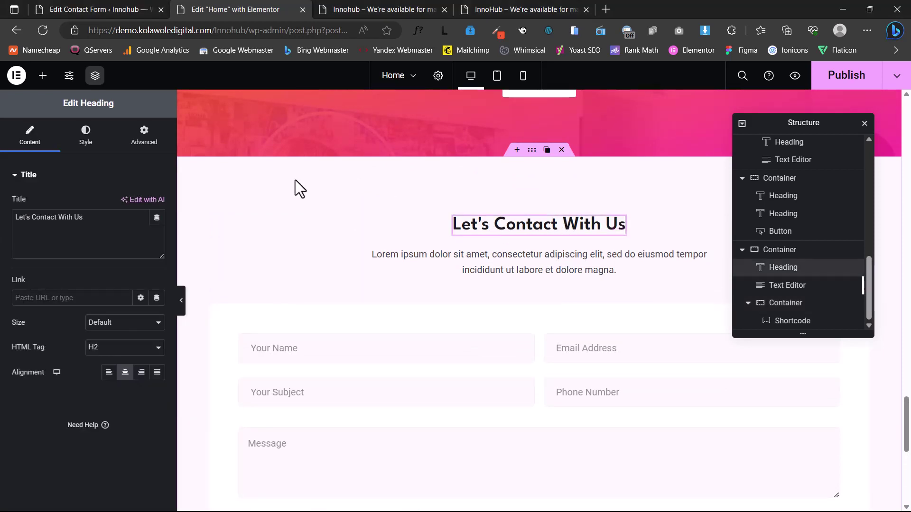
{"action": "left_click", "coordinate": [86, 142]}
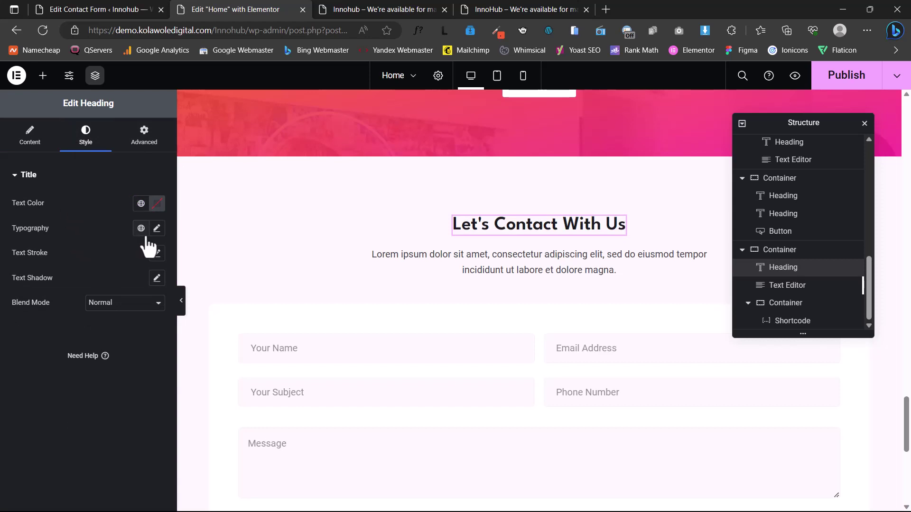
{"action": "left_click", "coordinate": [147, 234]}
{"action": "scroll", "coordinate": [138, 320], "scroll_direction": "down", "scroll_amount": 2}
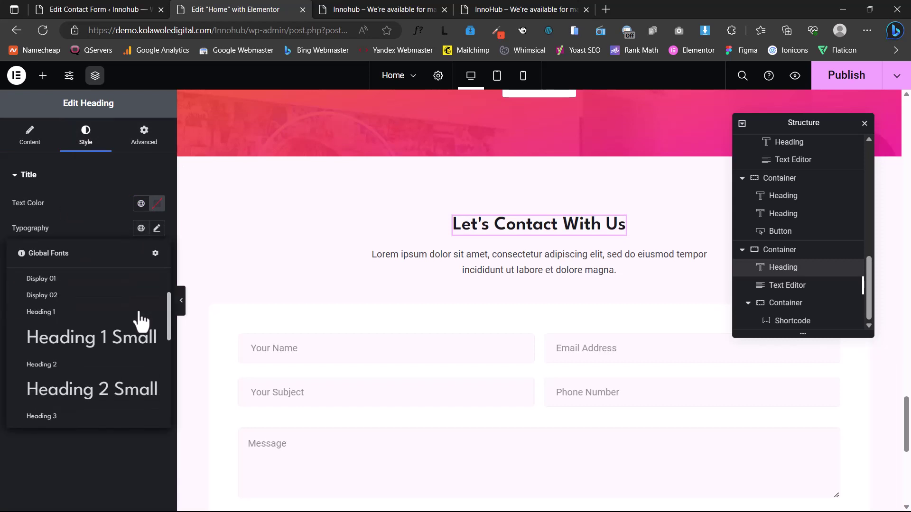
{"action": "left_click", "coordinate": [63, 312]}
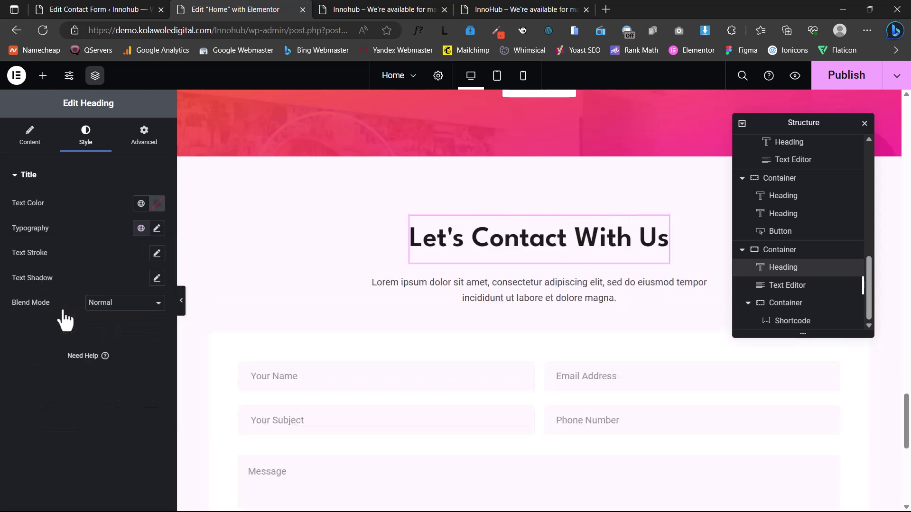
{"action": "left_click", "coordinate": [172, 231]}
Review the contact section, then examine the form and the contact info cards below it on the reference site.
{"action": "scroll", "coordinate": [502, 294], "scroll_direction": "down", "scroll_amount": 1}
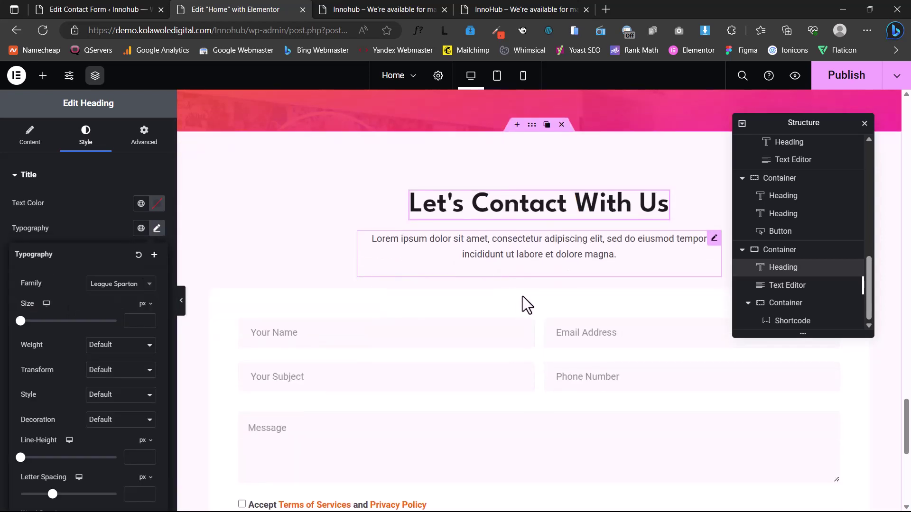
{"action": "scroll", "coordinate": [522, 296], "scroll_direction": "down", "scroll_amount": 6}
{"action": "scroll", "coordinate": [522, 296], "scroll_direction": "up", "scroll_amount": 7}
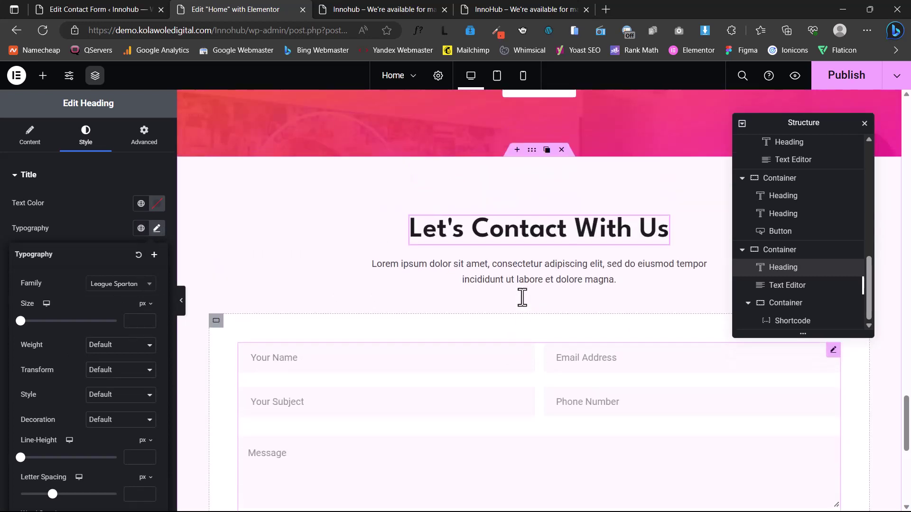
{"action": "scroll", "coordinate": [523, 297], "scroll_direction": "down", "scroll_amount": 7}
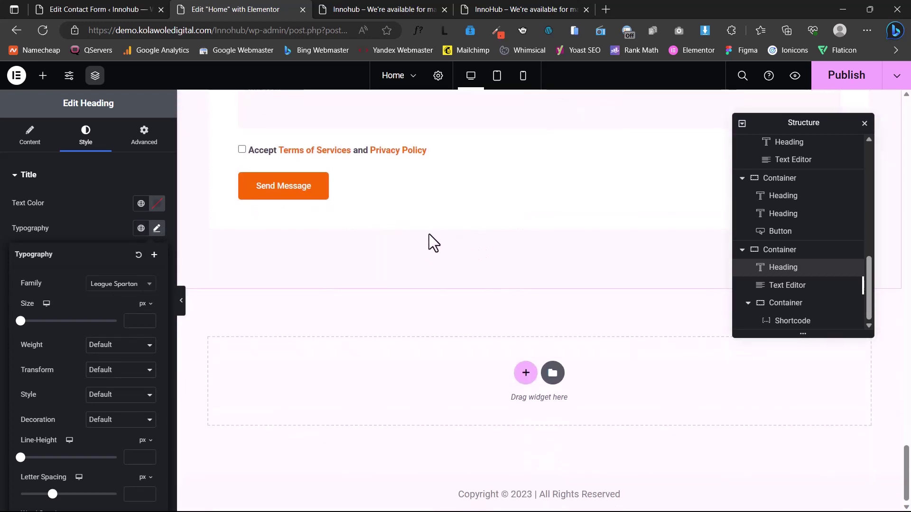
{"action": "left_click", "coordinate": [532, 8]}
{"action": "scroll", "coordinate": [451, 323], "scroll_direction": "down", "scroll_amount": 5}
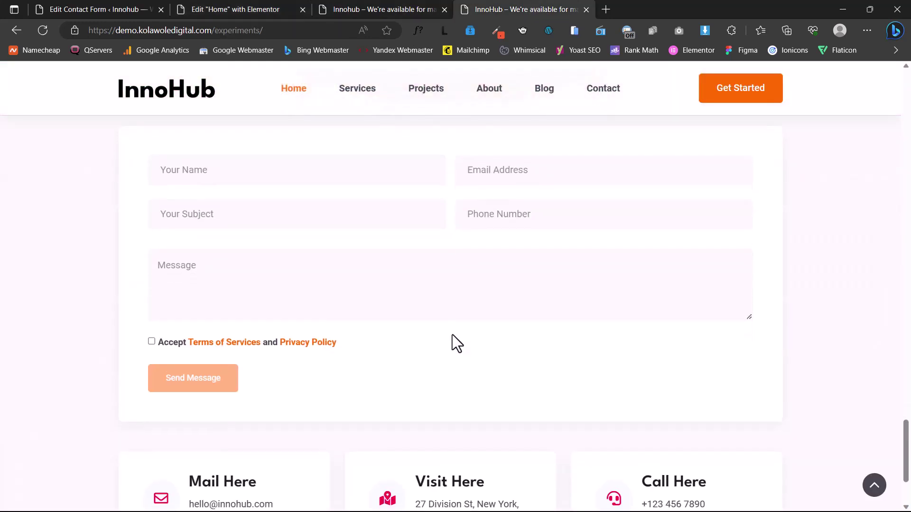
{"action": "scroll", "coordinate": [452, 334], "scroll_direction": "down", "scroll_amount": 3}
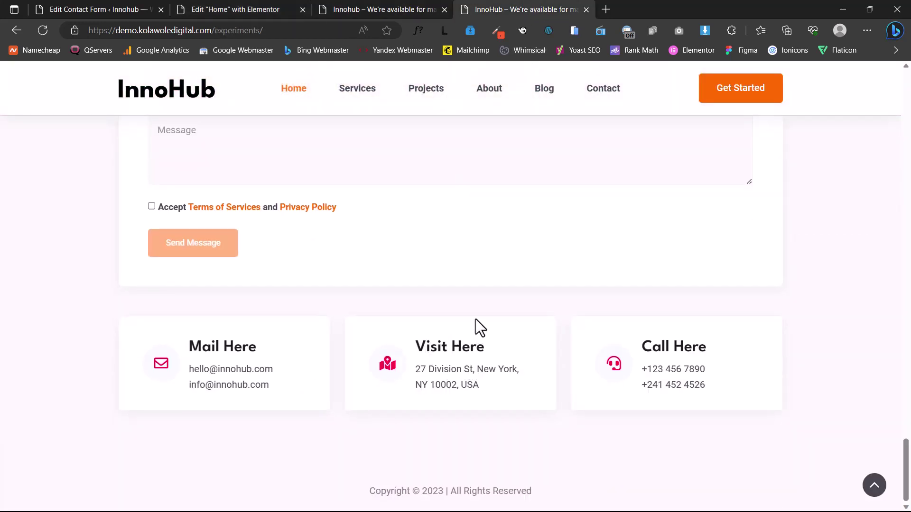
Return to the Home page editor and copy the container holding the icon boxes in the "Services We Provided" section.
{"action": "left_click", "coordinate": [223, 8]}
{"action": "scroll", "coordinate": [498, 255], "scroll_direction": "up", "scroll_amount": 4}
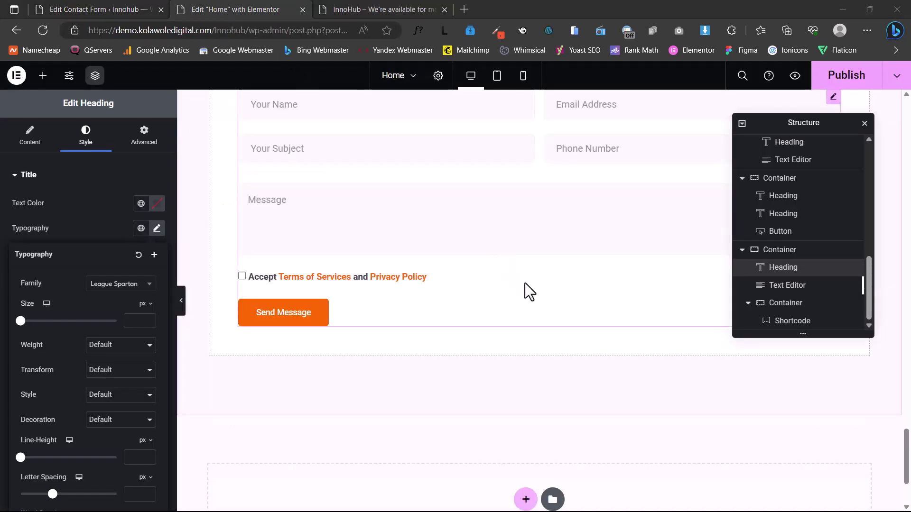
{"action": "scroll", "coordinate": [529, 280], "scroll_direction": "up", "scroll_amount": 1}
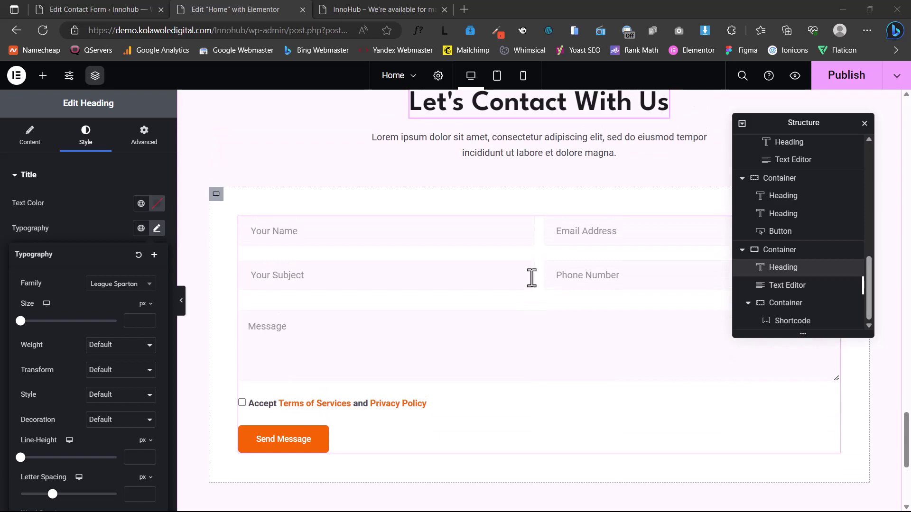
{"action": "scroll", "coordinate": [531, 278], "scroll_direction": "up", "scroll_amount": 15}
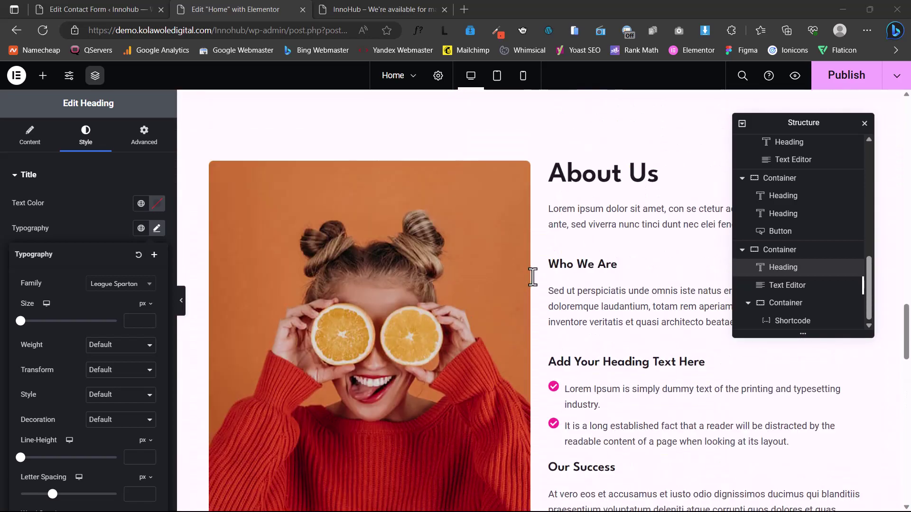
{"action": "scroll", "coordinate": [532, 276], "scroll_direction": "up", "scroll_amount": 13}
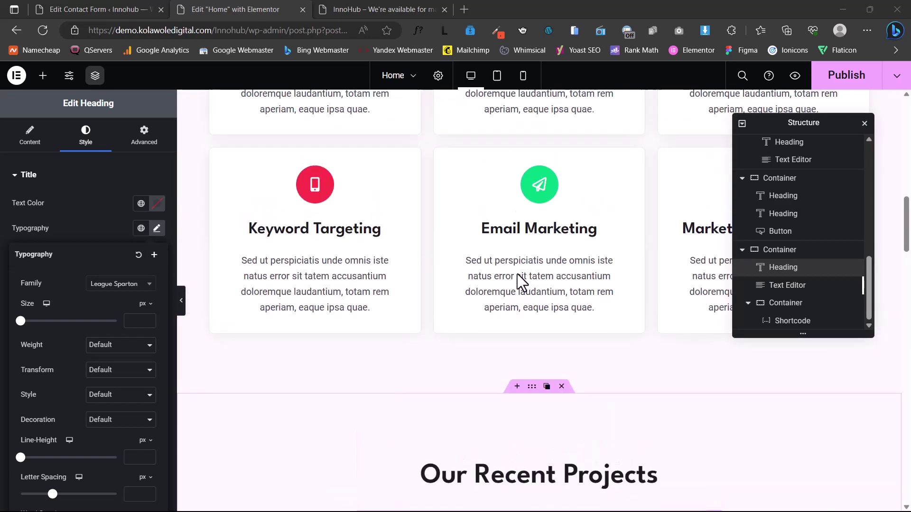
{"action": "scroll", "coordinate": [517, 274], "scroll_direction": "up", "scroll_amount": 5}
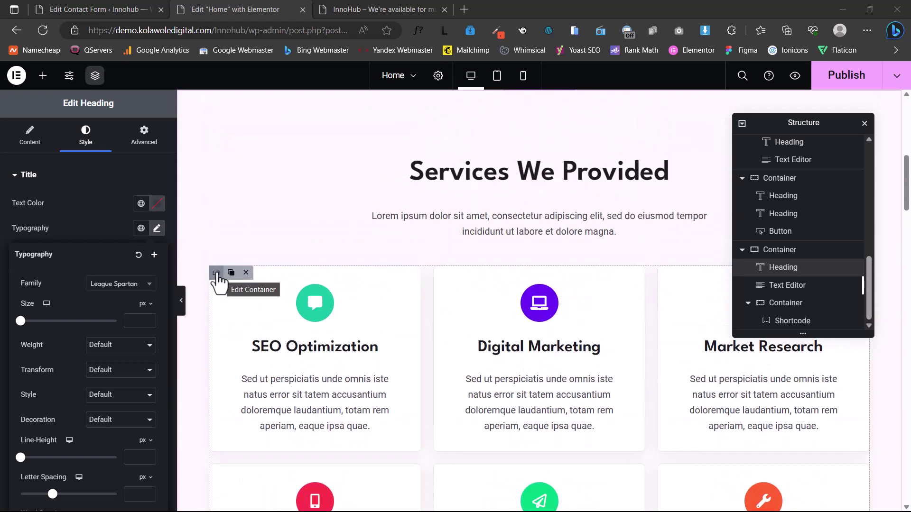
{"action": "right_click", "coordinate": [217, 275]}
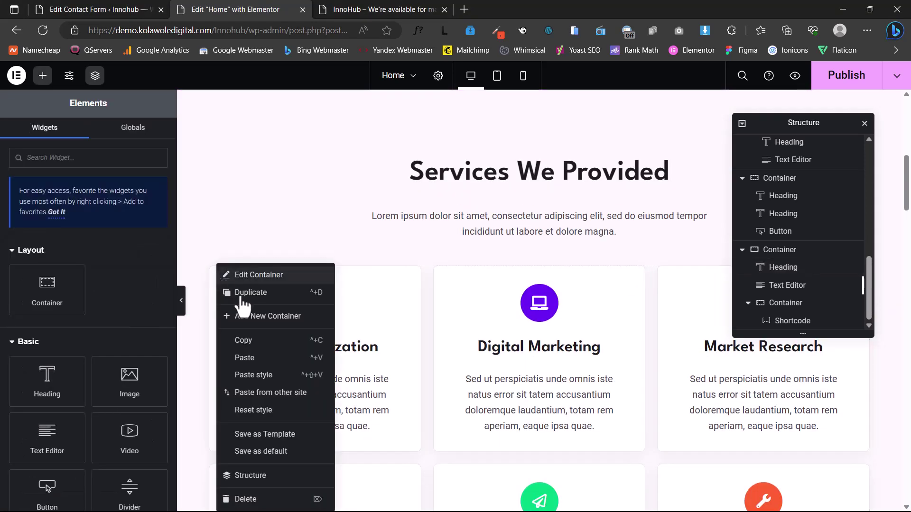
{"action": "left_click", "coordinate": [244, 345]}
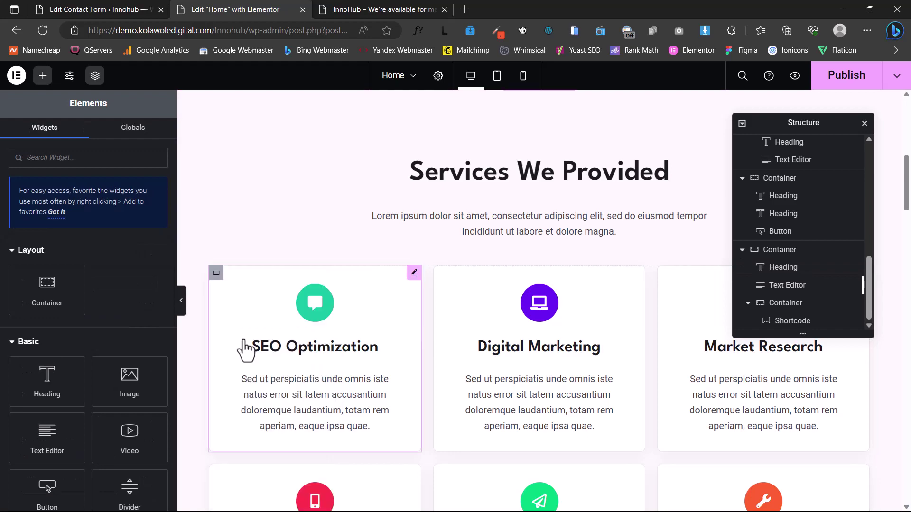
Paste the copied icon box container into the "Let's Contact With Us" section, below the form.
{"action": "scroll", "coordinate": [567, 337], "scroll_direction": "down", "scroll_amount": 10}
{"action": "scroll", "coordinate": [568, 334], "scroll_direction": "down", "scroll_amount": 15}
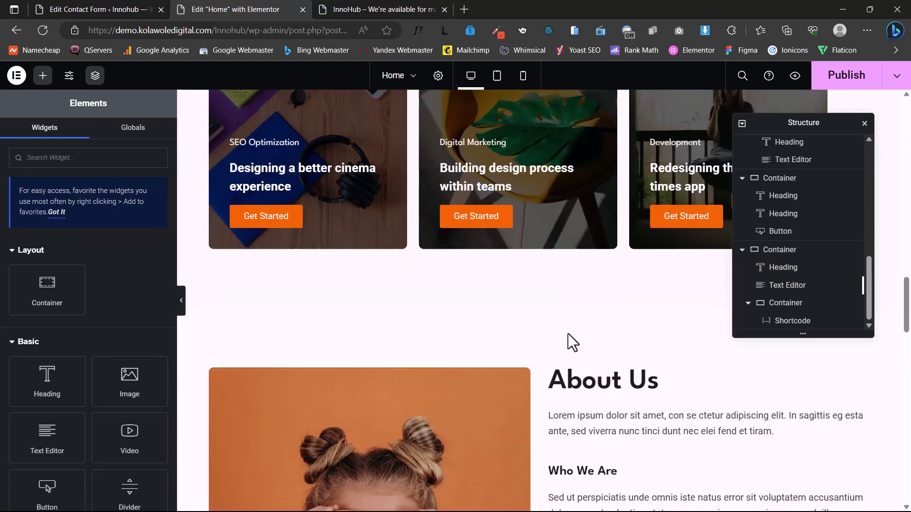
{"action": "scroll", "coordinate": [498, 333], "scroll_direction": "down", "scroll_amount": 4}
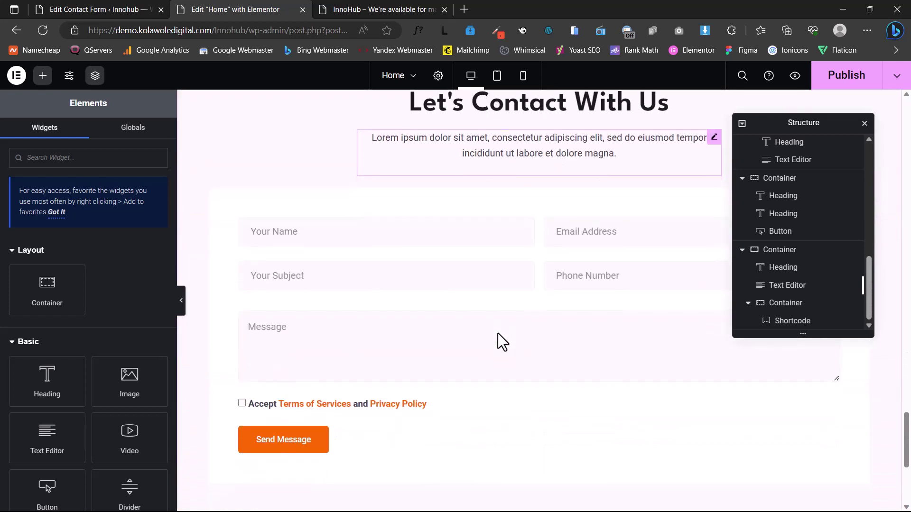
{"action": "scroll", "coordinate": [498, 340], "scroll_direction": "up", "scroll_amount": 4}
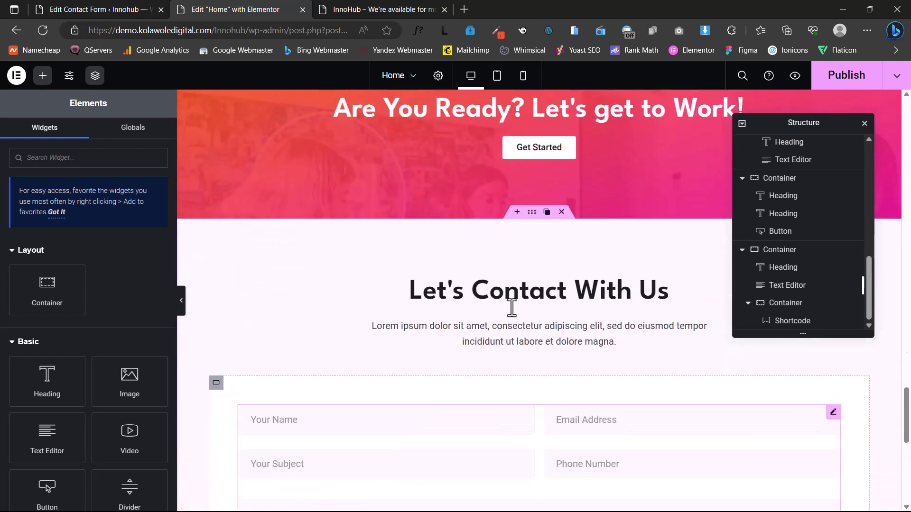
{"action": "right_click", "coordinate": [532, 217]}
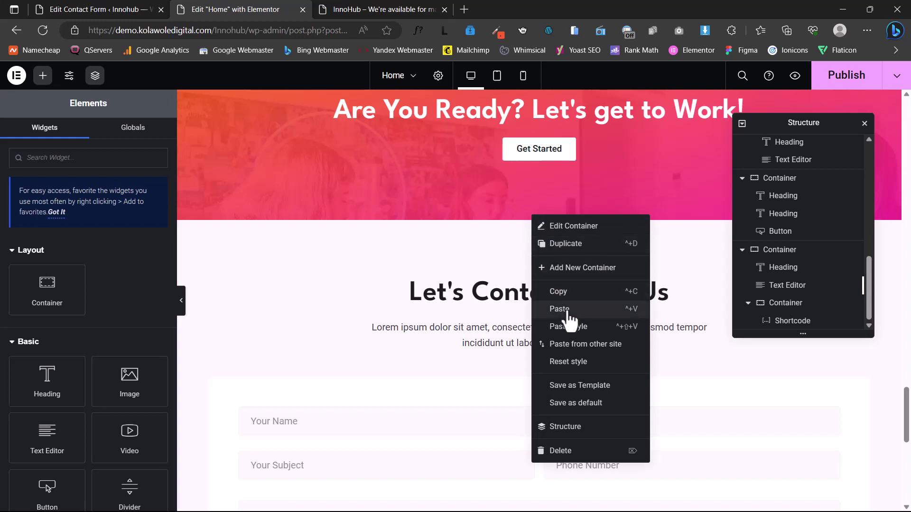
{"action": "left_click", "coordinate": [416, 323]}
{"action": "scroll", "coordinate": [417, 323], "scroll_direction": "down", "scroll_amount": 10}
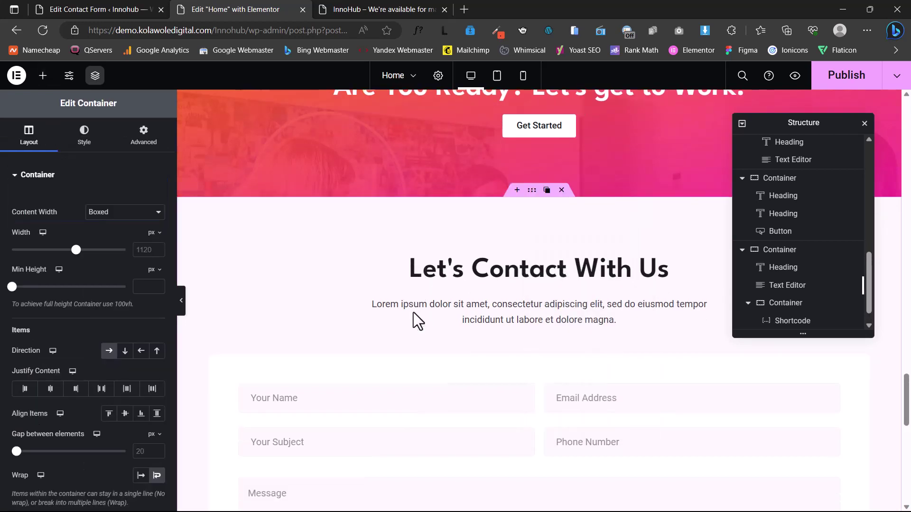
{"action": "scroll", "coordinate": [414, 312], "scroll_direction": "down", "scroll_amount": 4}
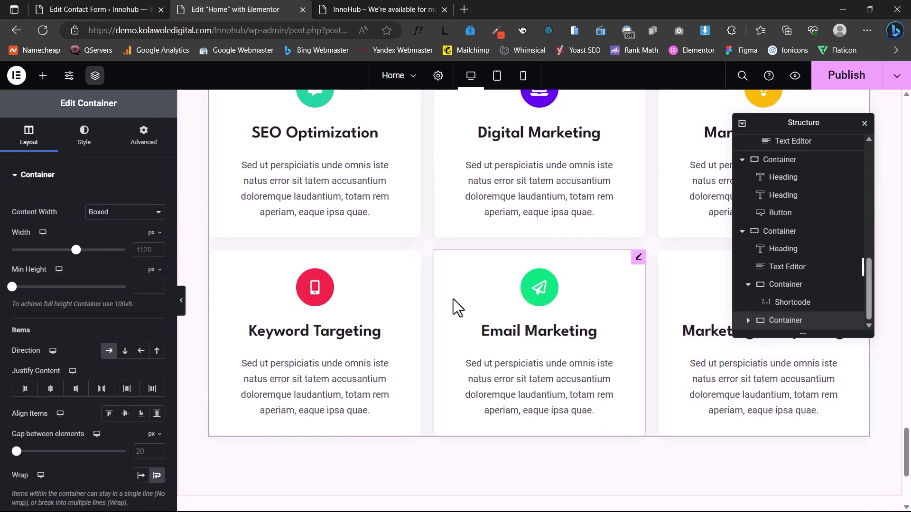
Replace the icon of the pasted "SEO Optimization" box with the outlined Envelope icon from the icon library.
{"action": "scroll", "coordinate": [394, 304], "scroll_direction": "up", "scroll_amount": 3}
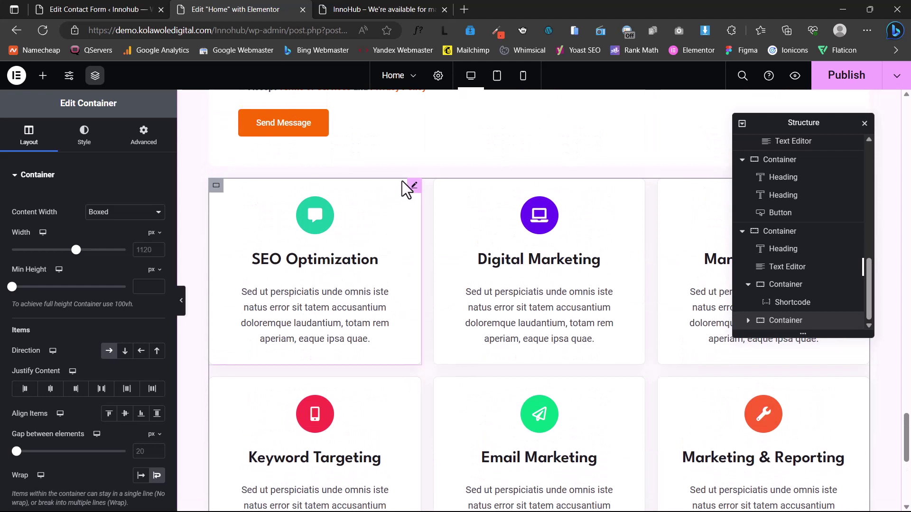
{"action": "mouse_move", "coordinate": [413, 188]}
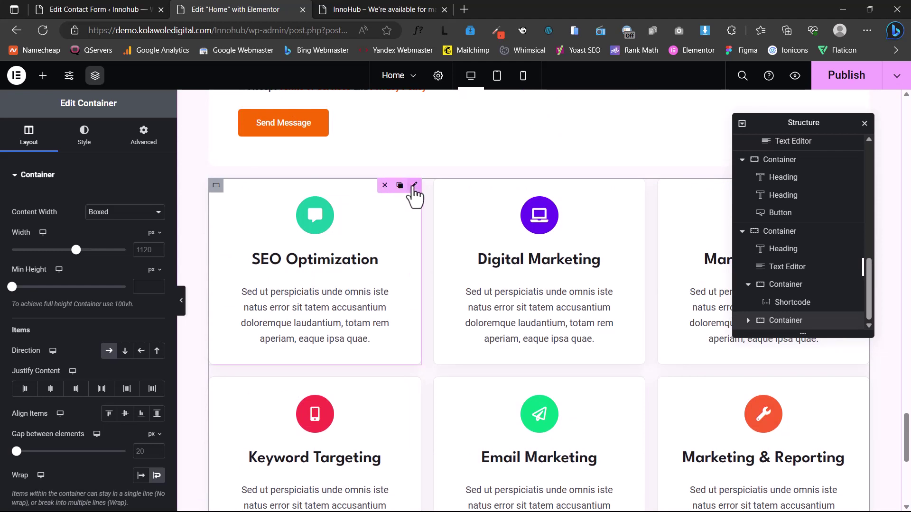
{"action": "left_click", "coordinate": [415, 186]}
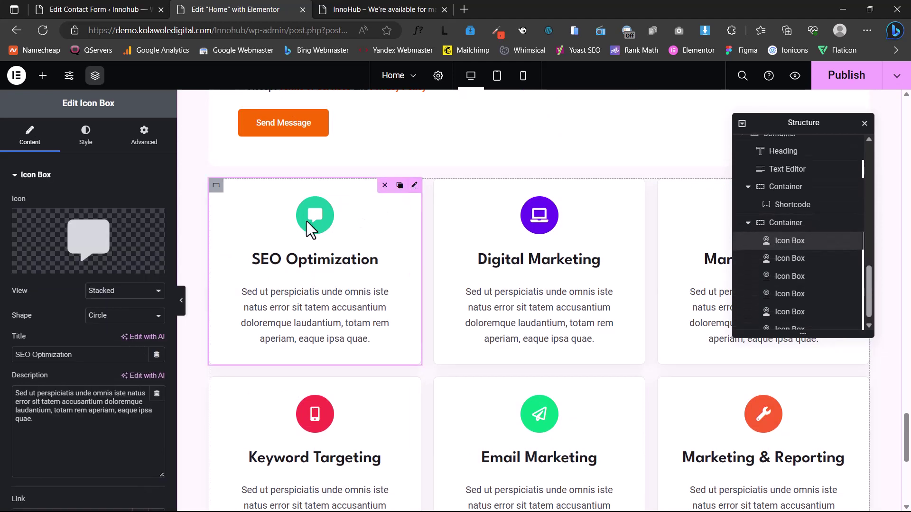
{"action": "mouse_move", "coordinate": [145, 228]}
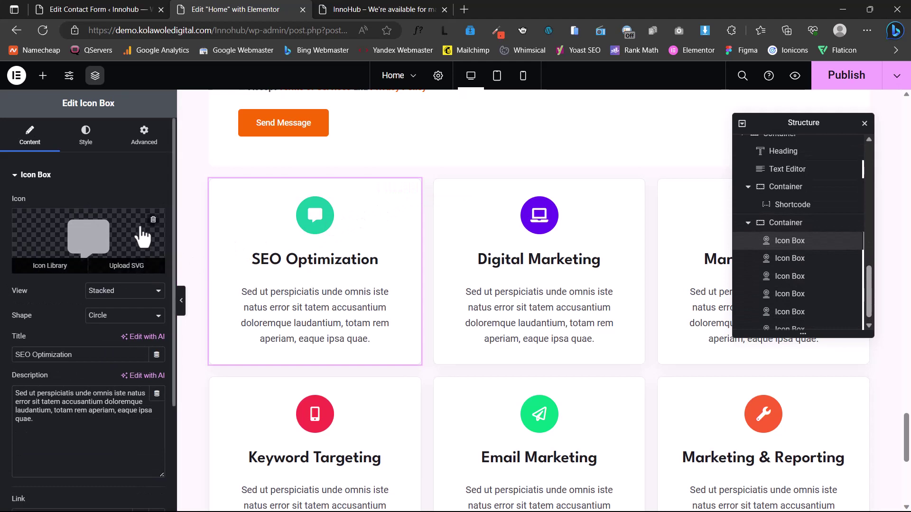
{"action": "left_click", "coordinate": [92, 246]}
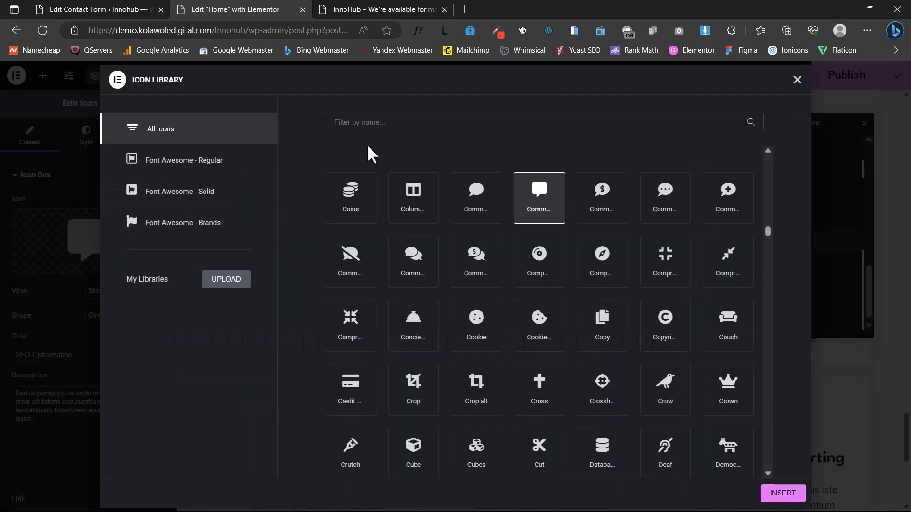
{"action": "left_click", "coordinate": [461, 124]}
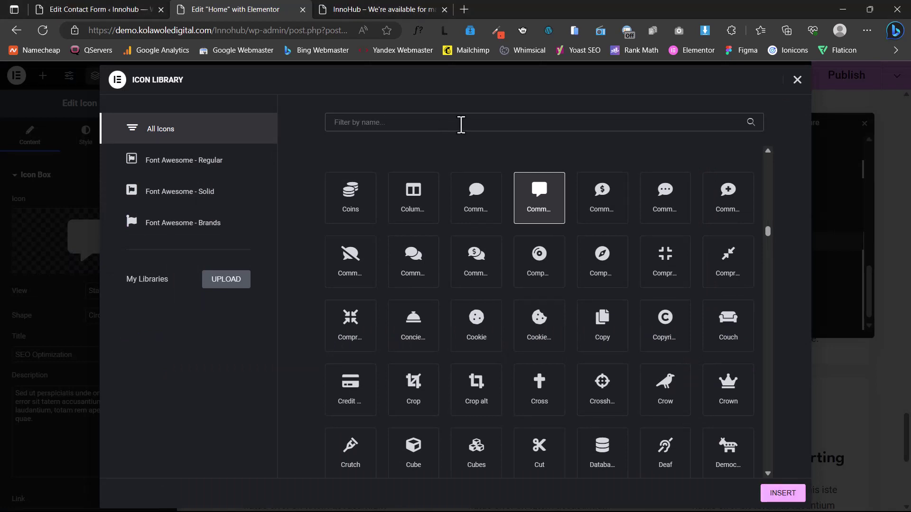
{"action": "type", "text": "env"}
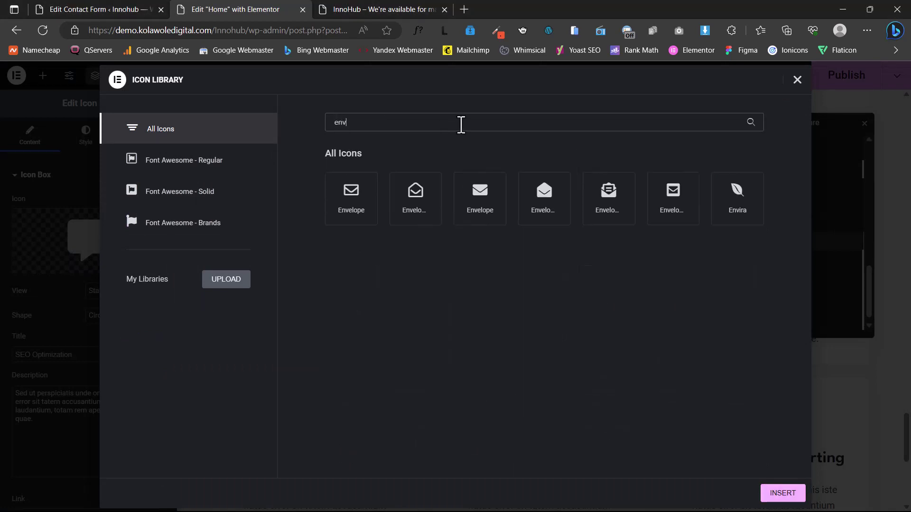
{"action": "left_click", "coordinate": [370, 206]}
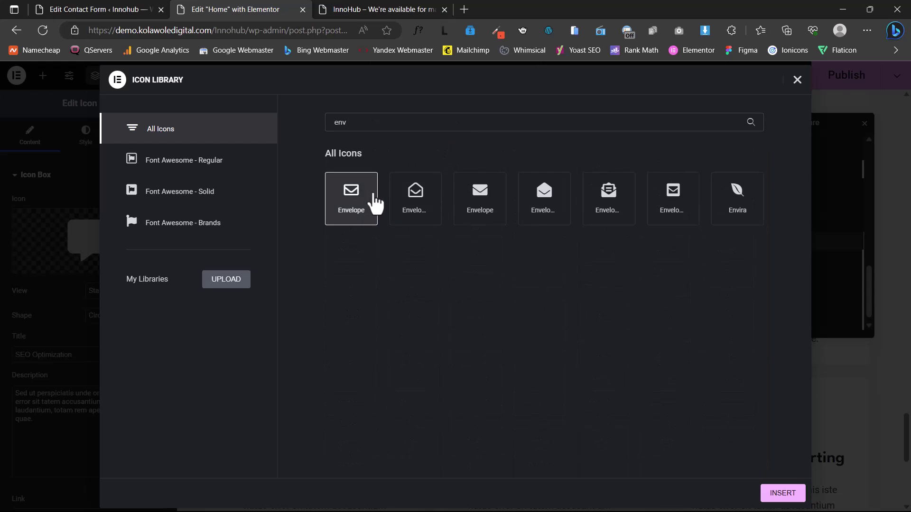
{"action": "left_click", "coordinate": [778, 494]}
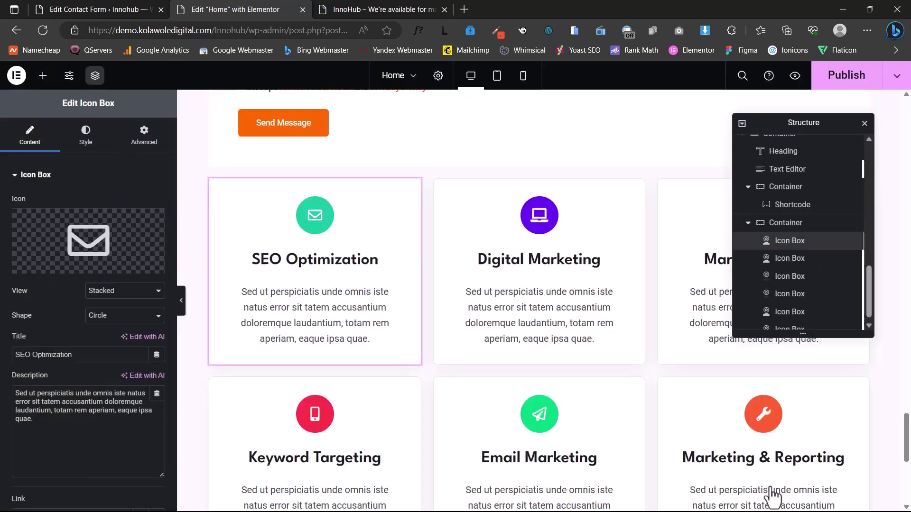
Set the envelope icon's secondary color to the global Persian-Rose and its primary color to Icon Background.
{"action": "left_click", "coordinate": [87, 147]}
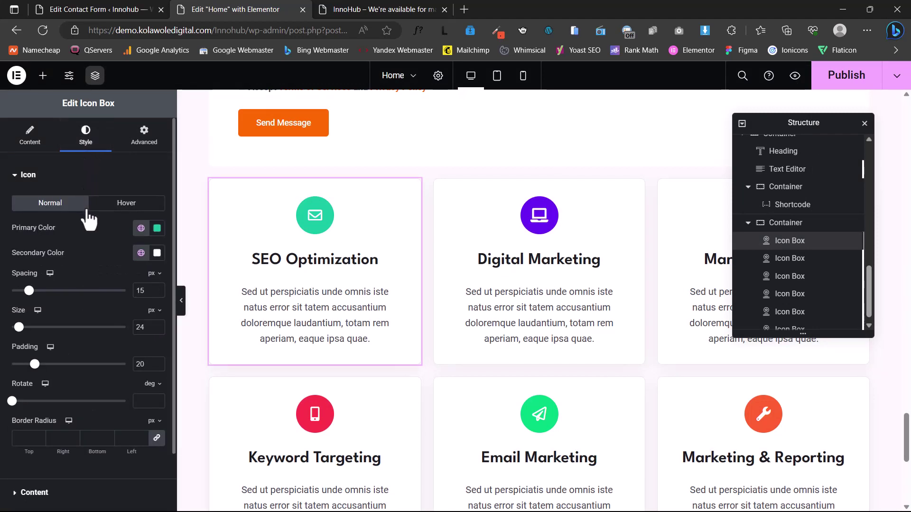
{"action": "left_click", "coordinate": [140, 253]}
{"action": "scroll", "coordinate": [69, 376], "scroll_direction": "down", "scroll_amount": 1}
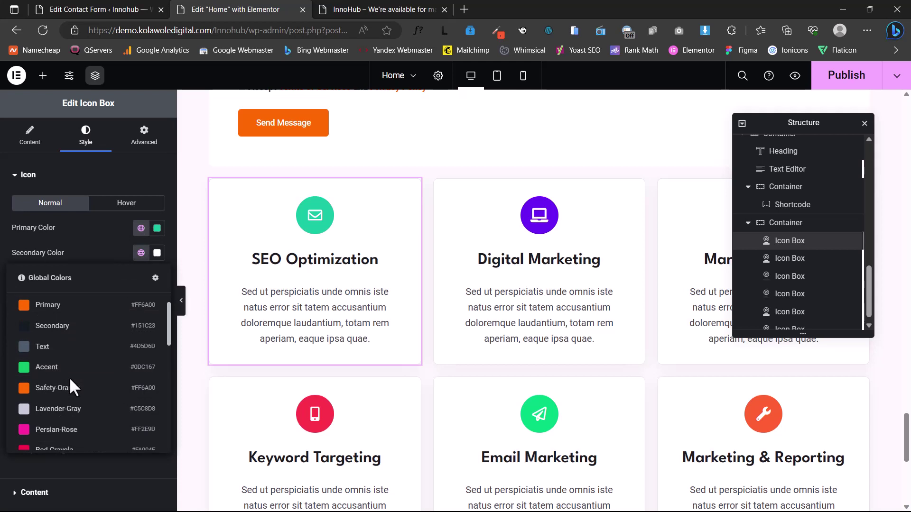
{"action": "scroll", "coordinate": [70, 379], "scroll_direction": "down", "scroll_amount": 1}
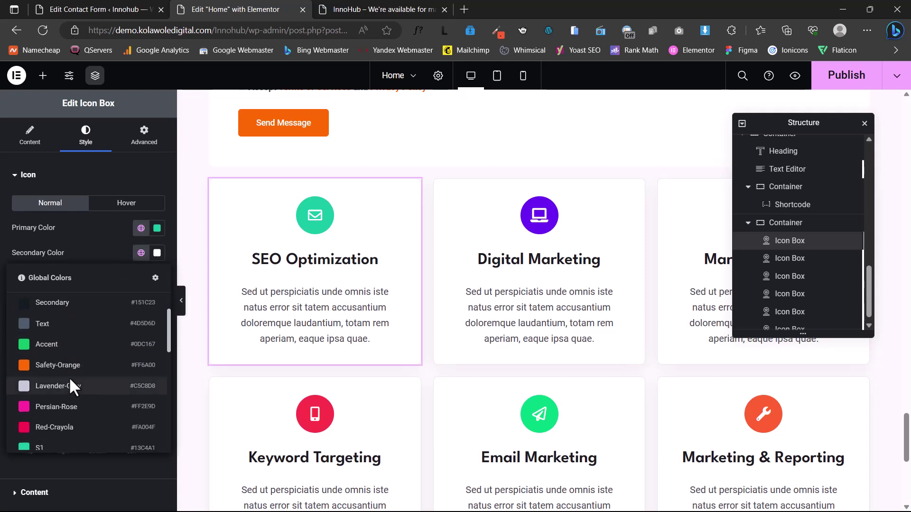
{"action": "left_click", "coordinate": [56, 407]}
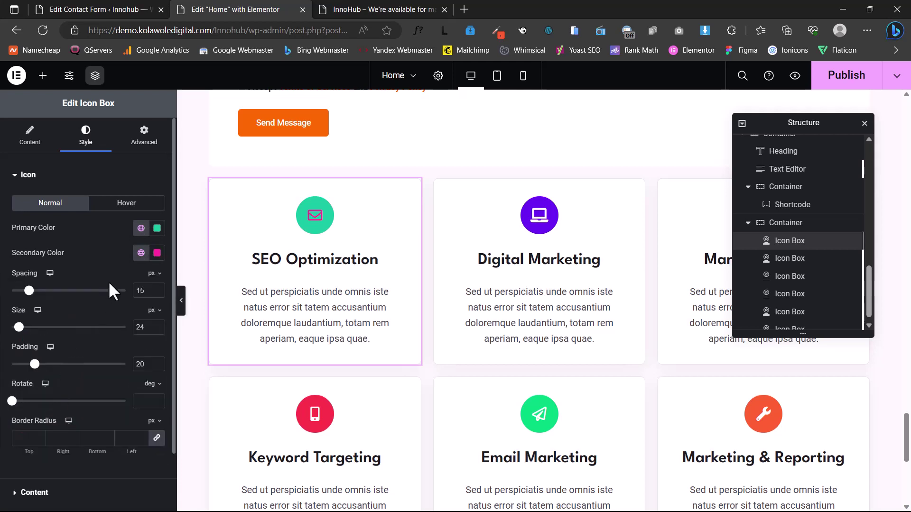
{"action": "left_click", "coordinate": [137, 230]}
{"action": "scroll", "coordinate": [98, 342], "scroll_direction": "down", "scroll_amount": 2}
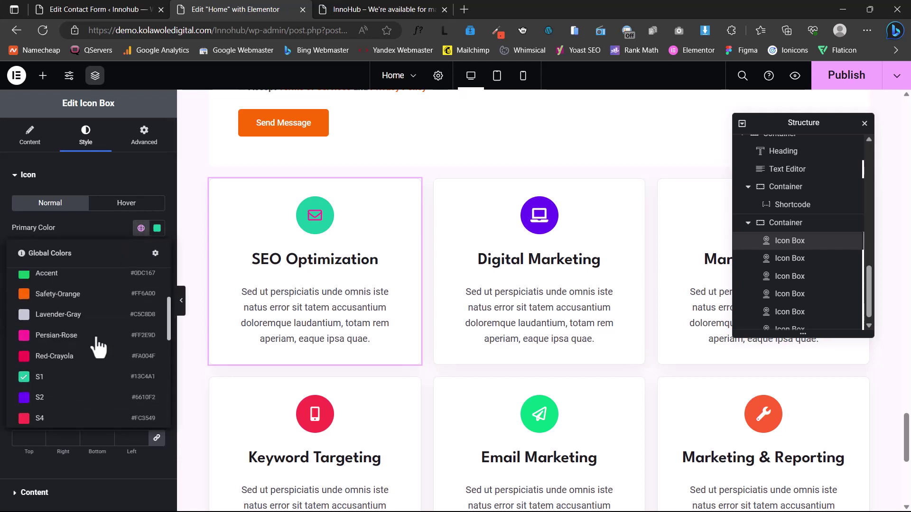
{"action": "scroll", "coordinate": [94, 344], "scroll_direction": "down", "scroll_amount": 5}
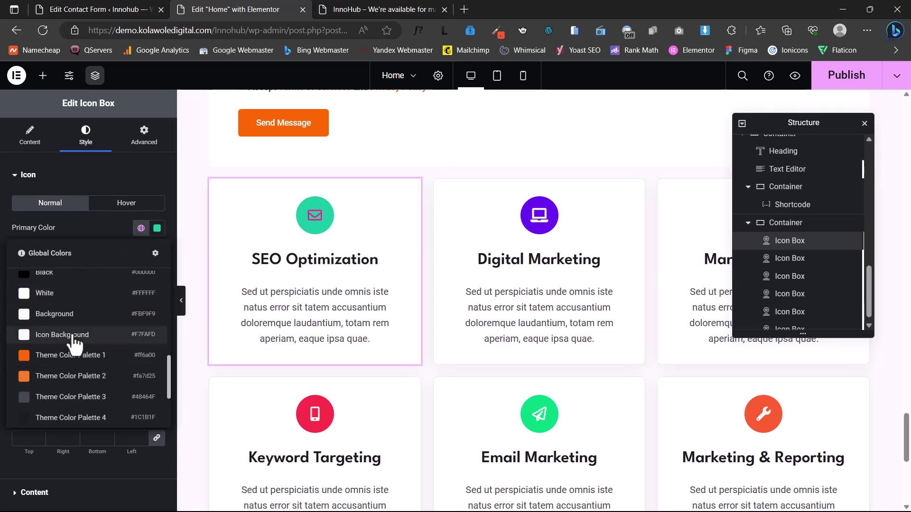
{"action": "left_click", "coordinate": [74, 335]}
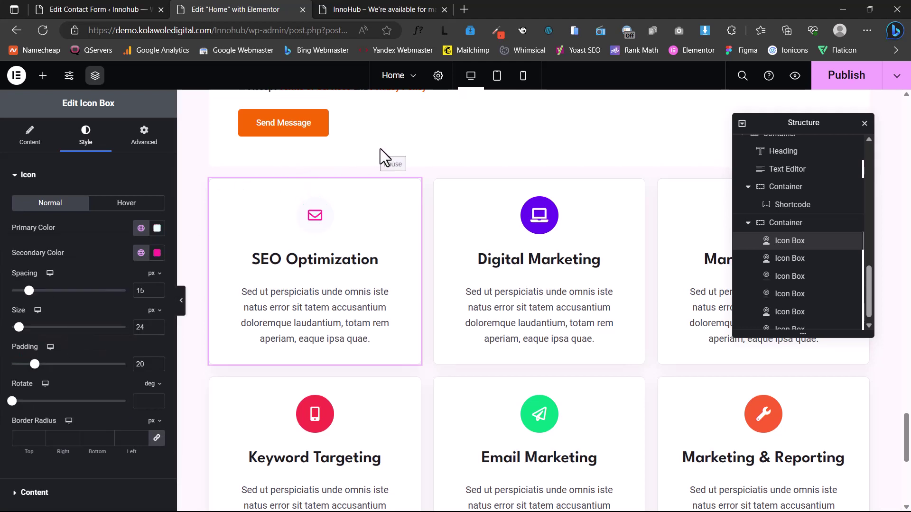
Change the "SEO Optimization" box's title to "Mail Here" and replace its description with the two contact e-mails from the clipboard history.
{"action": "left_click", "coordinate": [325, 182]}
{"action": "left_click_drag", "start_coordinate": [101, 356], "coordinate": [2, 363]}
{"action": "key", "text": "super+v"}
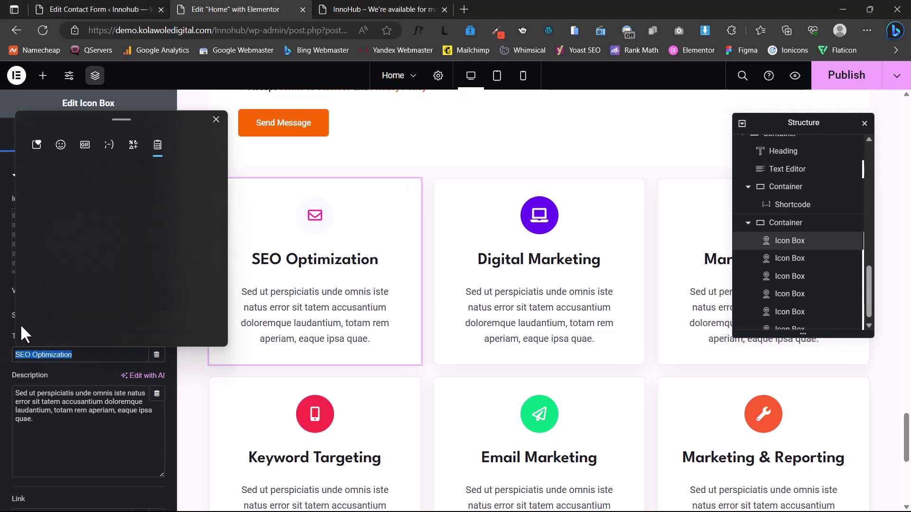
{"action": "left_click", "coordinate": [68, 251]}
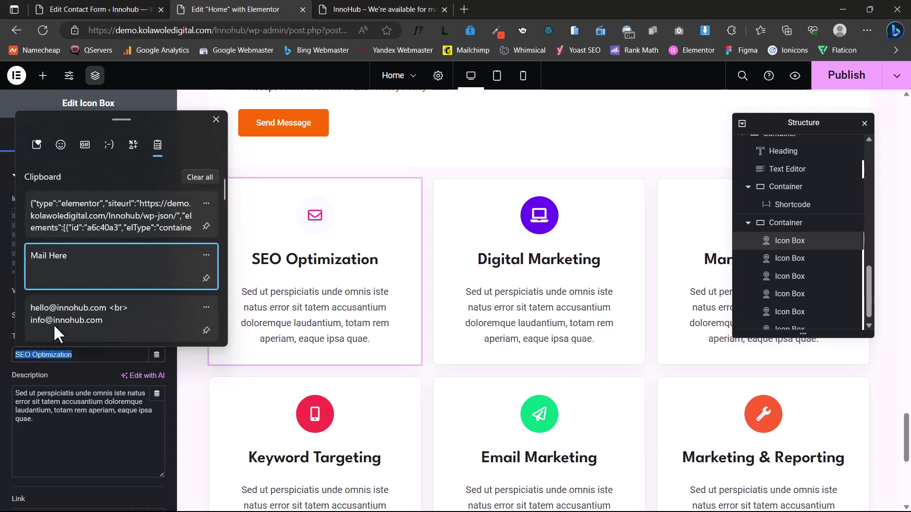
{"action": "triple_click", "coordinate": [55, 406]}
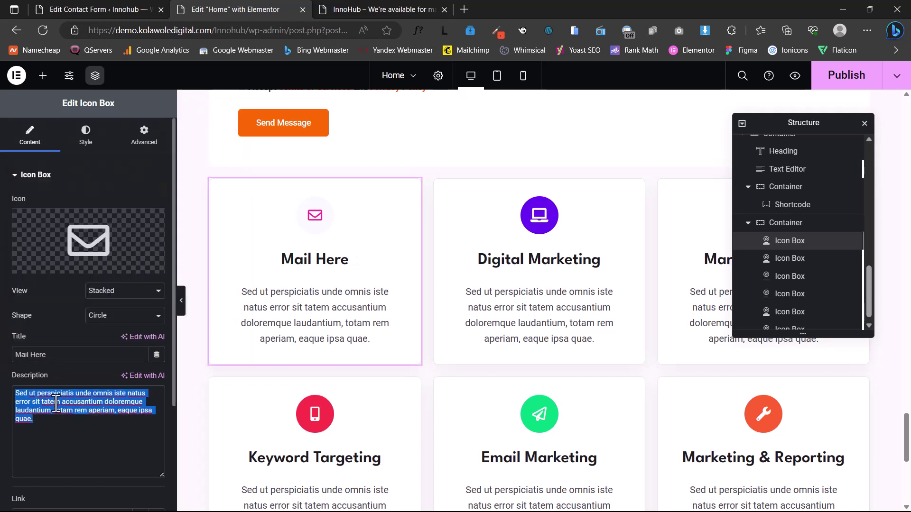
{"action": "key", "text": "super+v"}
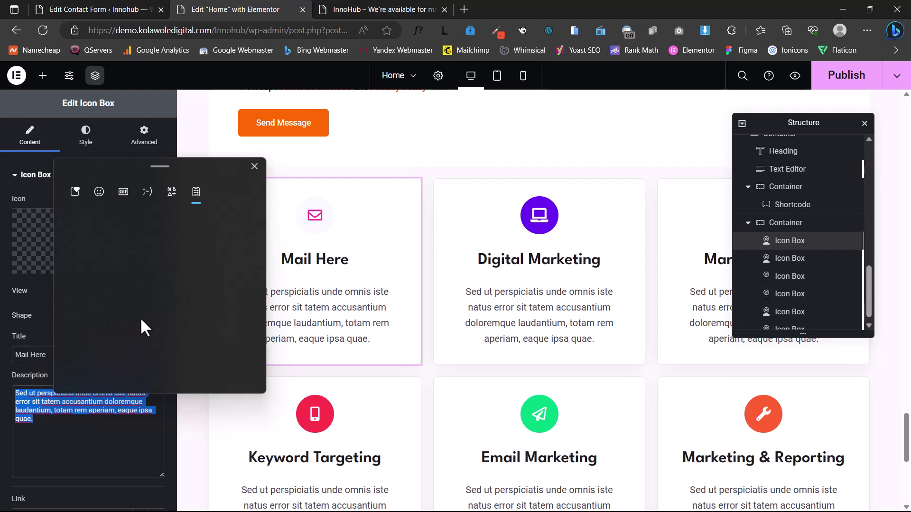
{"action": "key", "text": "Return"}
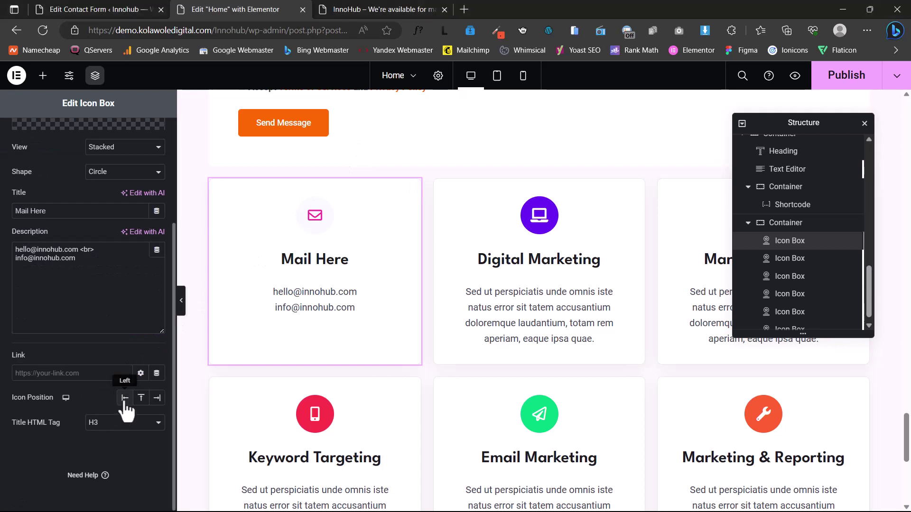
Set the "Mail Here" box's icon position to left and align its content to the left.
{"action": "left_click", "coordinate": [124, 399]}
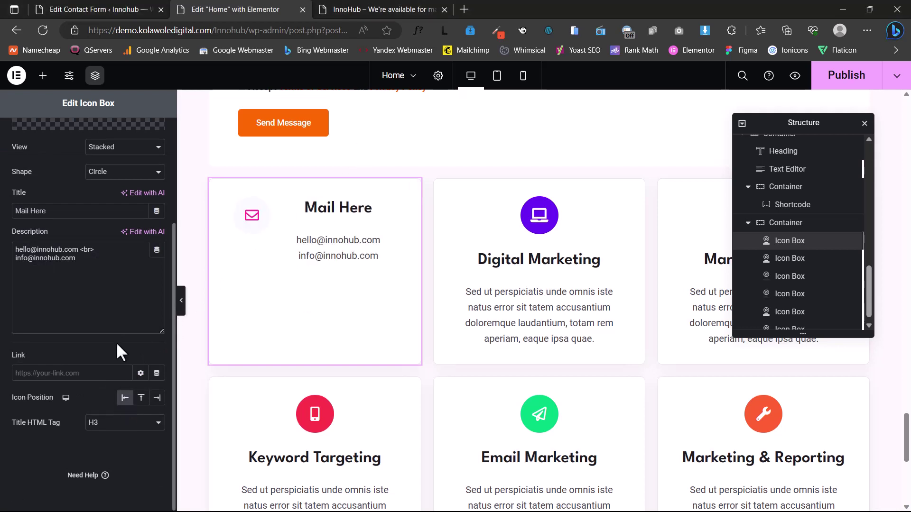
{"action": "scroll", "coordinate": [119, 340], "scroll_direction": "up", "scroll_amount": 3}
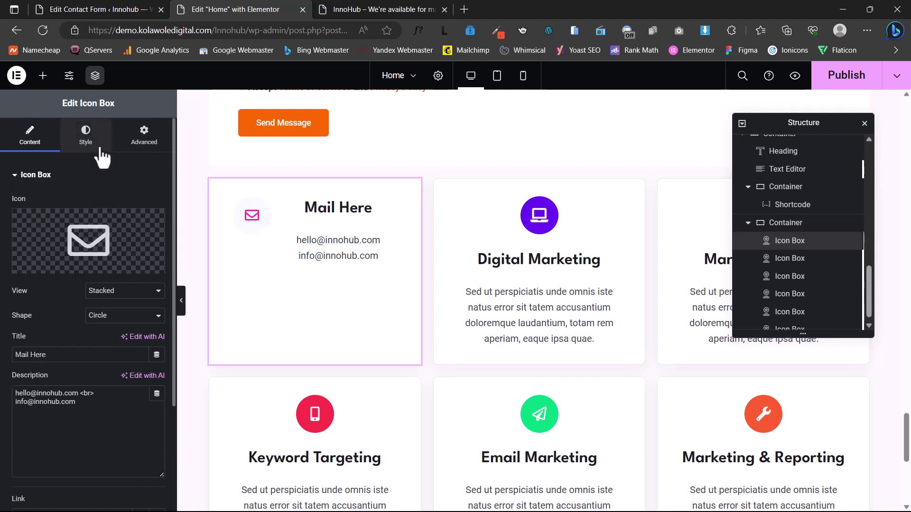
{"action": "left_click", "coordinate": [87, 137]}
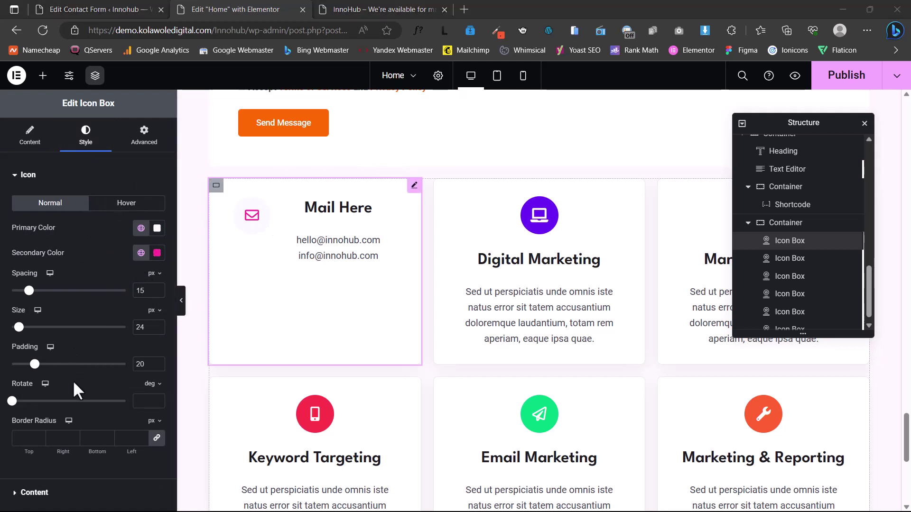
{"action": "scroll", "coordinate": [73, 394], "scroll_direction": "down", "scroll_amount": 2}
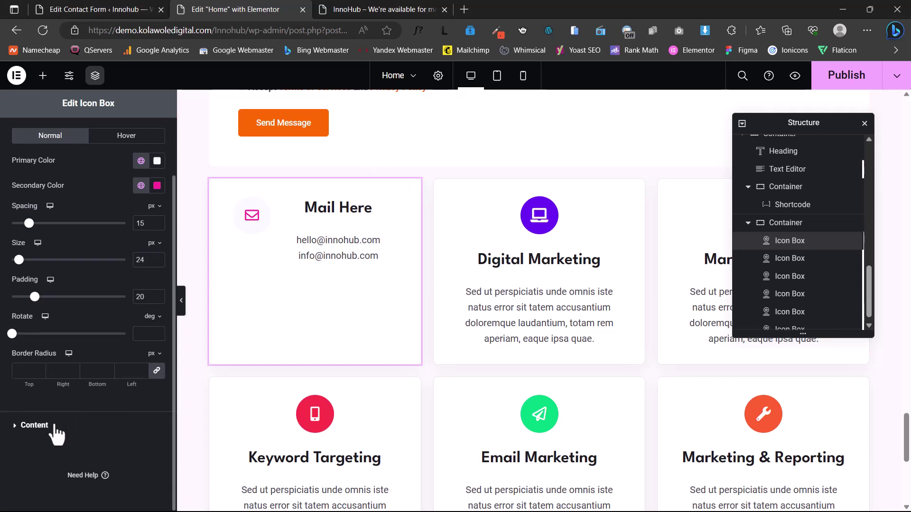
{"action": "left_click", "coordinate": [34, 425]}
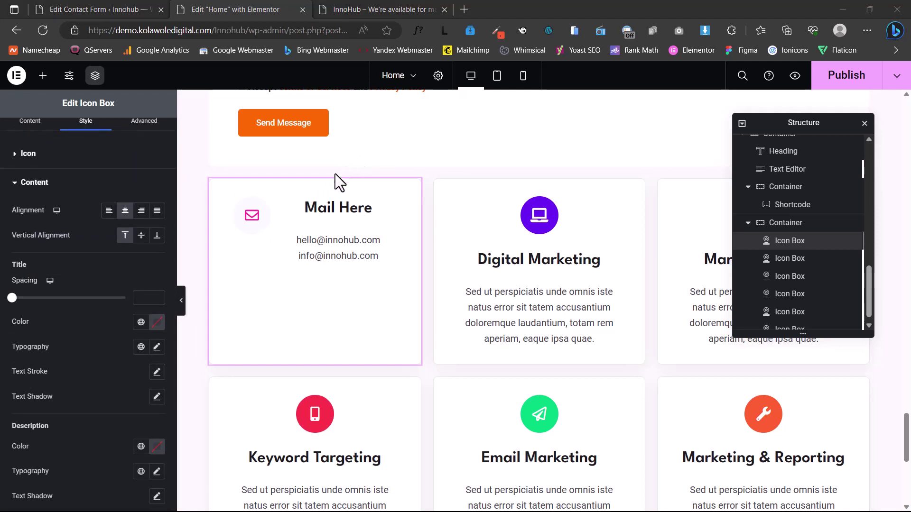
{"action": "left_click", "coordinate": [105, 213]}
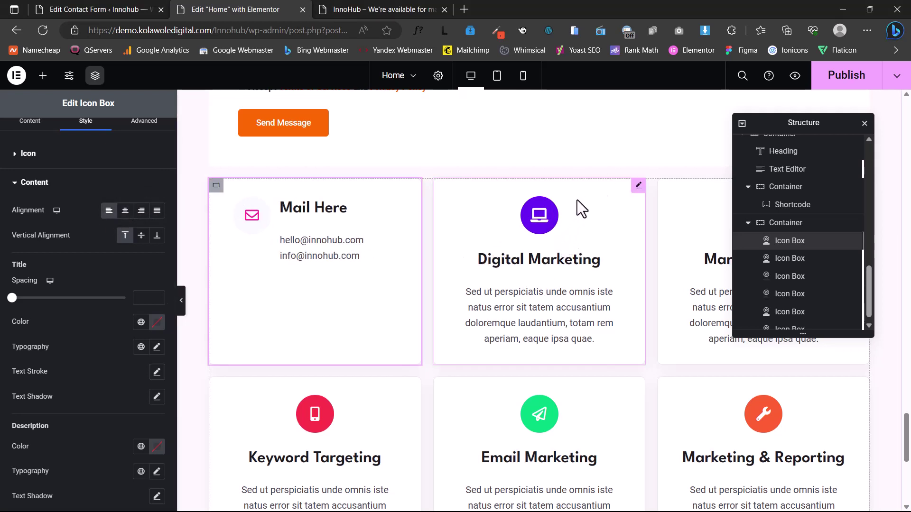
Delete the other five icon boxes from the pasted container, keeping only "Mail Here".
{"action": "left_click", "coordinate": [791, 259]}
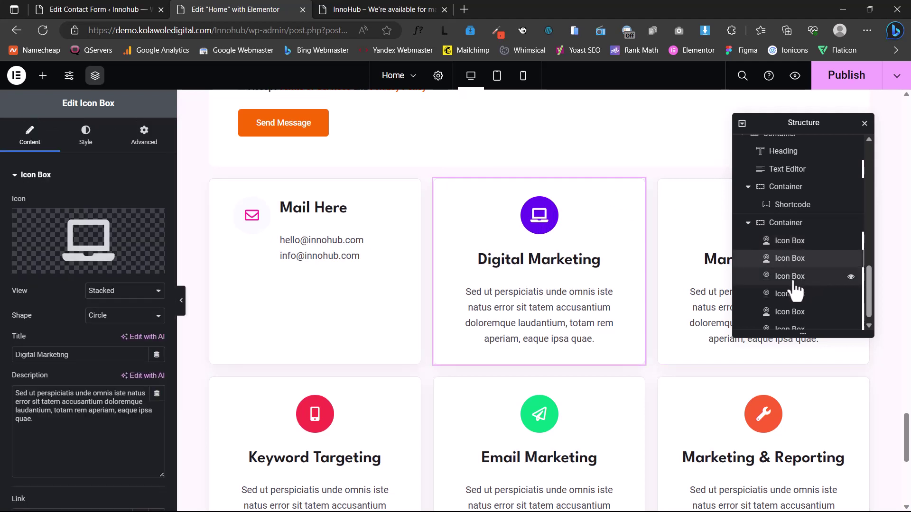
{"action": "left_click", "coordinate": [793, 279], "text": "ctrl"}
{"action": "left_click", "coordinate": [795, 294], "text": "ctrl"}
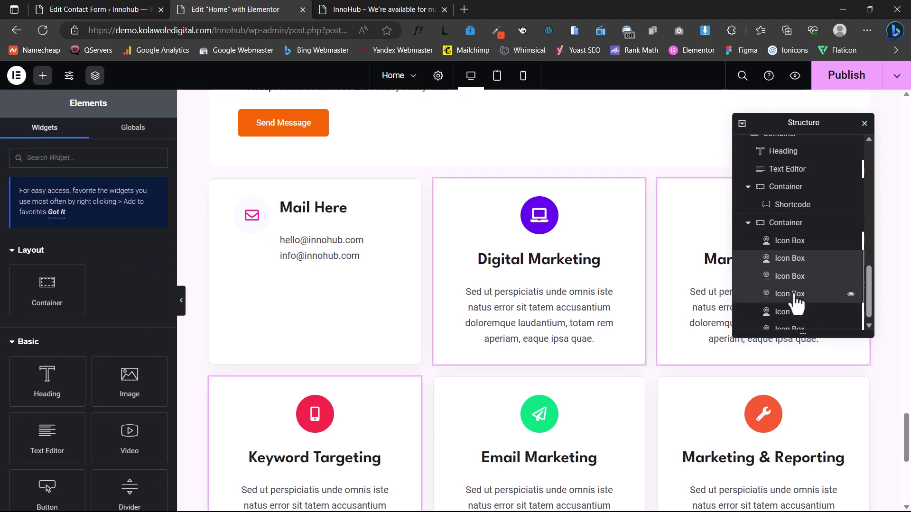
{"action": "scroll", "coordinate": [796, 296], "scroll_direction": "down", "scroll_amount": 1}
{"action": "left_click", "coordinate": [798, 305], "text": "ctrl"}
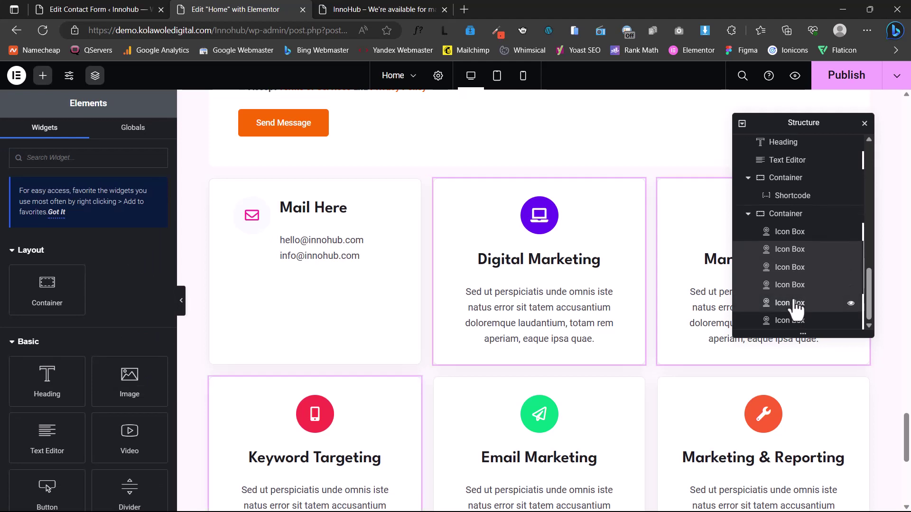
{"action": "left_click", "coordinate": [787, 323], "text": "ctrl"}
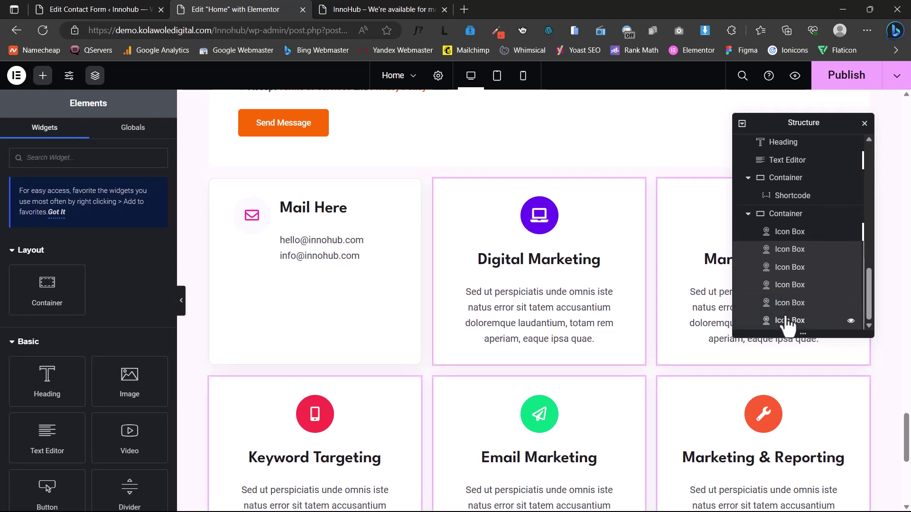
{"action": "right_click", "coordinate": [788, 324]}
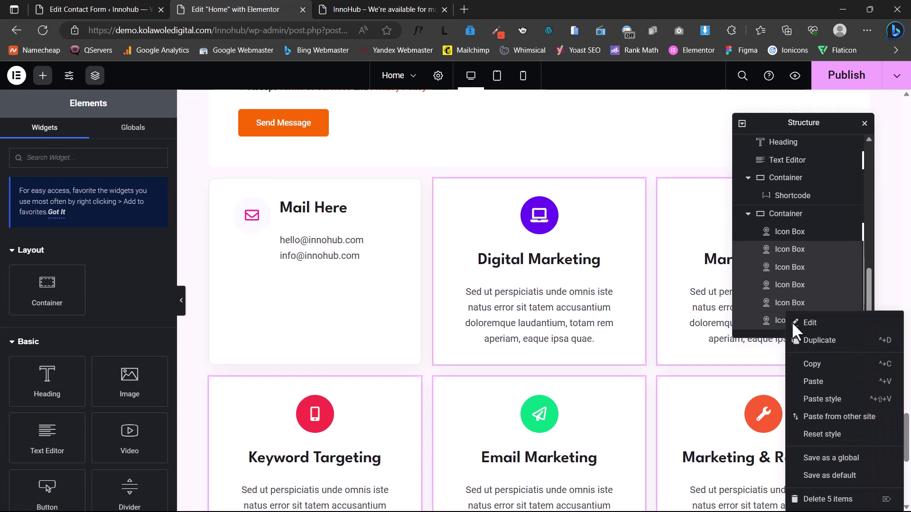
{"action": "left_click", "coordinate": [826, 499]}
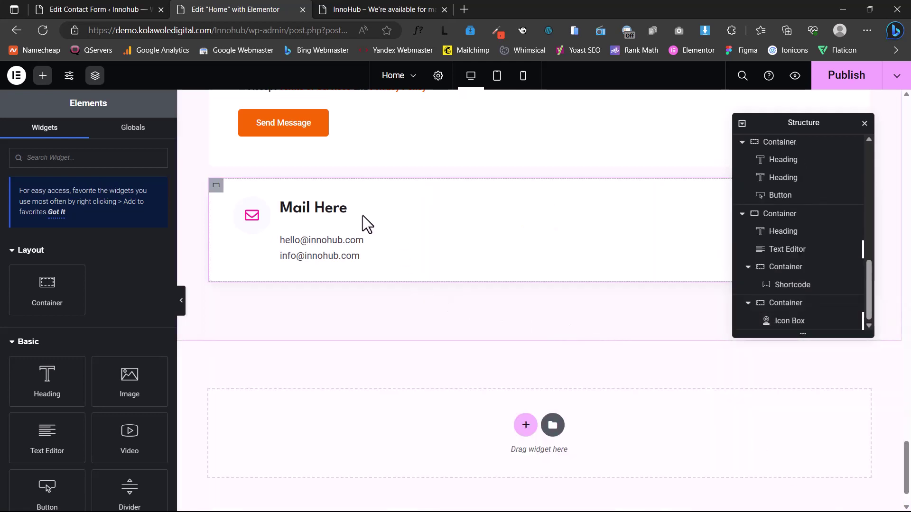
Duplicate the "Mail Here" icon box twice to make a row of three boxes.
{"action": "right_click", "coordinate": [356, 203]}
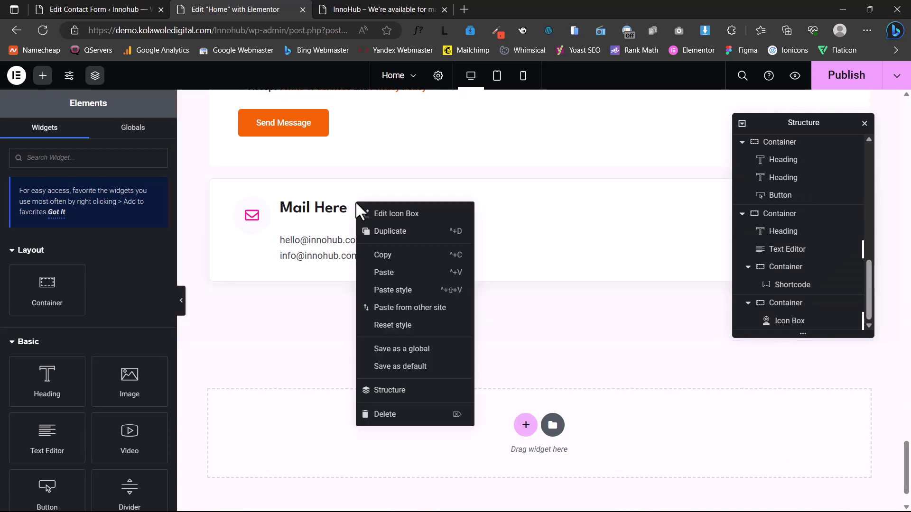
{"action": "left_click", "coordinate": [398, 240]}
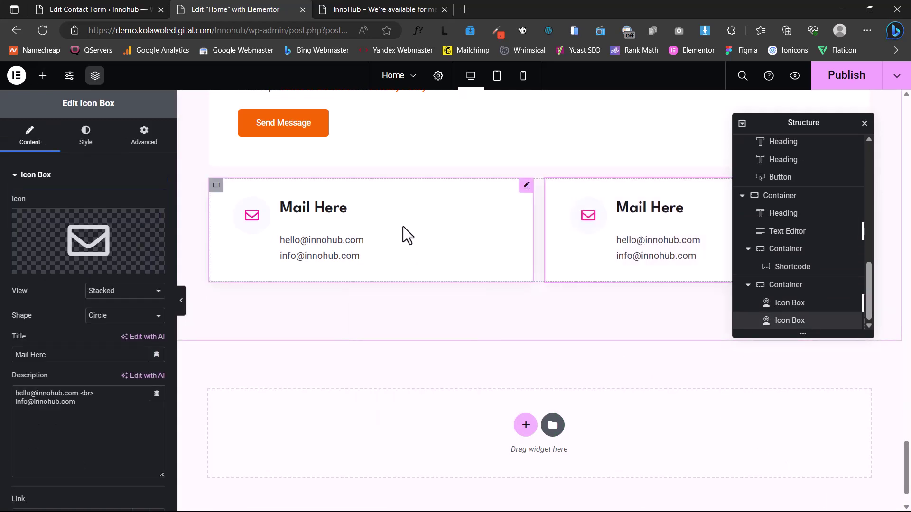
{"action": "right_click", "coordinate": [403, 227]}
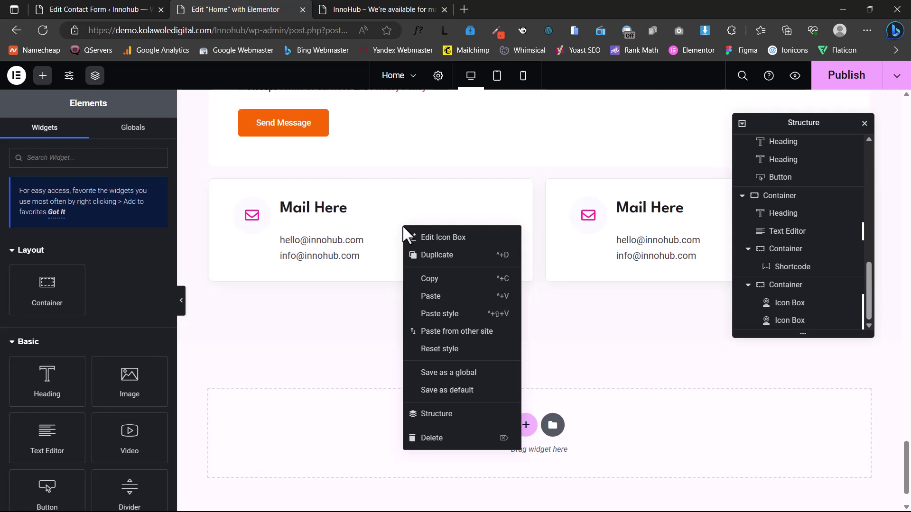
{"action": "left_click", "coordinate": [431, 258]}
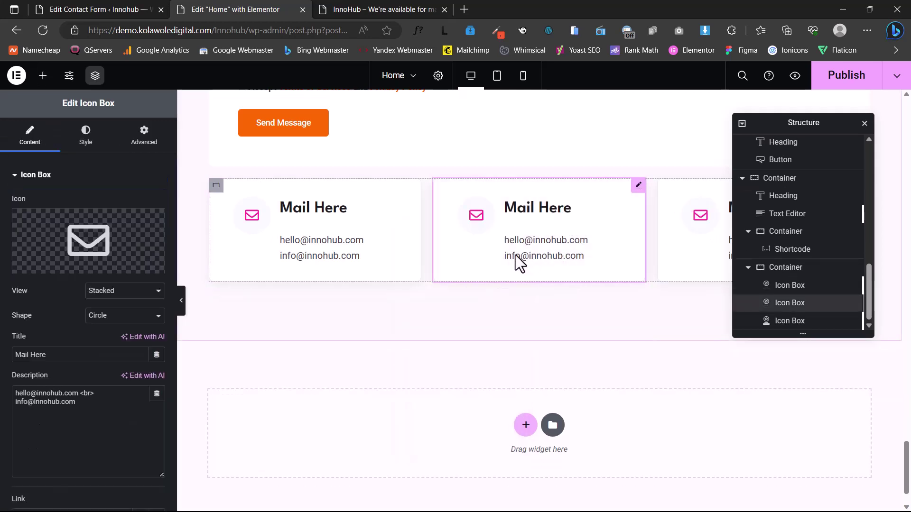
Retitle the middle icon box "Visit Here" and replace its description with the office's postal address, split by a line break.
{"action": "scroll", "coordinate": [534, 263], "scroll_direction": "up", "scroll_amount": 2}
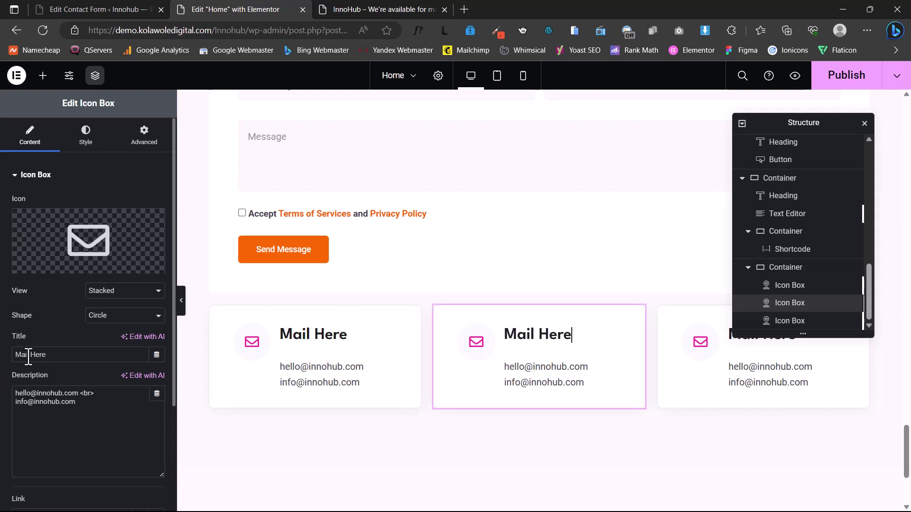
{"action": "mouse_move", "coordinate": [29, 358]}
{"action": "left_mouse_down"}
{"action": "mouse_move", "coordinate": [7, 360]}
{"action": "mouse_move", "coordinate": [32, 359]}
{"action": "left_mouse_up"}
{"action": "type", "text": "Vis"}
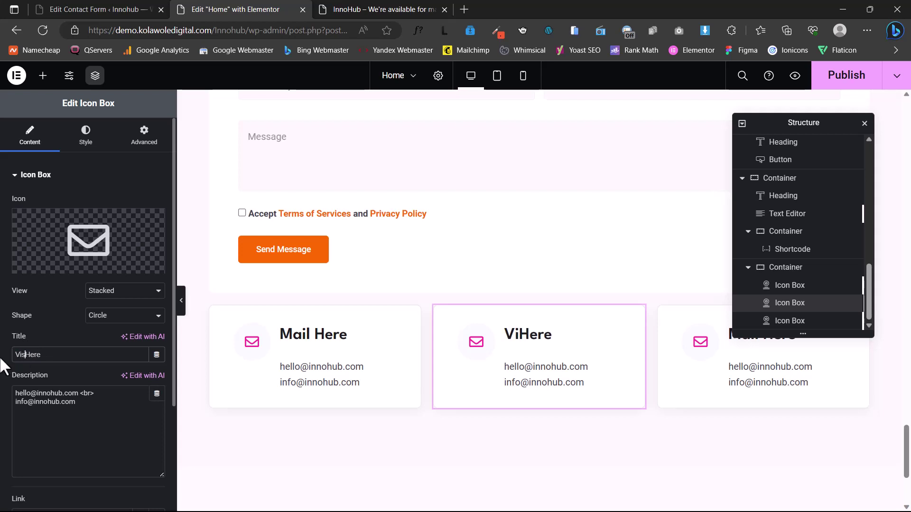
{"action": "type", "text": "it"}
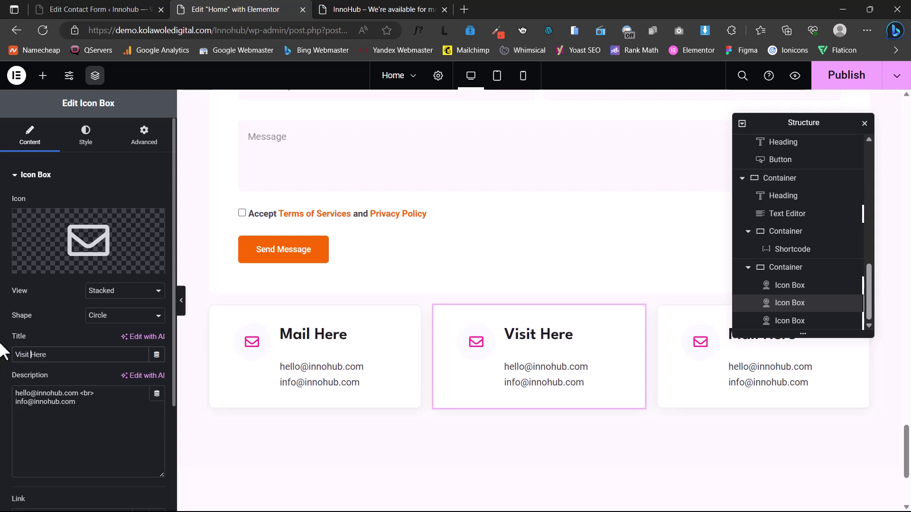
{"action": "left_click", "coordinate": [48, 417]}
{"action": "key", "text": "ctrl+a"}
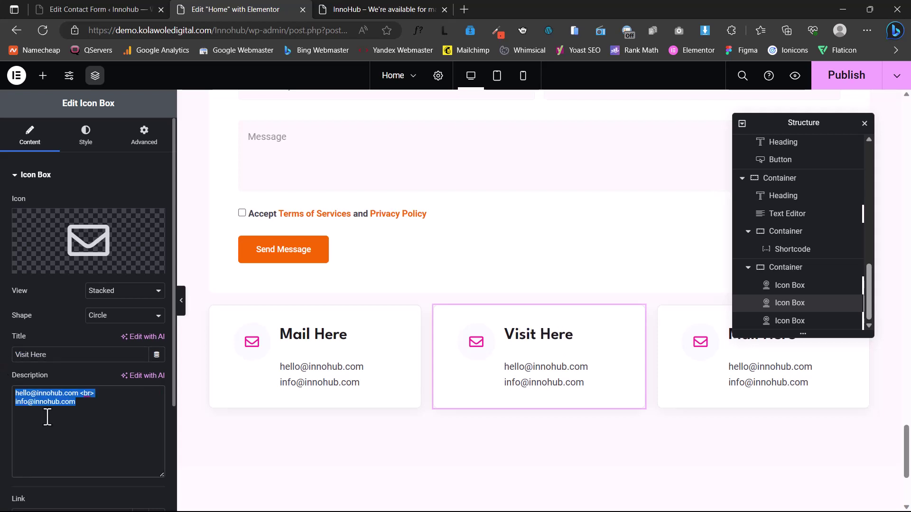
{"action": "type", "text": "27 Division St, New York, <br> NY 10002, USA"}
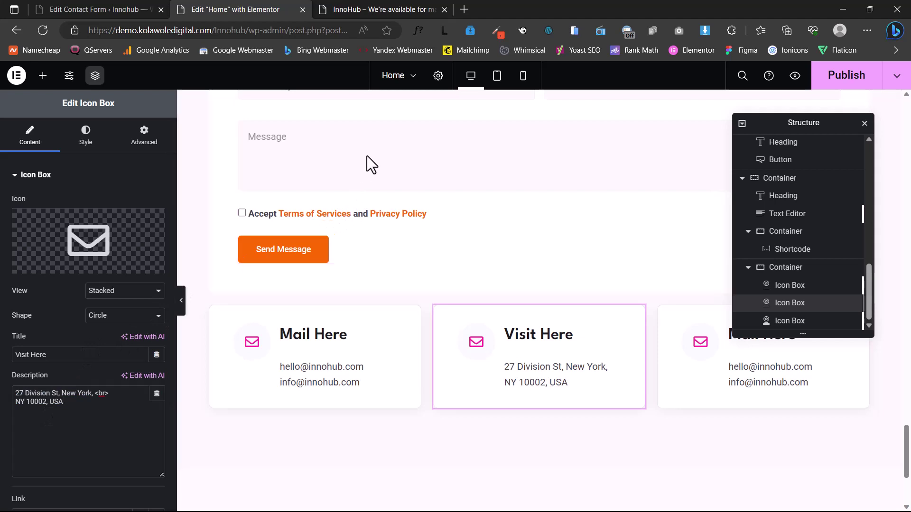
Change the "Visit Here" box's icon to the solid folded map with a location pin, searching the icon library for "map".
{"action": "left_click", "coordinate": [123, 242]}
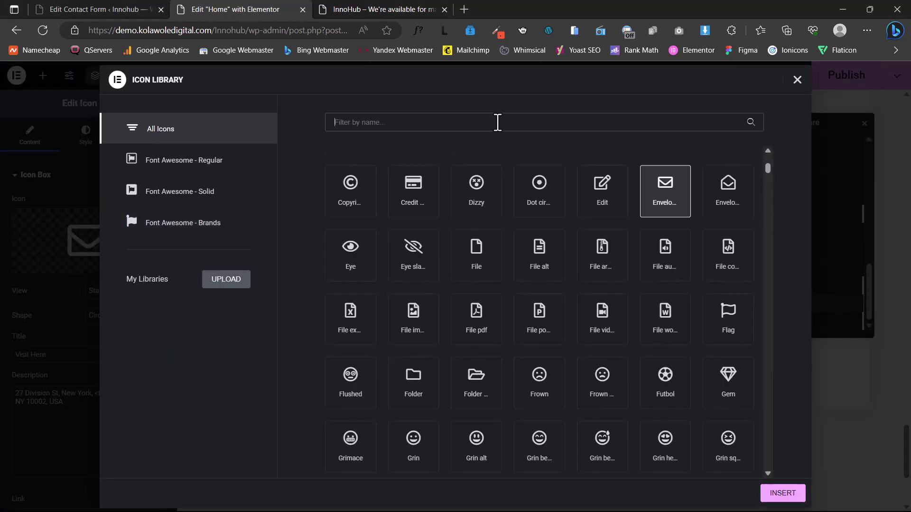
{"action": "type", "text": "map"}
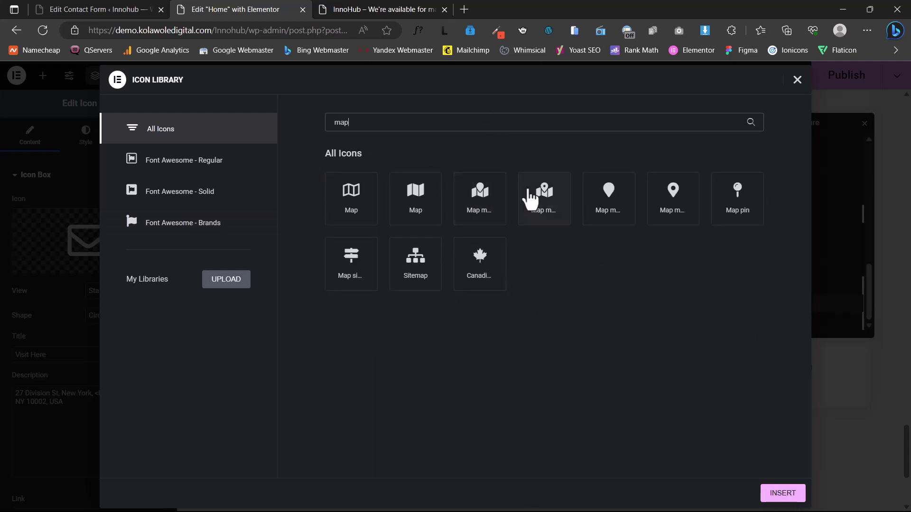
{"action": "left_click", "coordinate": [539, 194]}
{"action": "left_click", "coordinate": [776, 492]}
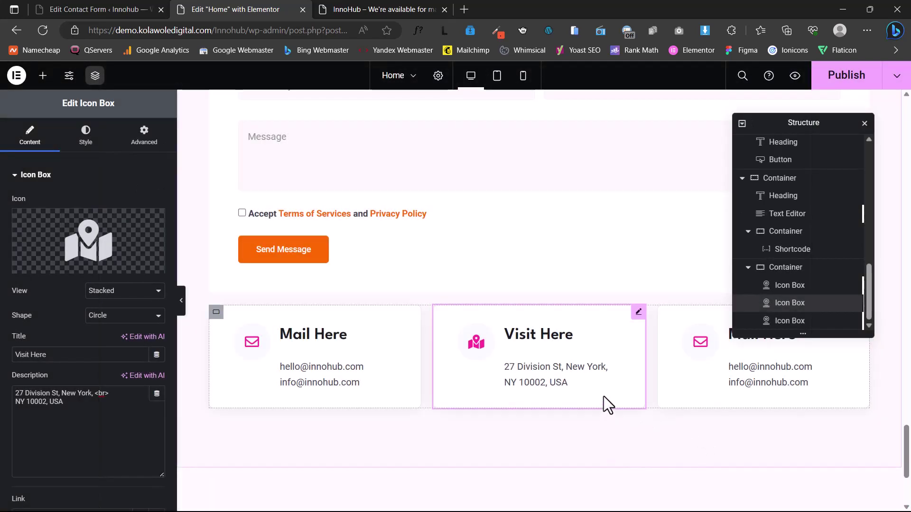
Replace the third icon box's description with the two contact phone numbers from the clipboard history, separated by a line break.
{"action": "left_click", "coordinate": [764, 369]}
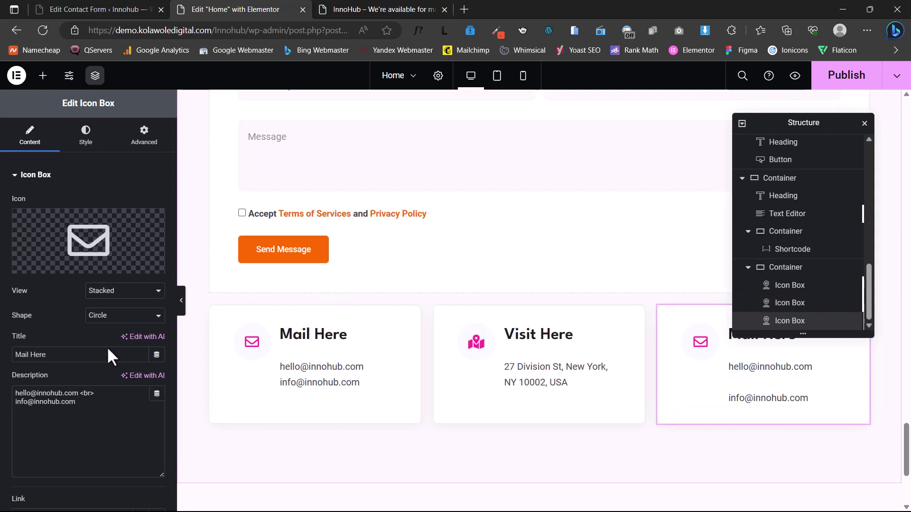
{"action": "left_click", "coordinate": [96, 403]}
{"action": "key", "text": "ctrl+a"}
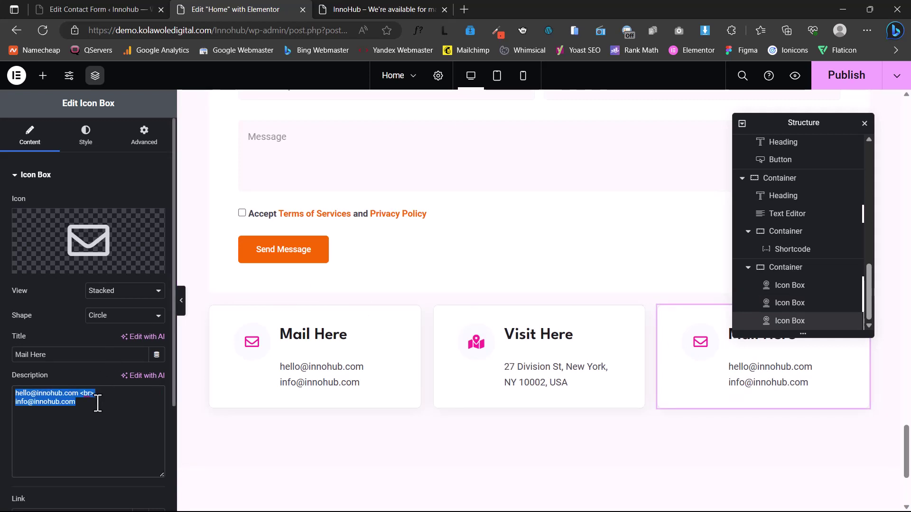
{"action": "key", "text": "super+v"}
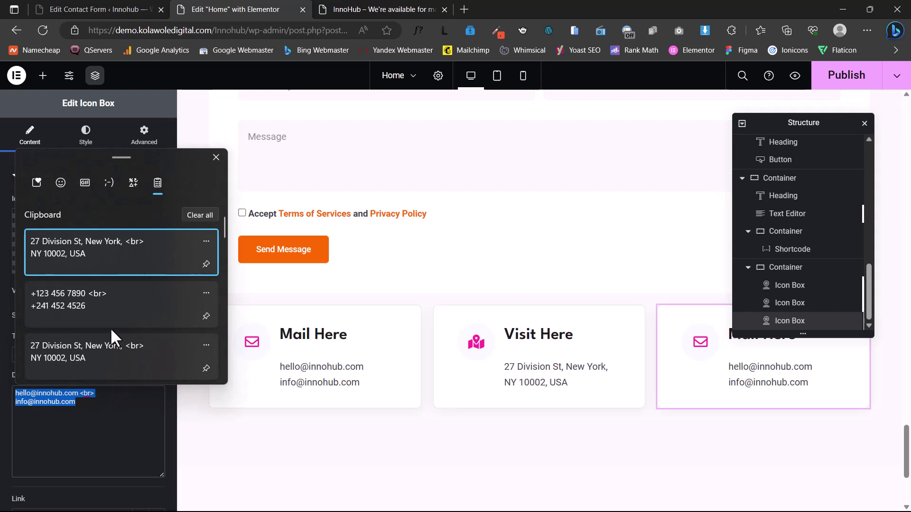
{"action": "scroll", "coordinate": [114, 332], "scroll_direction": "down", "scroll_amount": 1}
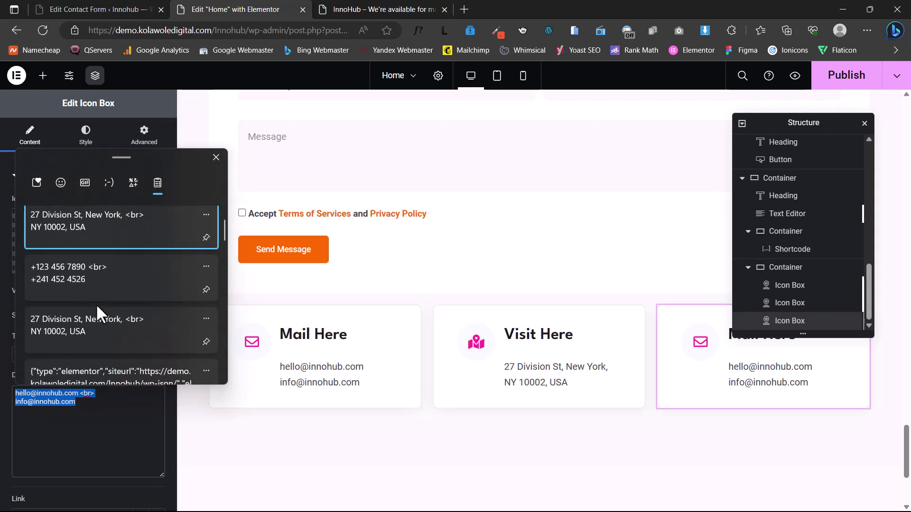
{"action": "left_click", "coordinate": [97, 331]}
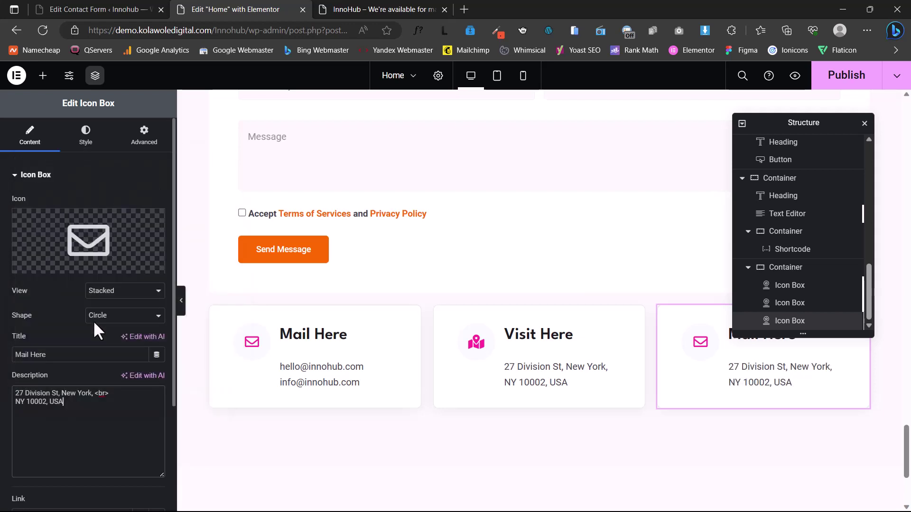
{"action": "triple_click", "coordinate": [31, 403]}
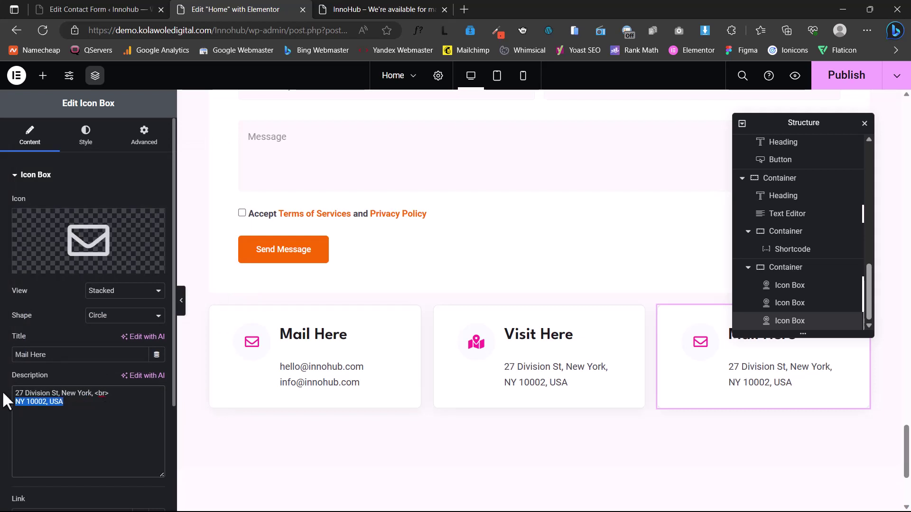
{"action": "key", "text": "ctrl+a"}
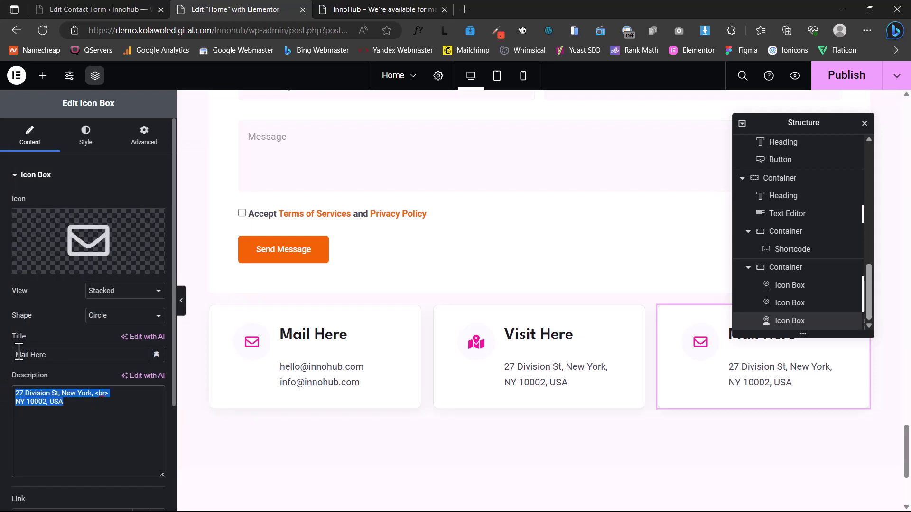
{"action": "key", "text": "super+v"}
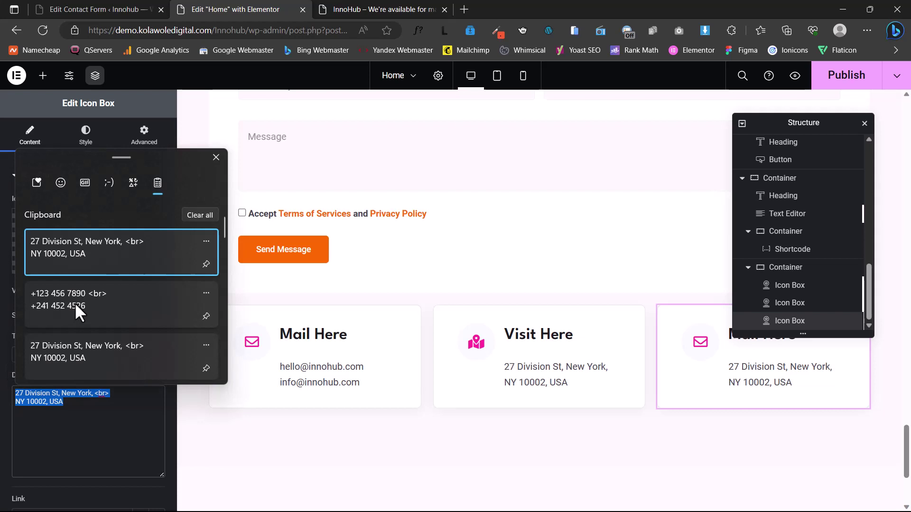
{"action": "left_click", "coordinate": [76, 310]}
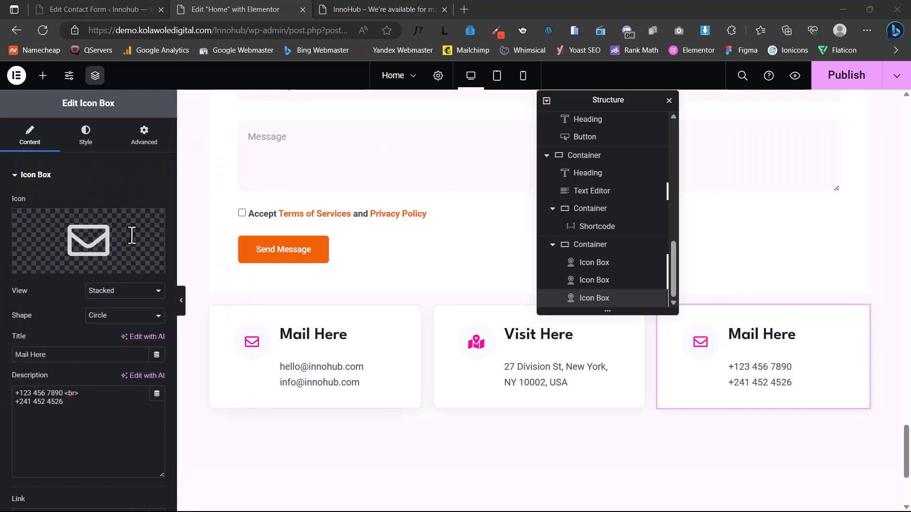
Retitle the third icon box "Call Here" and change its icon to "Headphones alt", searching the icon library for "phone".
{"action": "left_click_drag", "start_coordinate": [29, 355], "coordinate": [2, 366]}
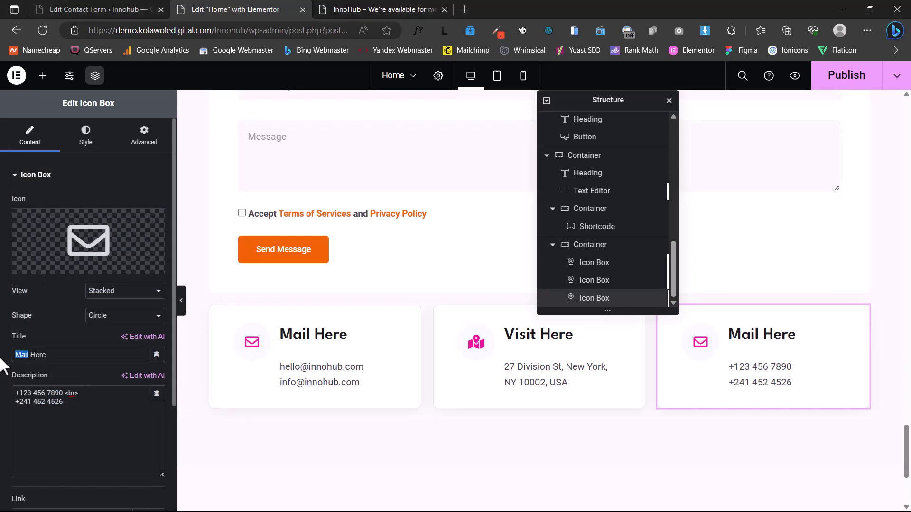
{"action": "type", "text": "Call"}
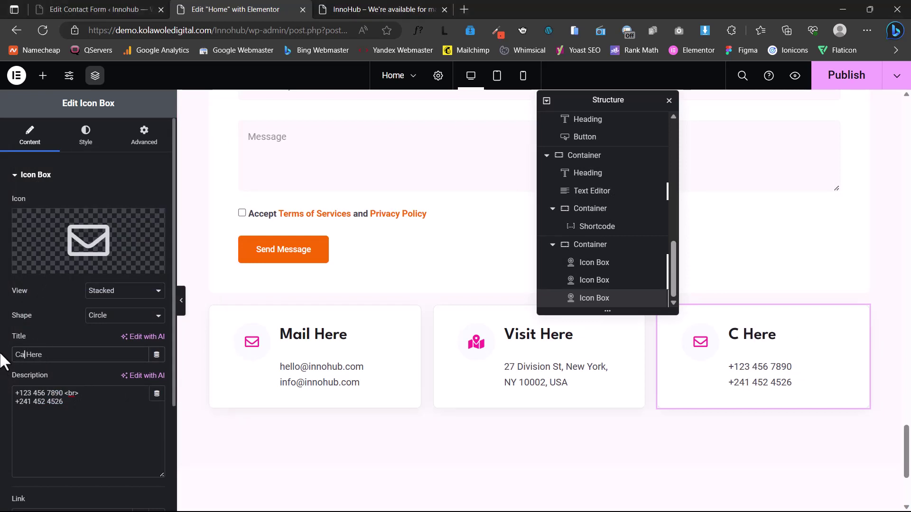
{"action": "left_click", "coordinate": [114, 244]}
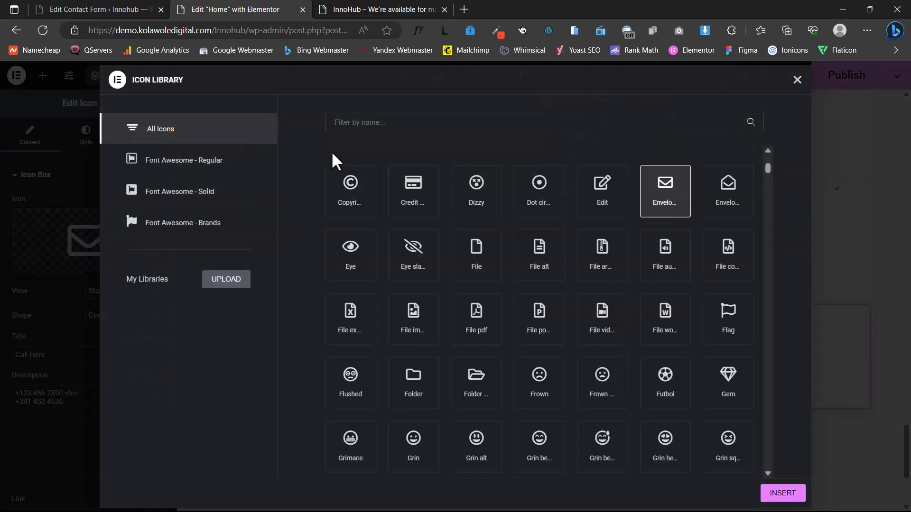
{"action": "left_click", "coordinate": [384, 125]}
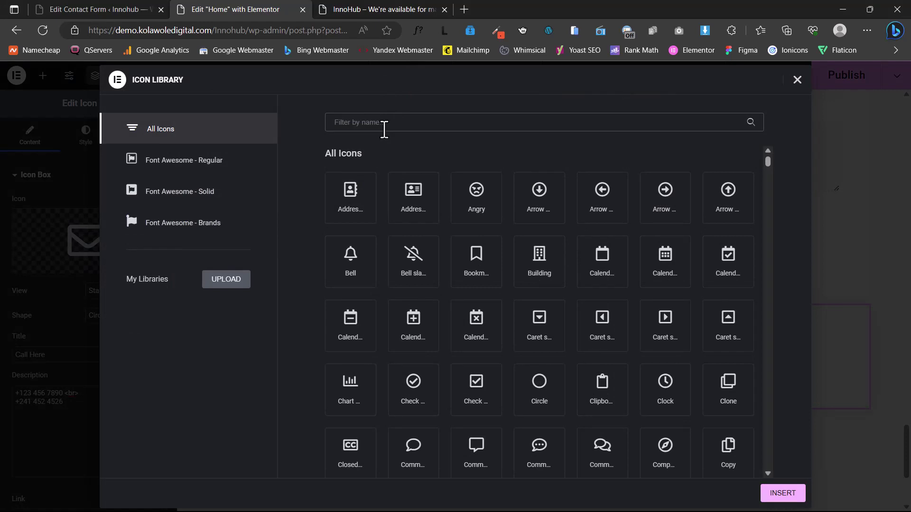
{"action": "type", "text": "phone"}
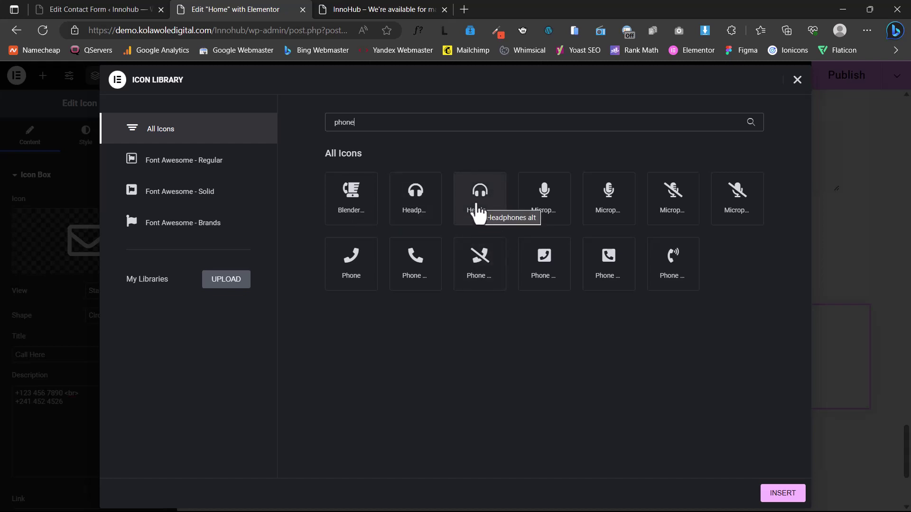
{"action": "left_click", "coordinate": [478, 212]}
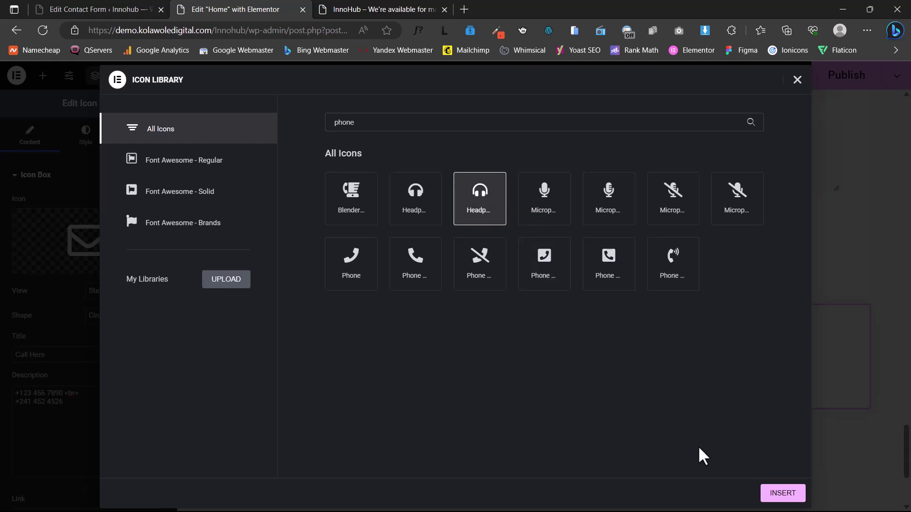
{"action": "left_click", "coordinate": [774, 495]}
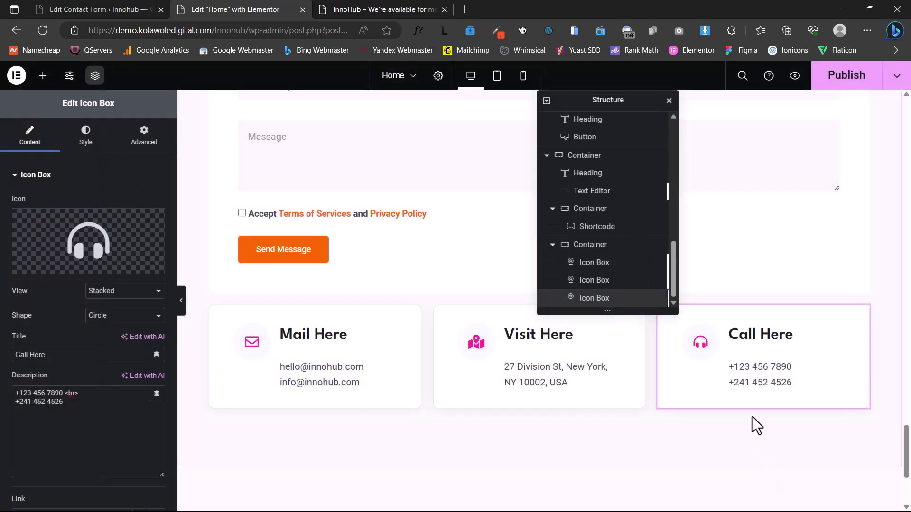
Publish the Home page changes and open the page preview.
{"action": "scroll", "coordinate": [538, 336], "scroll_direction": "down", "scroll_amount": 4}
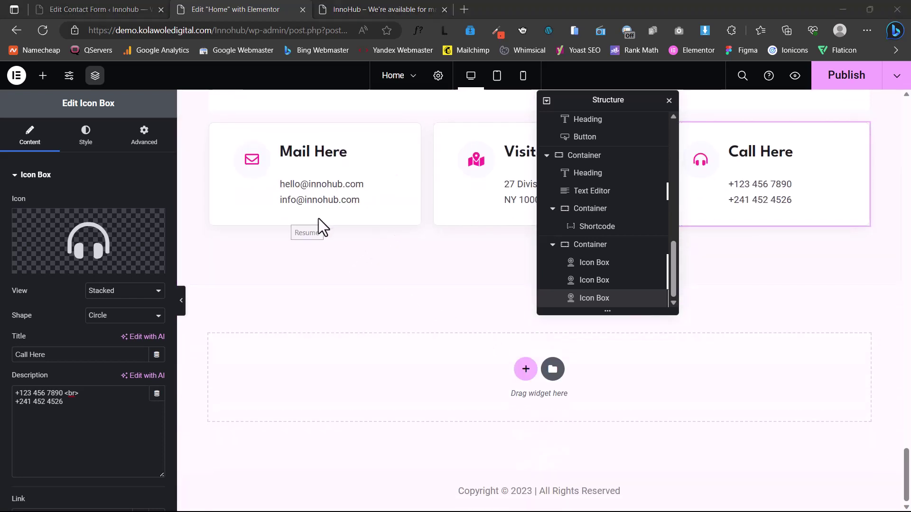
{"action": "left_click", "coordinate": [844, 80]}
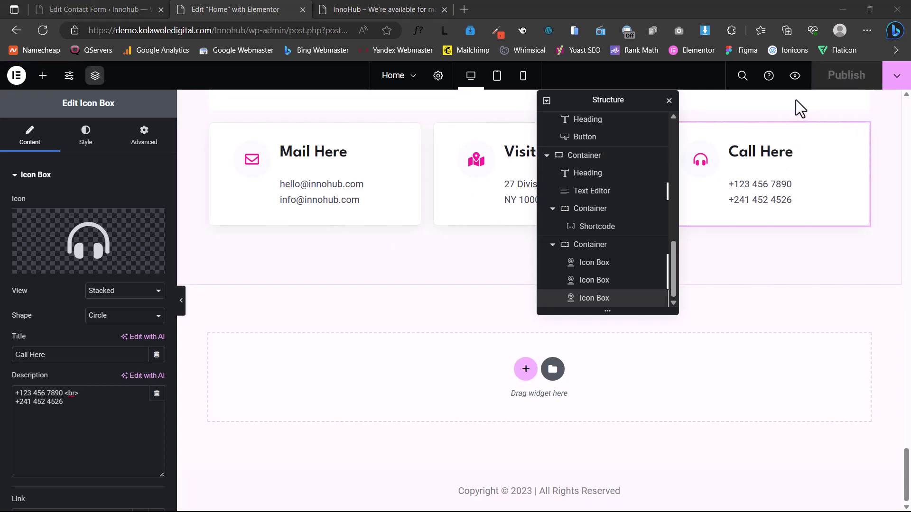
{"action": "left_click", "coordinate": [795, 80]}
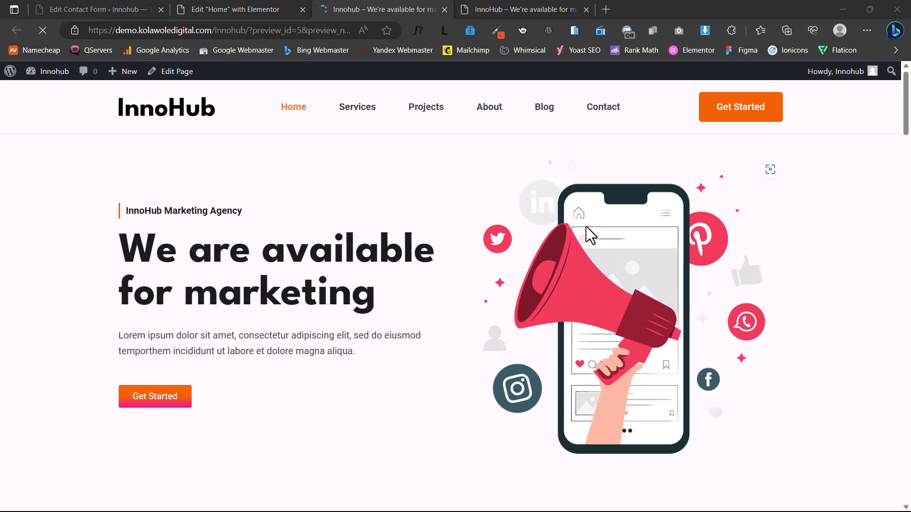
Review the previewed Home page from the hero down to the contact form and icon boxes, and return to its start.
{"action": "scroll", "coordinate": [716, 229], "scroll_direction": "down", "scroll_amount": 10}
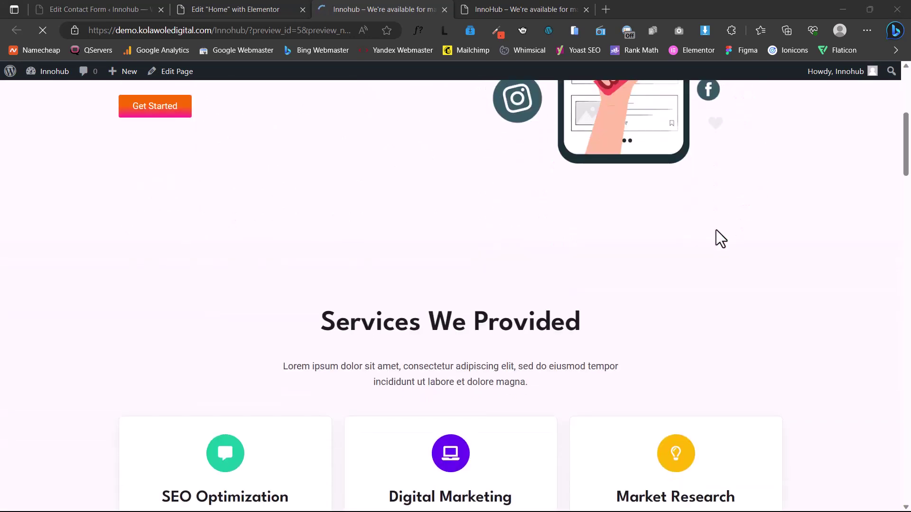
{"action": "scroll", "coordinate": [716, 229], "scroll_direction": "down", "scroll_amount": 10}
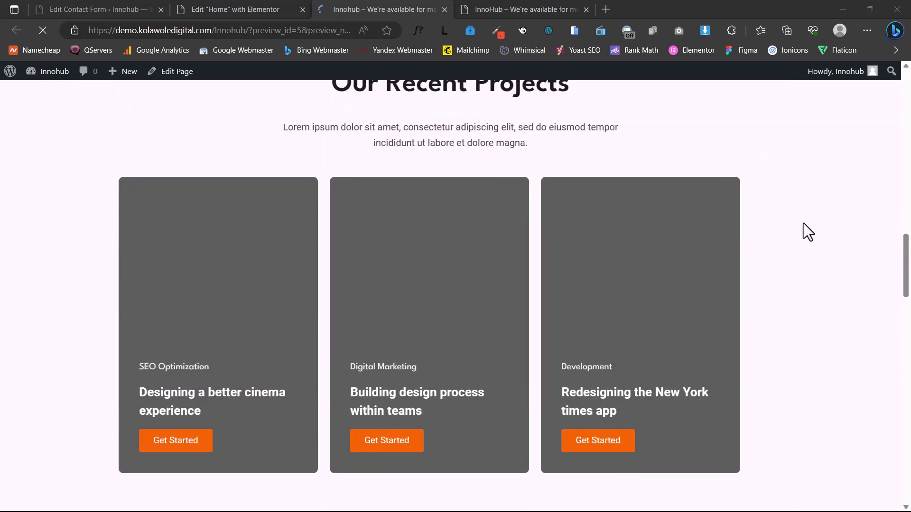
{"action": "scroll", "coordinate": [803, 224], "scroll_direction": "down", "scroll_amount": 10}
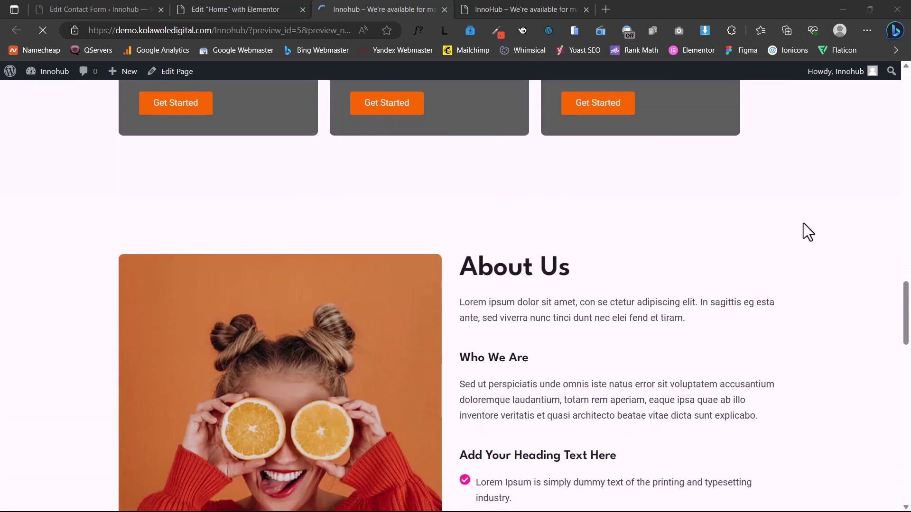
{"action": "scroll", "coordinate": [803, 224], "scroll_direction": "down", "scroll_amount": 12}
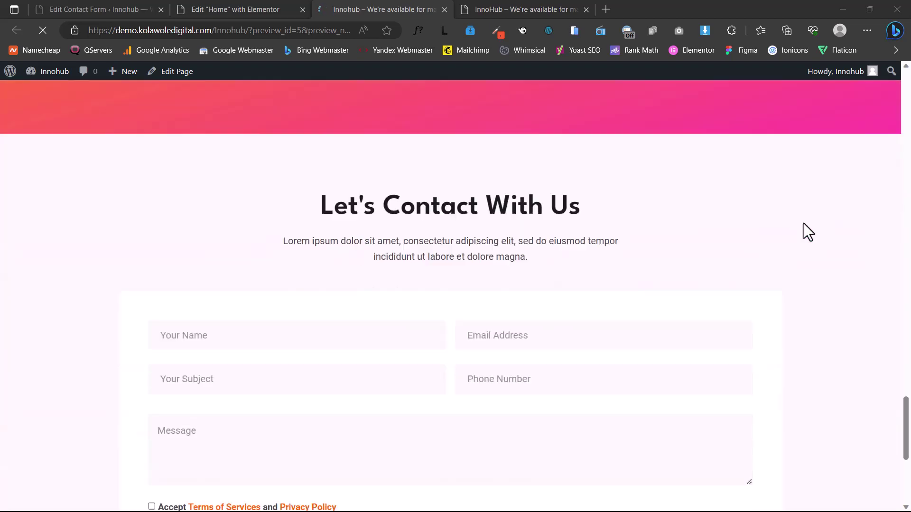
{"action": "scroll", "coordinate": [803, 223], "scroll_direction": "down", "scroll_amount": 2}
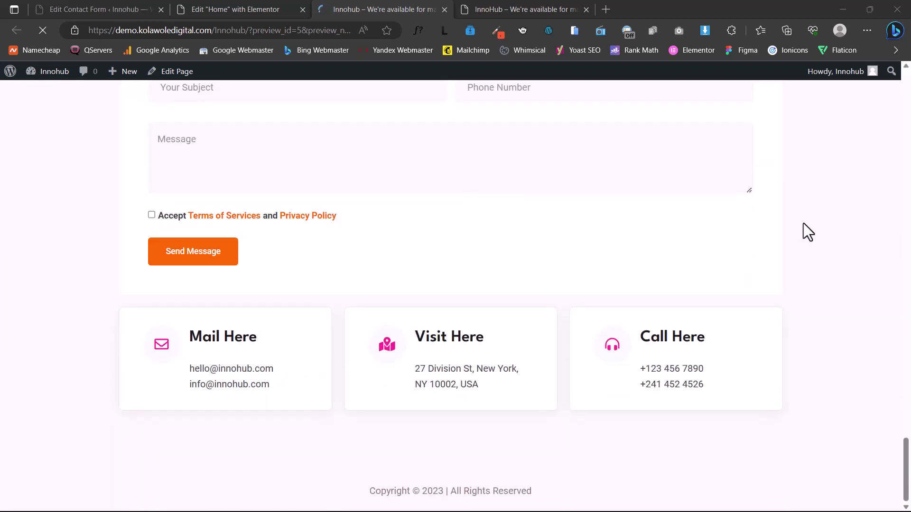
{"action": "scroll", "coordinate": [804, 223], "scroll_direction": "up", "scroll_amount": 5}
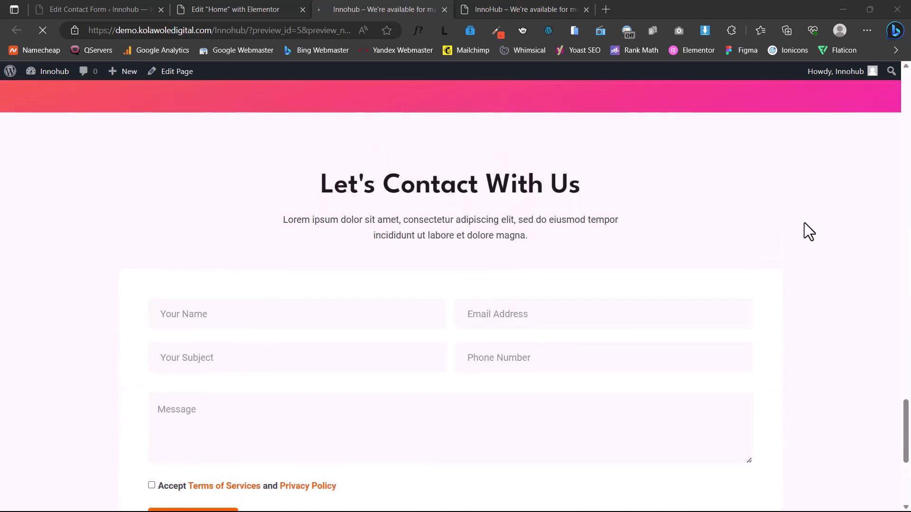
{"action": "scroll", "coordinate": [804, 223], "scroll_direction": "down", "scroll_amount": 5}
{"action": "scroll", "coordinate": [805, 218], "scroll_direction": "up", "scroll_amount": 10}
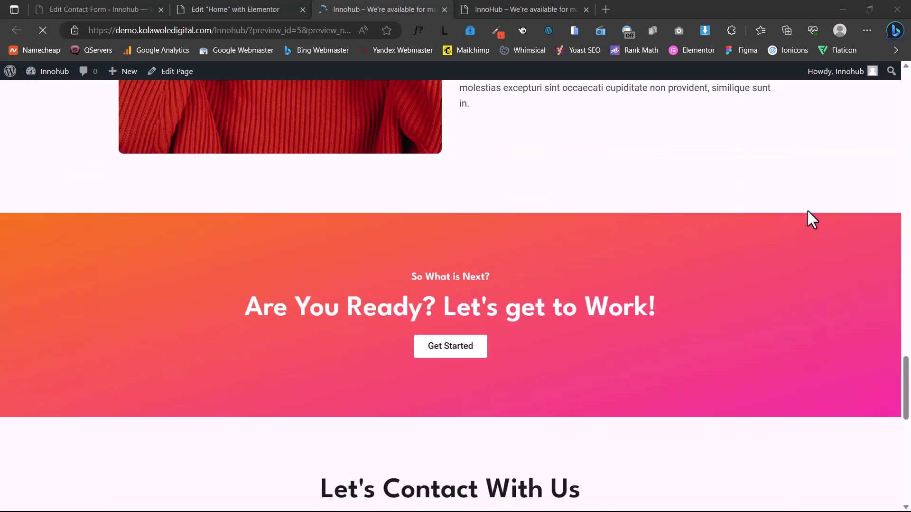
{"action": "scroll", "coordinate": [807, 210], "scroll_direction": "up", "scroll_amount": 15}
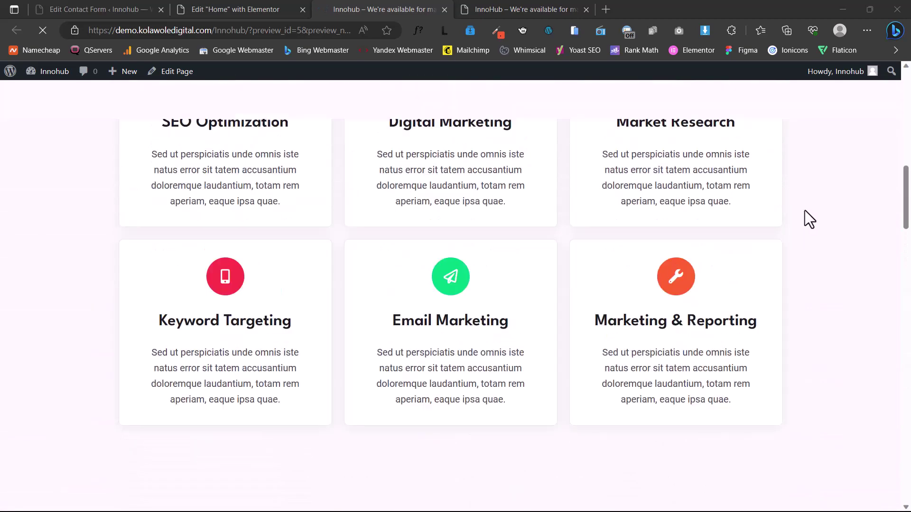
{"action": "scroll", "coordinate": [778, 207], "scroll_direction": "up", "scroll_amount": 8}
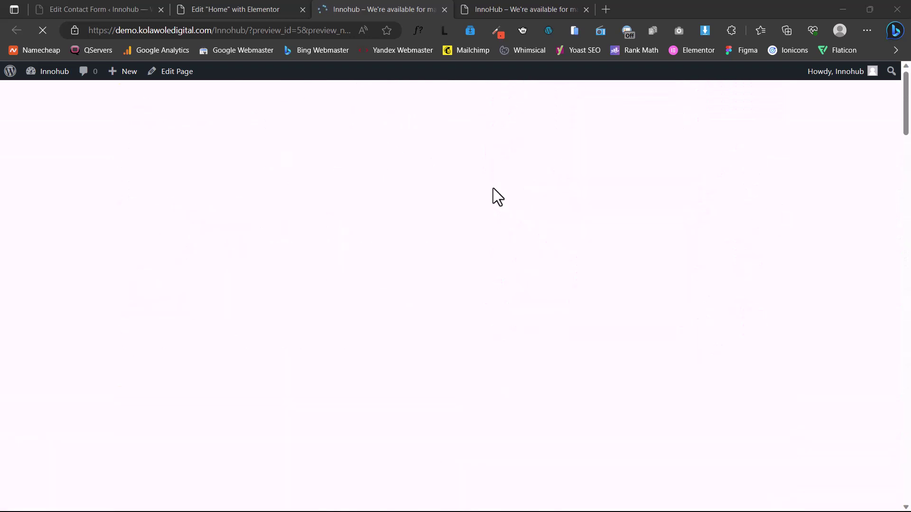
Switch to the reference InnoHub site and review it from the contact boxes back up to the hero for comparison.
{"action": "left_click", "coordinate": [504, 10]}
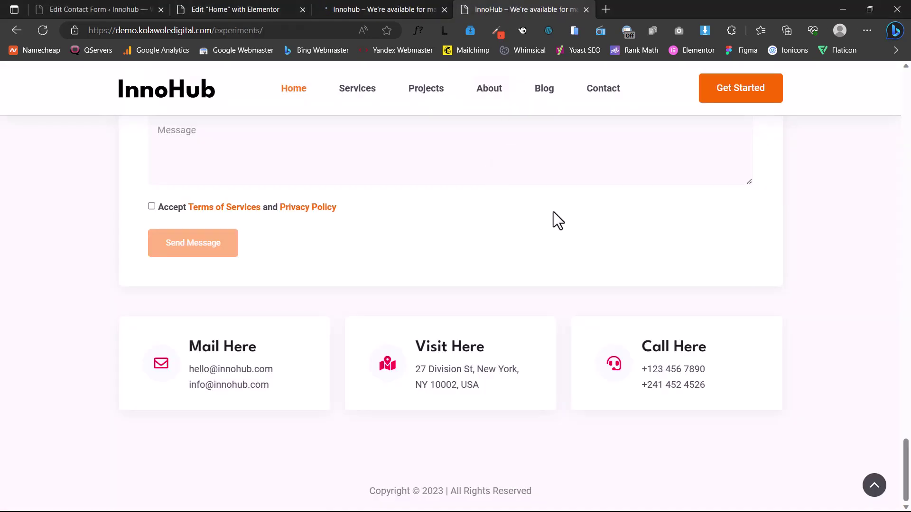
{"action": "scroll", "coordinate": [670, 235], "scroll_direction": "up", "scroll_amount": 15}
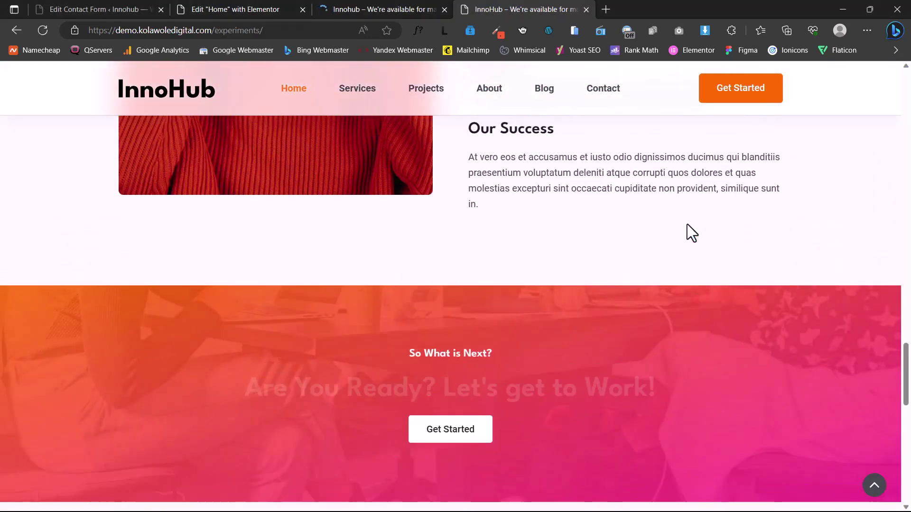
{"action": "scroll", "coordinate": [691, 222], "scroll_direction": "up", "scroll_amount": 15}
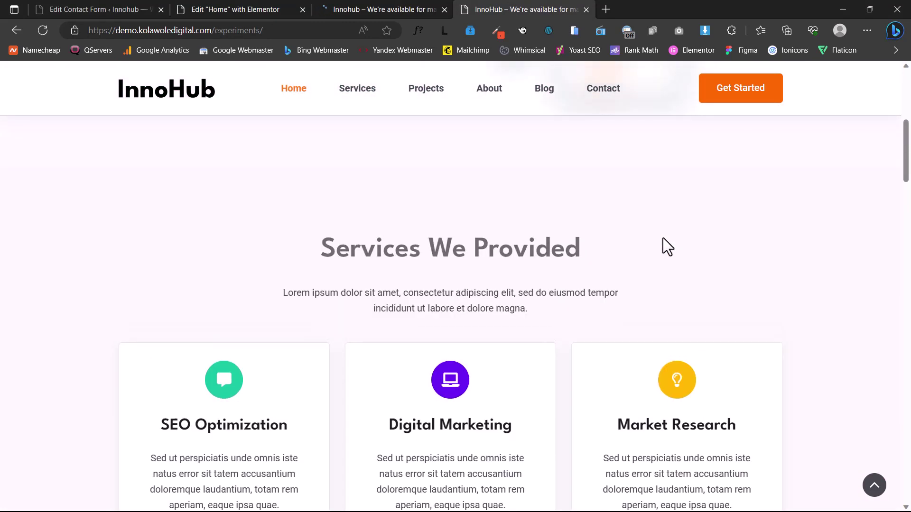
{"action": "scroll", "coordinate": [645, 244], "scroll_direction": "up", "scroll_amount": 2}
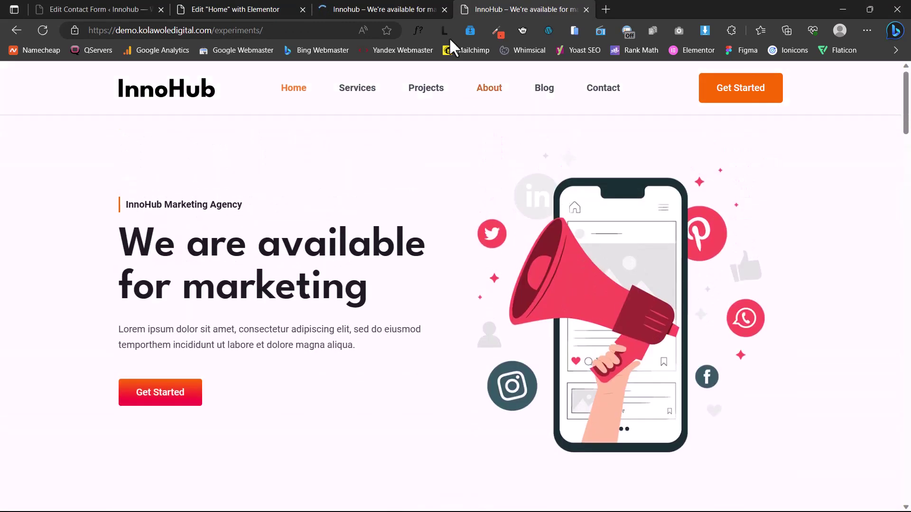
Apply a larger global heading font to the "Who We Are" heading in the About Us section and open its custom typography settings.
{"action": "left_click", "coordinate": [406, 9]}
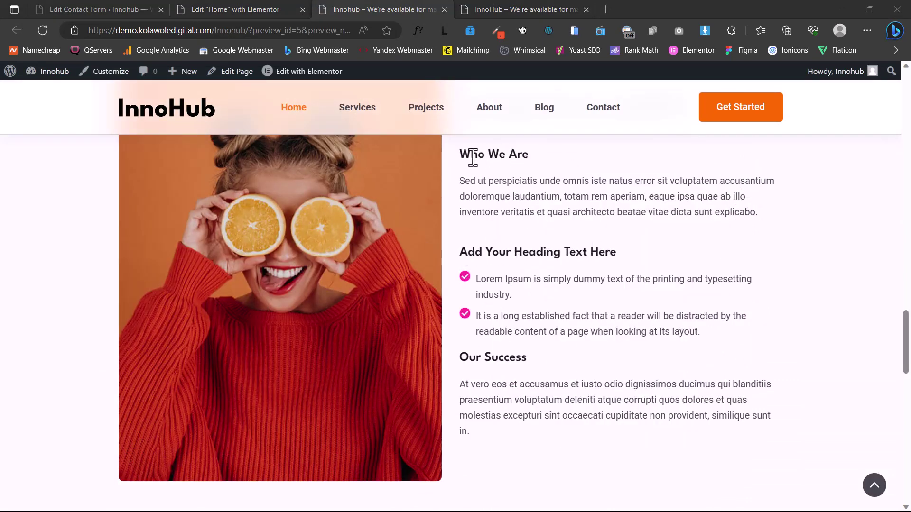
{"action": "left_click_drag", "start_coordinate": [460, 154], "coordinate": [534, 161]}
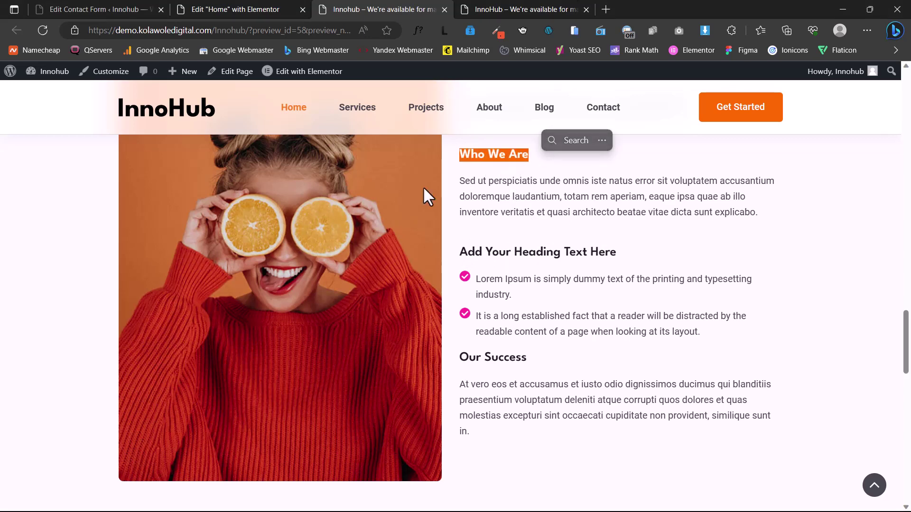
{"action": "key", "text": "ctrl+shift+Tab"}
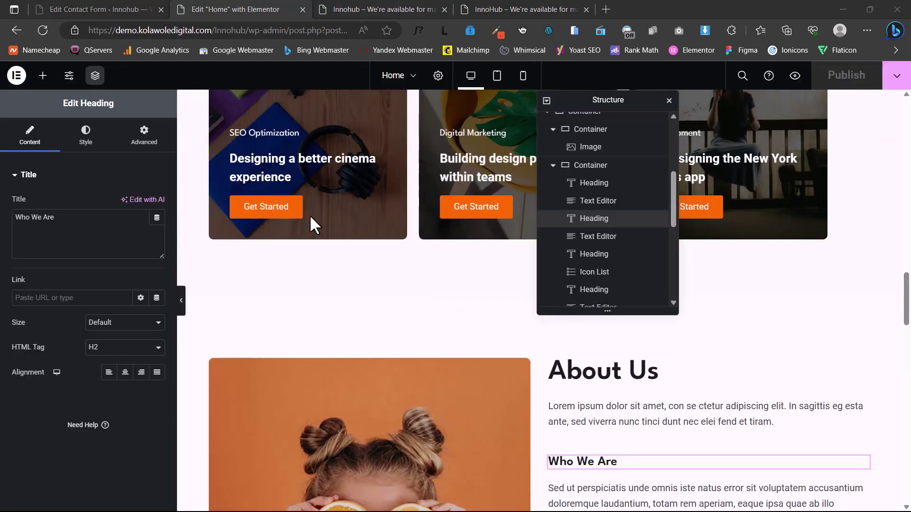
{"action": "left_click", "coordinate": [85, 142]}
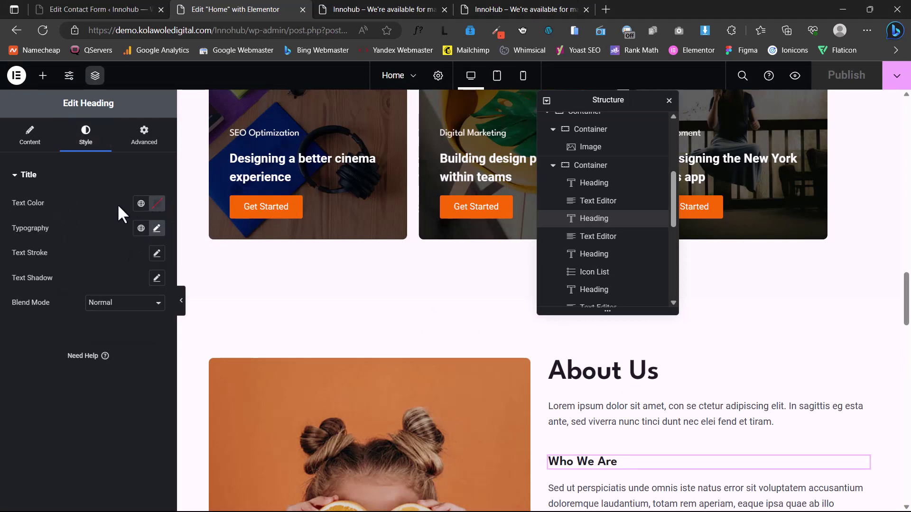
{"action": "left_click", "coordinate": [141, 229]}
{"action": "scroll", "coordinate": [81, 332], "scroll_direction": "down", "scroll_amount": 3}
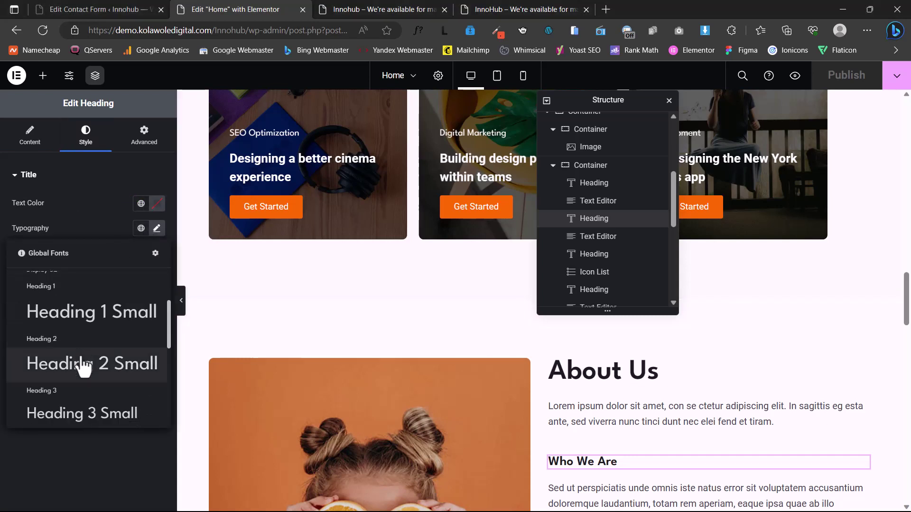
{"action": "scroll", "coordinate": [81, 367], "scroll_direction": "down", "scroll_amount": 1}
{"action": "left_click", "coordinate": [86, 396]}
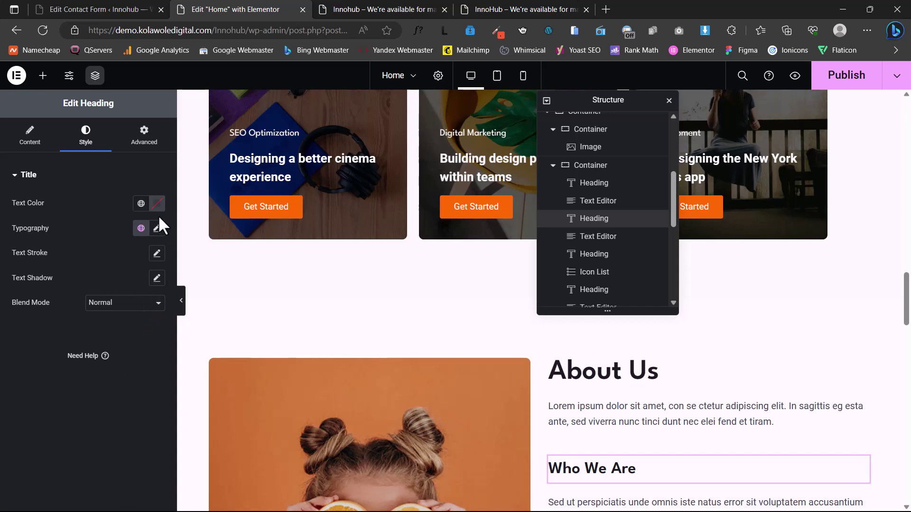
{"action": "left_click", "coordinate": [157, 228]}
Copy the "Who We Are" heading's style onto the "Add Your Heading Text Here" and "Our Success" headings.
{"action": "scroll", "coordinate": [701, 439], "scroll_direction": "down", "scroll_amount": 1}
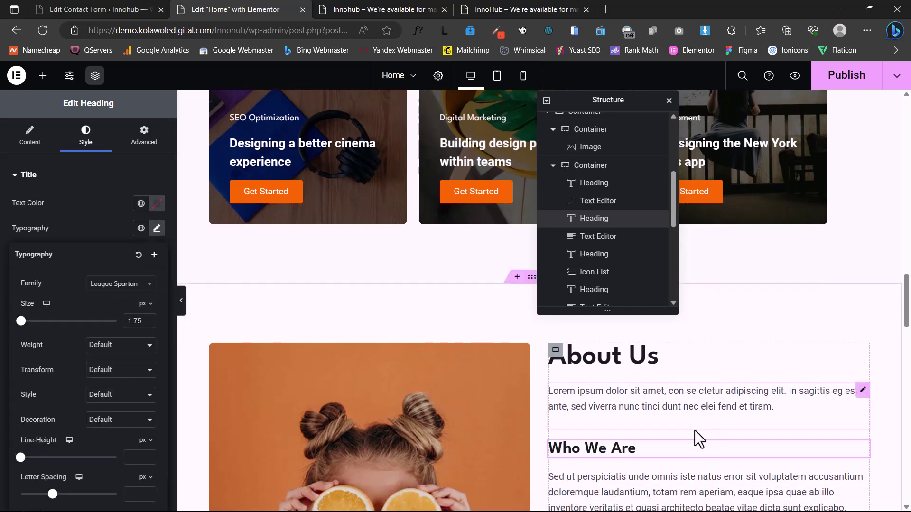
{"action": "scroll", "coordinate": [658, 428], "scroll_direction": "down", "scroll_amount": 3}
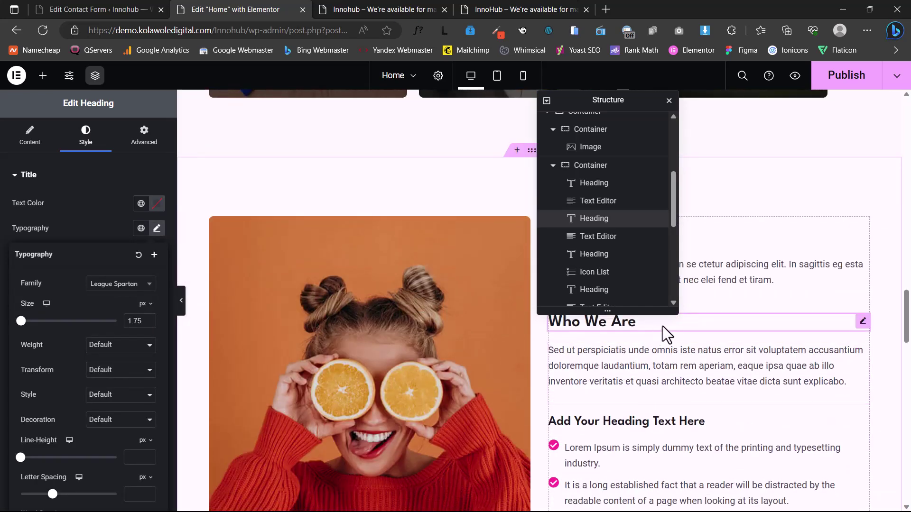
{"action": "right_click", "coordinate": [676, 326]}
{"action": "left_click", "coordinate": [697, 341]}
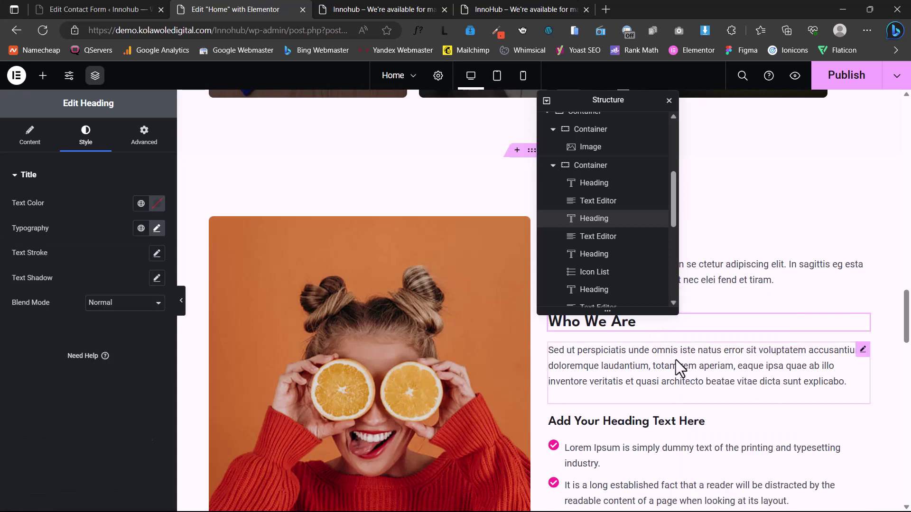
{"action": "right_click", "coordinate": [615, 424]}
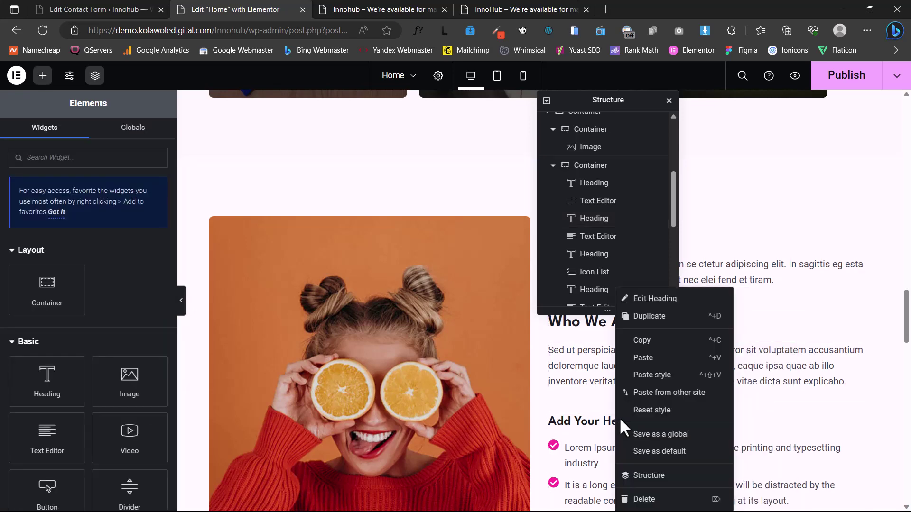
{"action": "left_click", "coordinate": [649, 377]}
{"action": "scroll", "coordinate": [610, 422], "scroll_direction": "down", "scroll_amount": 4}
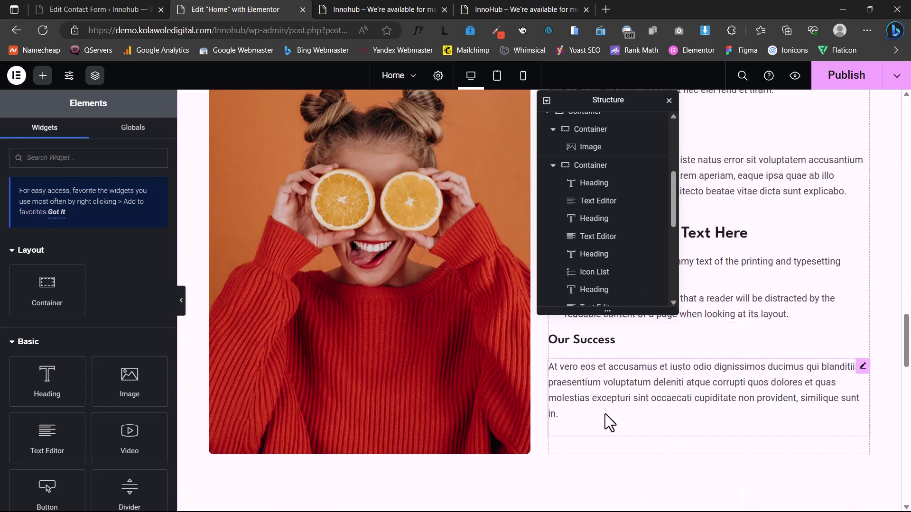
{"action": "right_click", "coordinate": [597, 343]}
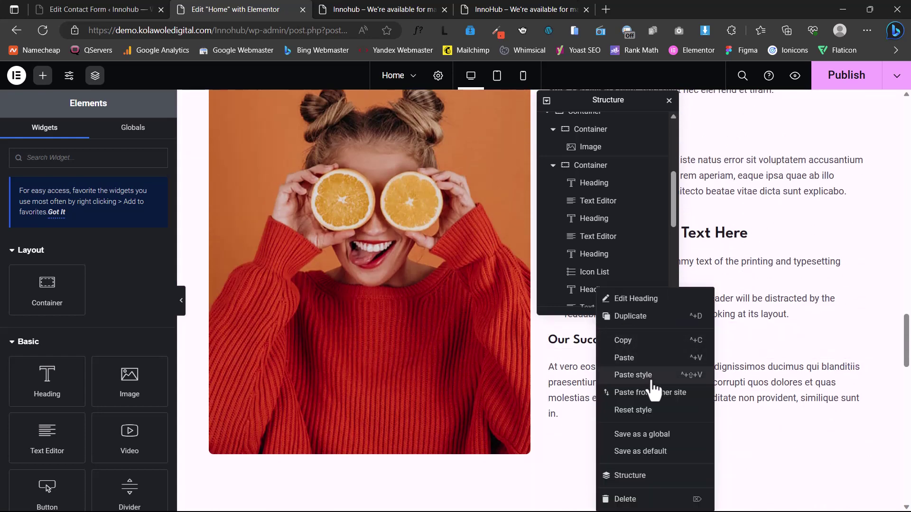
{"action": "left_click", "coordinate": [633, 375]}
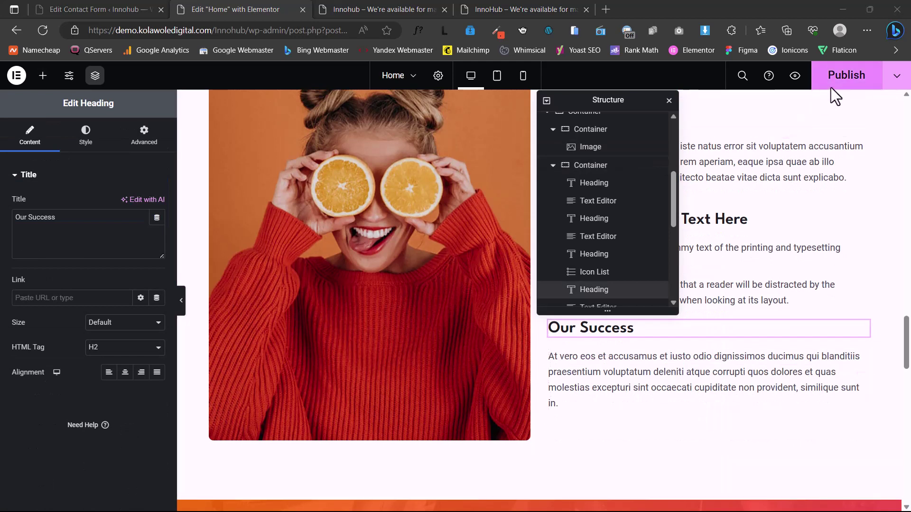
Publish the About Us heading changes on the Home page and switch to the page preview.
{"action": "left_click", "coordinate": [832, 89]}
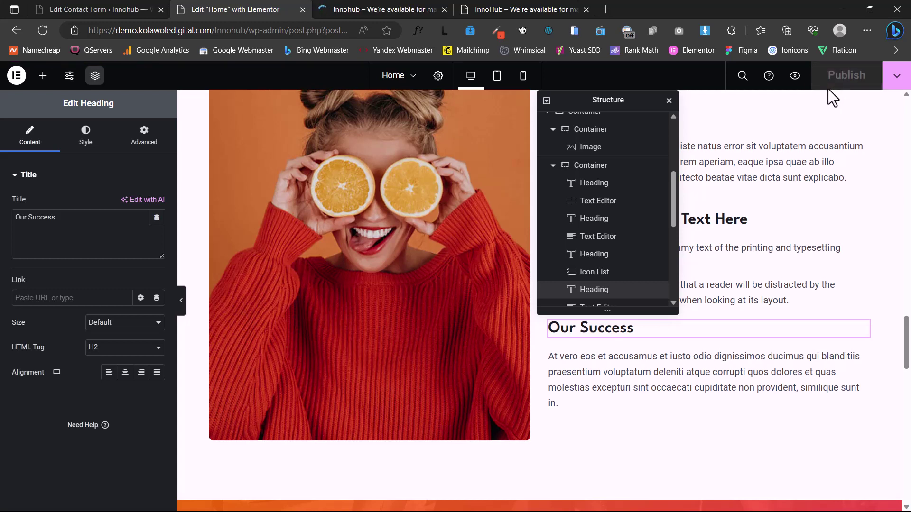
{"action": "left_click", "coordinate": [406, 8]}
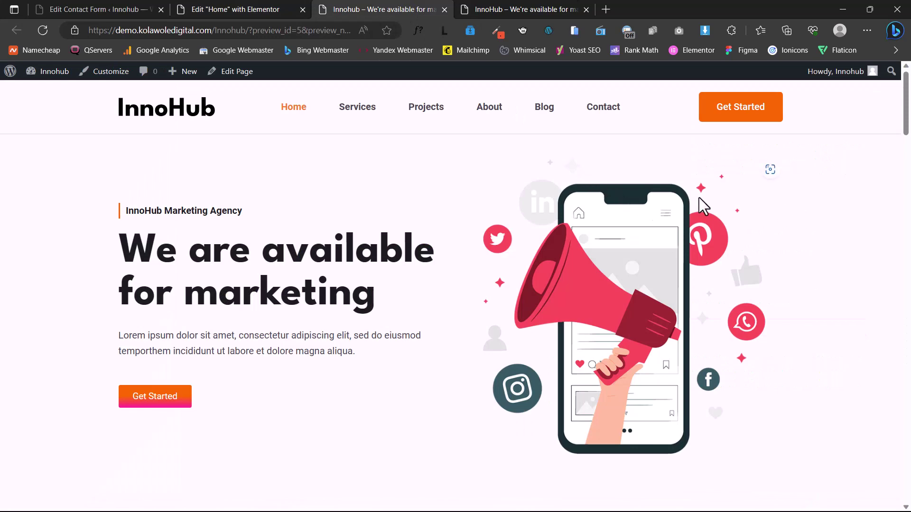
Review the previewed Home page down to the contact icon boxes, return to the hero, and recheck the services and projects sections.
{"action": "scroll", "coordinate": [690, 196], "scroll_direction": "down", "scroll_amount": 12}
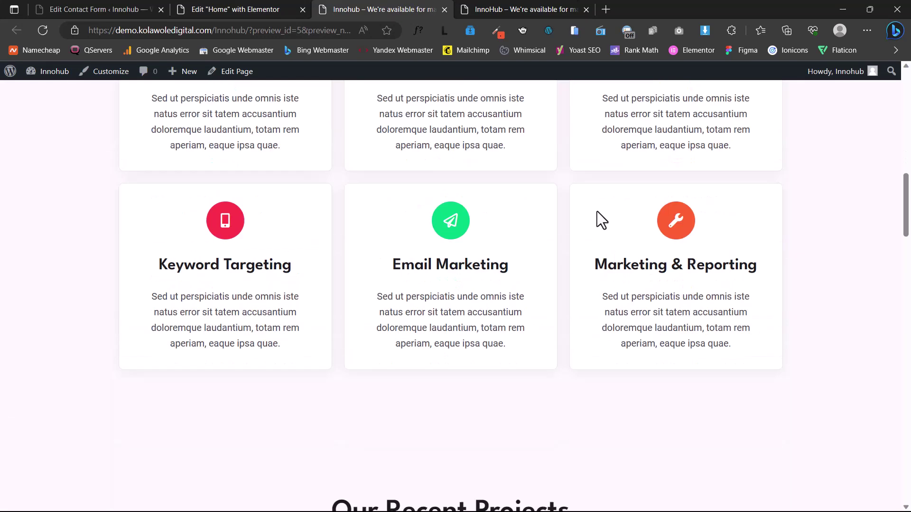
{"action": "scroll", "coordinate": [597, 211], "scroll_direction": "down", "scroll_amount": 10}
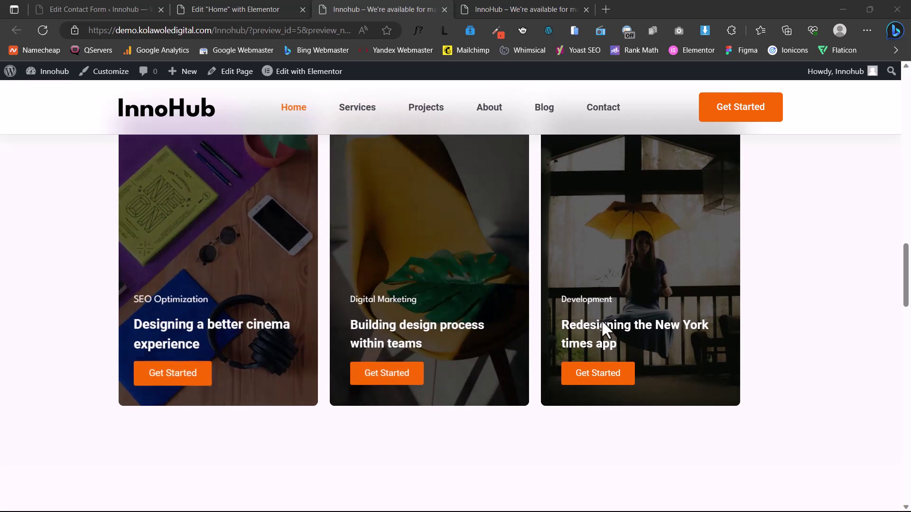
{"action": "scroll", "coordinate": [622, 332], "scroll_direction": "down", "scroll_amount": 10}
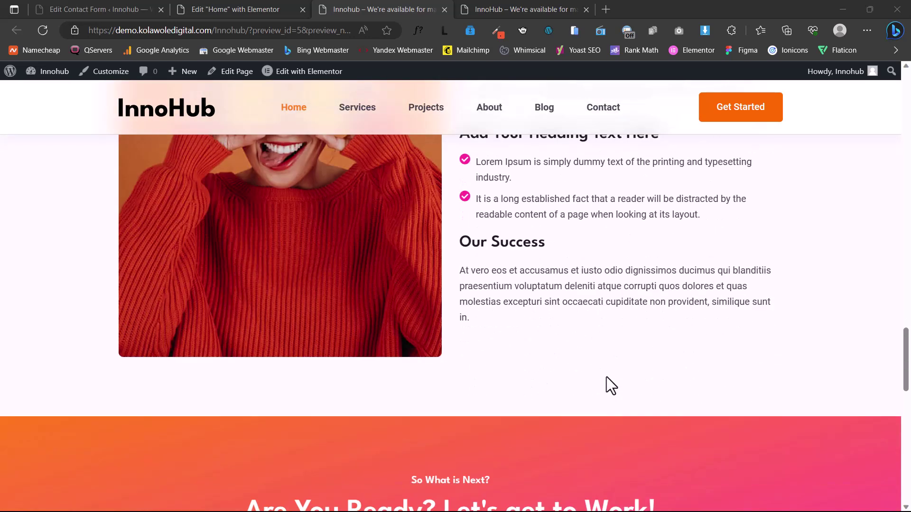
{"action": "scroll", "coordinate": [607, 377], "scroll_direction": "down", "scroll_amount": 7}
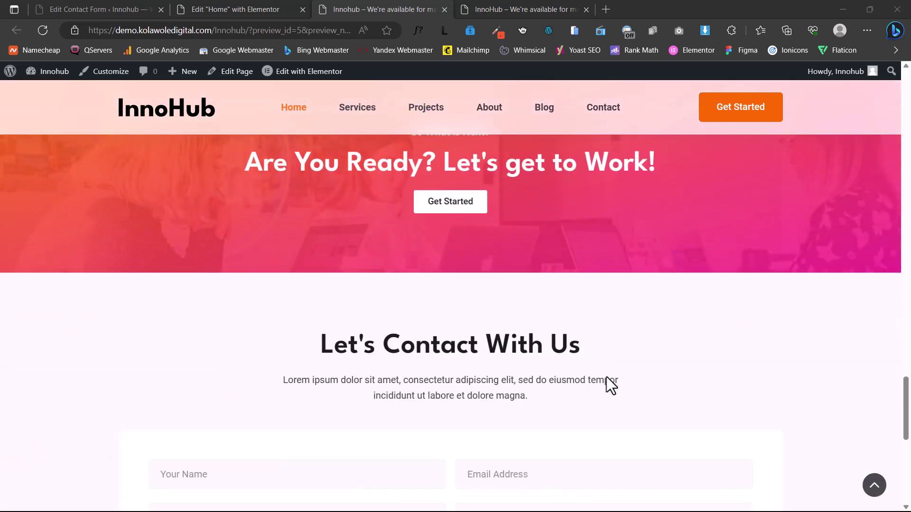
{"action": "scroll", "coordinate": [607, 377], "scroll_direction": "down", "scroll_amount": 8}
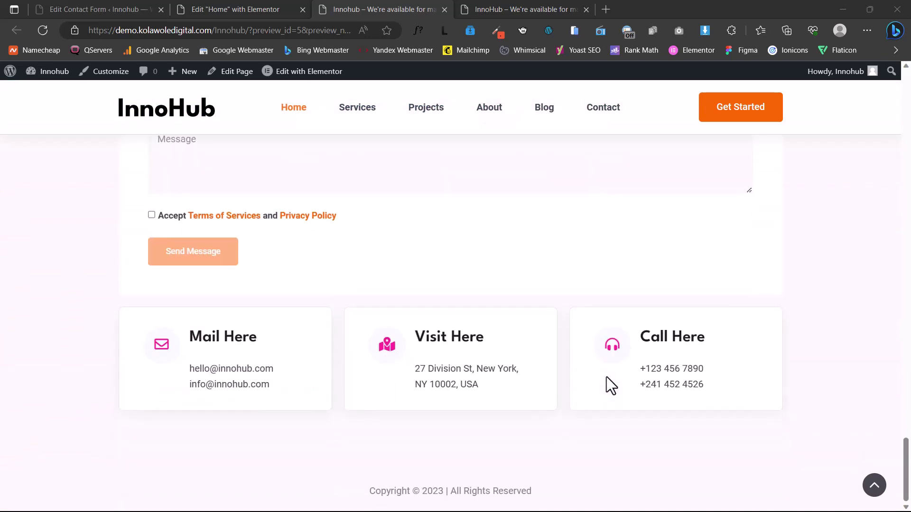
{"action": "scroll", "coordinate": [673, 403], "scroll_direction": "up", "scroll_amount": 8}
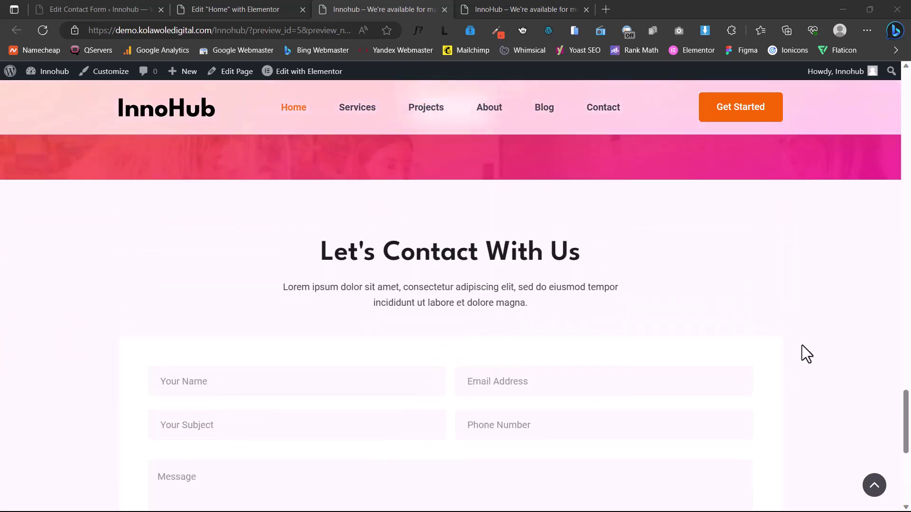
{"action": "scroll", "coordinate": [807, 332], "scroll_direction": "up", "scroll_amount": 10}
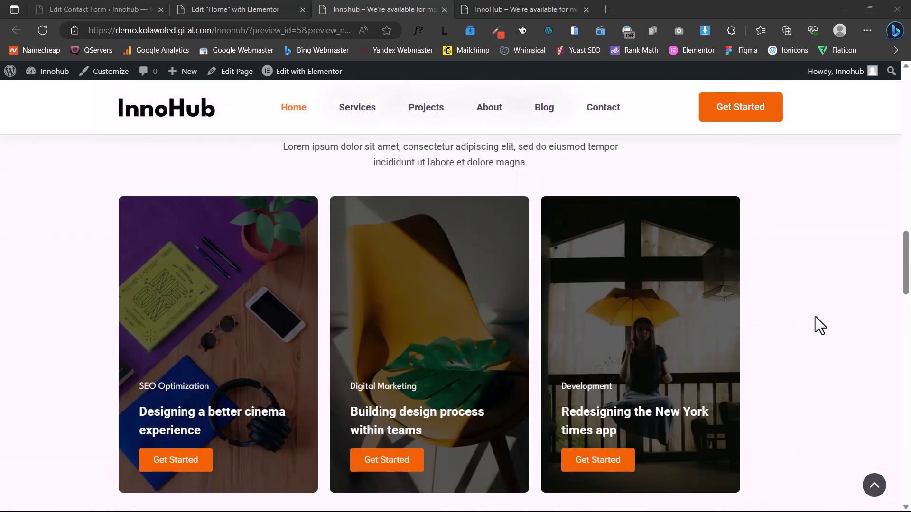
{"action": "scroll", "coordinate": [816, 322], "scroll_direction": "up", "scroll_amount": 10}
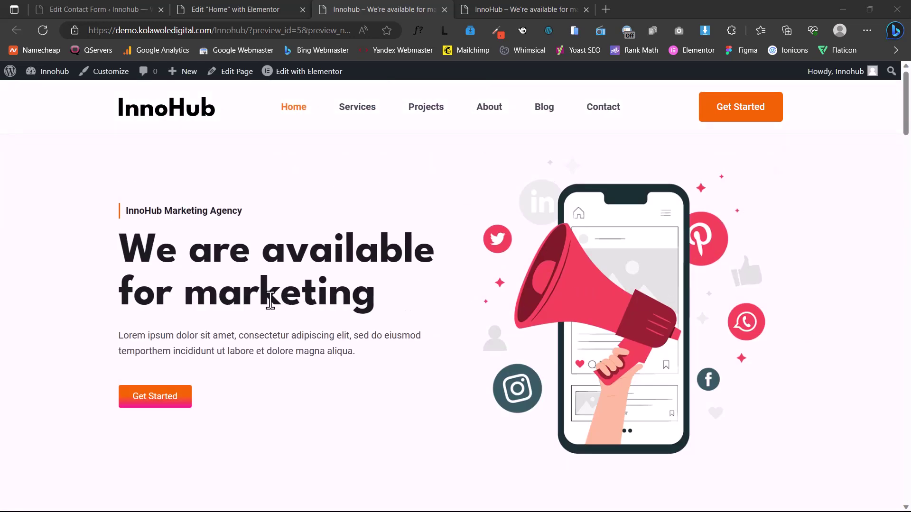
{"action": "scroll", "coordinate": [501, 285], "scroll_direction": "down", "scroll_amount": 4}
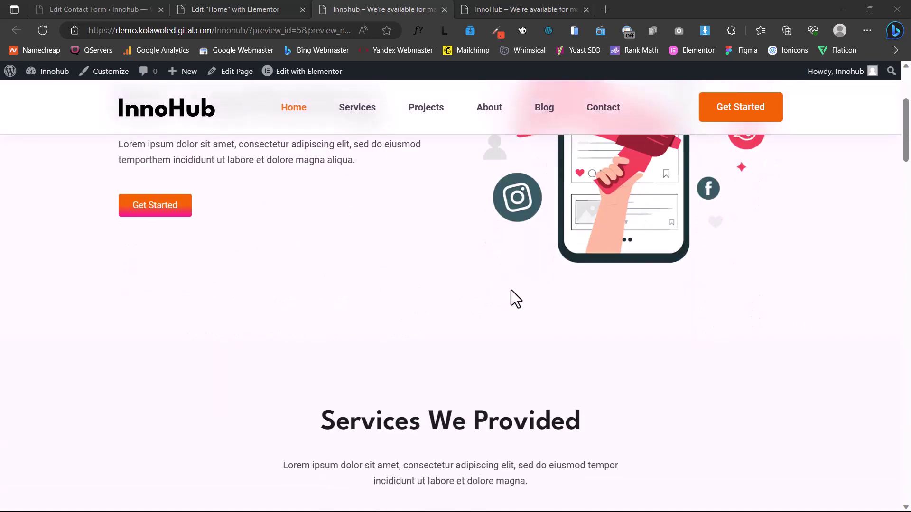
{"action": "scroll", "coordinate": [525, 326], "scroll_direction": "down", "scroll_amount": 9}
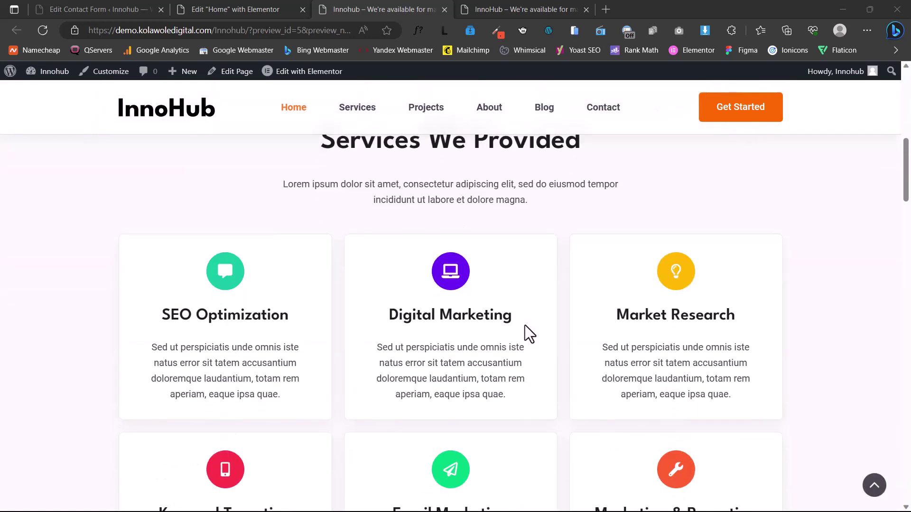
{"action": "scroll", "coordinate": [525, 325], "scroll_direction": "down", "scroll_amount": 6}
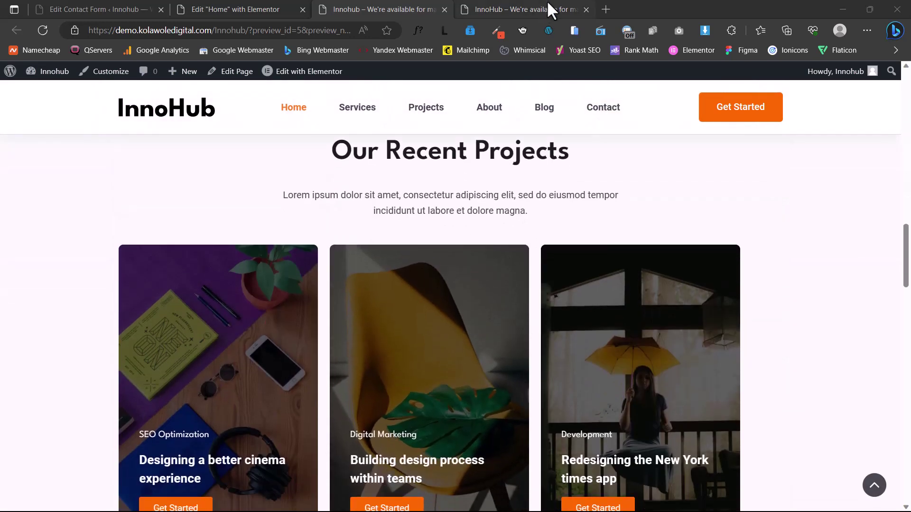
Examine the reference InnoHub site down to its contact form, review the previewed Home page for comparison, and return to the preview's hero.
{"action": "left_click", "coordinate": [548, 6]}
{"action": "scroll", "coordinate": [844, 217], "scroll_direction": "down", "scroll_amount": 20}
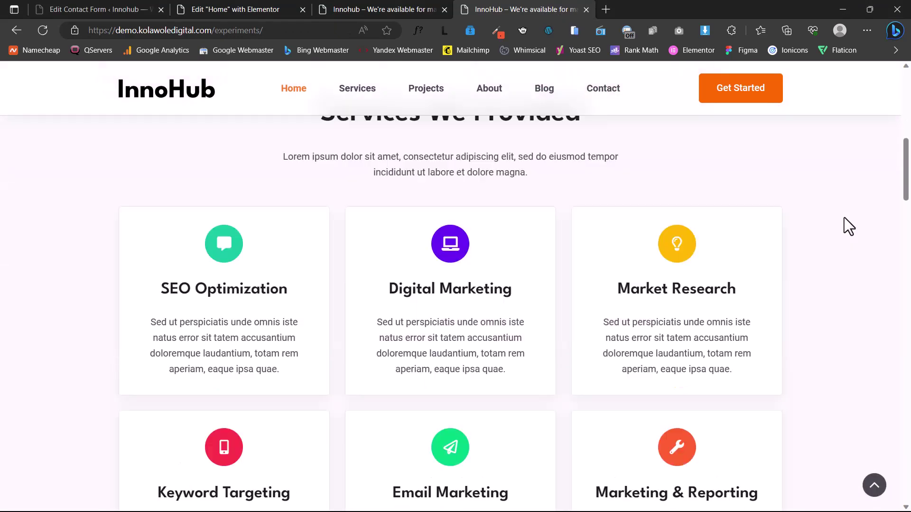
{"action": "scroll", "coordinate": [844, 217], "scroll_direction": "down", "scroll_amount": 15}
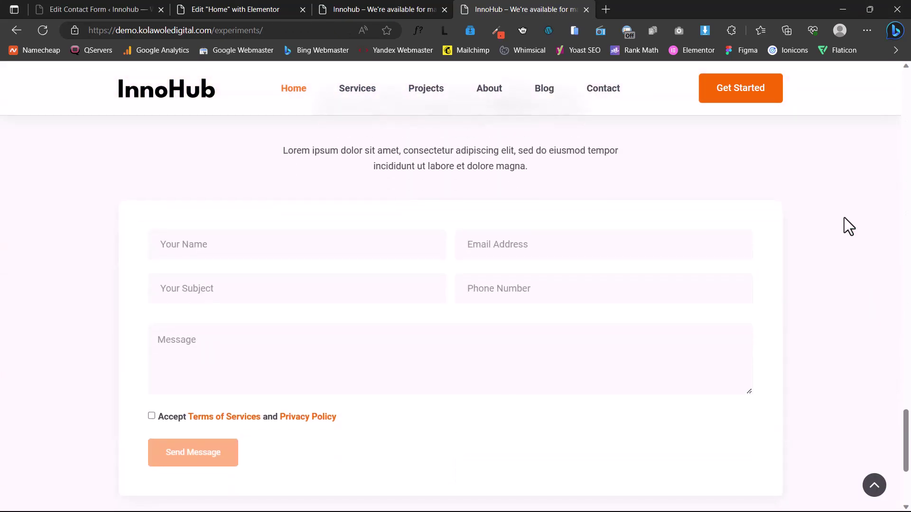
{"action": "left_click", "coordinate": [391, 6]}
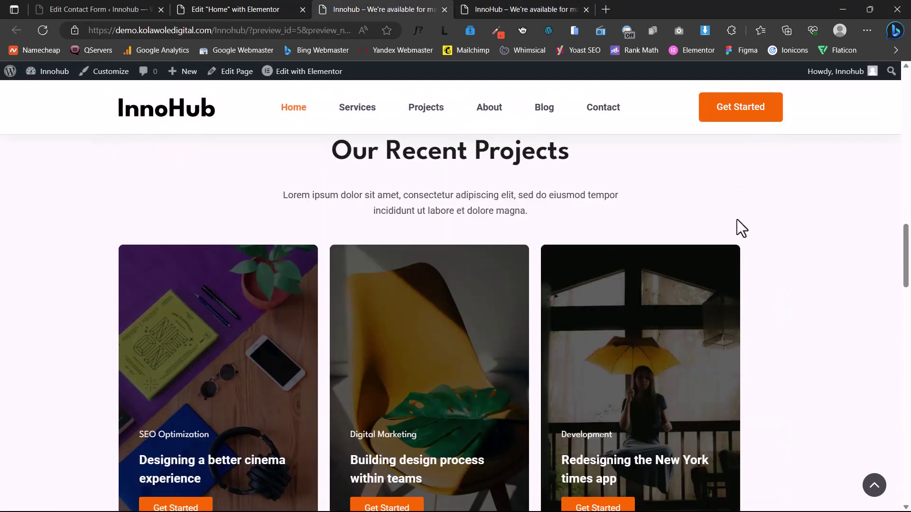
{"action": "scroll", "coordinate": [740, 216], "scroll_direction": "up", "scroll_amount": 8}
{"action": "scroll", "coordinate": [747, 207], "scroll_direction": "up", "scroll_amount": 5}
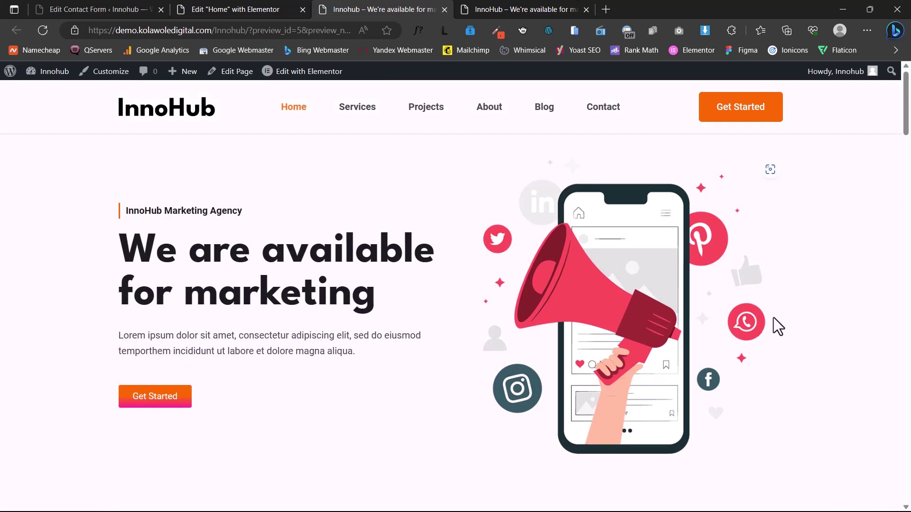
{"action": "scroll", "coordinate": [845, 238], "scroll_direction": "down", "scroll_amount": 8}
{"action": "scroll", "coordinate": [850, 264], "scroll_direction": "down", "scroll_amount": 15}
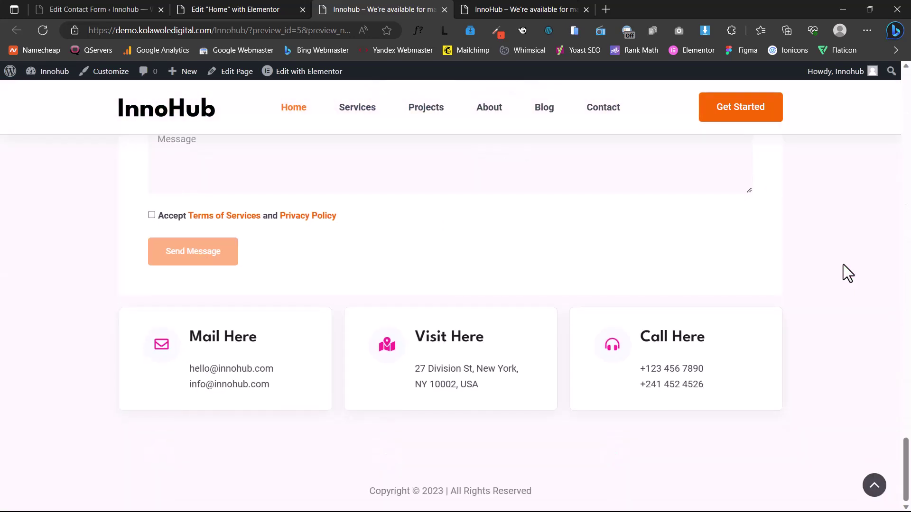
{"action": "left_click", "coordinate": [876, 487]}
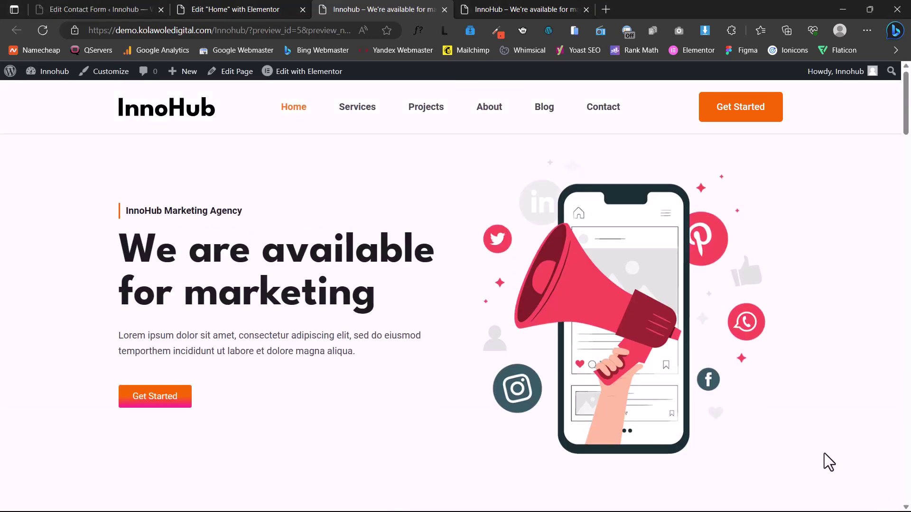